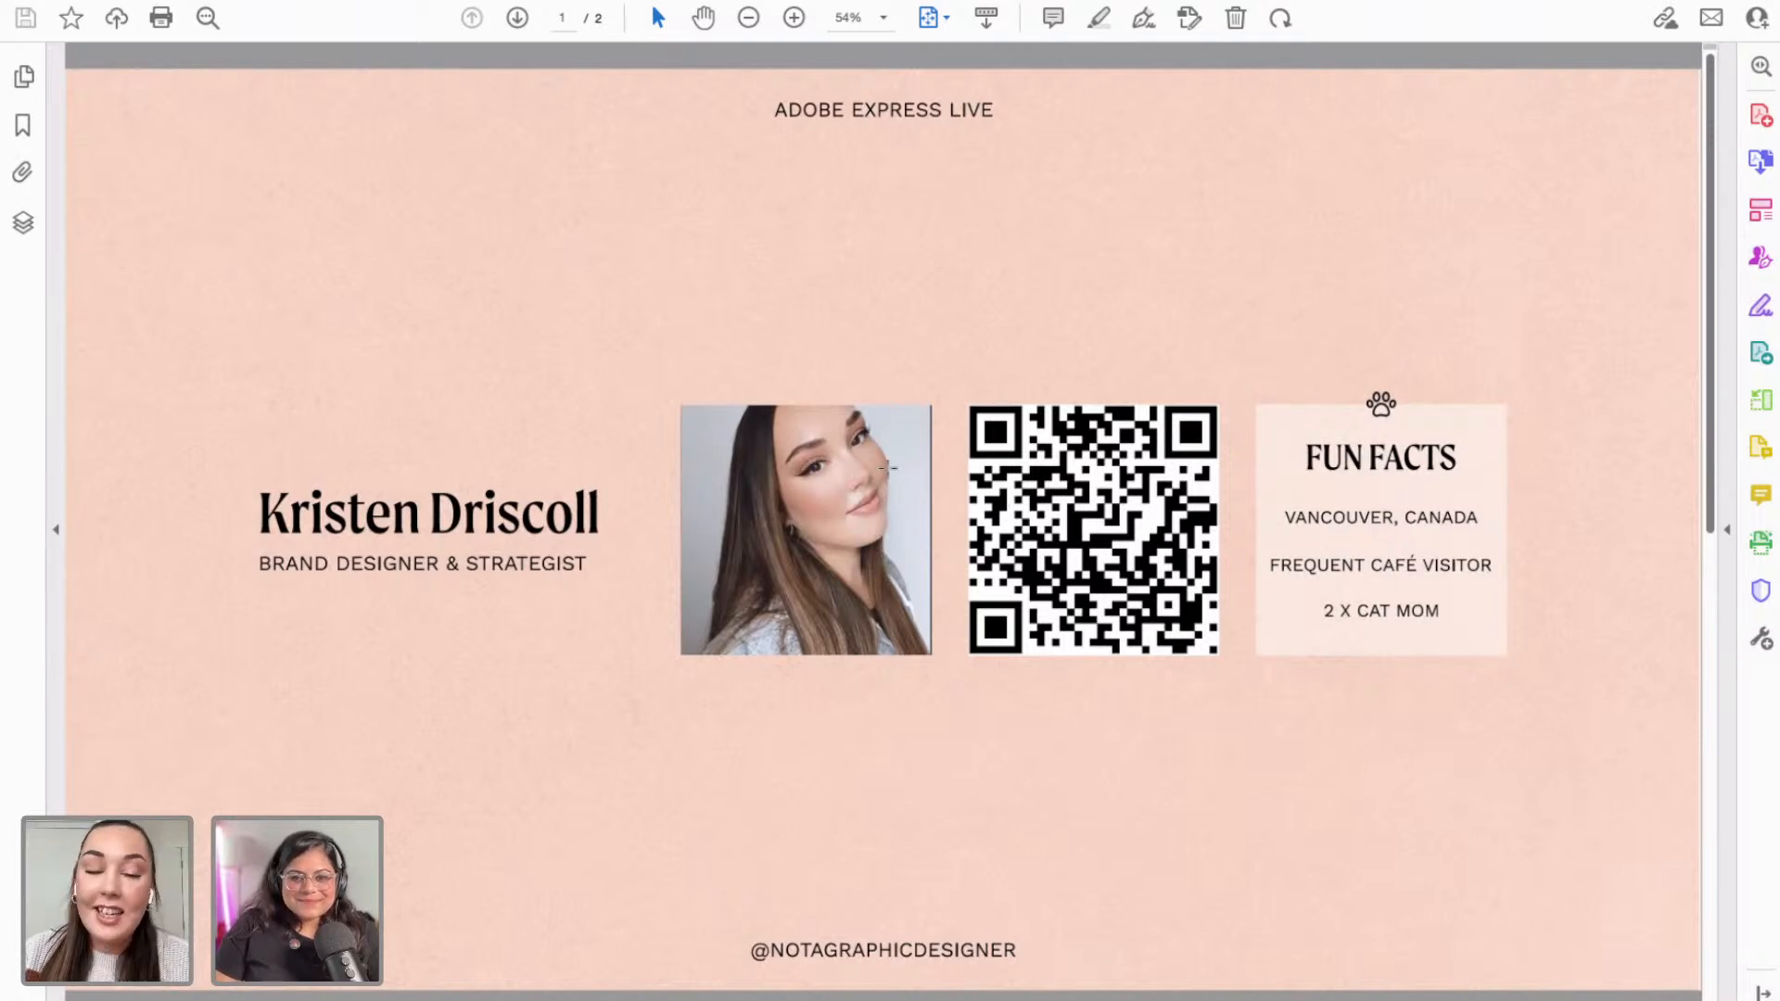
# Step: Advance to the Today's Plan slide, then switch to the Chrome space showing Adobe Express
pyautogui.press('Right')
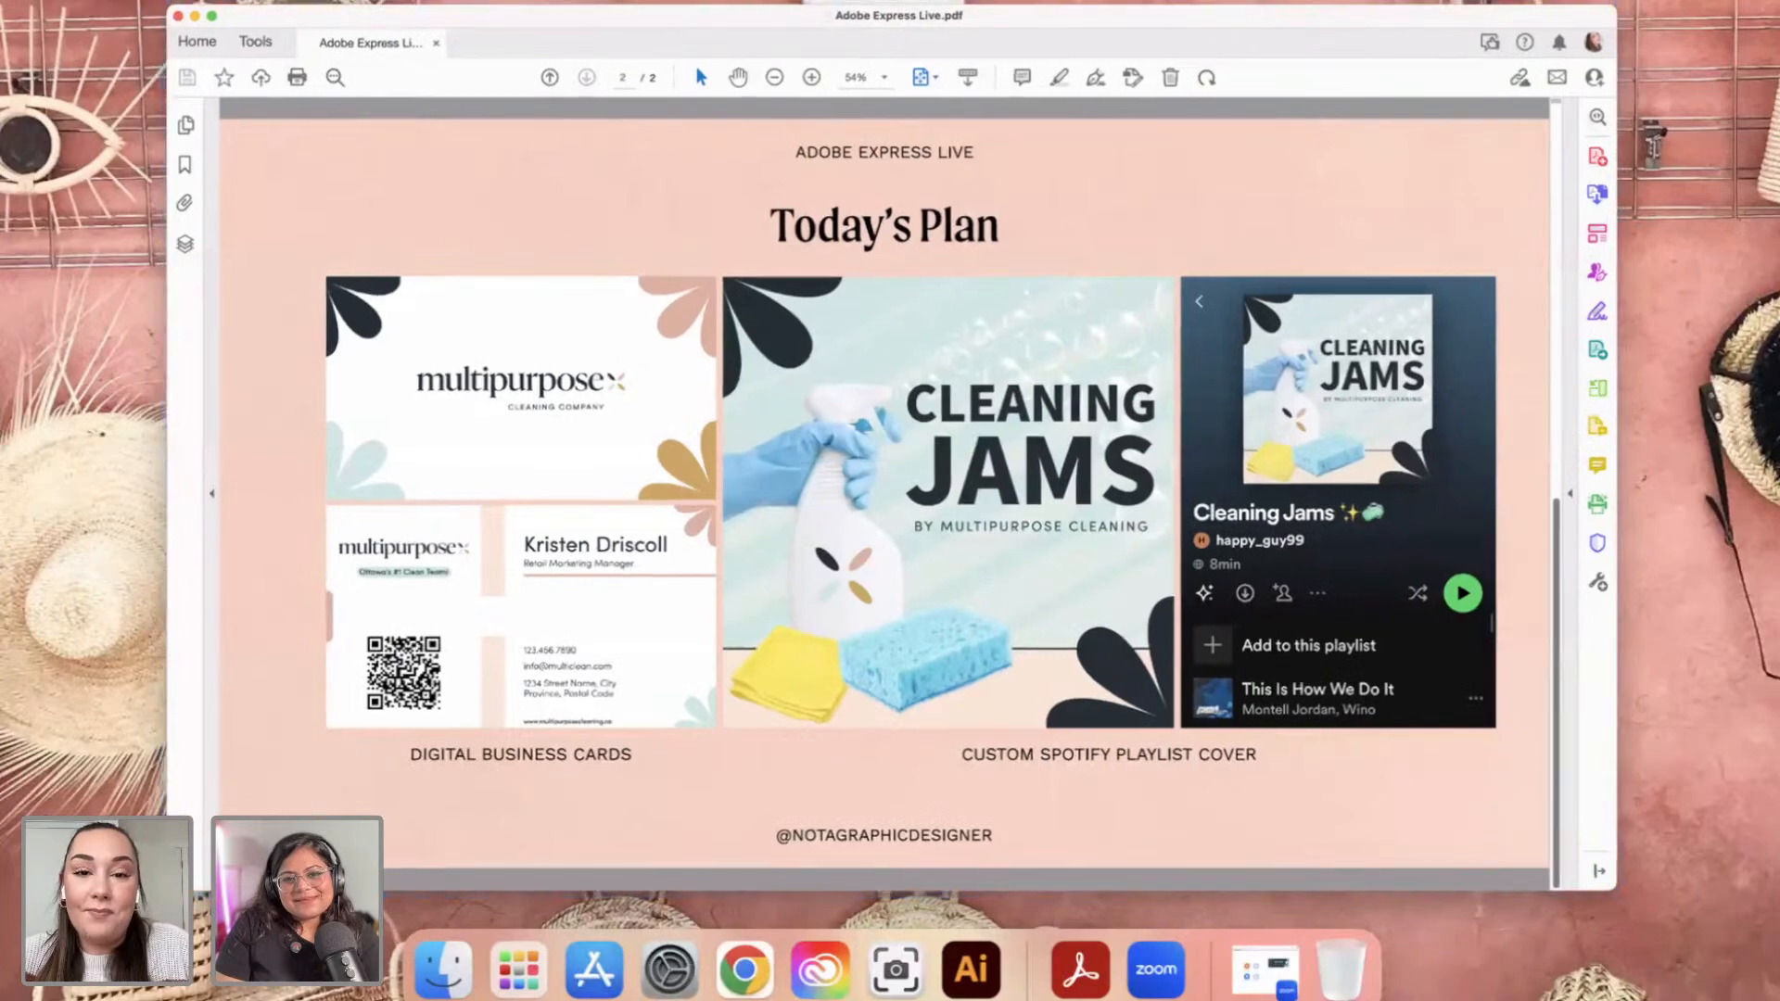
pyautogui.hotkey('ctrl', 'Up')
pyautogui.hotkey('ctrl', 'Right')
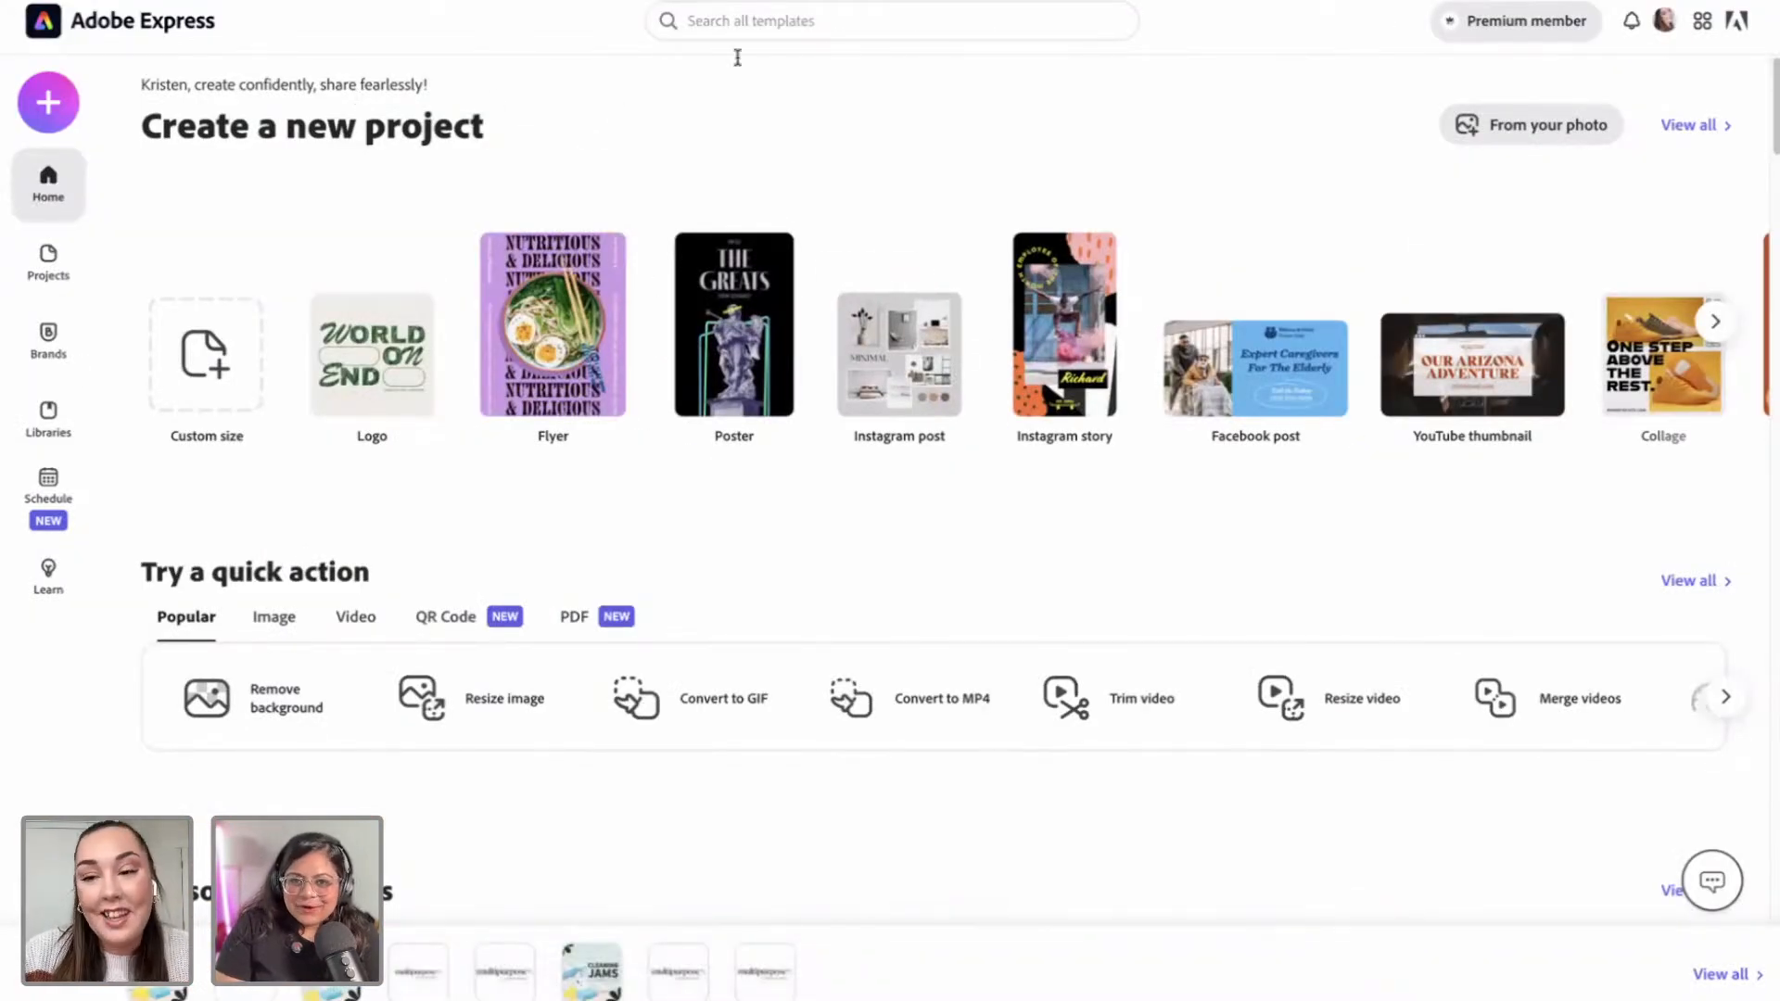
# Step: Open Generate QR code from the QR Code quick actions and focus its URL field
pyautogui.click(734, 330)
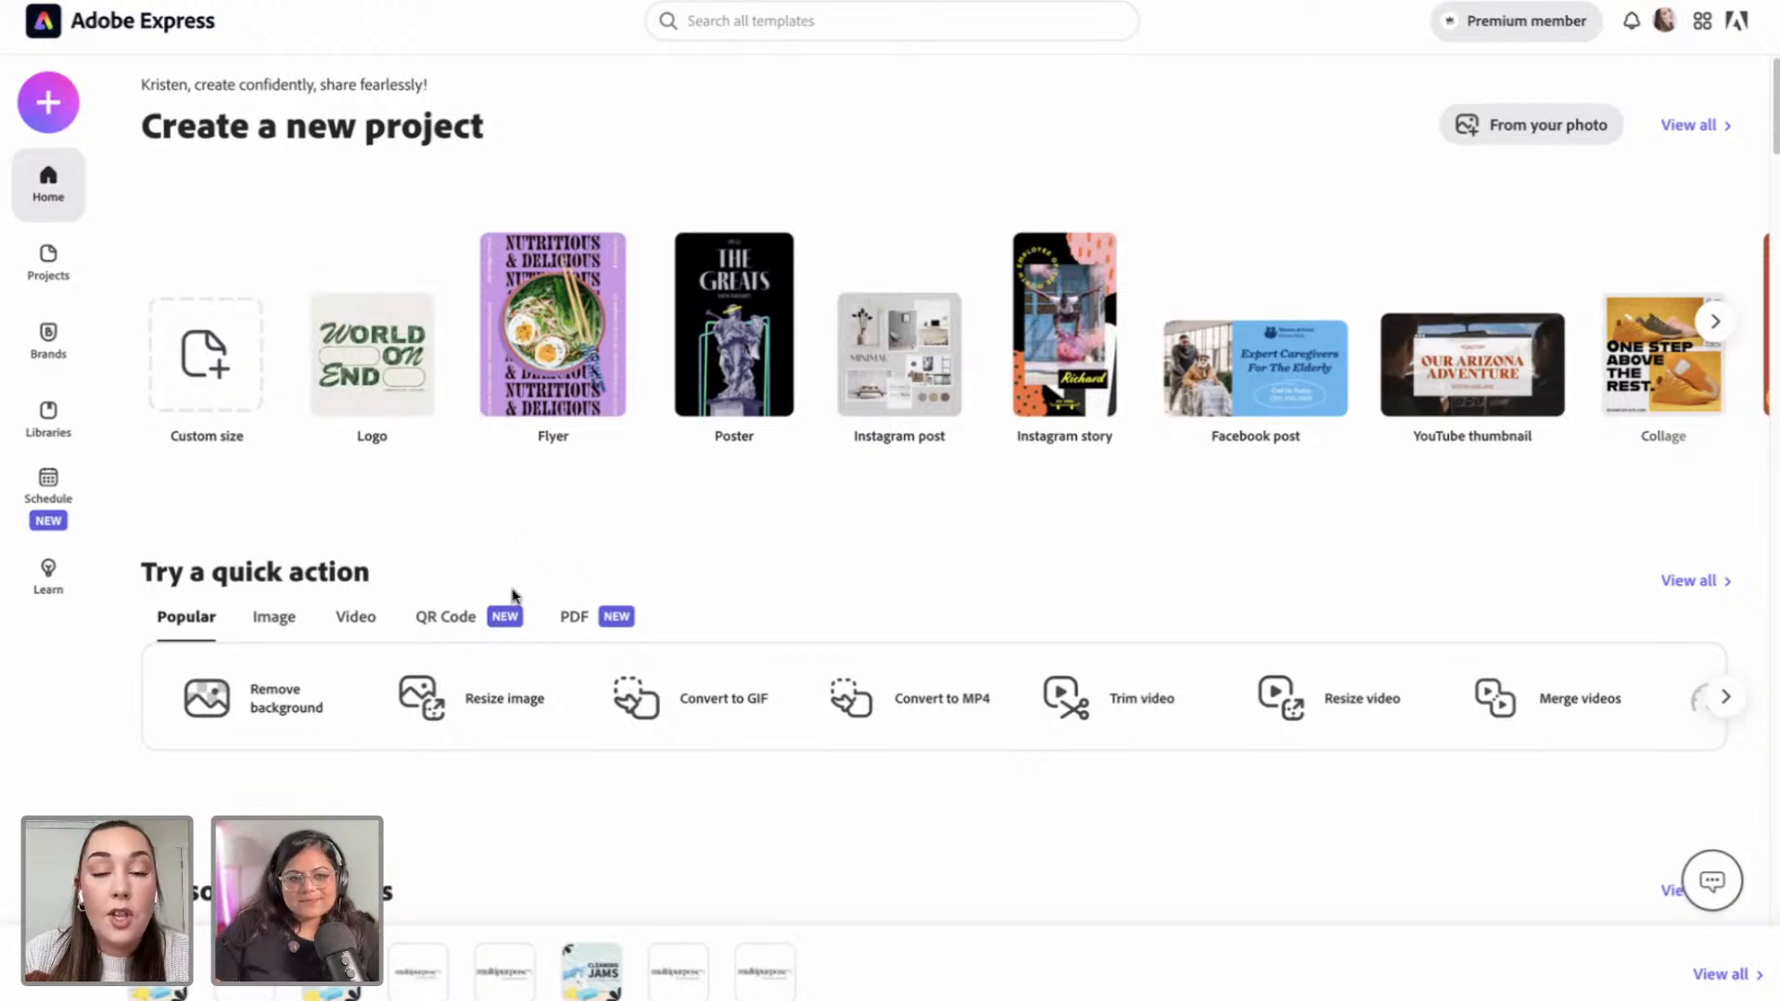
pyautogui.scroll(-1, 492, 589)
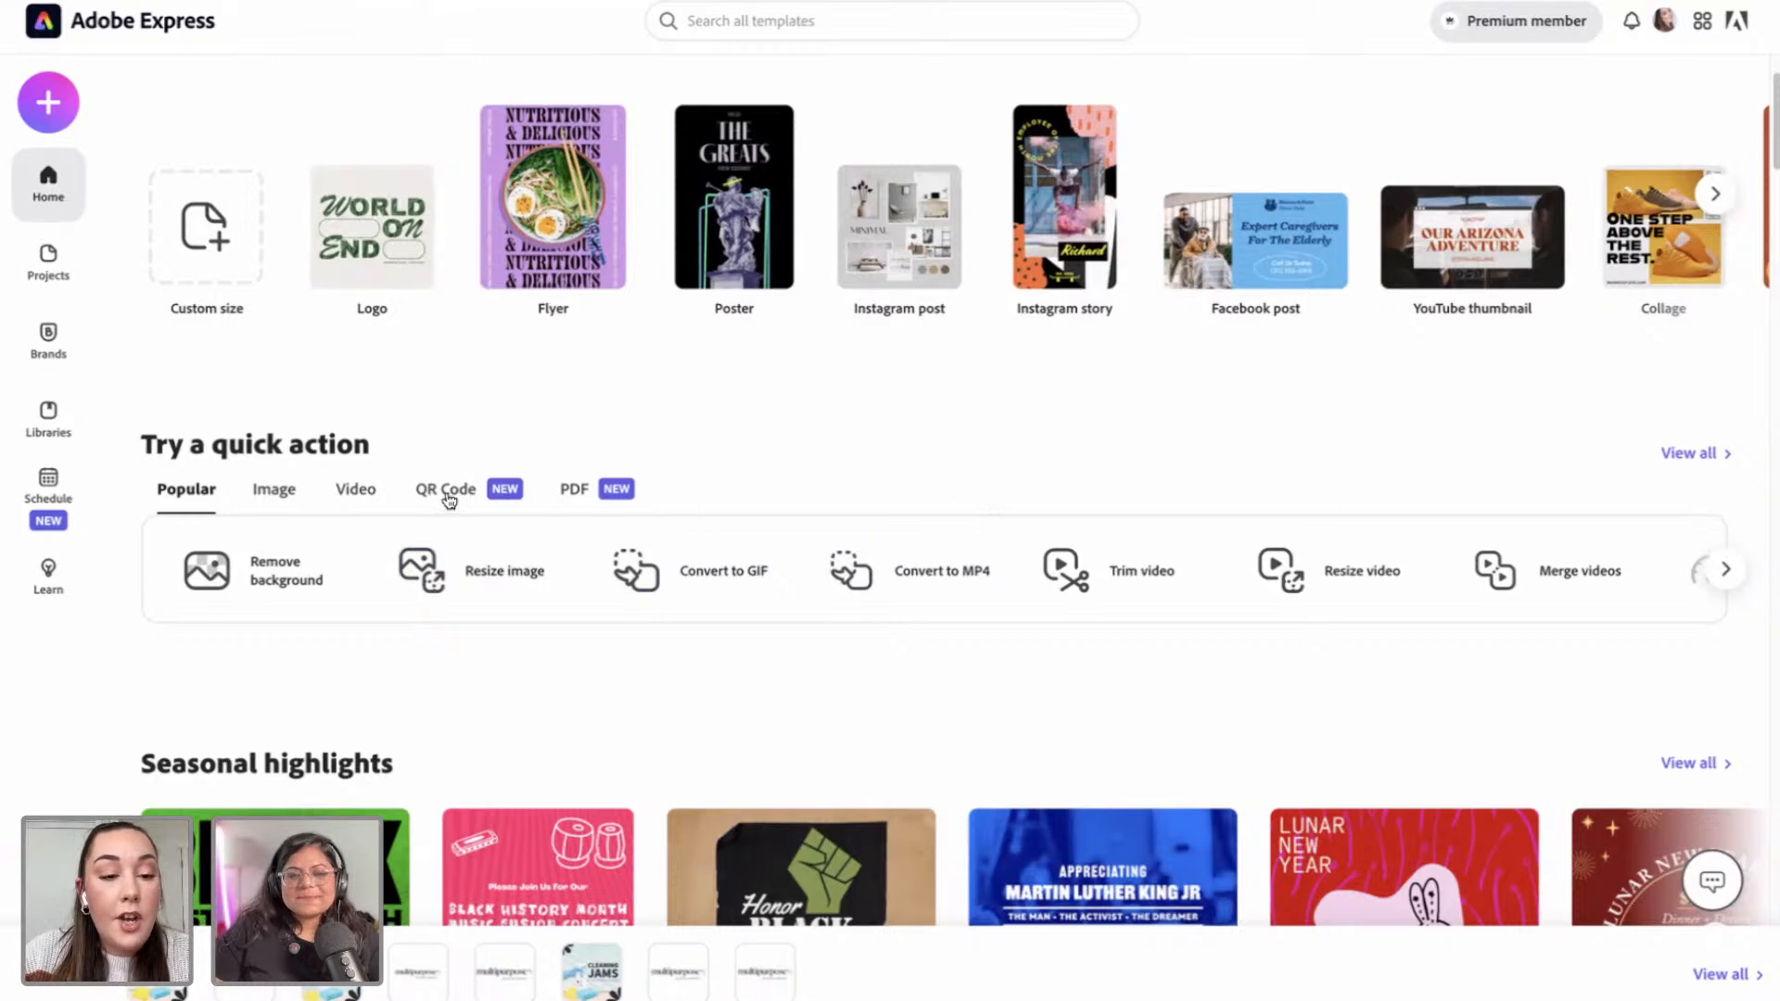
pyautogui.click(448, 499)
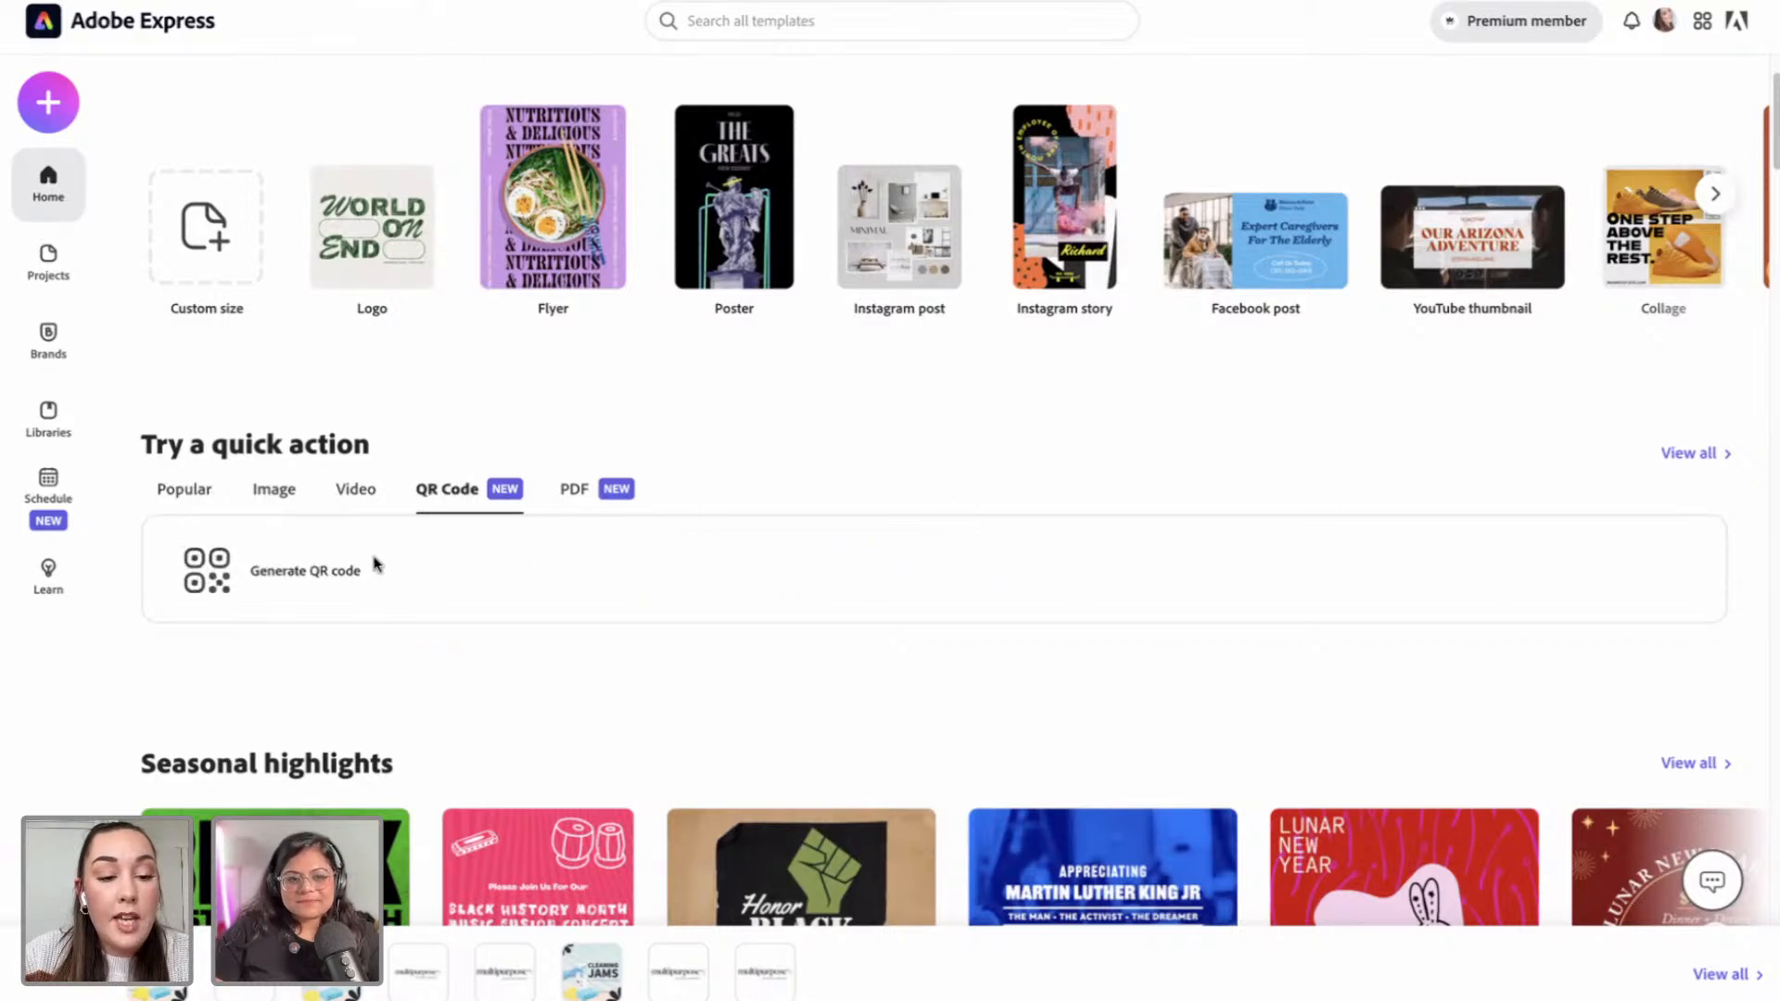
pyautogui.click(286, 589)
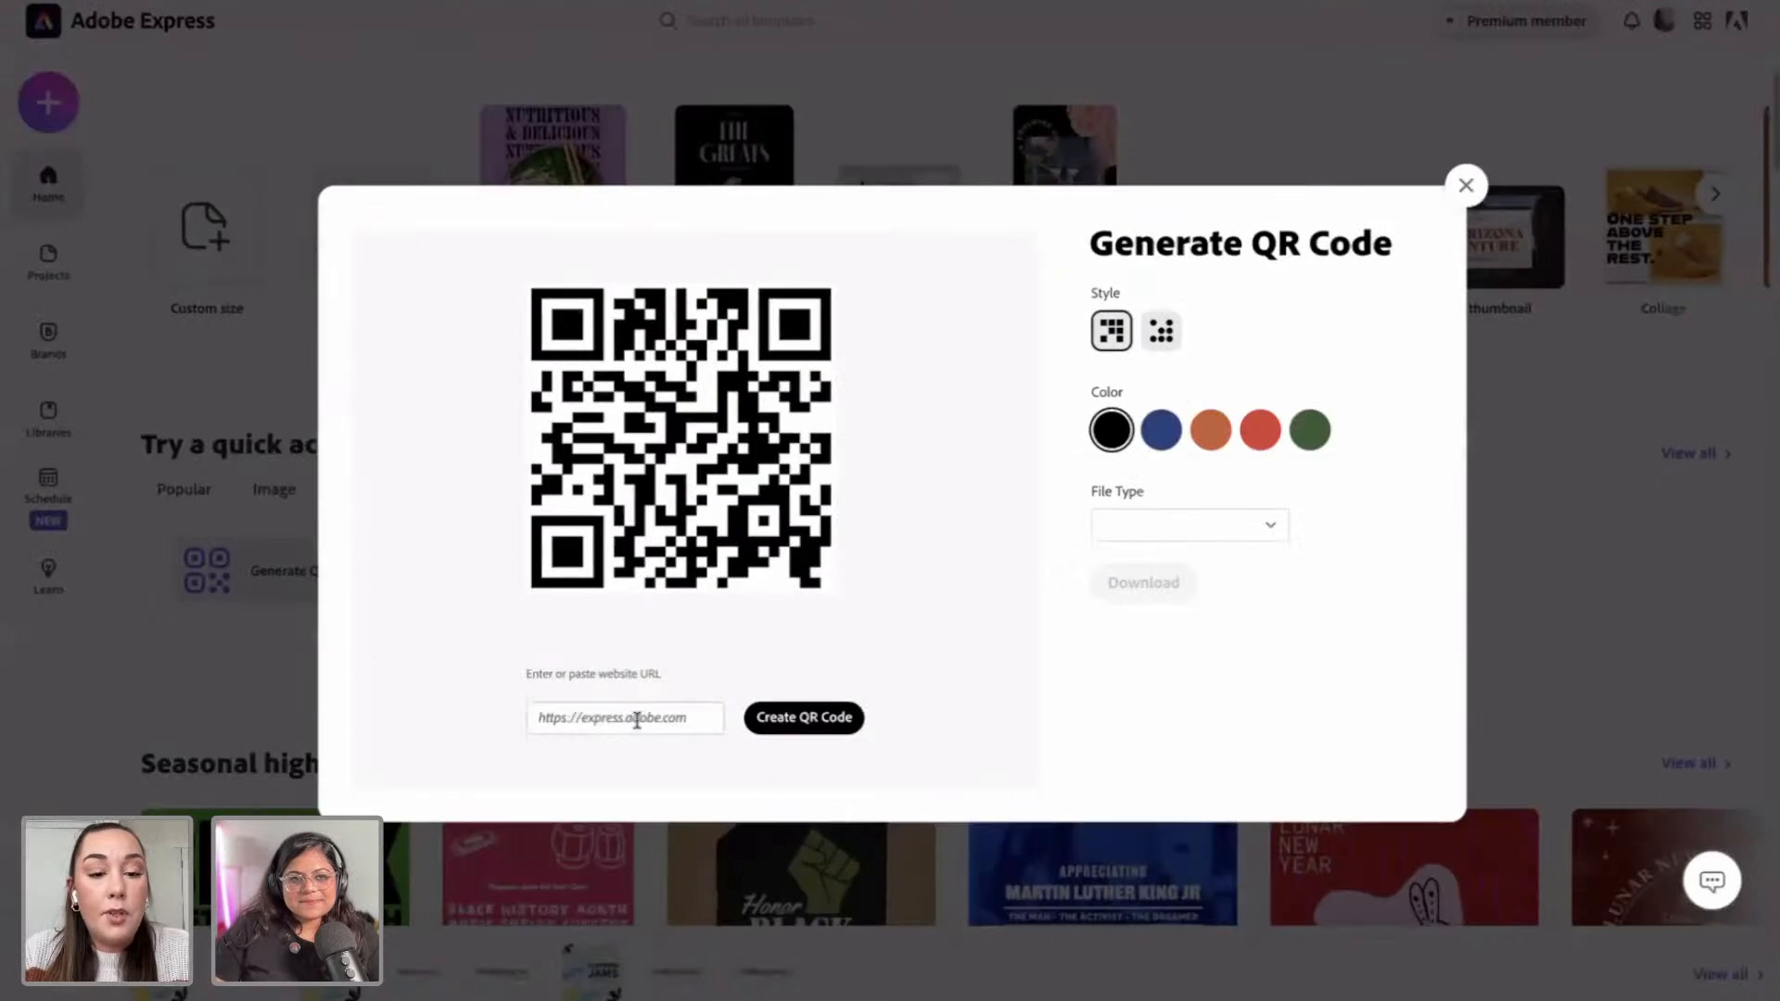
pyautogui.click(636, 719)
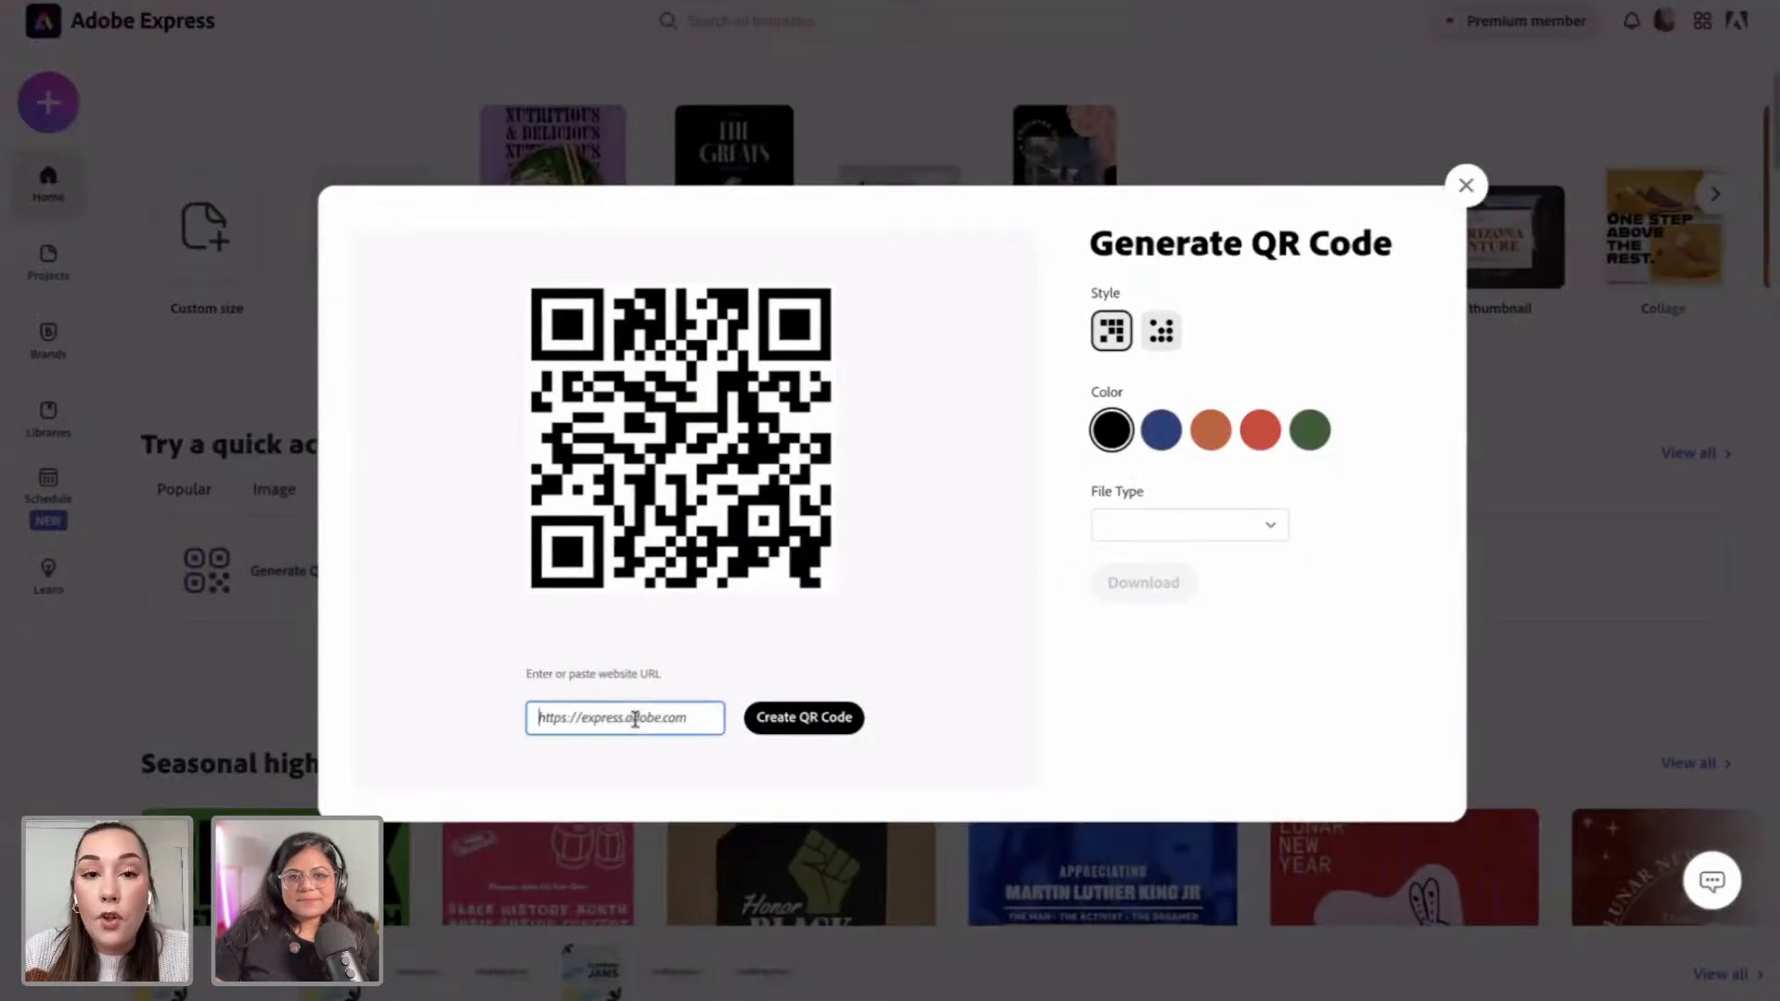
# Step: Create a QR code for the pasted Instagram profile URL, keeping the square style in black
pyautogui.hotkey('ctrl', 'v')
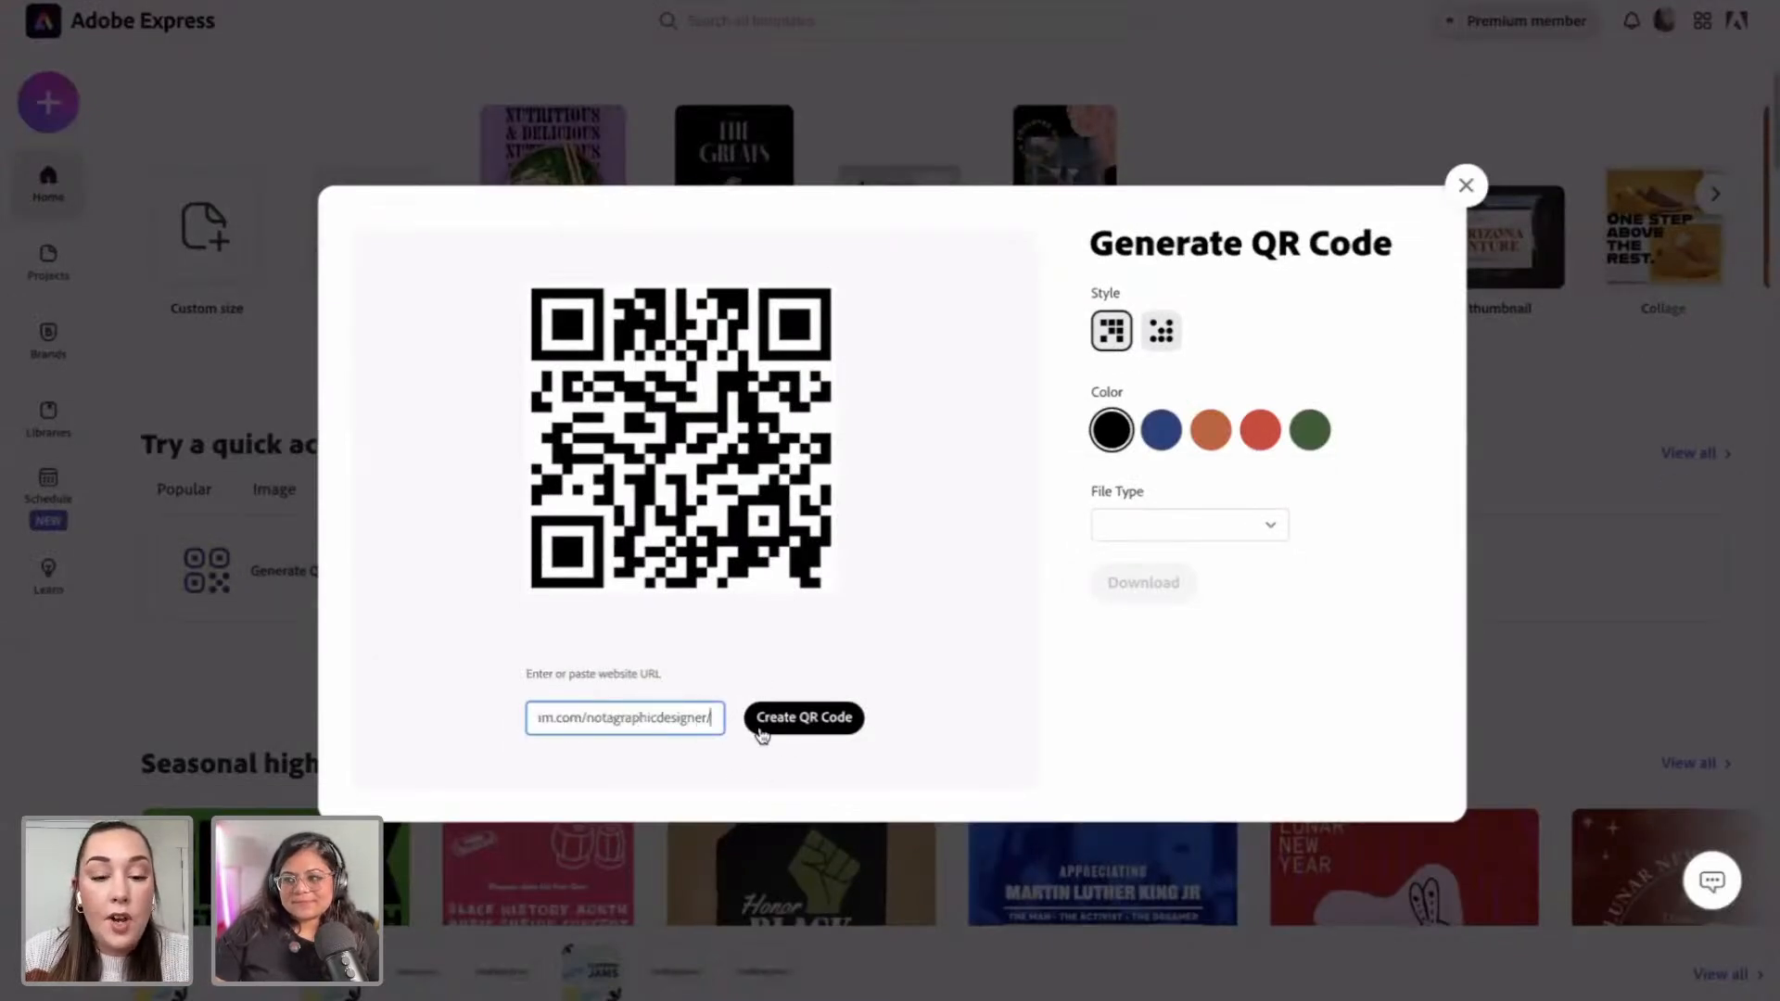
pyautogui.click(783, 731)
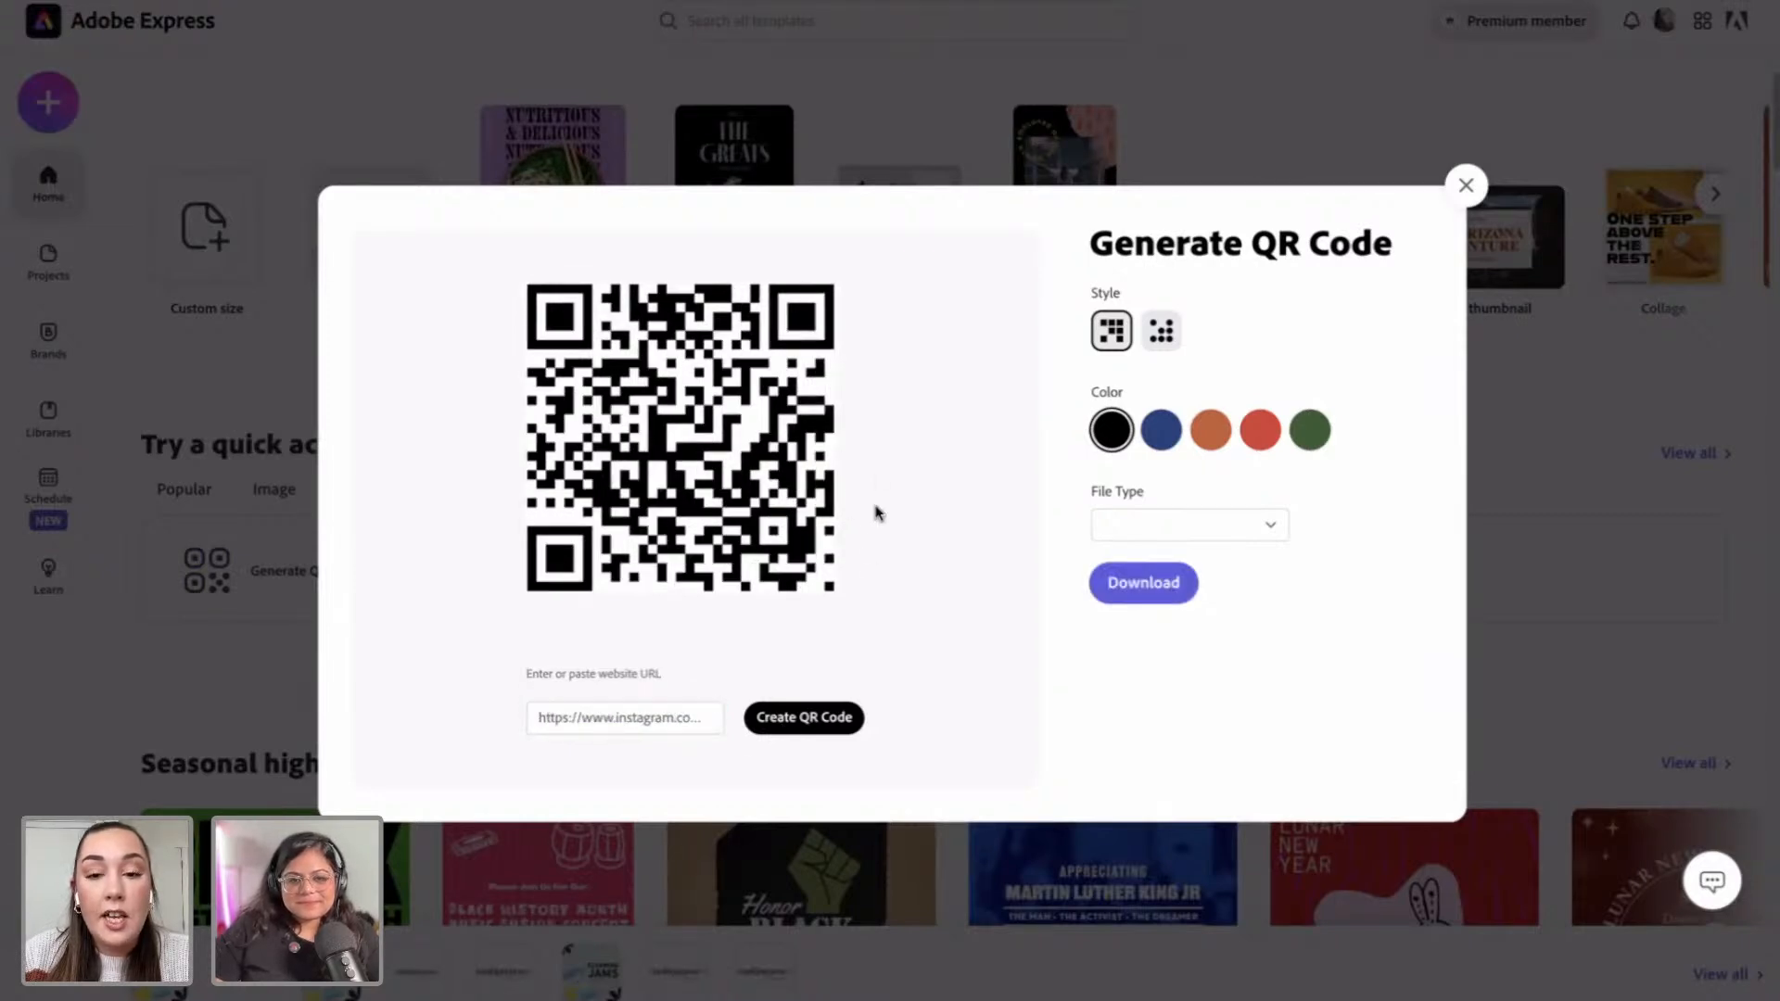
pyautogui.click(1161, 320)
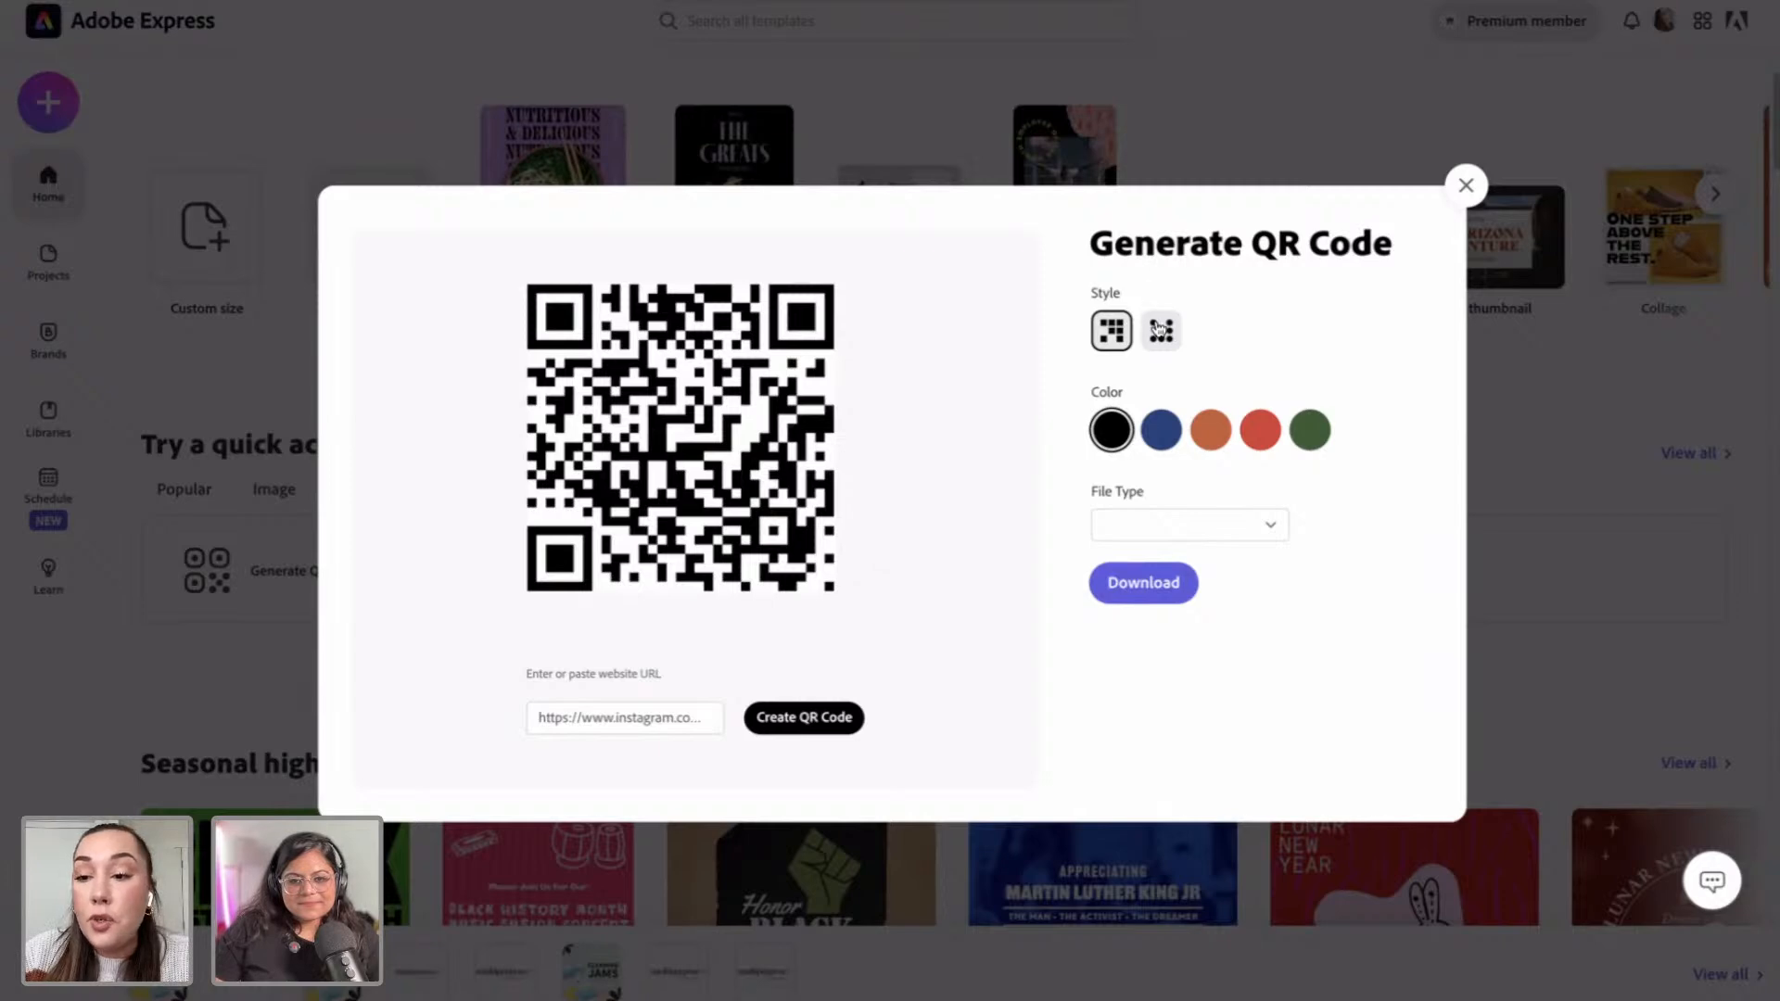
pyautogui.click(1110, 331)
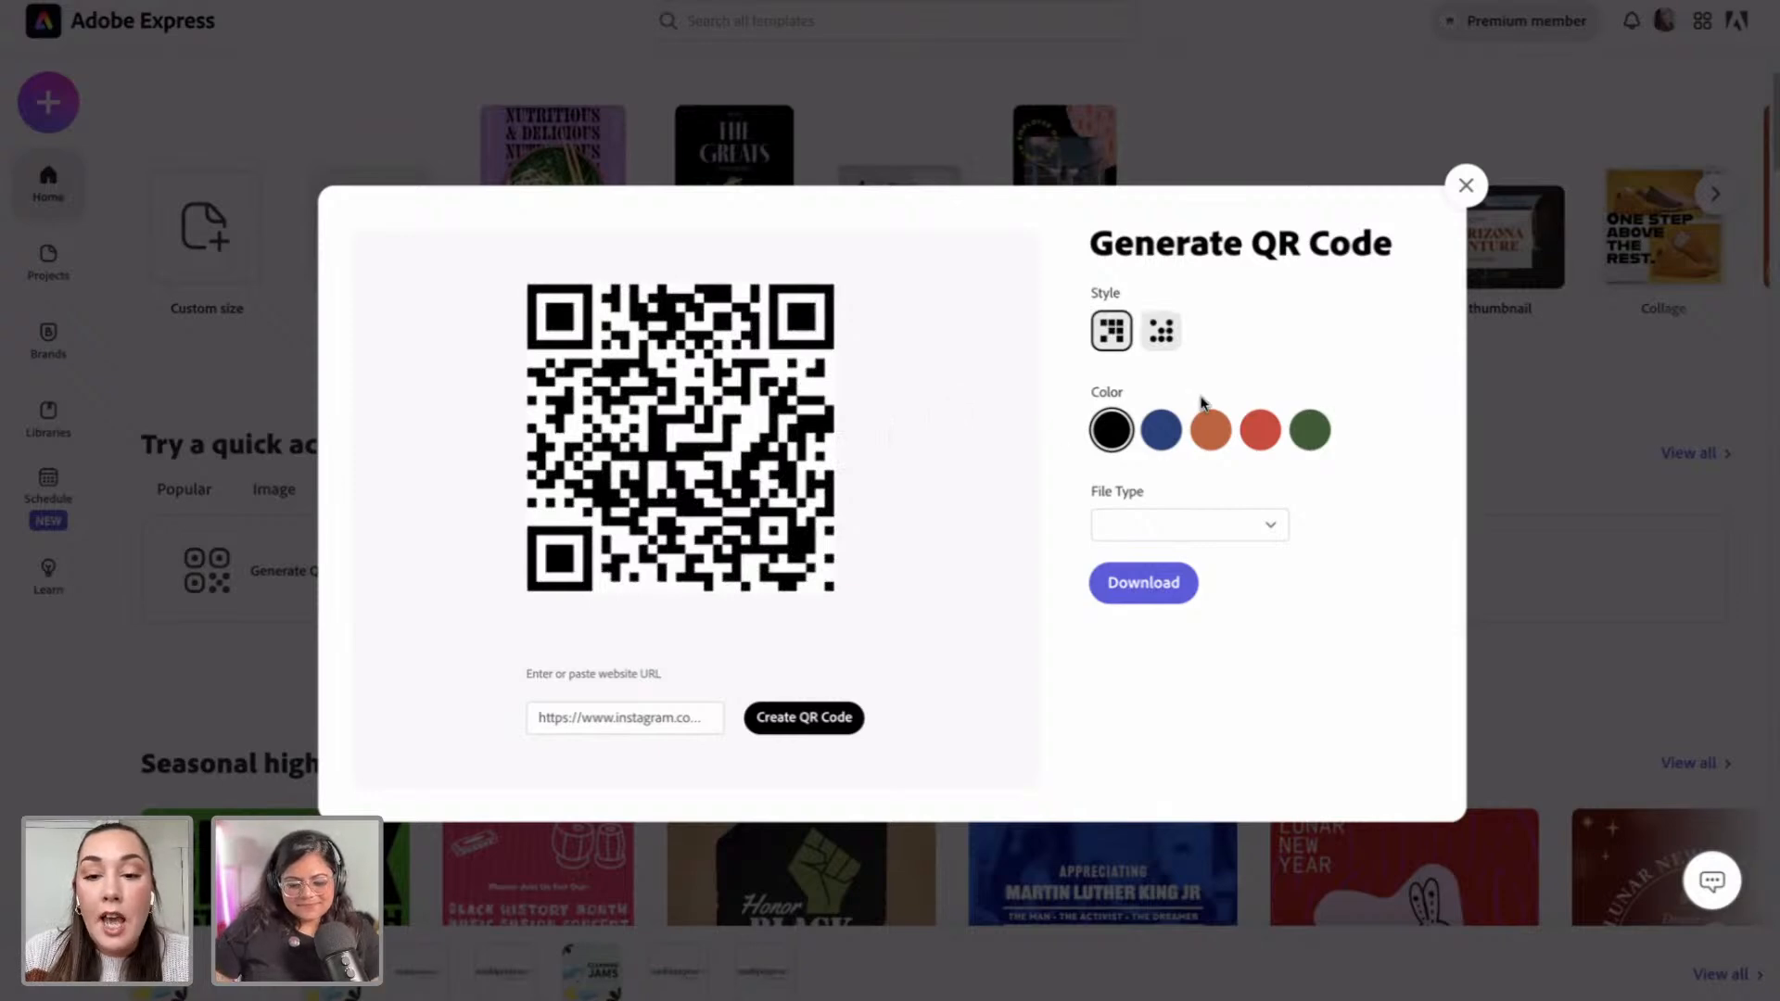
pyautogui.click(1160, 434)
pyautogui.click(1207, 436)
pyautogui.click(1261, 429)
pyautogui.click(1310, 429)
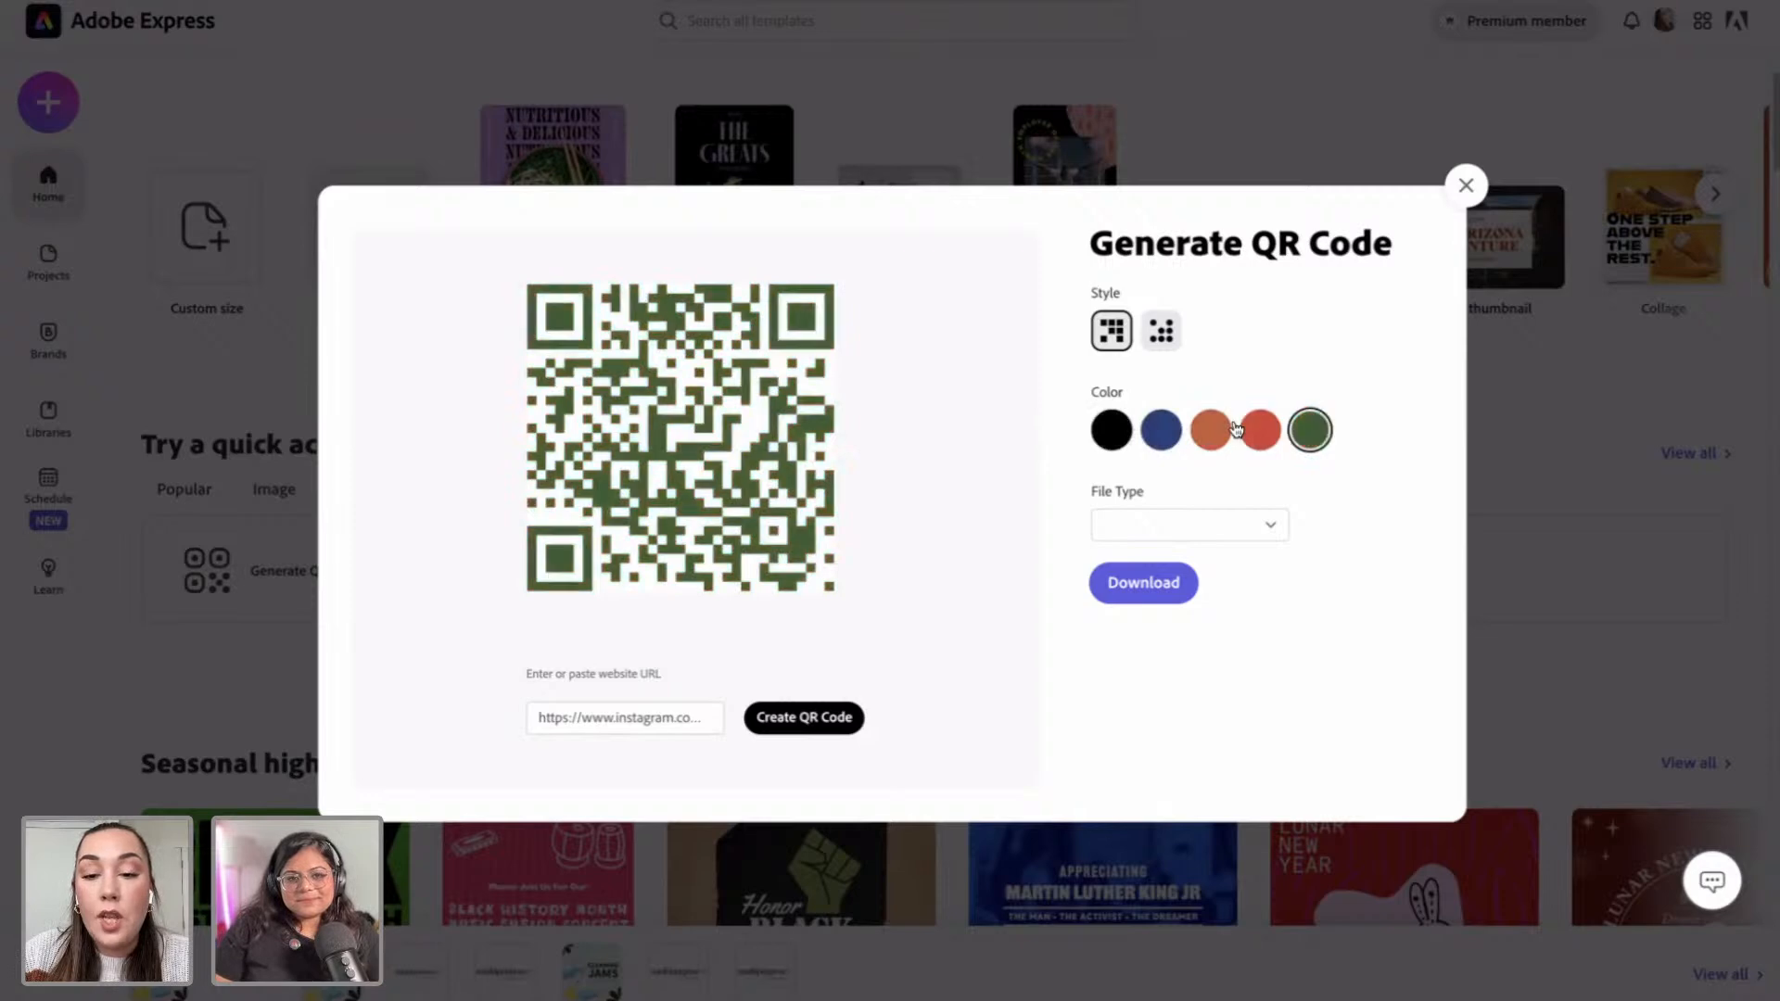
pyautogui.click(1113, 430)
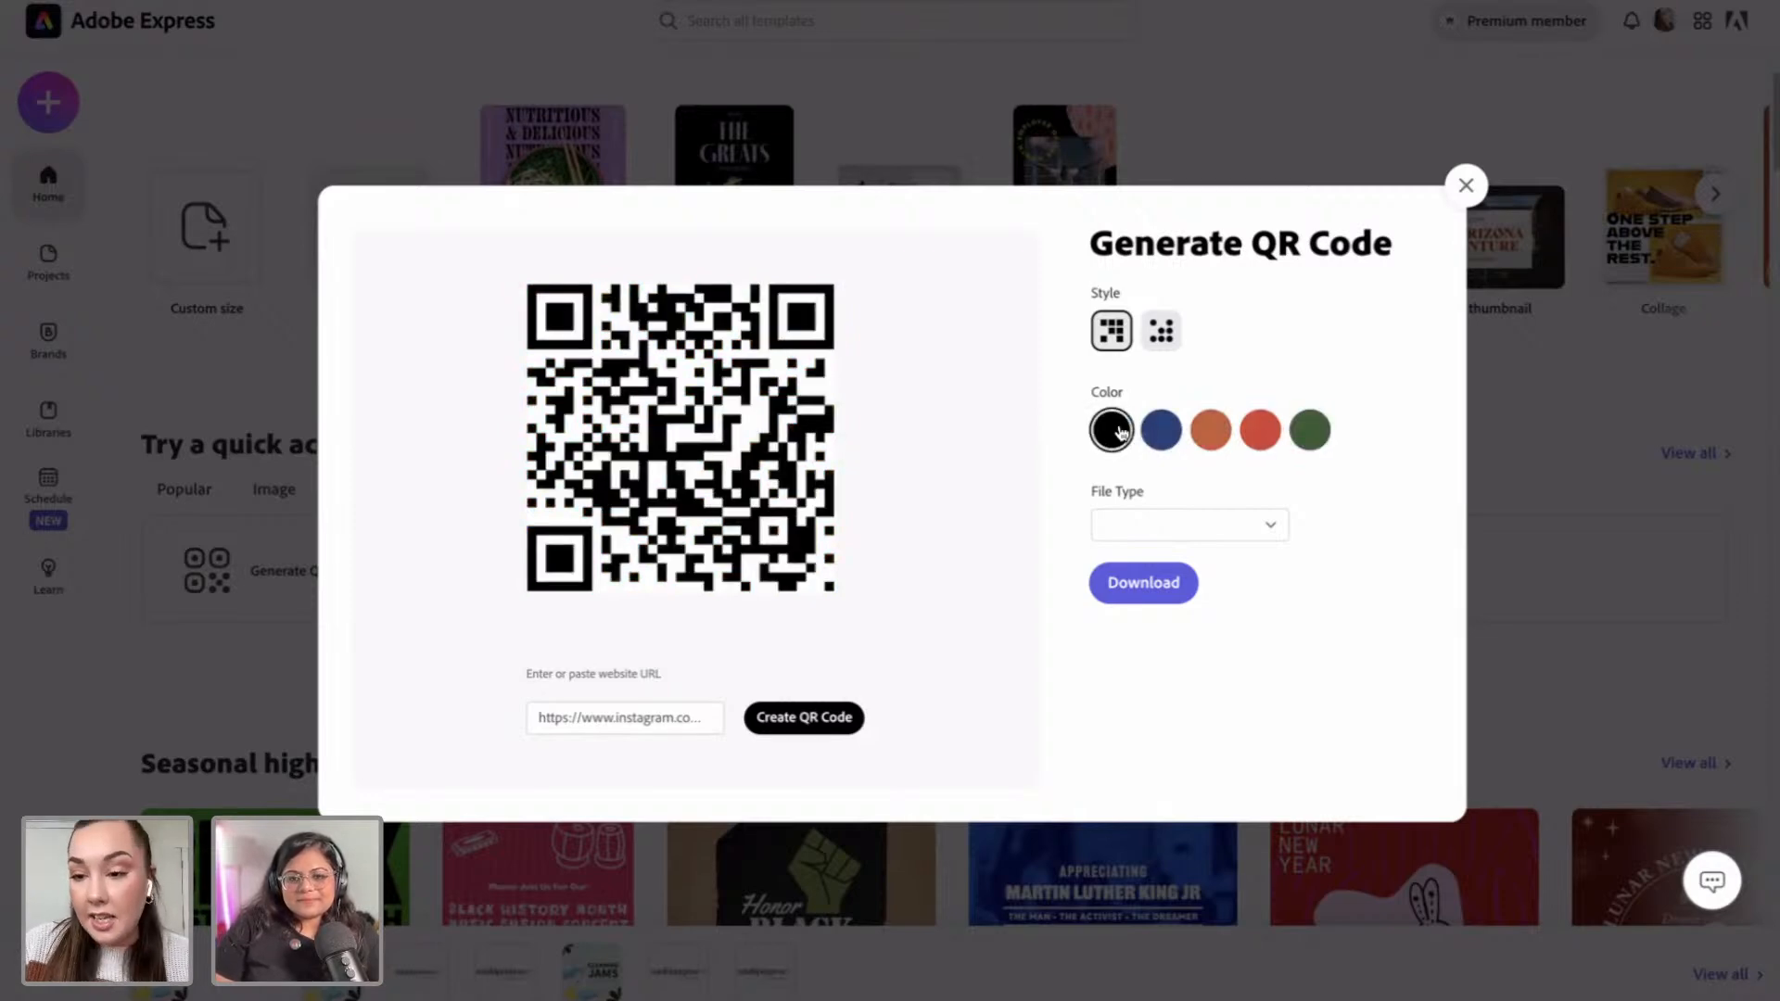
# Step: Download the QR code as a PNG file and dismiss the confirmation
pyautogui.click(1224, 538)
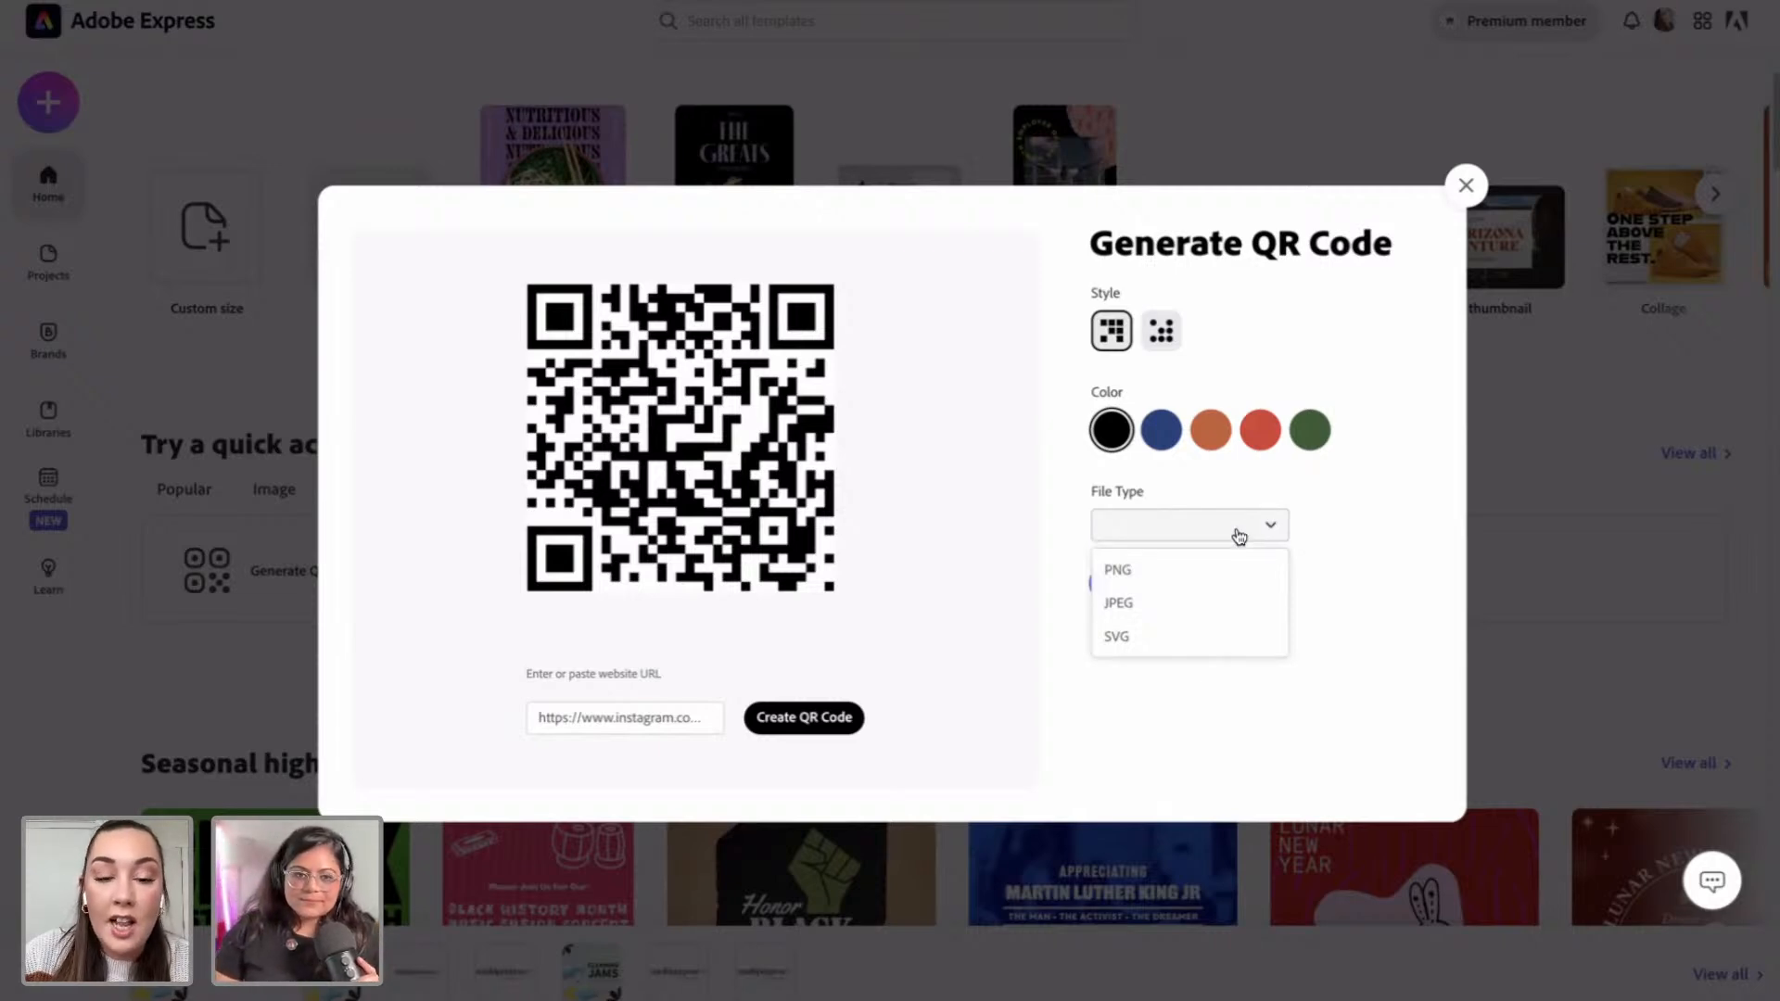
pyautogui.click(1157, 569)
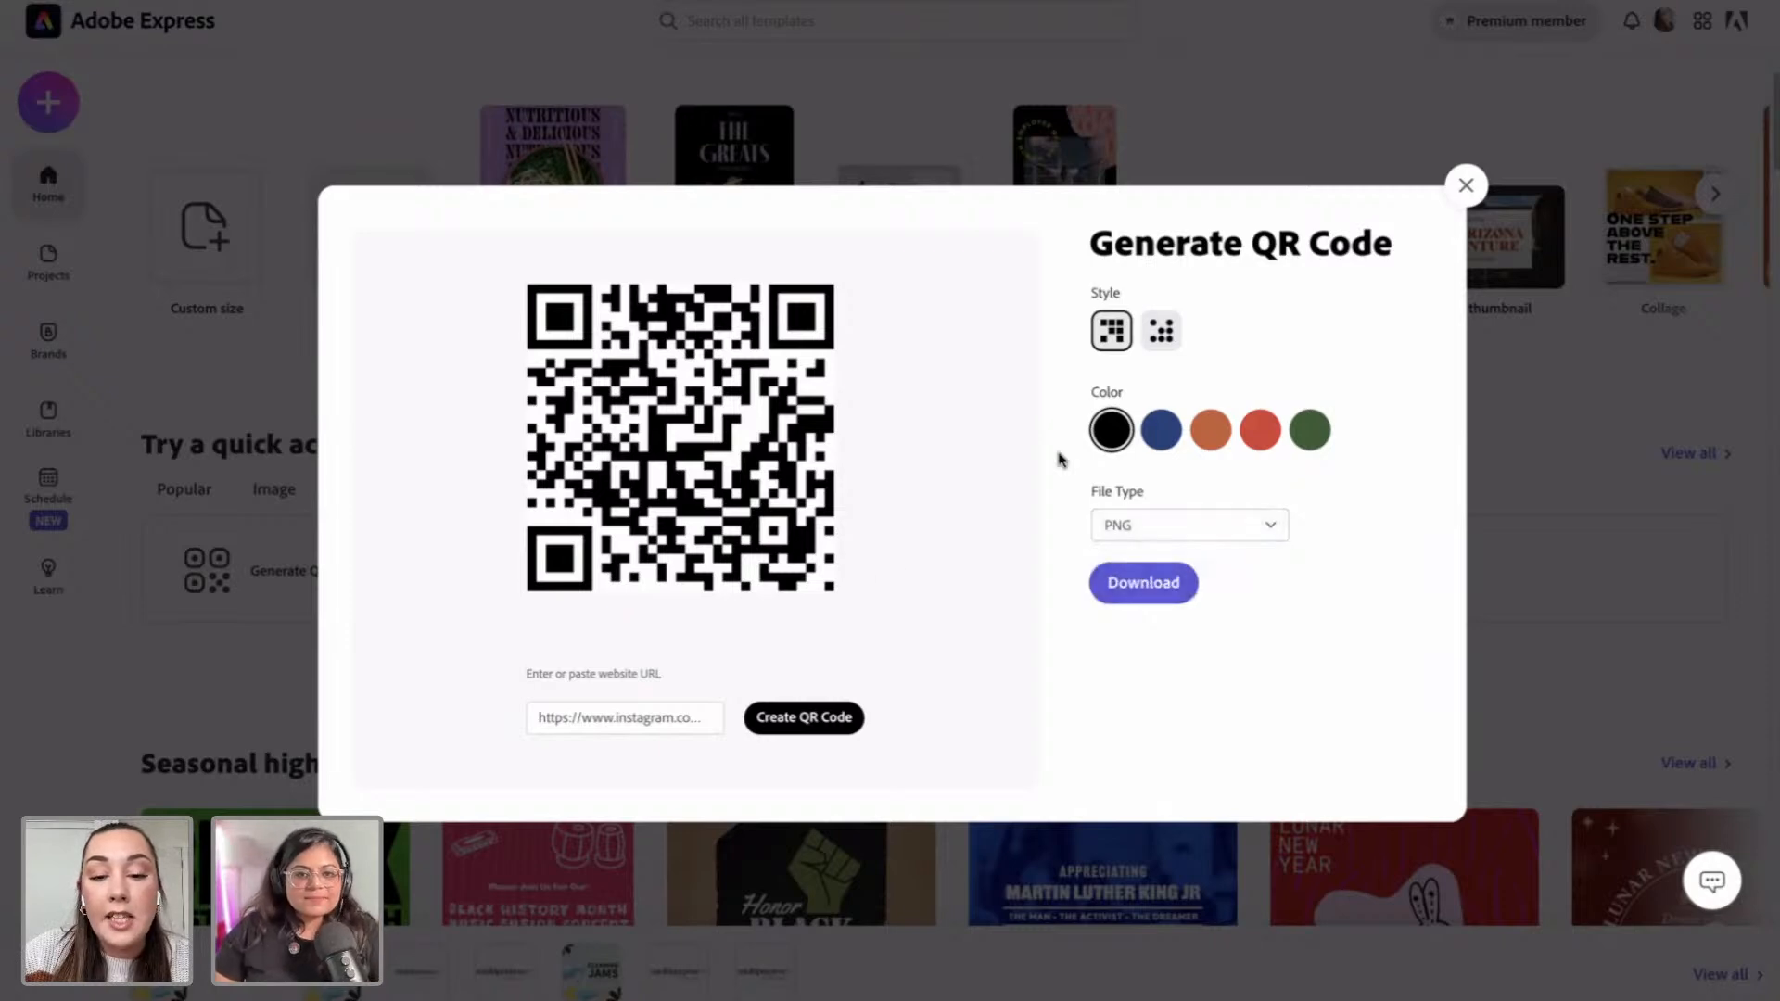
pyautogui.click(1140, 588)
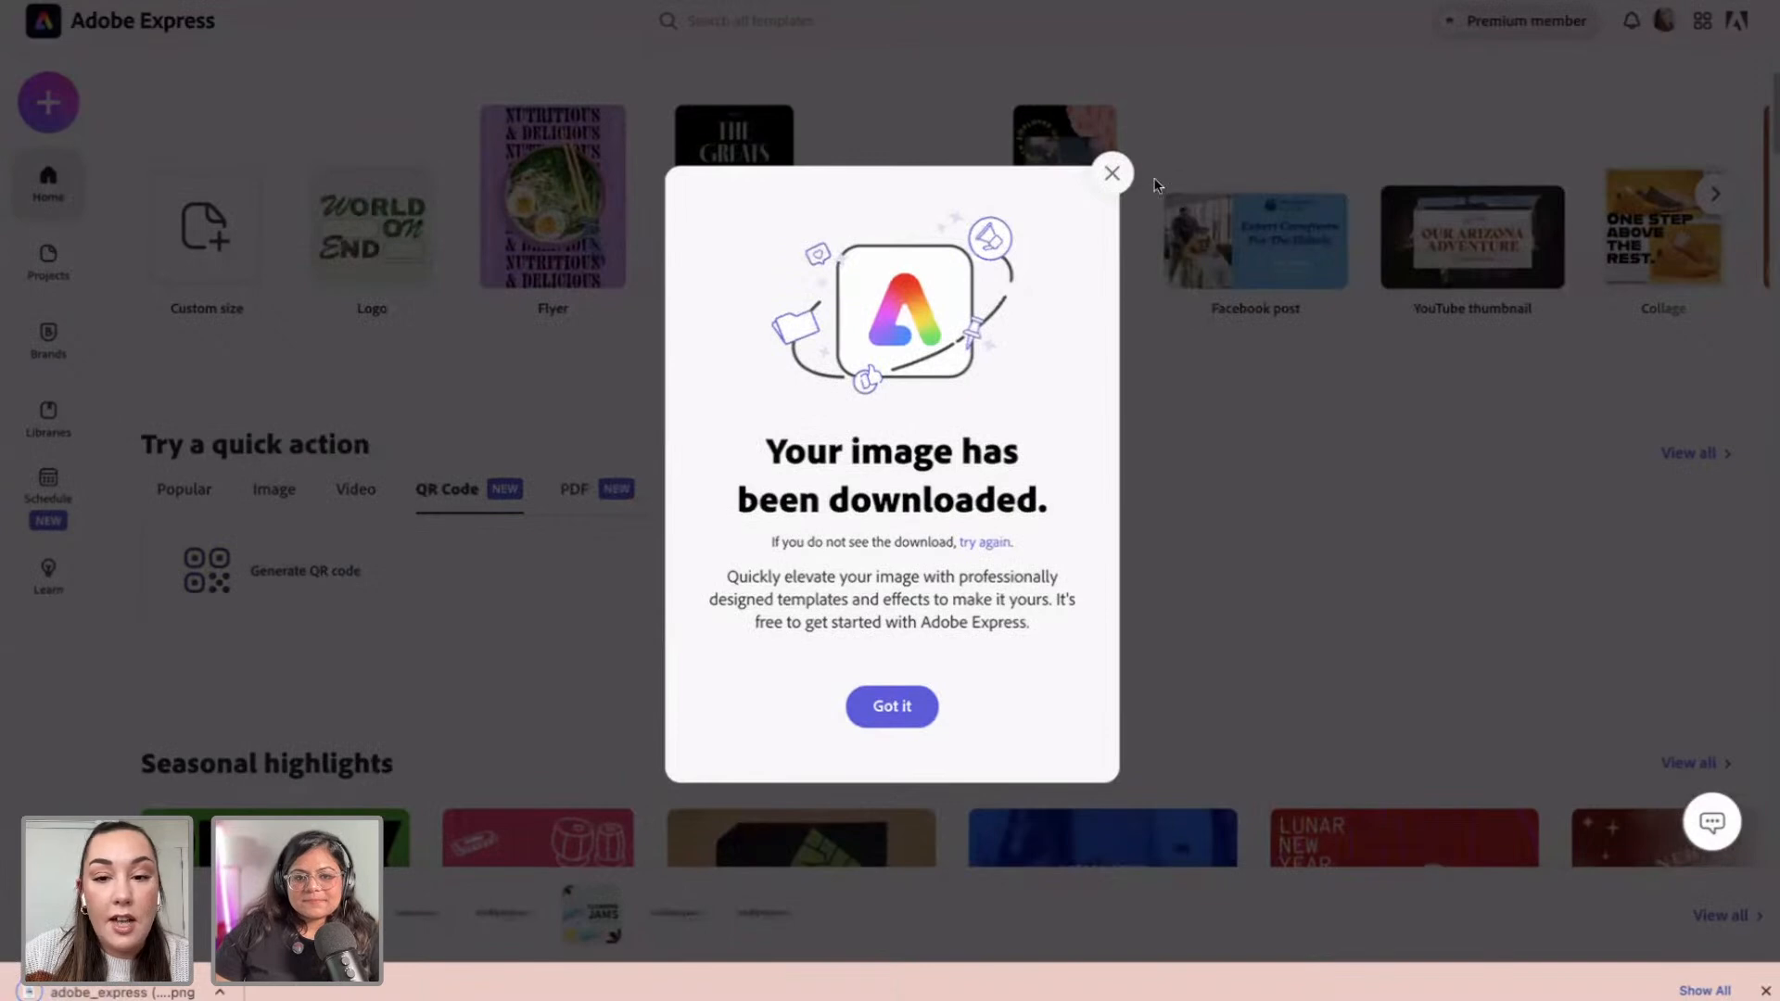
pyautogui.click(1113, 176)
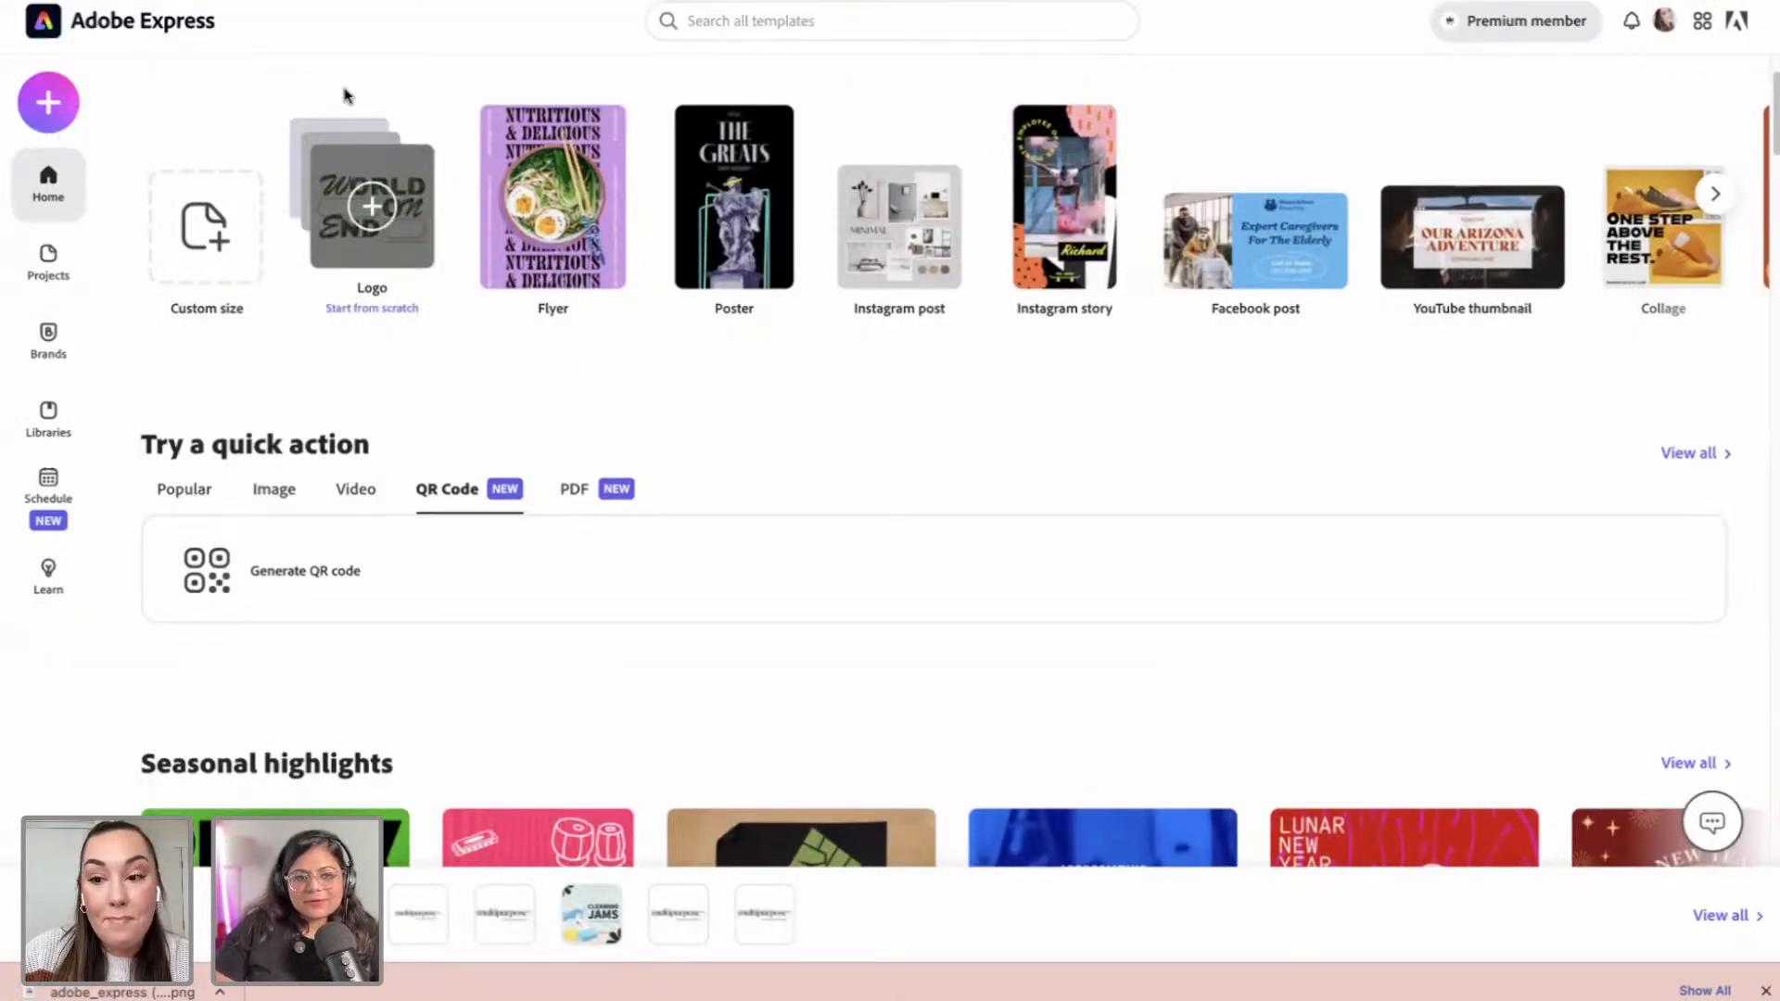
pyautogui.click(791, 15)
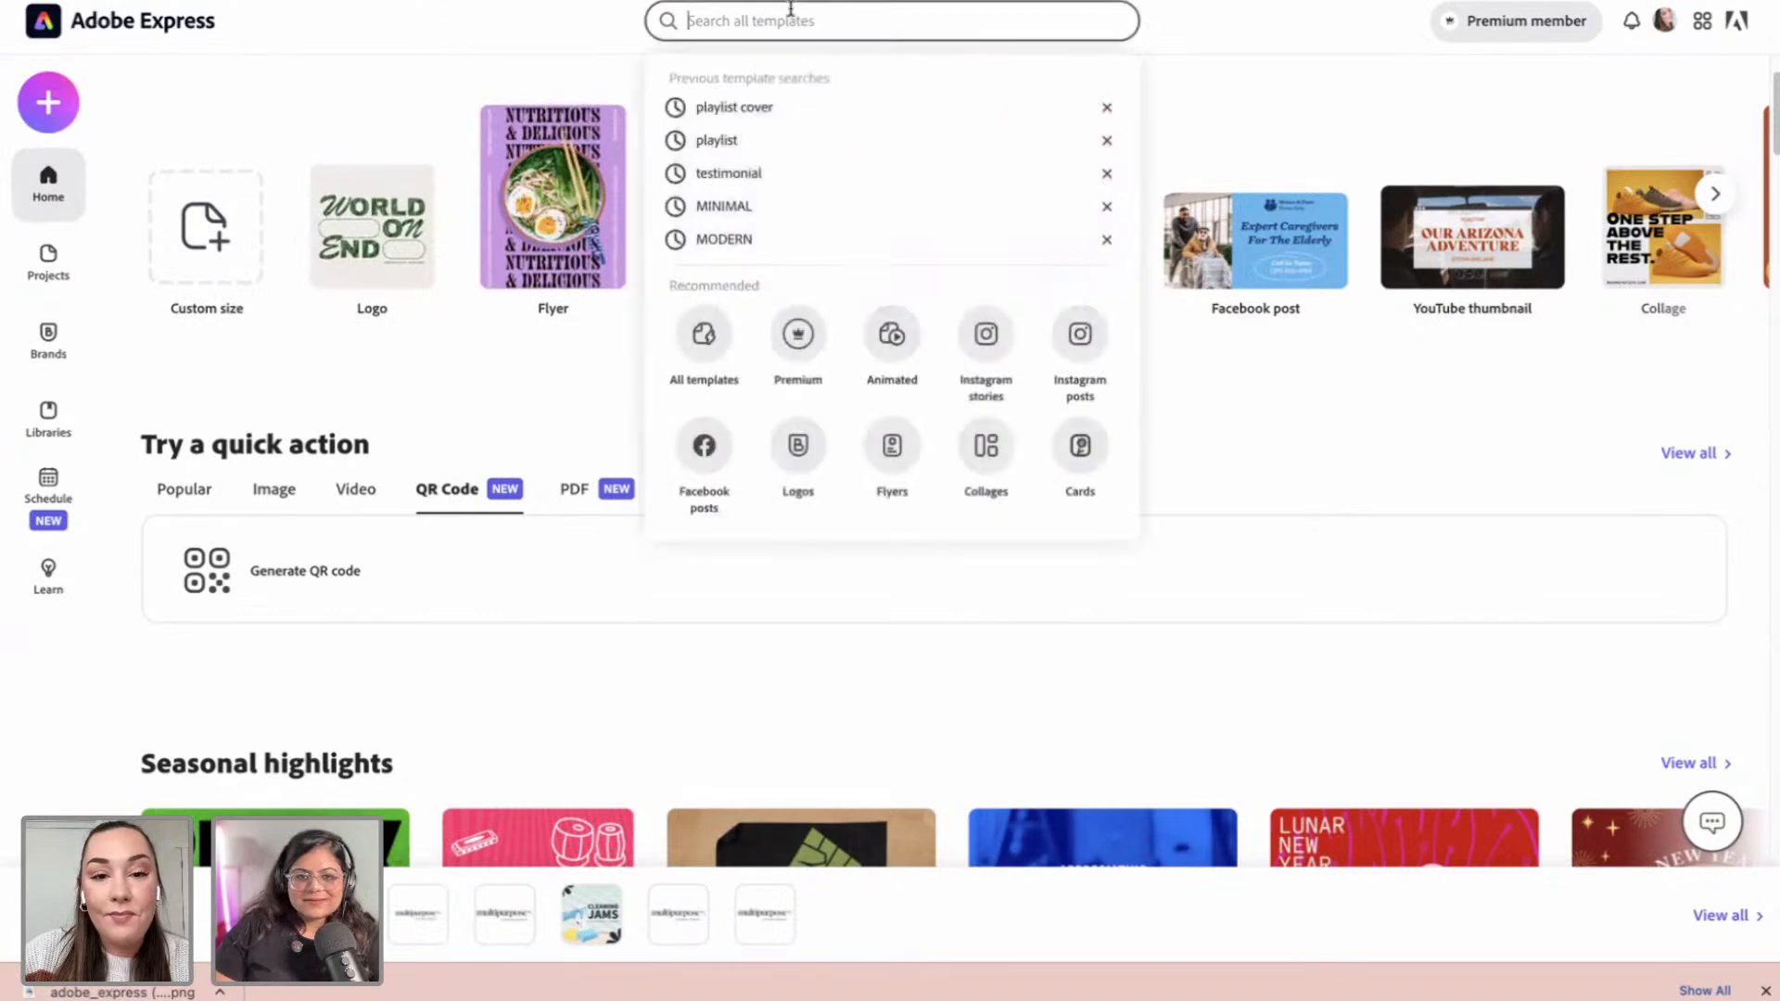
# Step: Dismiss the search suggestions and choose Custom size graphic from the + create menu
pyautogui.click(565, 28)
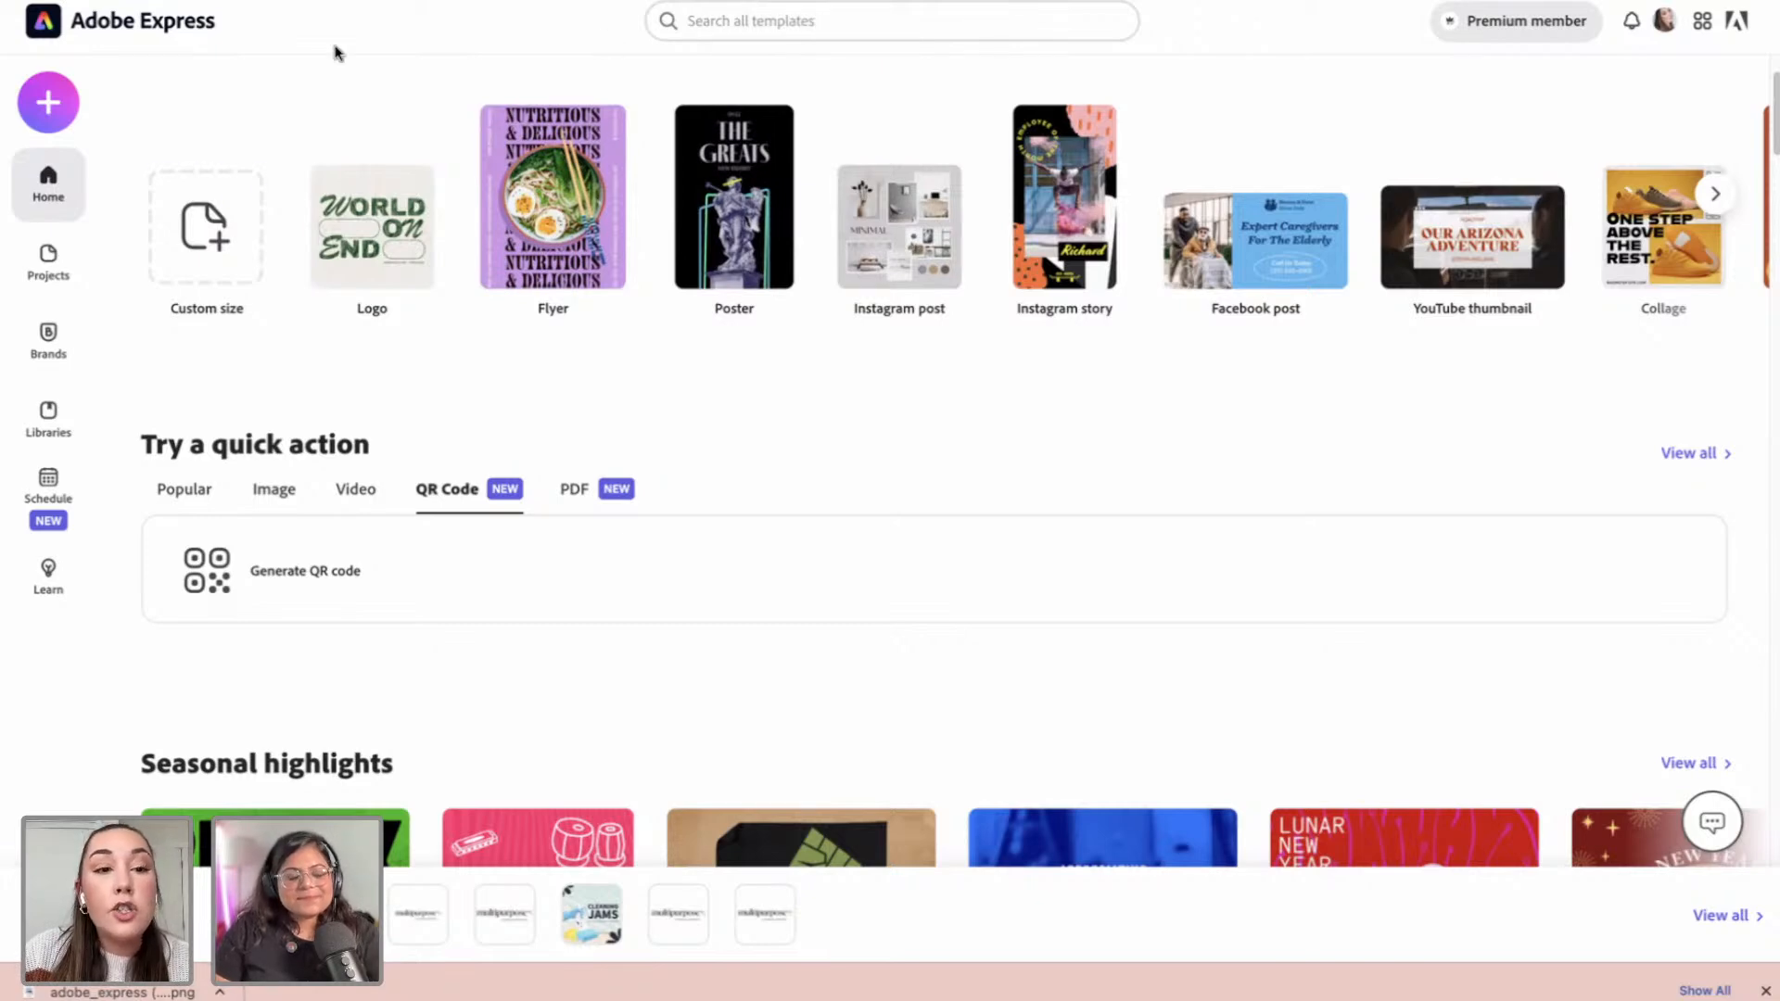
pyautogui.click(61, 104)
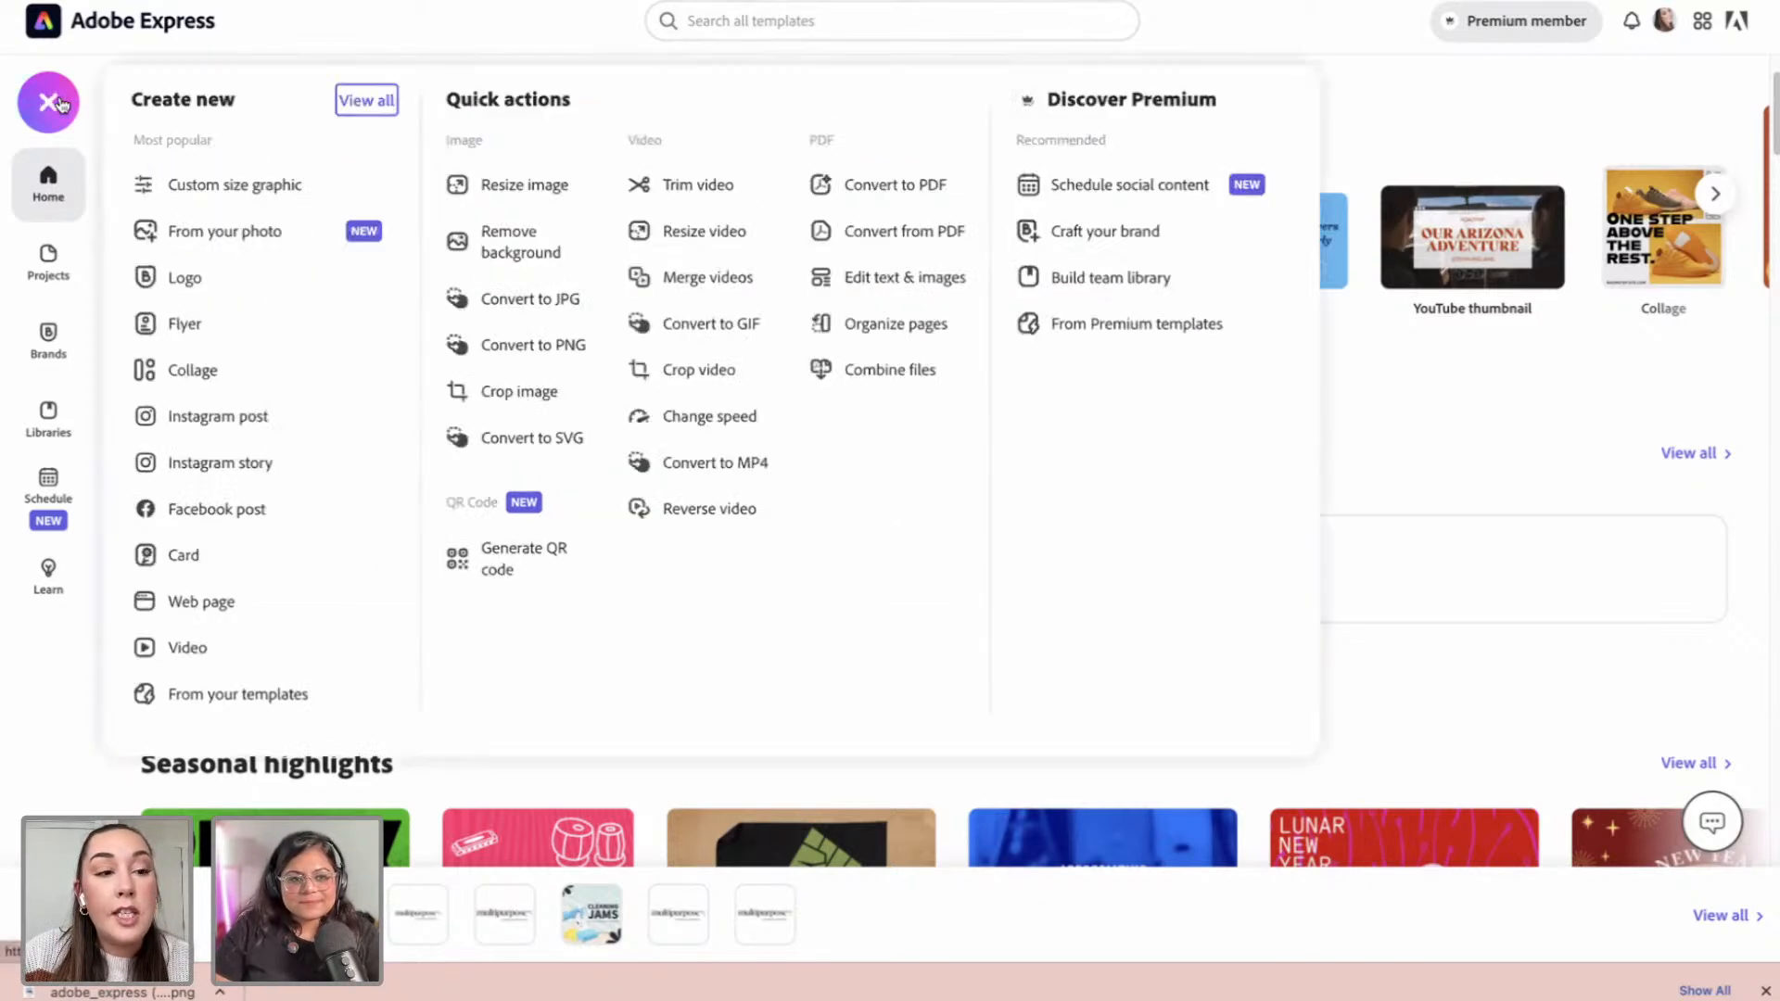
pyautogui.click(229, 191)
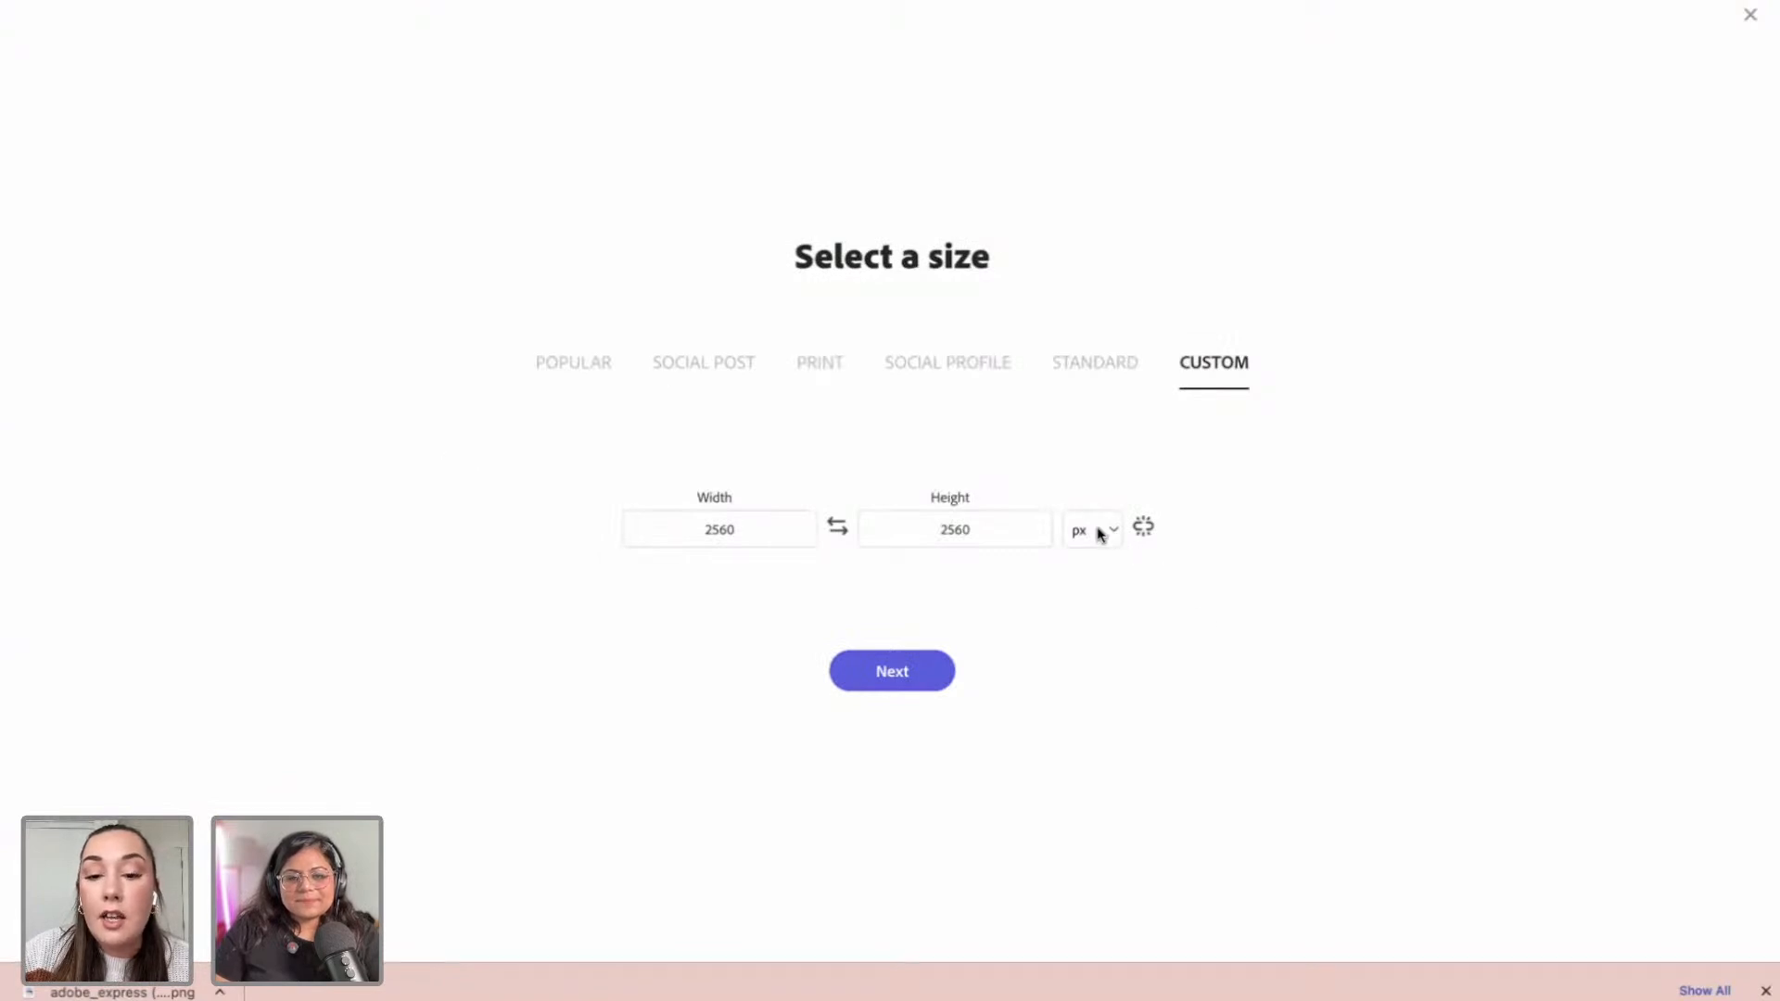
# Step: Set the custom size to 3.5 × 2 inches and create the blank design
pyautogui.click(1117, 539)
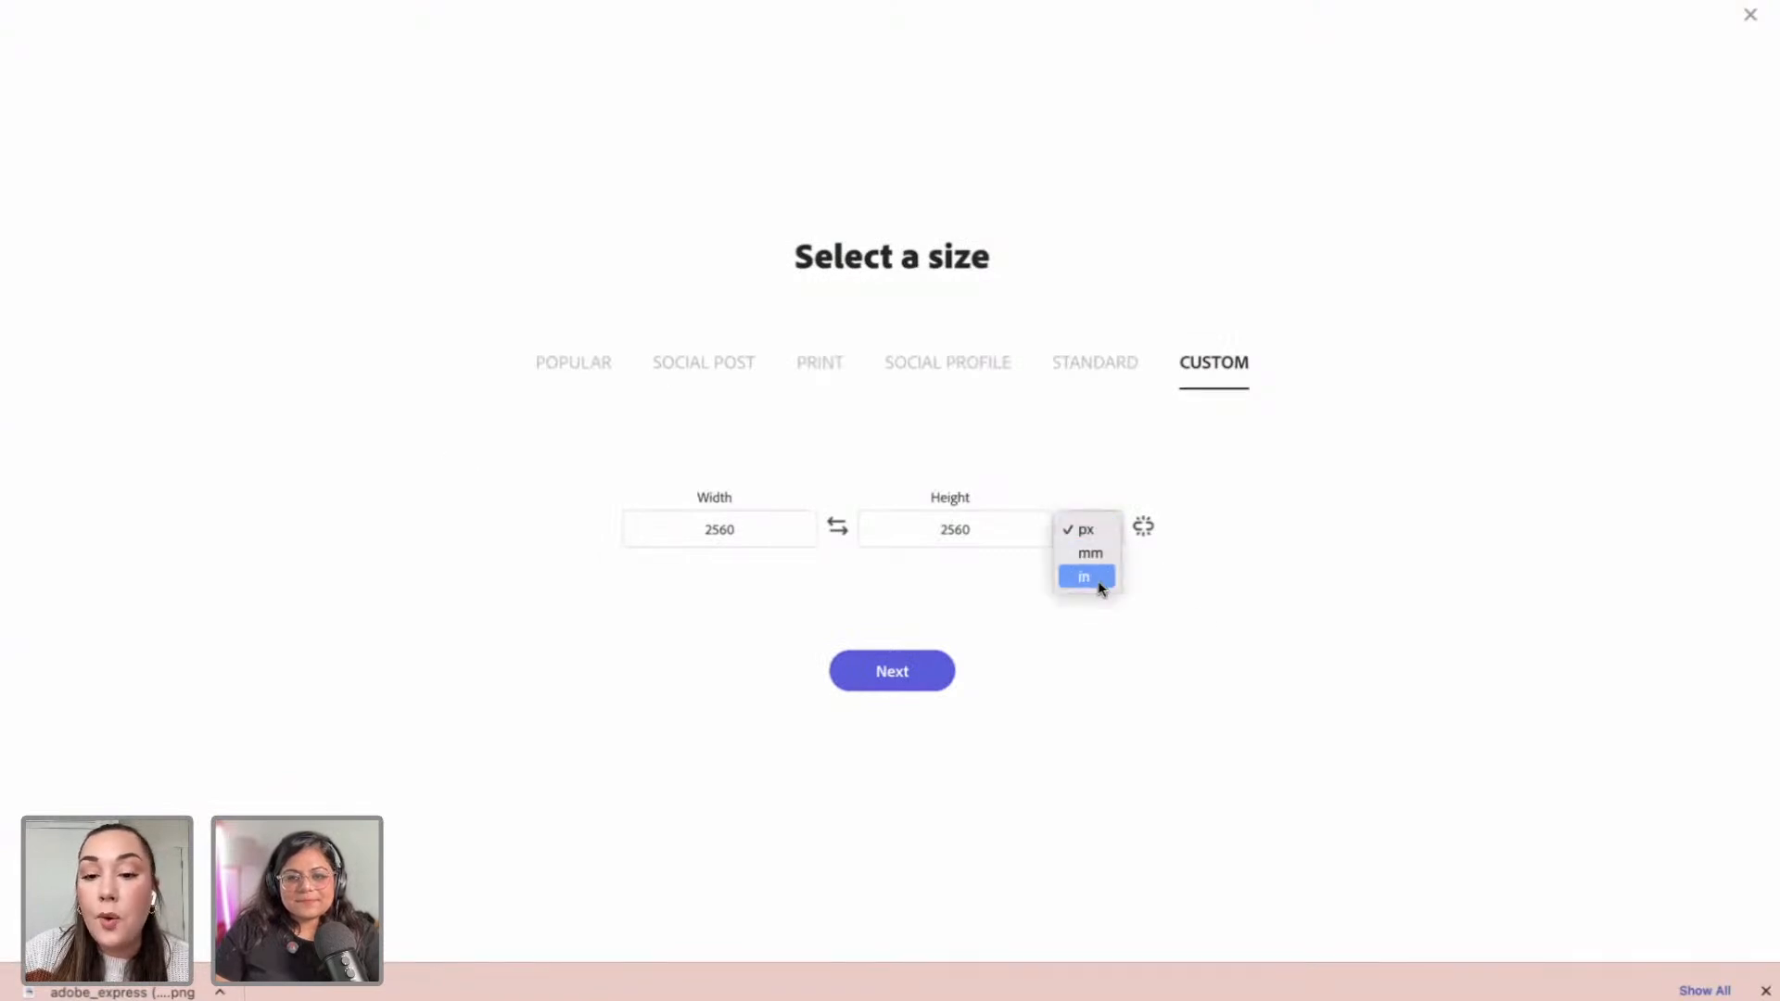
pyautogui.click(1098, 578)
pyautogui.click(794, 532)
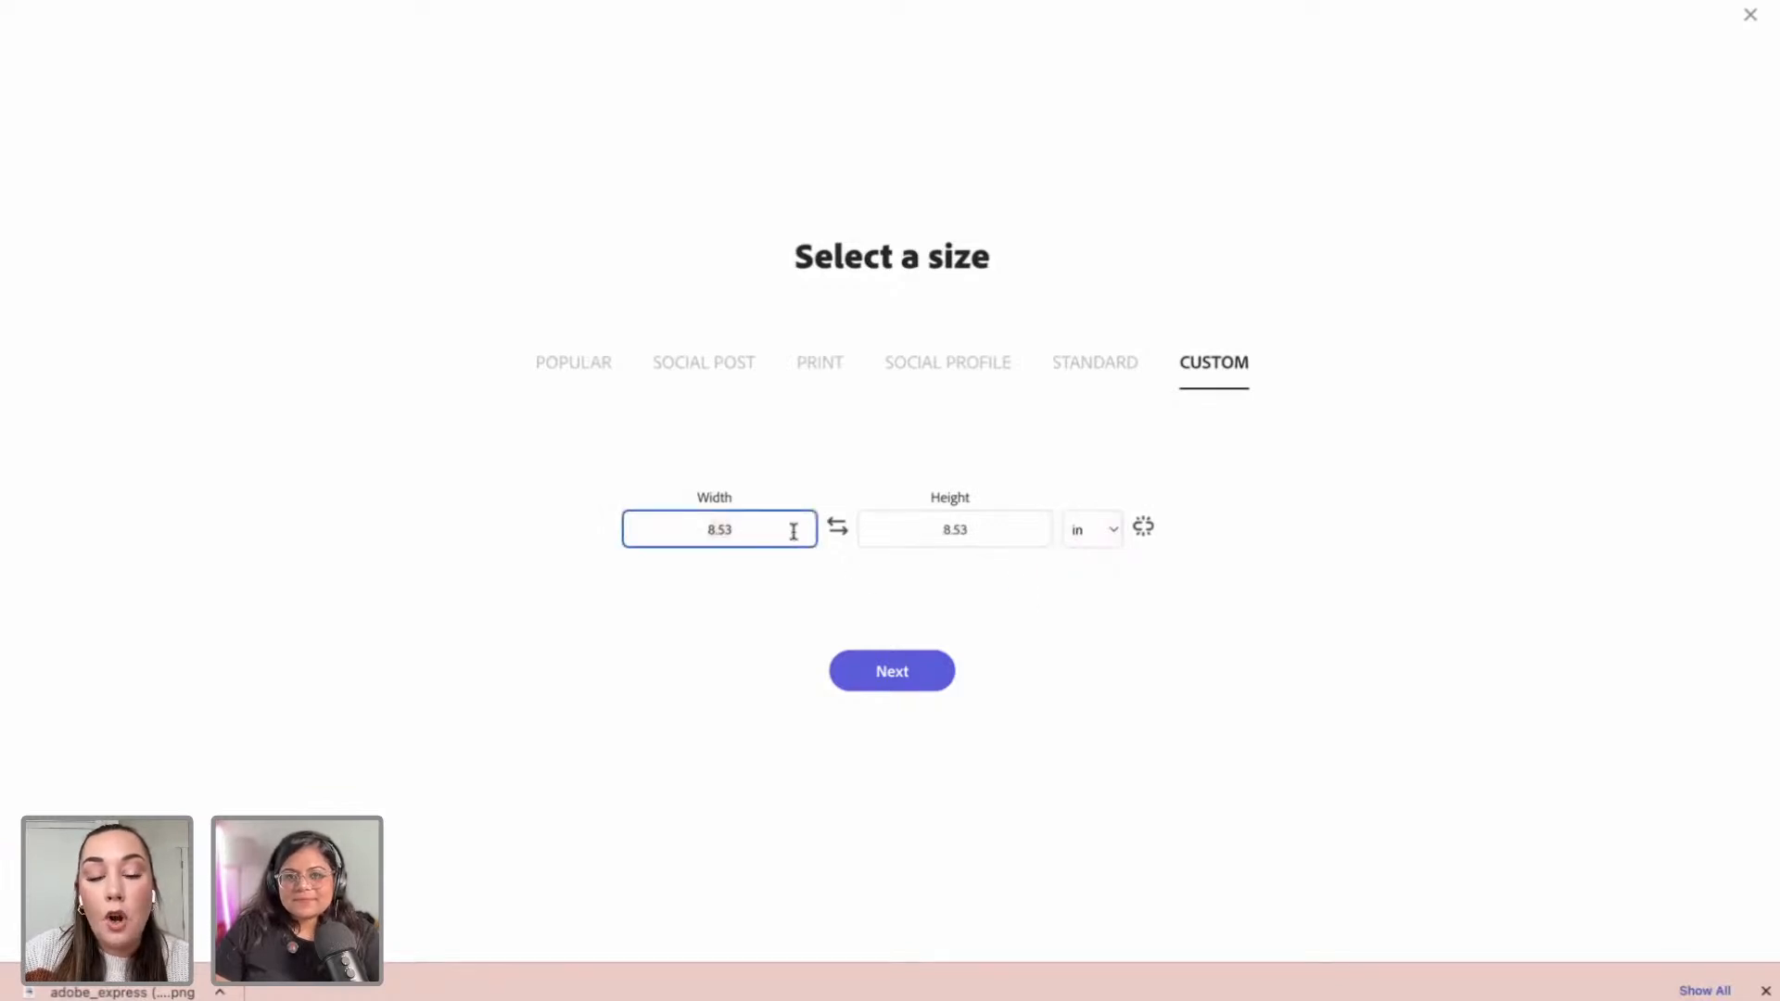
pyautogui.write('3.5')
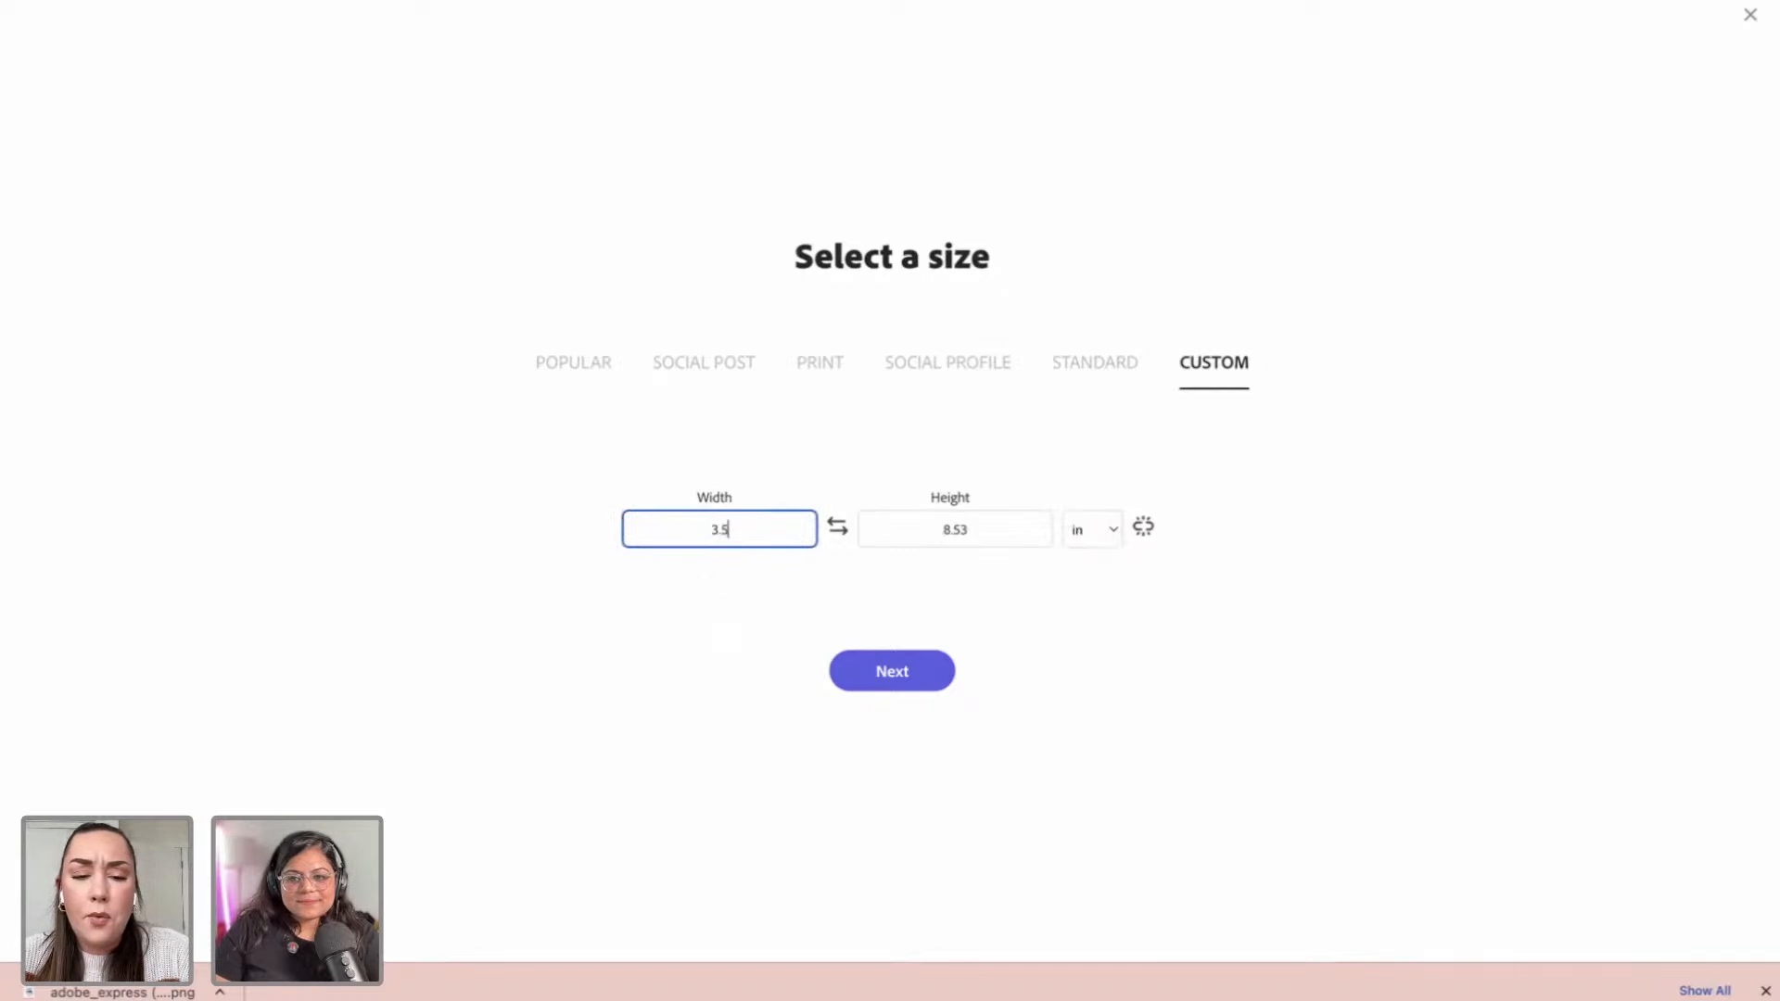
pyautogui.click(978, 530)
pyautogui.write('2')
pyautogui.click(1097, 614)
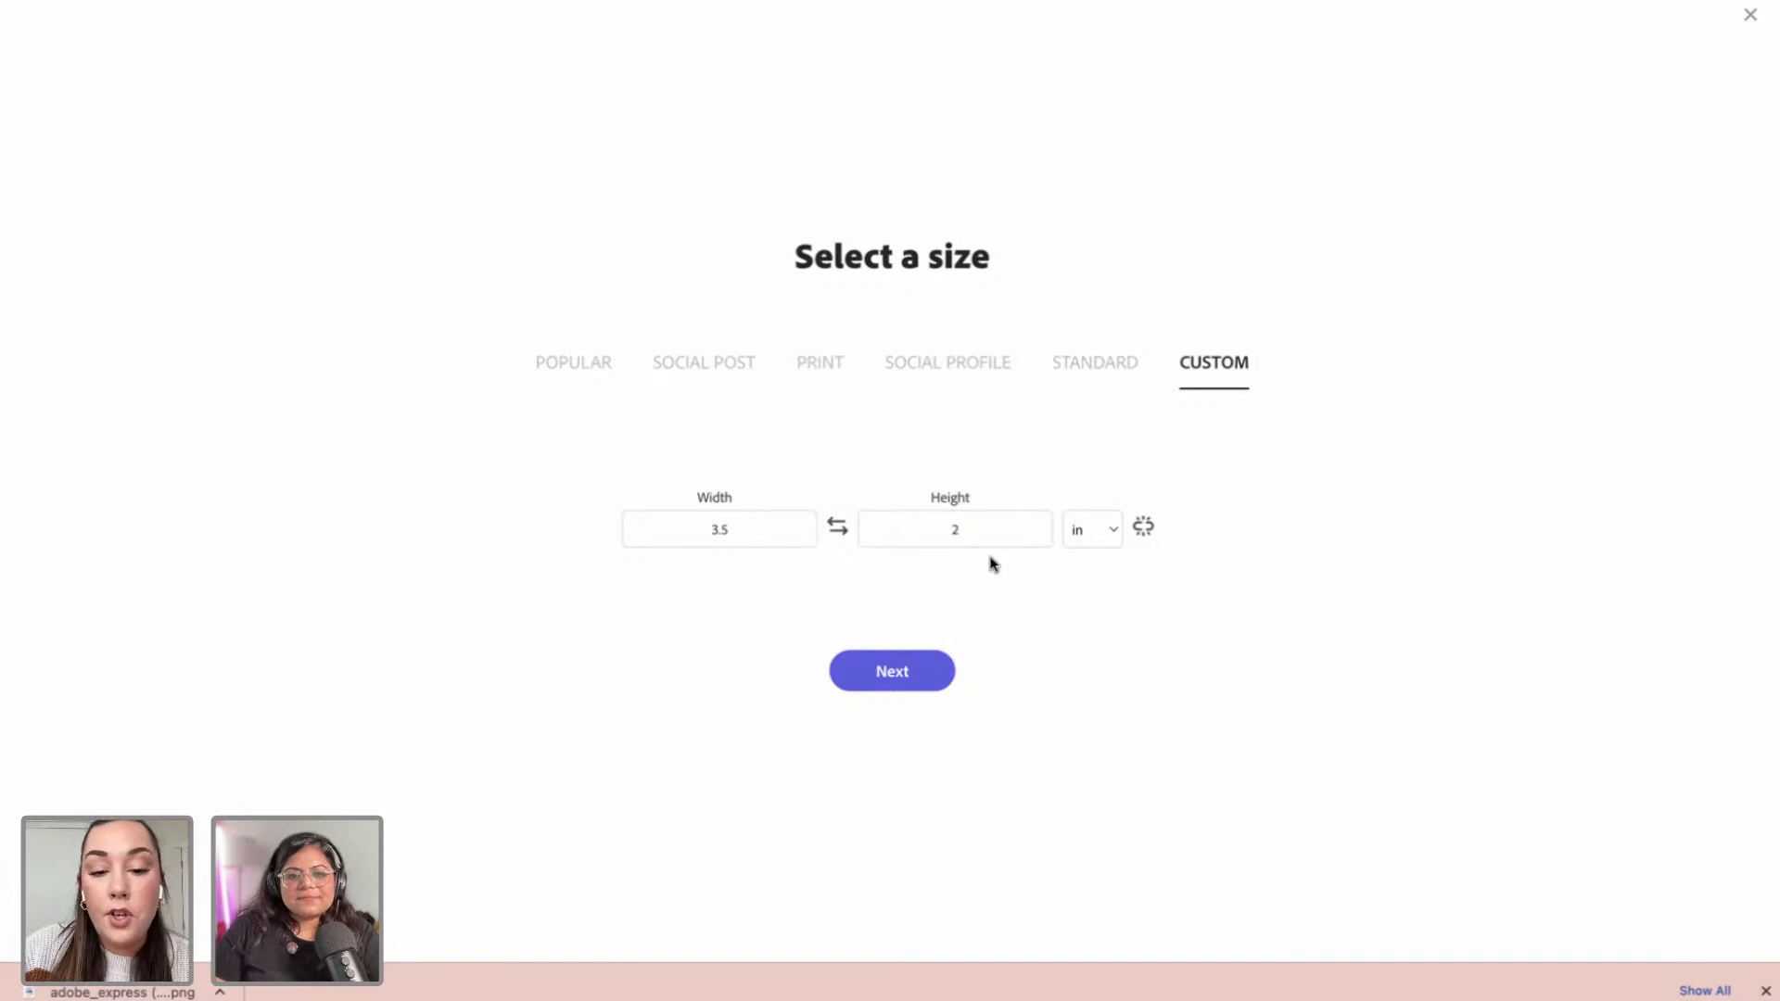
pyautogui.click(874, 678)
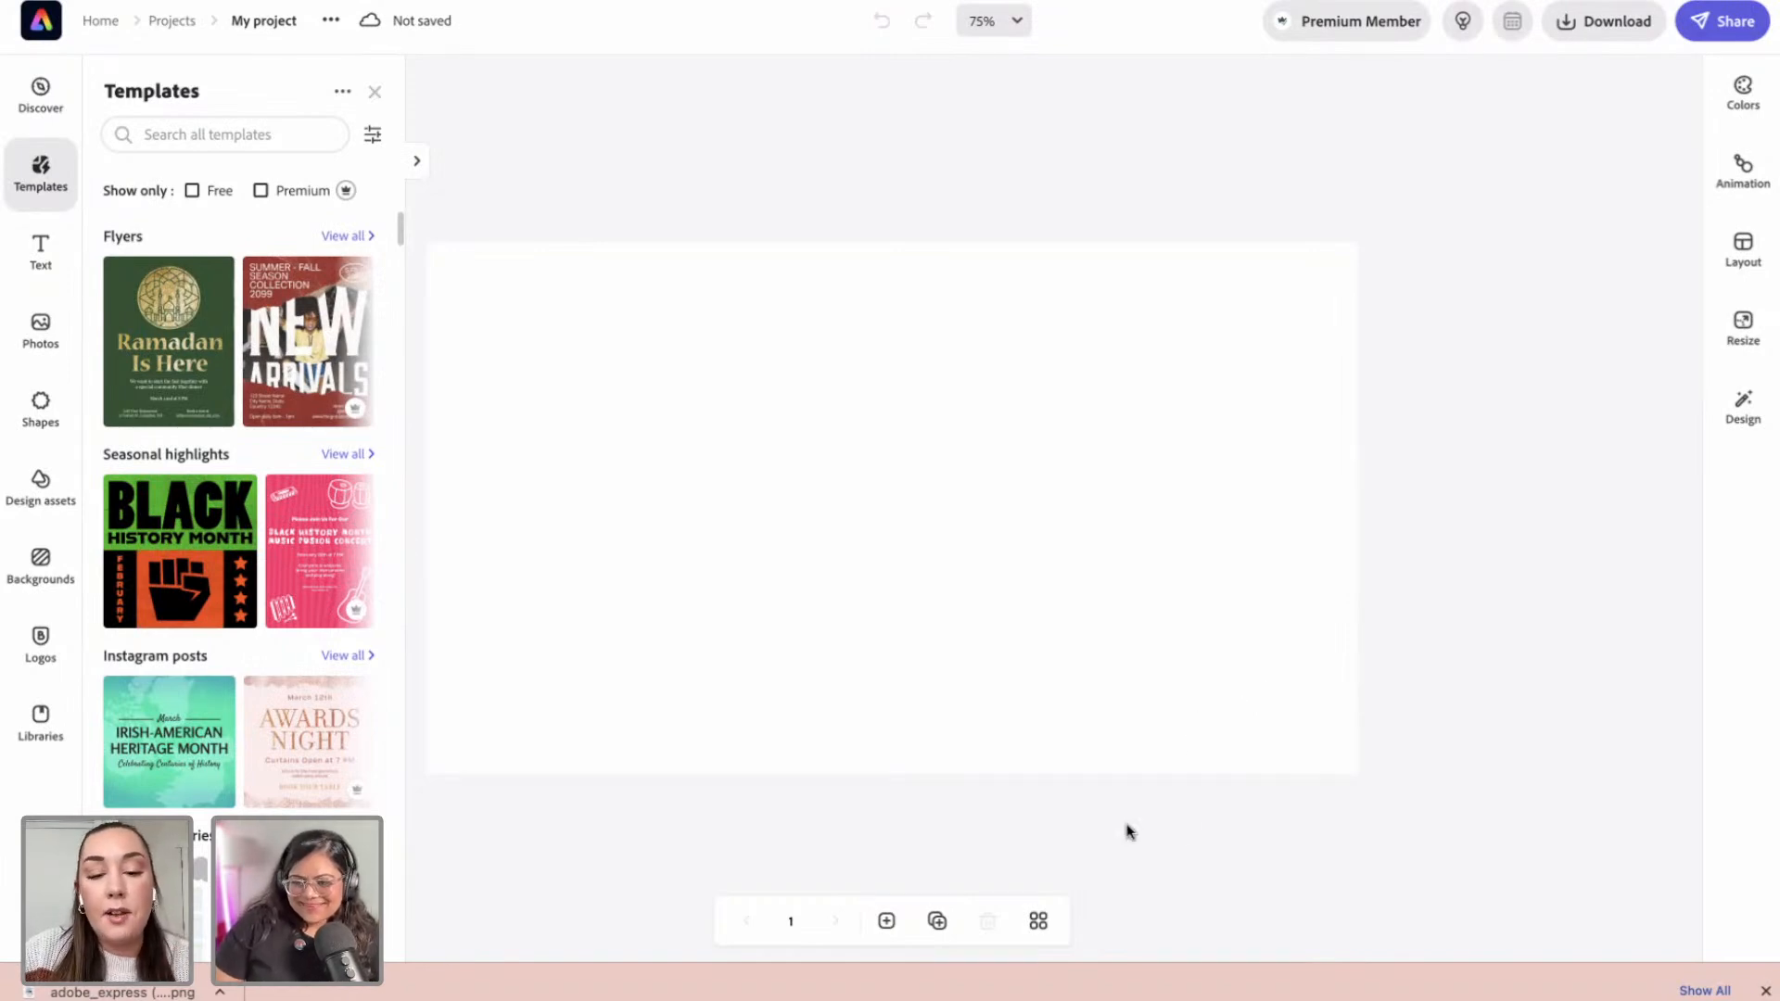
# Step: Add a blank second page, return to page 1 and close the templates panel
pyautogui.click(937, 921)
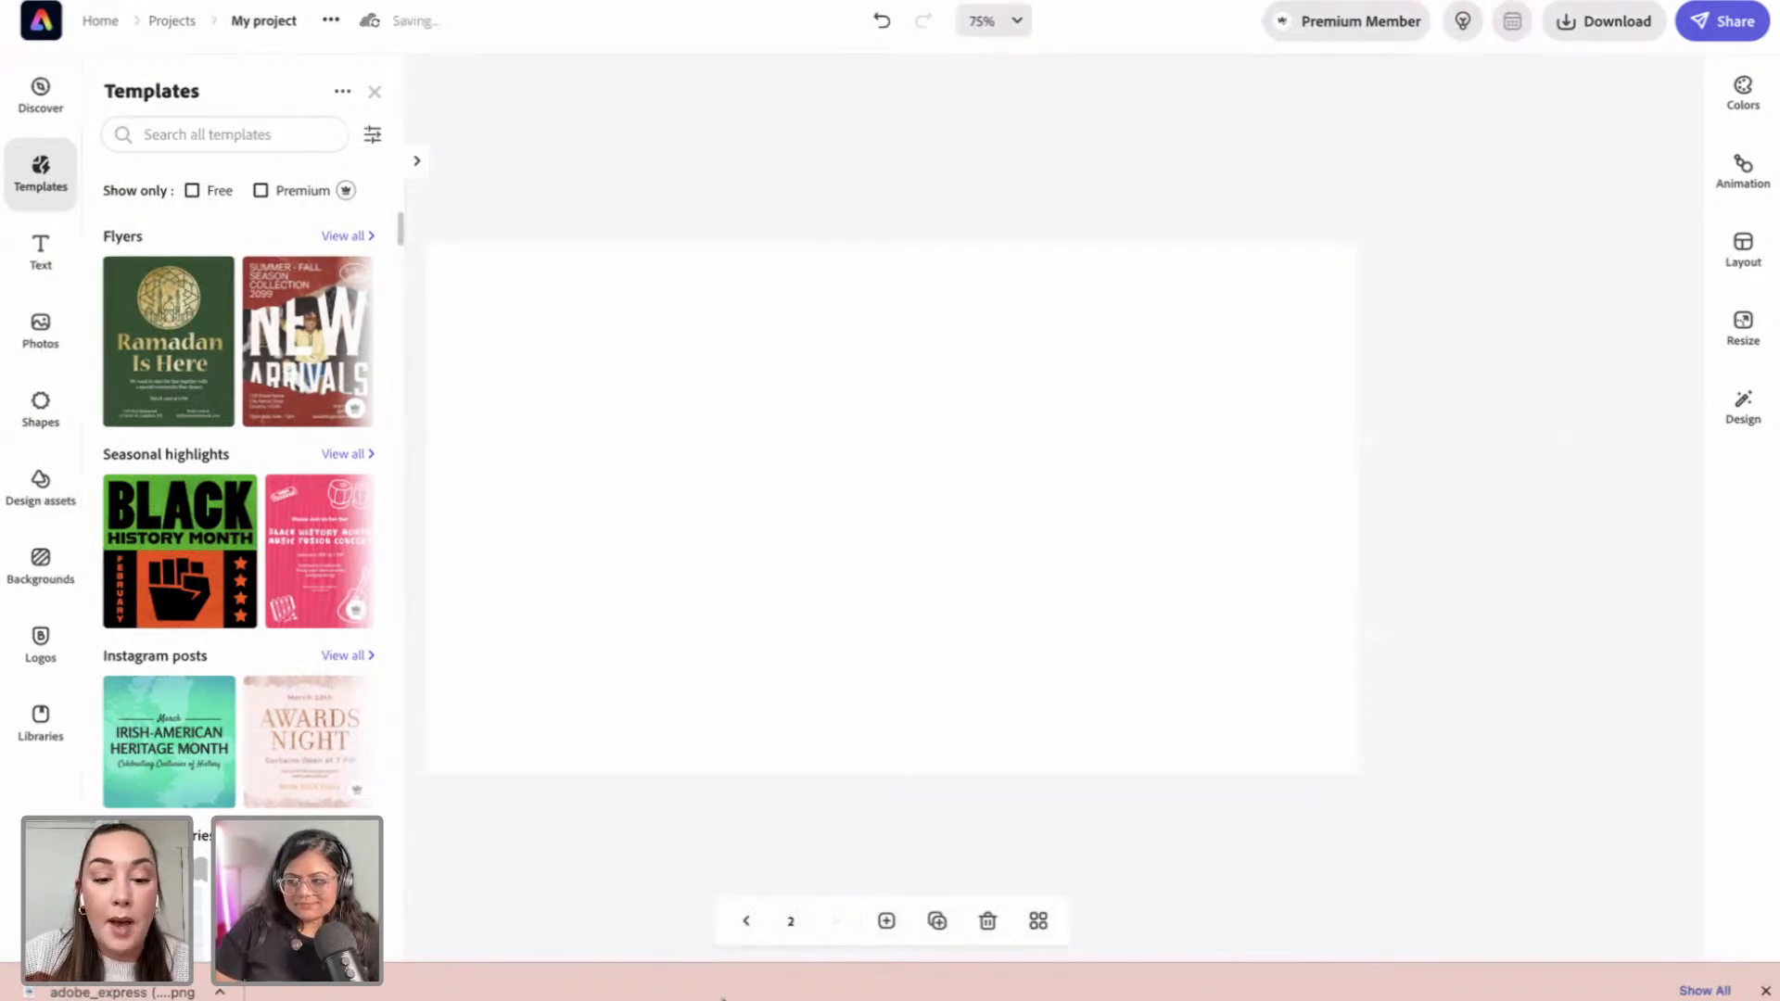
pyautogui.click(743, 923)
pyautogui.click(853, 500)
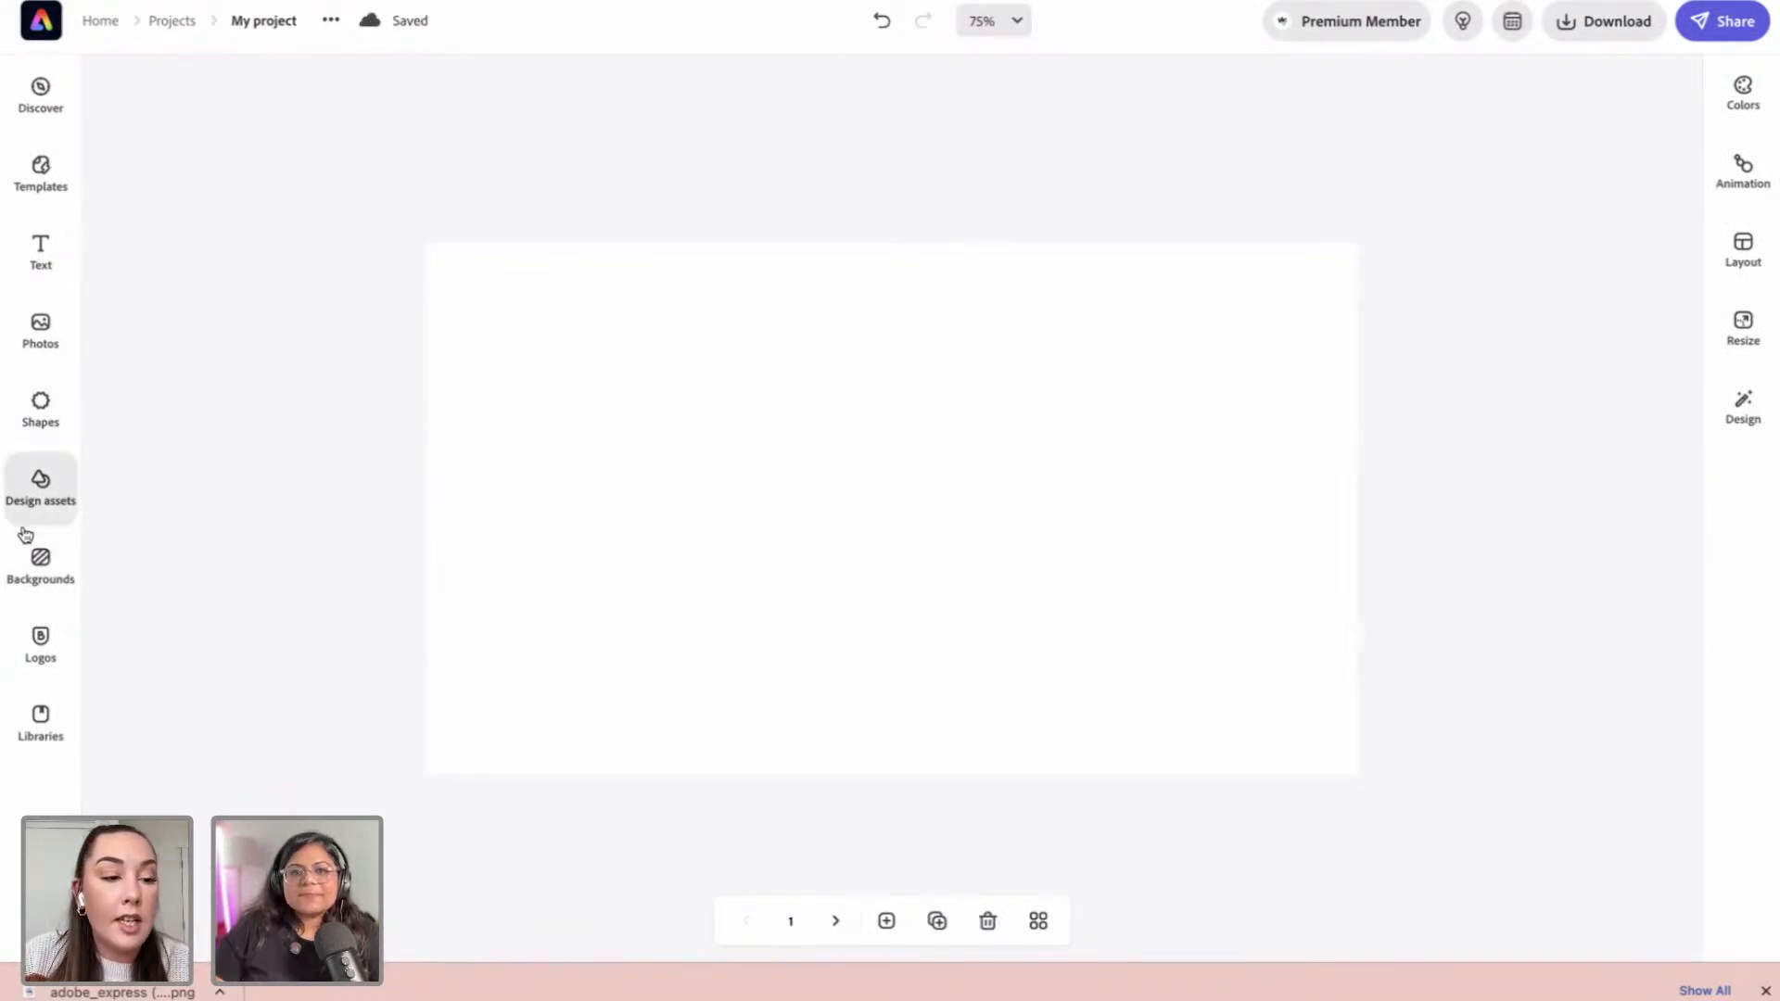
# Step: Add the Cleaning Company primary logo from Logos, enlarge it and centre it on page 1
pyautogui.click(52, 649)
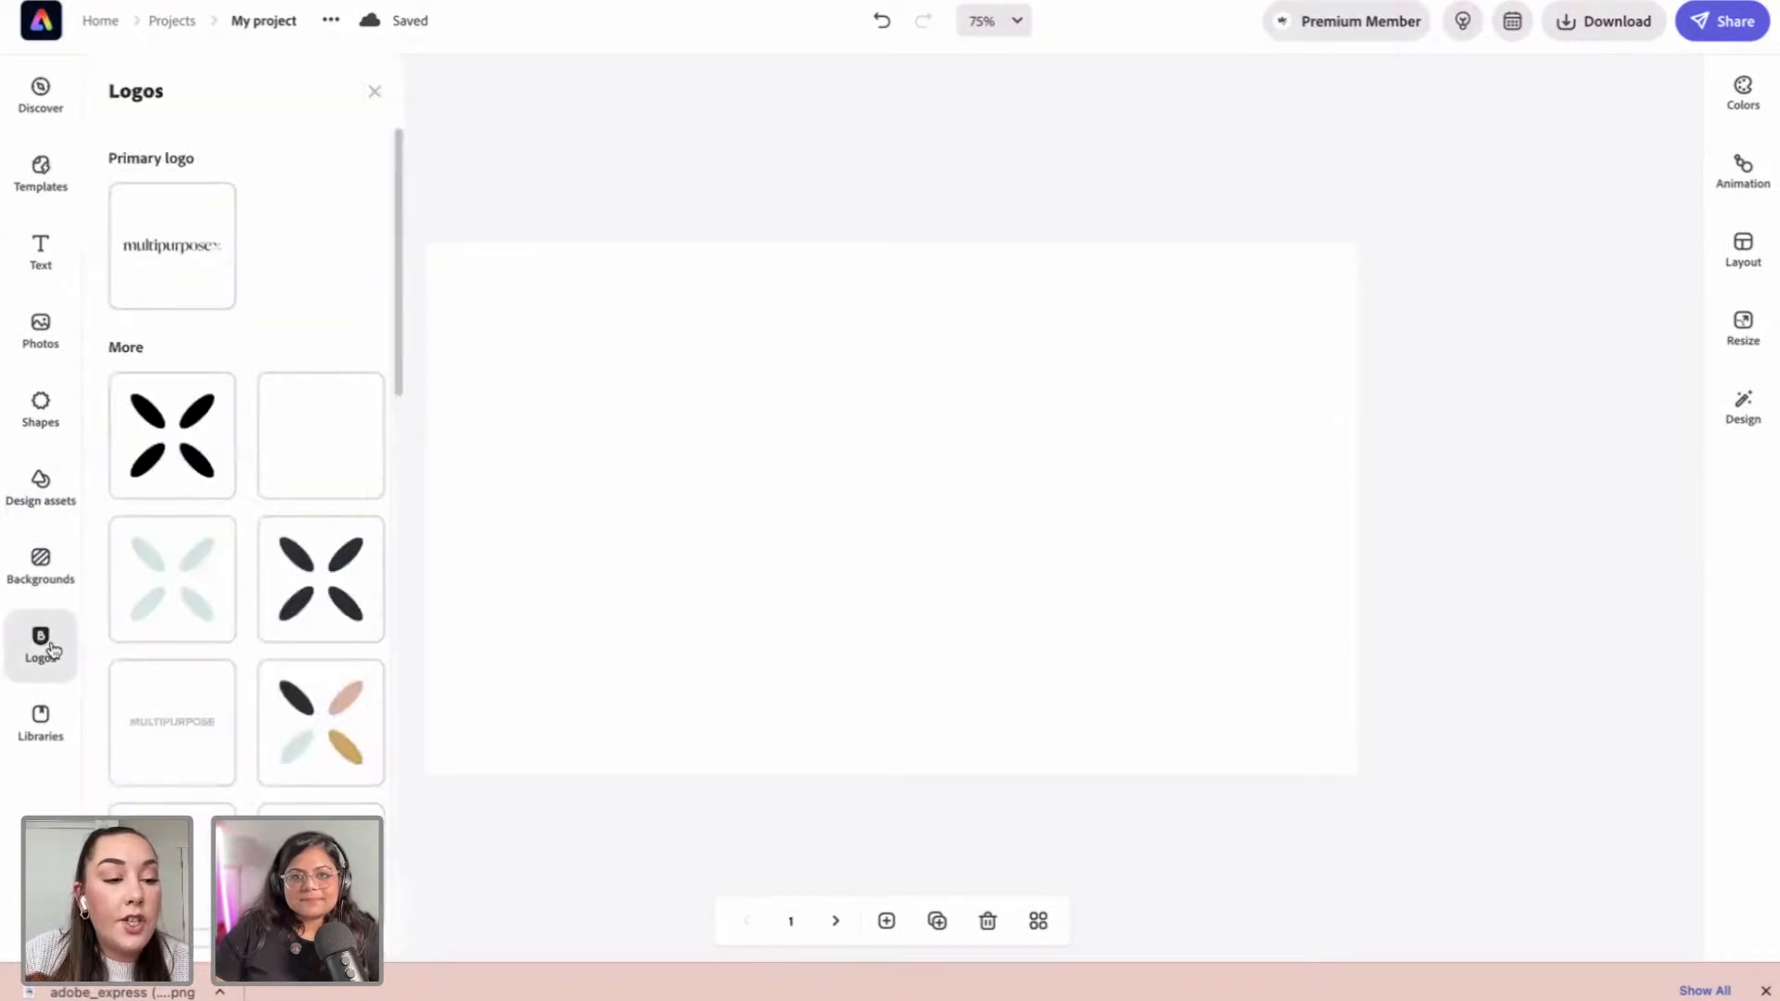
pyautogui.scroll(-10, 198, 603)
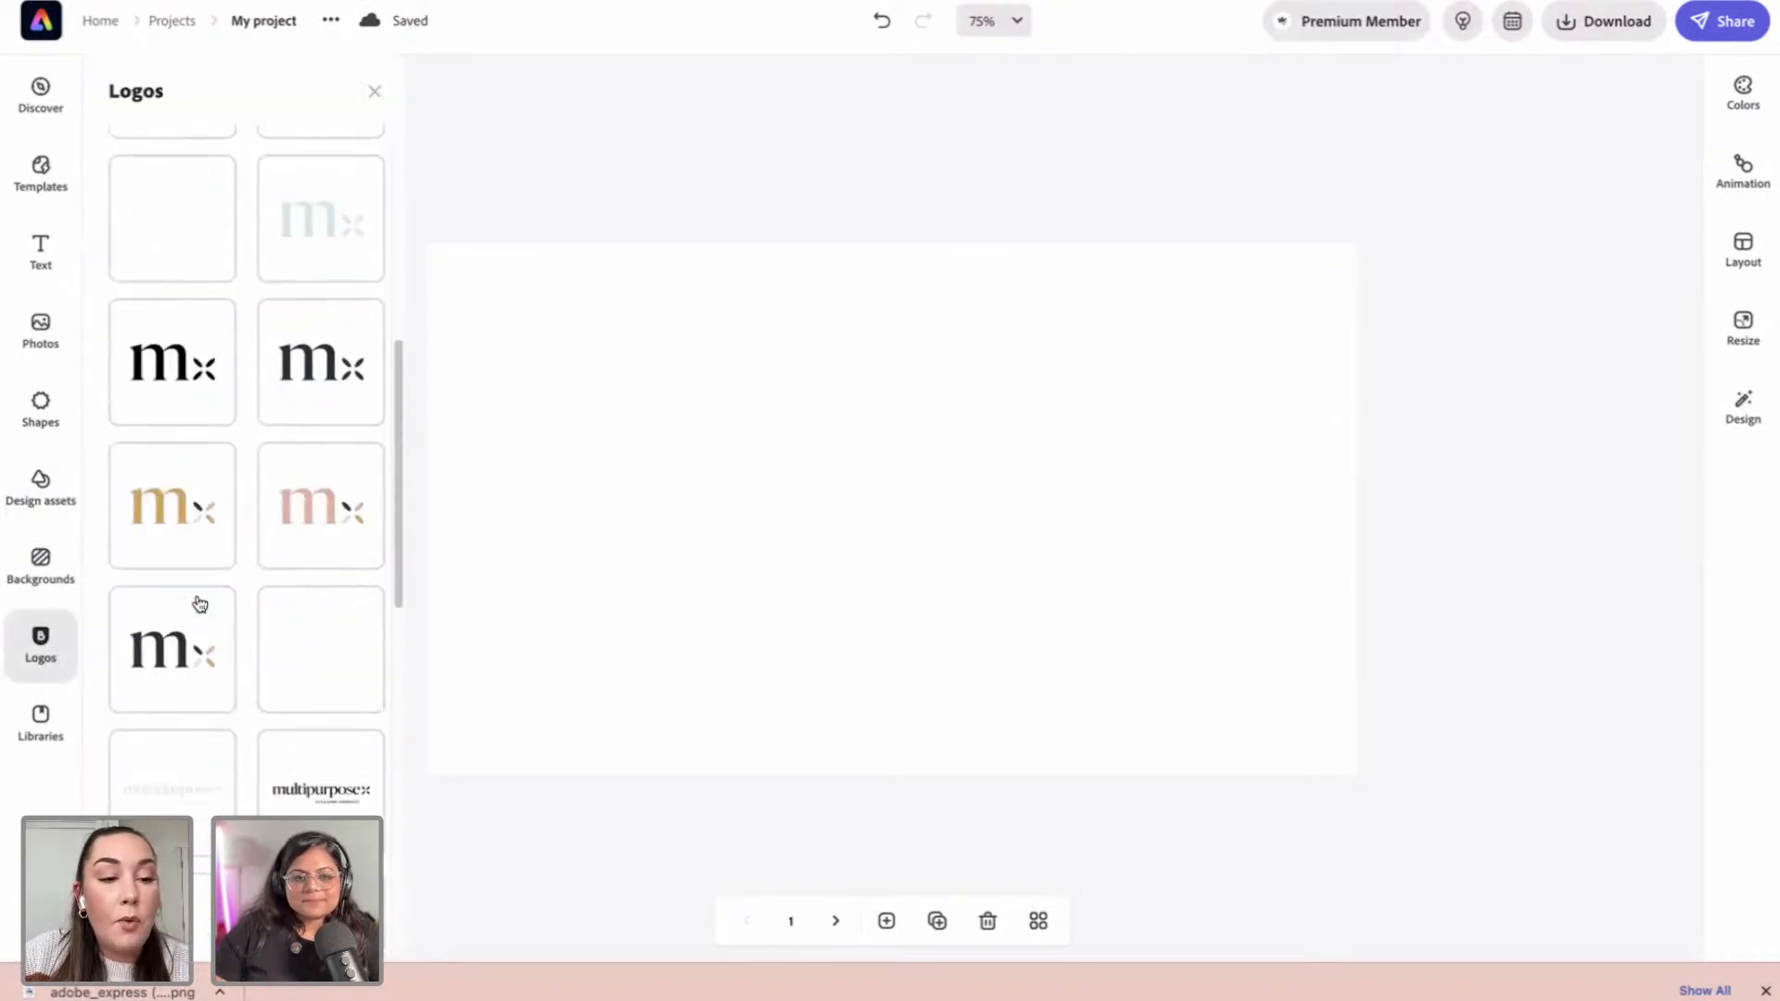
pyautogui.scroll(-2, 200, 608)
pyautogui.scroll(-2, 330, 667)
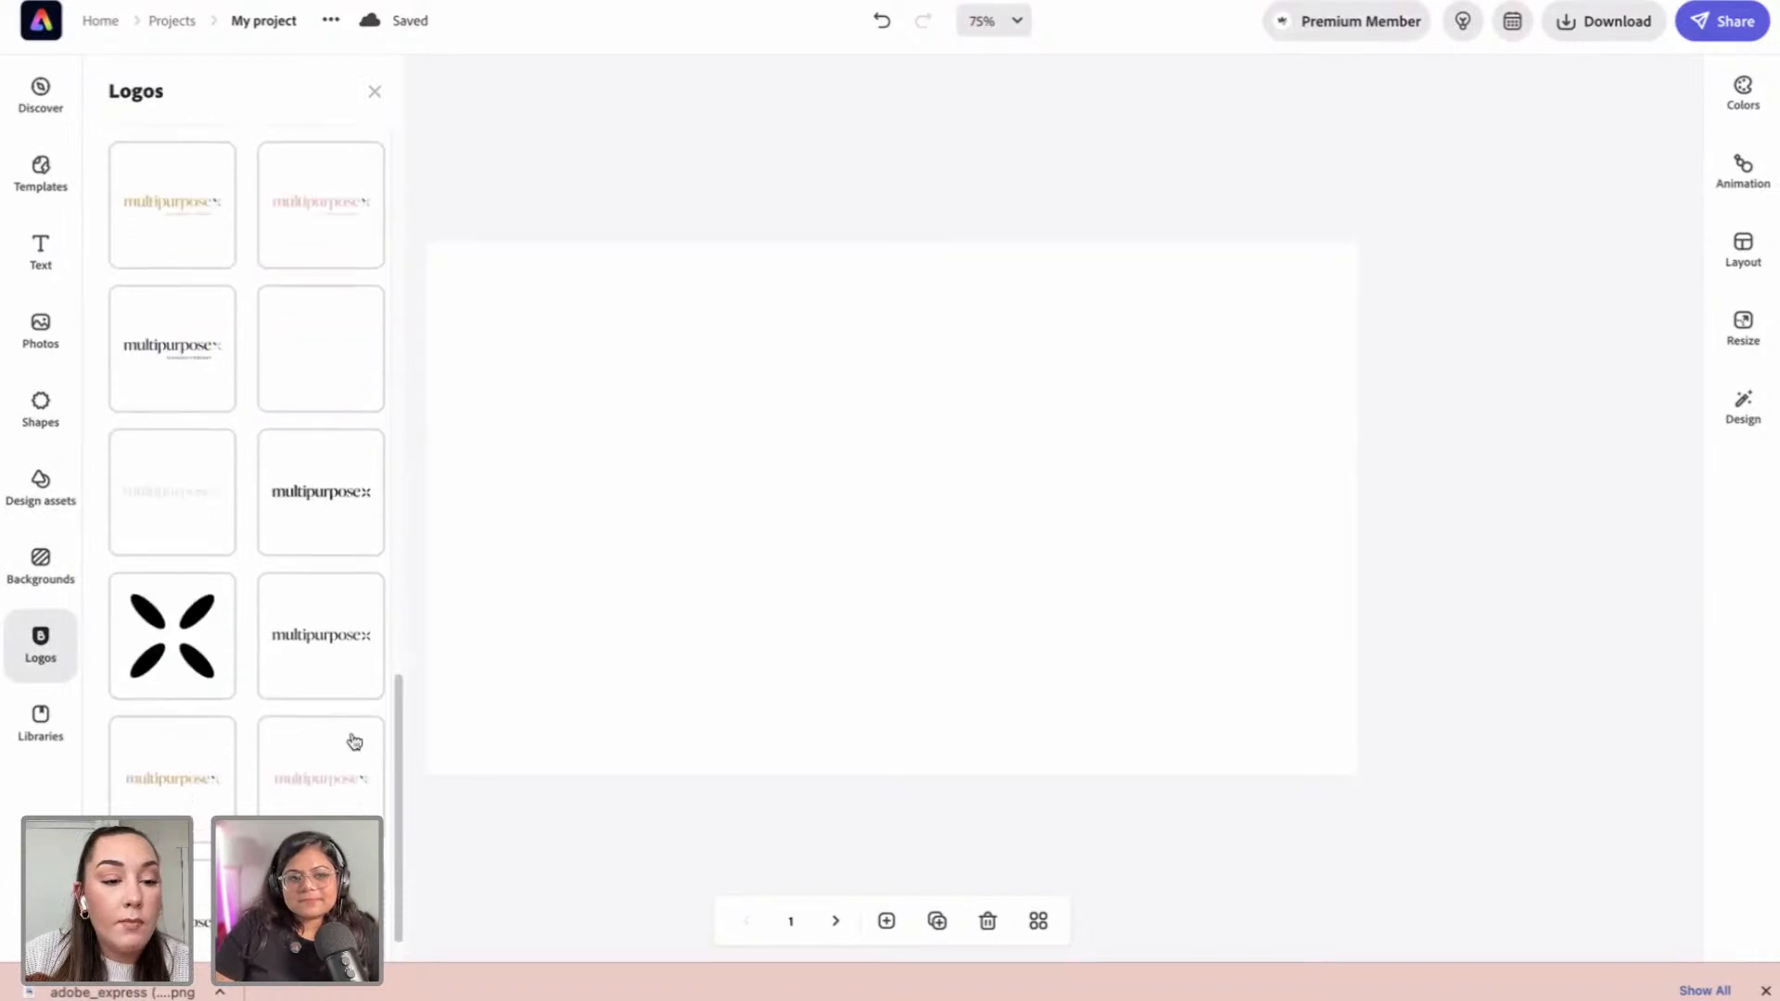
pyautogui.scroll(-1, 282, 568)
pyautogui.scroll(3, 282, 569)
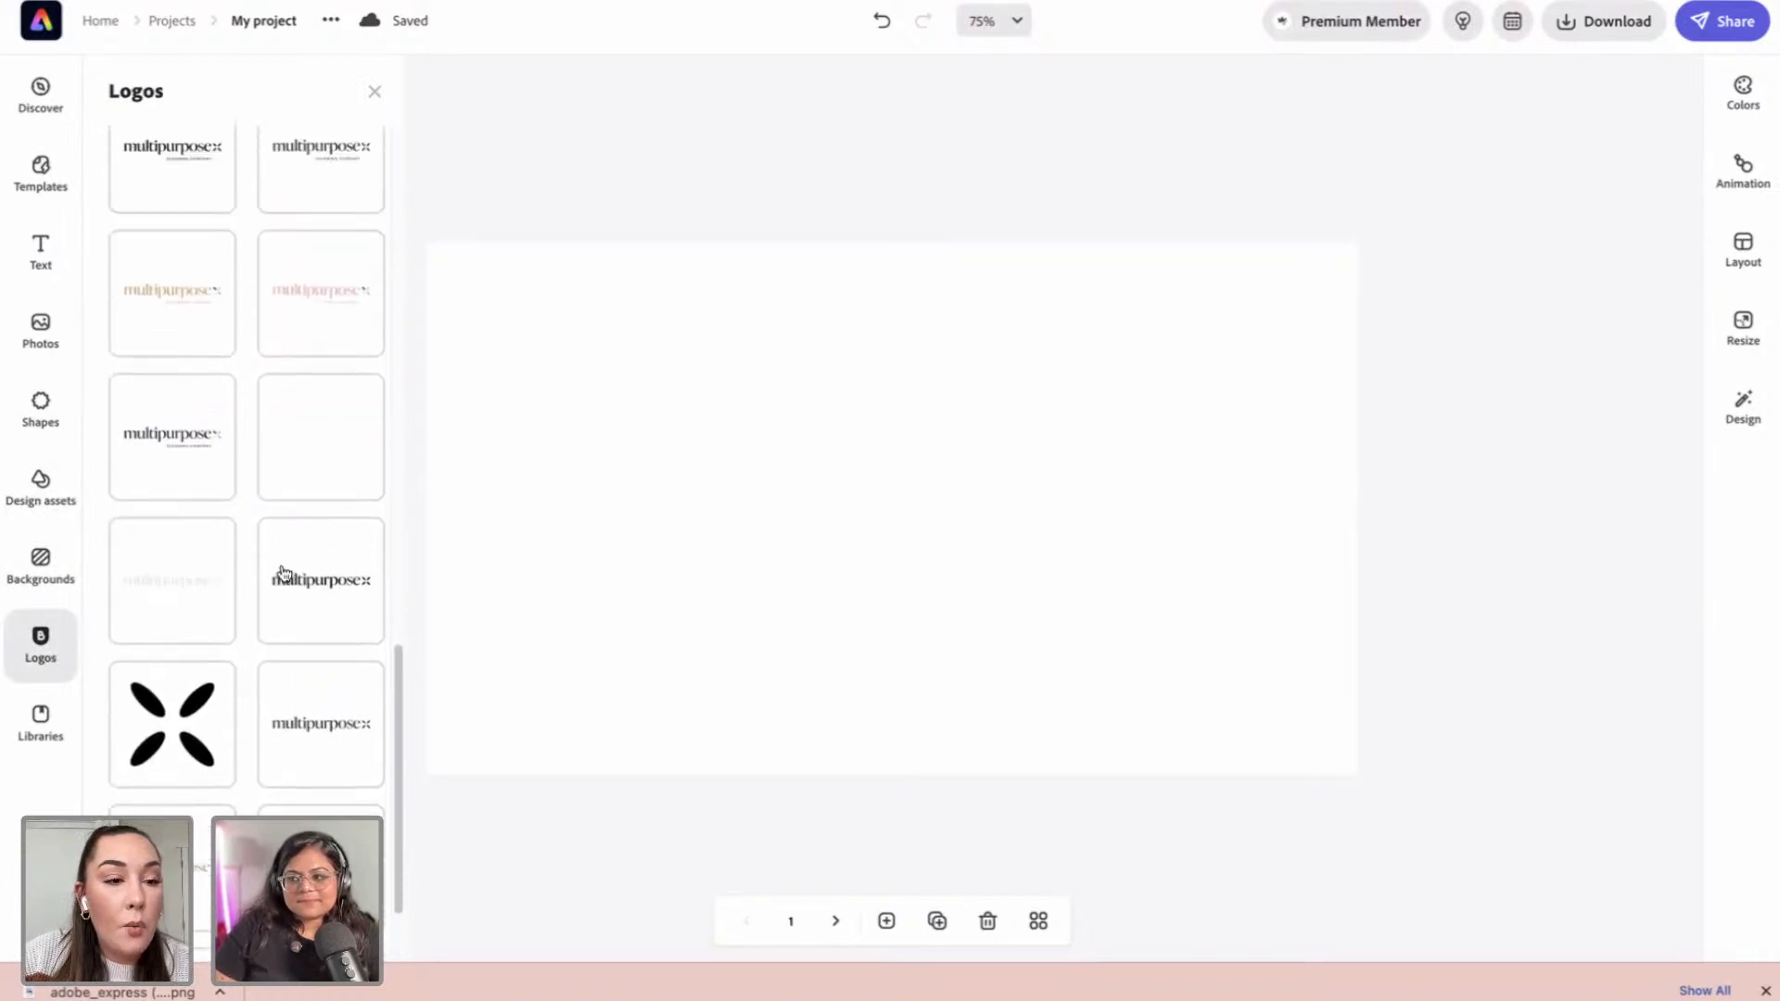
pyautogui.scroll(5, 278, 394)
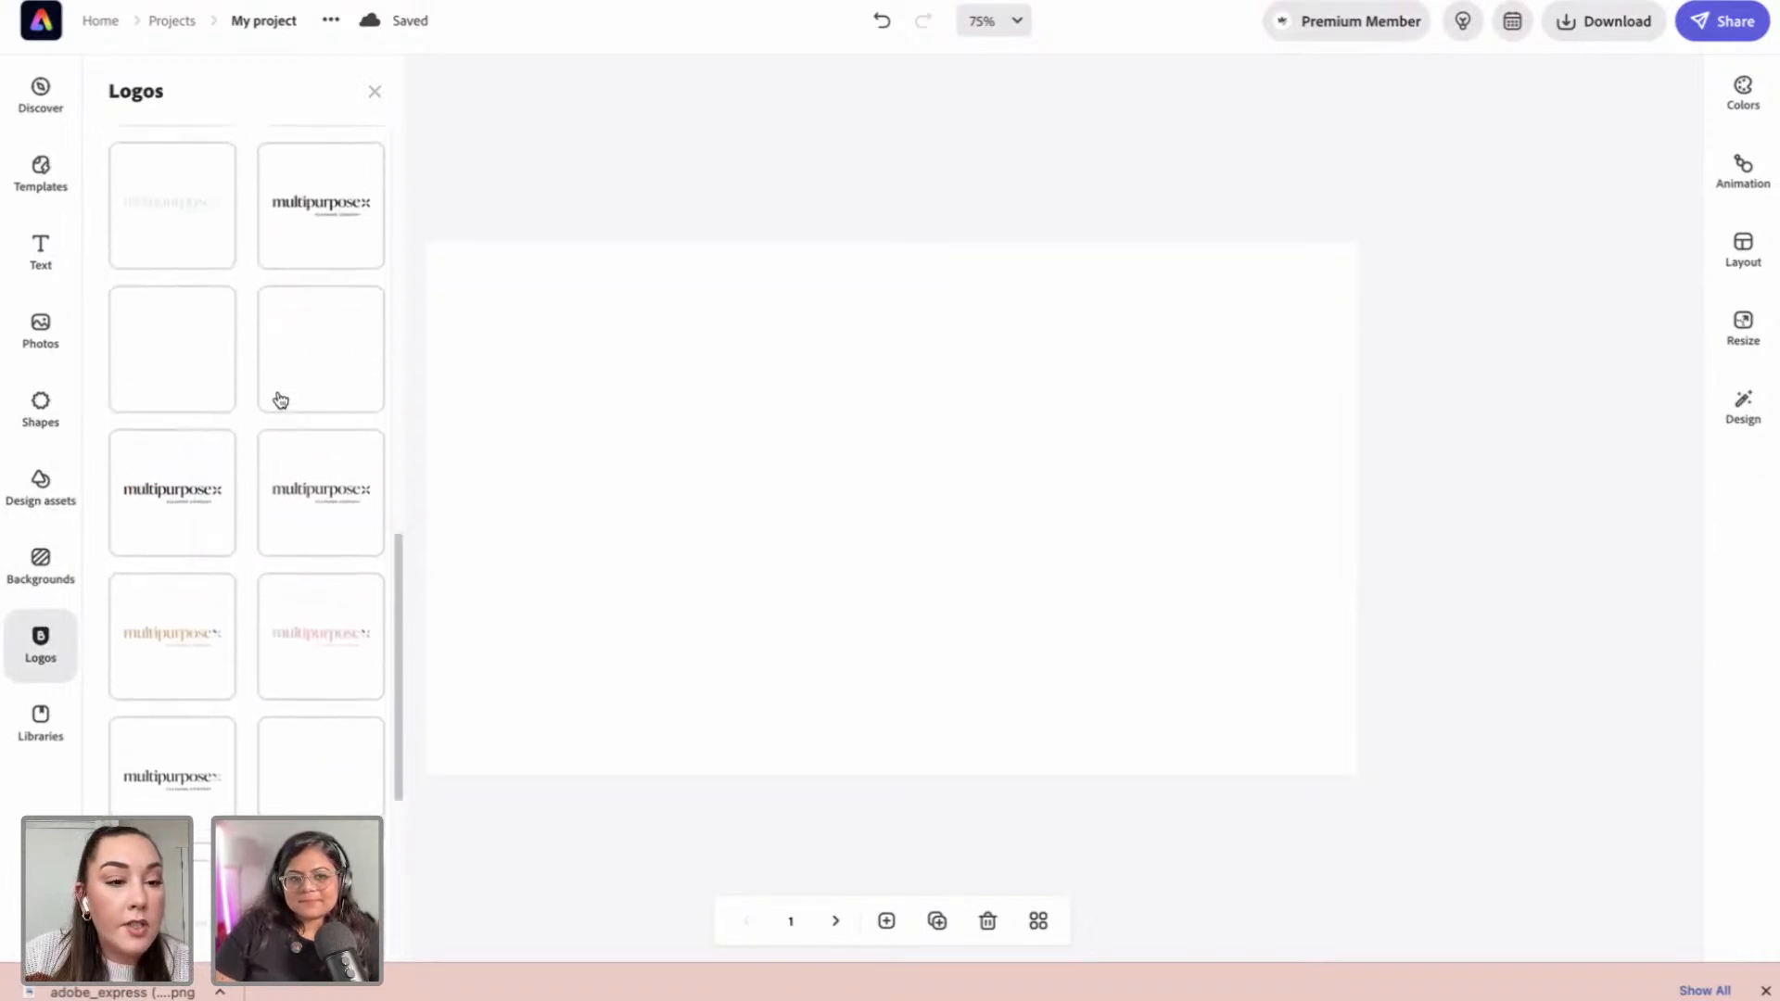
pyautogui.scroll(8, 282, 407)
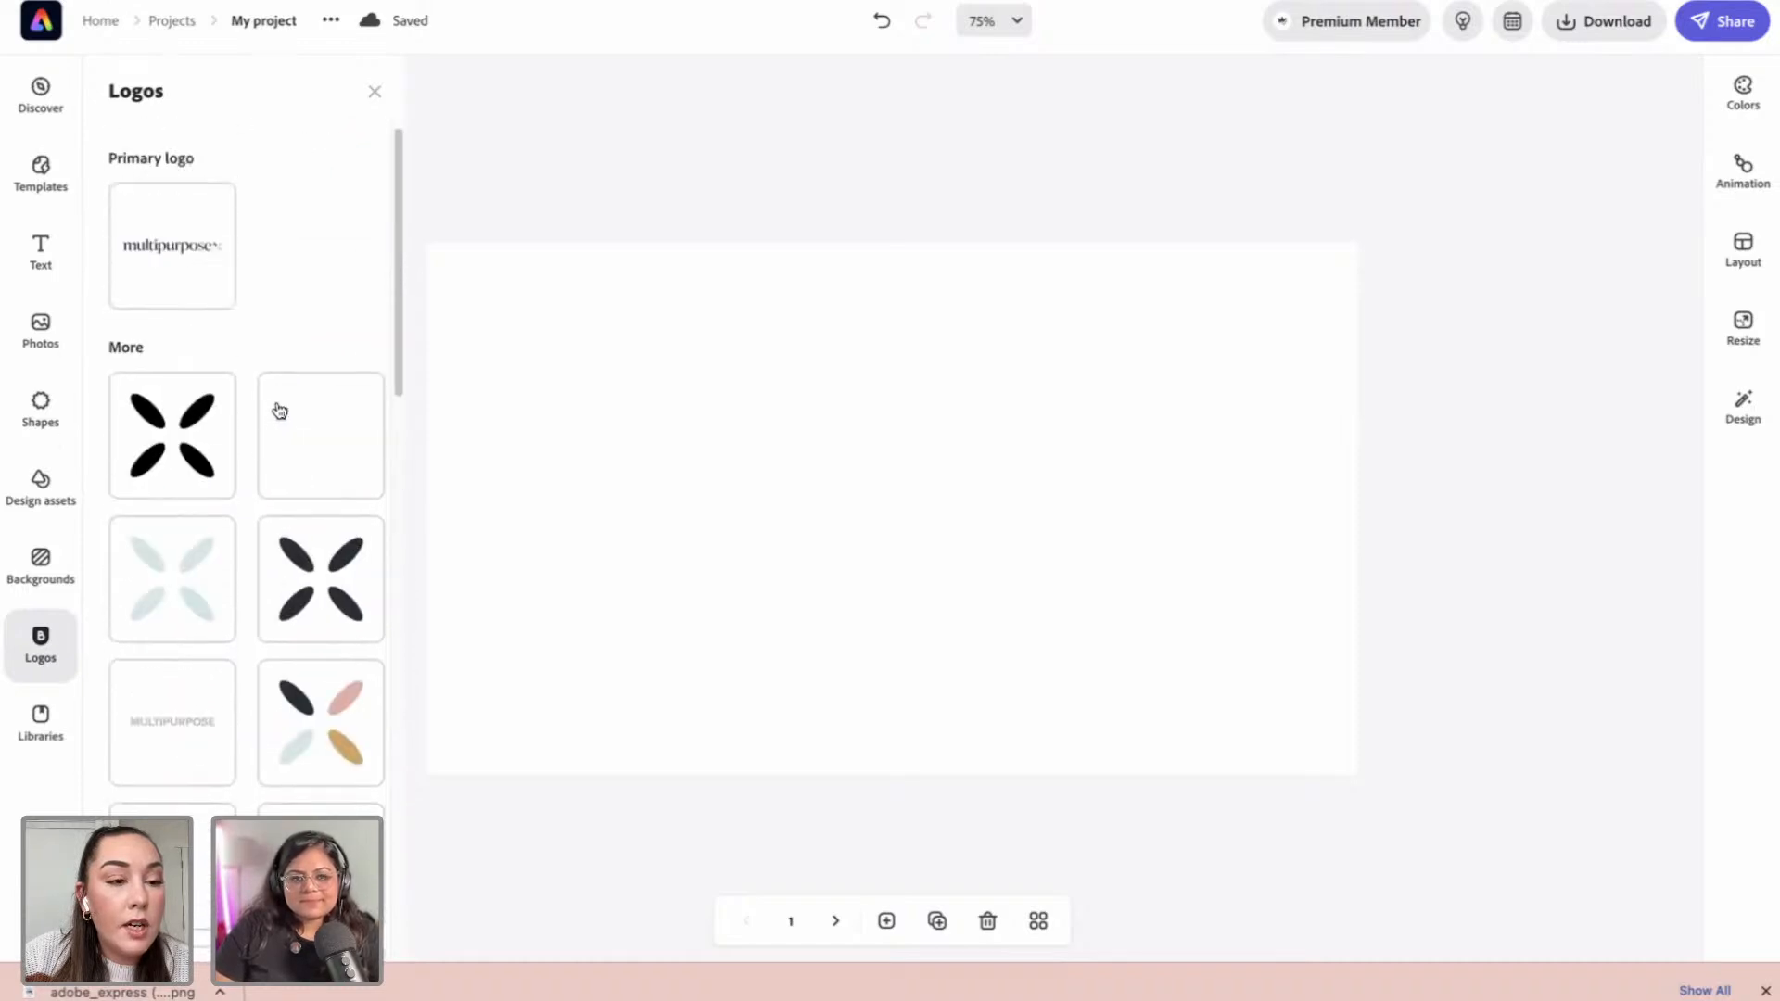
pyautogui.scroll(-10, 223, 318)
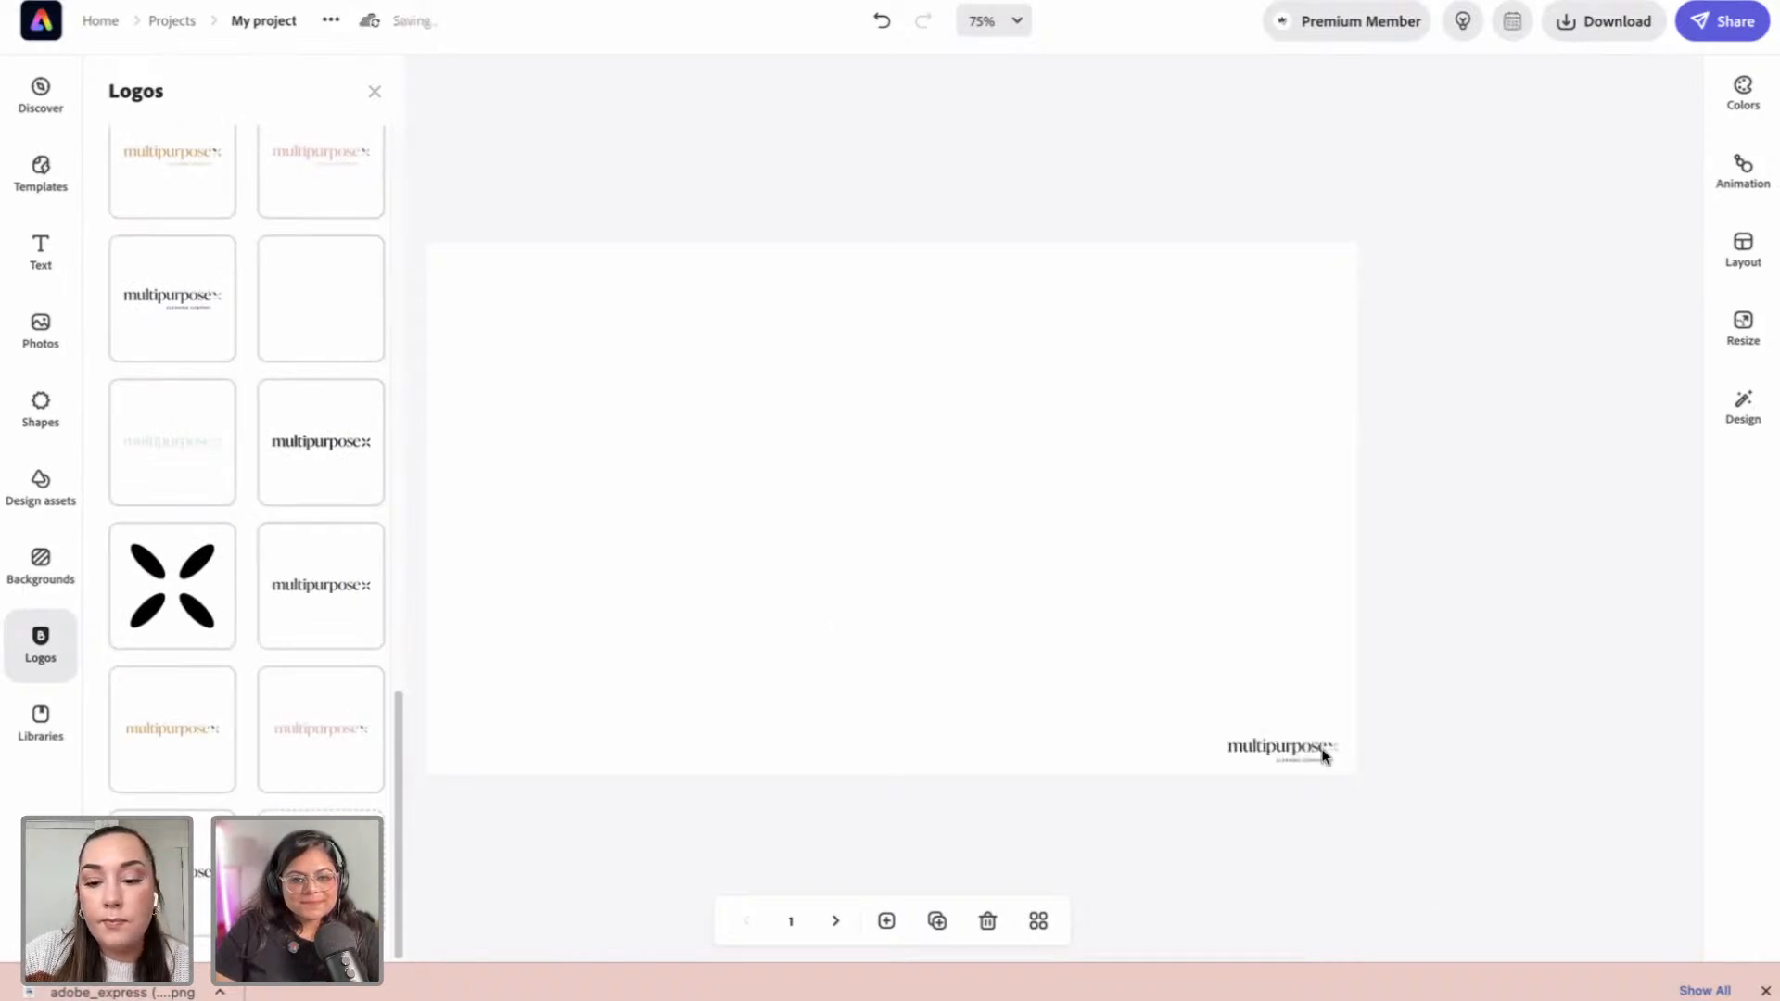
pyautogui.click(1323, 755)
pyautogui.moveTo(1232, 743); pyautogui.dragTo(890, 603)
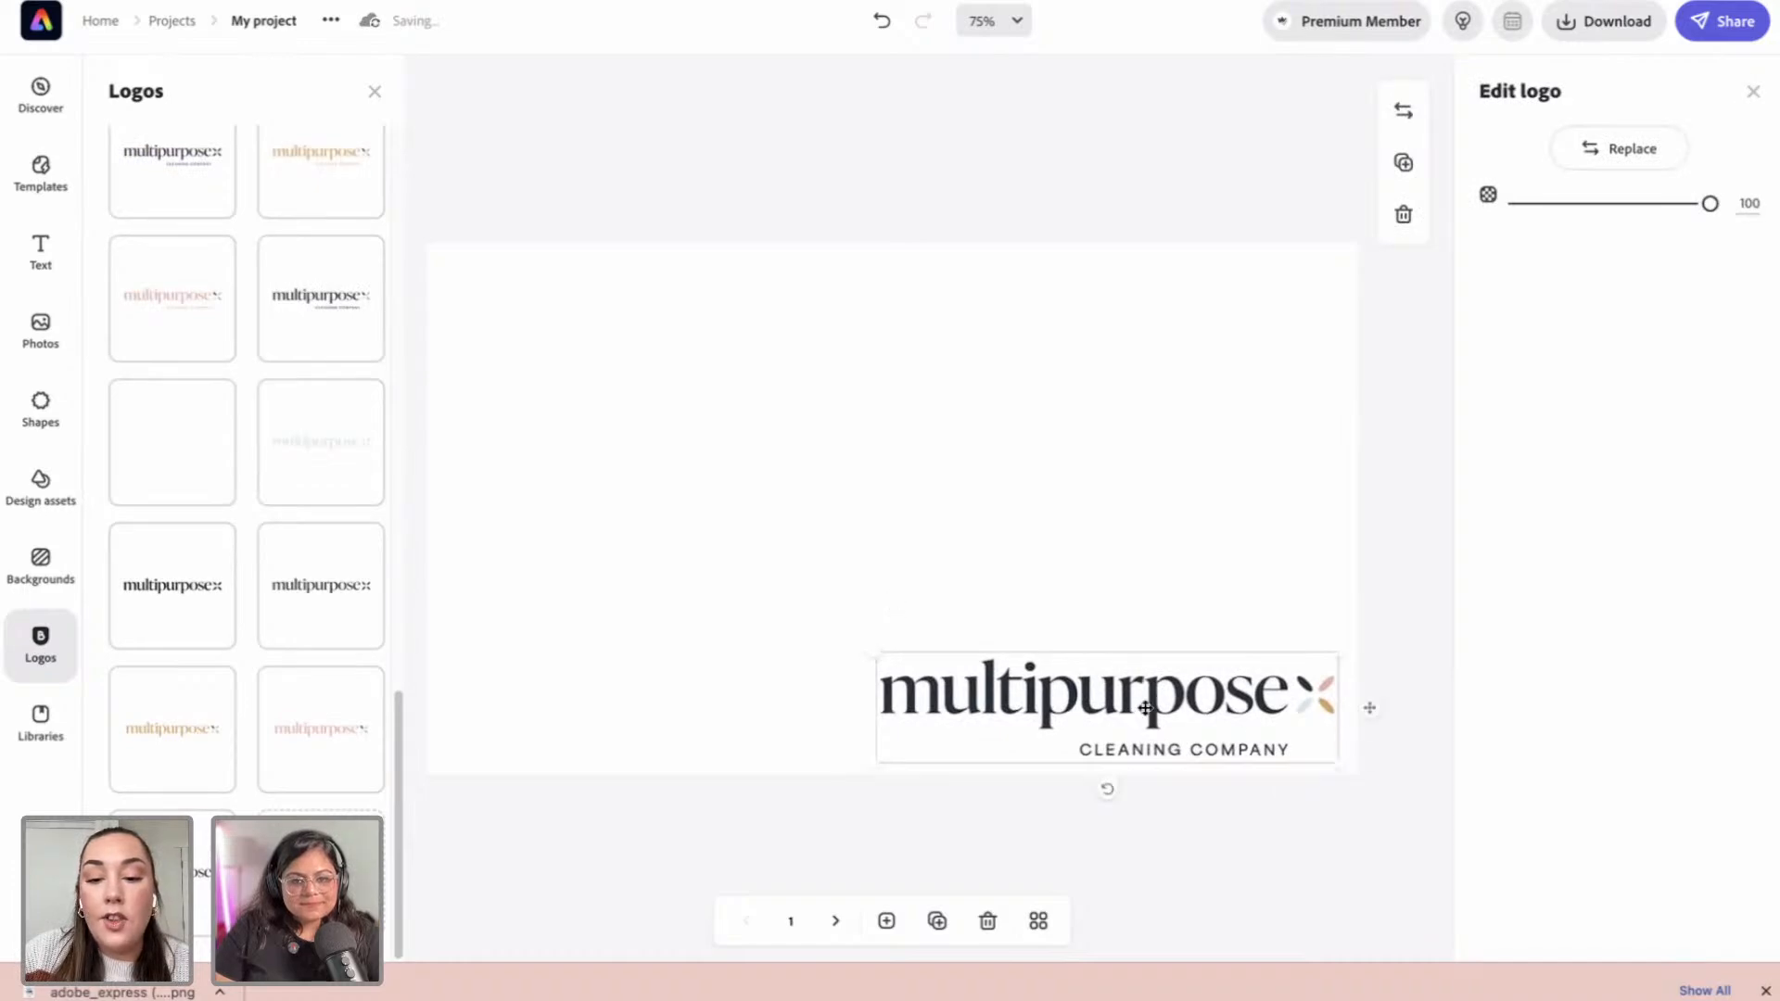
pyautogui.moveTo(1150, 689); pyautogui.dragTo(929, 520)
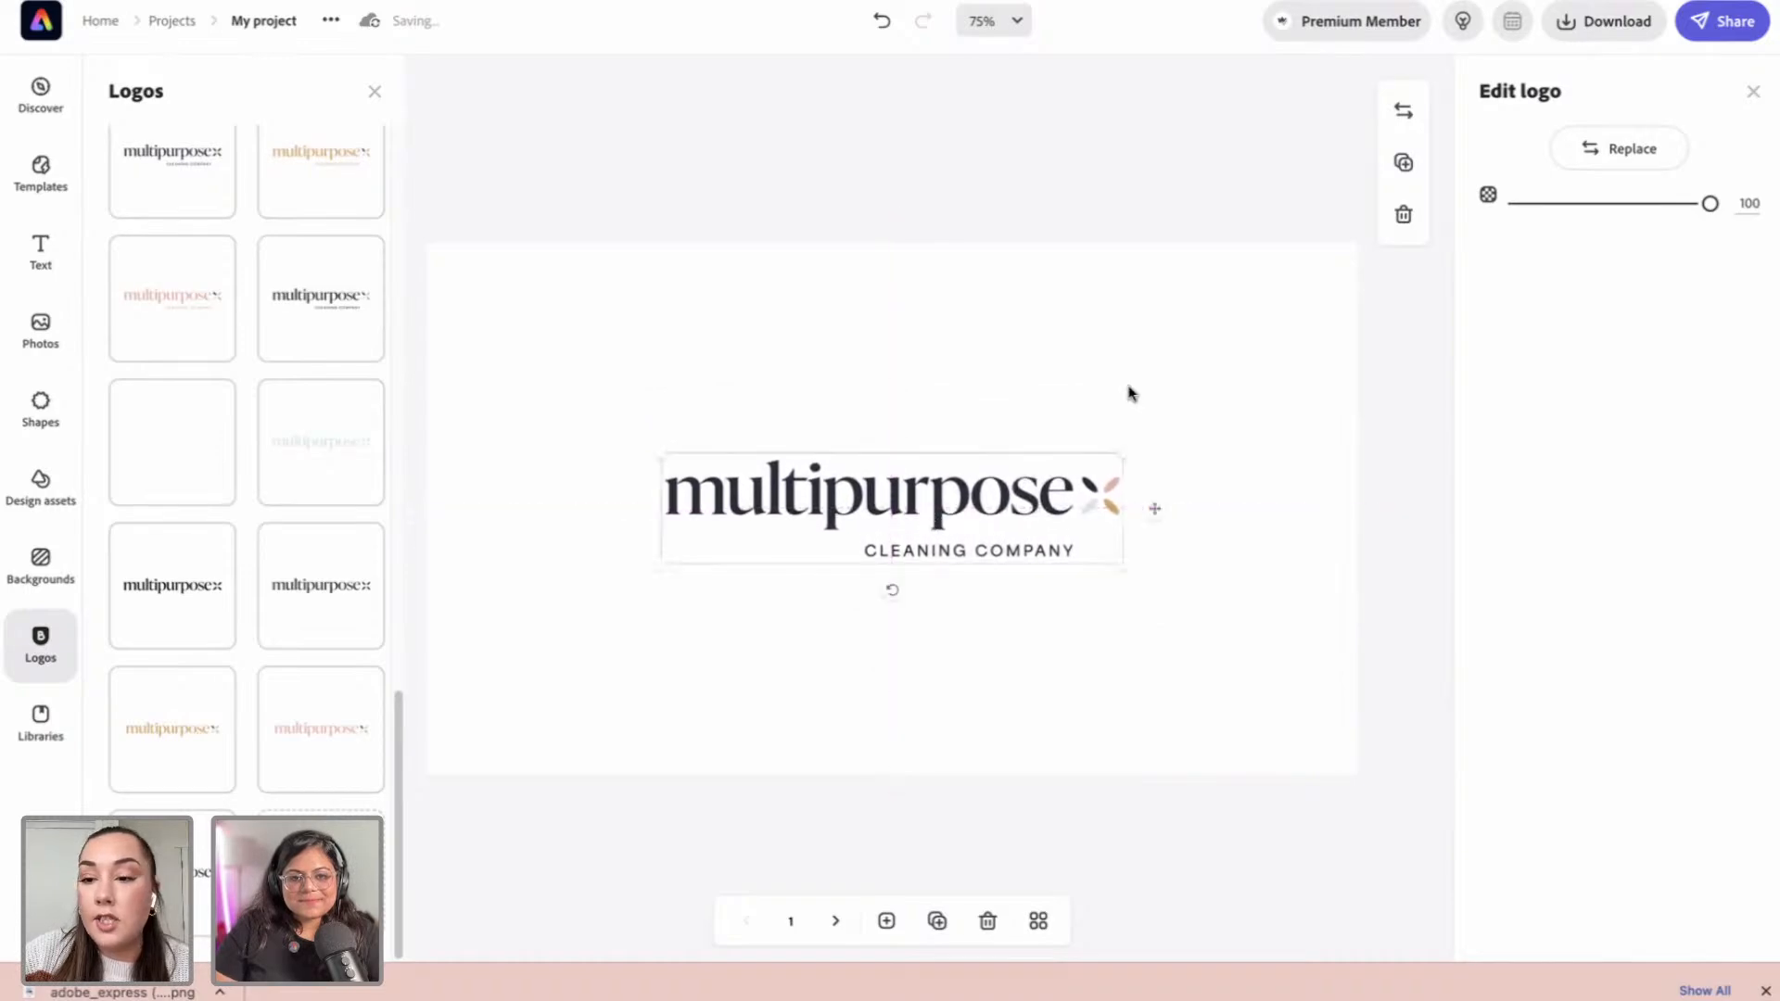
pyautogui.click(1194, 410)
pyautogui.click(962, 154)
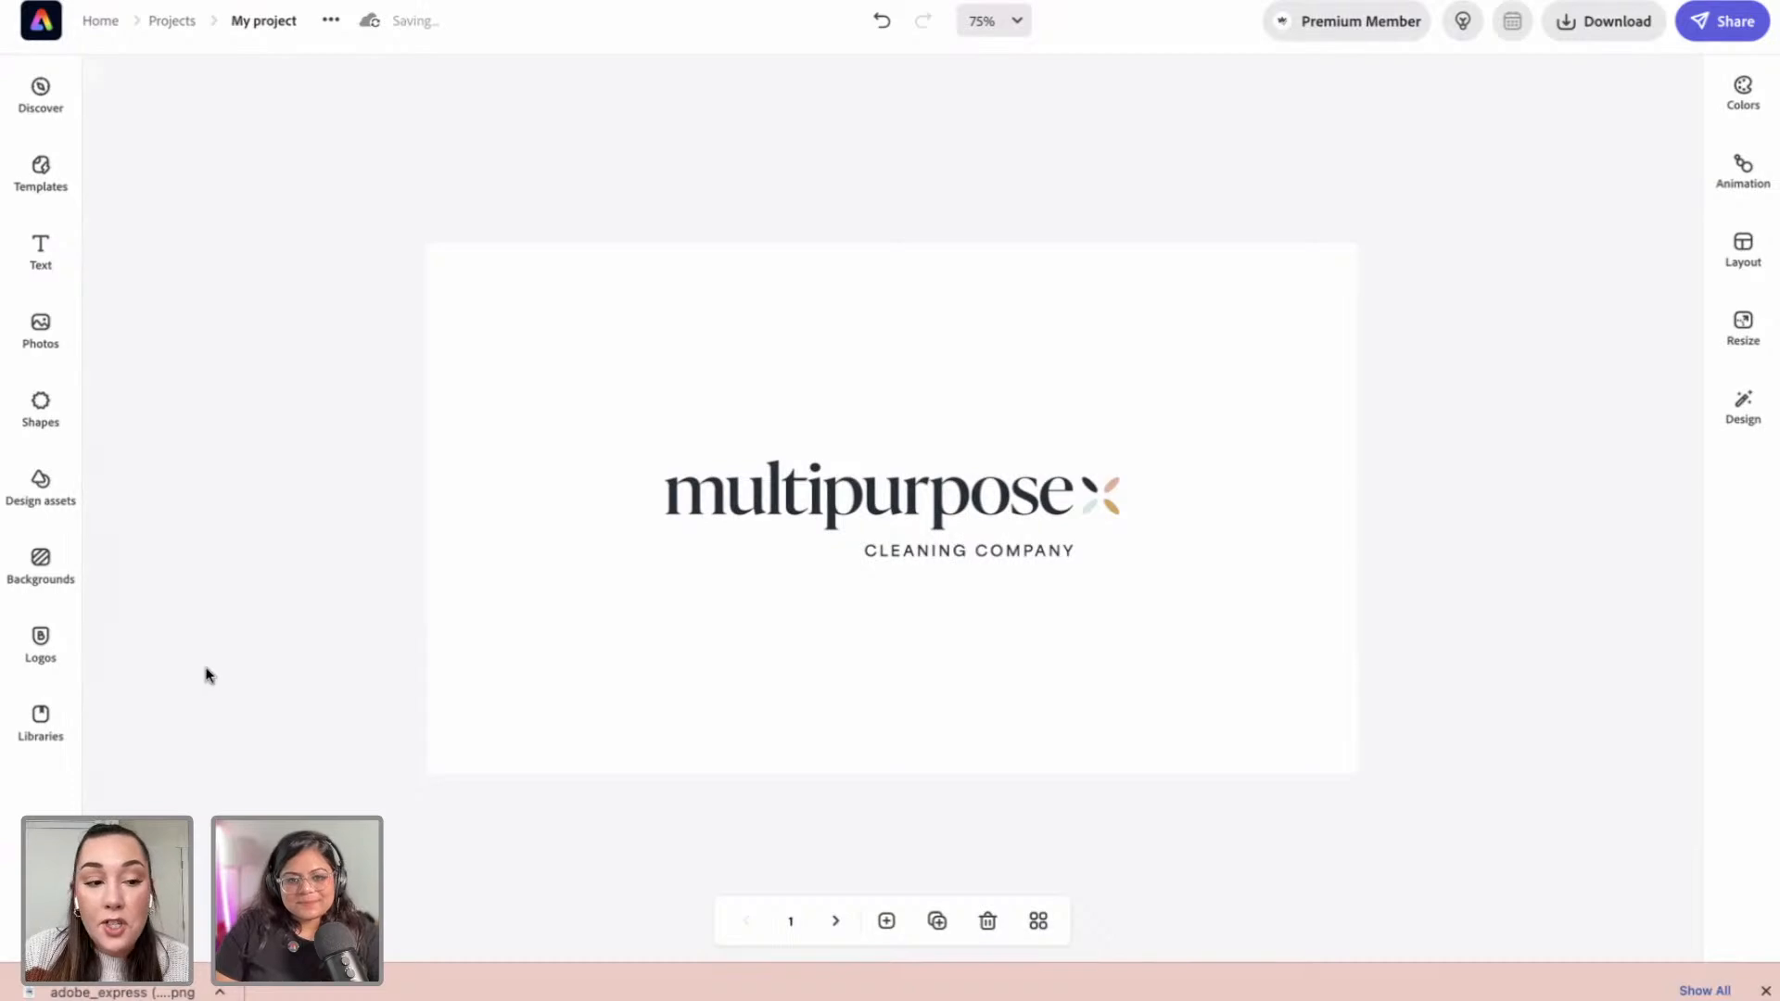
# Step: Add the filled flower shape from Basic shapes and size it into the top-left corner
pyautogui.click(40, 413)
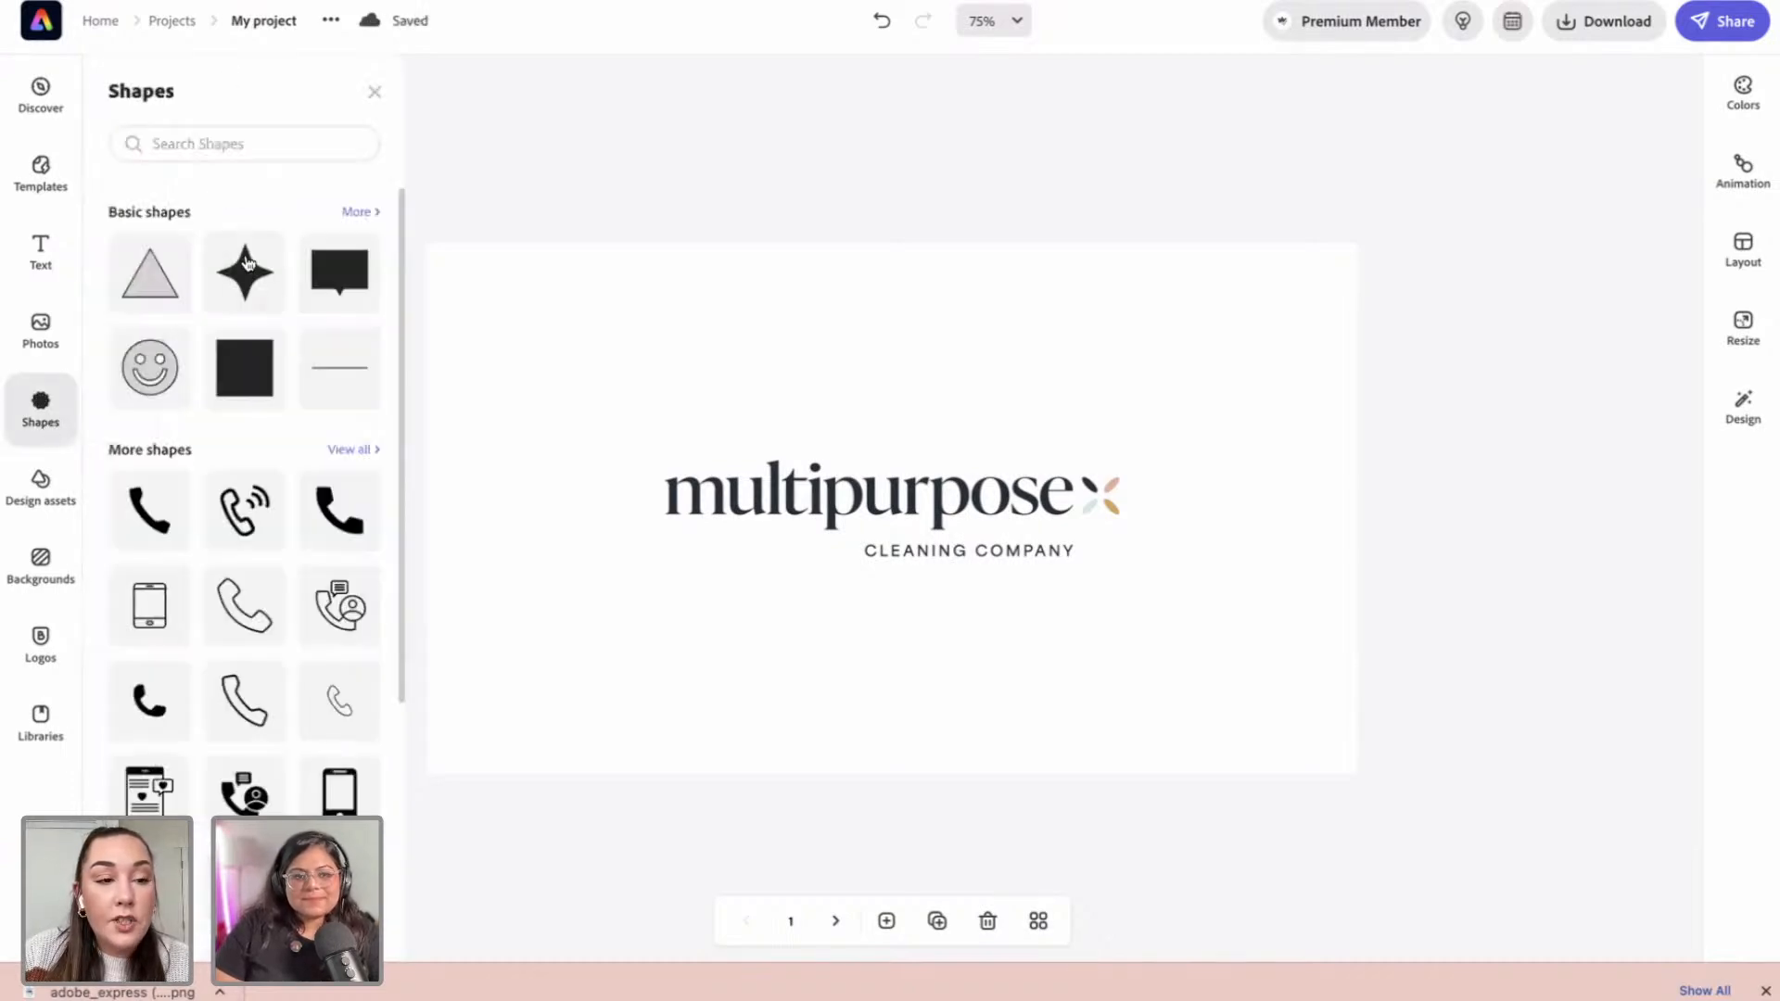
pyautogui.click(361, 216)
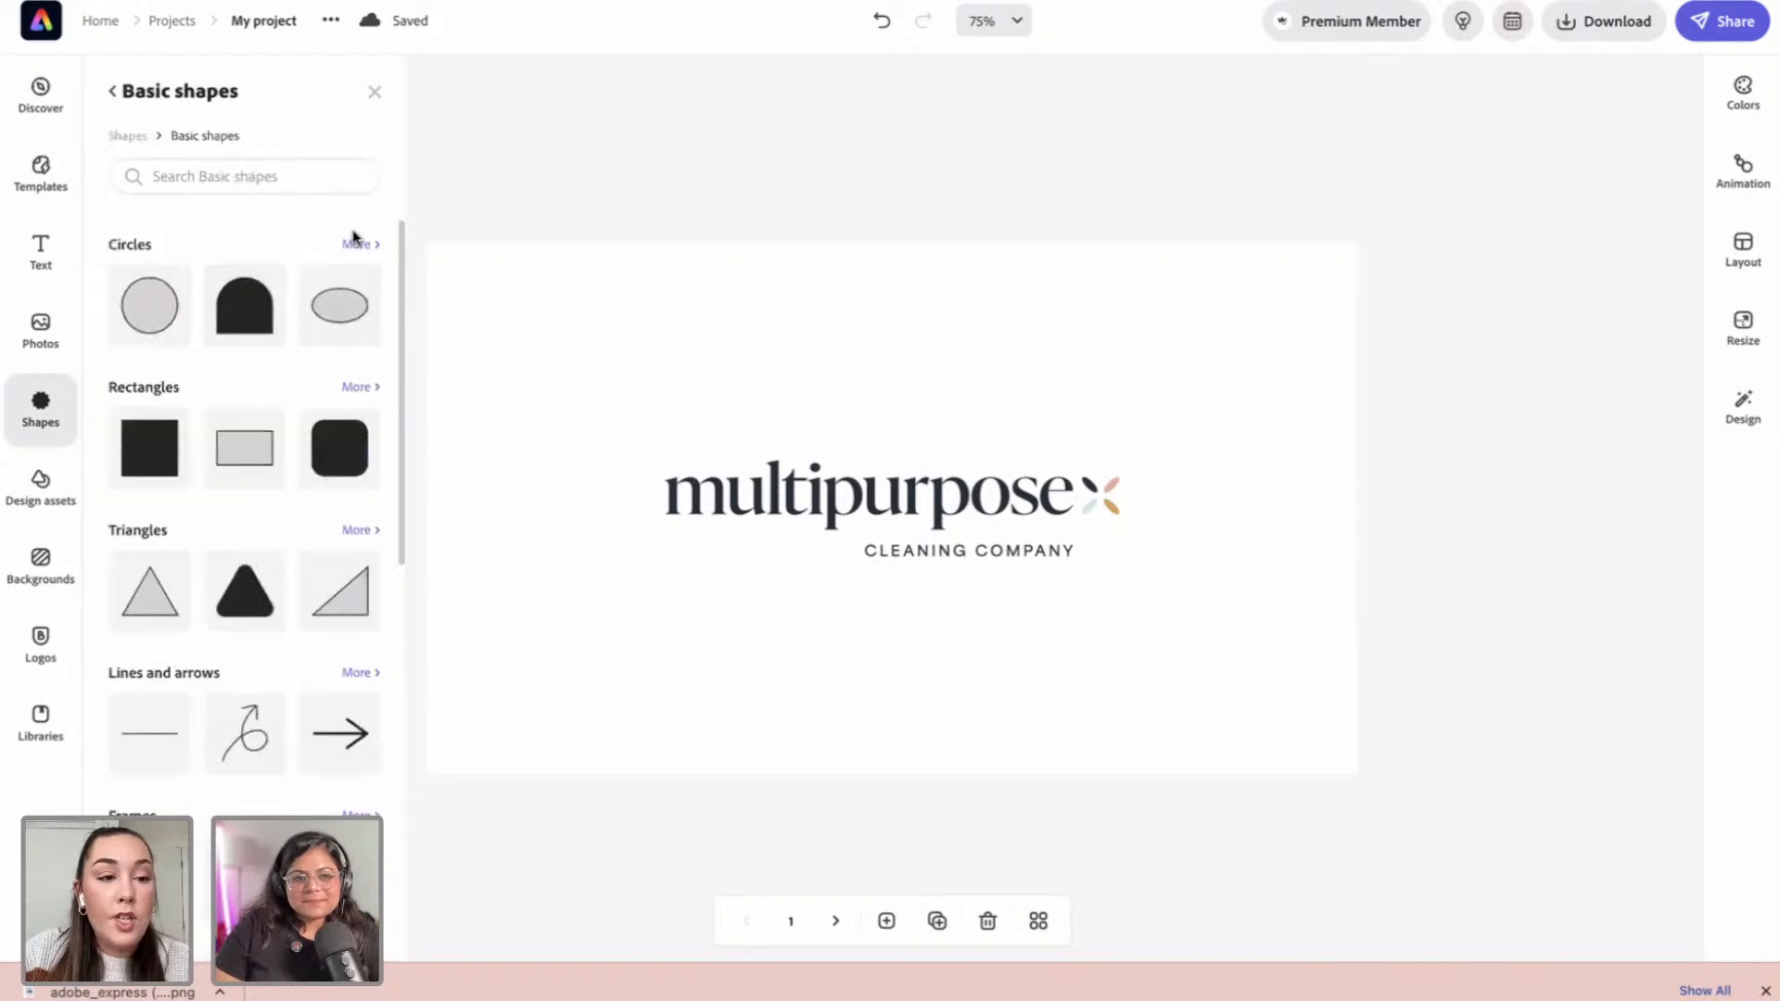
pyautogui.scroll(-3, 270, 232)
pyautogui.scroll(-3, 270, 238)
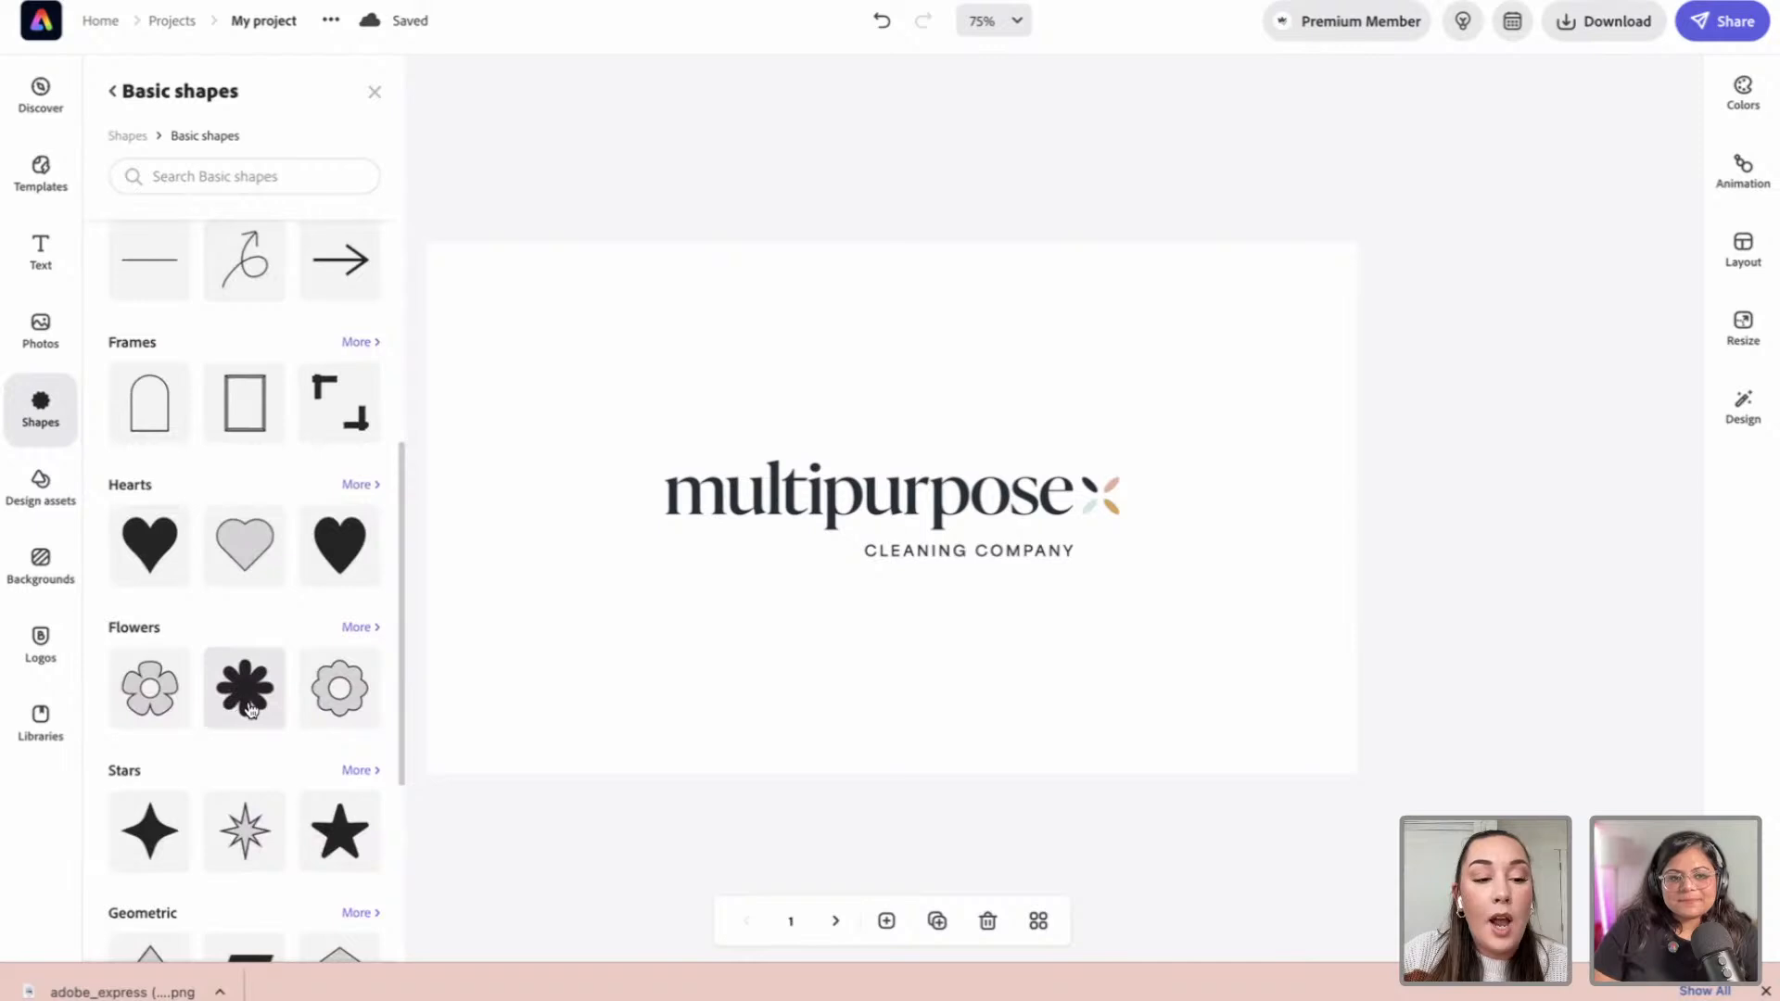
pyautogui.click(233, 674)
pyautogui.click(1239, 538)
pyautogui.moveTo(1260, 529); pyautogui.dragTo(609, 365)
pyautogui.moveTo(671, 479); pyautogui.dragTo(740, 545)
pyautogui.moveTo(625, 453); pyautogui.dragTo(597, 426)
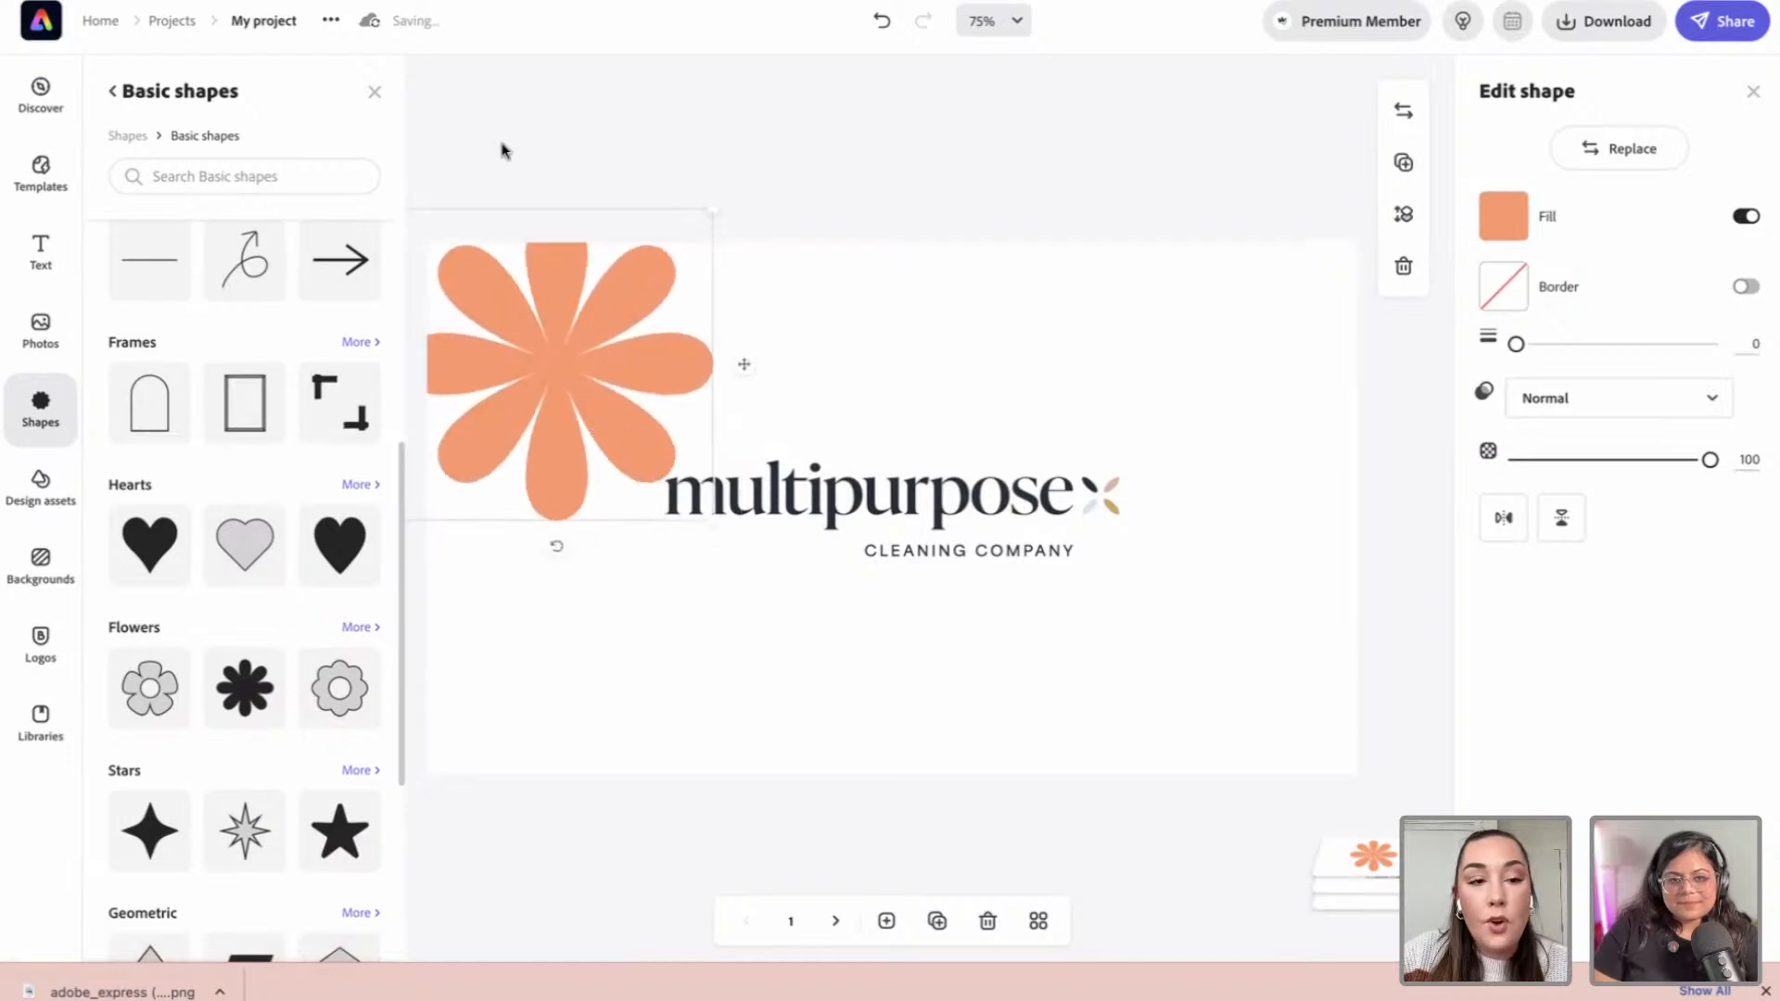
pyautogui.click(375, 91)
pyautogui.moveTo(583, 352); pyautogui.dragTo(478, 302)
pyautogui.moveTo(585, 101); pyautogui.dragTo(616, 92)
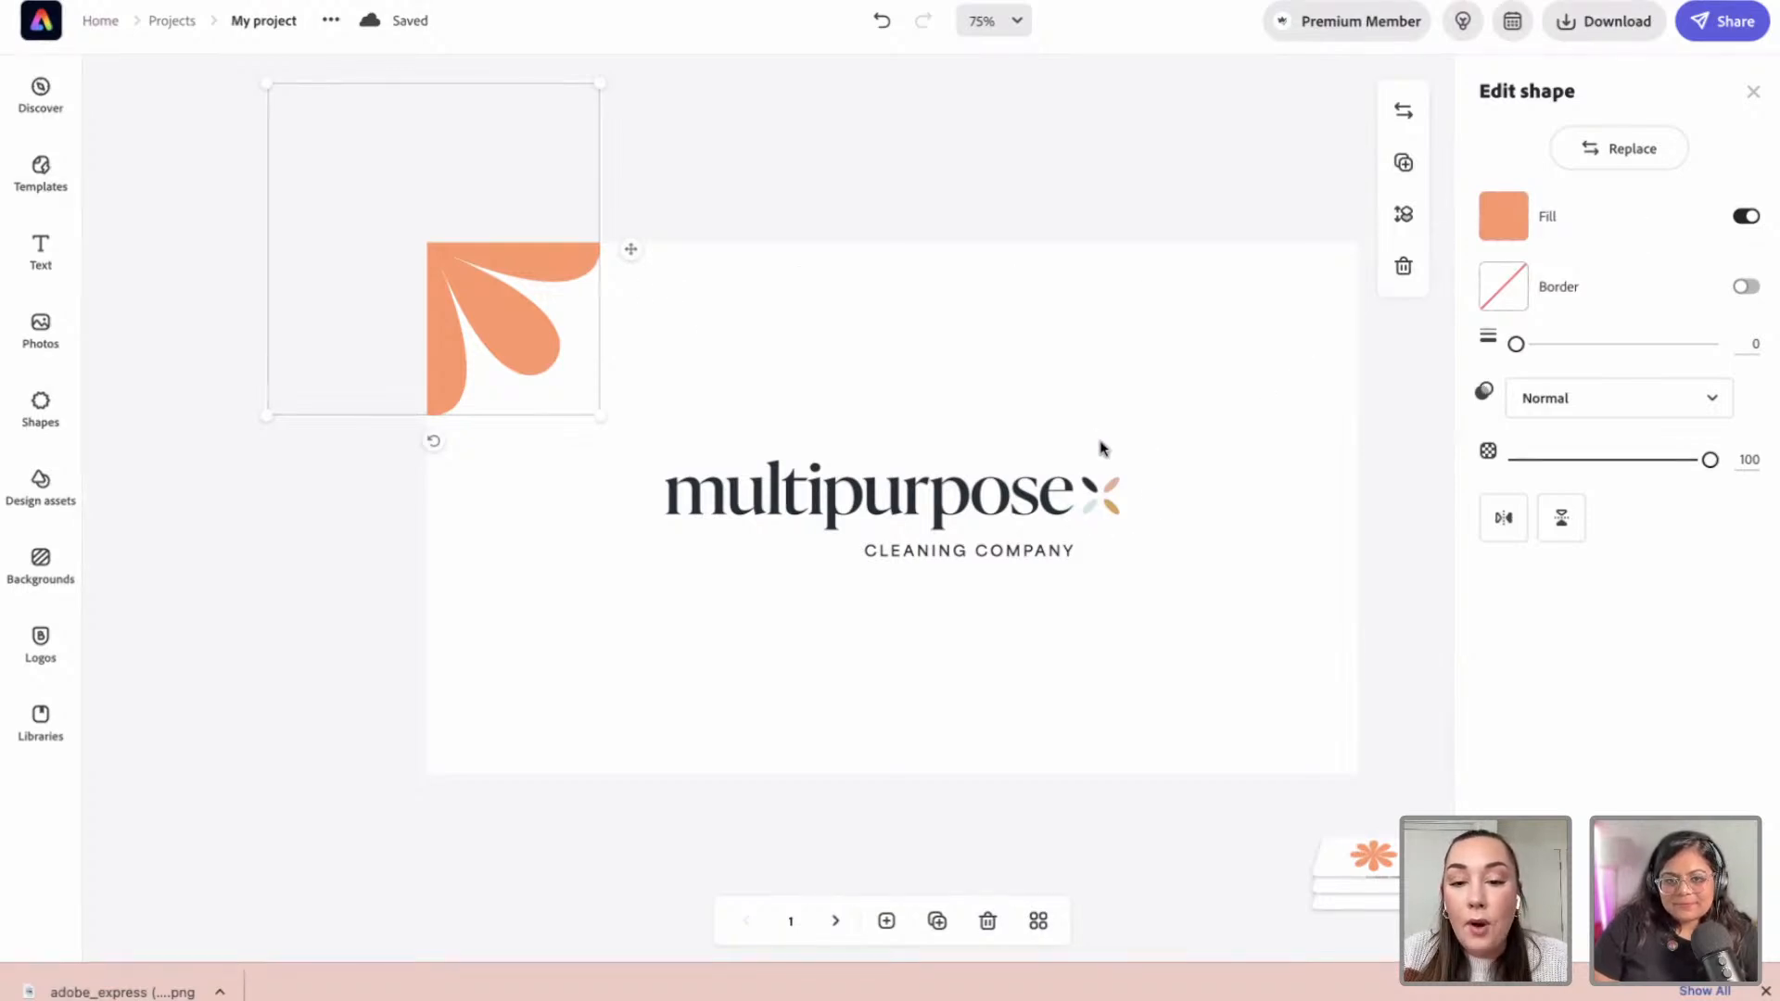
# Step: Fill the top-left flower dark and place a pink copy in the top-right corner
pyautogui.click(1503, 216)
pyautogui.click(1525, 363)
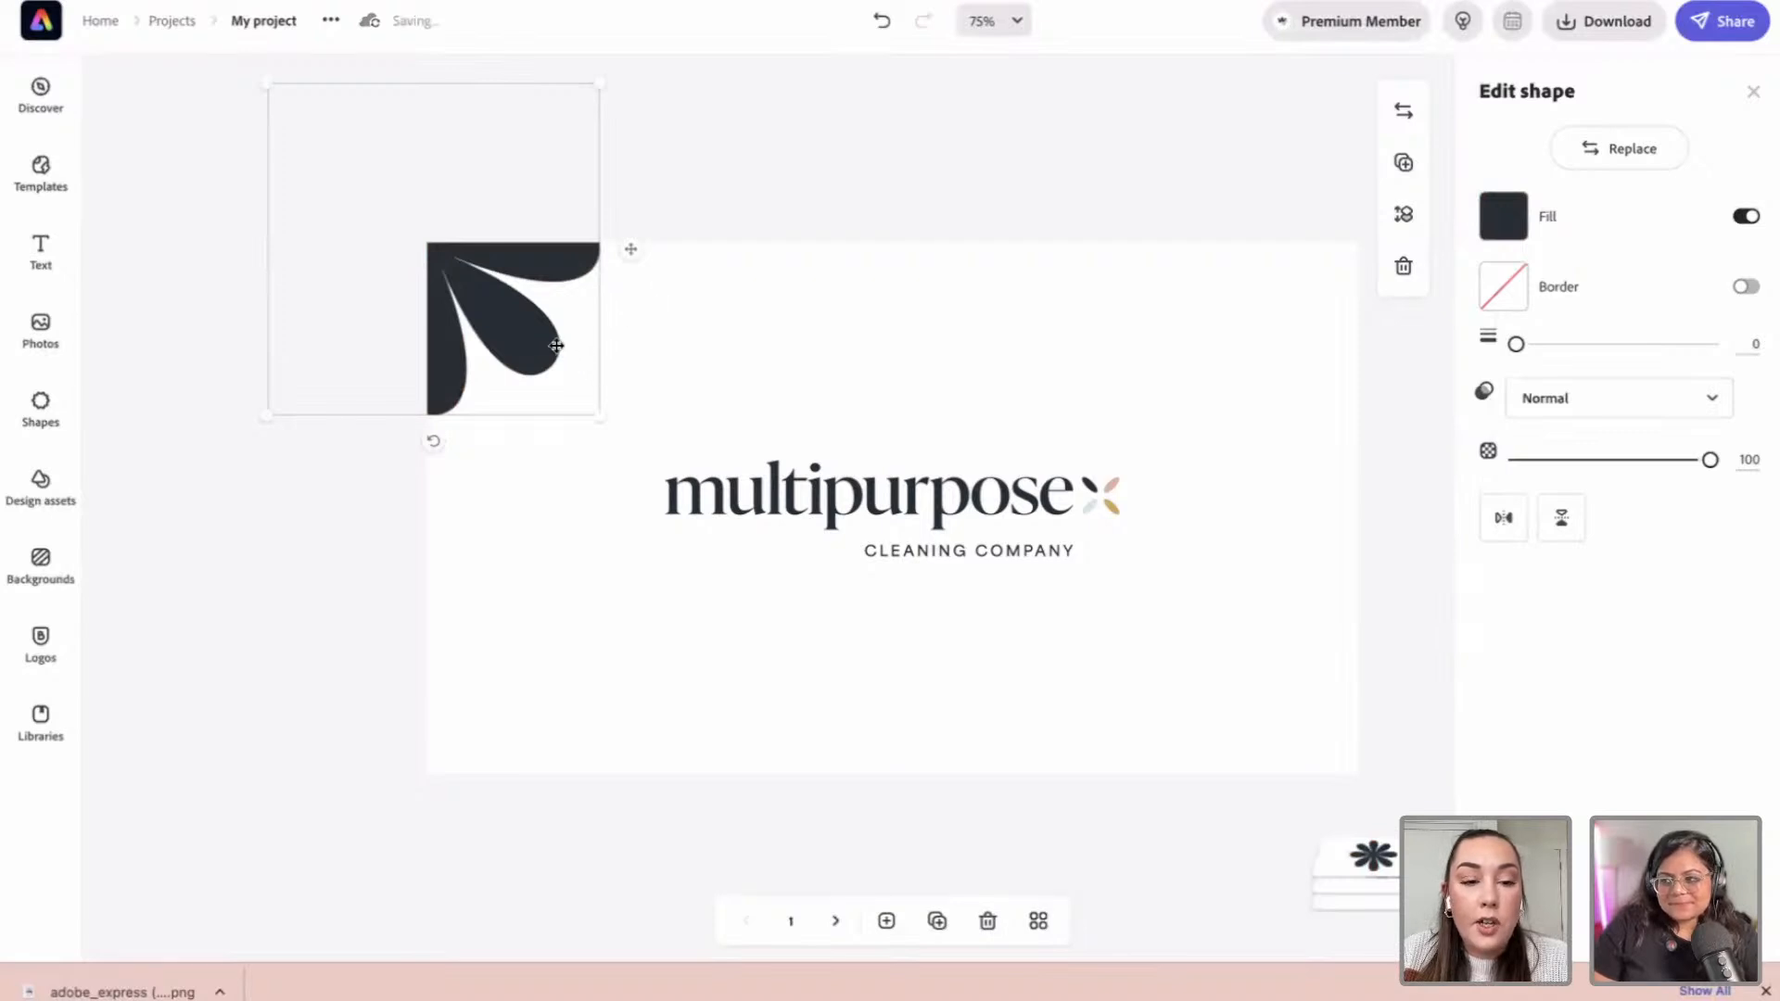
pyautogui.moveTo(782, 338); pyautogui.dragTo(1371, 334)
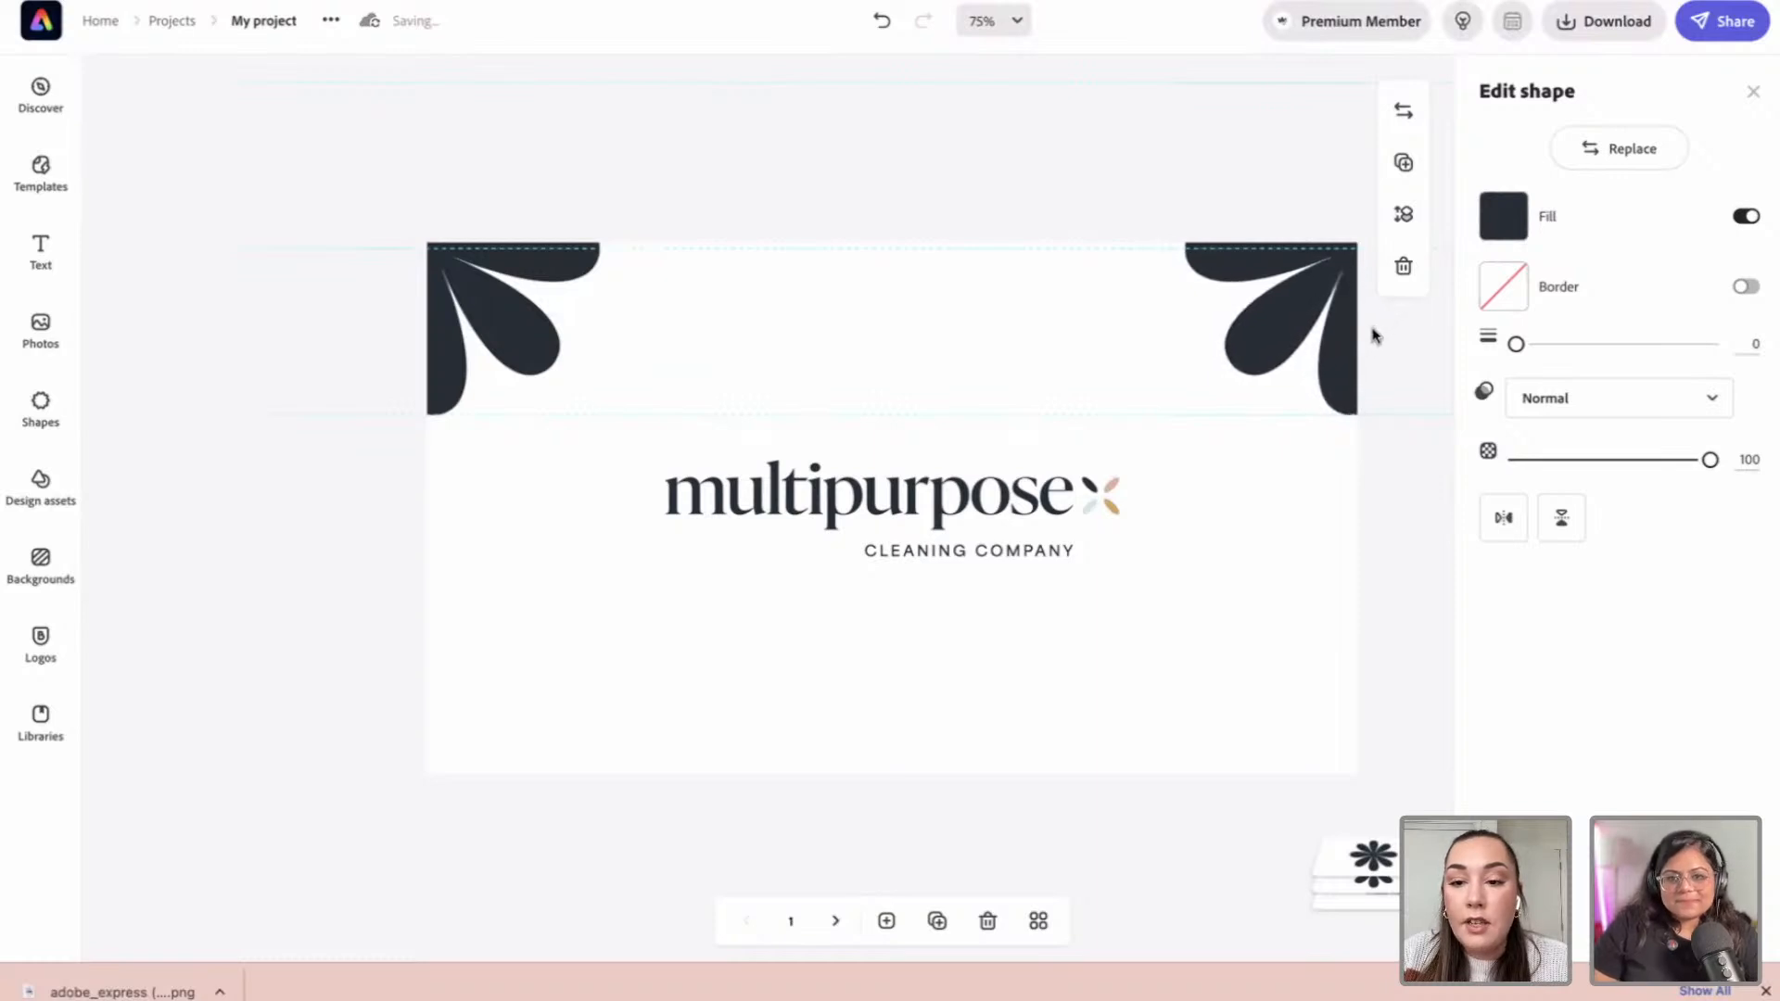
pyautogui.click(1520, 230)
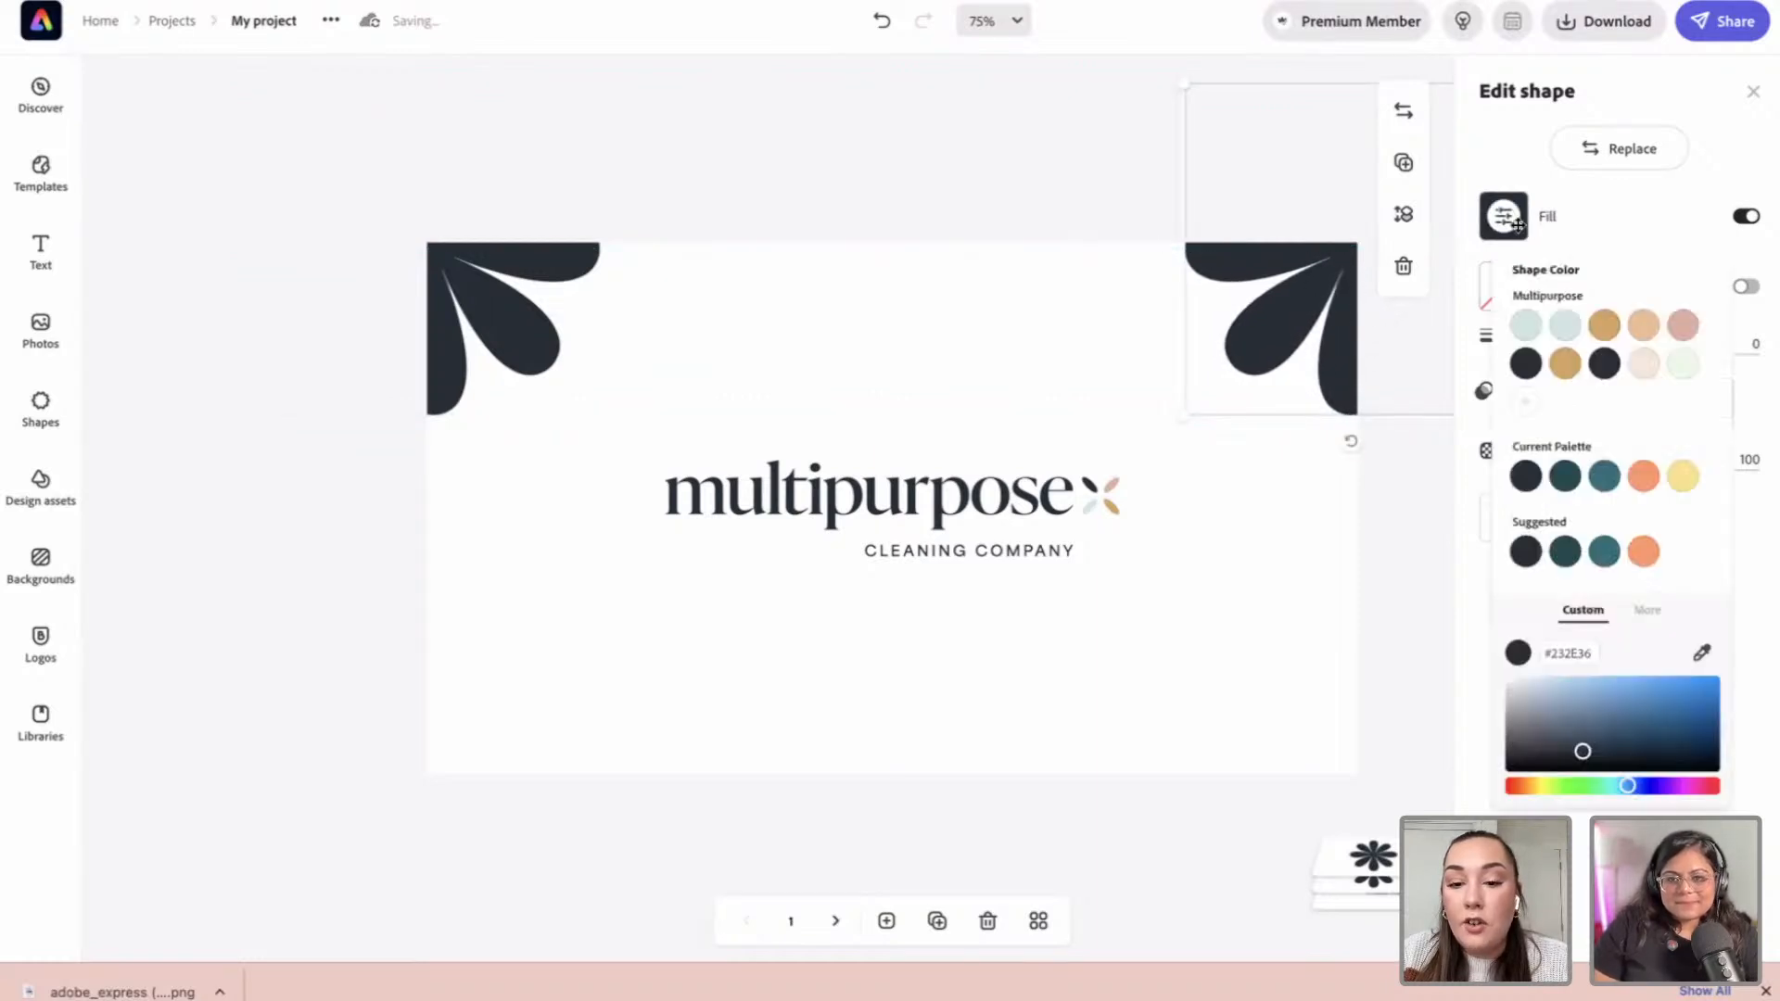
pyautogui.click(1678, 327)
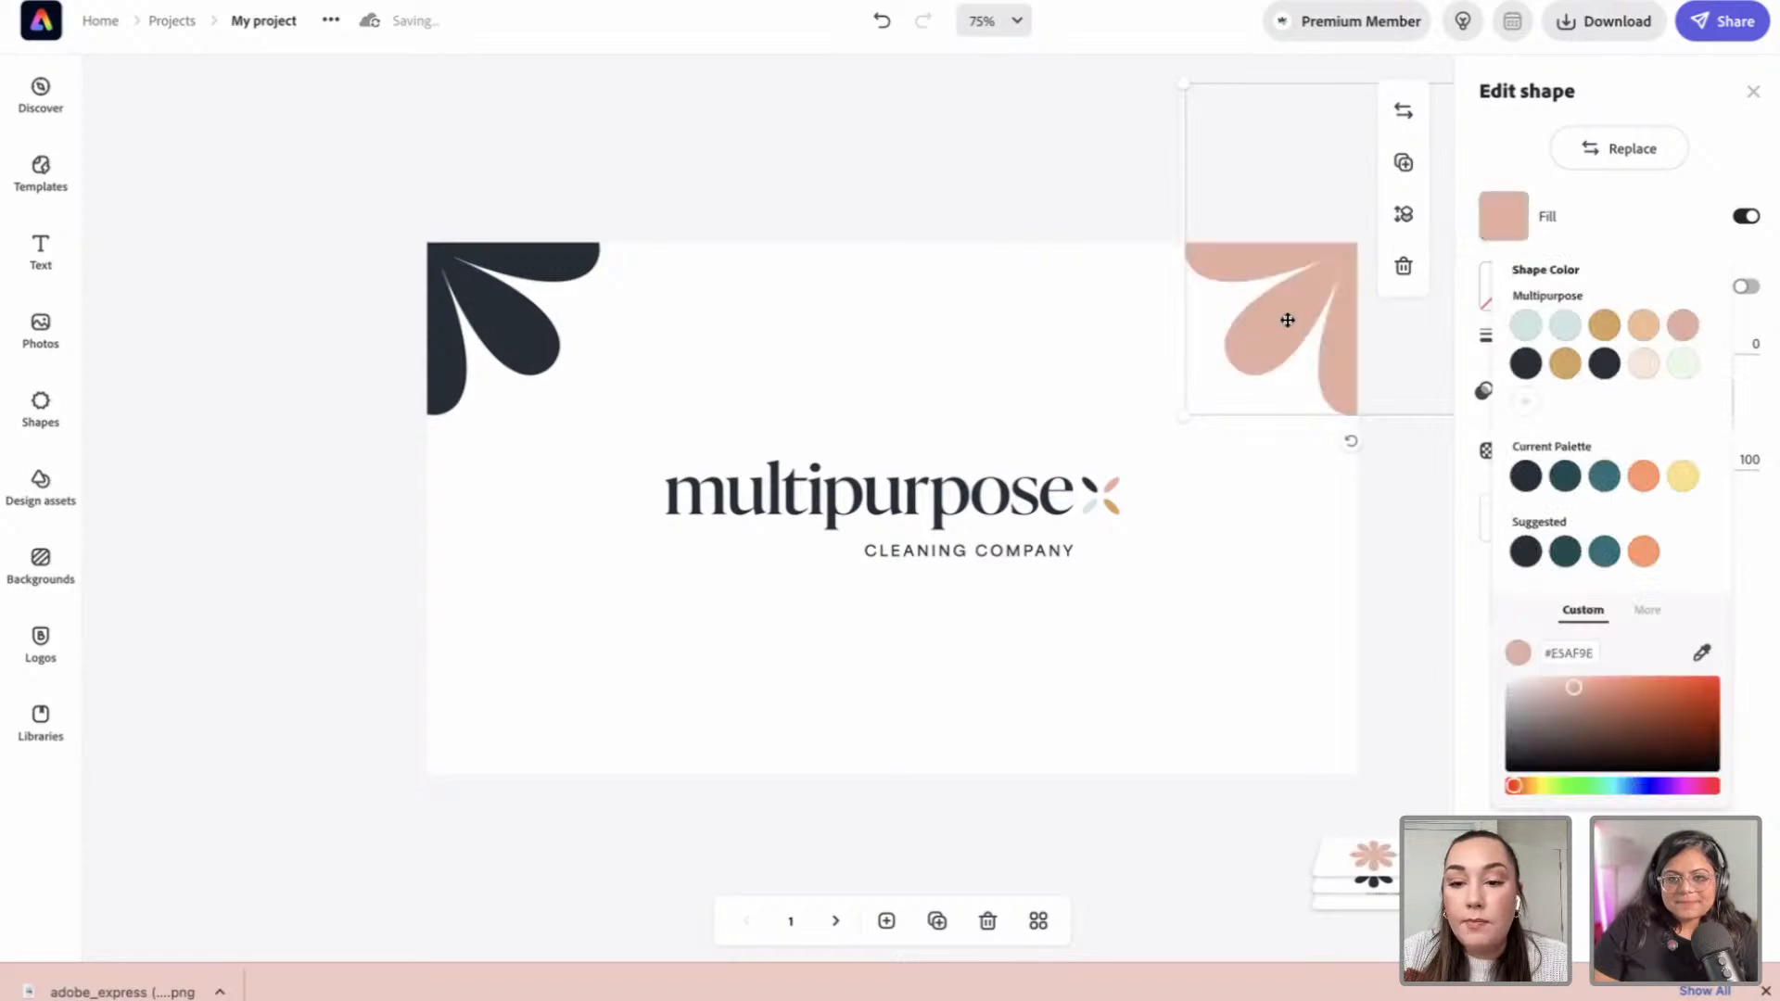
# Step: Add gold and light blue flower copies to the bottom-right and bottom-left corners, then go to page 2
pyautogui.moveTo(1292, 316); pyautogui.dragTo(1296, 843)
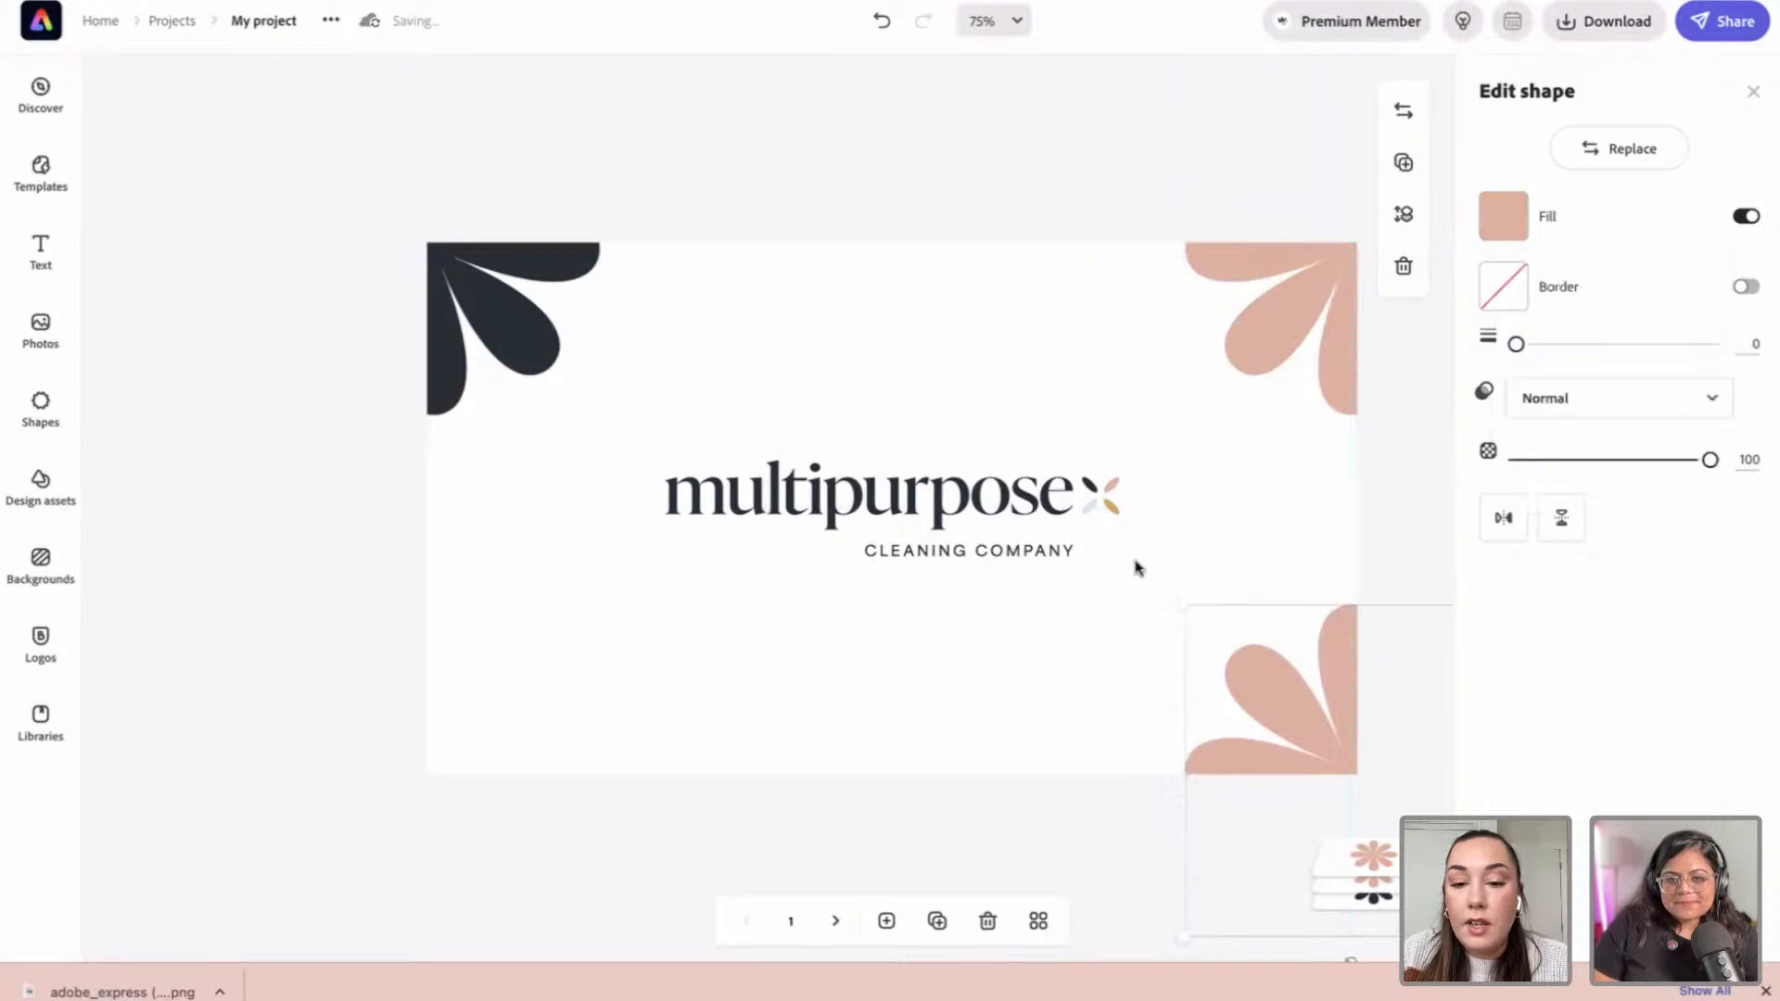
pyautogui.click(1505, 216)
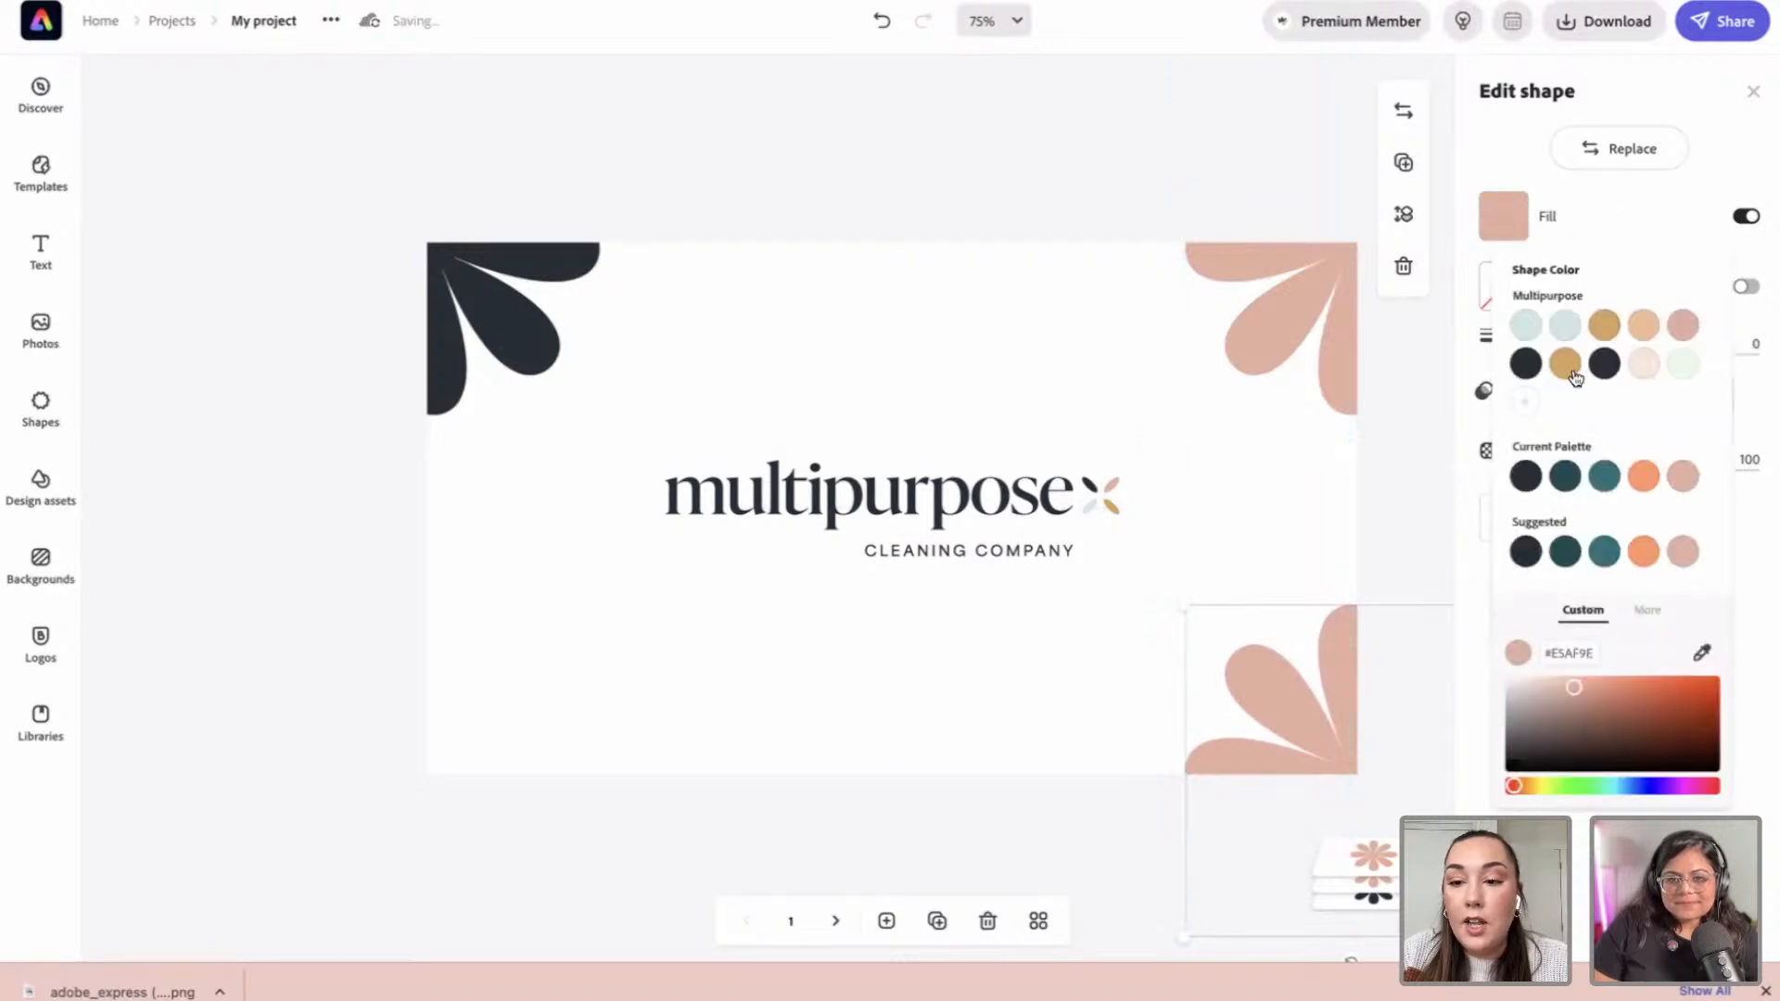
pyautogui.click(1566, 363)
pyautogui.moveTo(1219, 705); pyautogui.dragTo(405, 712)
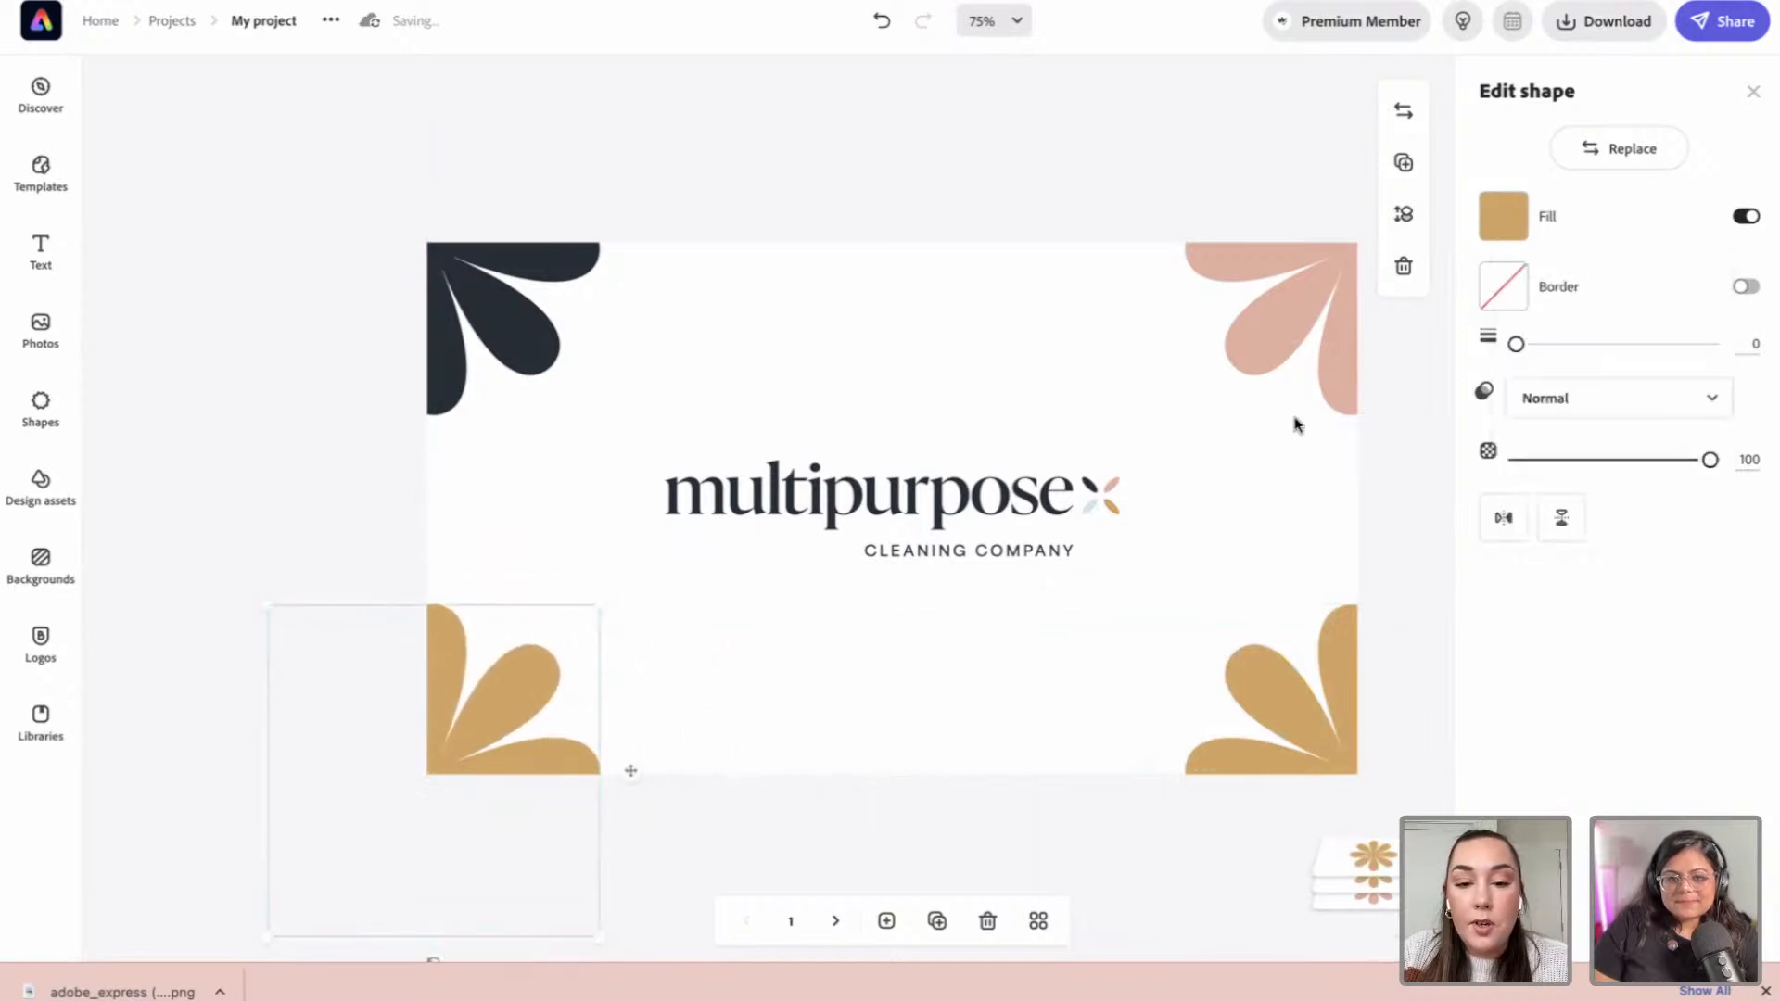
pyautogui.click(1503, 217)
pyautogui.click(1525, 325)
pyautogui.click(1205, 185)
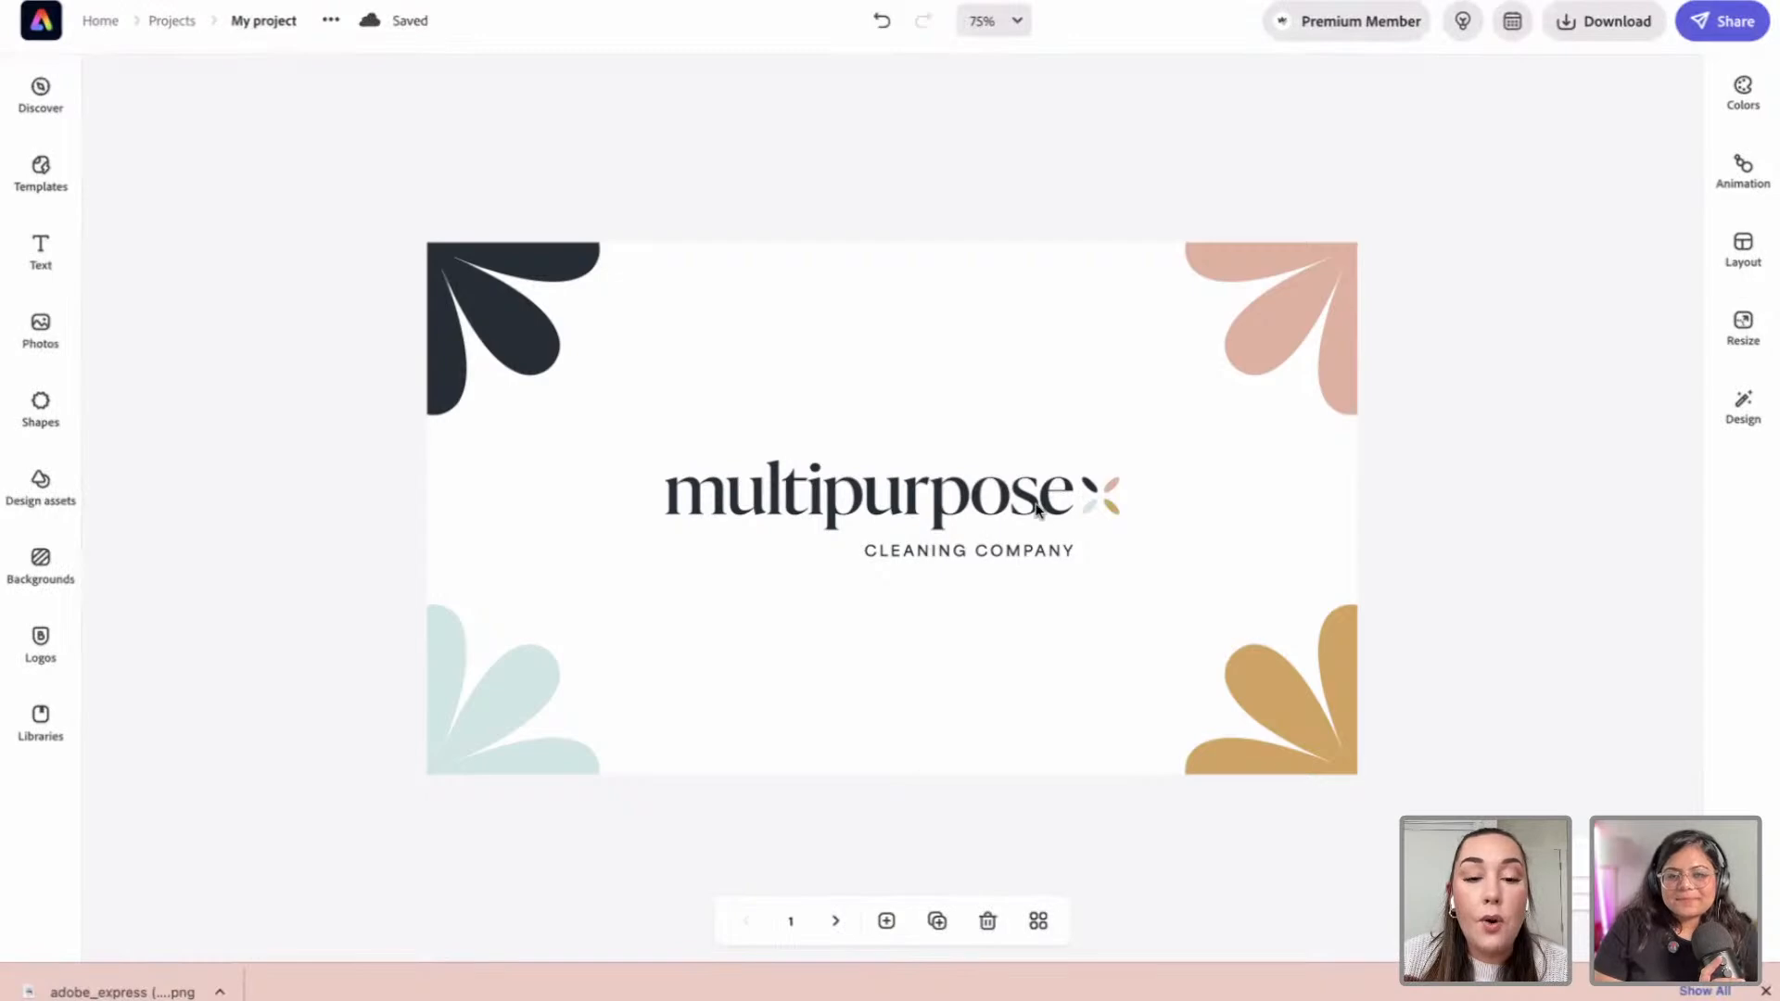
pyautogui.click(831, 922)
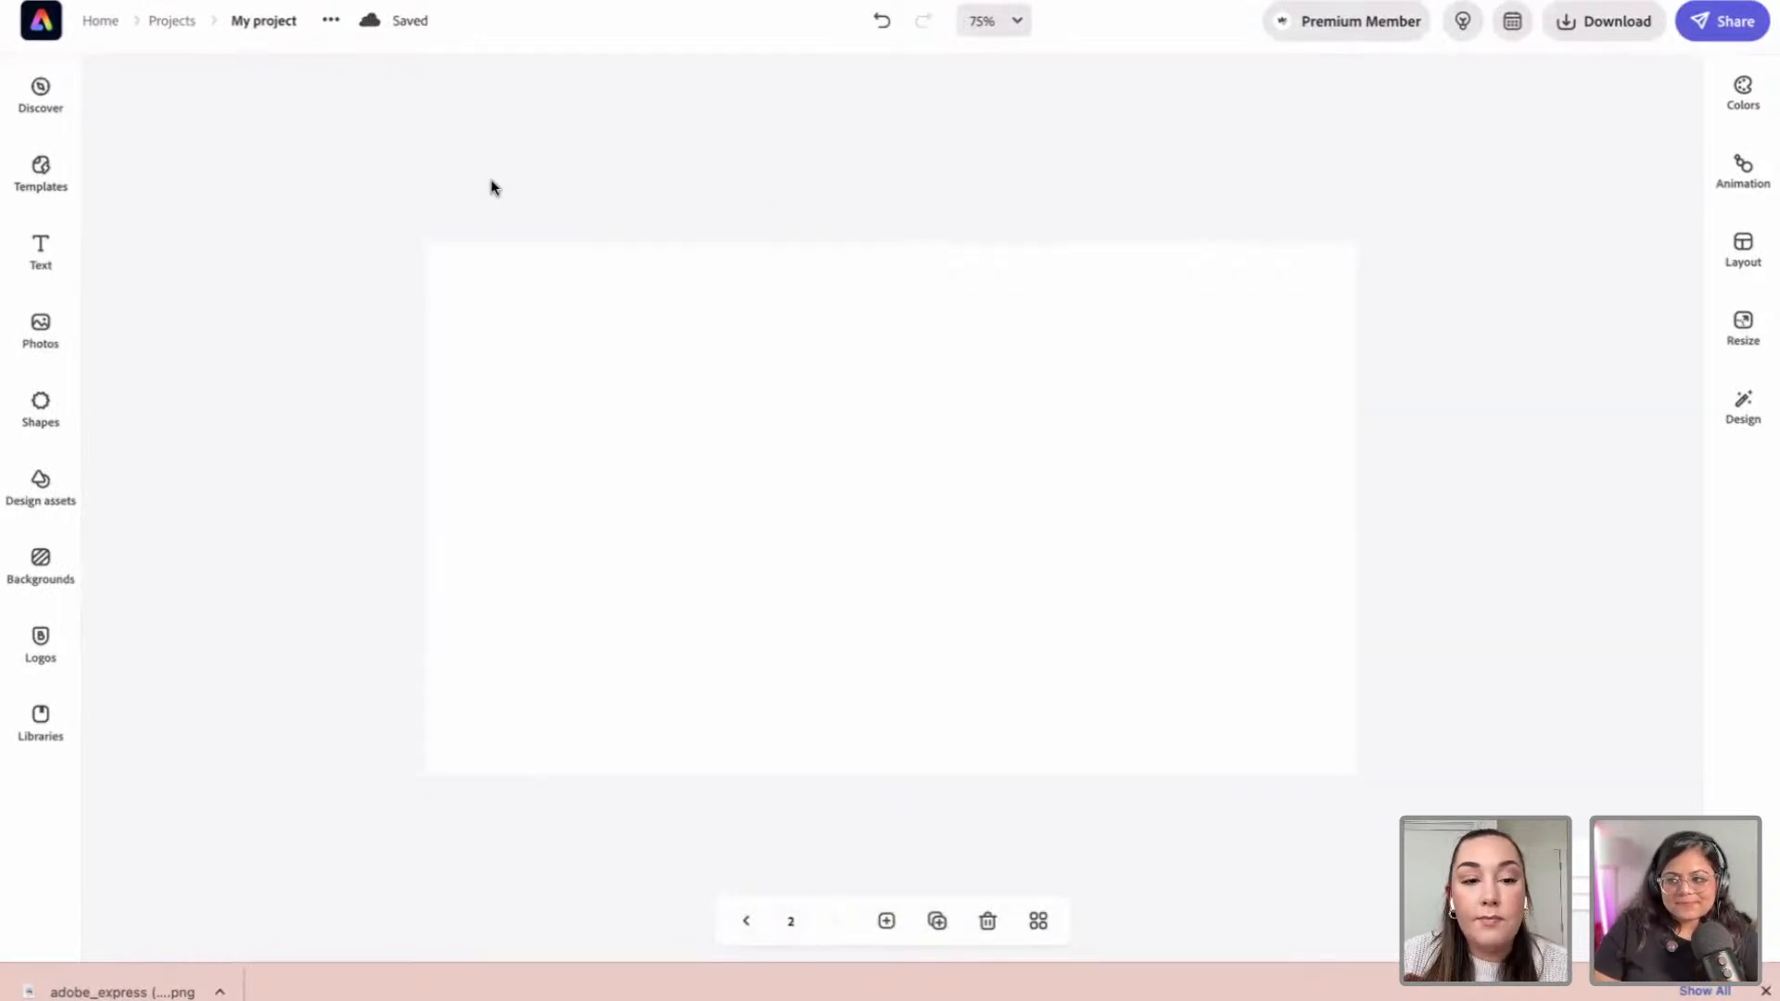
# Step: Add the primary logo to page 2 and delete the accidental duplicate
pyautogui.click(530, 349)
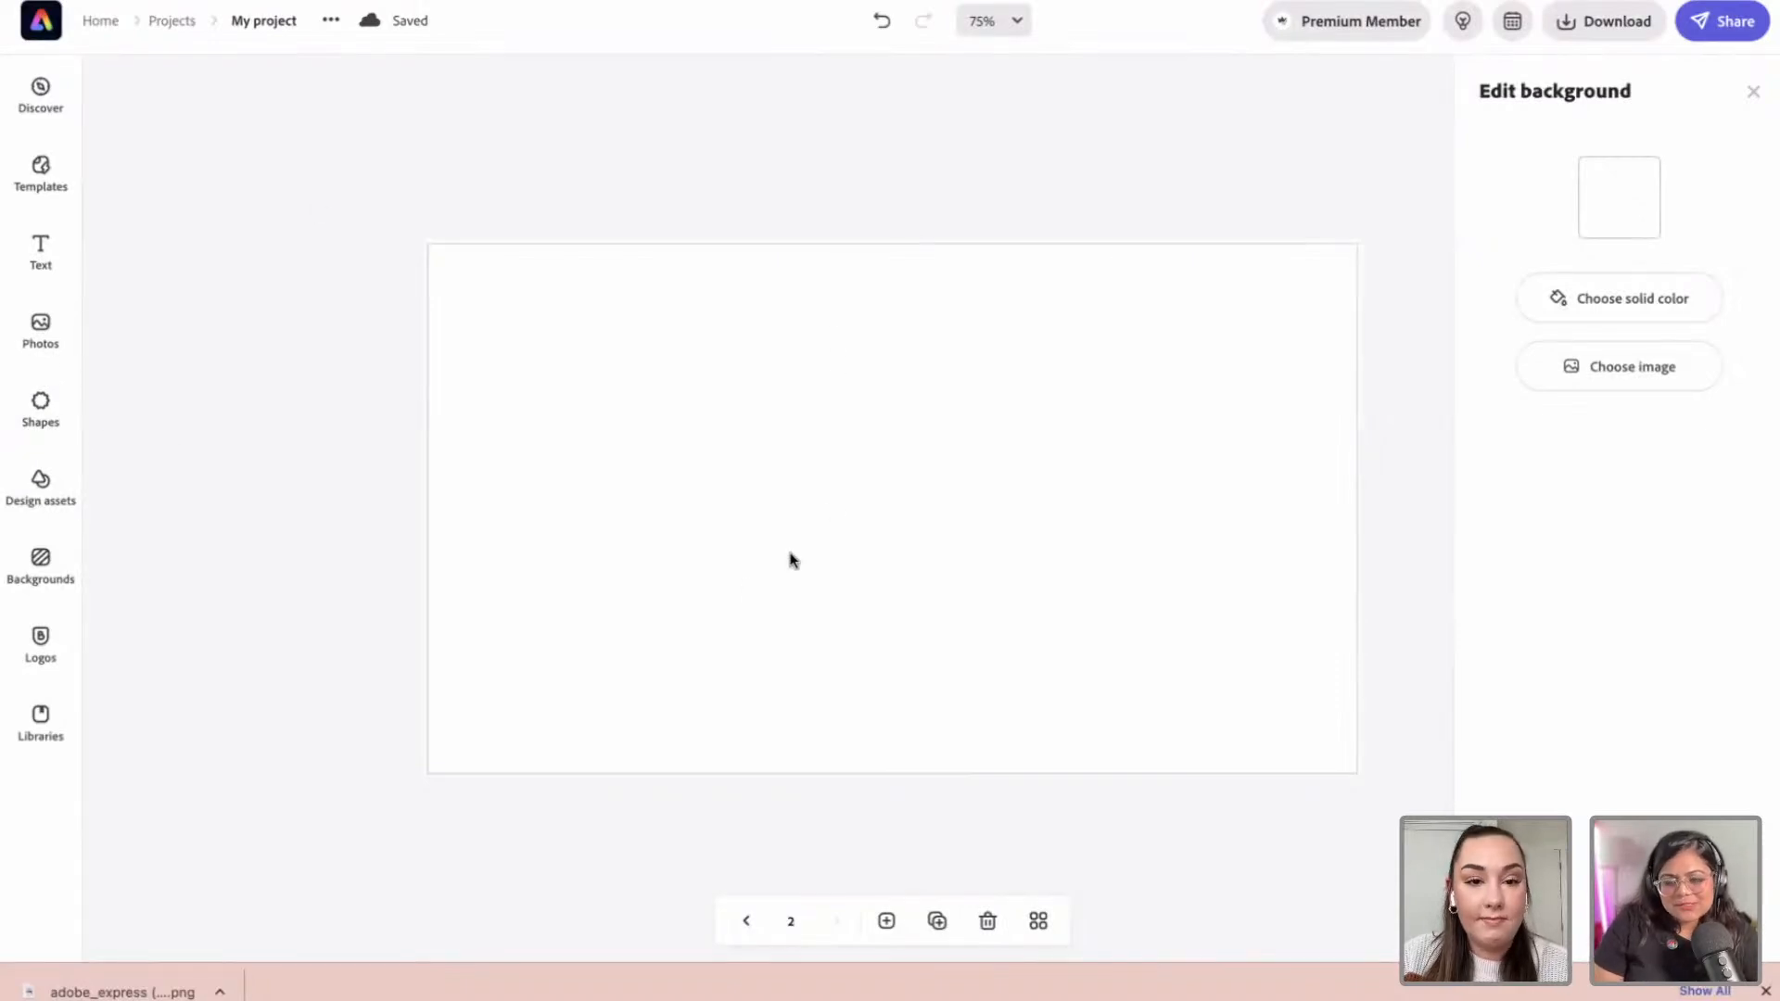
pyautogui.click(40, 408)
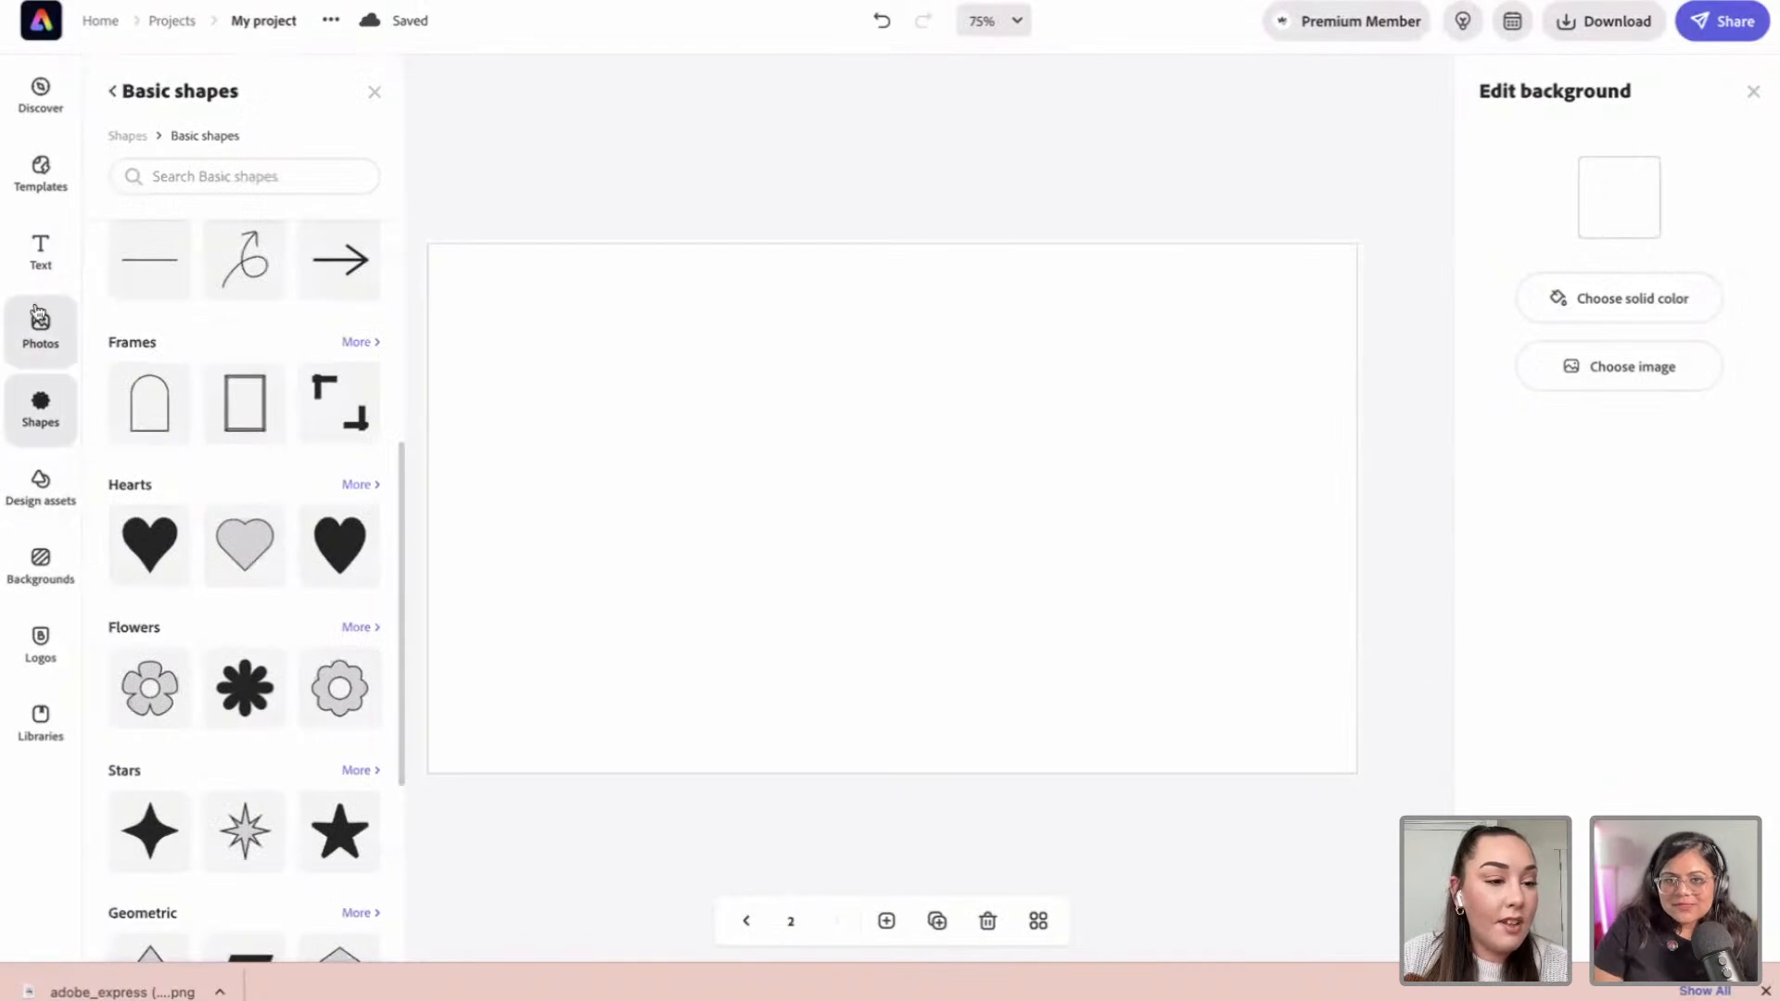
pyautogui.click(51, 646)
pyautogui.scroll(10, 226, 422)
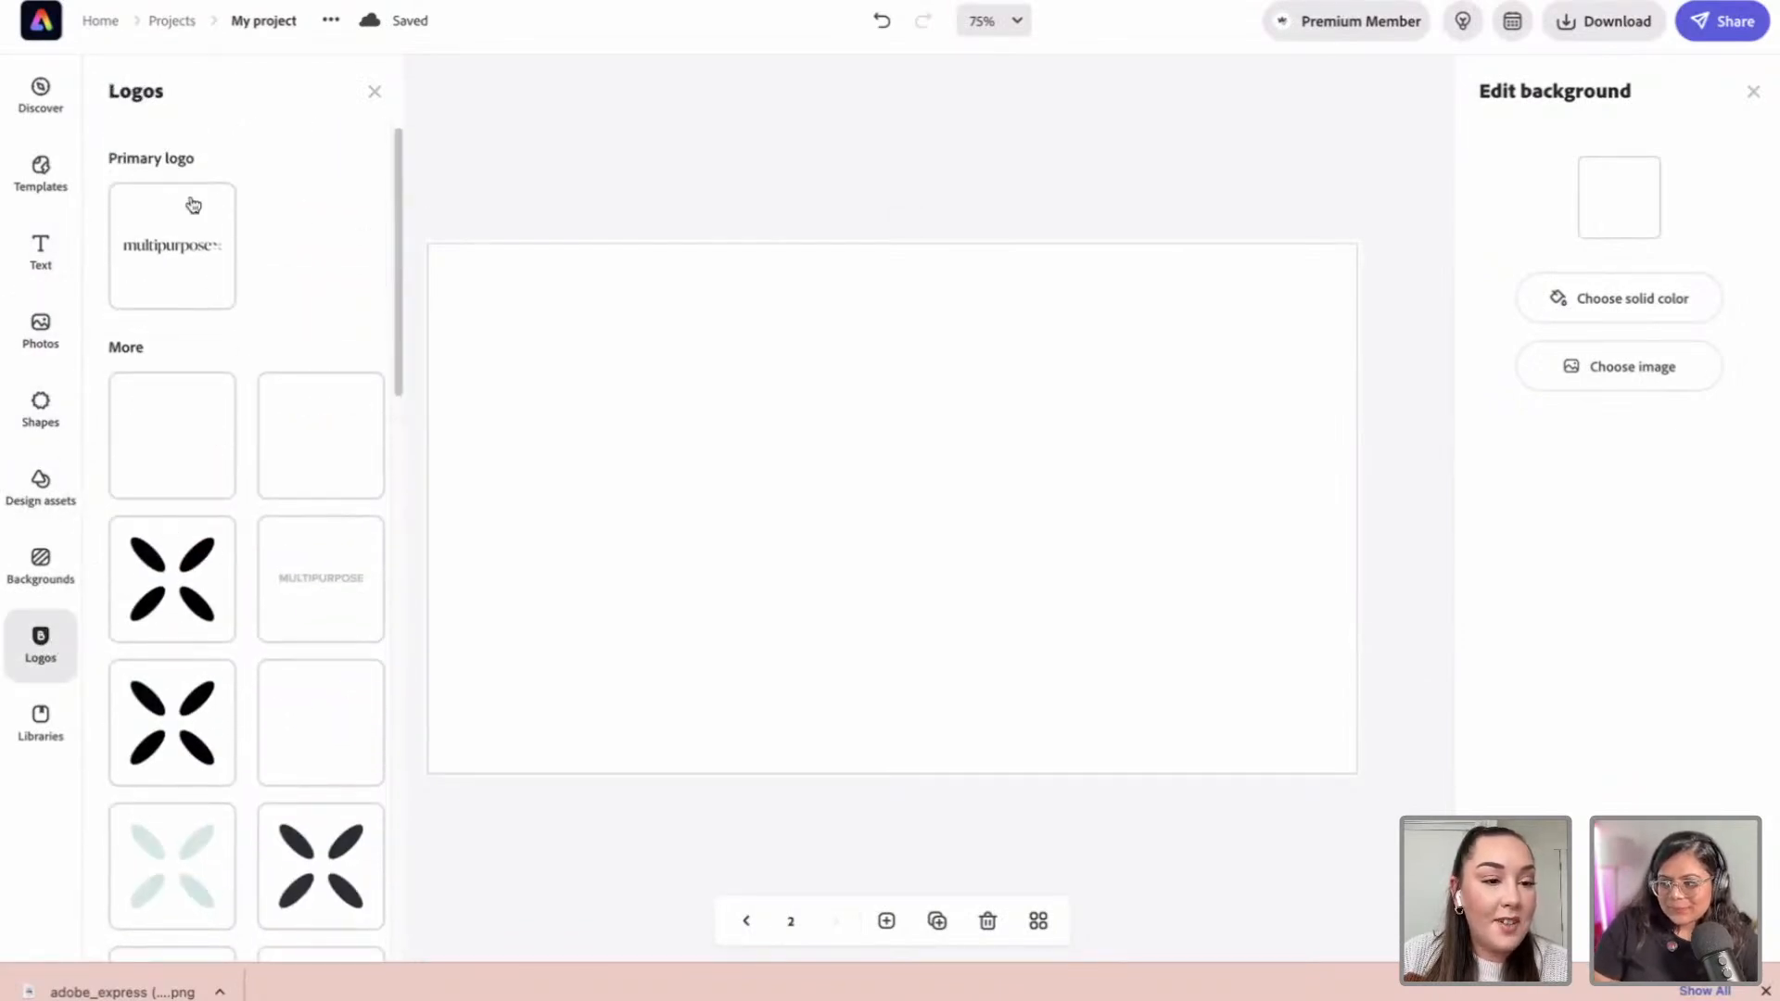
pyautogui.click(211, 254)
pyautogui.click(211, 254)
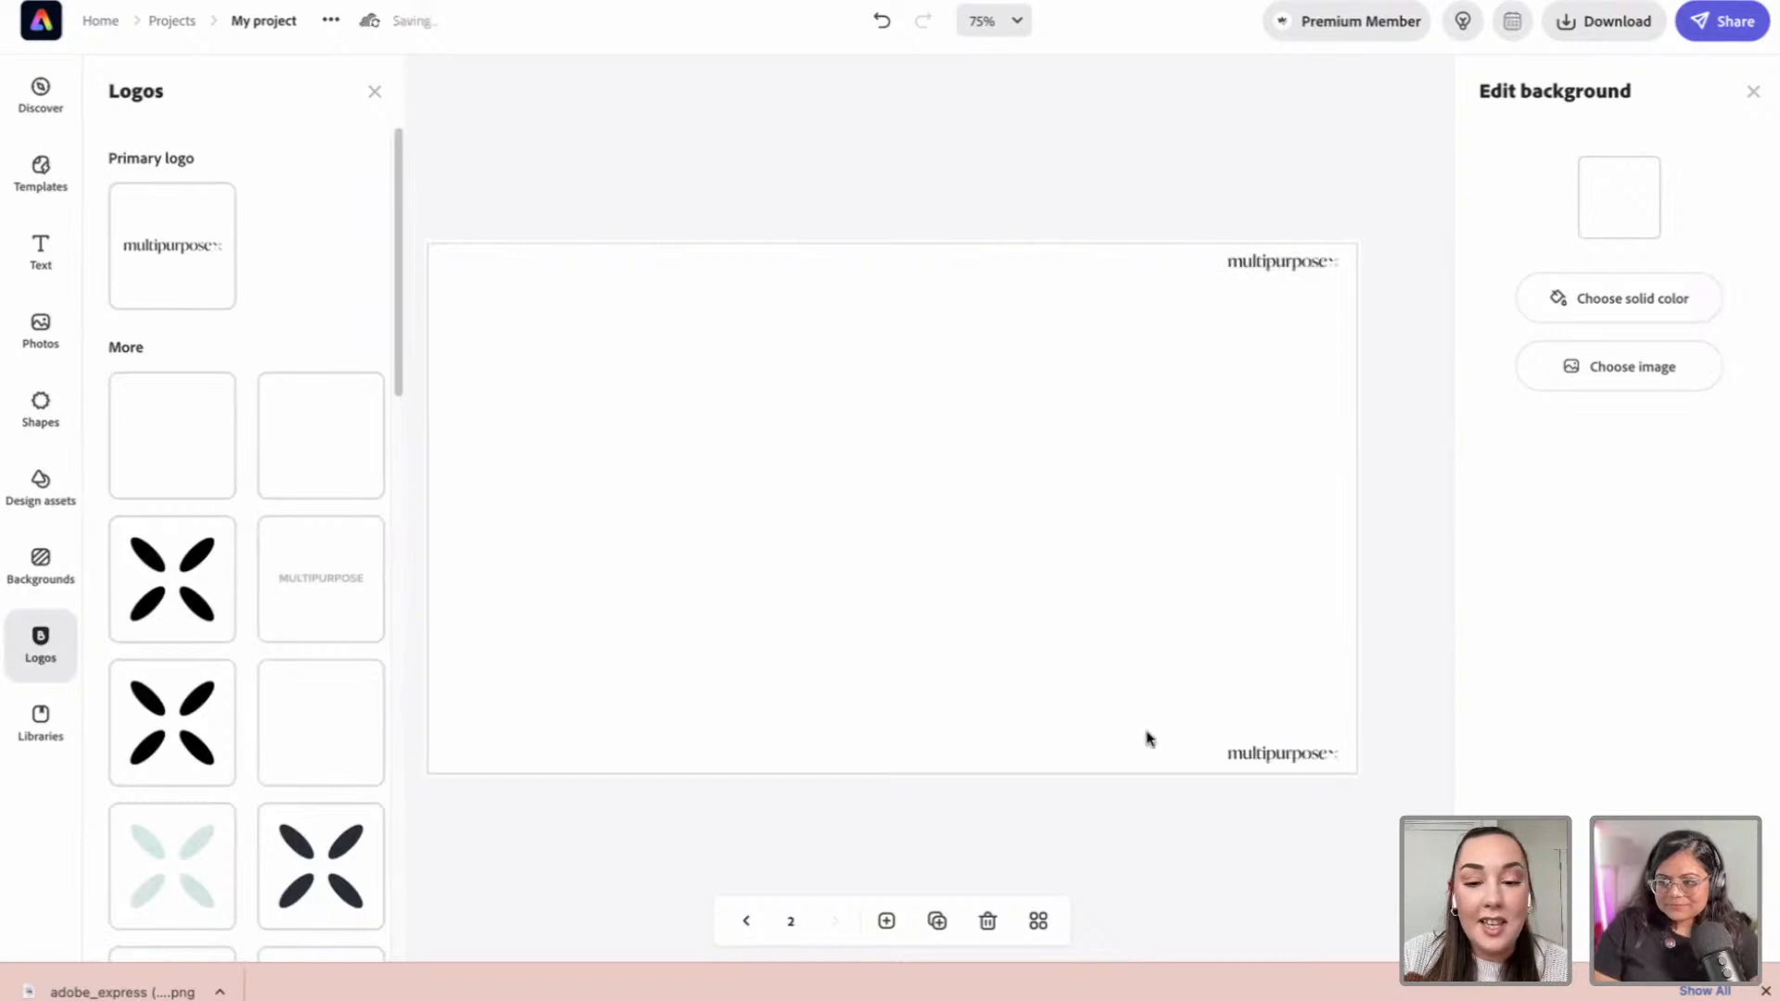
pyautogui.click(1301, 263)
pyautogui.press('Delete')
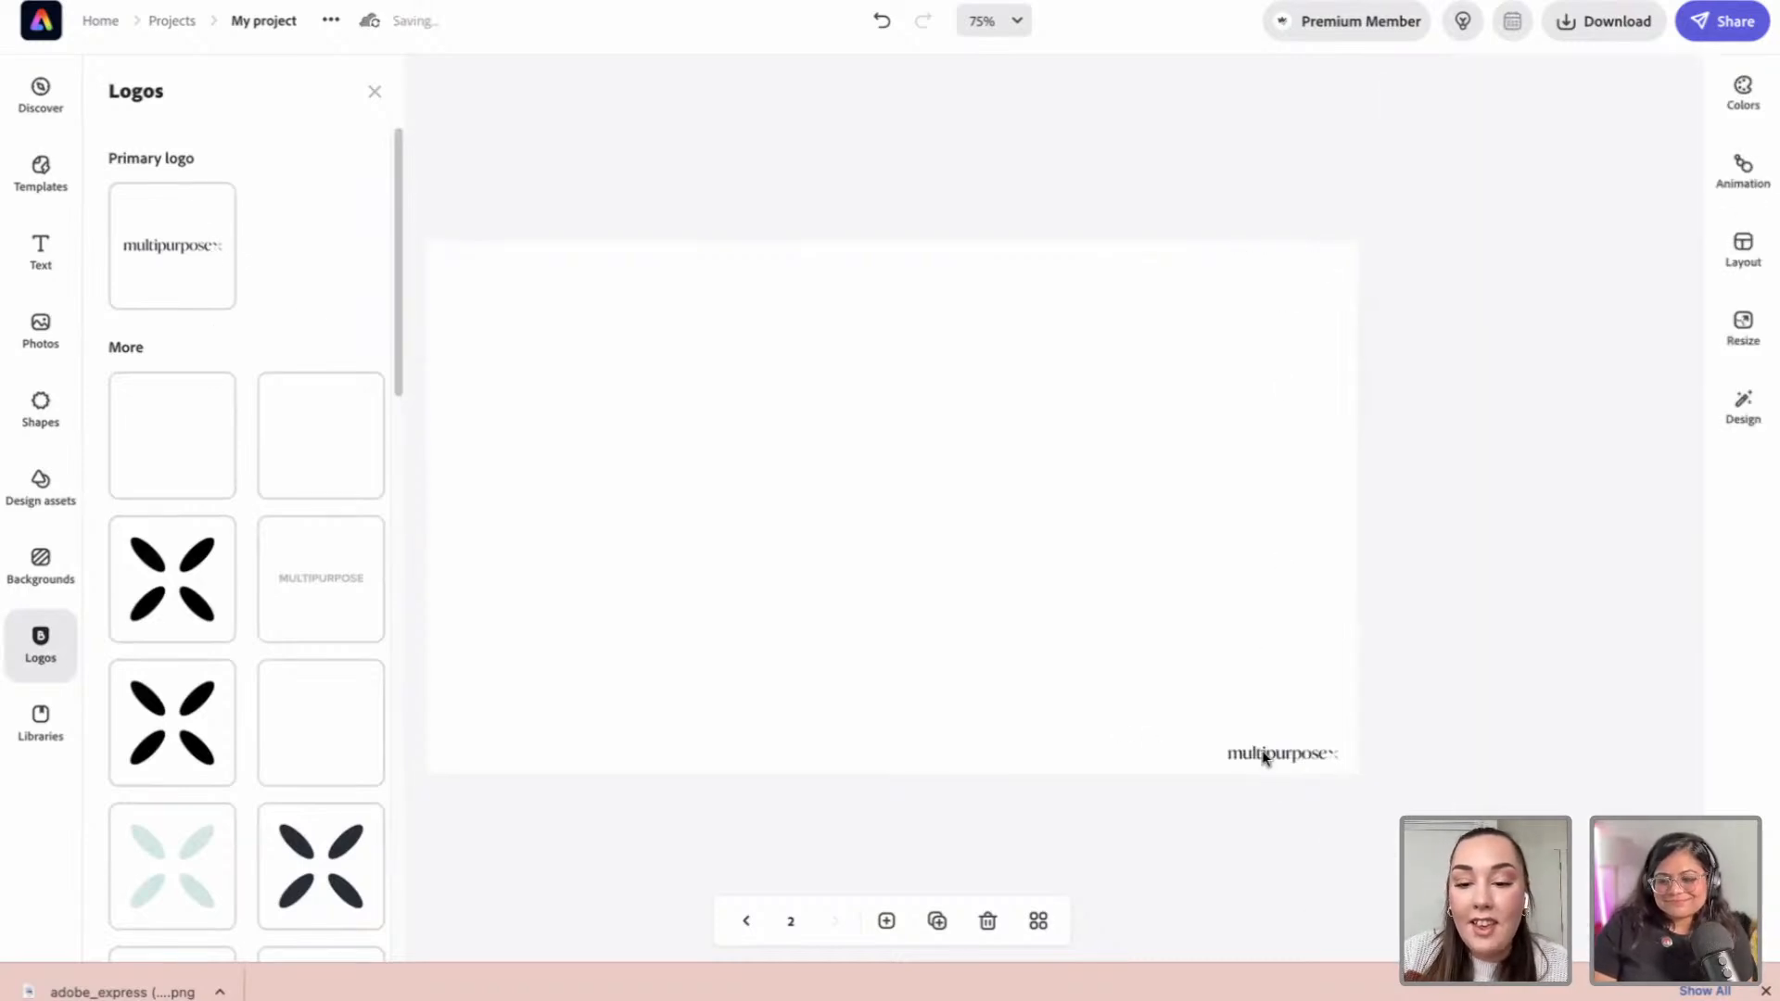
# Step: Drag the remaining logo to the upper-left area of page 2
pyautogui.click(1264, 755)
pyautogui.moveTo(1315, 741); pyautogui.dragTo(1194, 457)
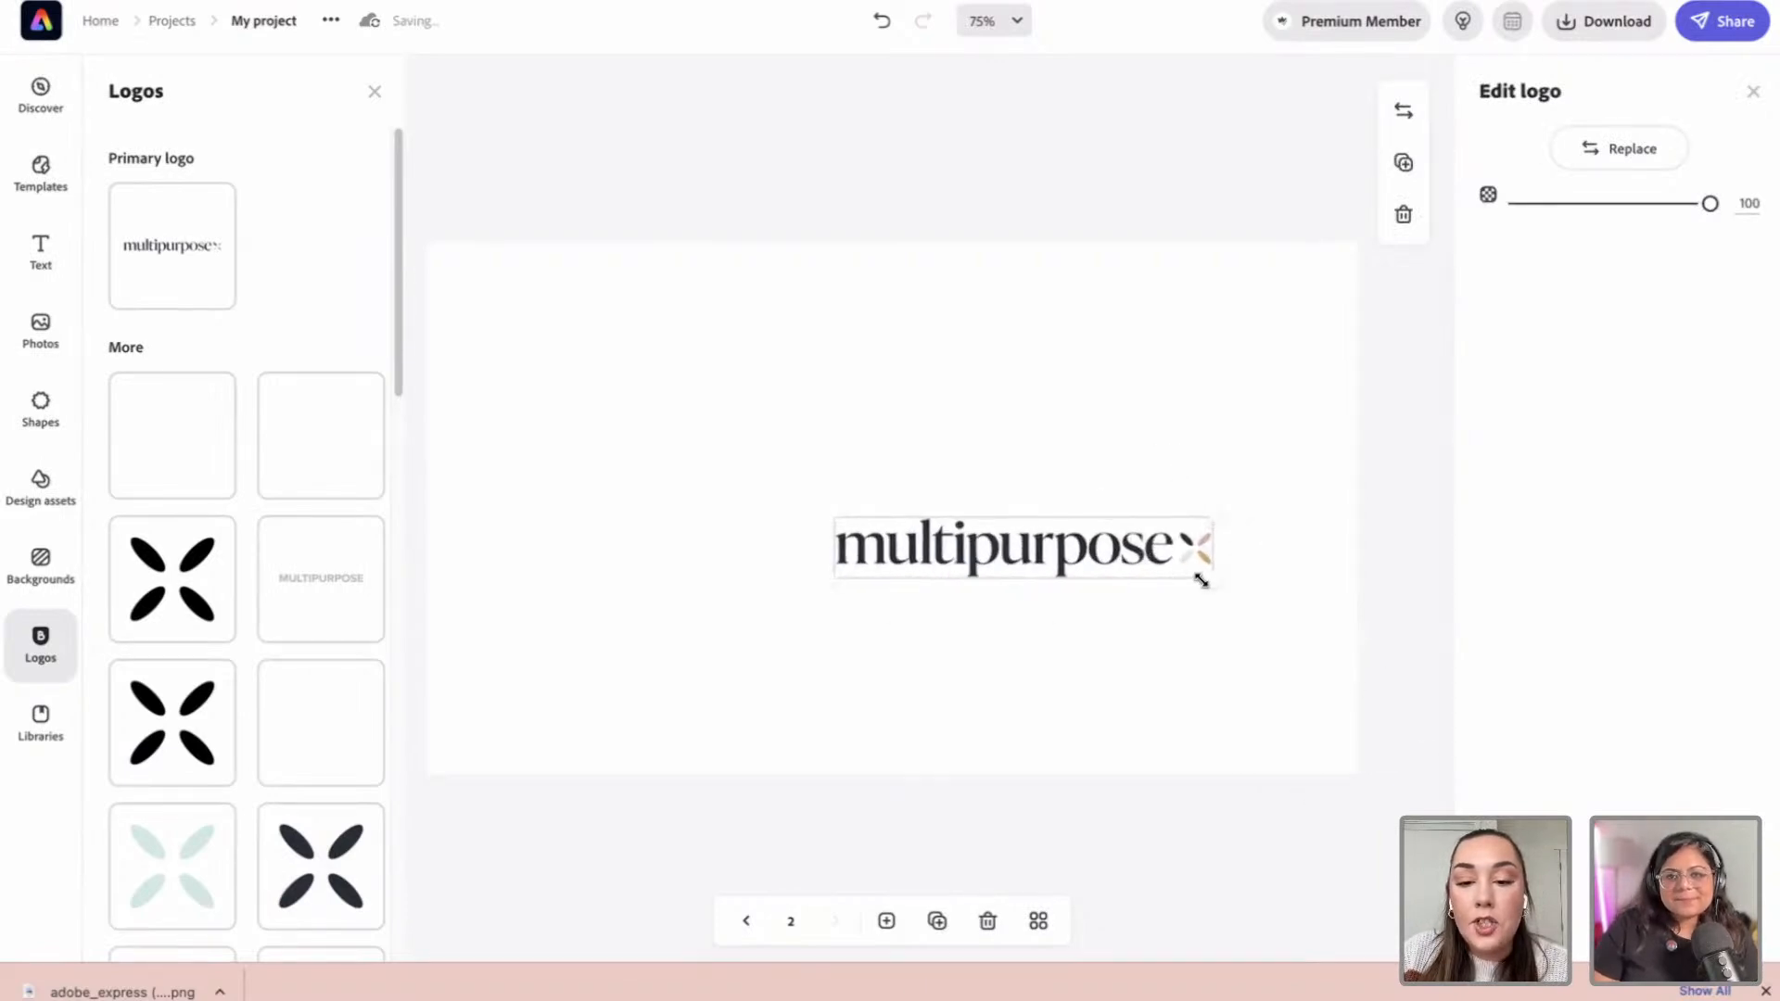
pyautogui.moveTo(1181, 565); pyautogui.dragTo(746, 354)
pyautogui.click(700, 213)
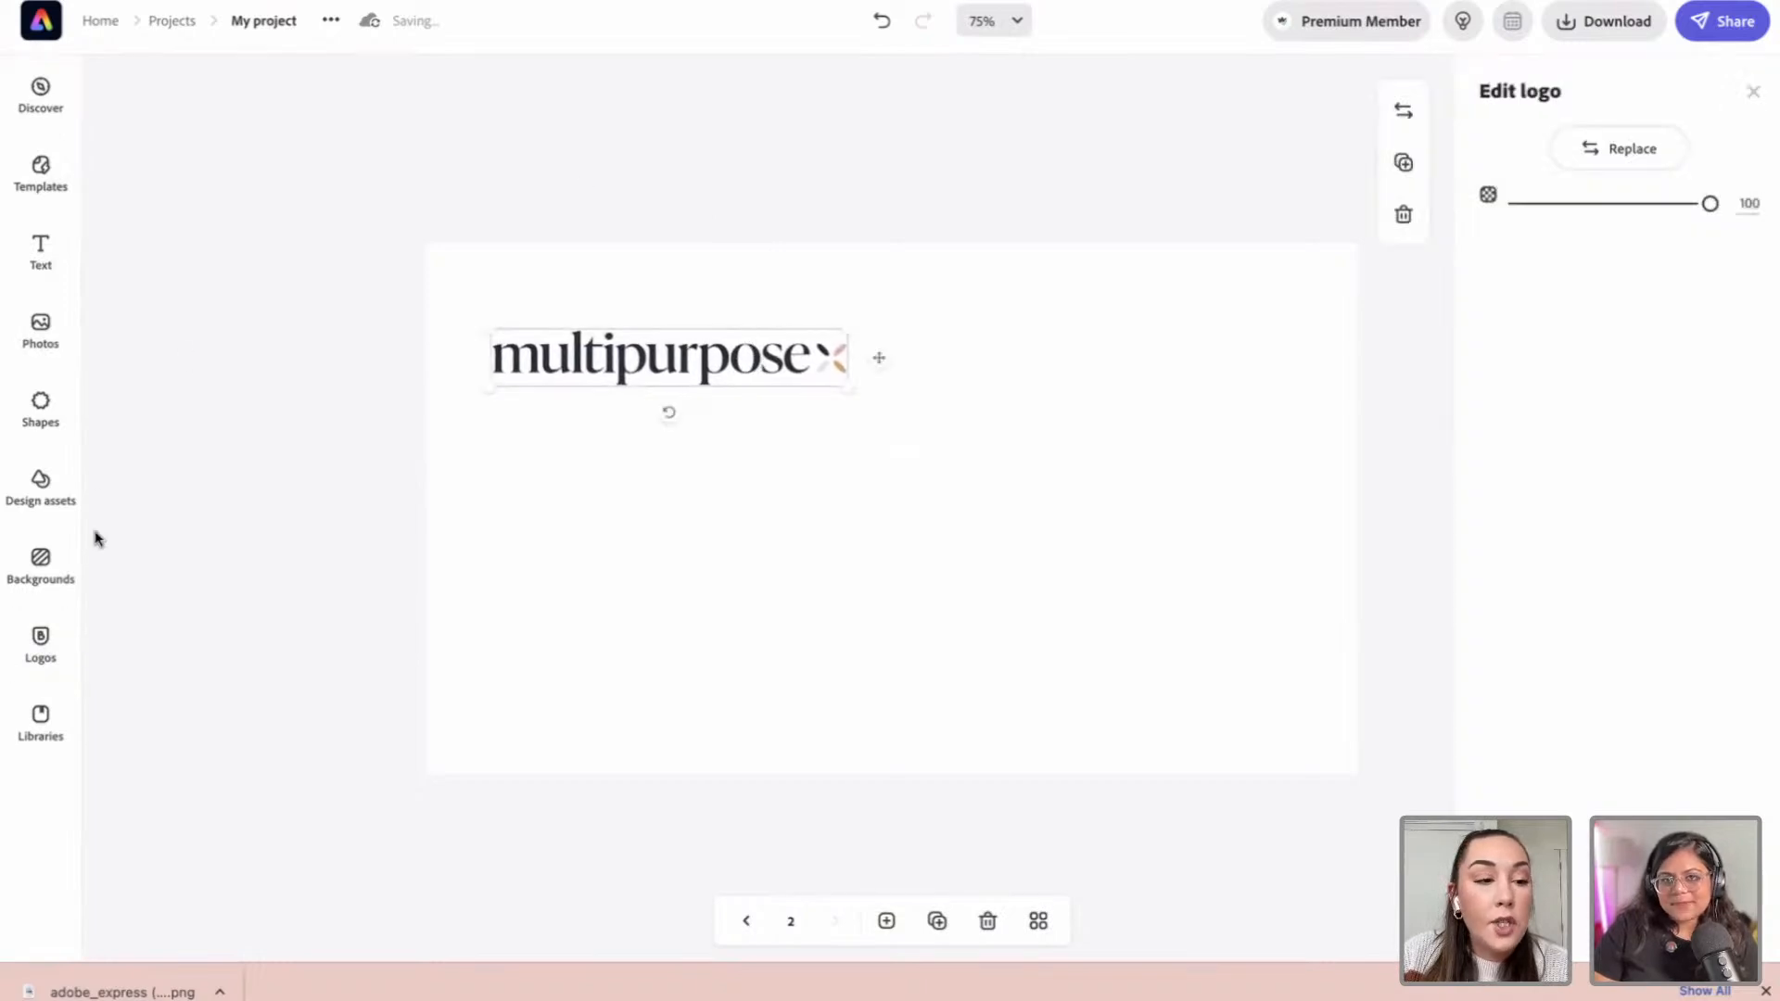
# Step: Upload the QR code image and size it below the logo on the left of page 2
pyautogui.click(35, 334)
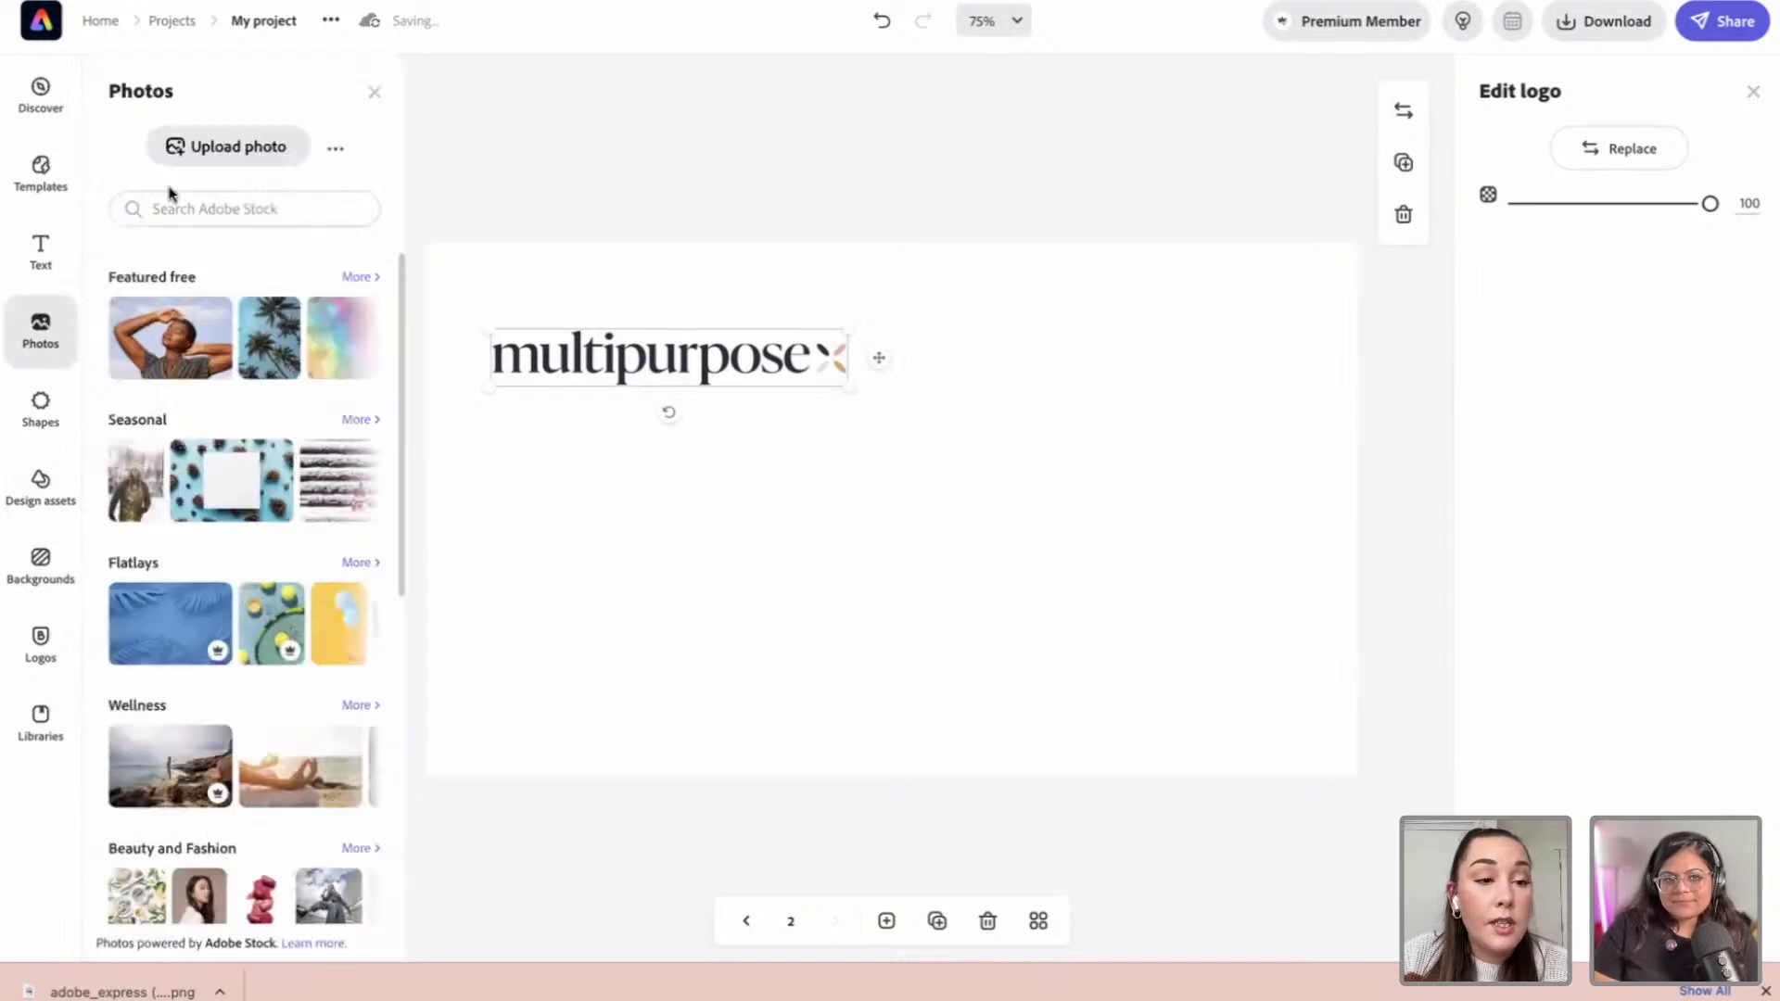
pyautogui.click(208, 145)
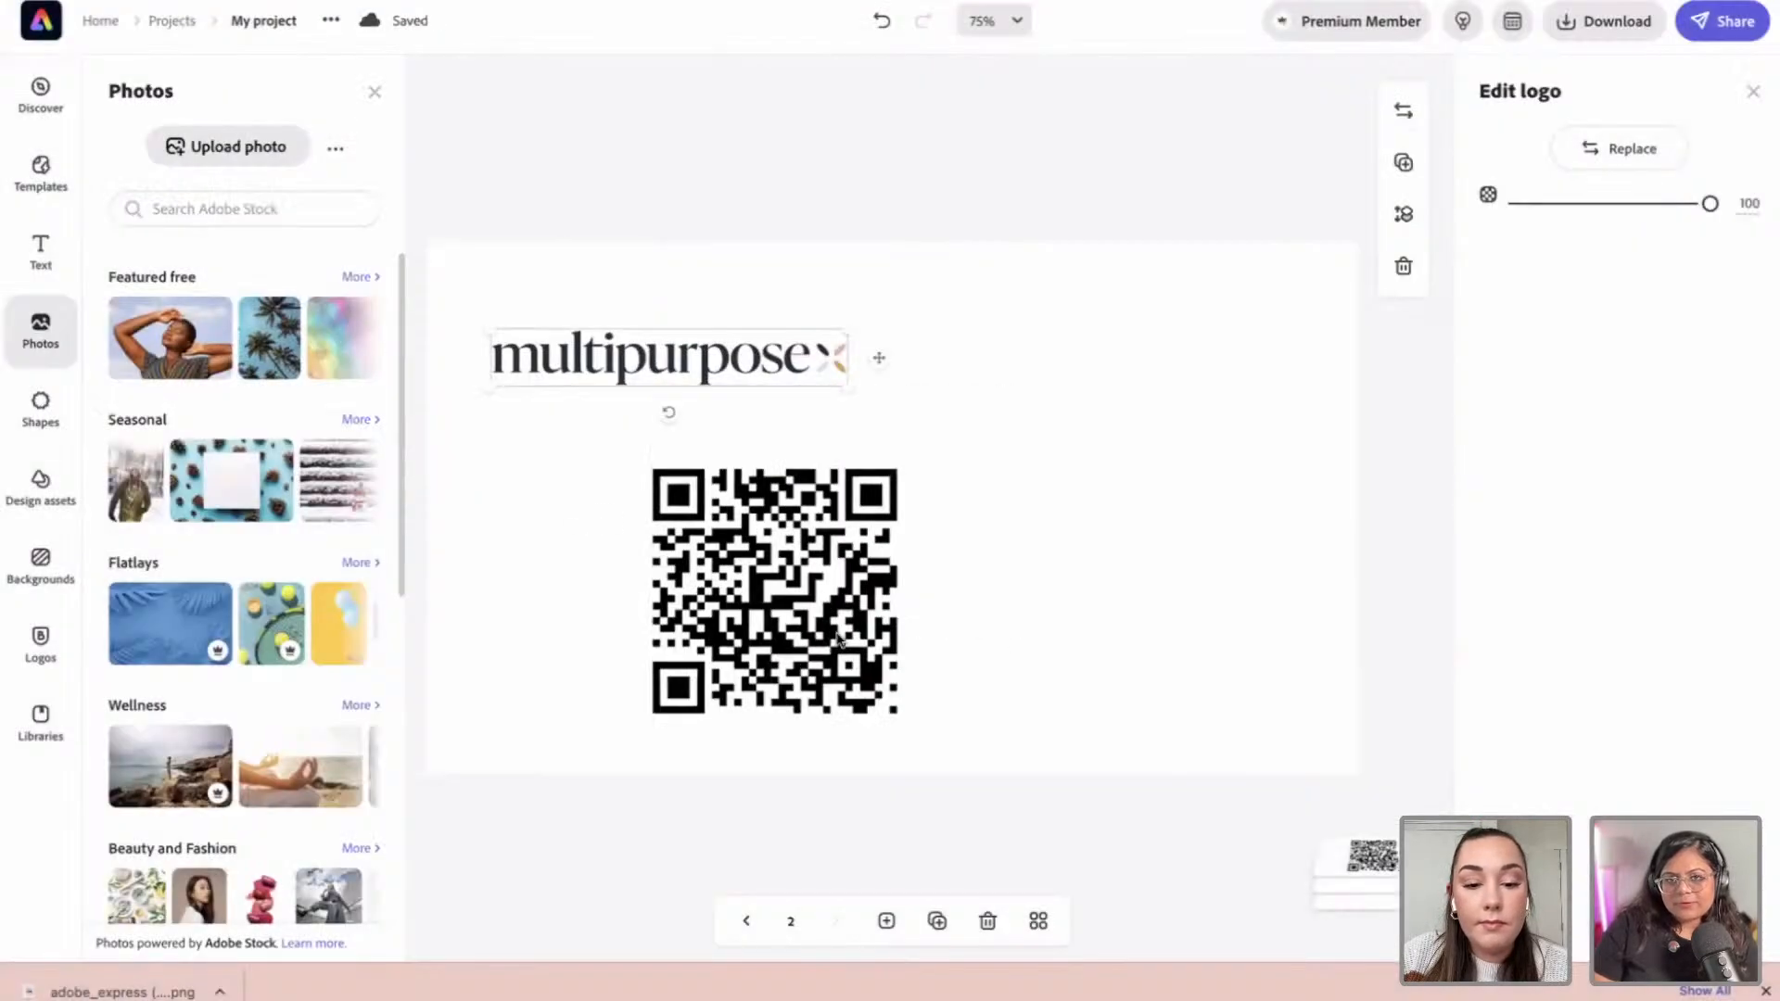
pyautogui.click(838, 639)
pyautogui.moveTo(898, 715); pyautogui.dragTo(860, 679)
pyautogui.moveTo(775, 586); pyautogui.dragTo(710, 617)
pyautogui.moveTo(762, 491); pyautogui.dragTo(793, 462)
pyautogui.moveTo(705, 570)
pyautogui.mouseDown()
pyautogui.moveTo(683, 526)
pyautogui.moveTo(681, 559)
pyautogui.mouseUp()
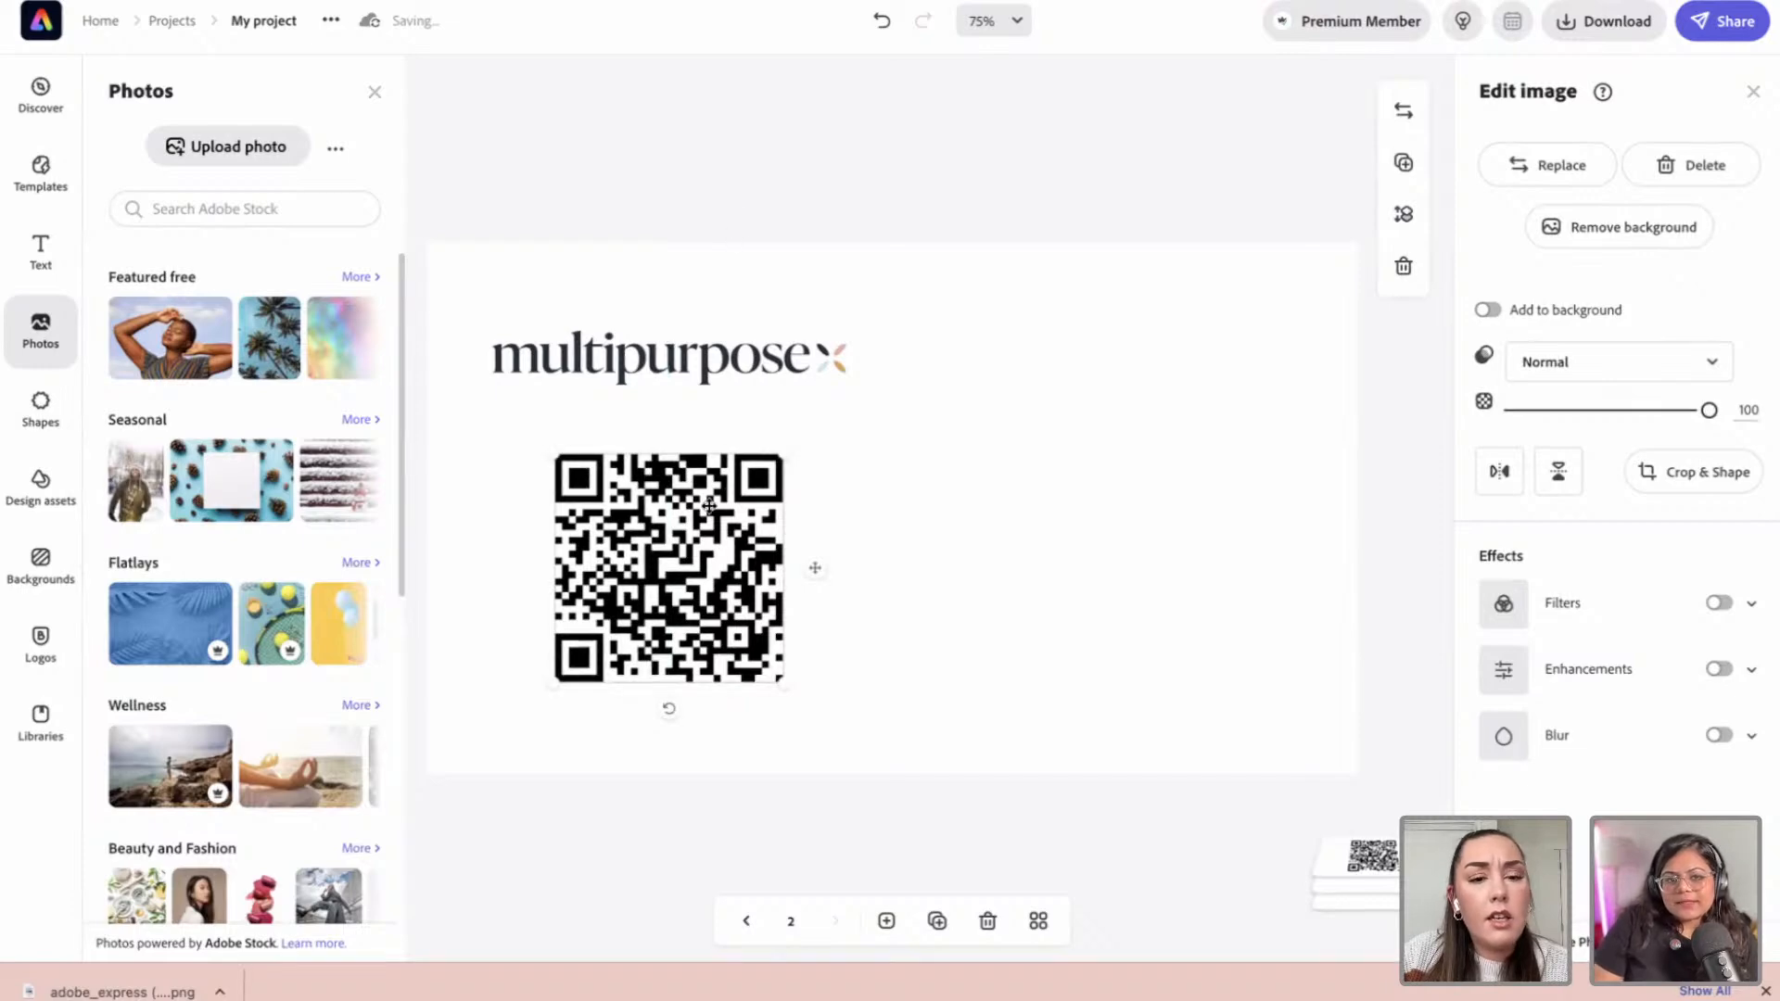
pyautogui.moveTo(684, 557); pyautogui.dragTo(723, 544)
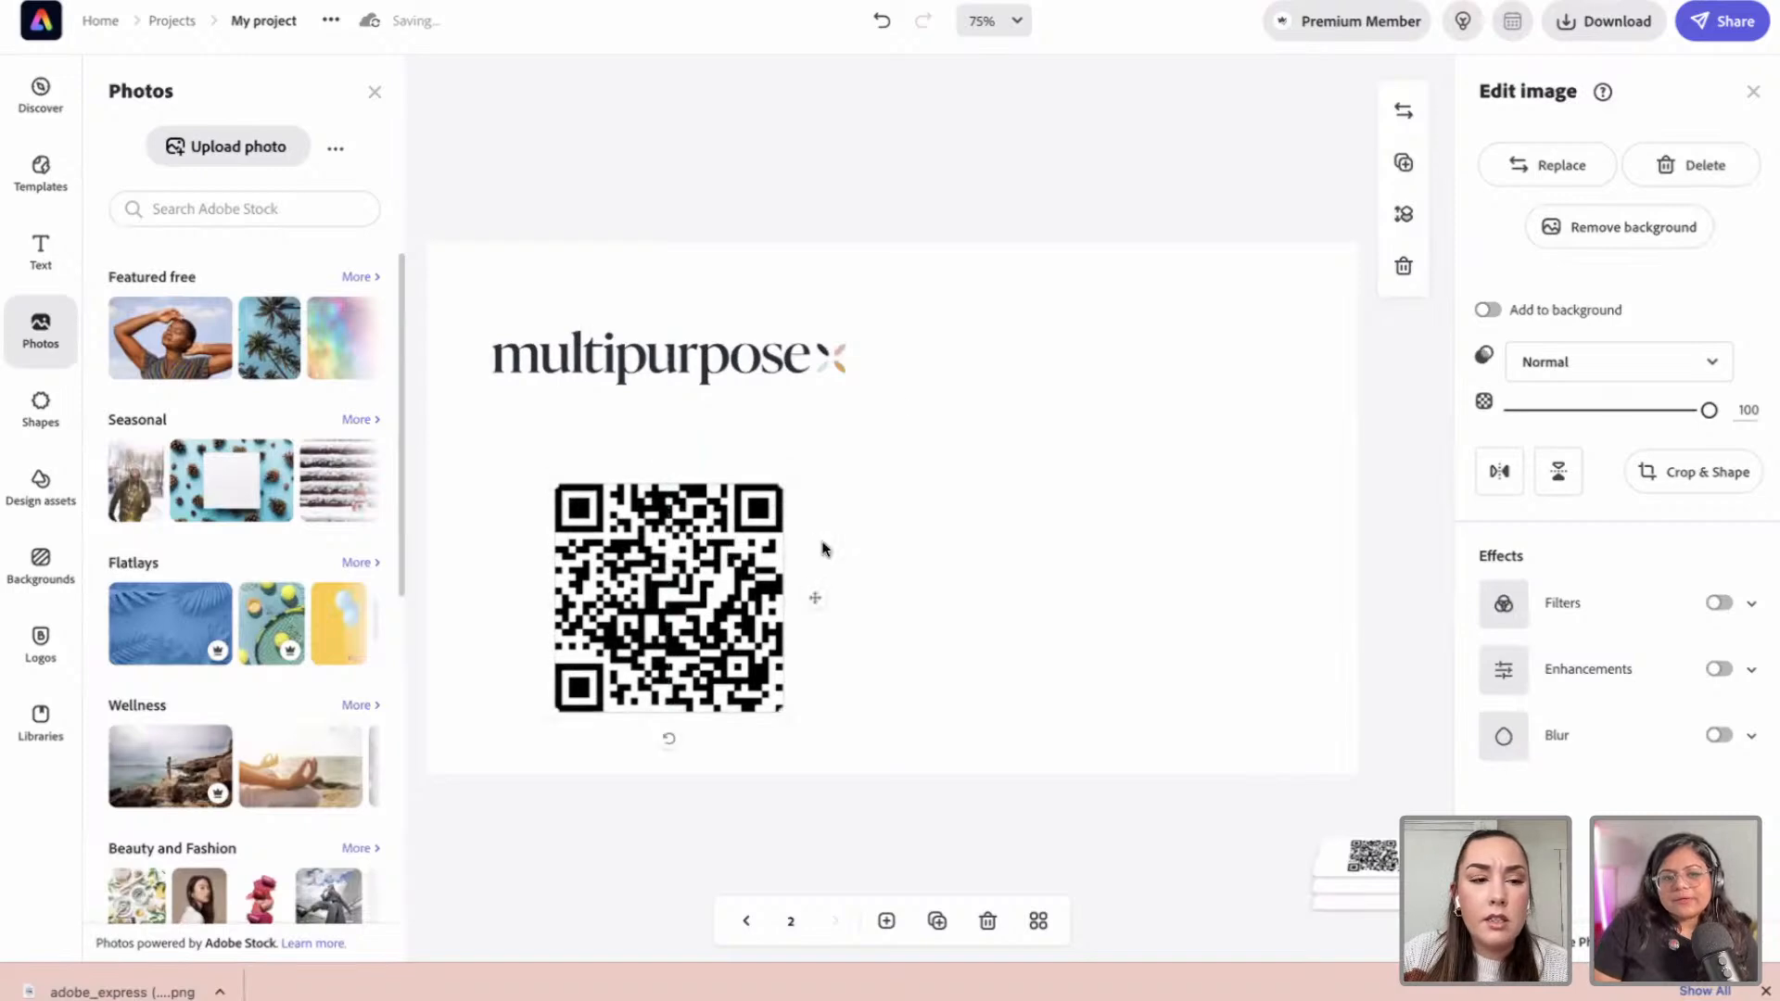
pyautogui.click(46, 263)
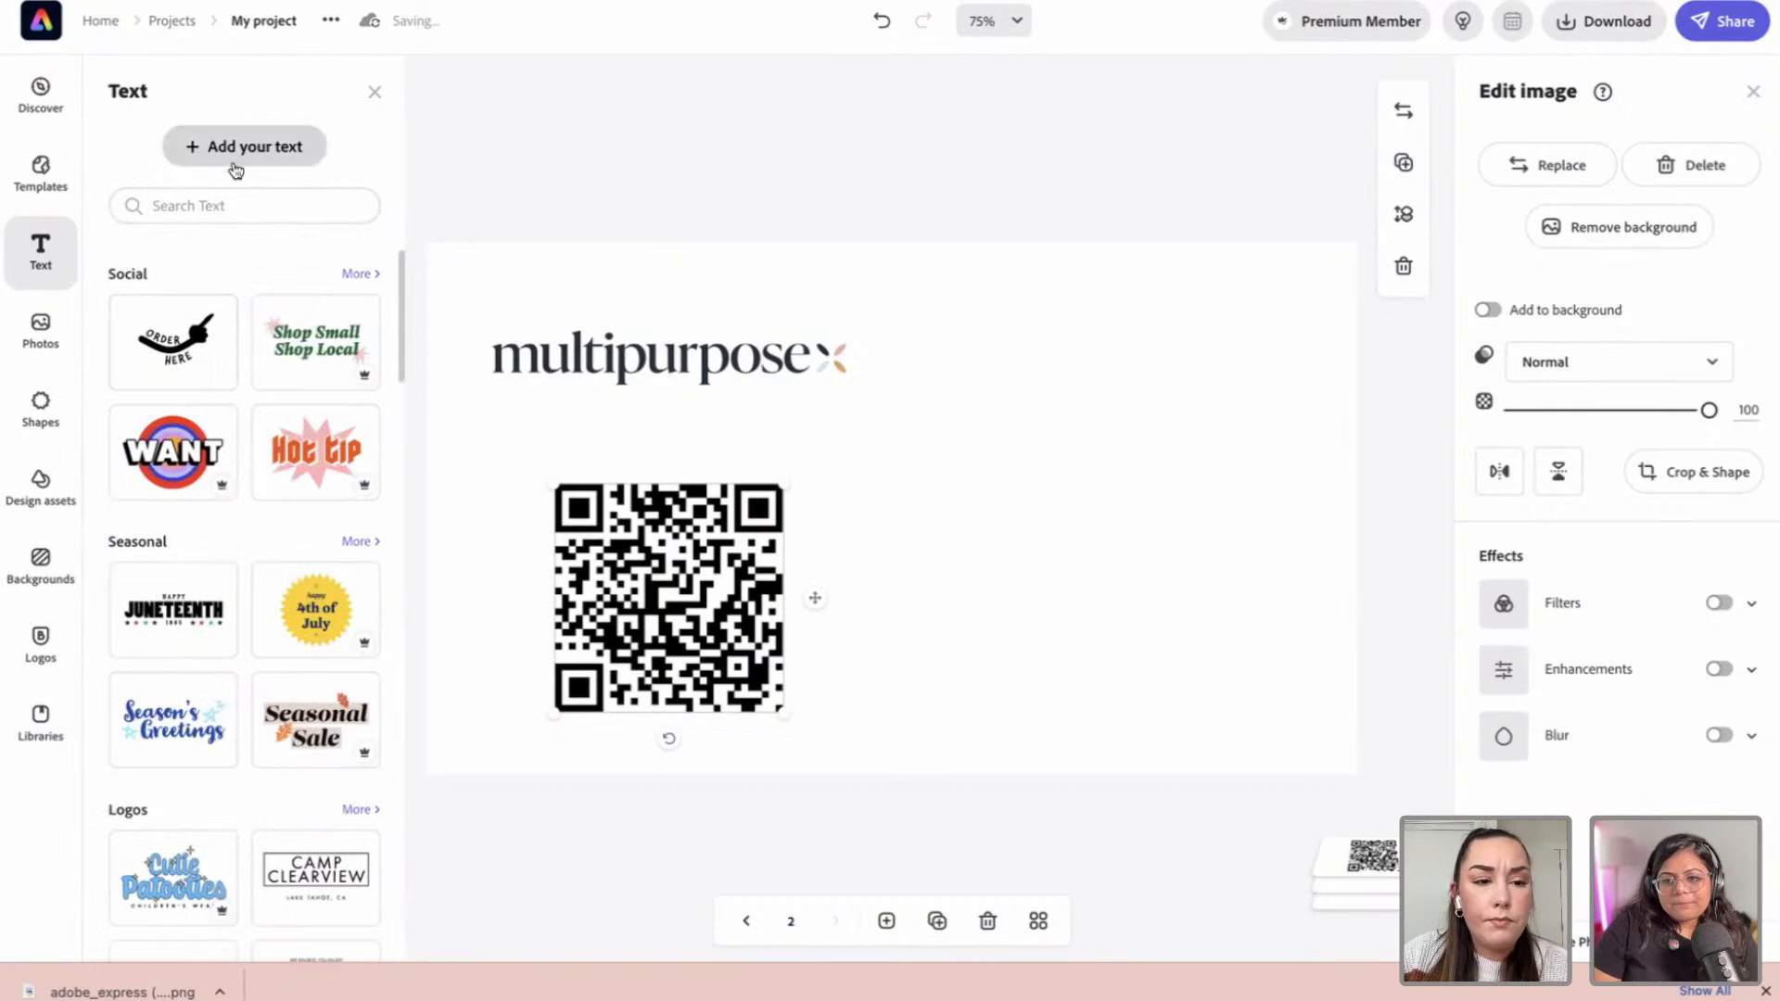
# Step: Add a text box and size it under the logo
pyautogui.click(236, 157)
pyautogui.moveTo(805, 508); pyautogui.dragTo(525, 469)
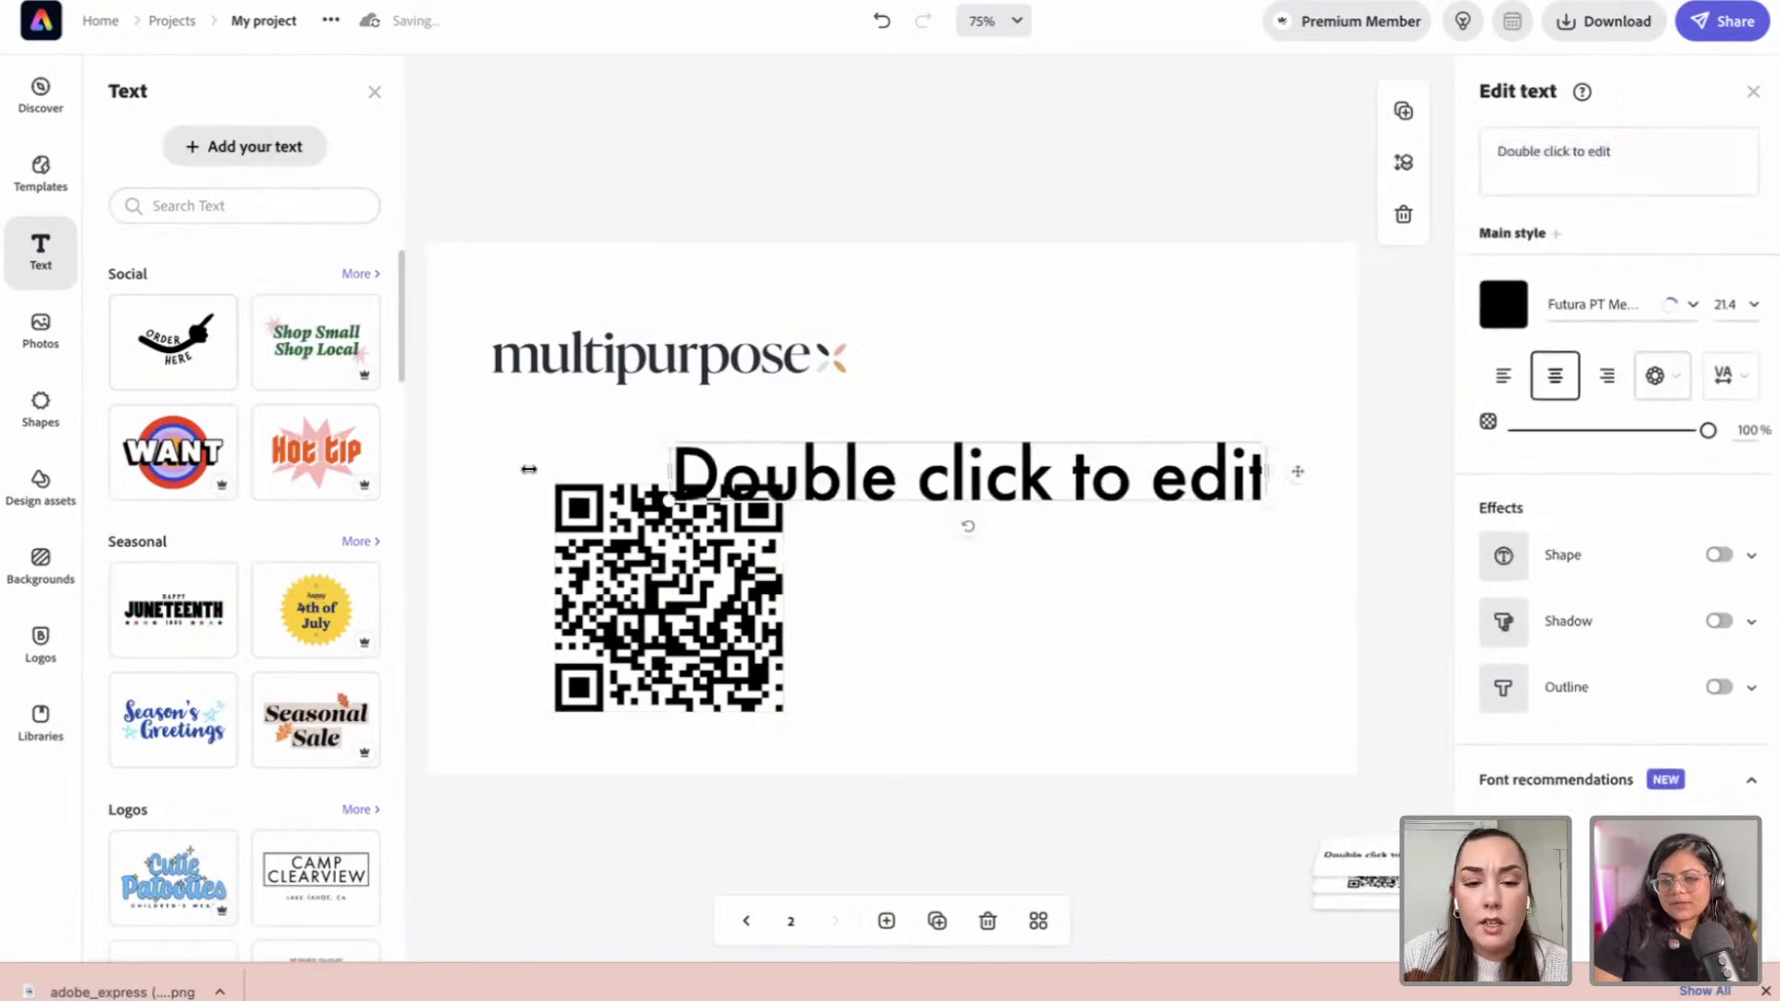
pyautogui.moveTo(1267, 501); pyautogui.dragTo(996, 482)
pyautogui.moveTo(864, 432); pyautogui.dragTo(801, 433)
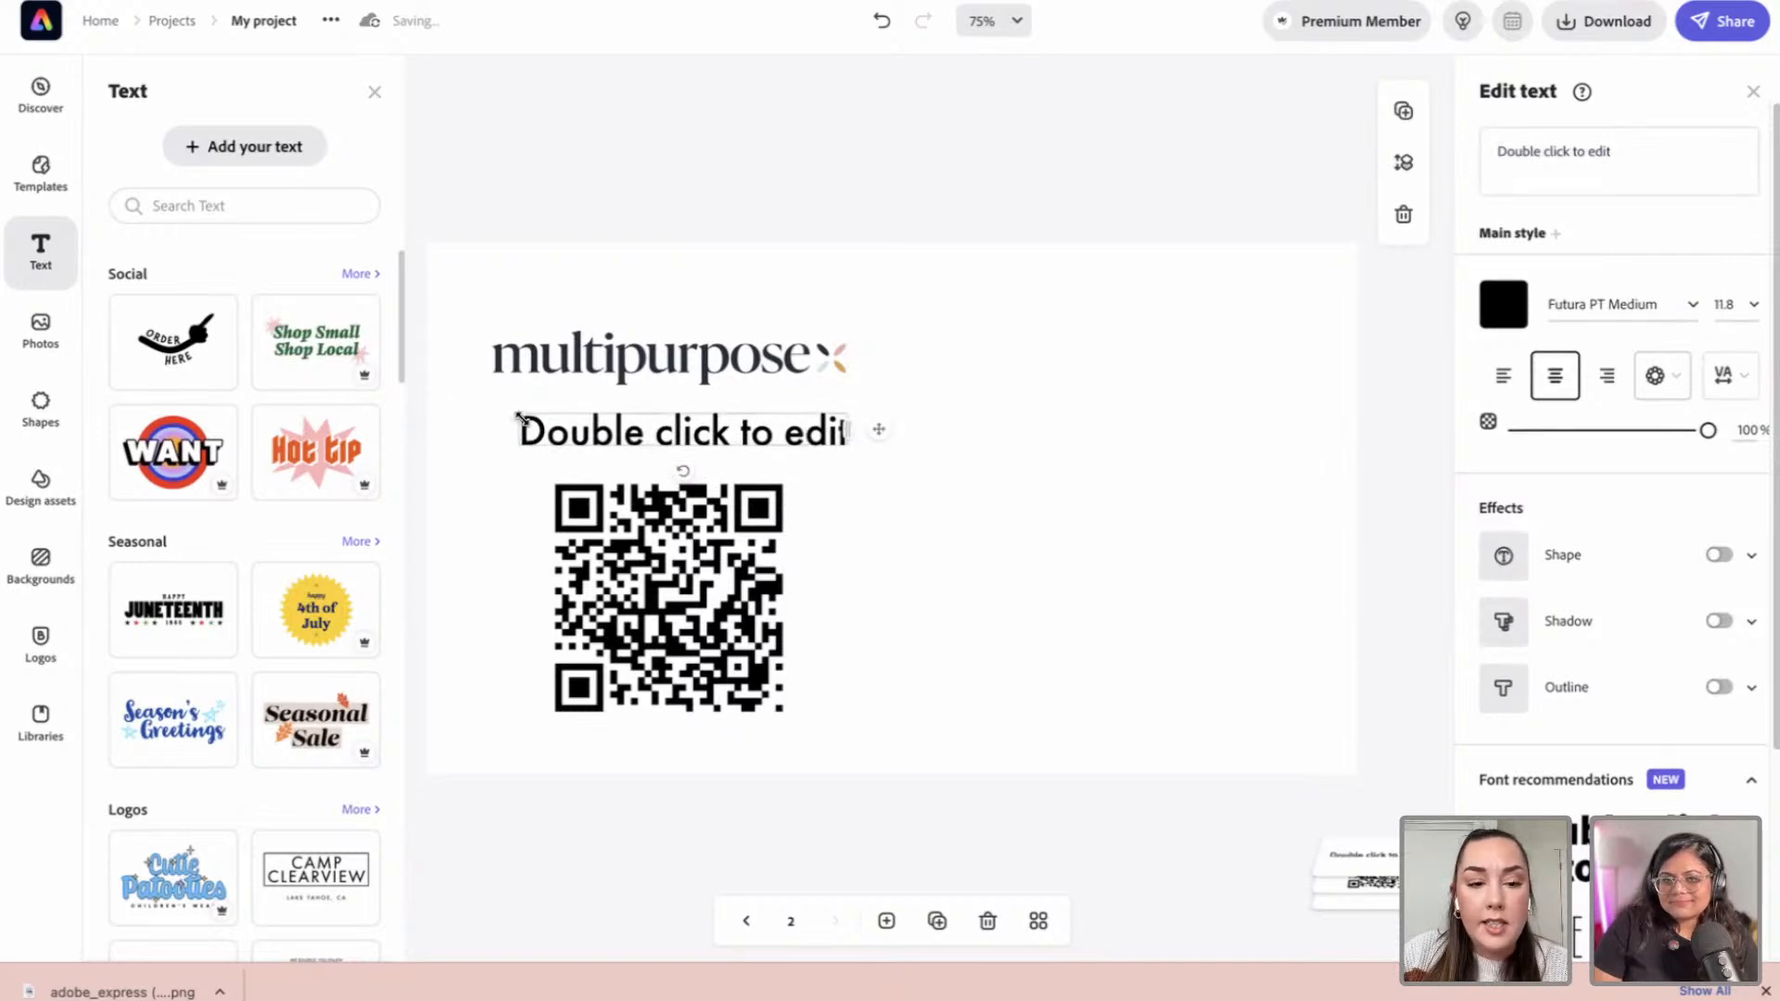
pyautogui.moveTo(520, 416); pyautogui.dragTo(584, 423)
# Step: Replace the placeholder with 'Ottawa's #1 Clean Team!' and widen it onto one line
pyautogui.tripleClick(1638, 169)
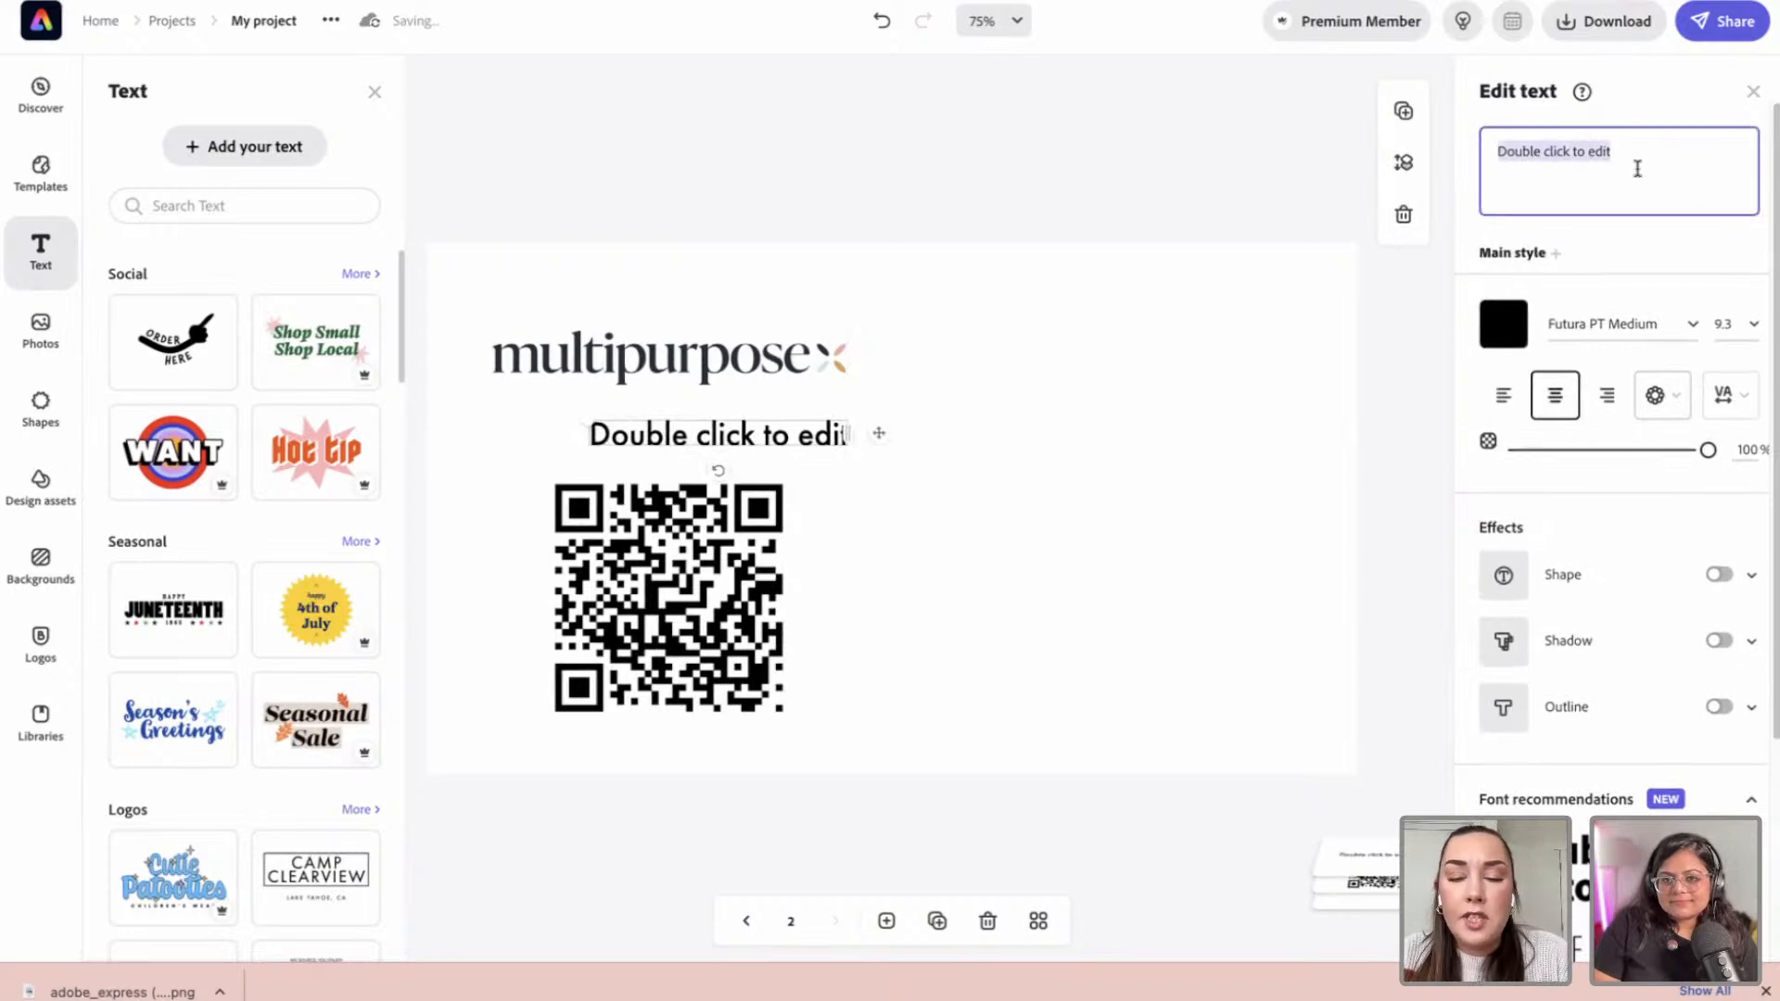
pyautogui.write('OTT')
pyautogui.press('BackSpace')
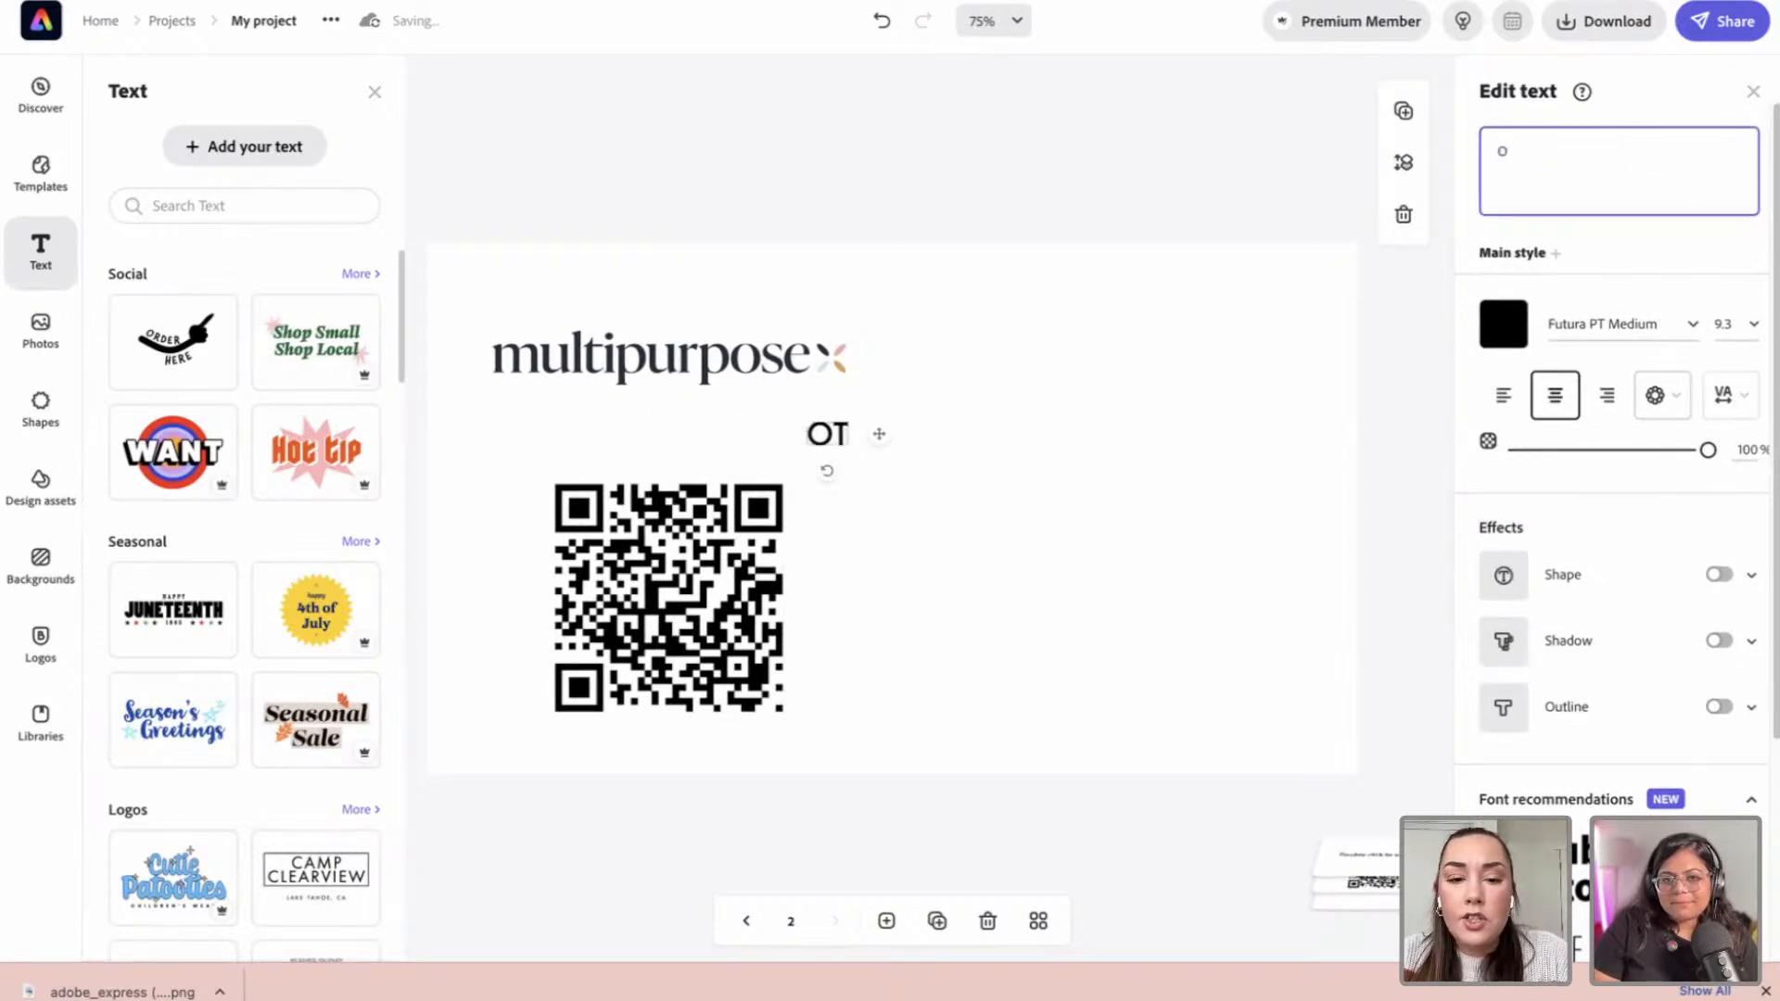
pyautogui.write('tt')
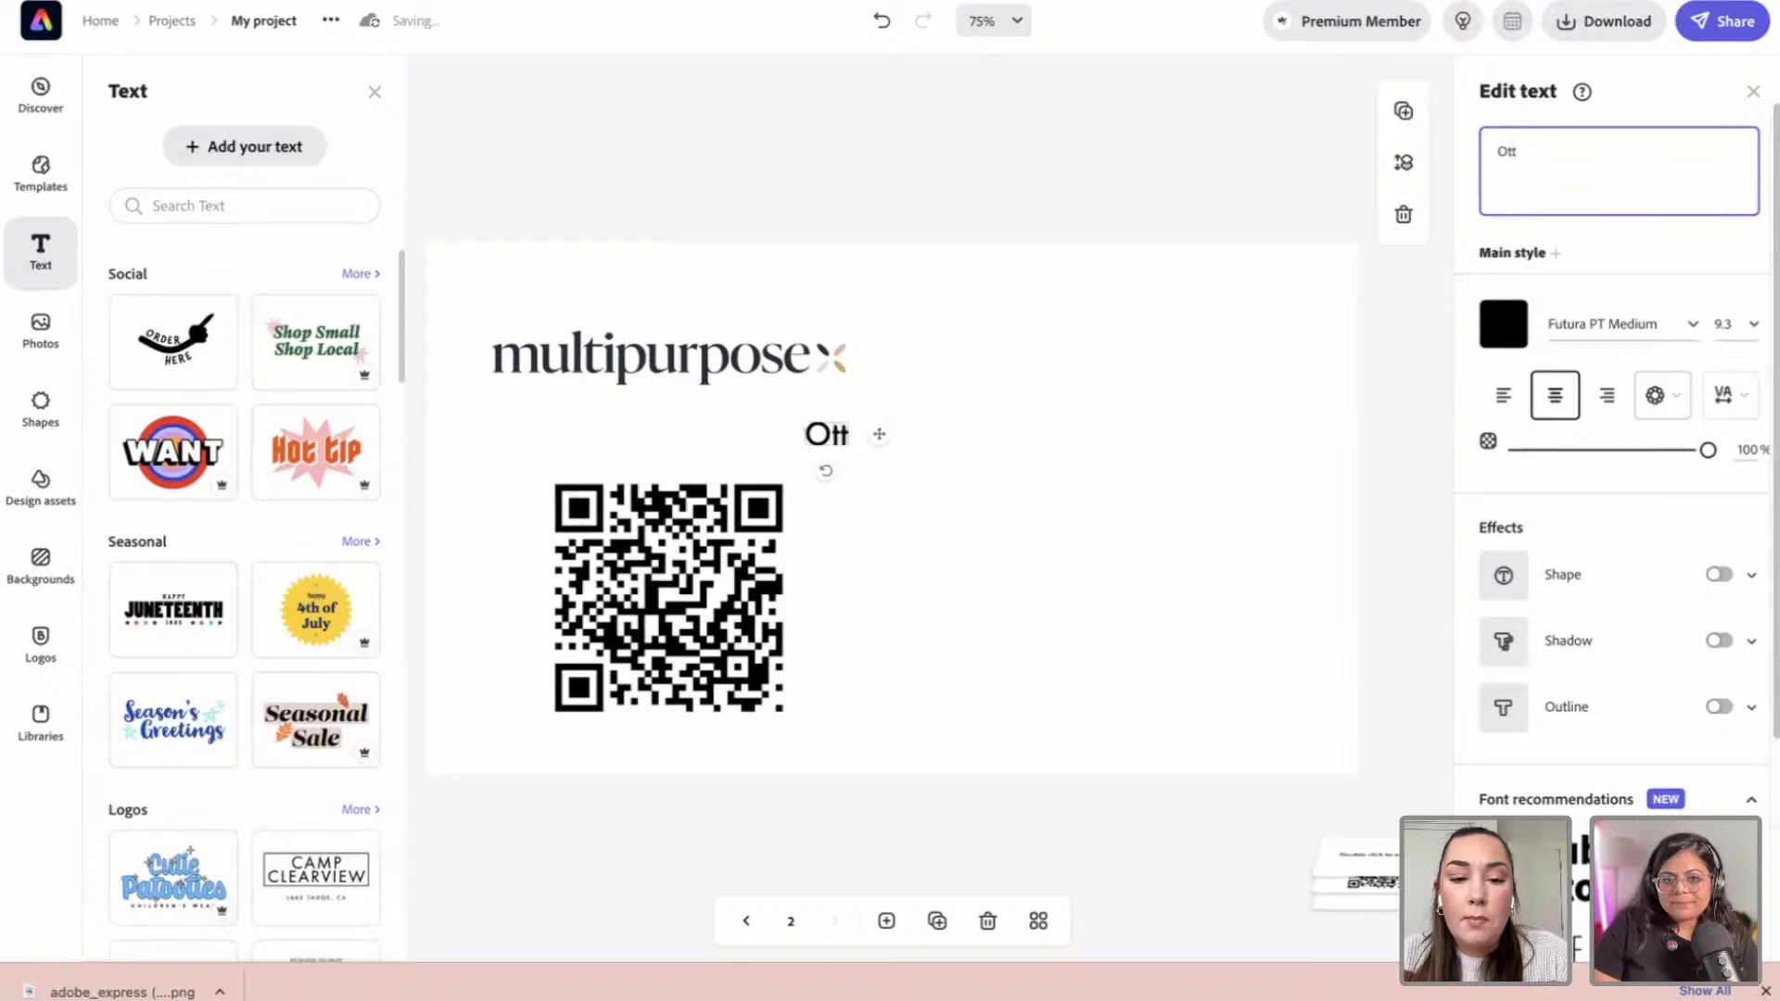
pyautogui.write("awa's #1 Clean Team!")
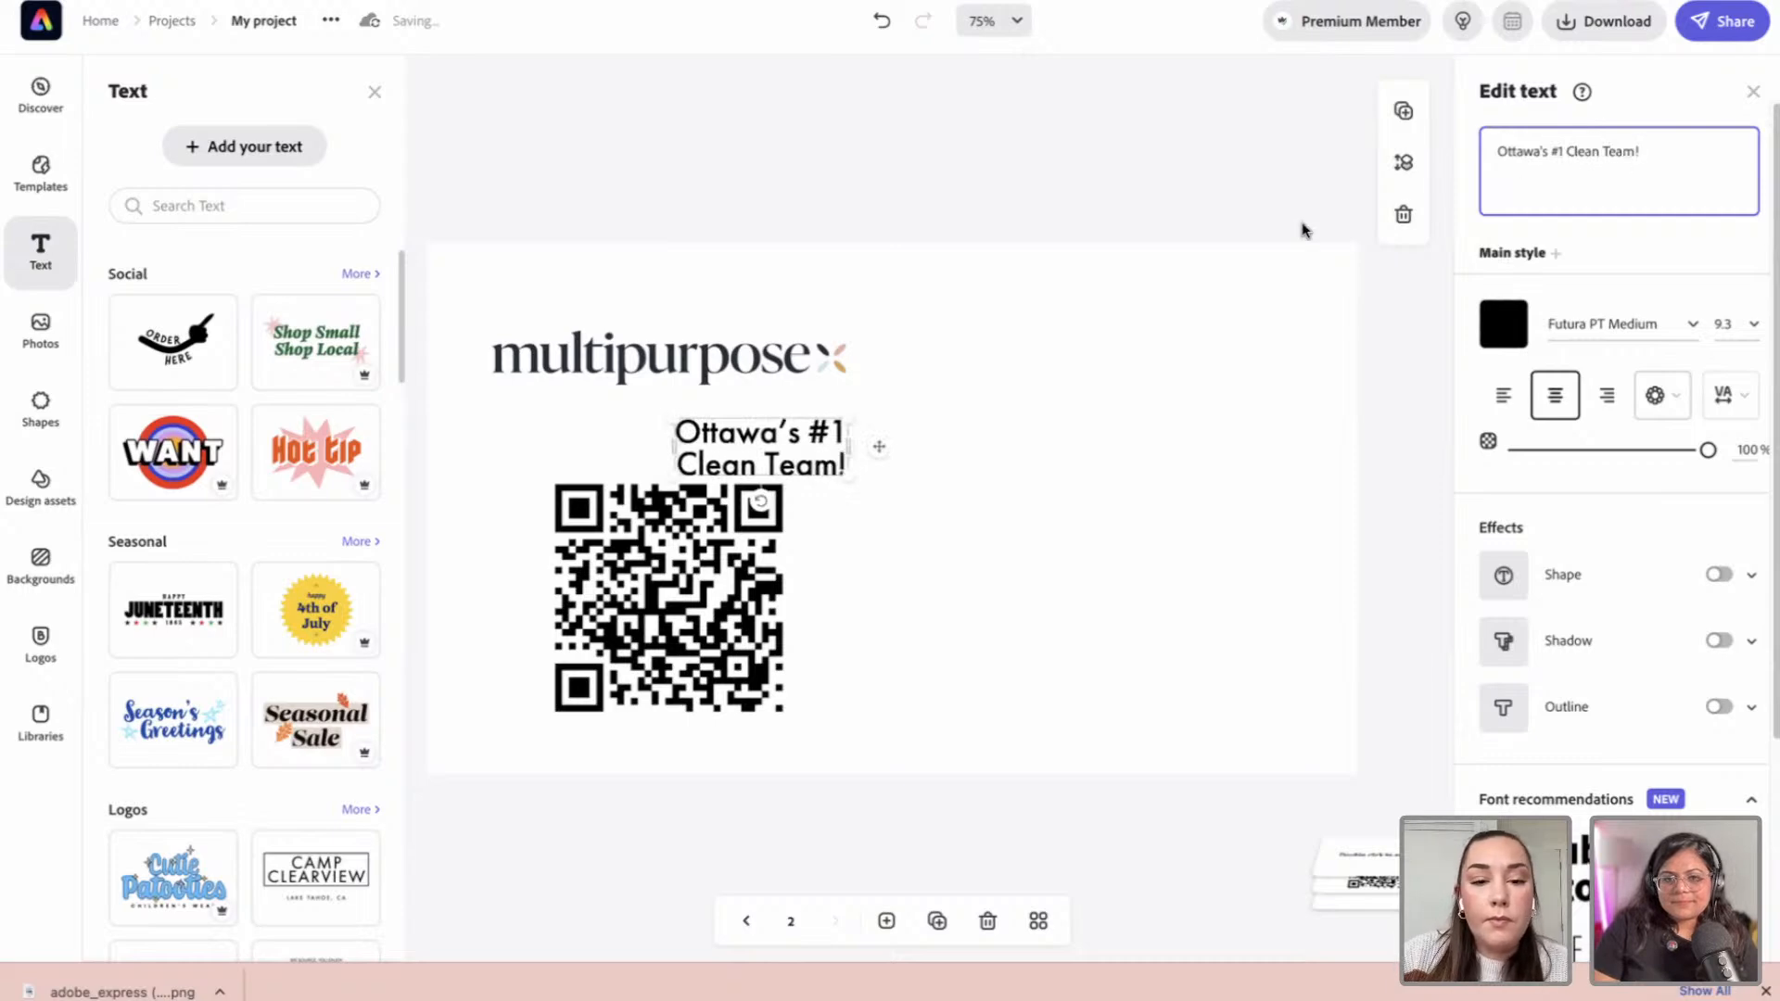
pyautogui.moveTo(1149, 429); pyautogui.dragTo(846, 423)
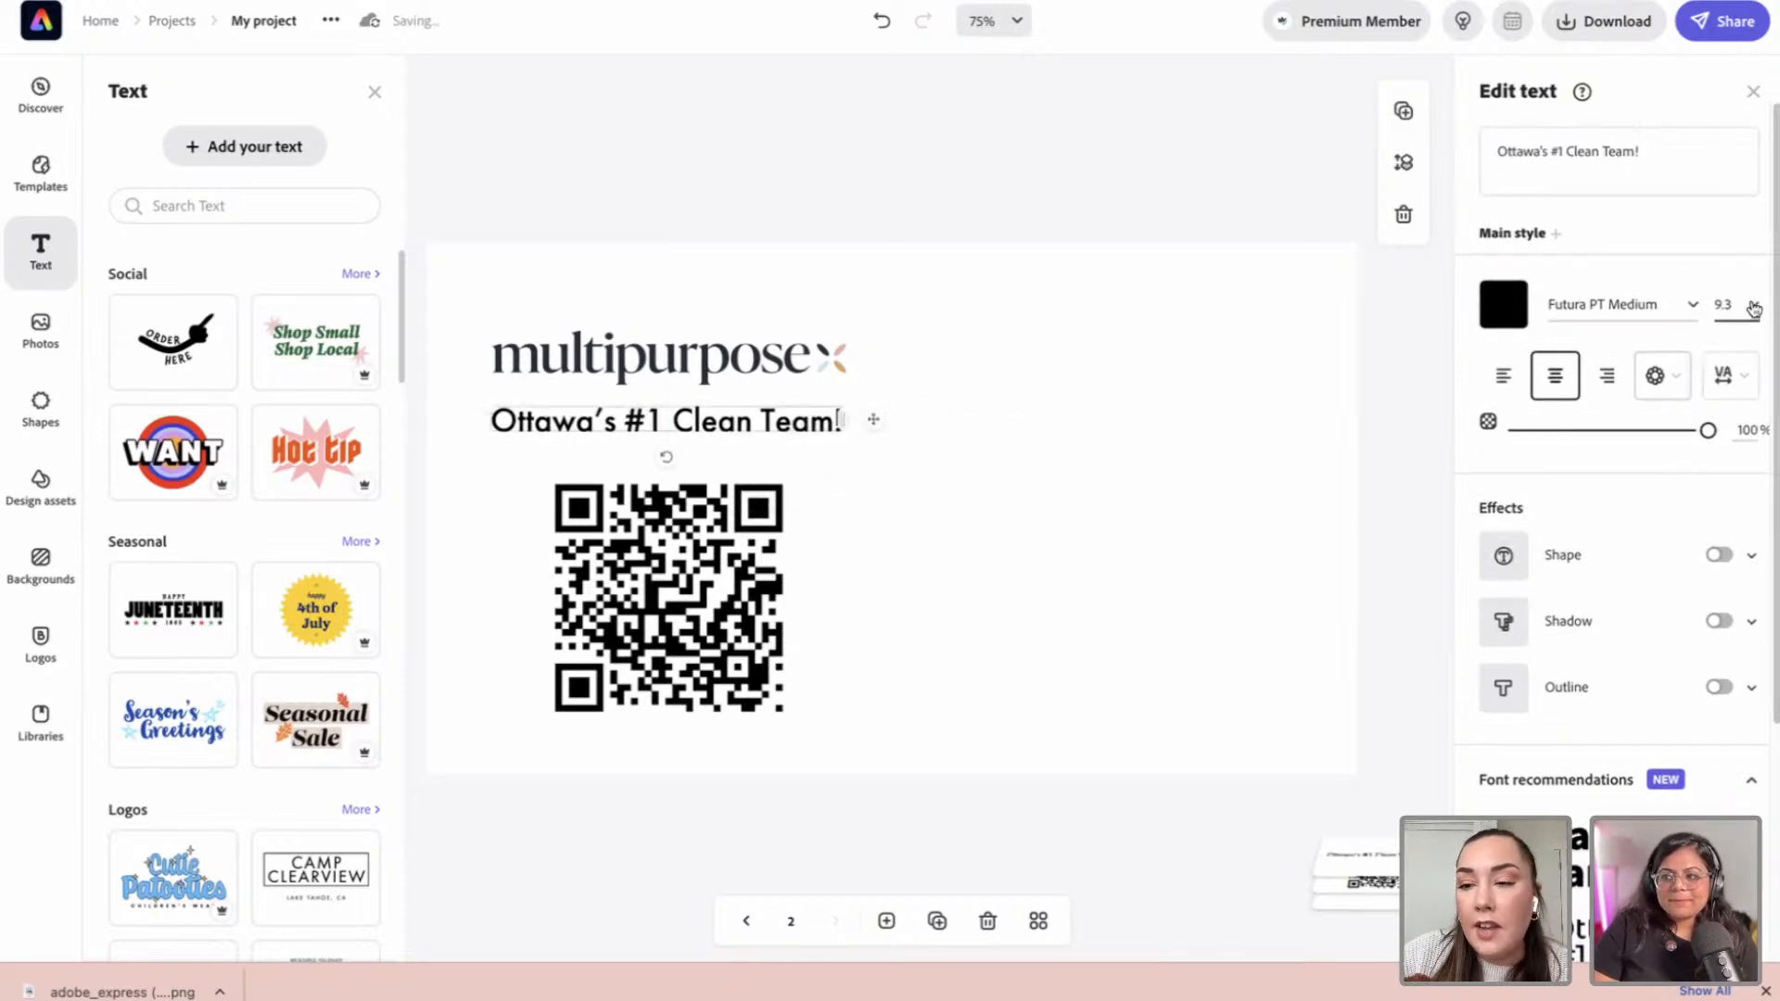
pyautogui.click(1626, 304)
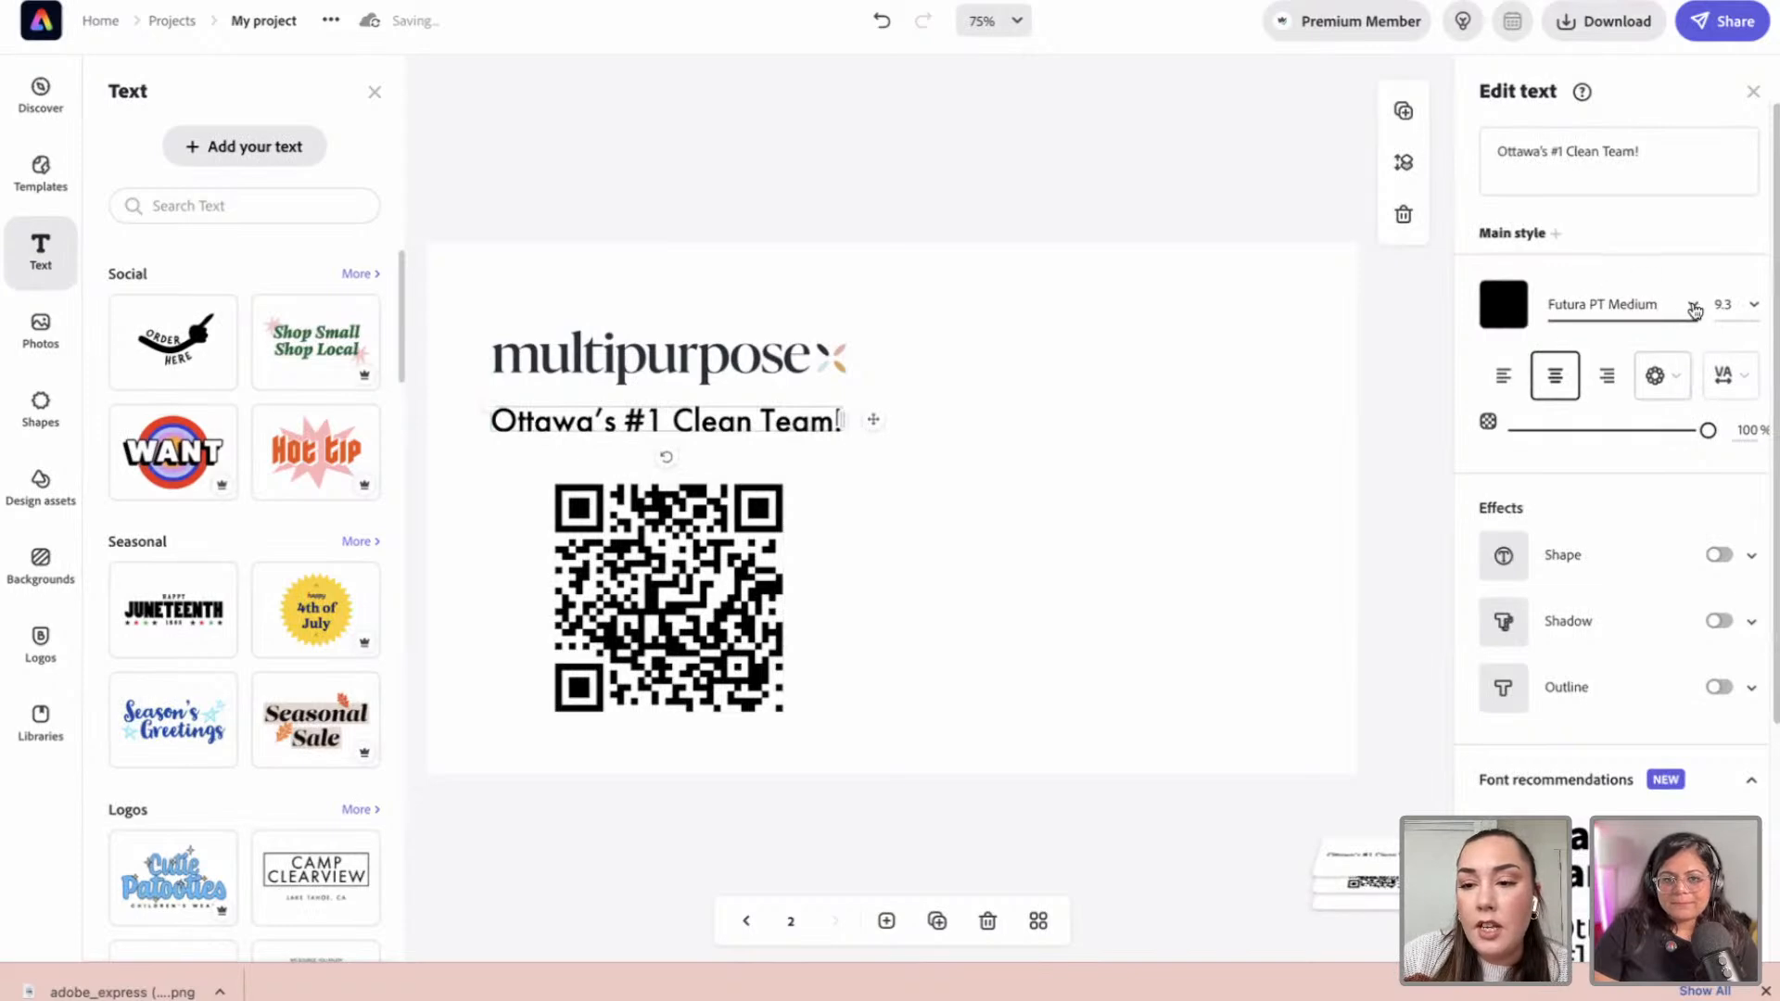
pyautogui.click(1428, 399)
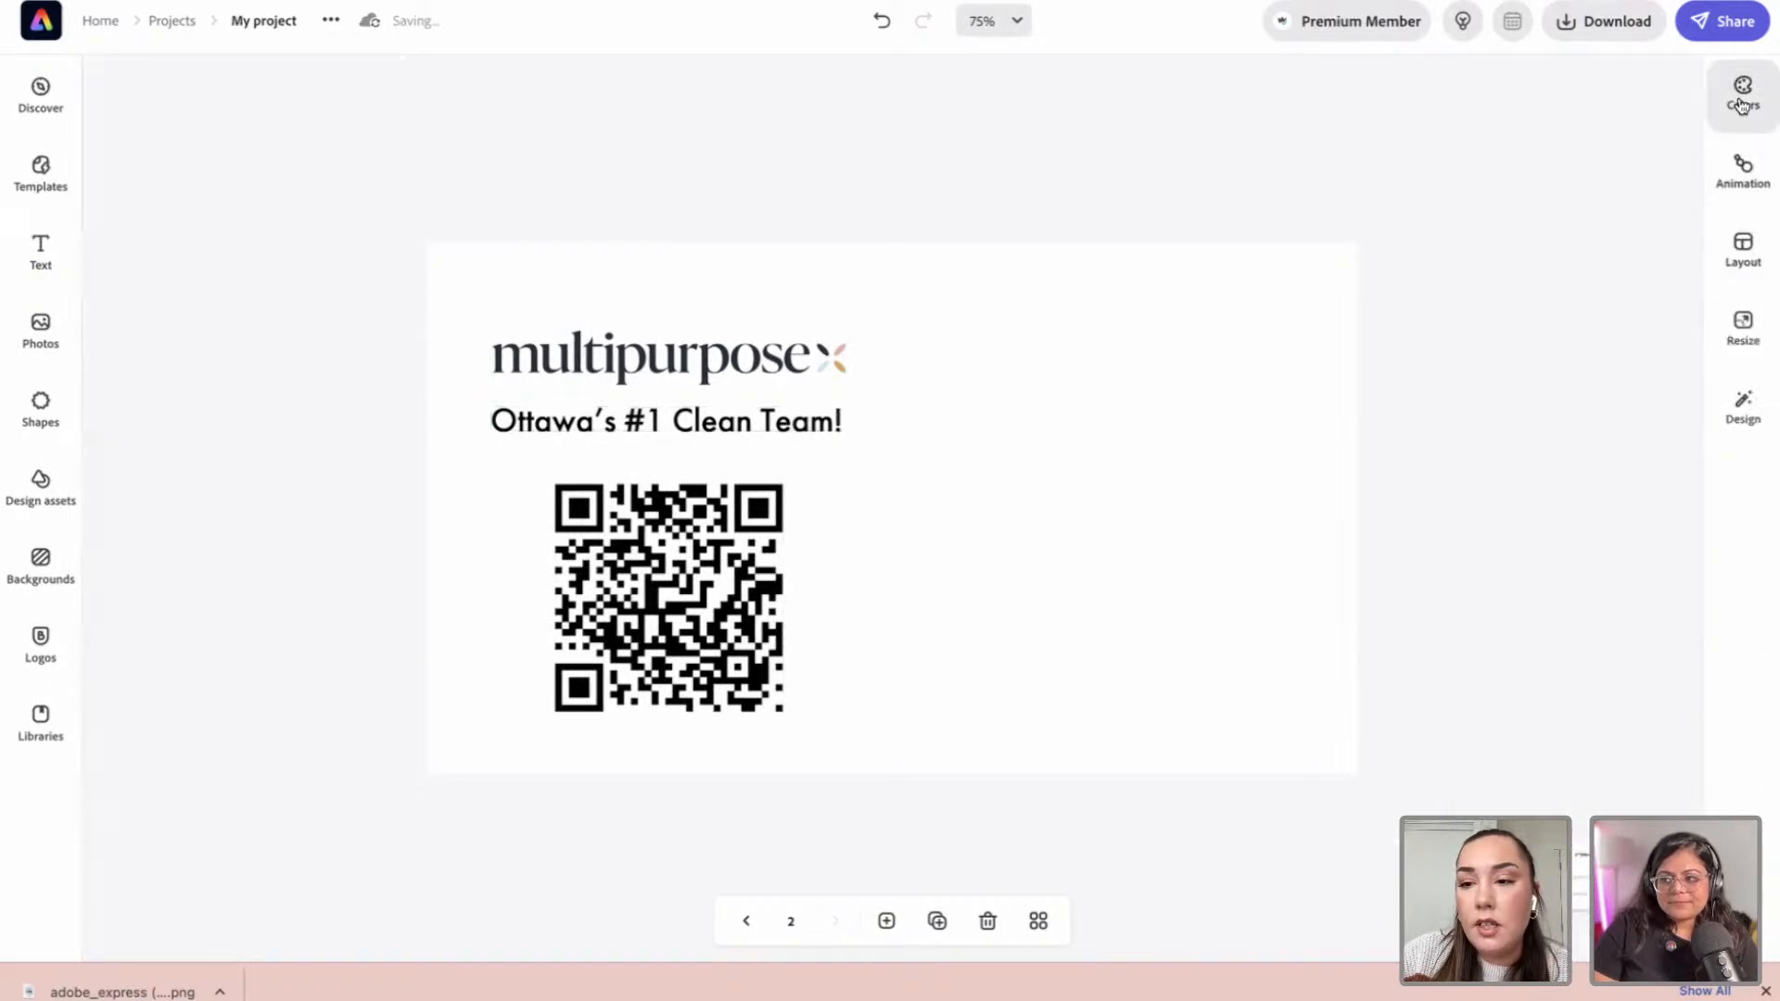
pyautogui.click(687, 428)
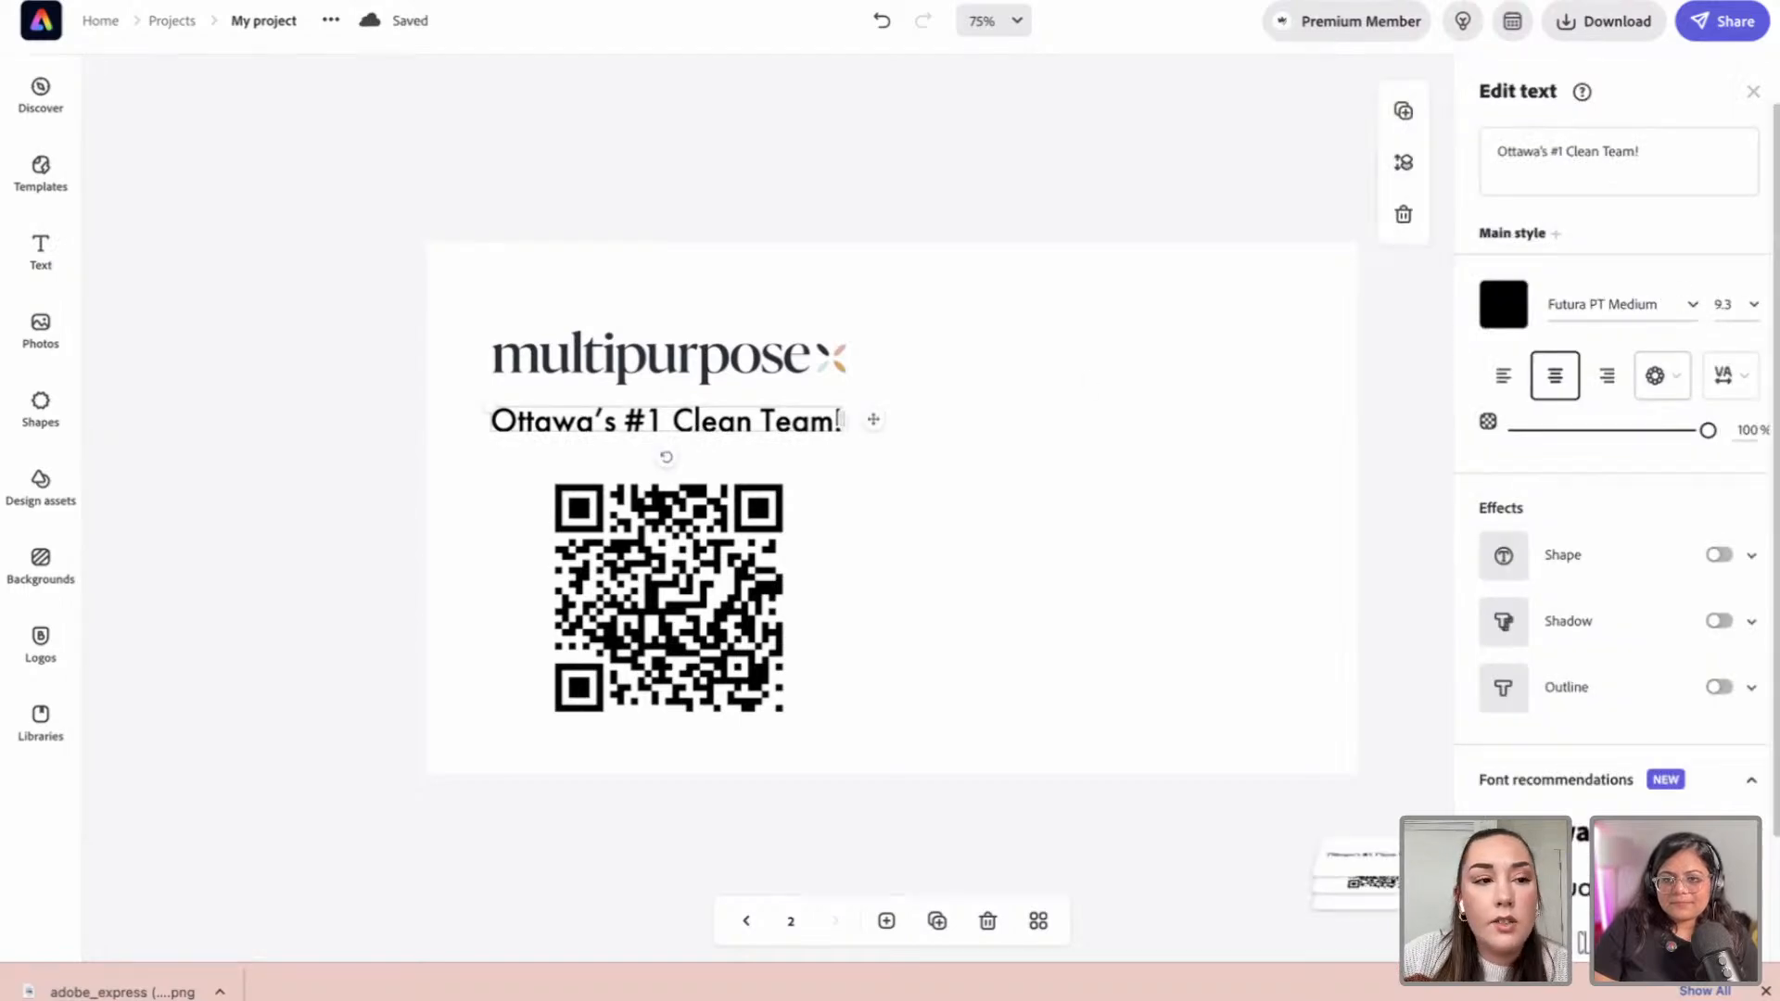
pyautogui.press('super+r')
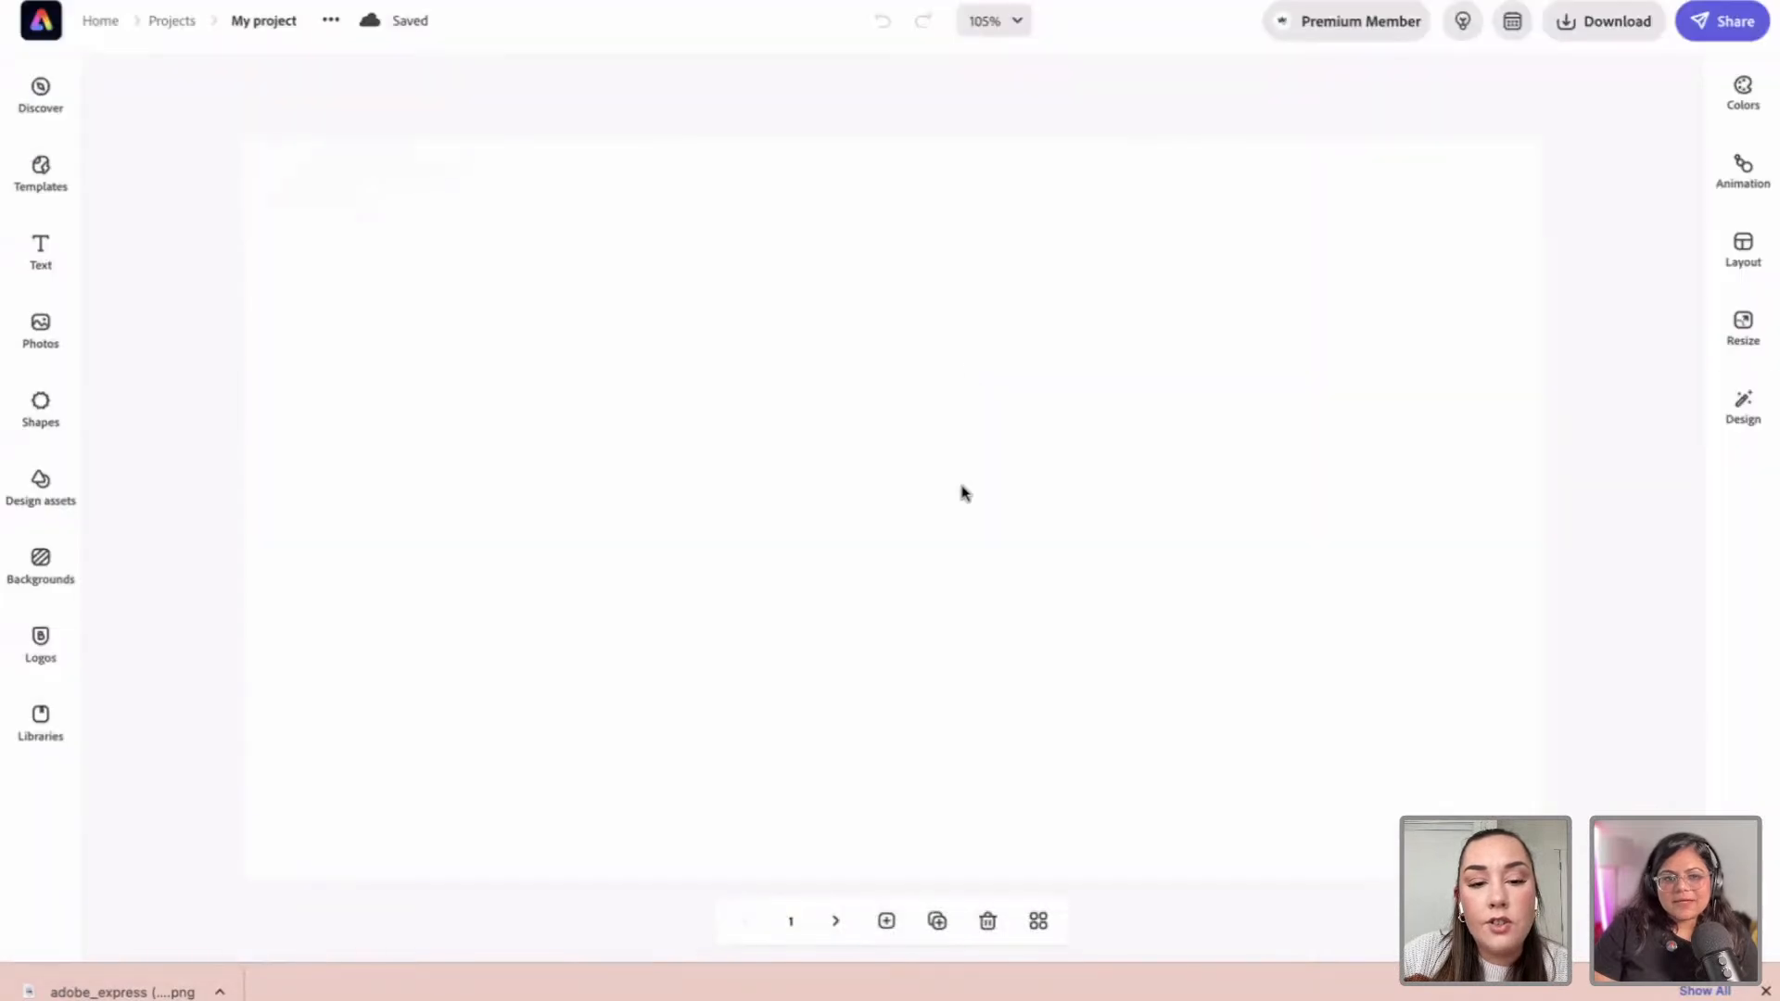
# Step: On page 2, delete the old QR code image
pyautogui.click(833, 923)
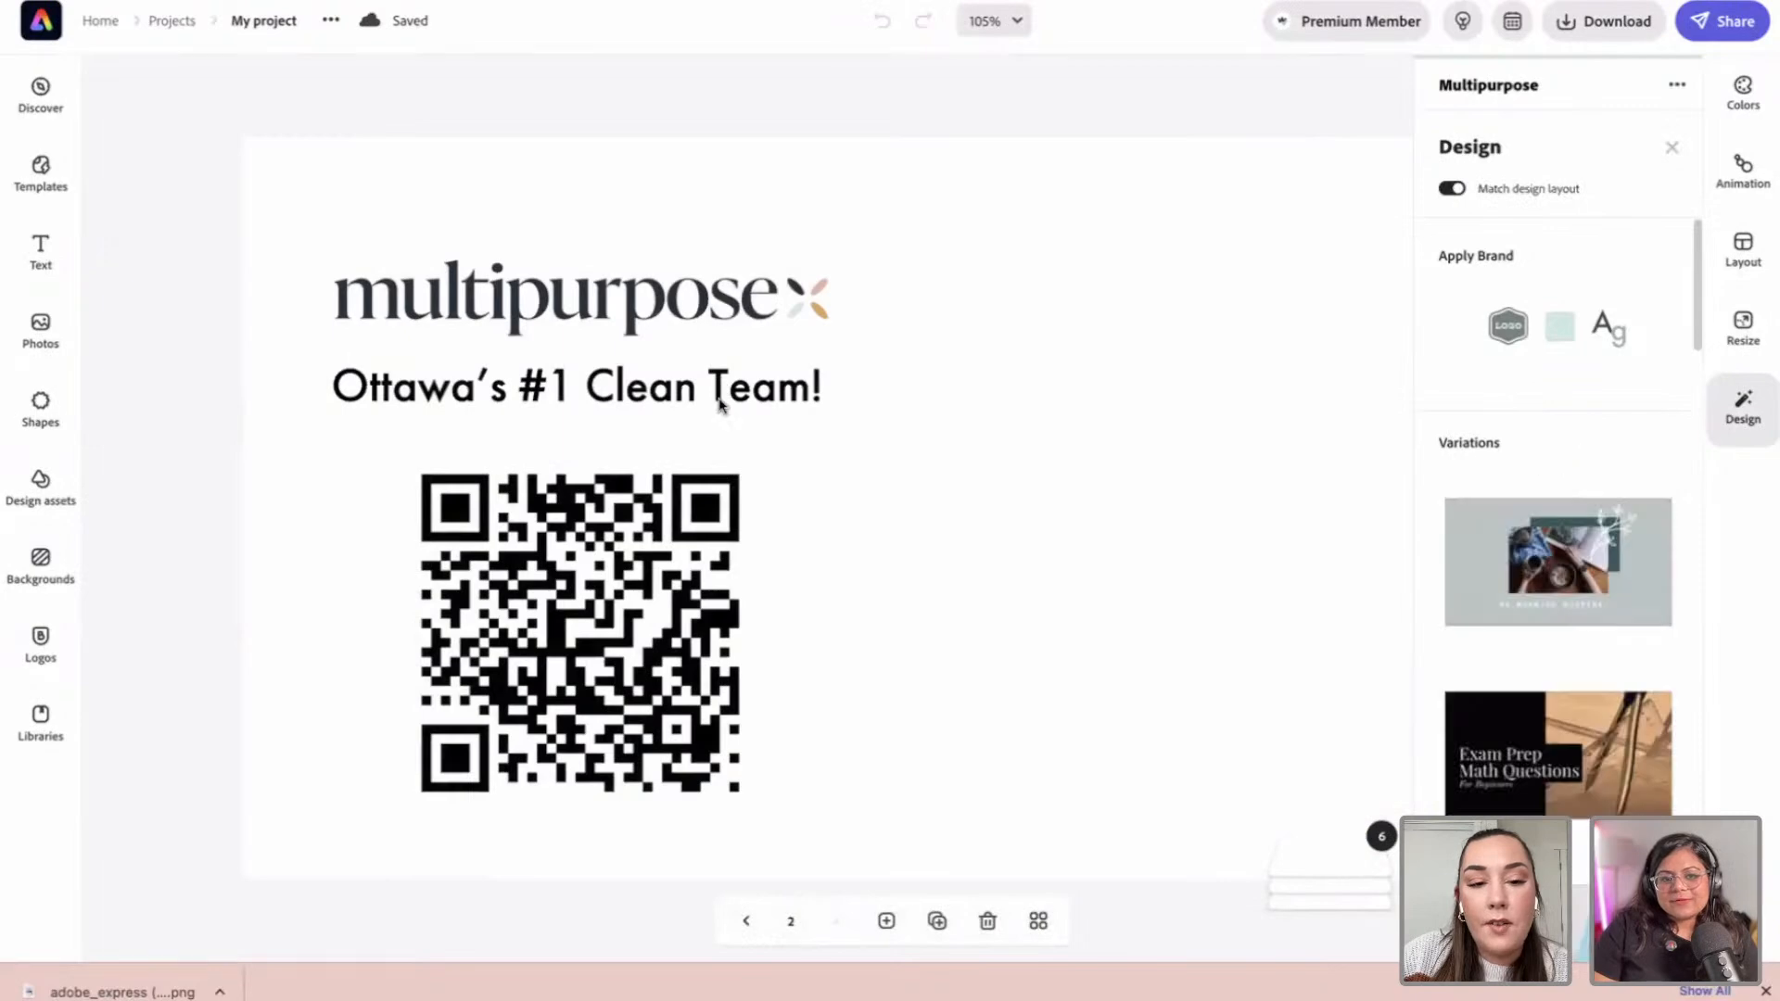
pyautogui.click(719, 405)
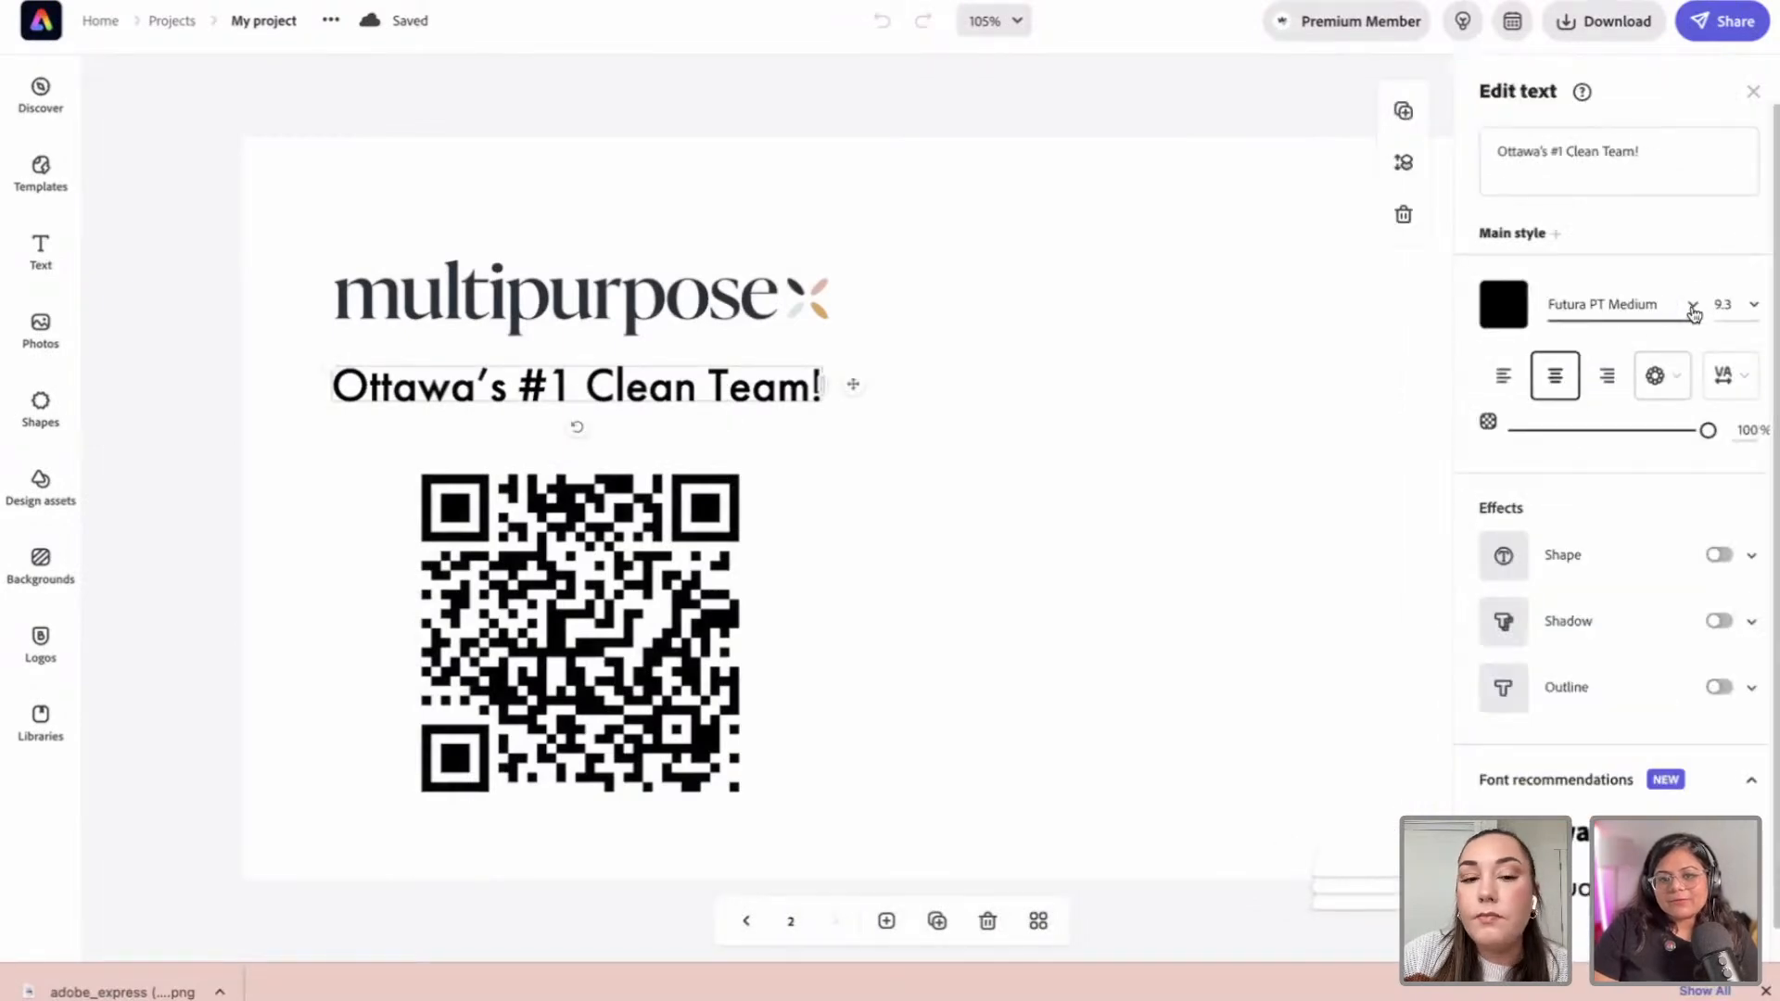
pyautogui.click(586, 629)
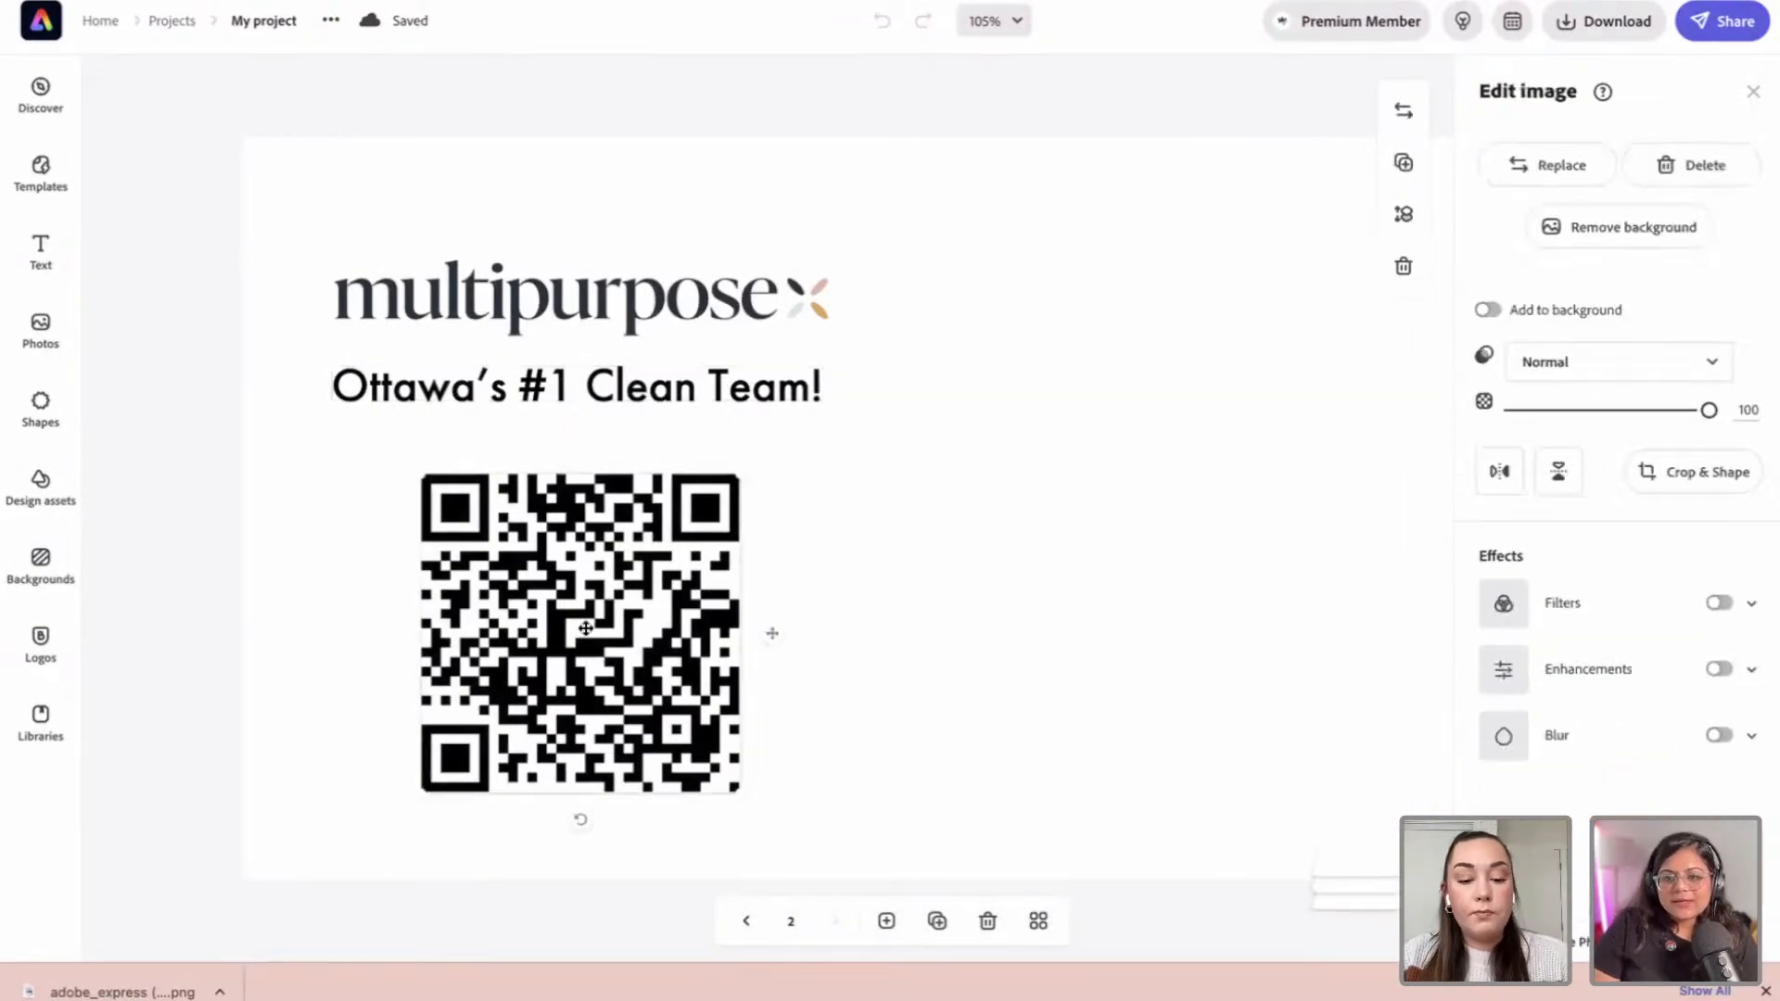
pyautogui.press('Delete')
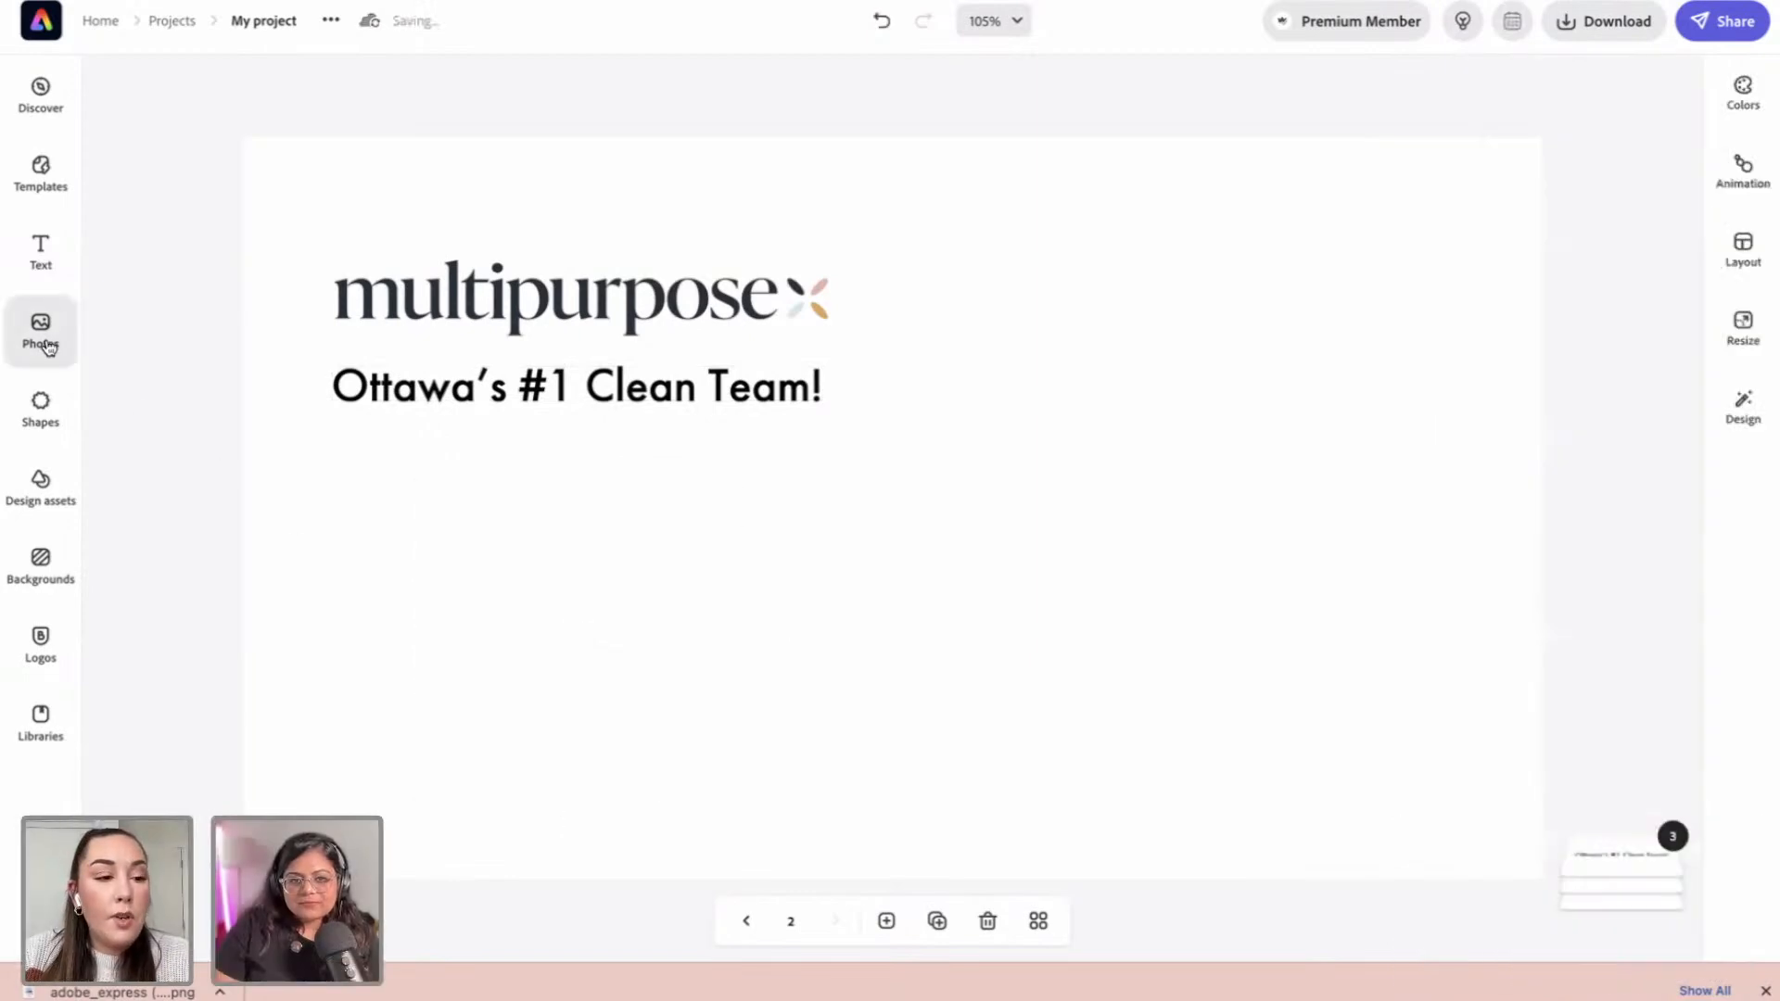
# Step: Upload adobe_express (7).png, shrink it, and place it below the heading
pyautogui.click(45, 343)
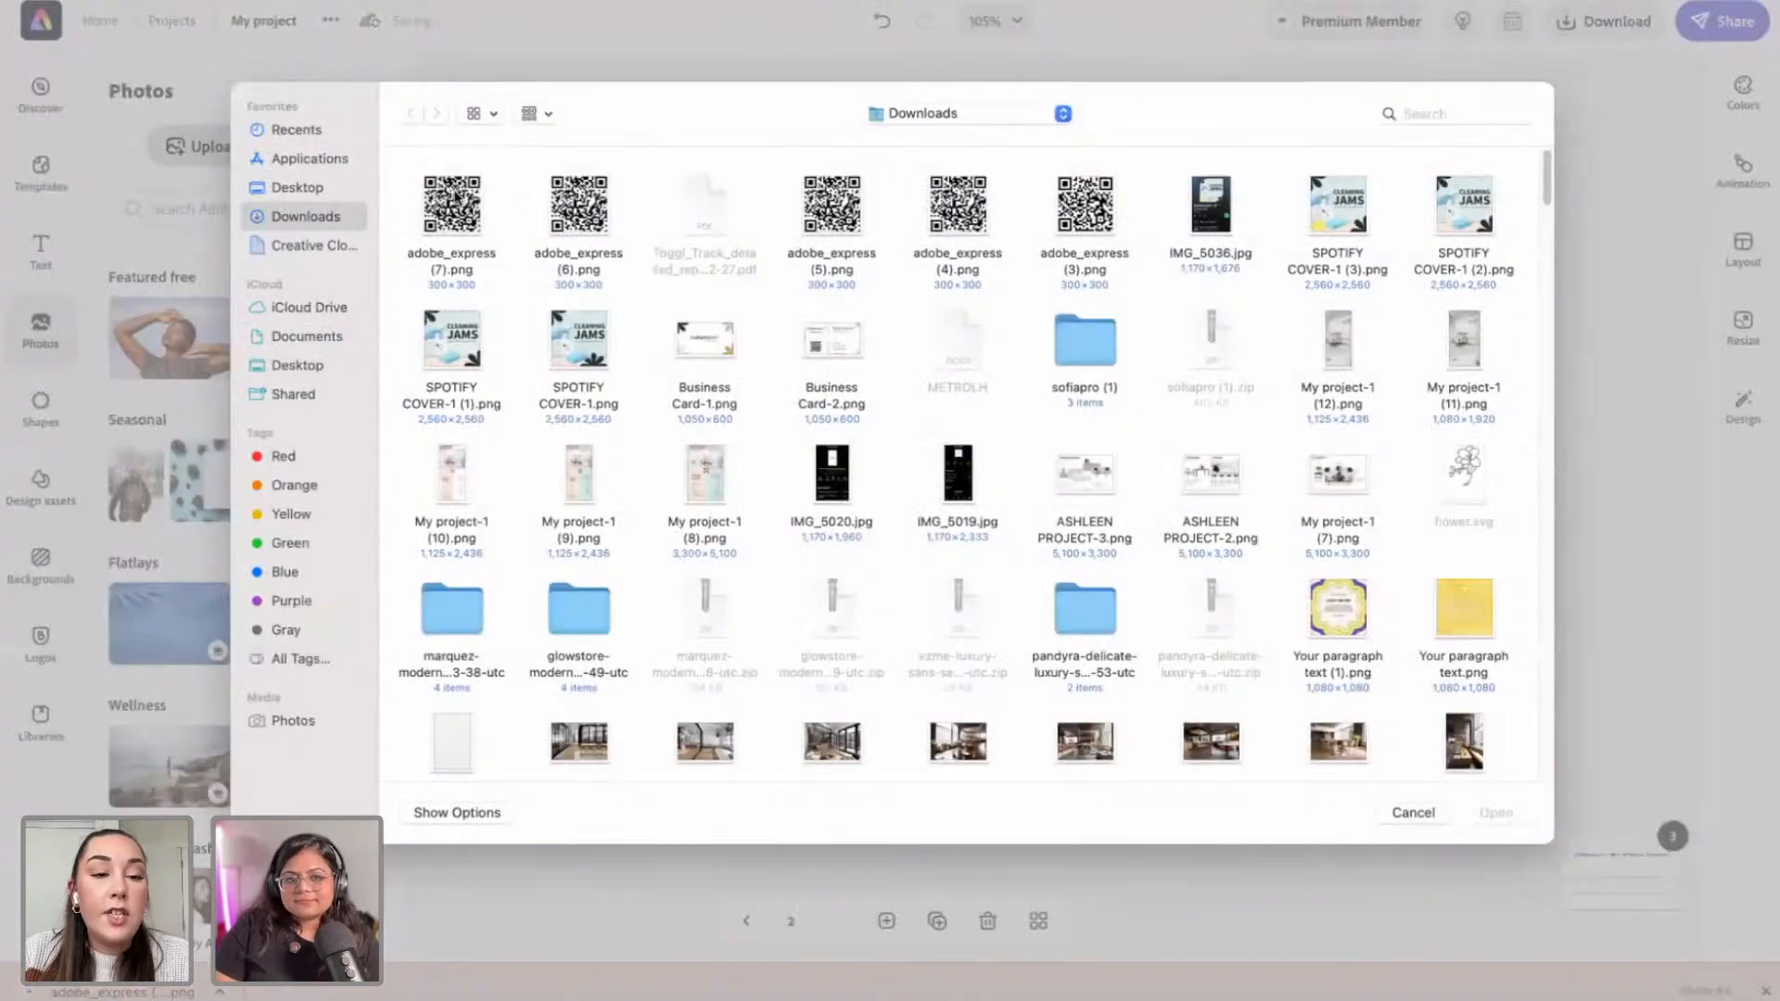
pyautogui.click(454, 199)
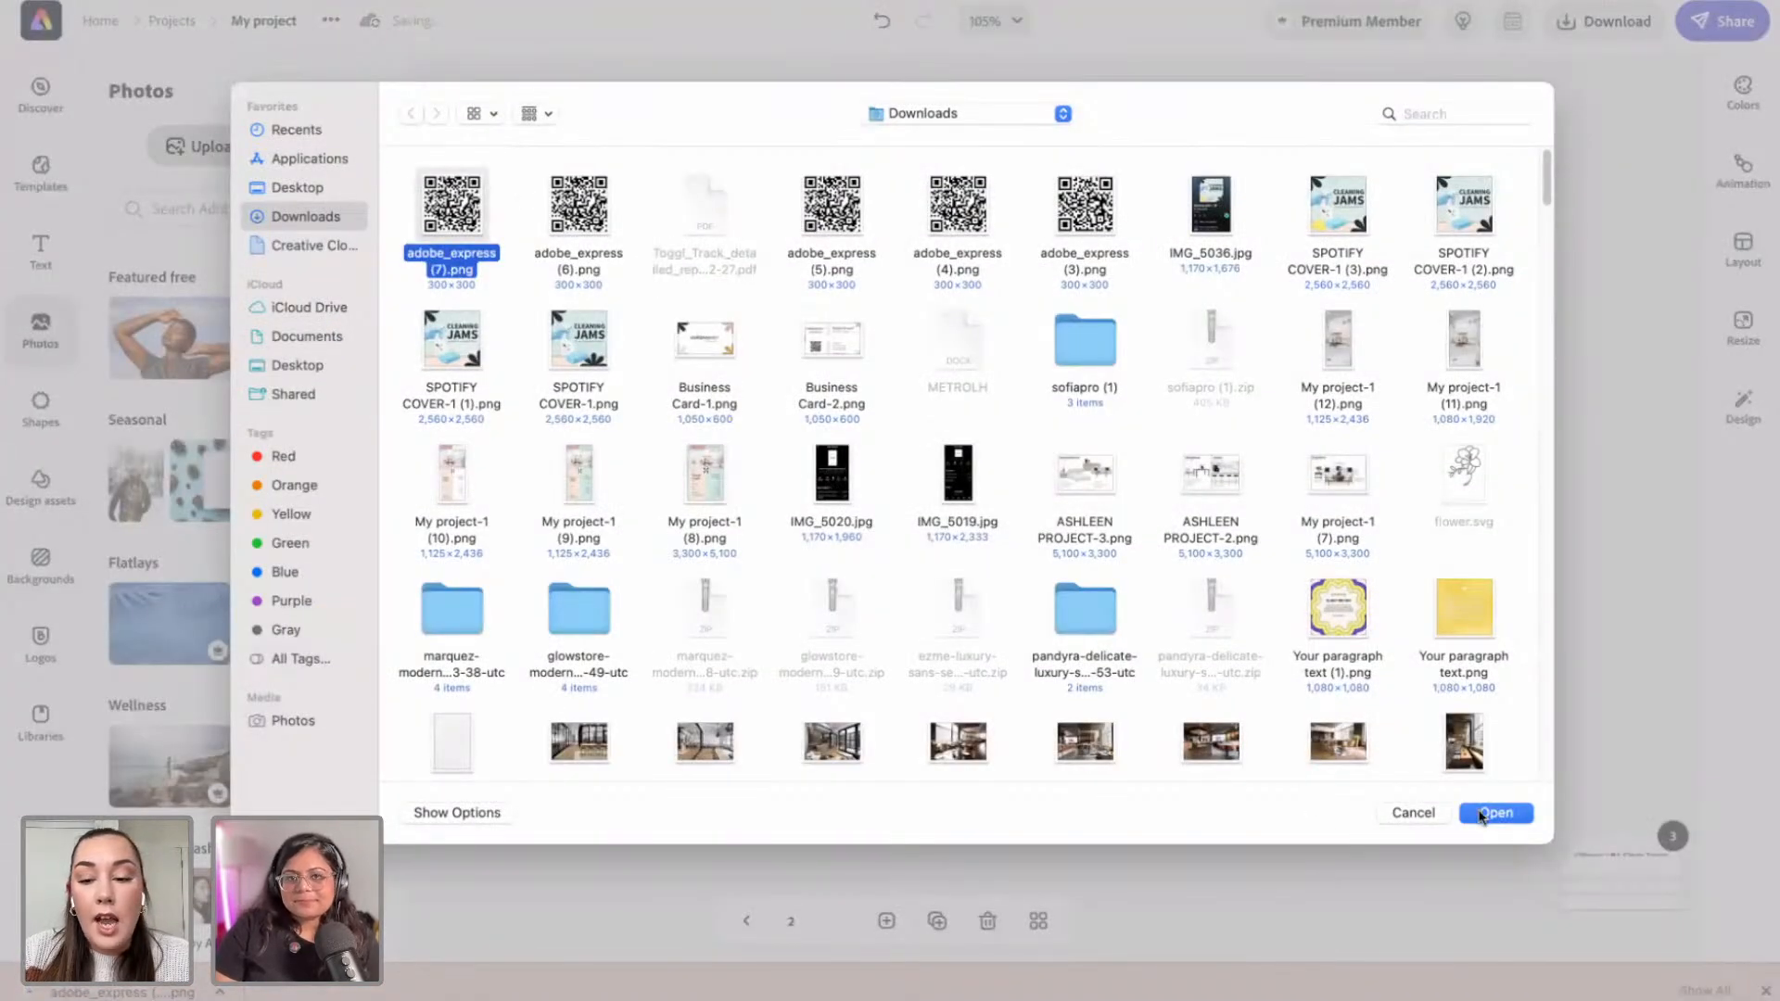
pyautogui.click(1480, 814)
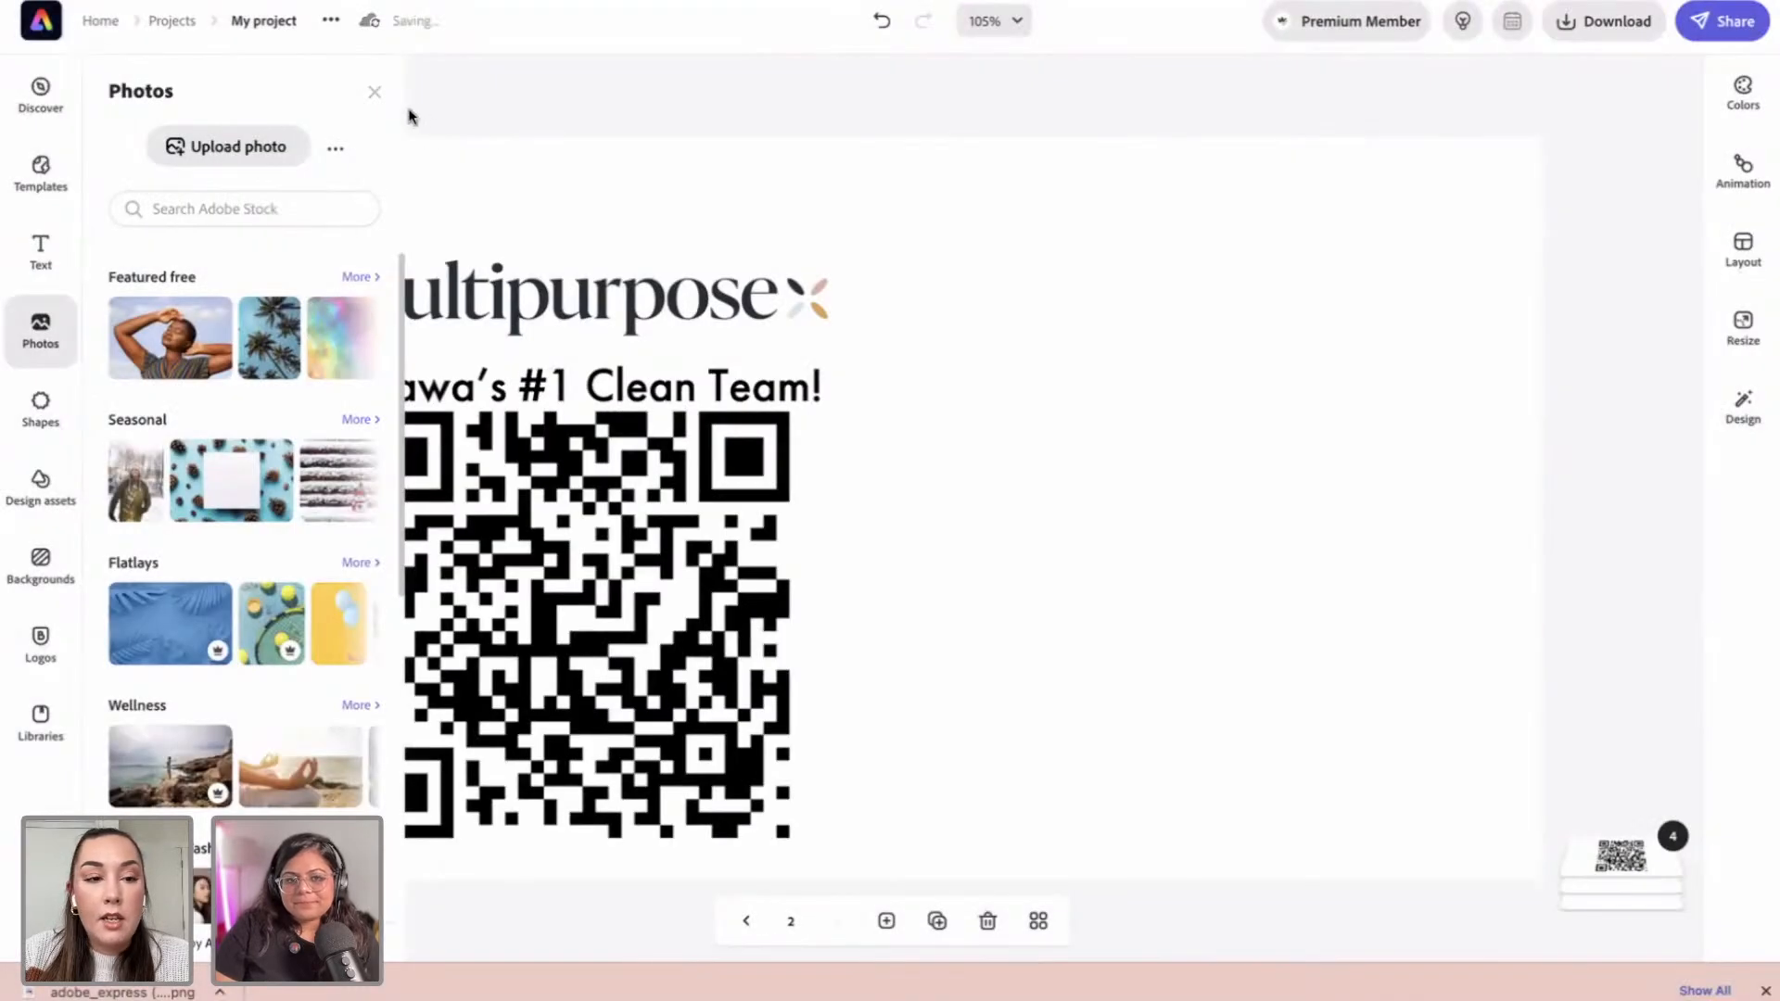
pyautogui.click(375, 94)
pyautogui.click(771, 466)
pyautogui.moveTo(785, 421); pyautogui.dragTo(644, 553)
pyautogui.moveTo(477, 679); pyautogui.dragTo(553, 626)
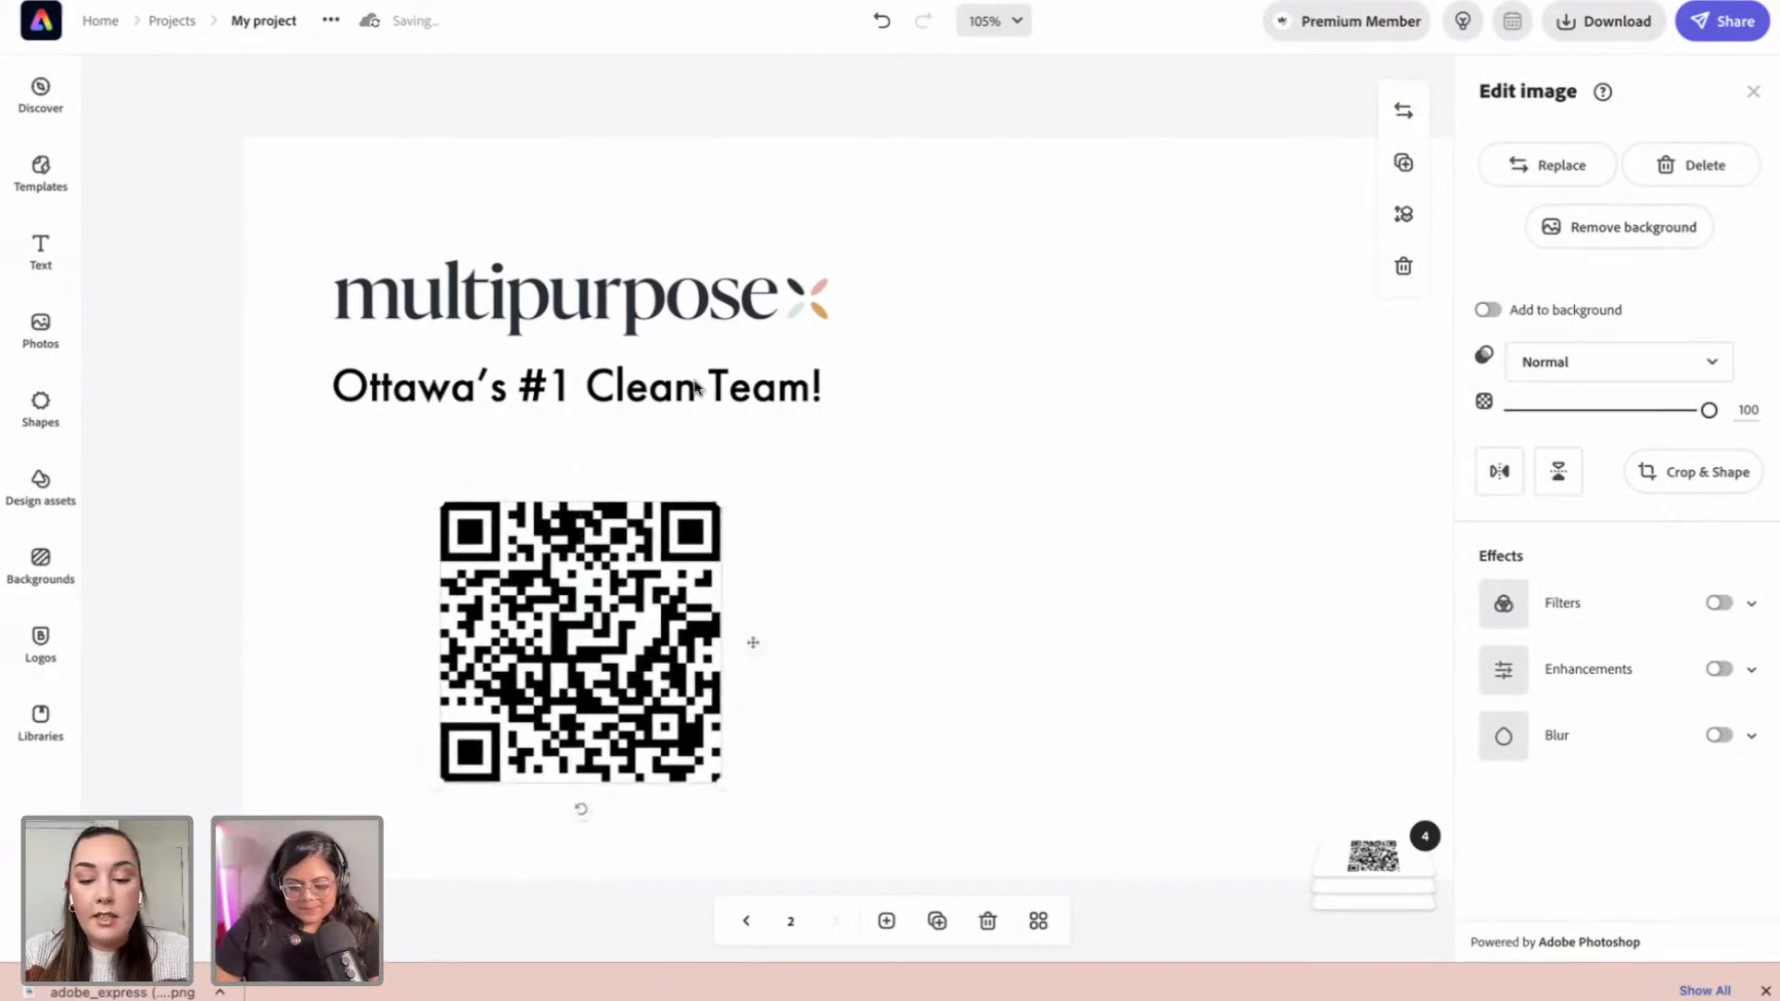
pyautogui.hotkey('ctrl', '-')
# Step: Shrink the tagline slightly and set its font to Sofia Pro Regular
pyautogui.click(751, 422)
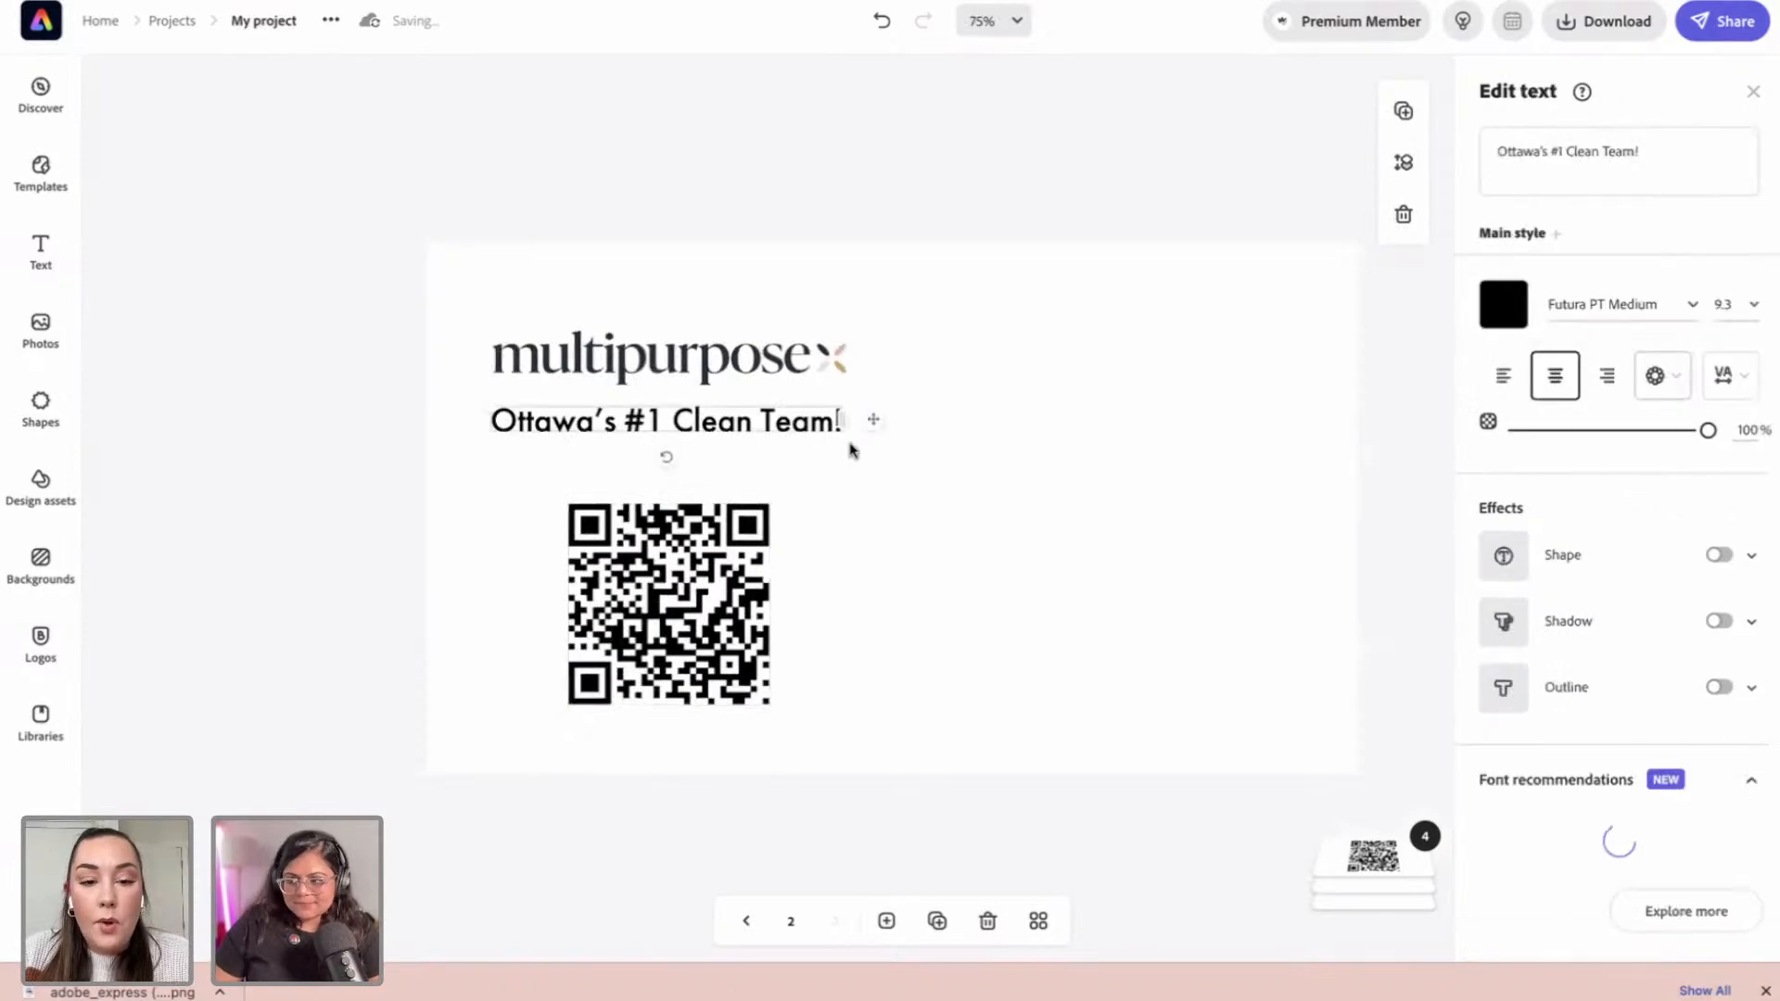
pyautogui.moveTo(486, 398); pyautogui.dragTo(568, 409)
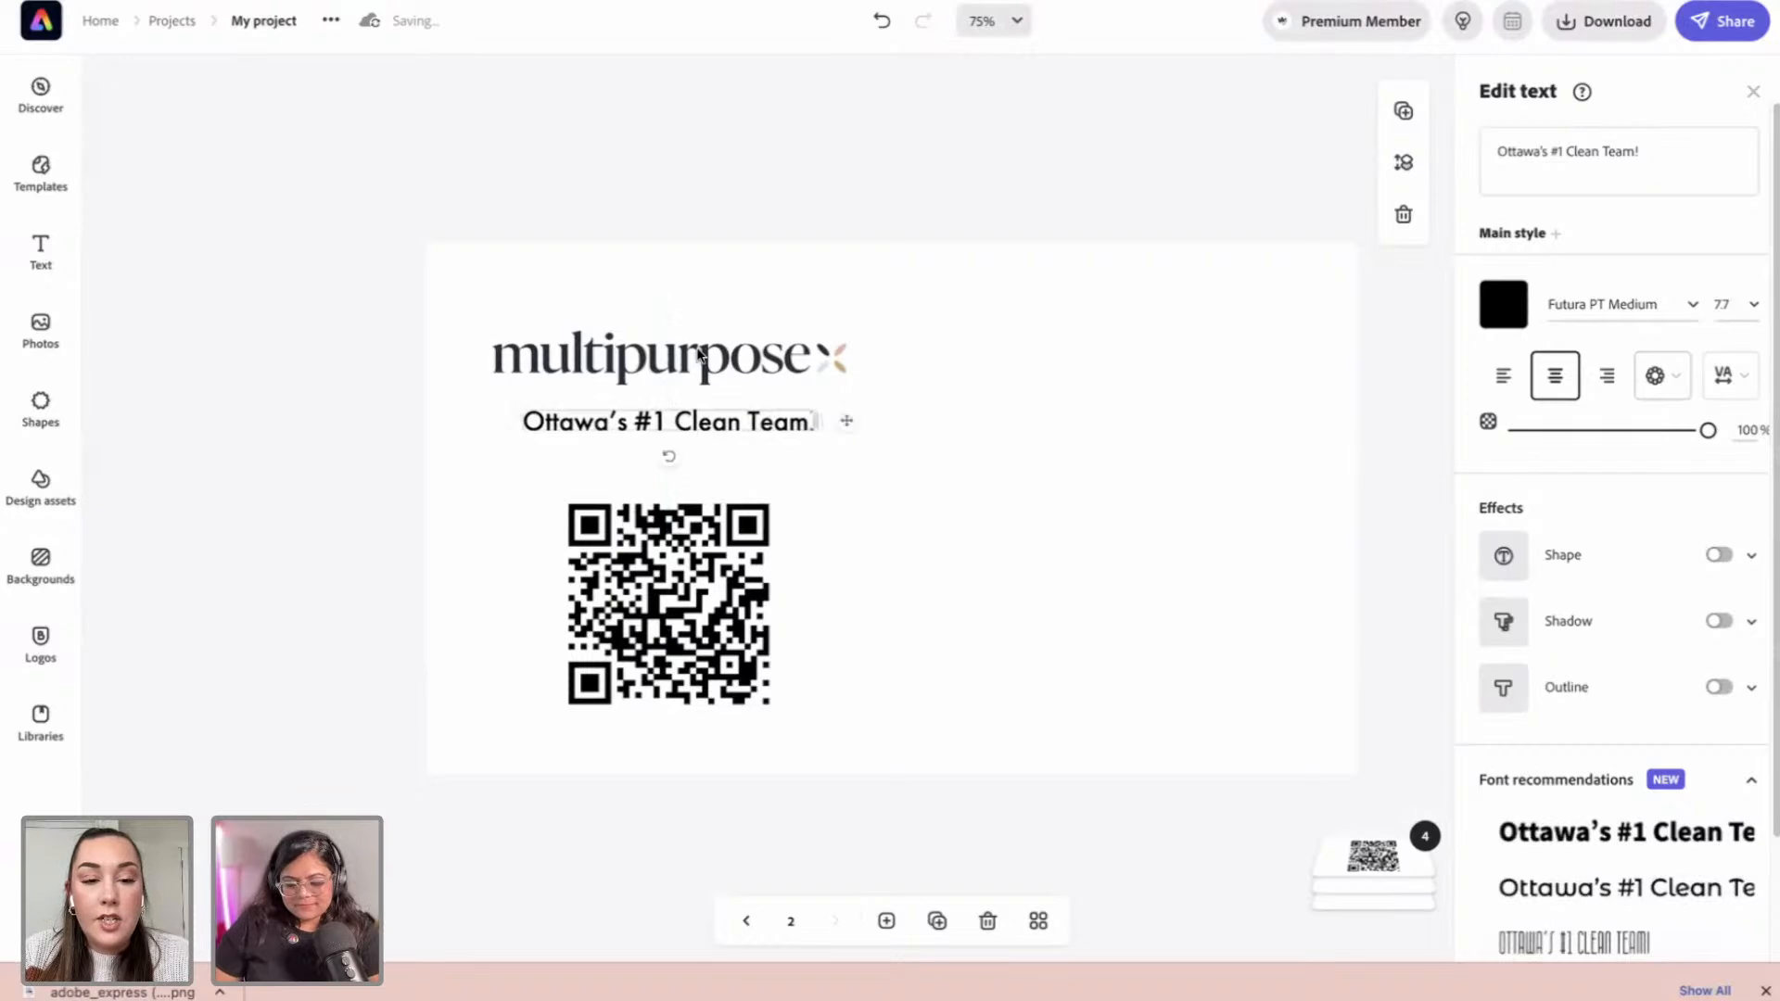
pyautogui.click(1688, 305)
pyautogui.write('sofia')
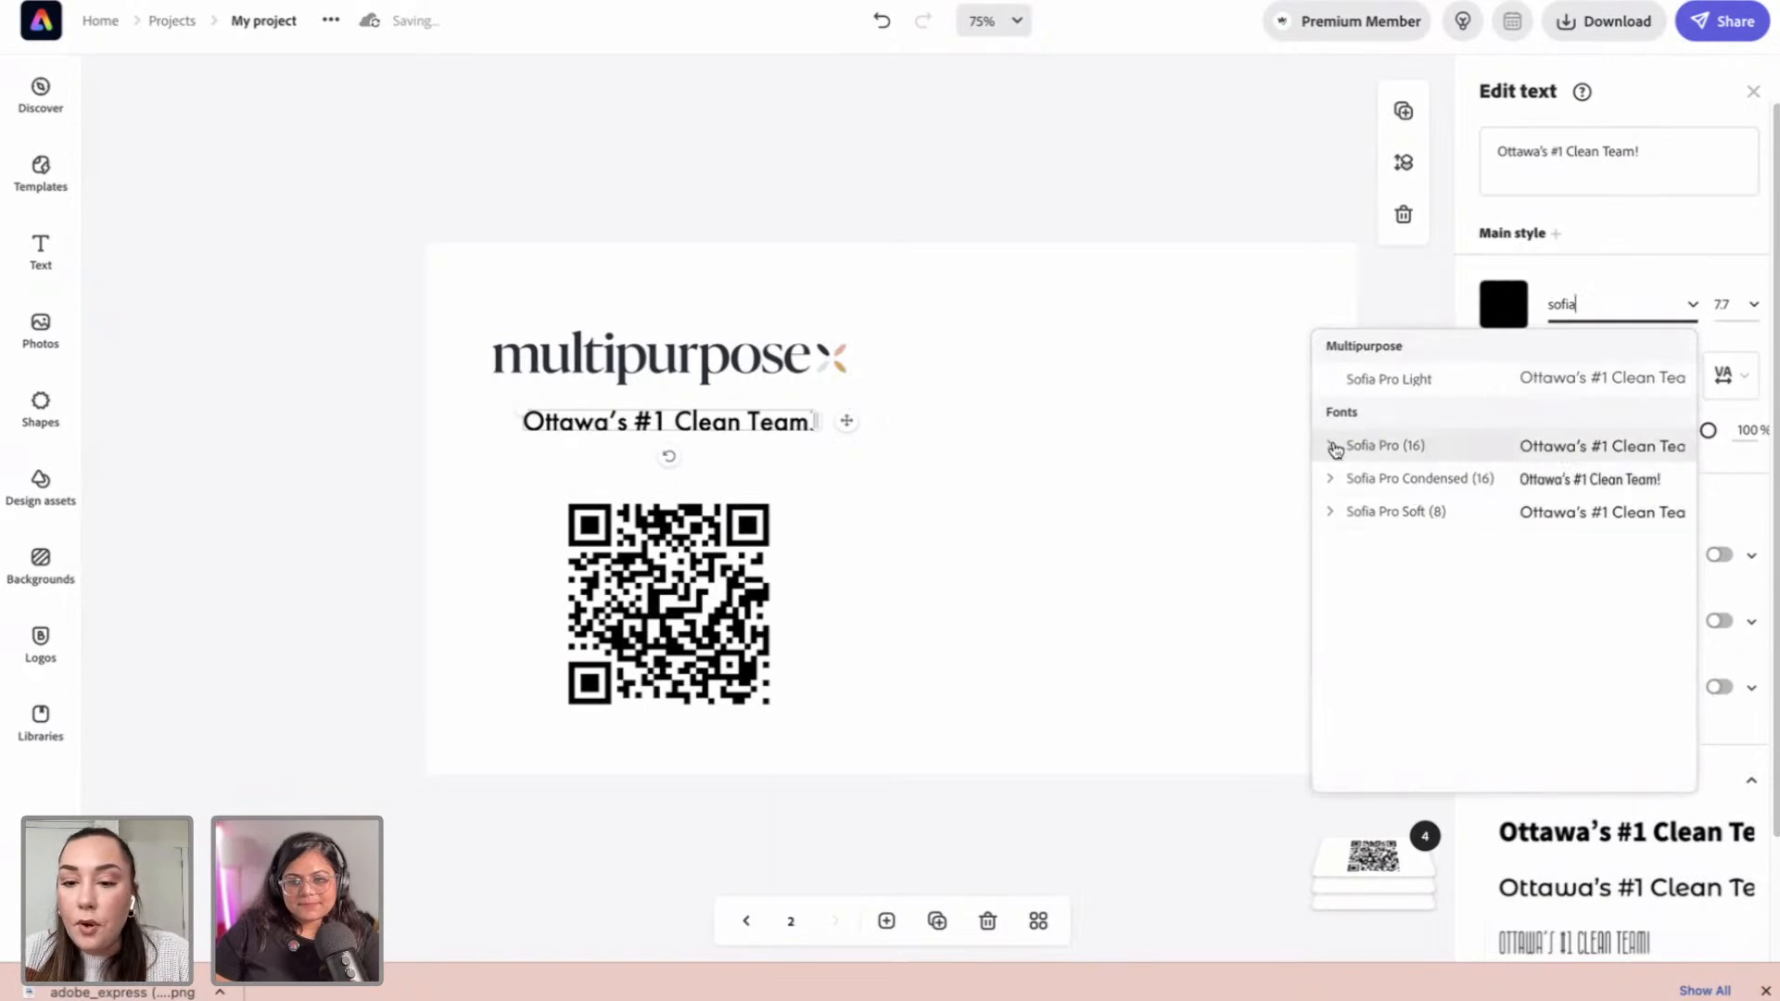
pyautogui.click(1332, 446)
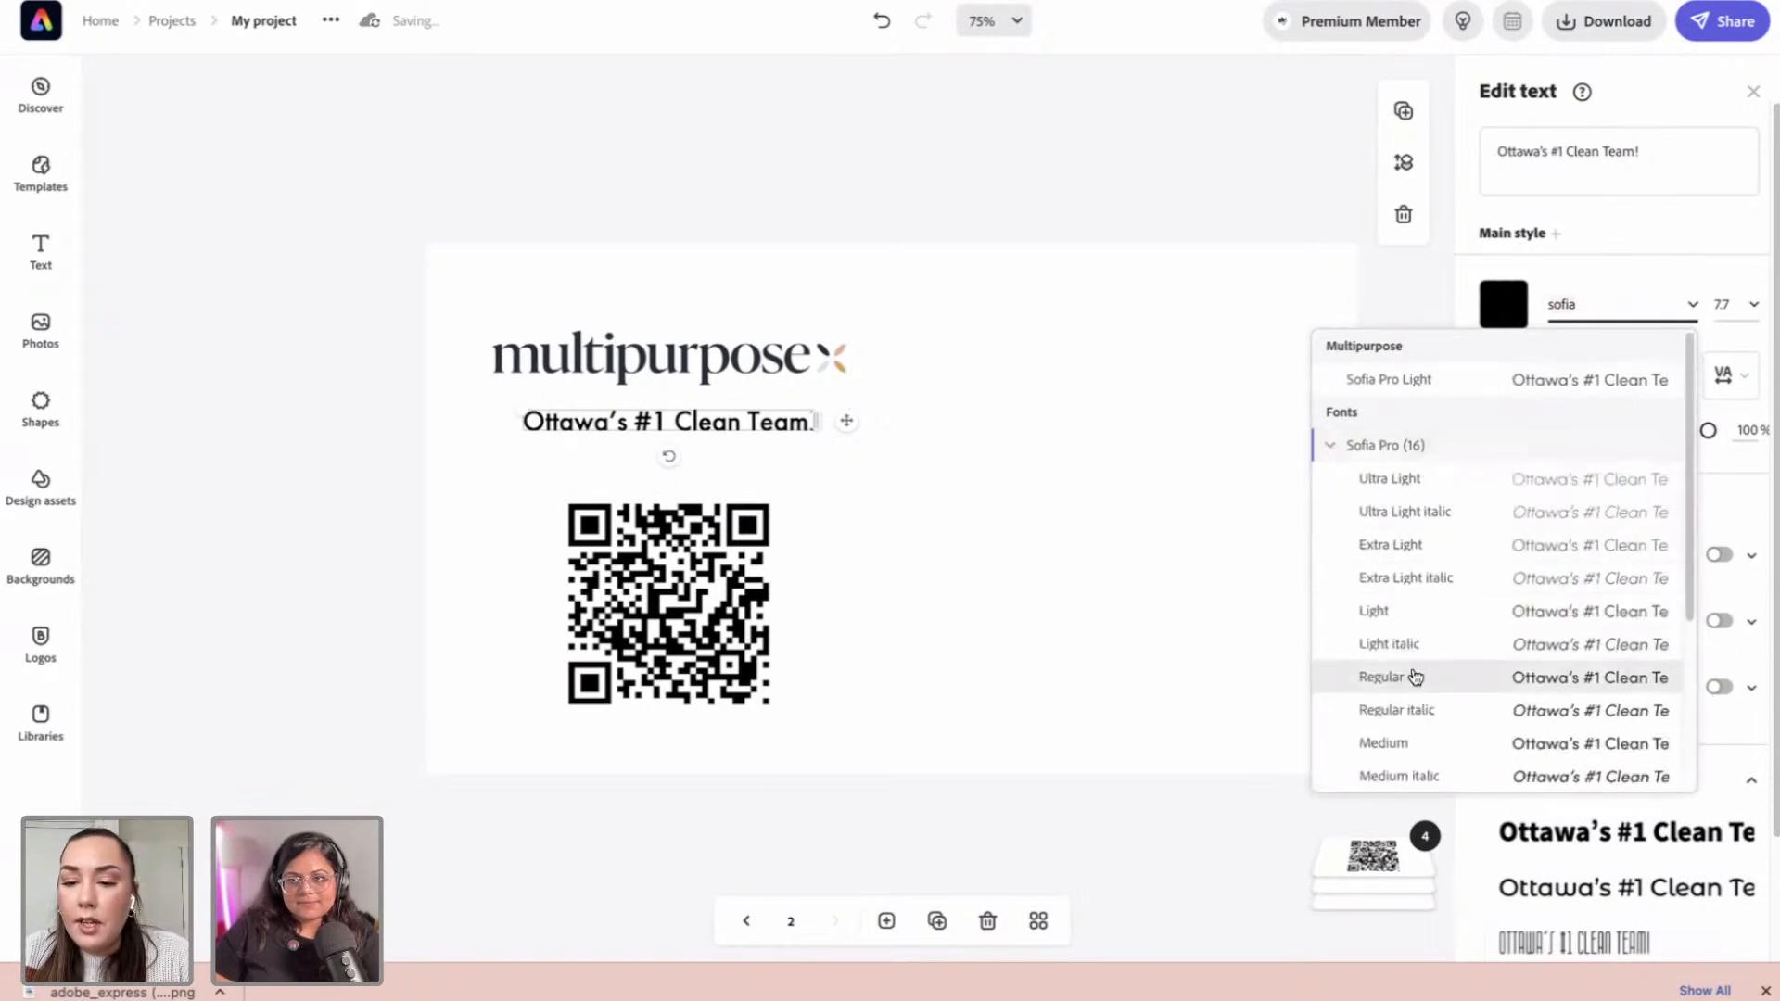
pyautogui.click(1386, 677)
pyautogui.moveTo(520, 412); pyautogui.dragTo(561, 414)
pyautogui.moveTo(734, 428); pyautogui.dragTo(713, 425)
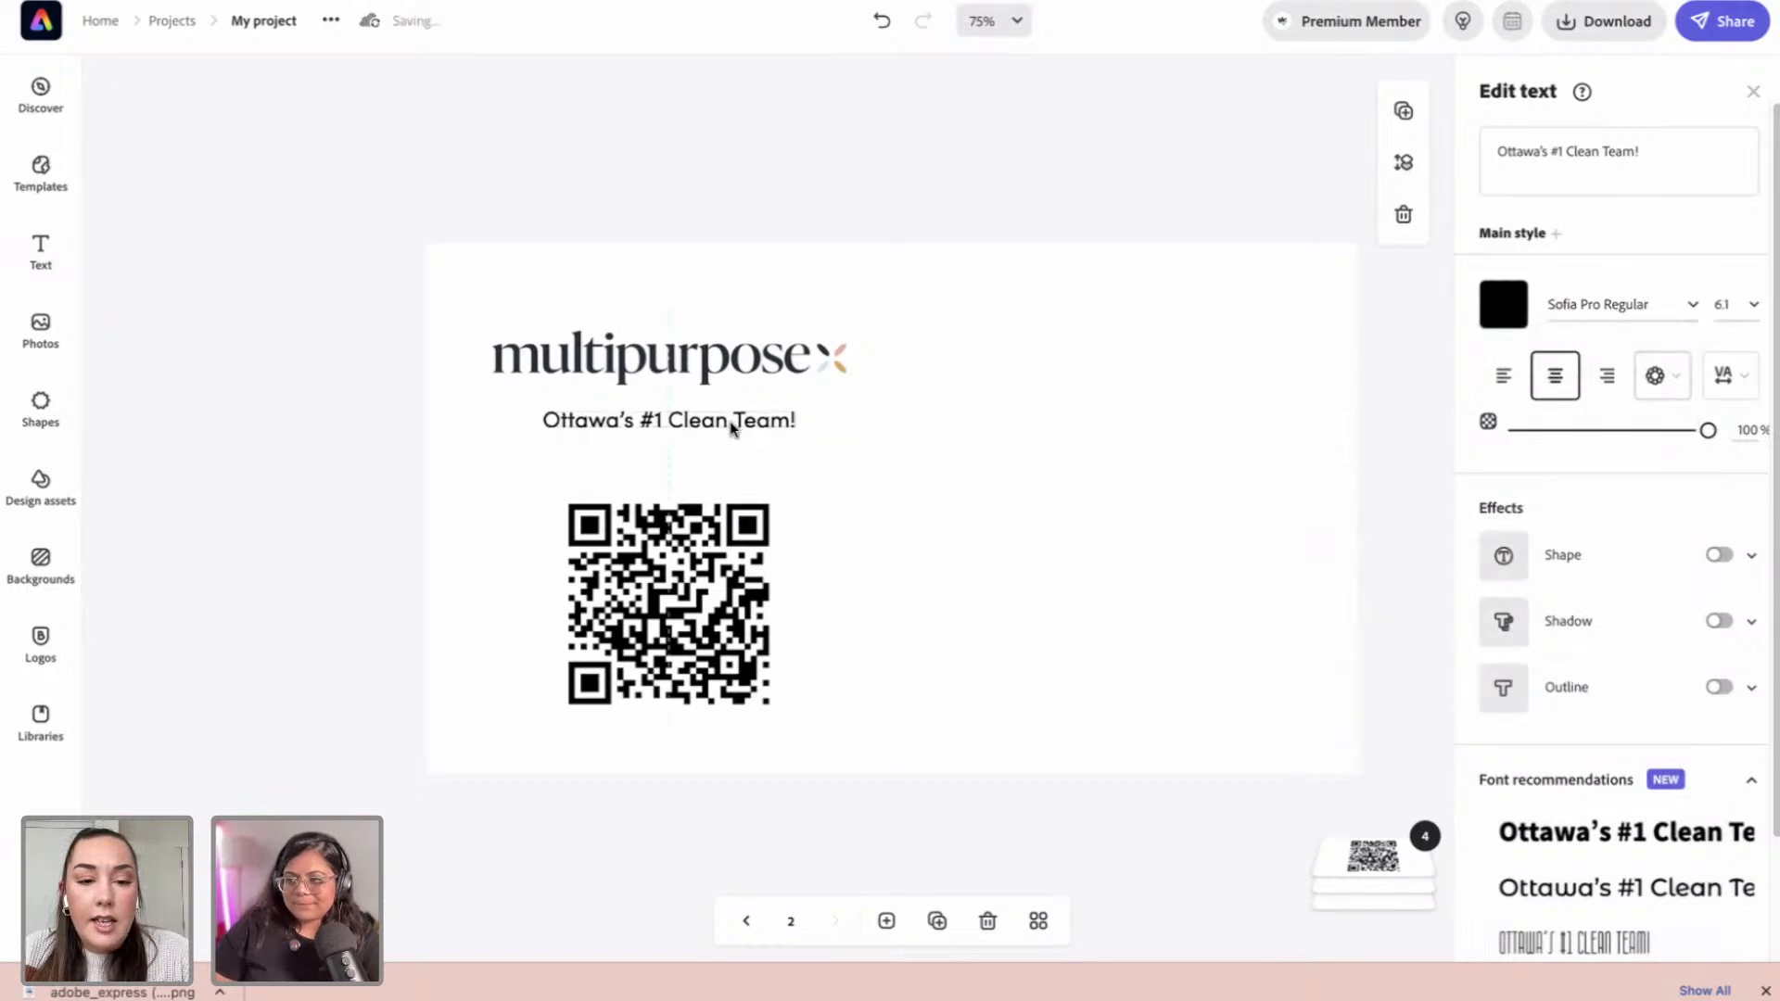
# Step: Make the tagline text charcoal
pyautogui.click(1503, 304)
pyautogui.click(1527, 453)
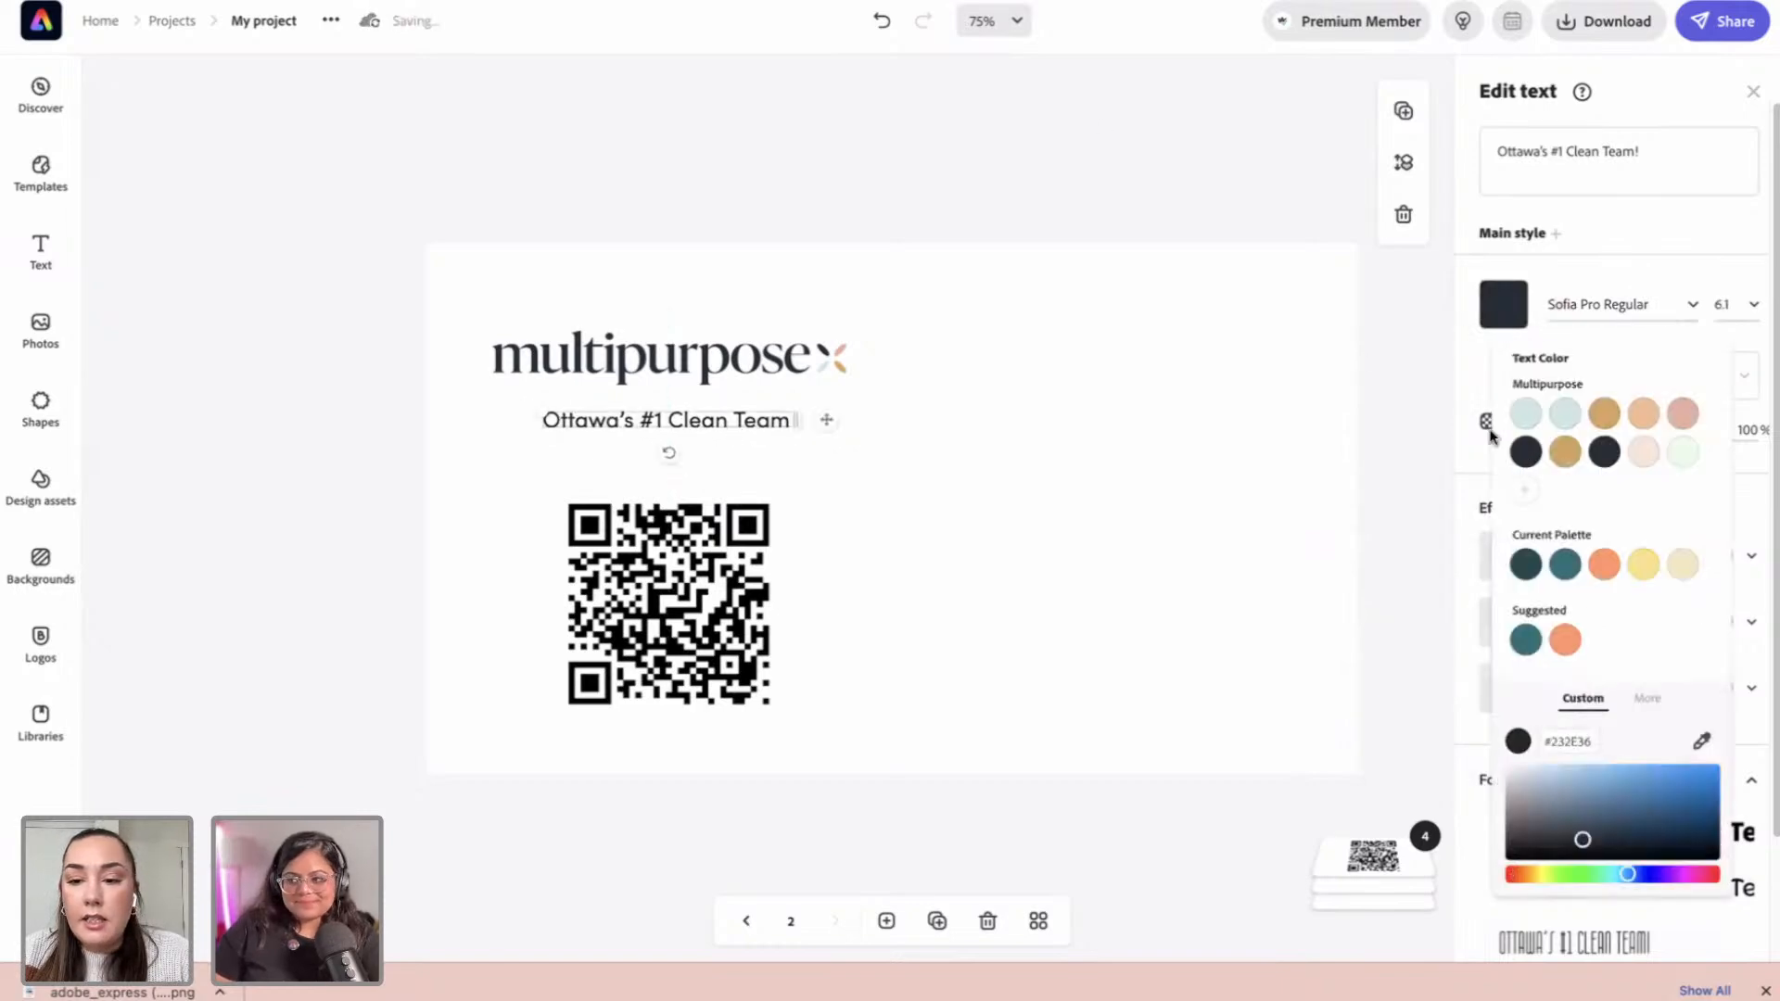
pyautogui.click(1077, 122)
pyautogui.click(1068, 173)
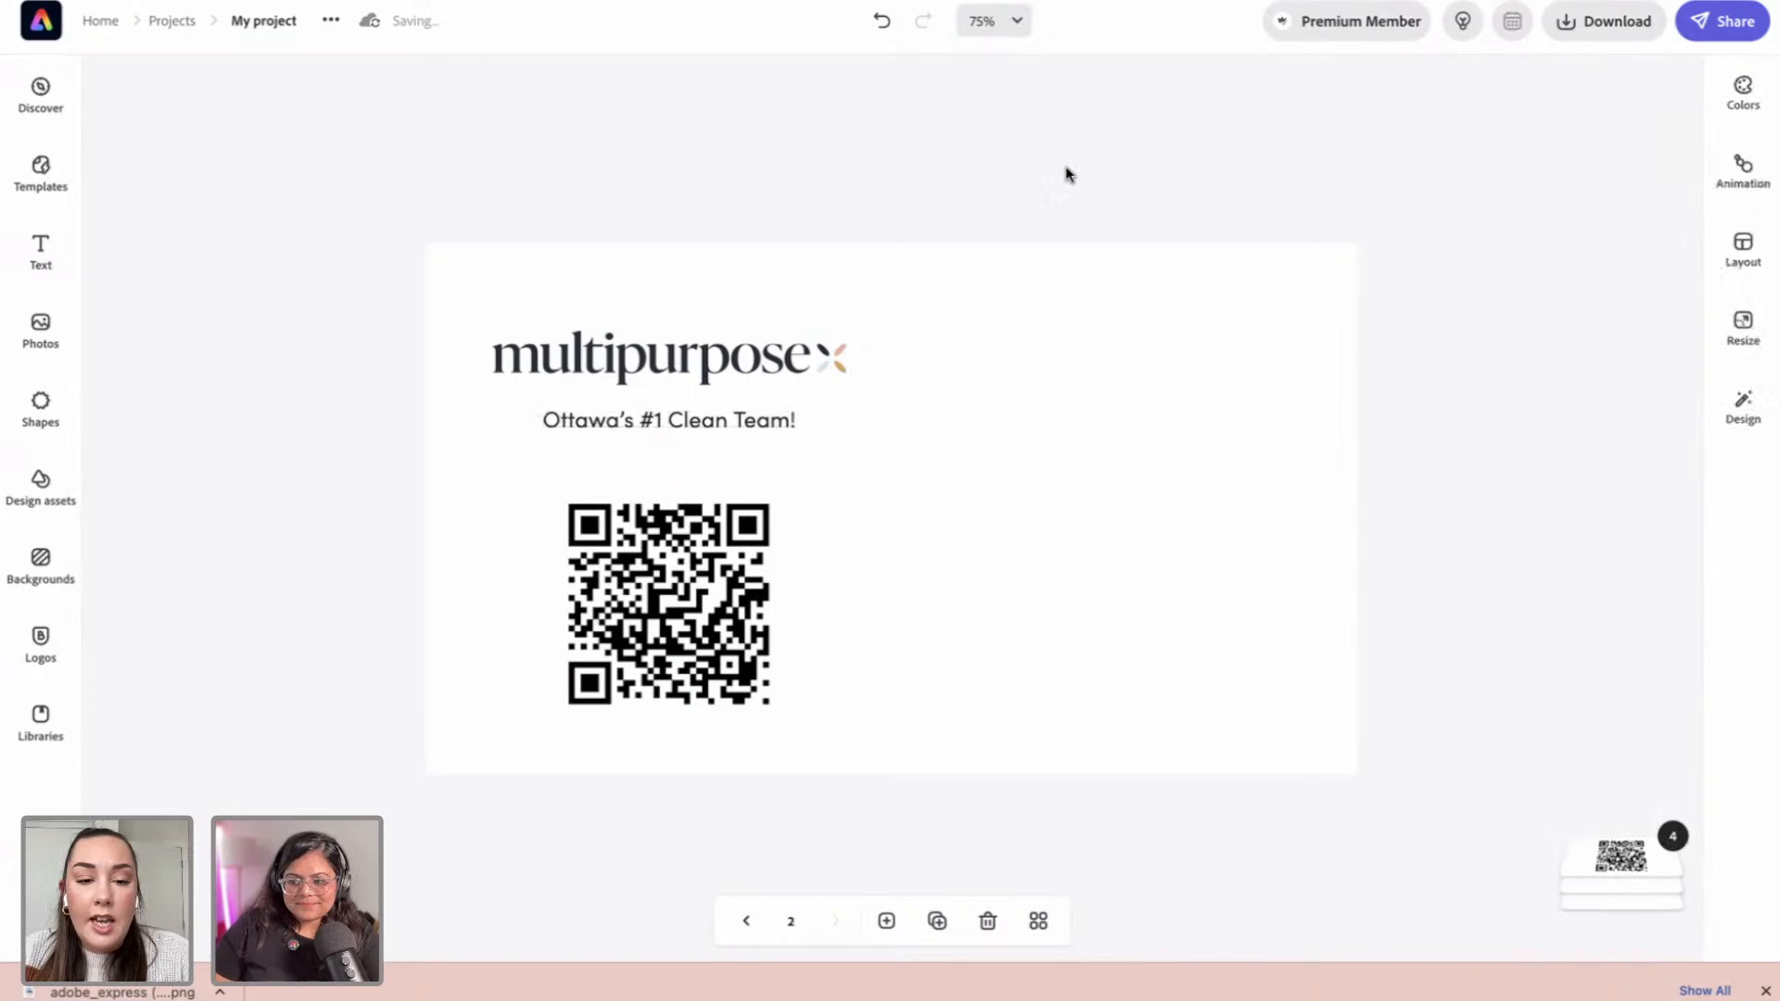
# Step: Put an enlarged light mint (#CCE7E2) pill-shaped background behind the tagline
pyautogui.click(727, 429)
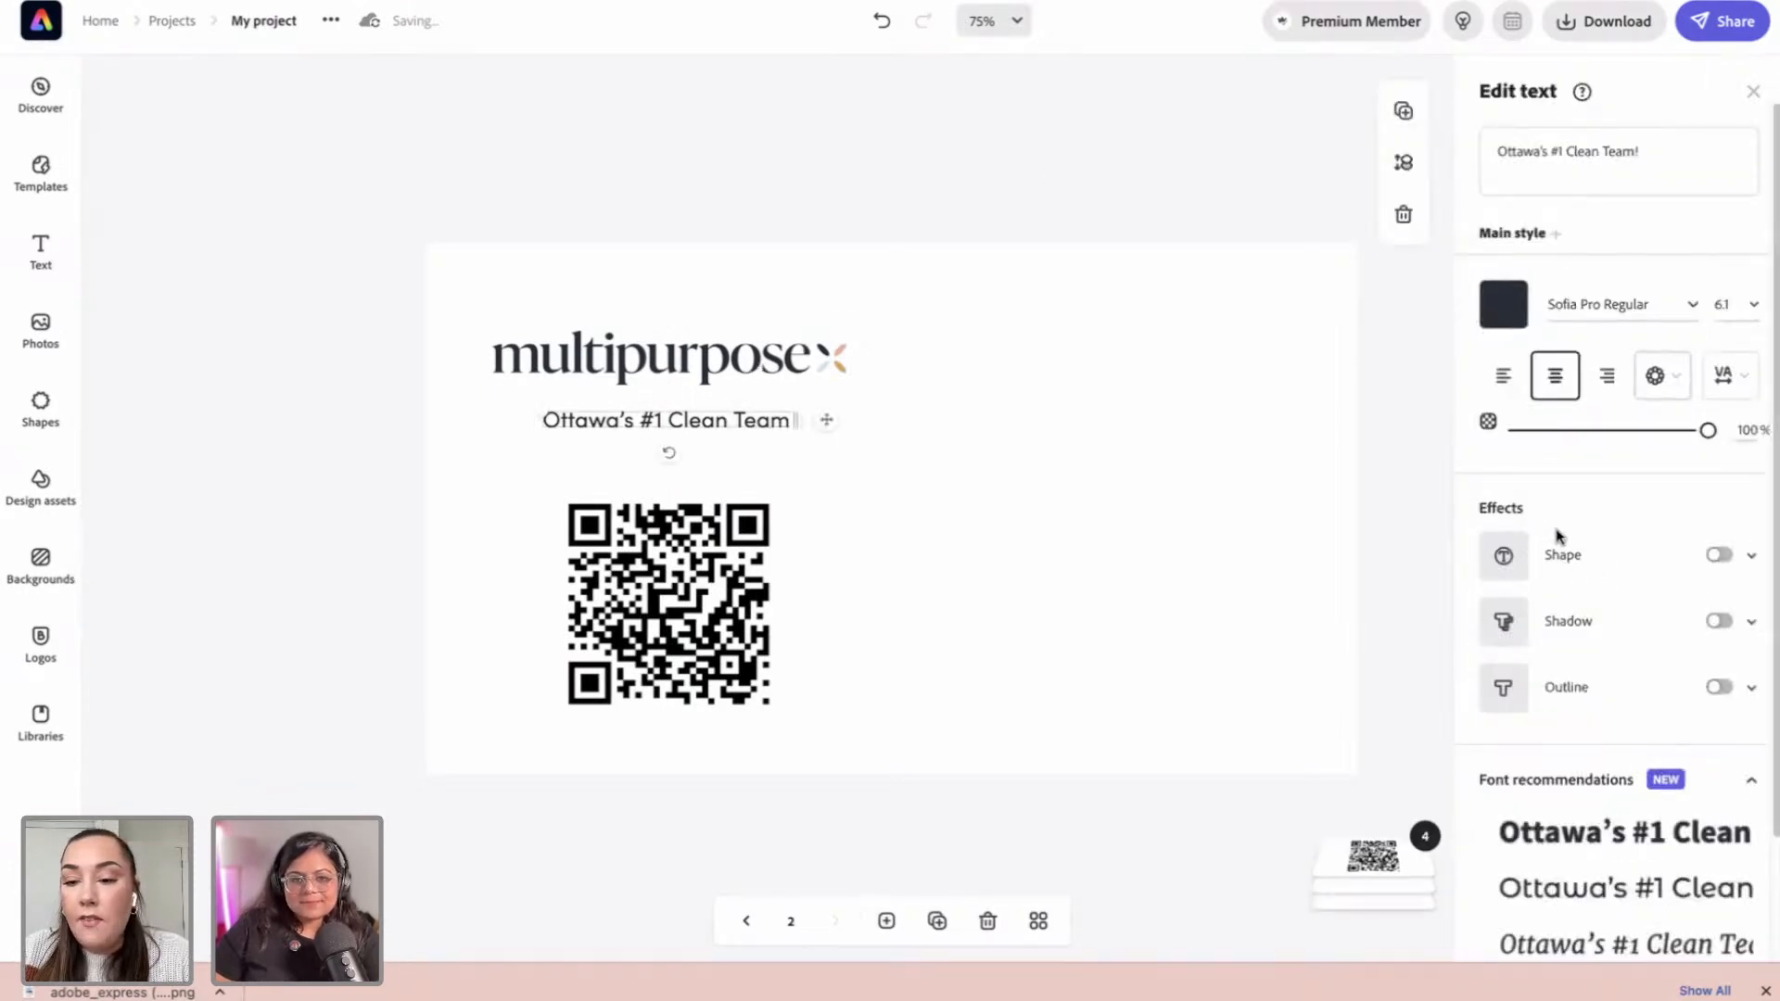
pyautogui.click(1721, 557)
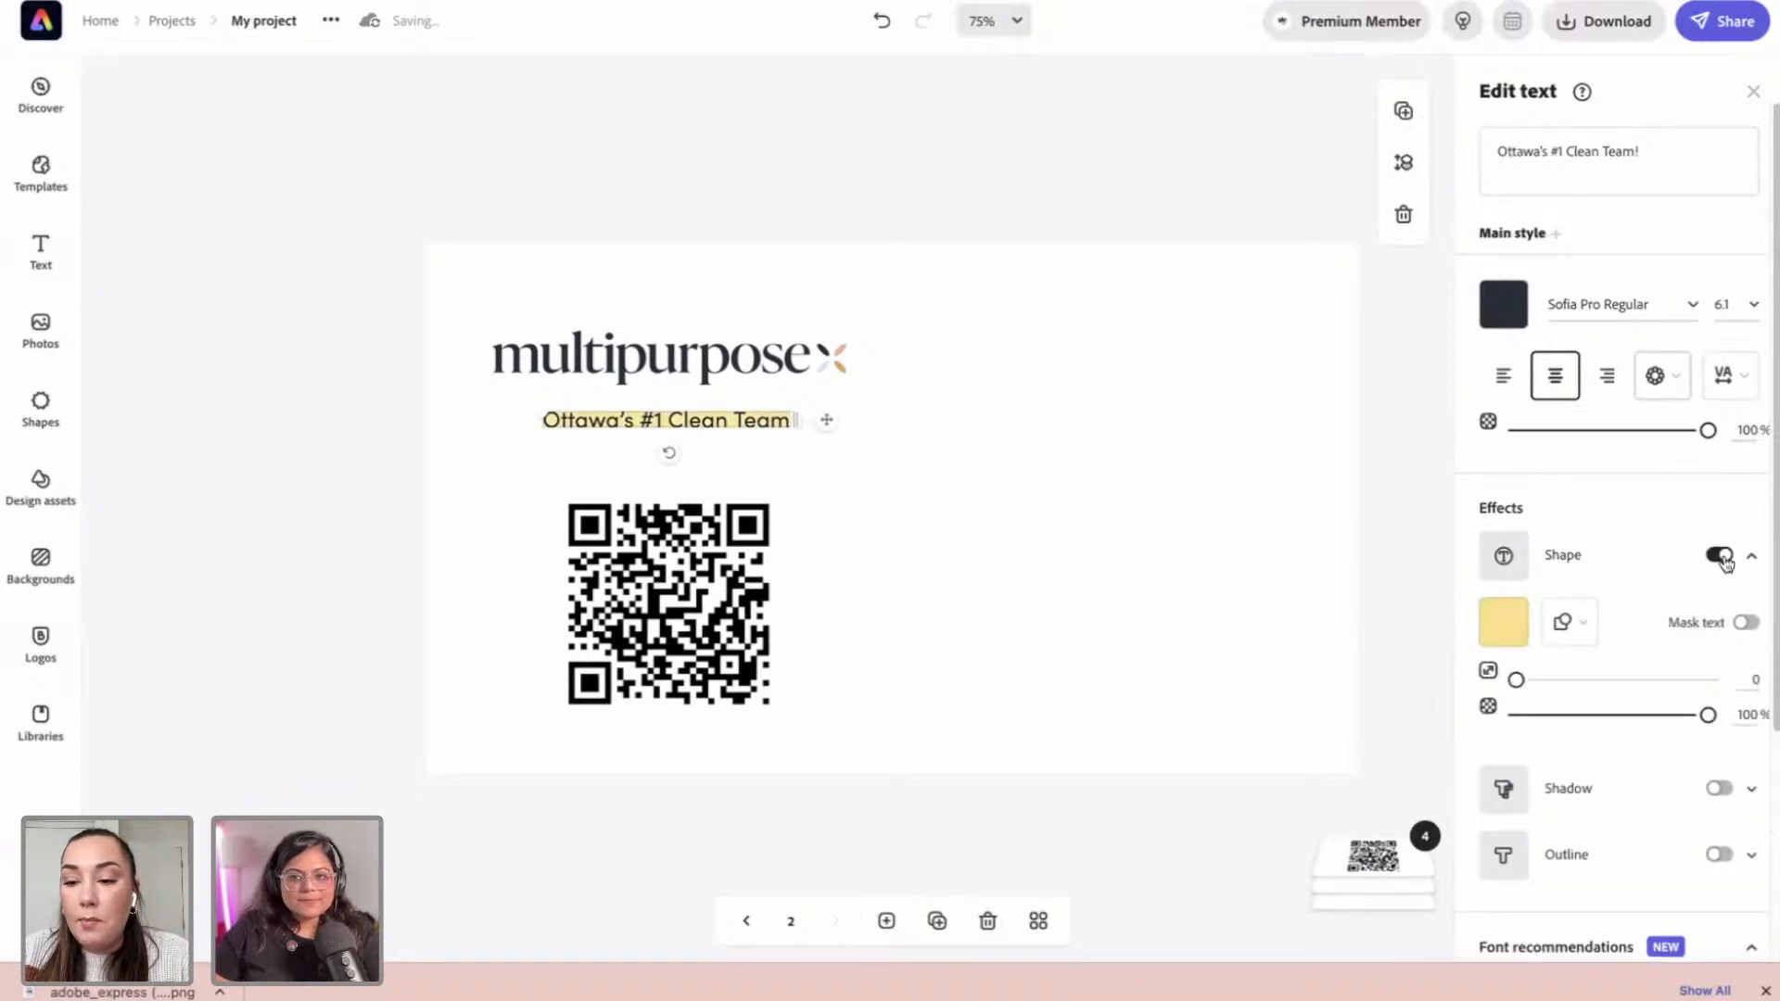
pyautogui.click(1507, 626)
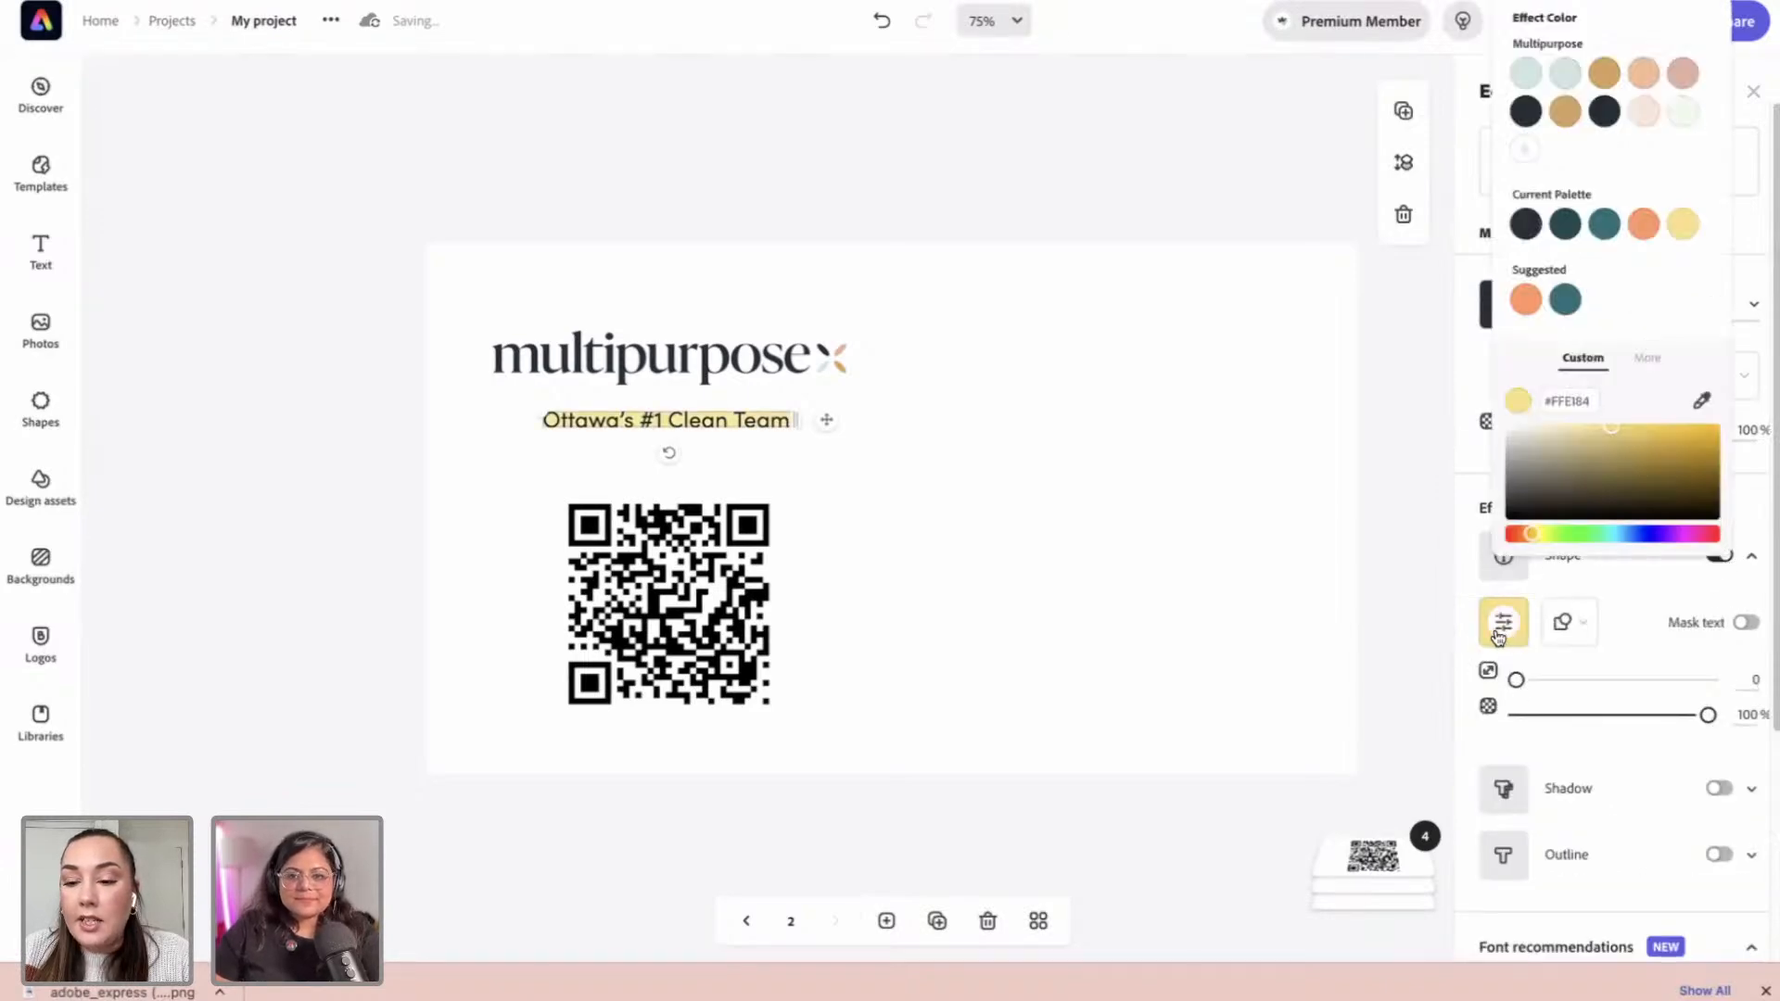
pyautogui.click(1525, 73)
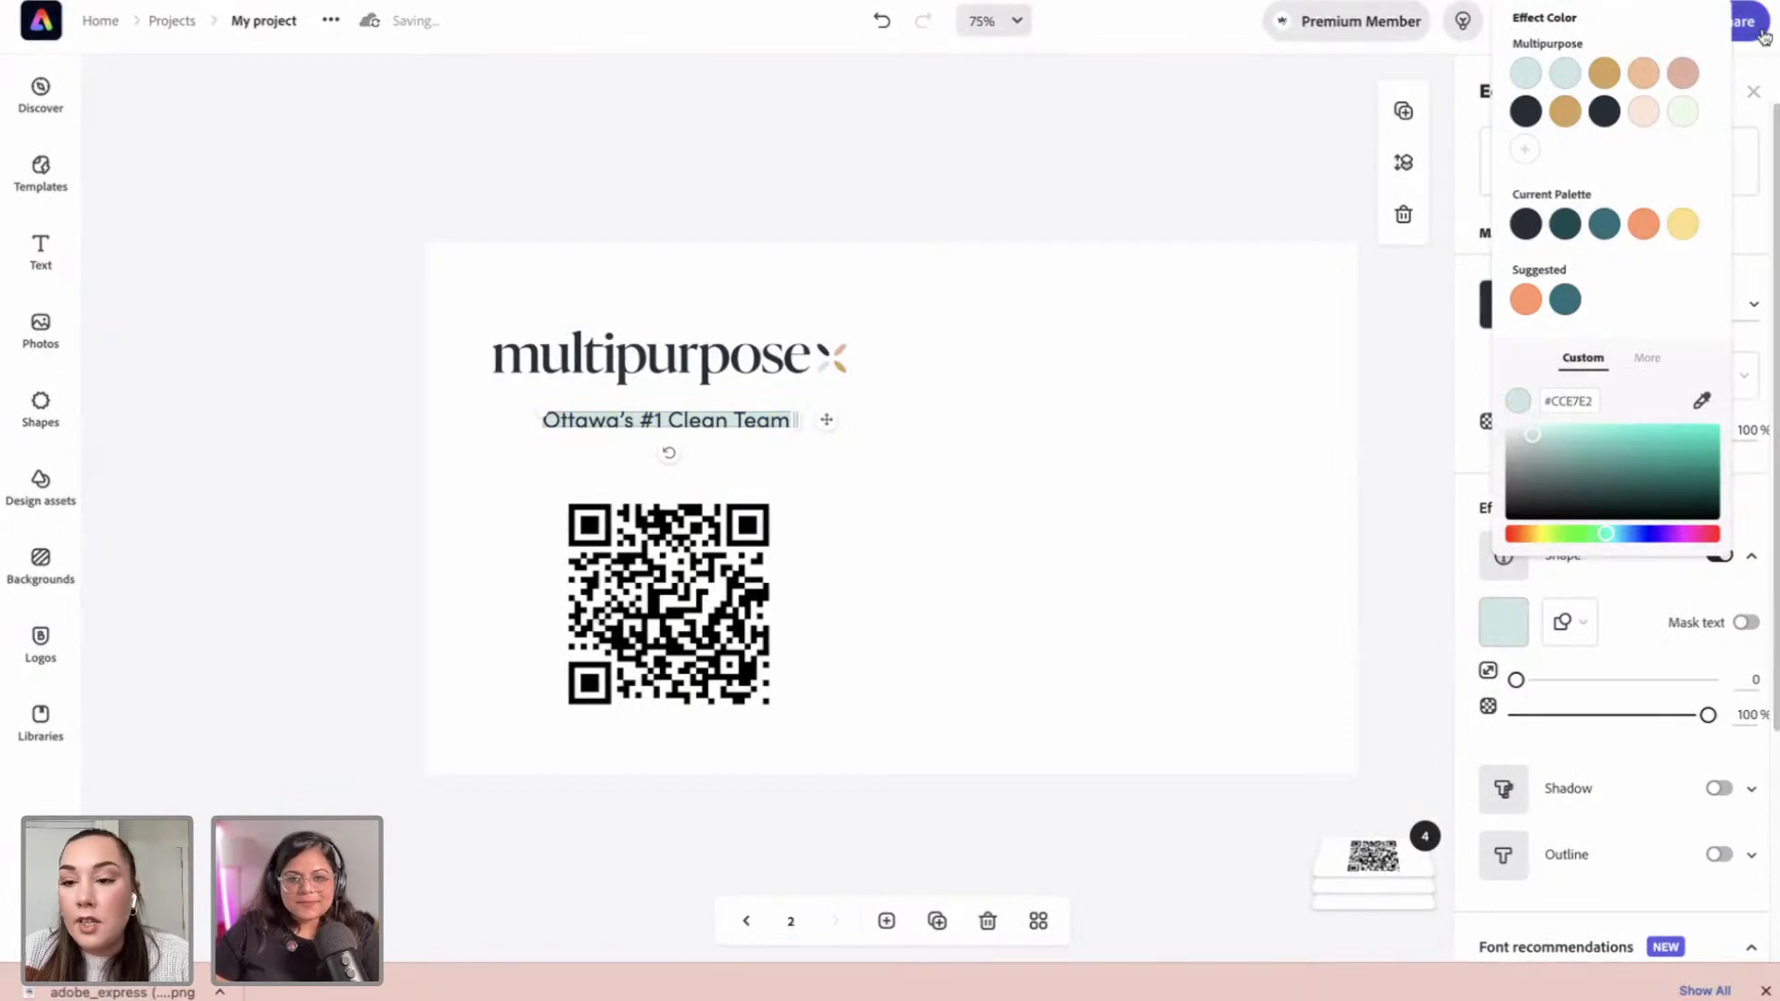
pyautogui.click(1567, 623)
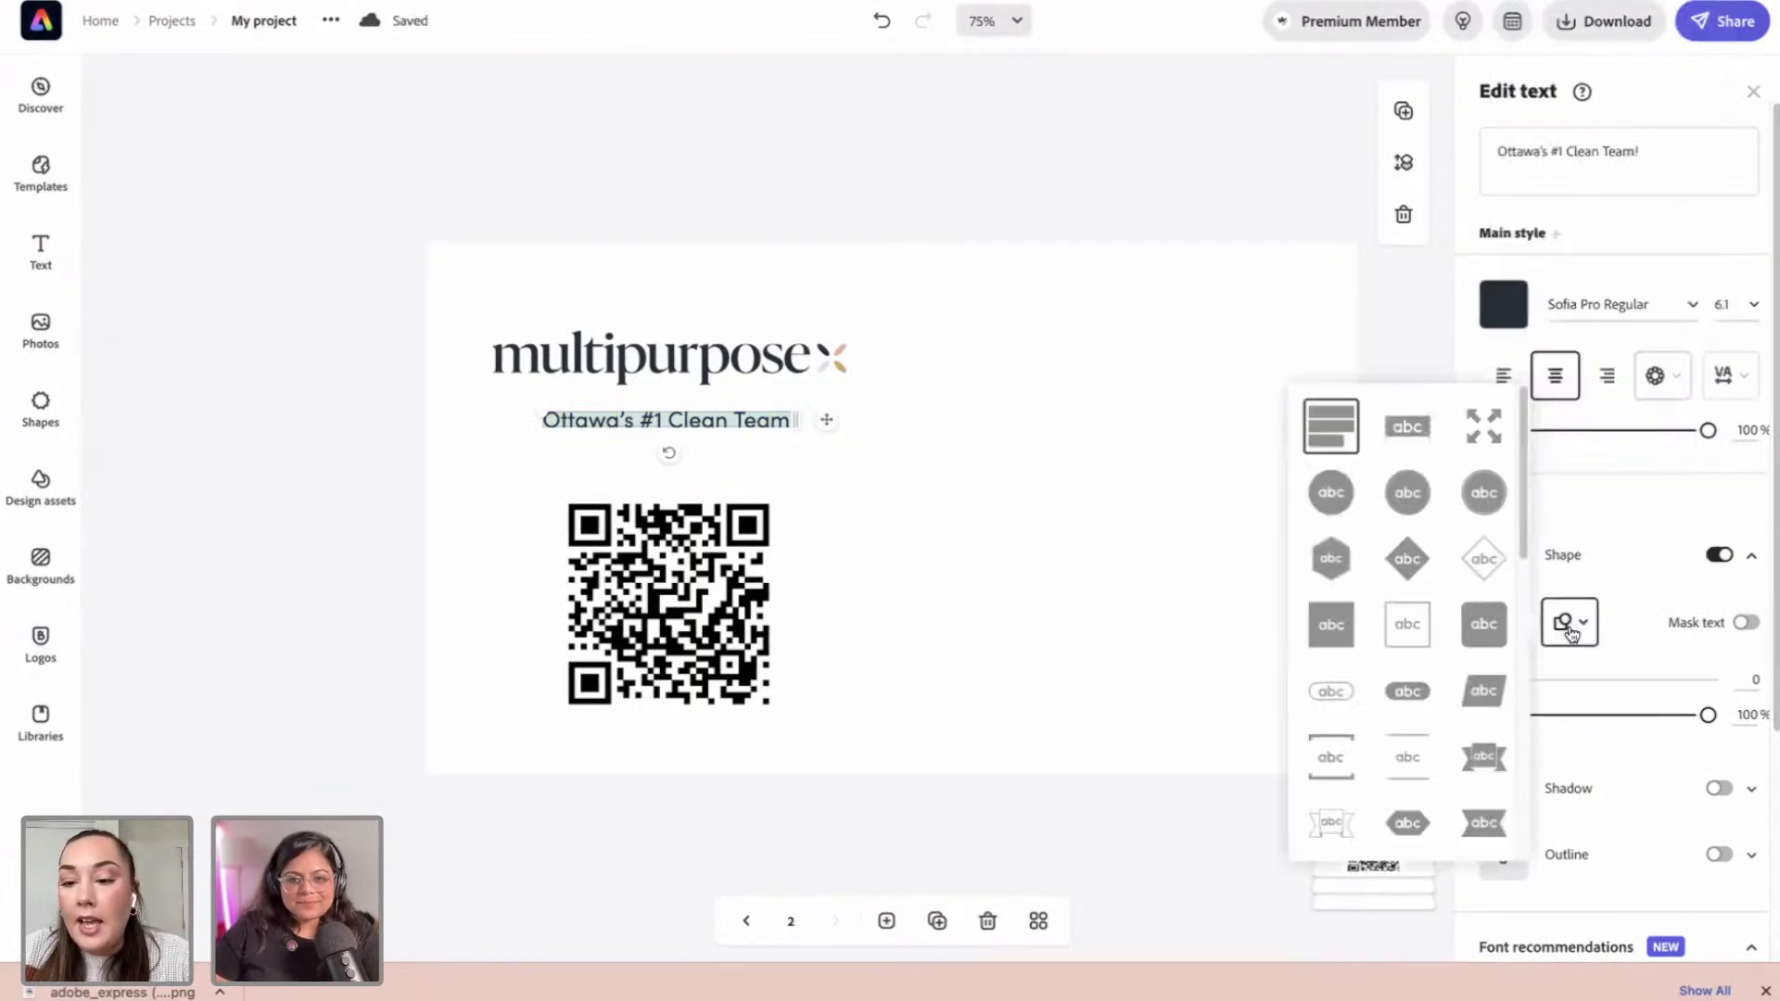
pyautogui.click(1404, 694)
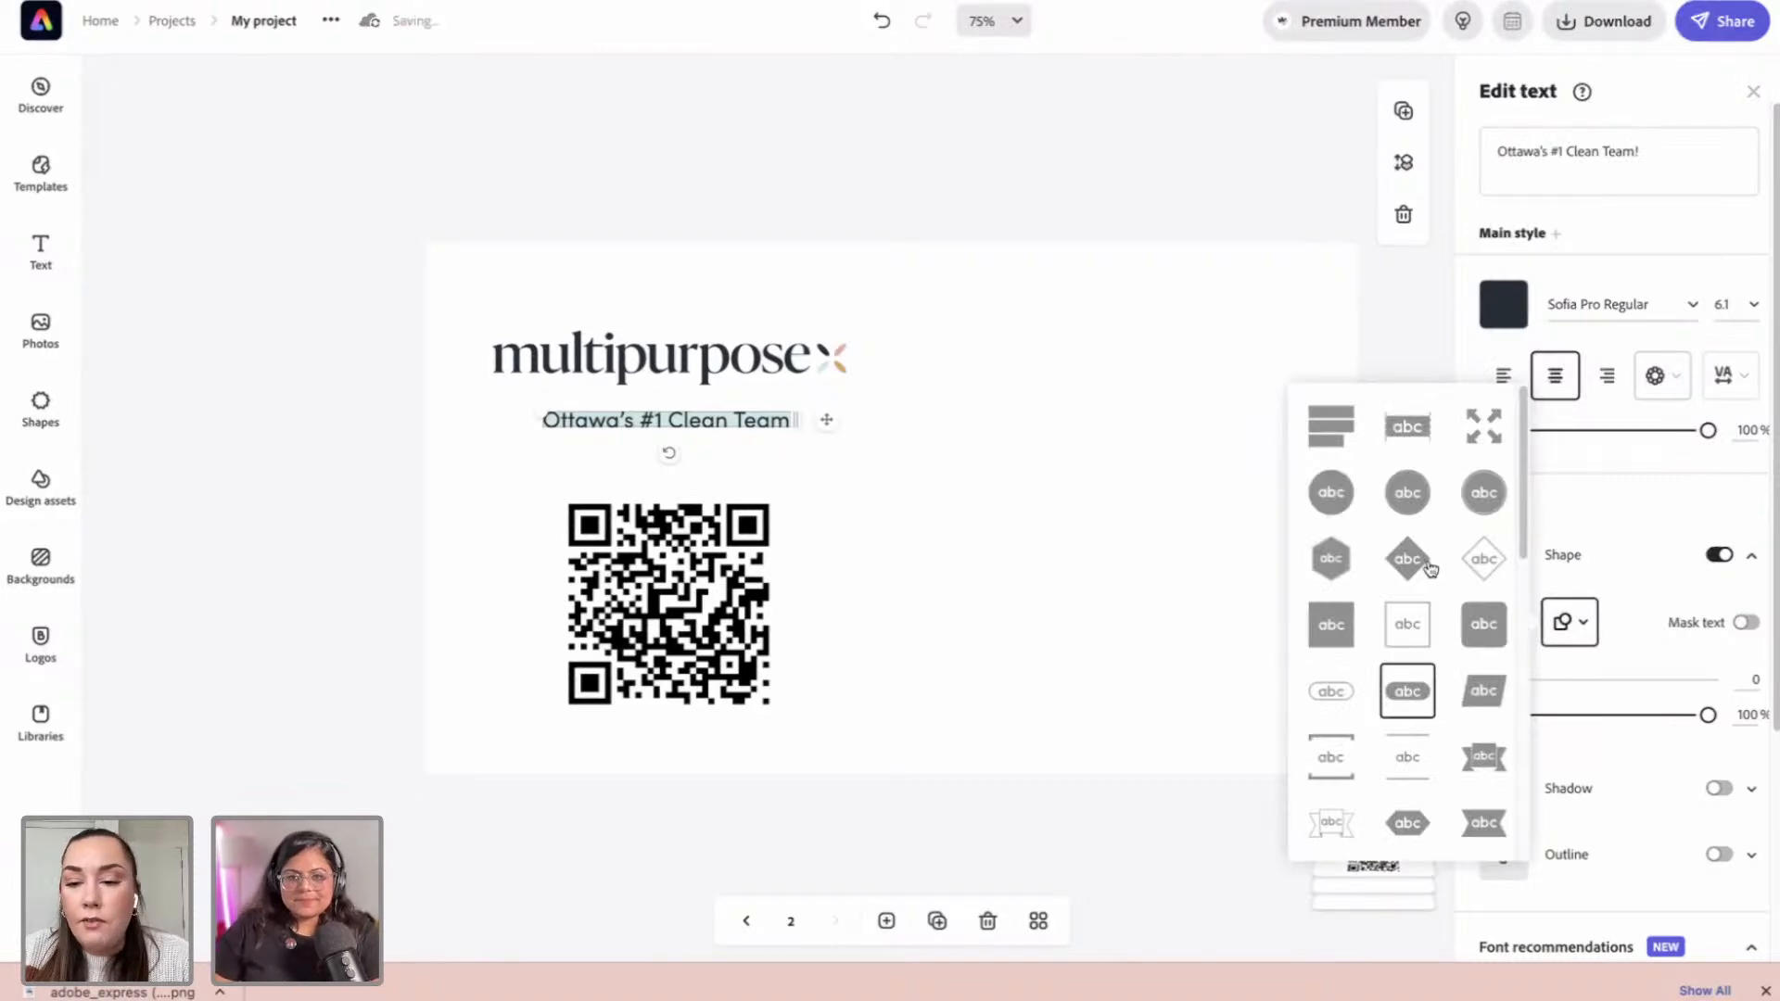
pyautogui.click(1645, 563)
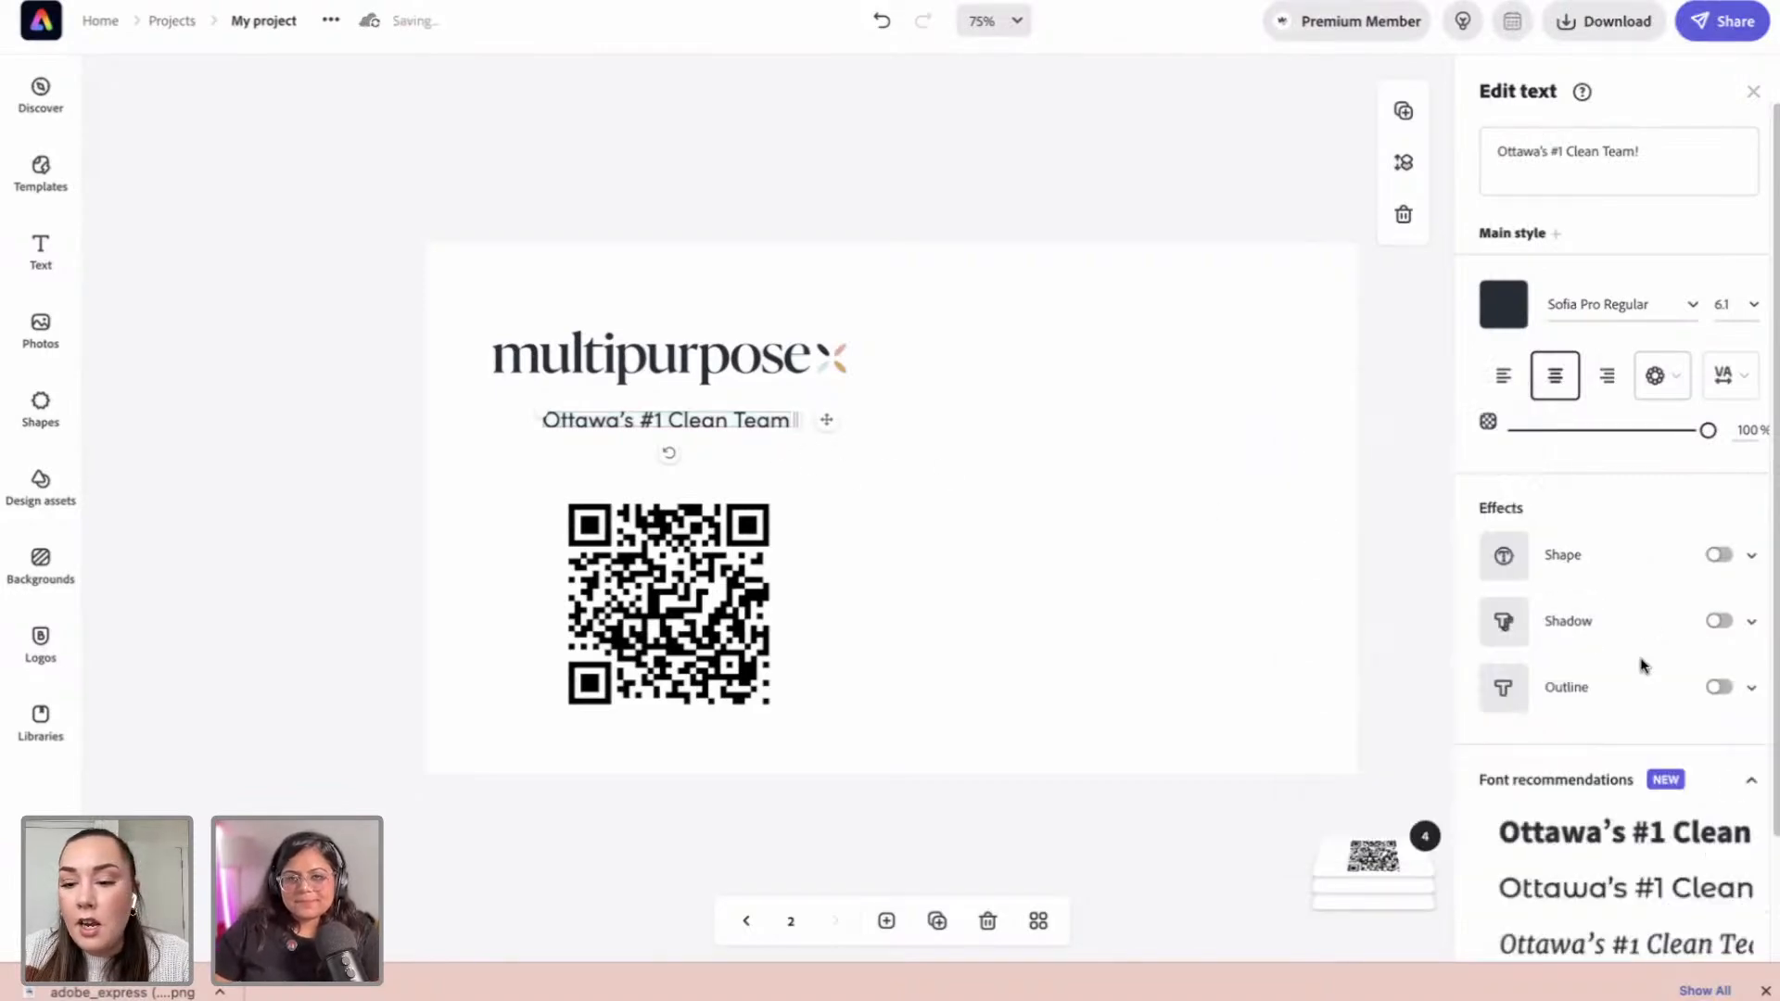
pyautogui.click(1747, 559)
pyautogui.moveTo(1517, 681); pyautogui.dragTo(1575, 678)
pyautogui.click(852, 501)
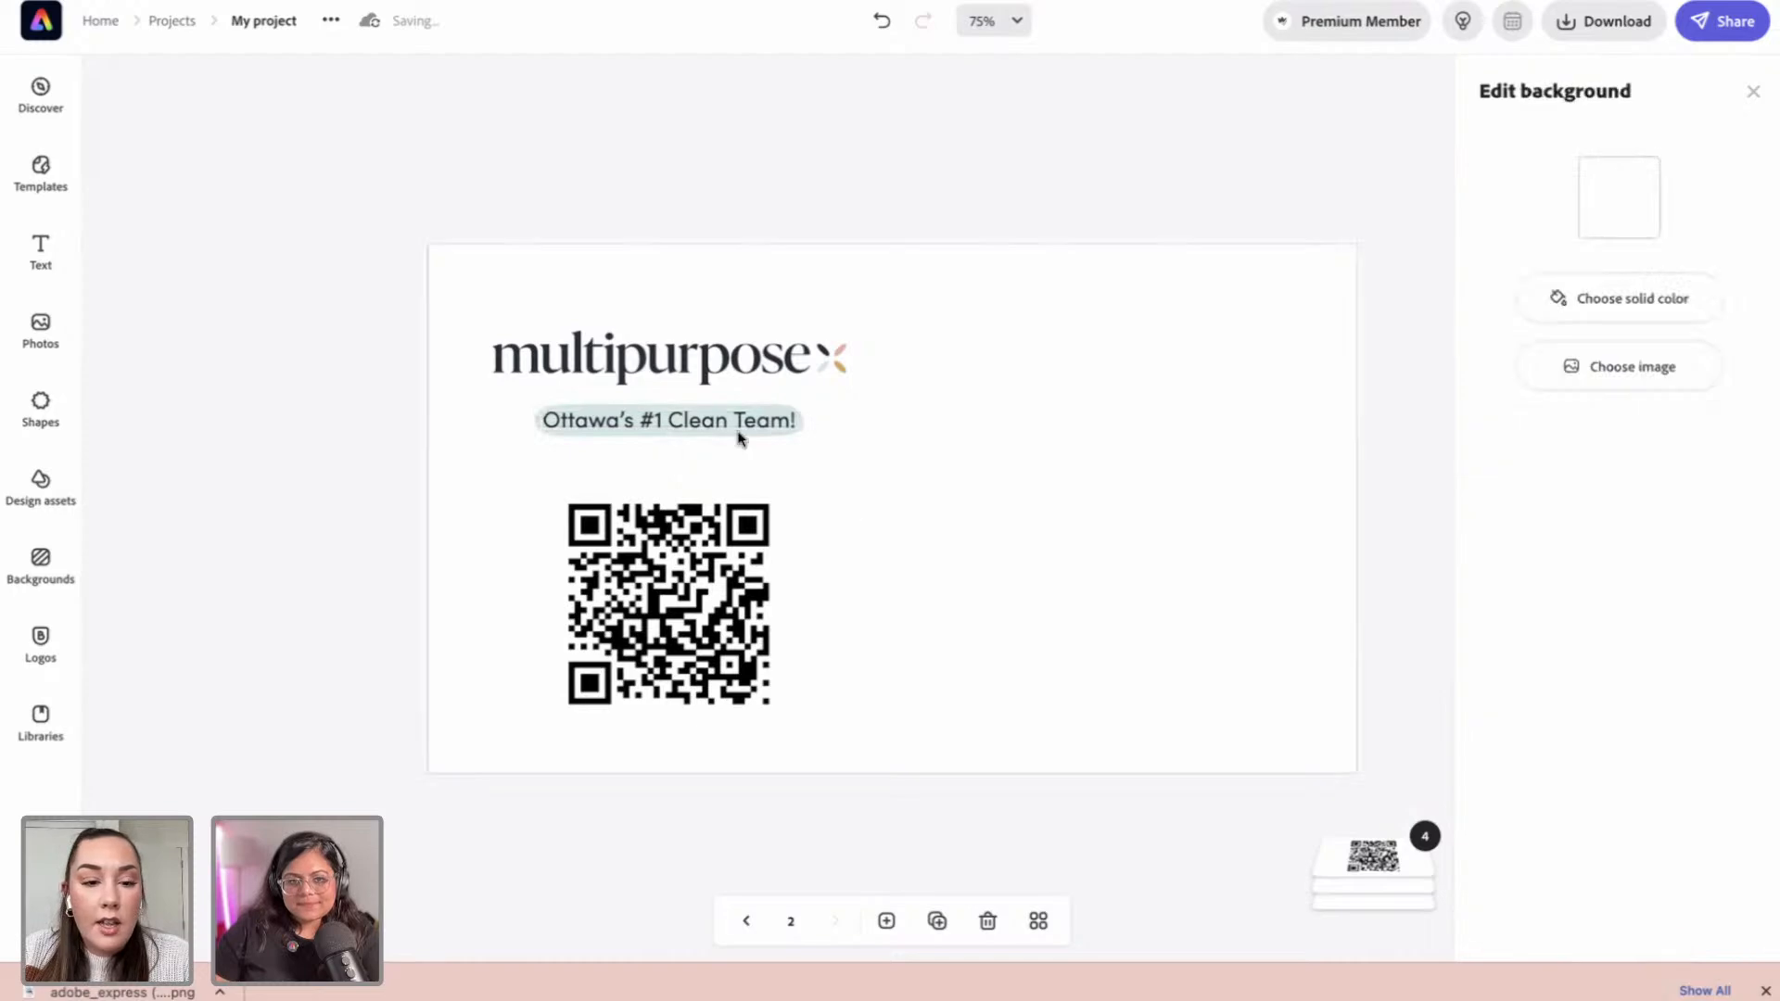
pyautogui.click(691, 420)
pyautogui.click(687, 421)
pyautogui.click(761, 202)
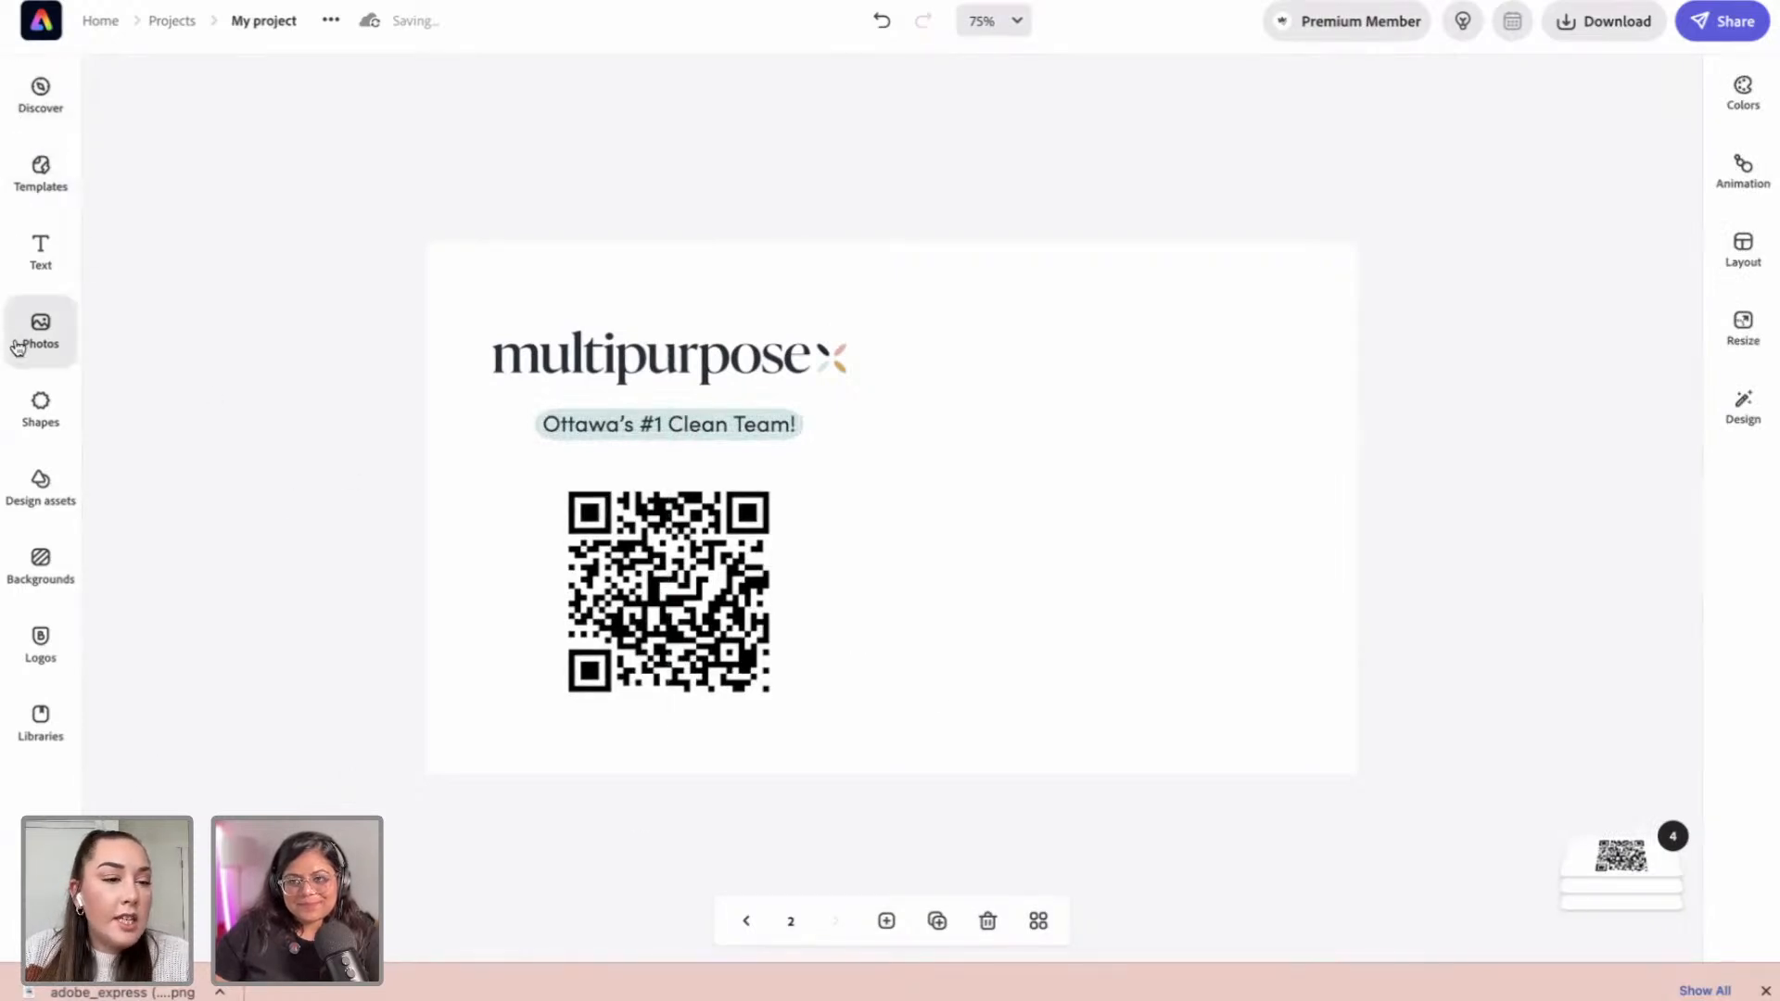
# Step: Add a square and stretch it into a full-width band along the page bottom
pyautogui.click(41, 405)
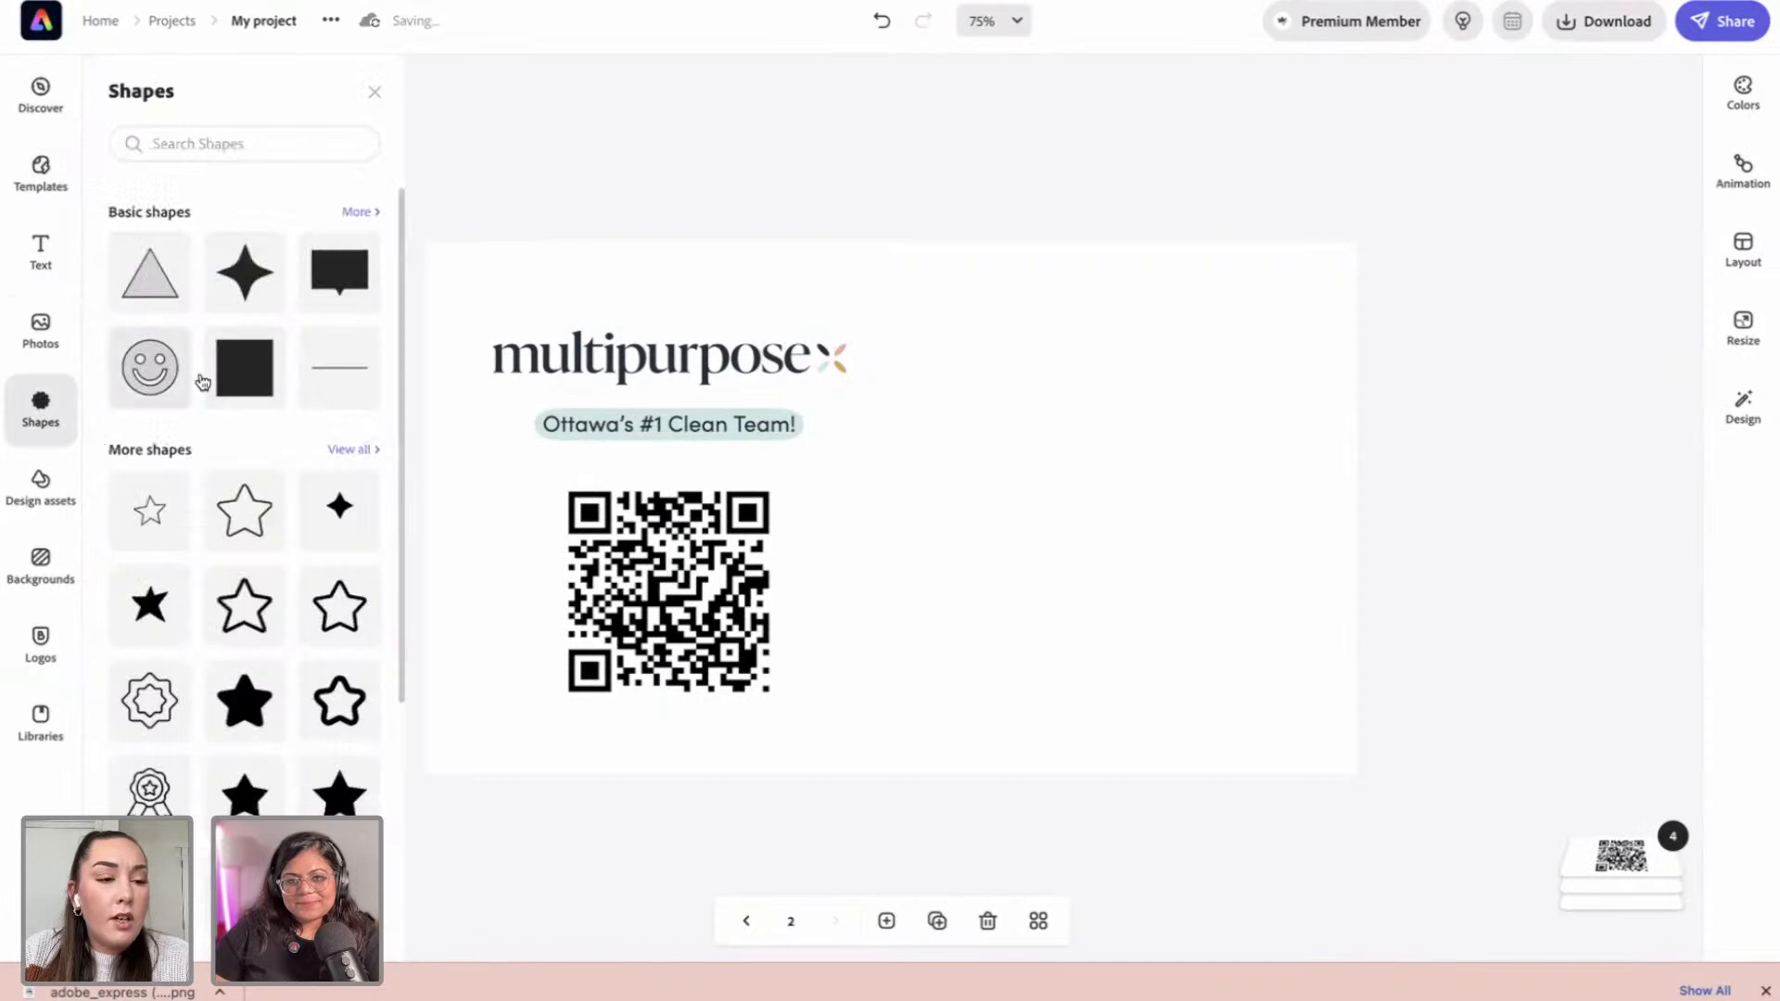
pyautogui.click(232, 385)
pyautogui.moveTo(1015, 538); pyautogui.dragTo(1361, 538)
pyautogui.moveTo(775, 537); pyautogui.dragTo(414, 548)
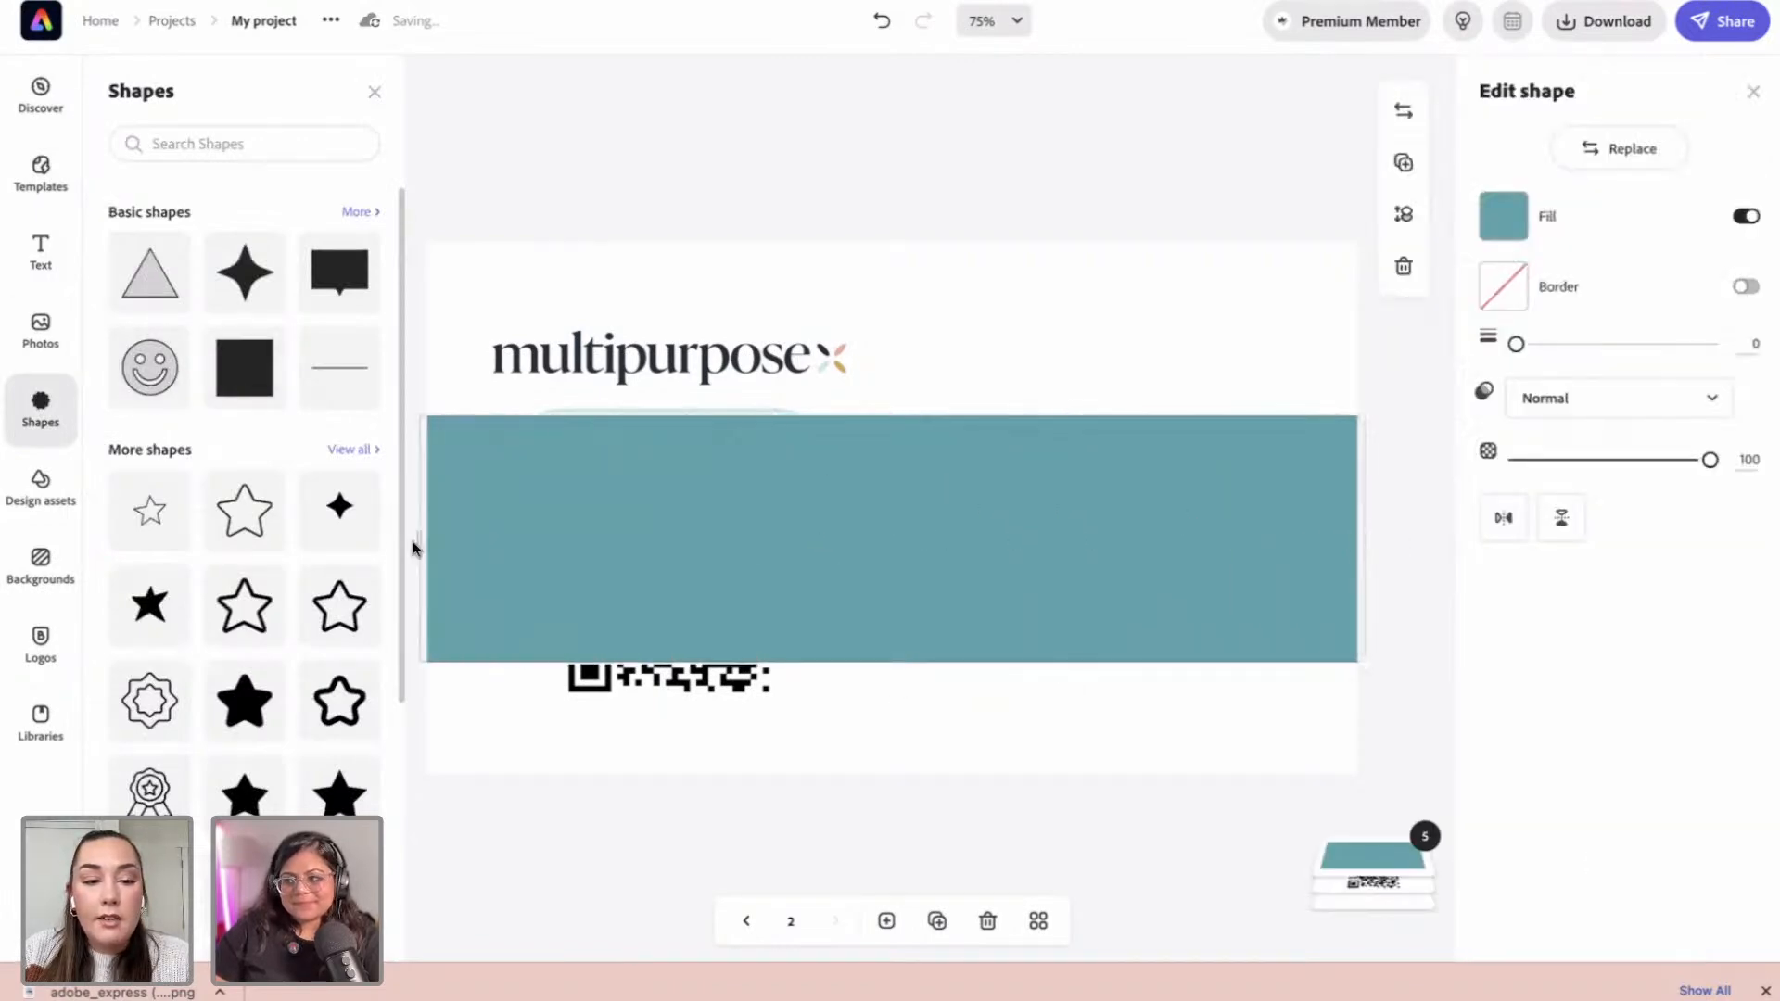
pyautogui.moveTo(1064, 498); pyautogui.dragTo(1056, 789)
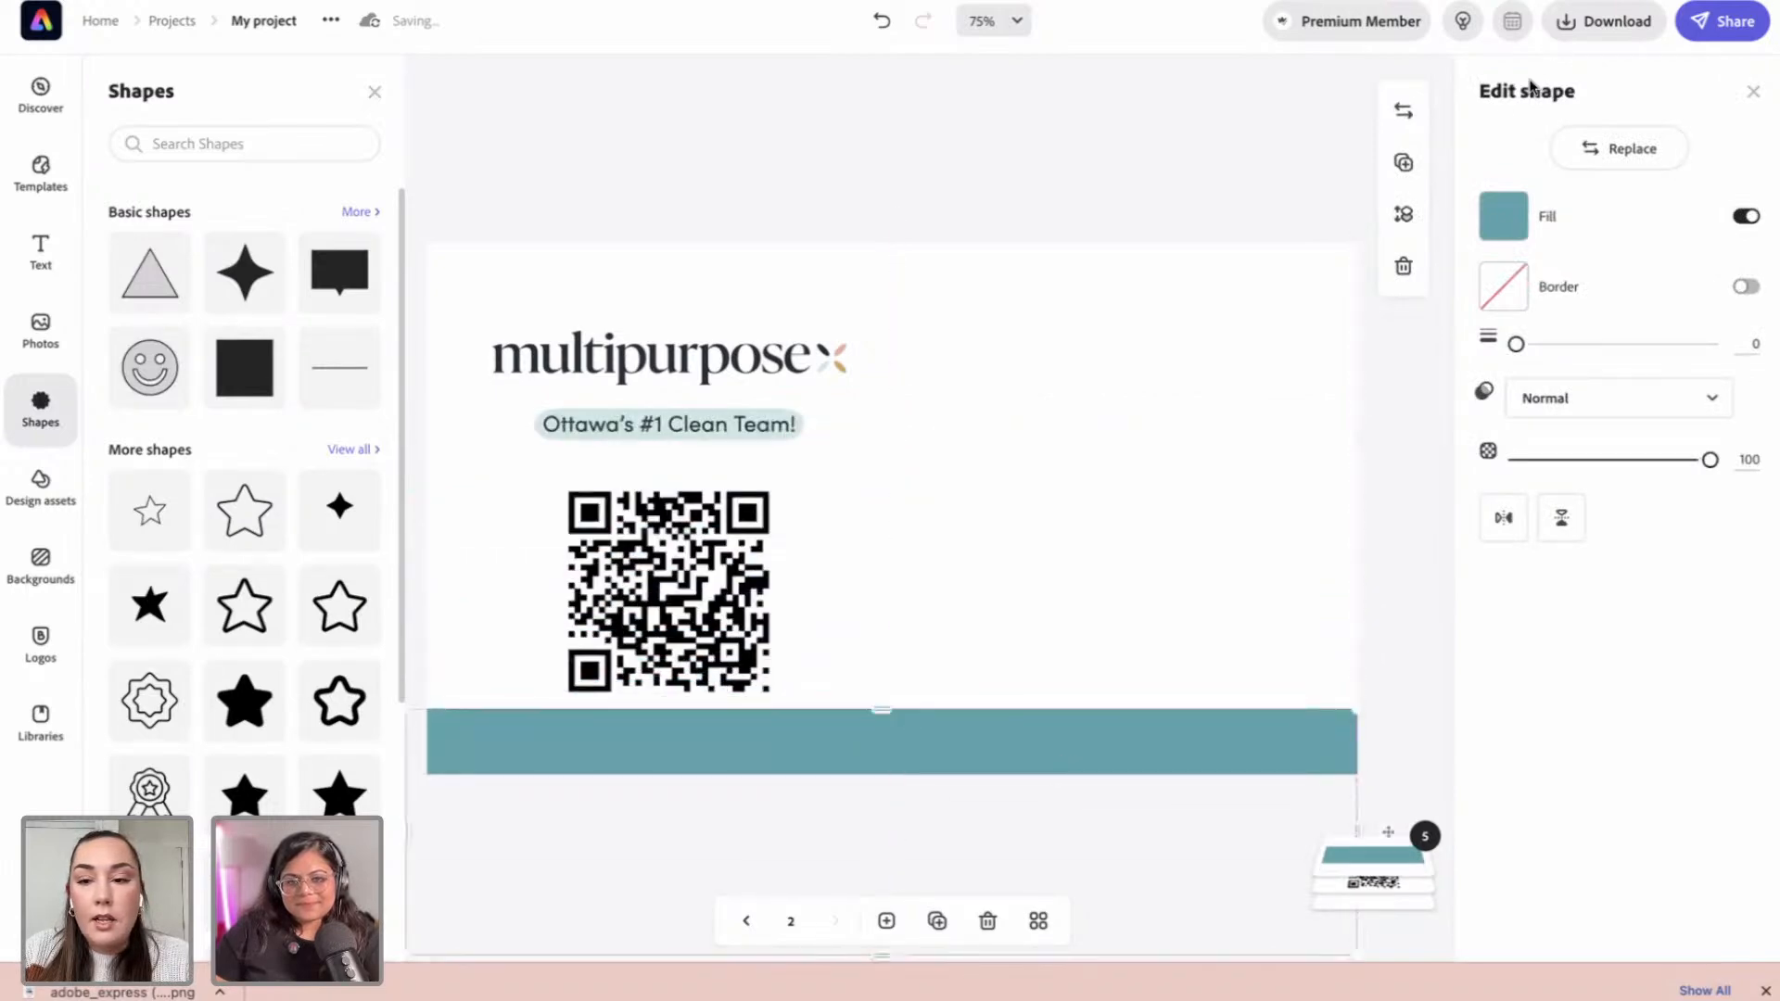
# Step: Fill the band light peach and nudge the QR code and logo up slightly
pyautogui.click(1504, 215)
pyautogui.click(1643, 371)
pyautogui.click(1159, 187)
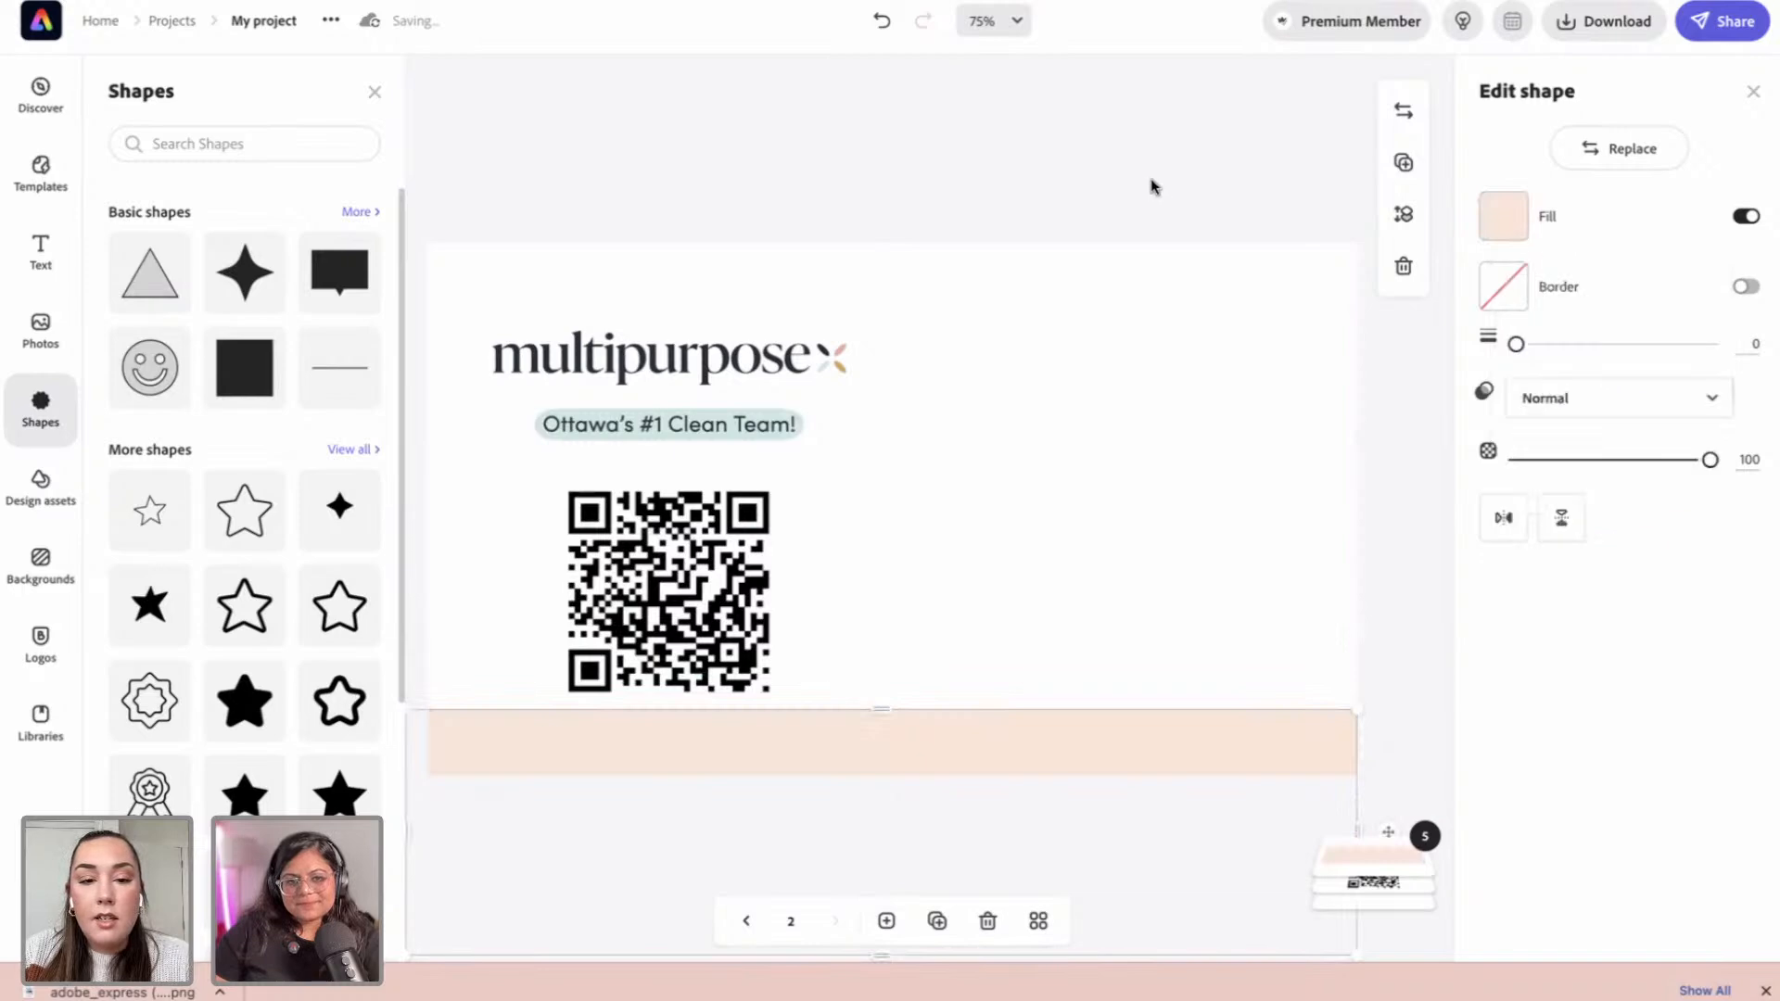
pyautogui.click(1155, 190)
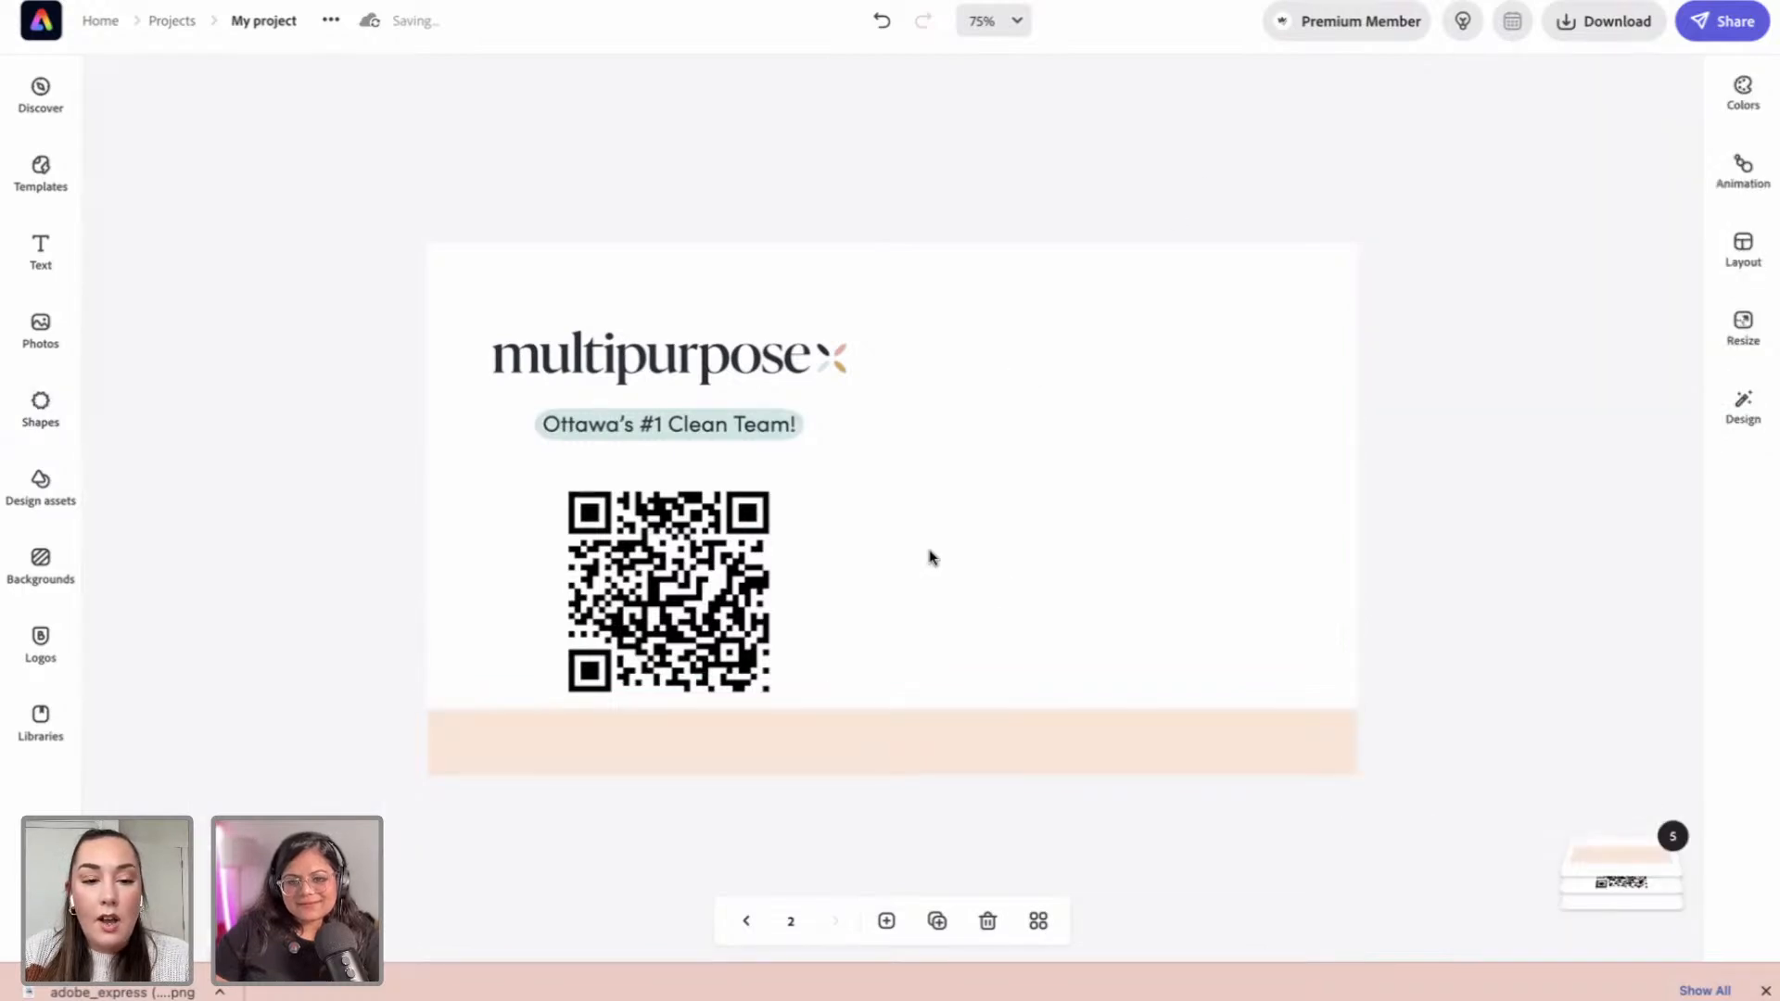
pyautogui.moveTo(706, 590); pyautogui.dragTo(703, 575)
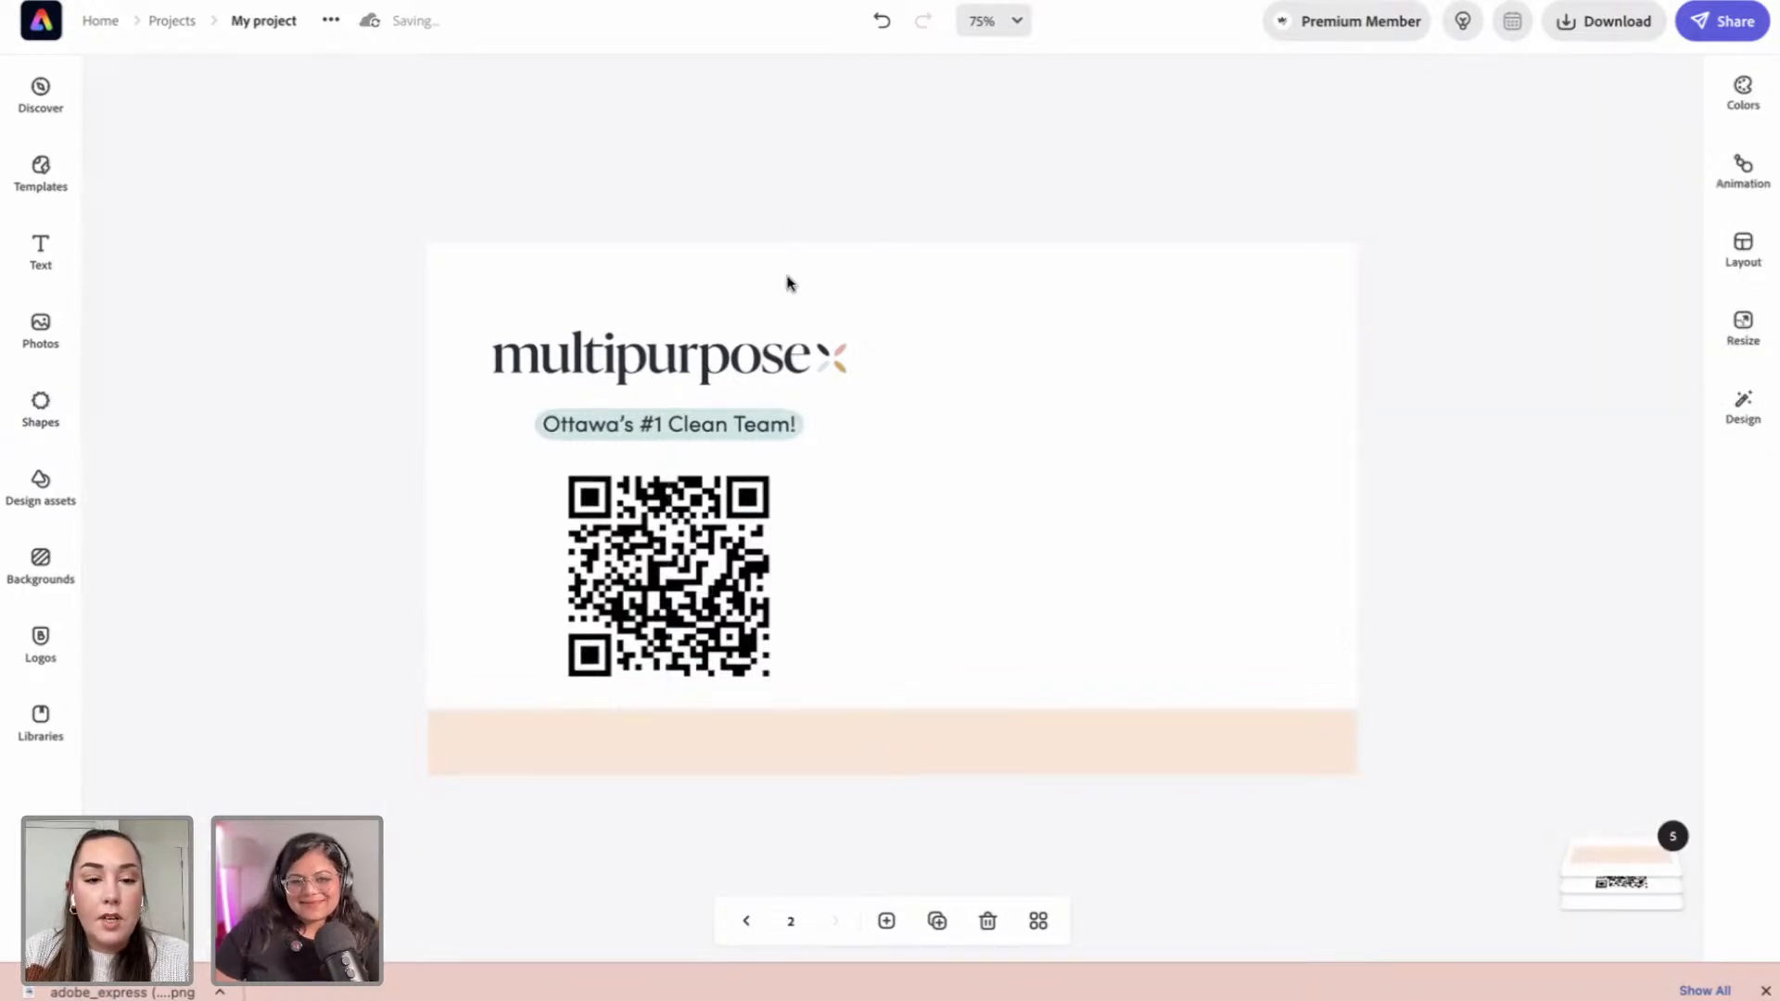
pyautogui.moveTo(768, 359); pyautogui.dragTo(768, 347)
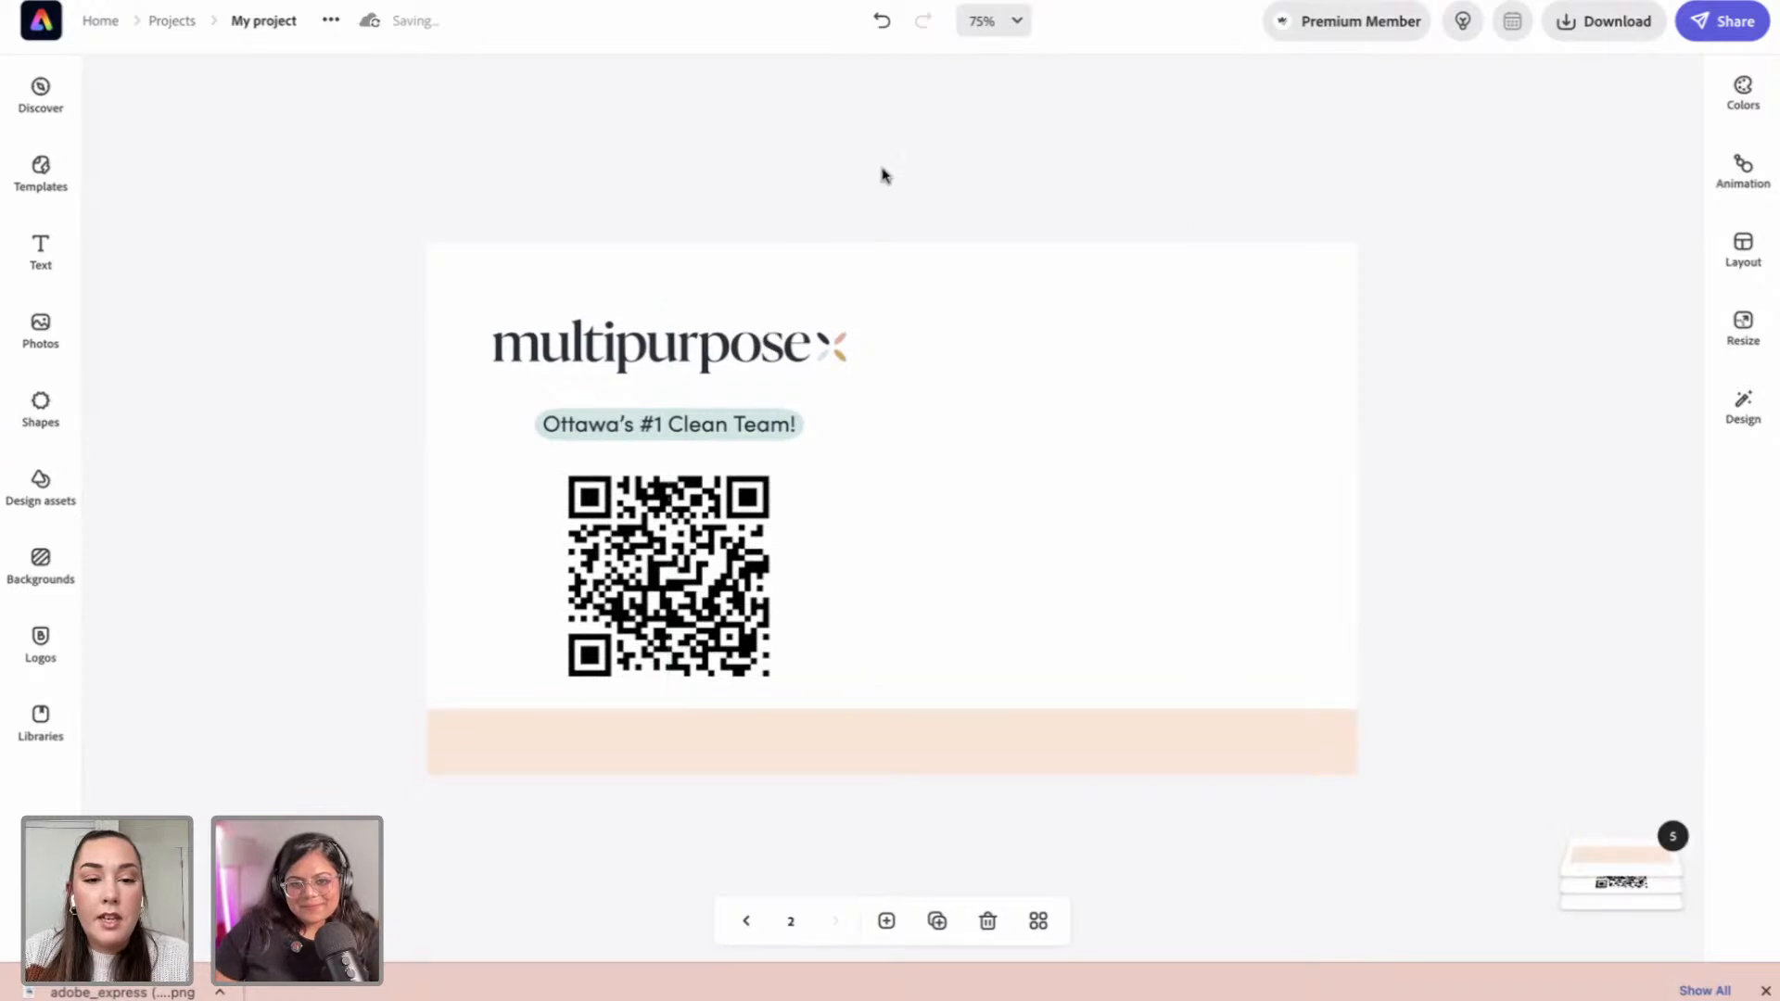
# Step: Add a new text box with no background shape and type the person's name
pyautogui.click(57, 262)
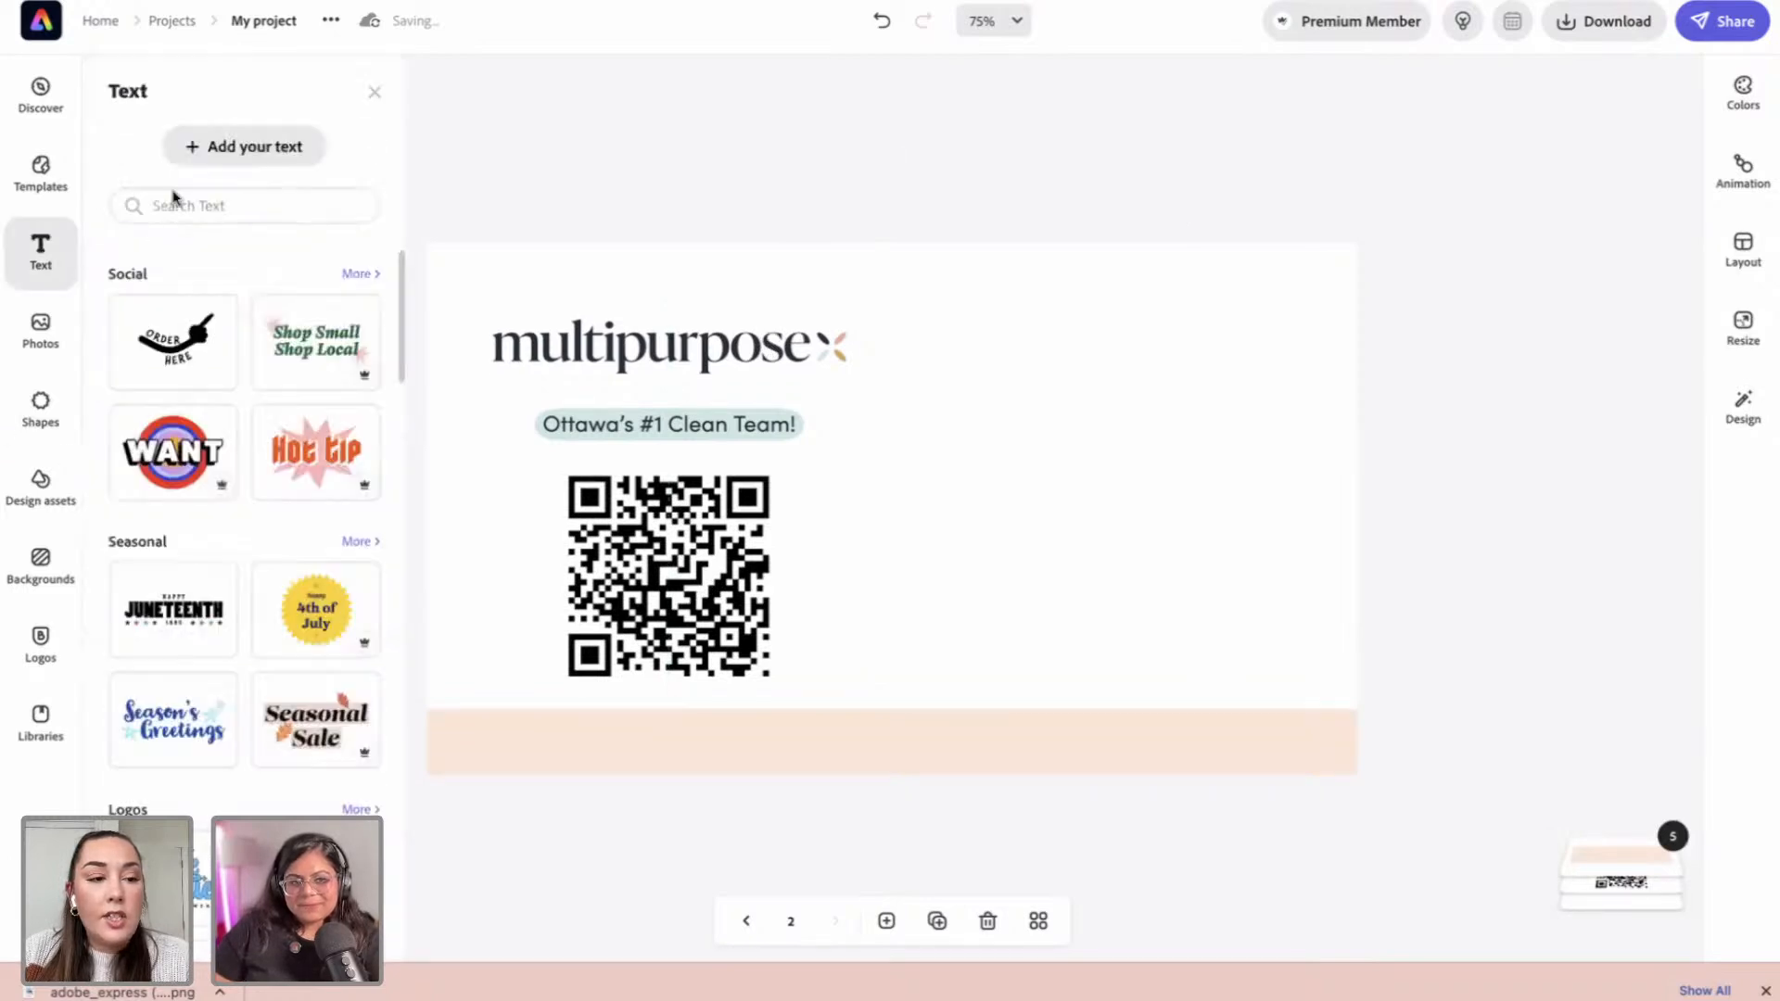
pyautogui.click(214, 157)
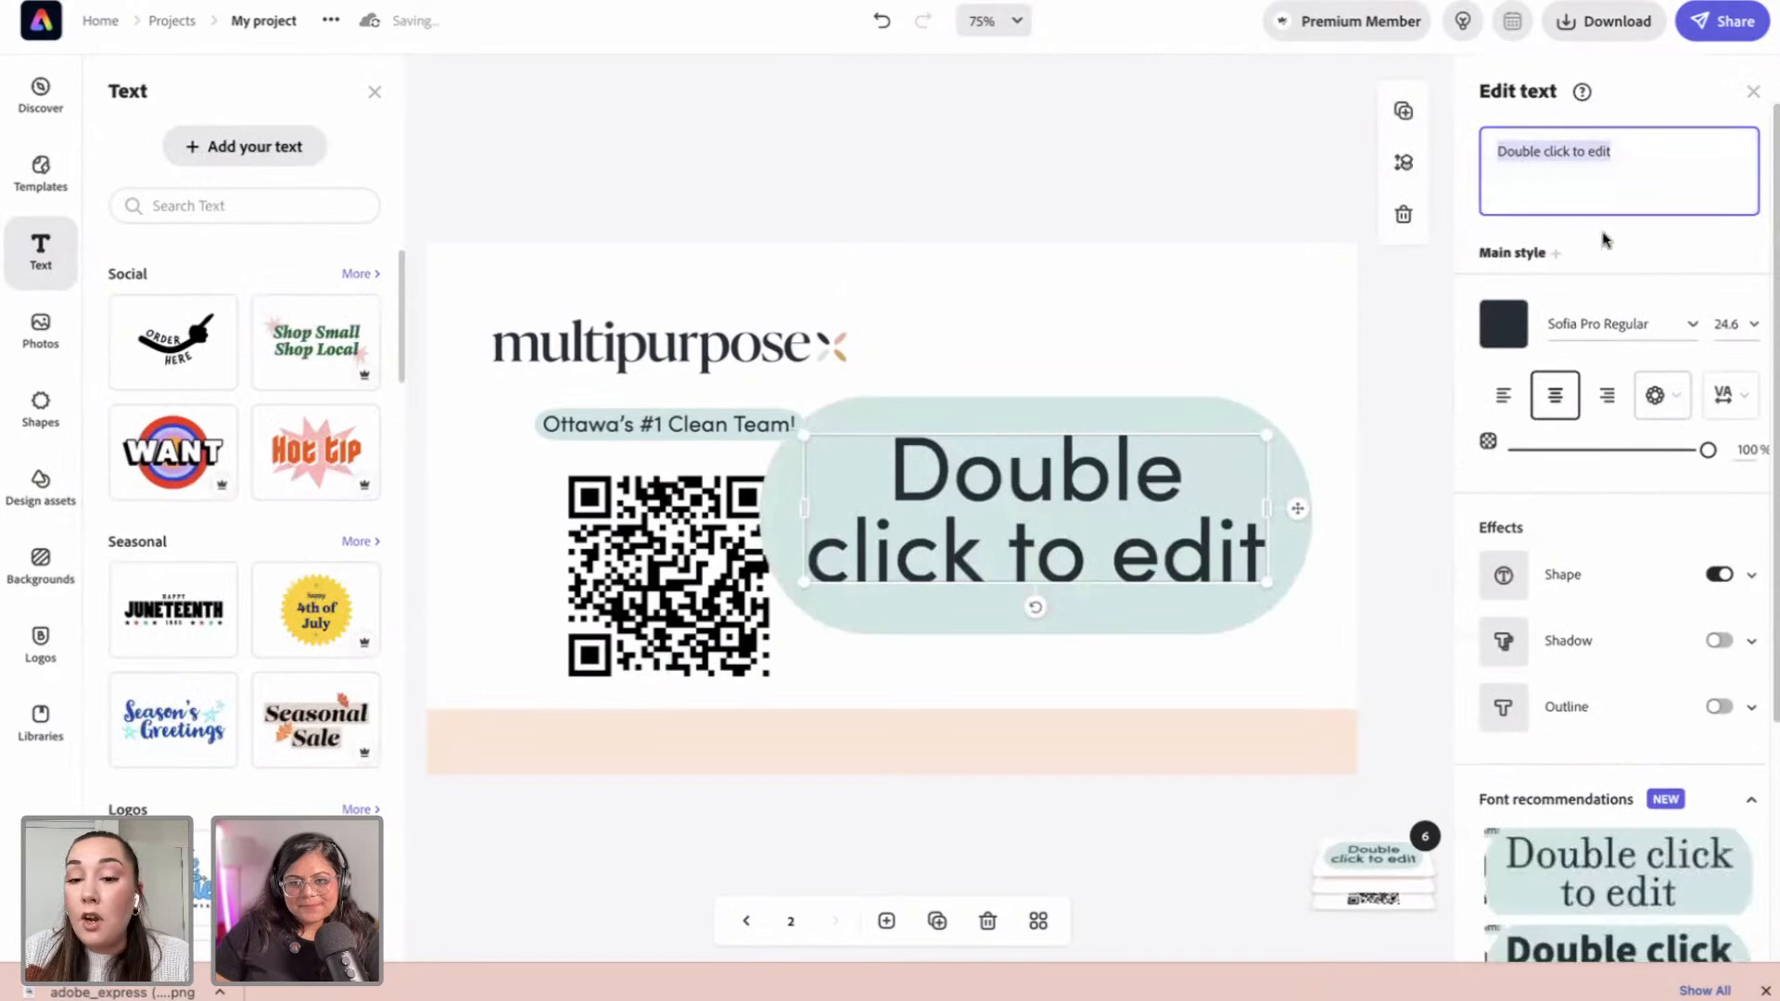
pyautogui.click(1720, 574)
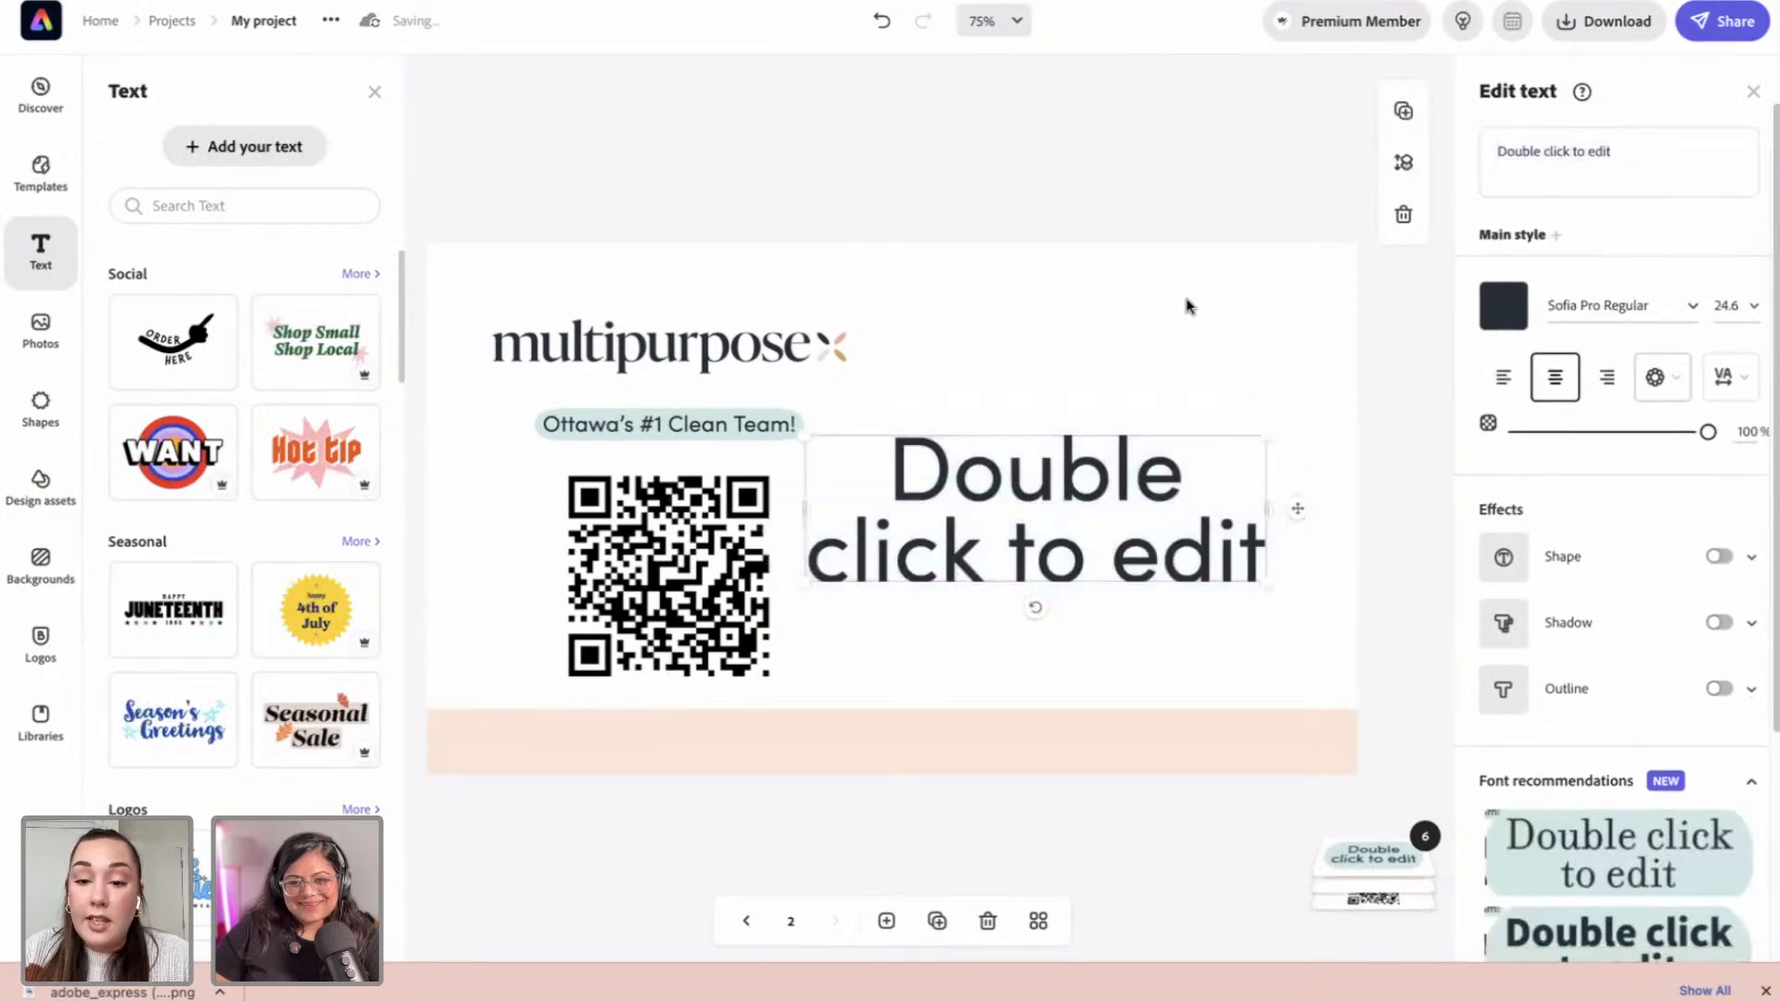
pyautogui.click(1639, 143)
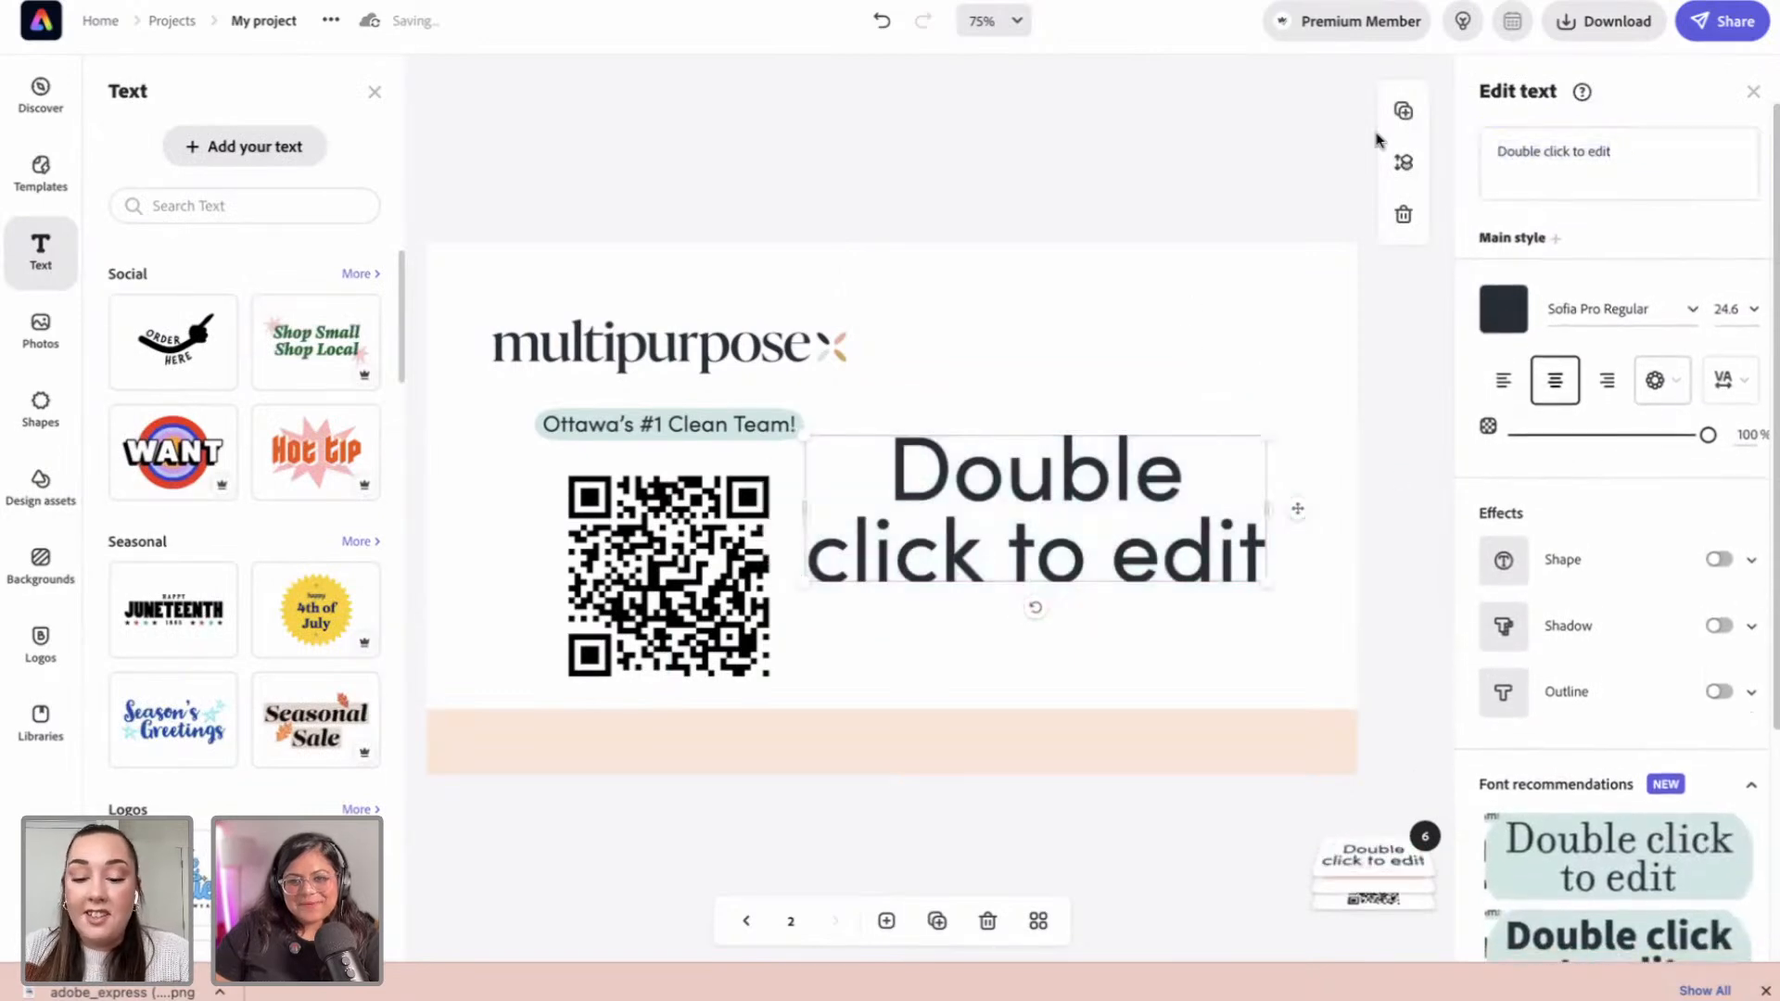
pyautogui.click(1561, 167)
pyautogui.tripleClick(1562, 167)
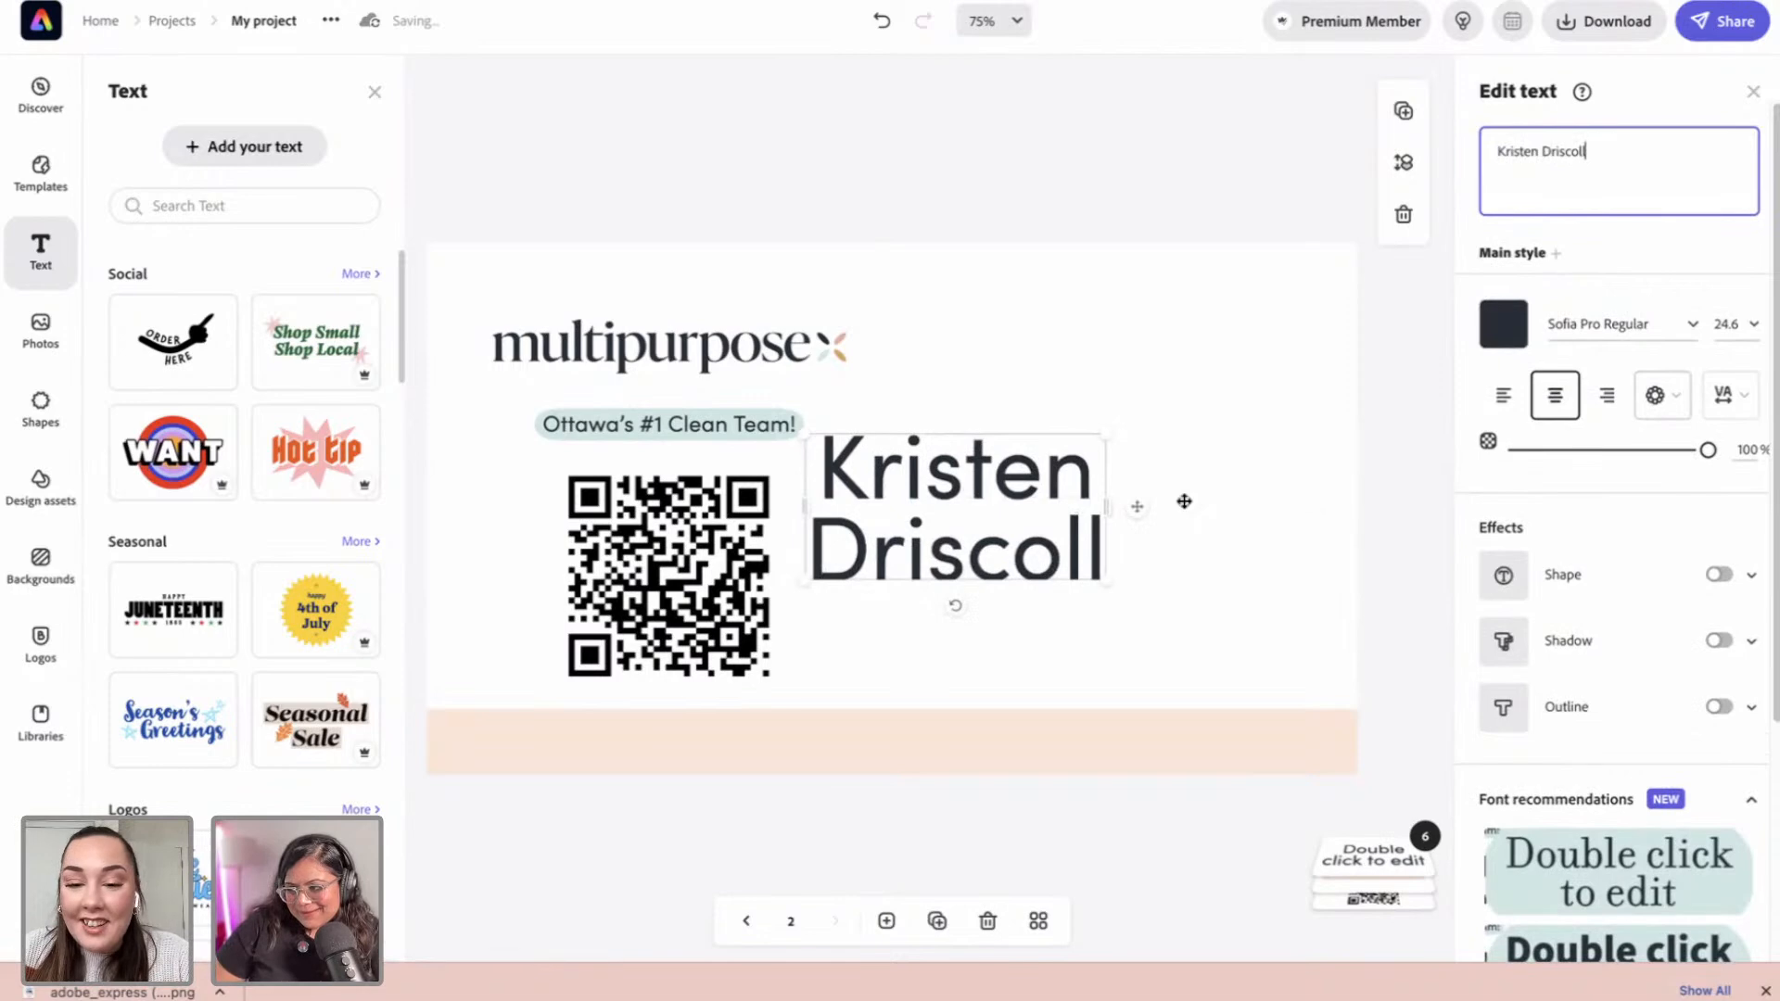
# Step: Widen the name to one line, move it beside the logo, and duplicate it
pyautogui.moveTo(1144, 505); pyautogui.dragTo(1187, 474)
pyautogui.moveTo(1077, 458); pyautogui.dragTo(1187, 357)
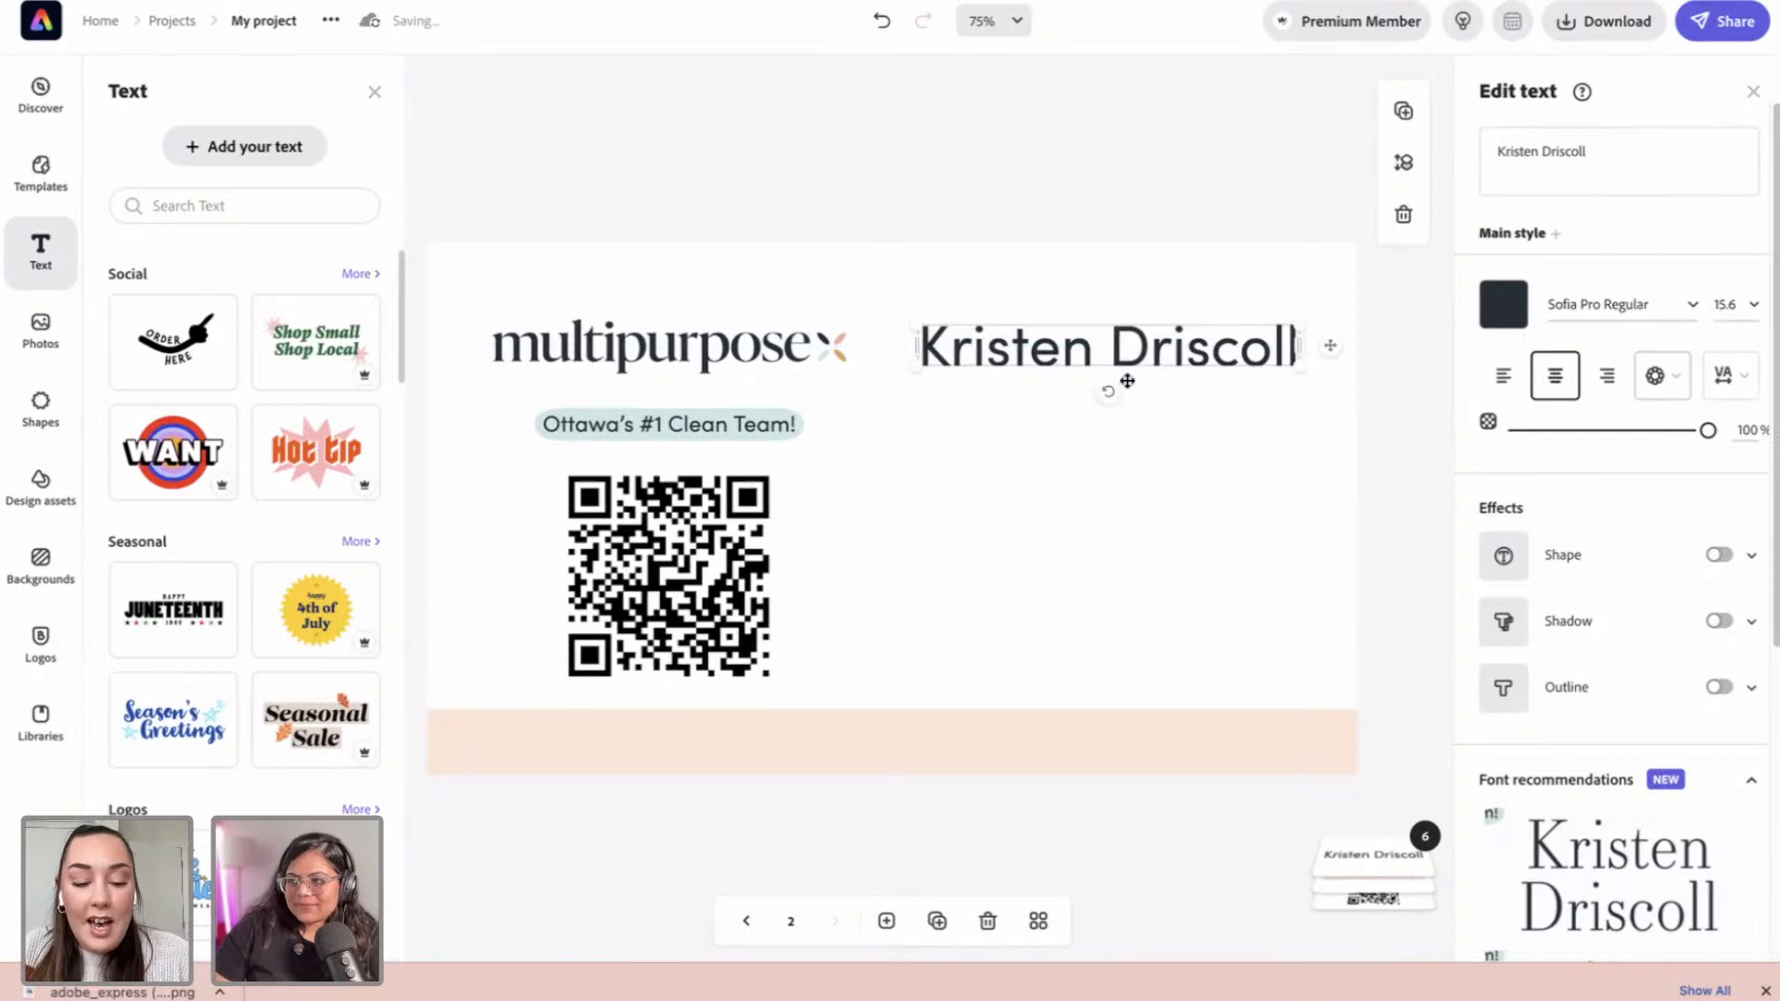
pyautogui.hotkey('ctrl', 'd')
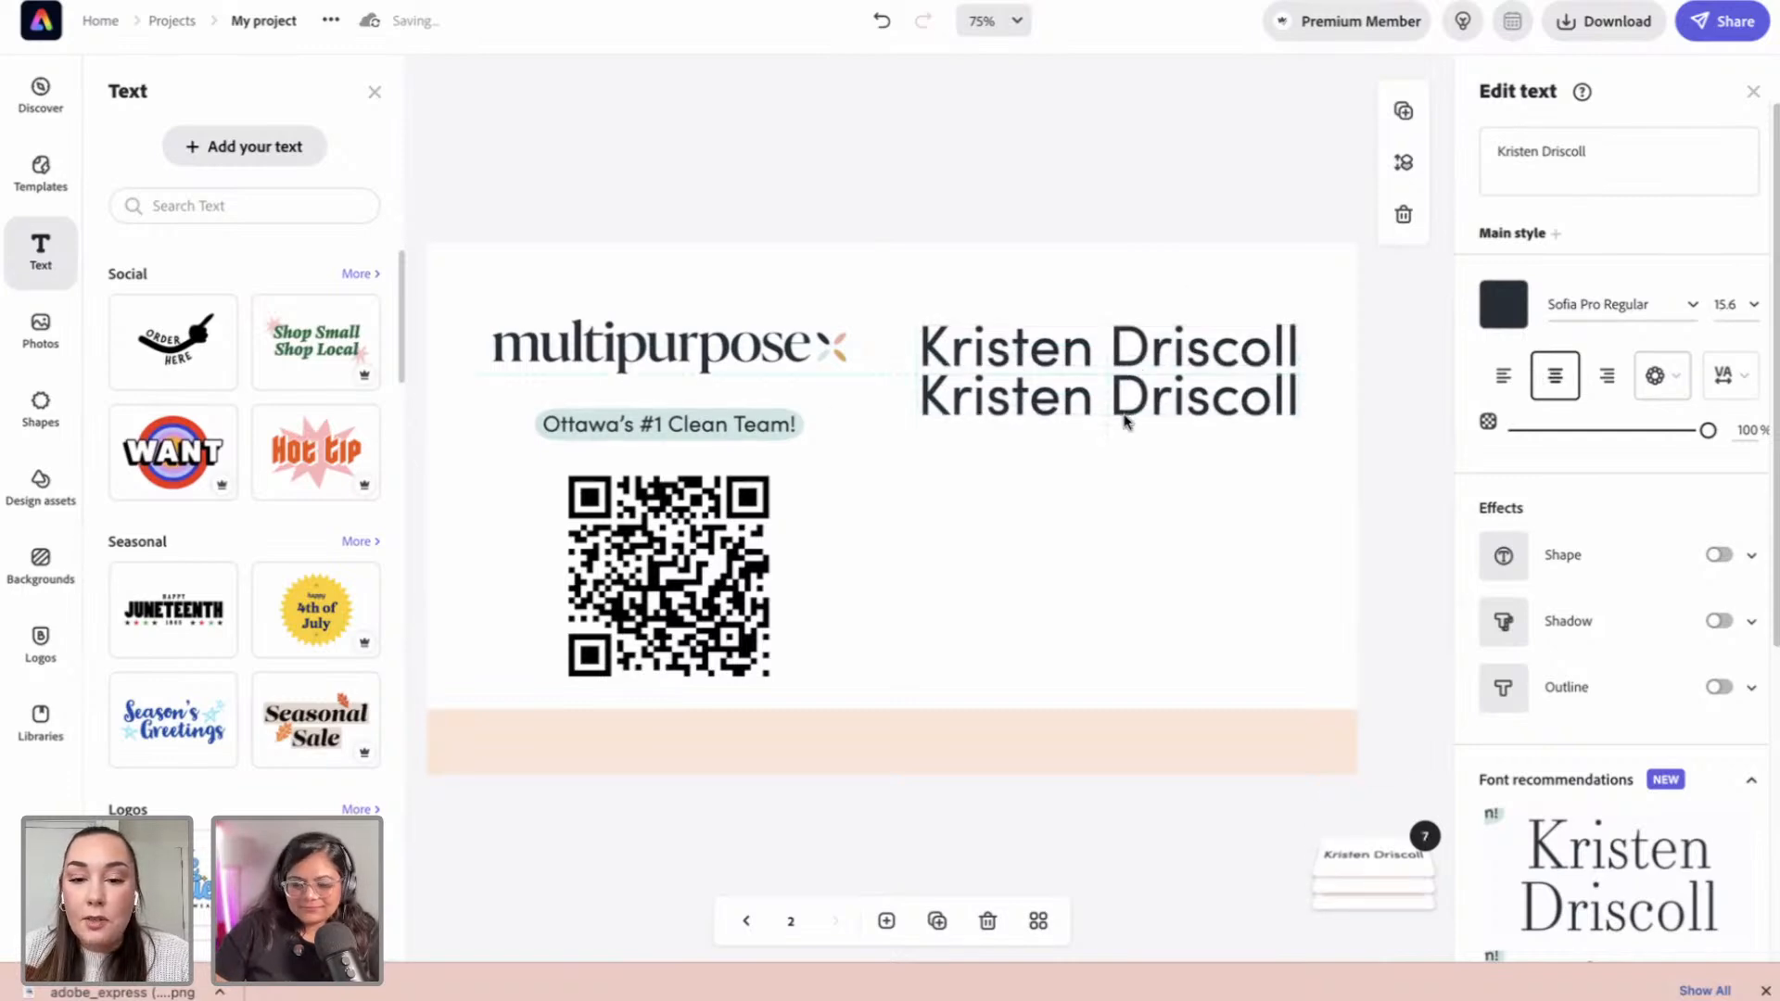
pyautogui.moveTo(1583, 151); pyautogui.dragTo(1465, 146)
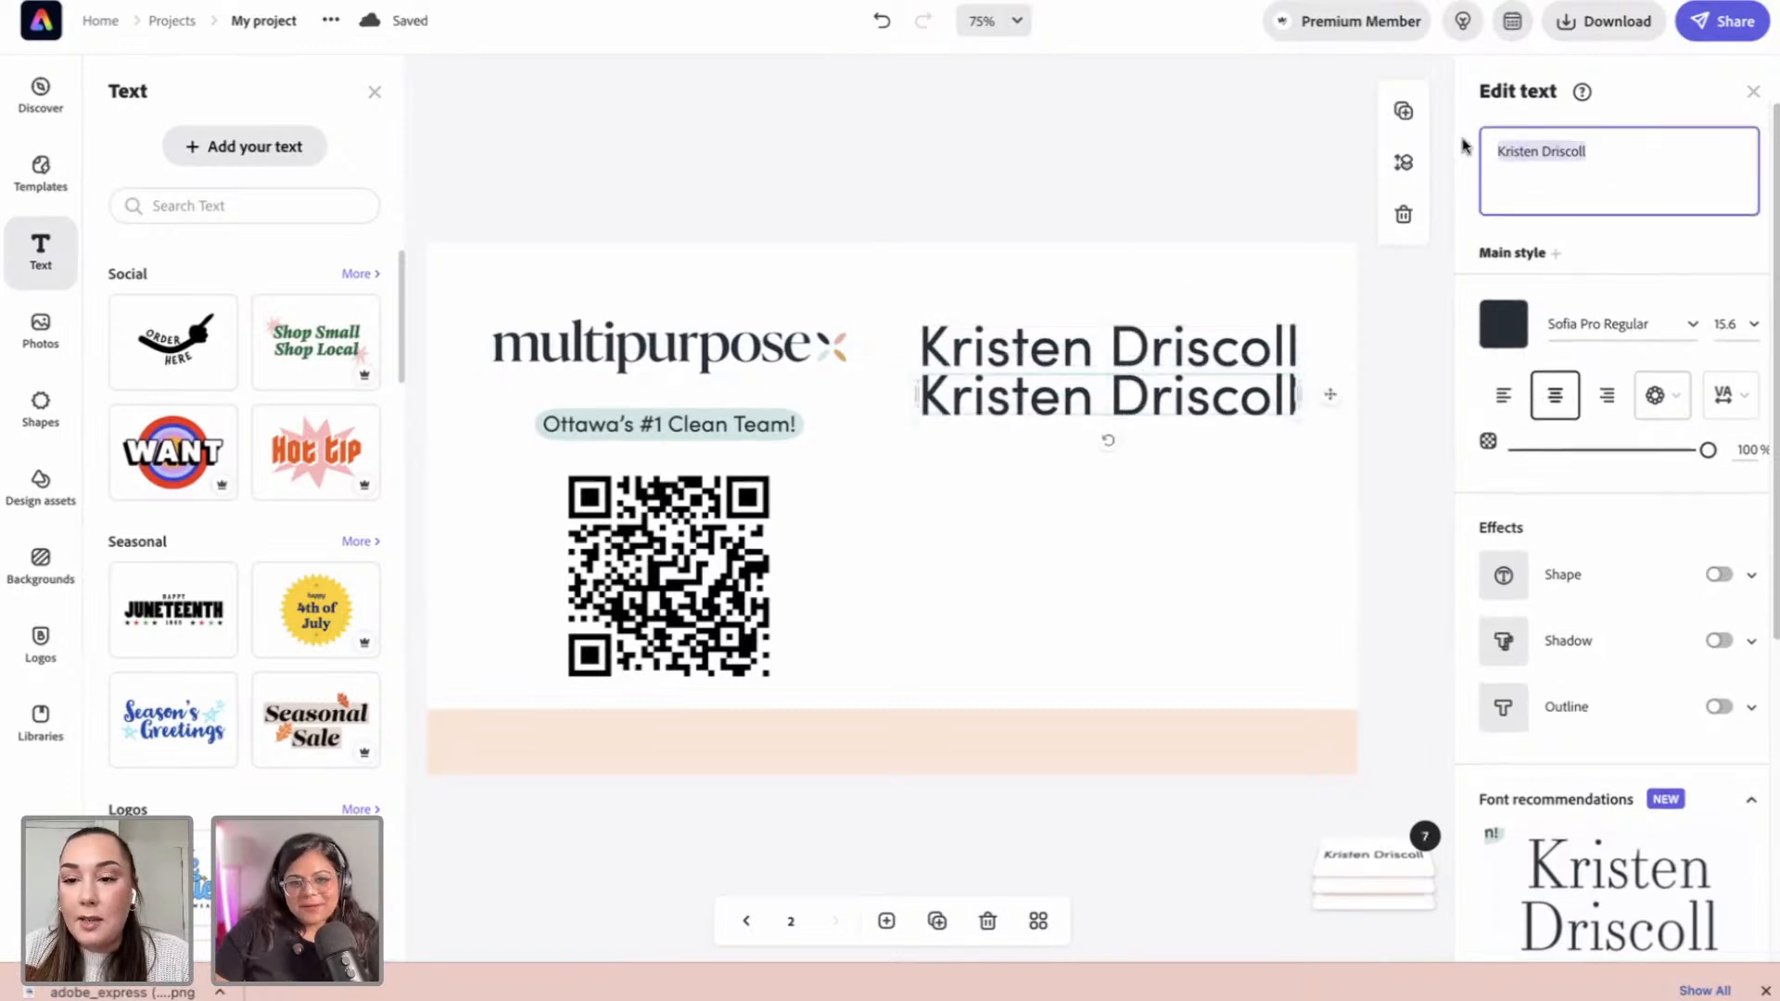
# Step: Retype the duplicate as 'Retail Marketing Manager' and size it under the name heading
pyautogui.write('Retail Marketing Manager')
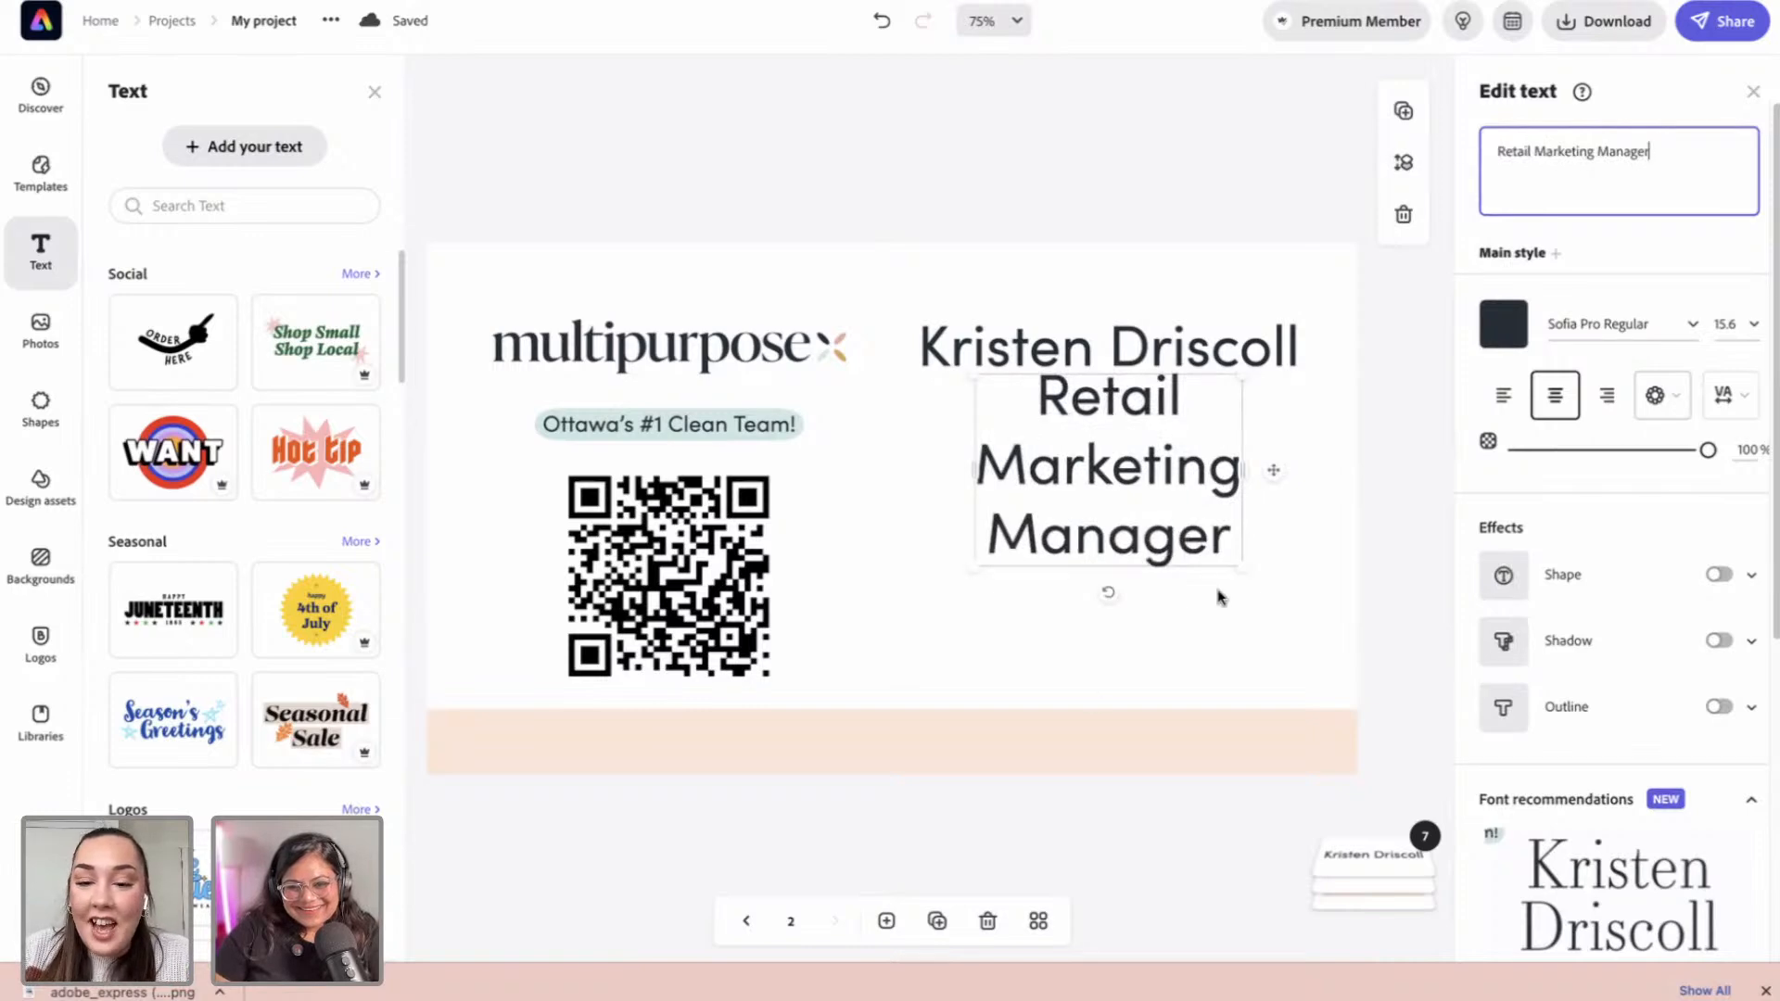
pyautogui.moveTo(1230, 568); pyautogui.dragTo(1331, 387)
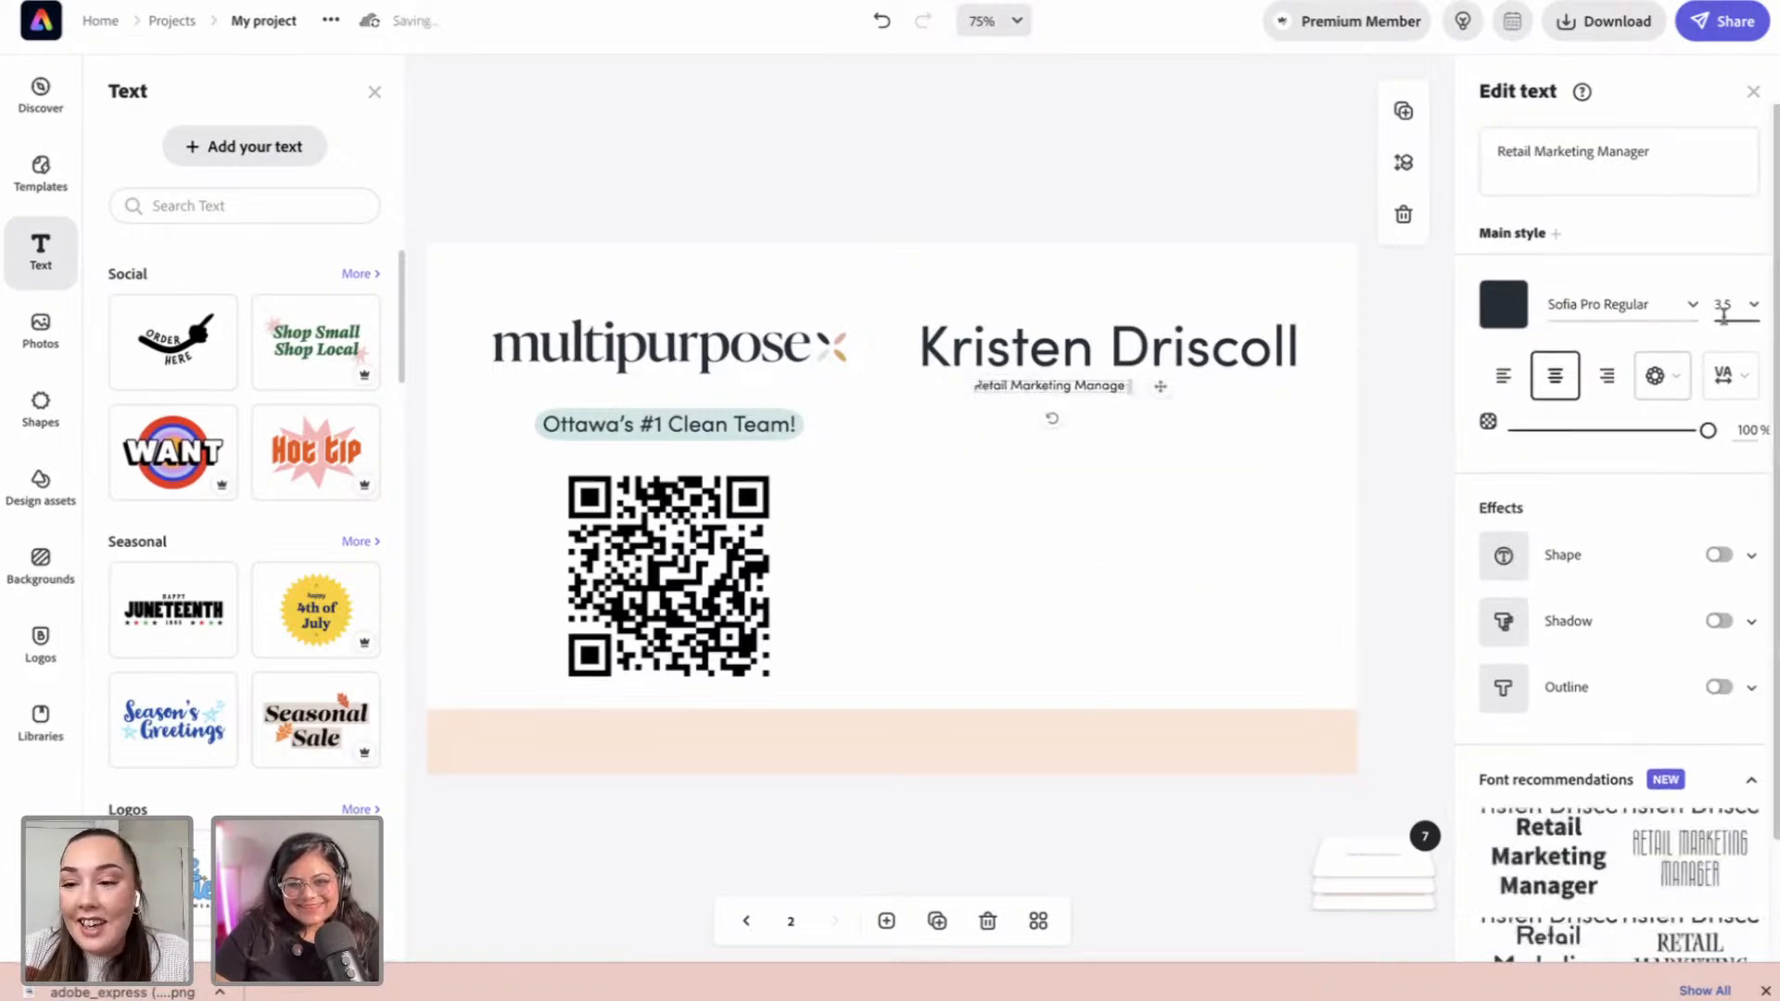
pyautogui.moveTo(969, 383)
pyautogui.mouseDown()
pyautogui.moveTo(855, 370)
pyautogui.moveTo(993, 398)
pyautogui.mouseUp()
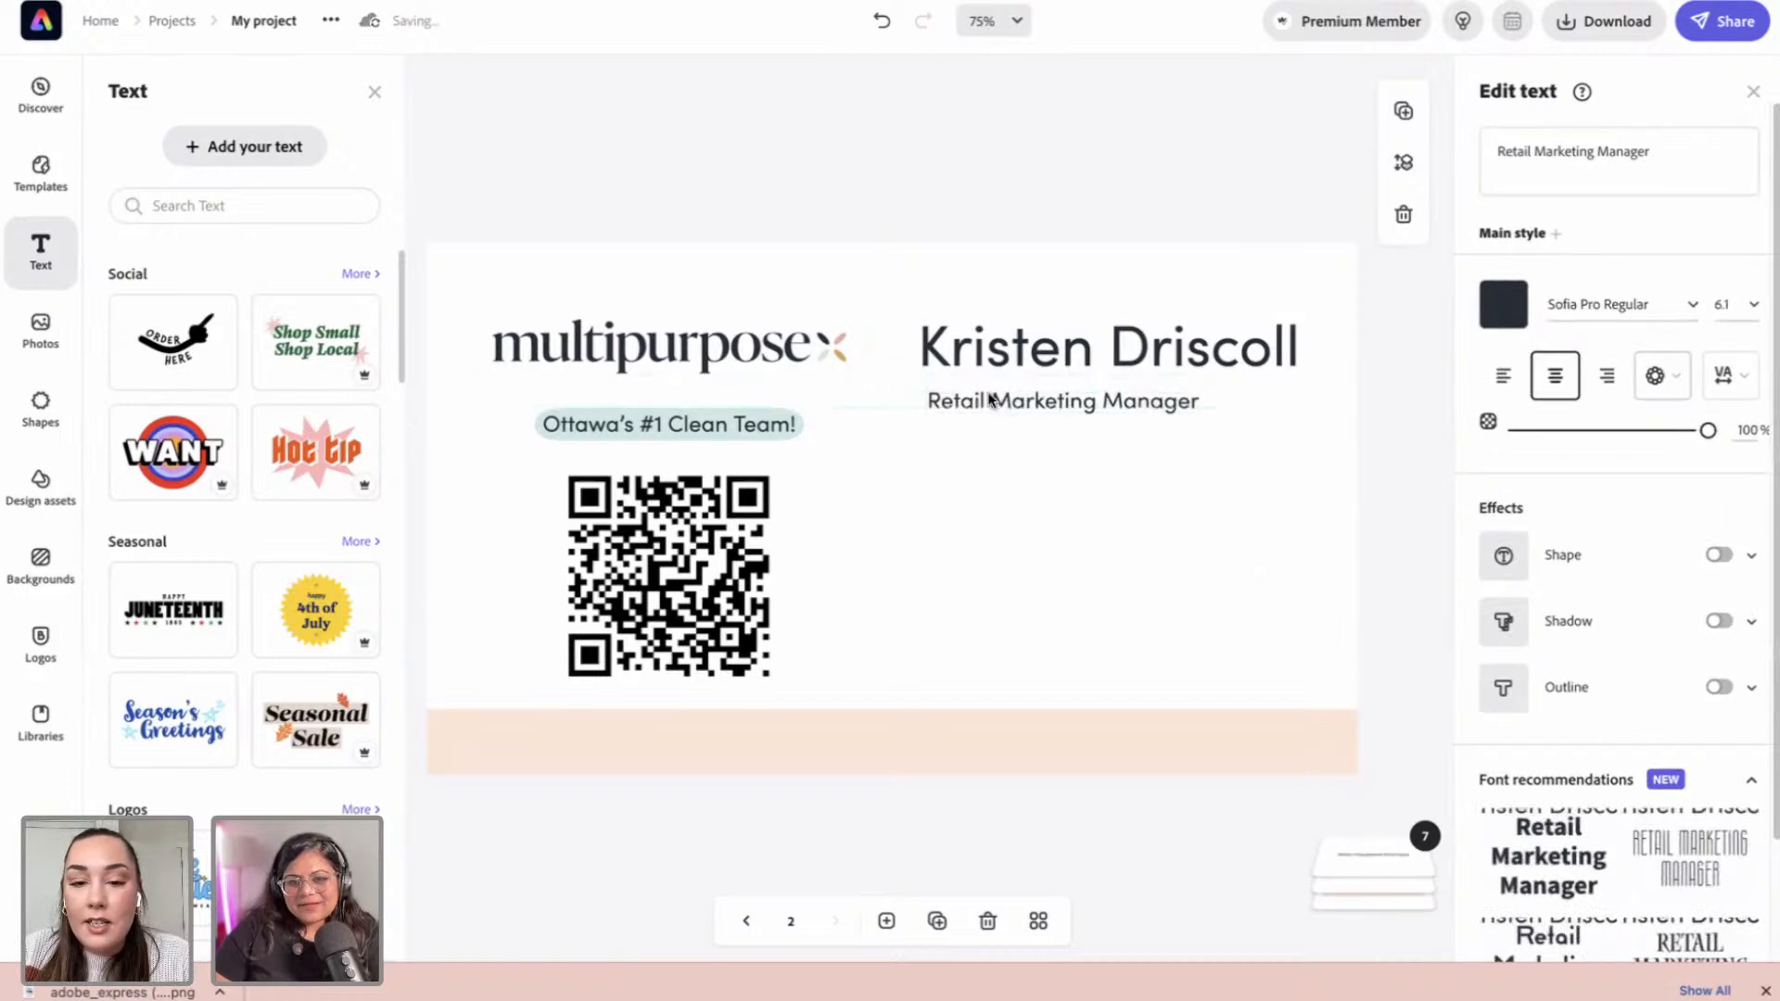
pyautogui.moveTo(916, 387); pyautogui.dragTo(1027, 405)
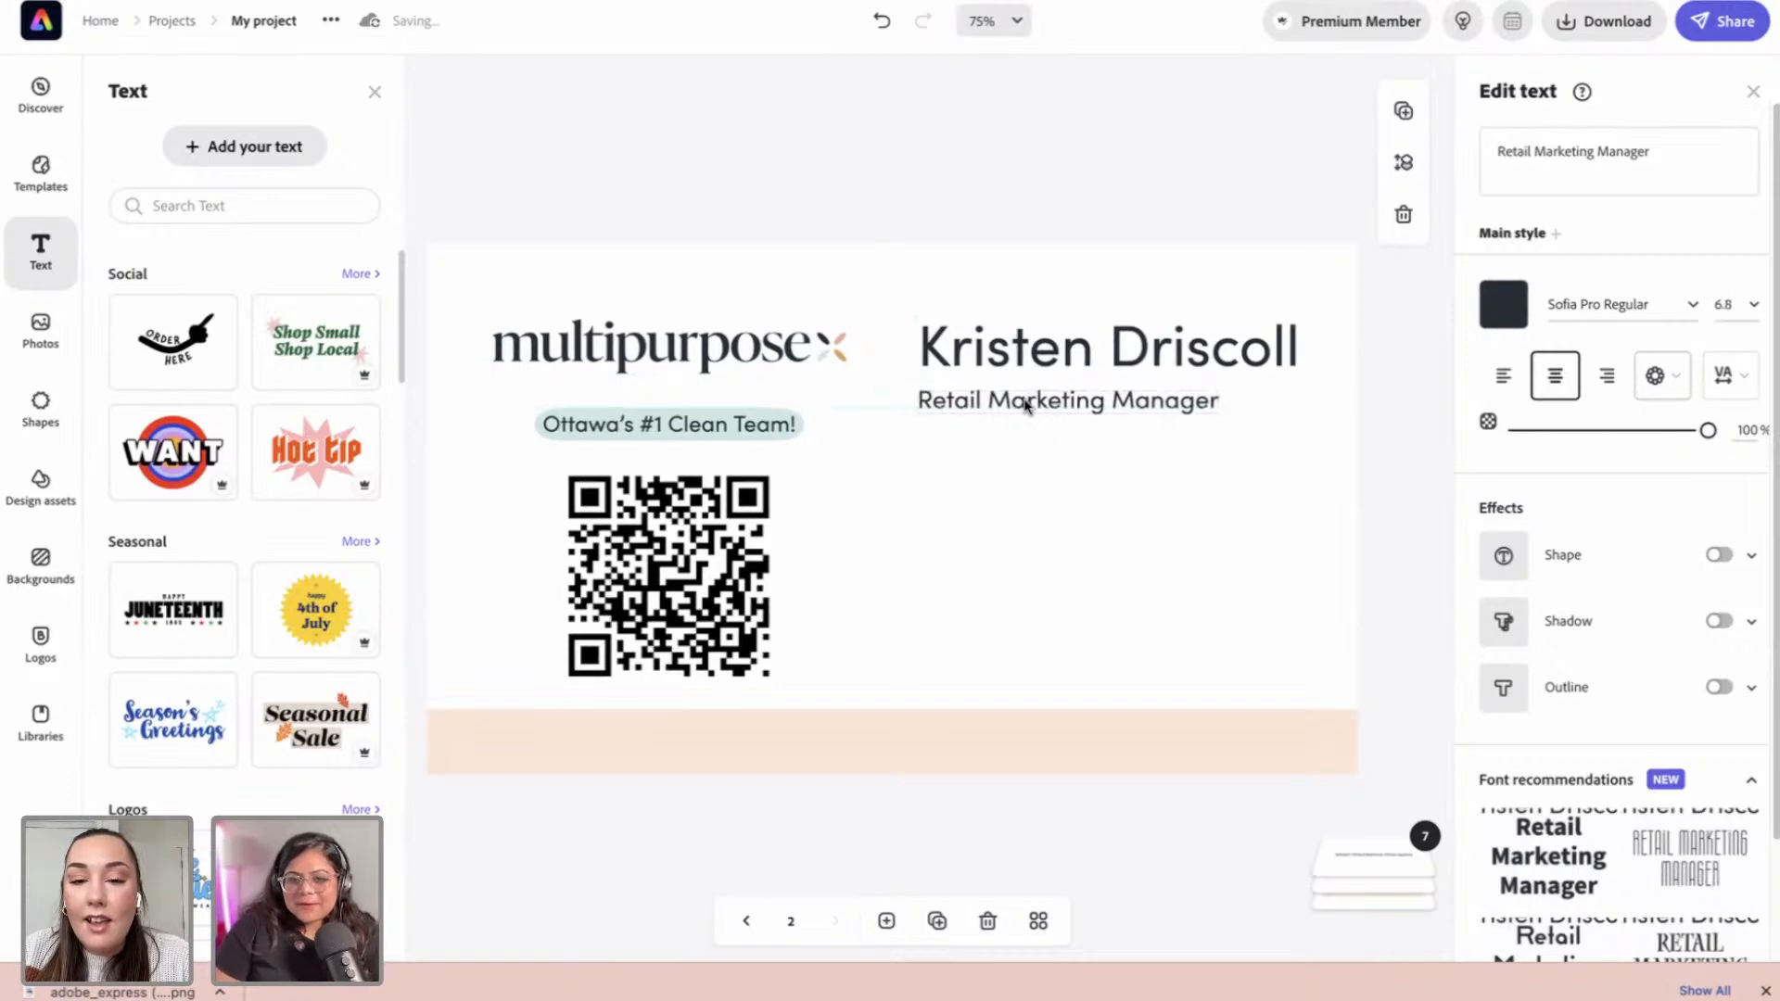
pyautogui.click(1083, 352)
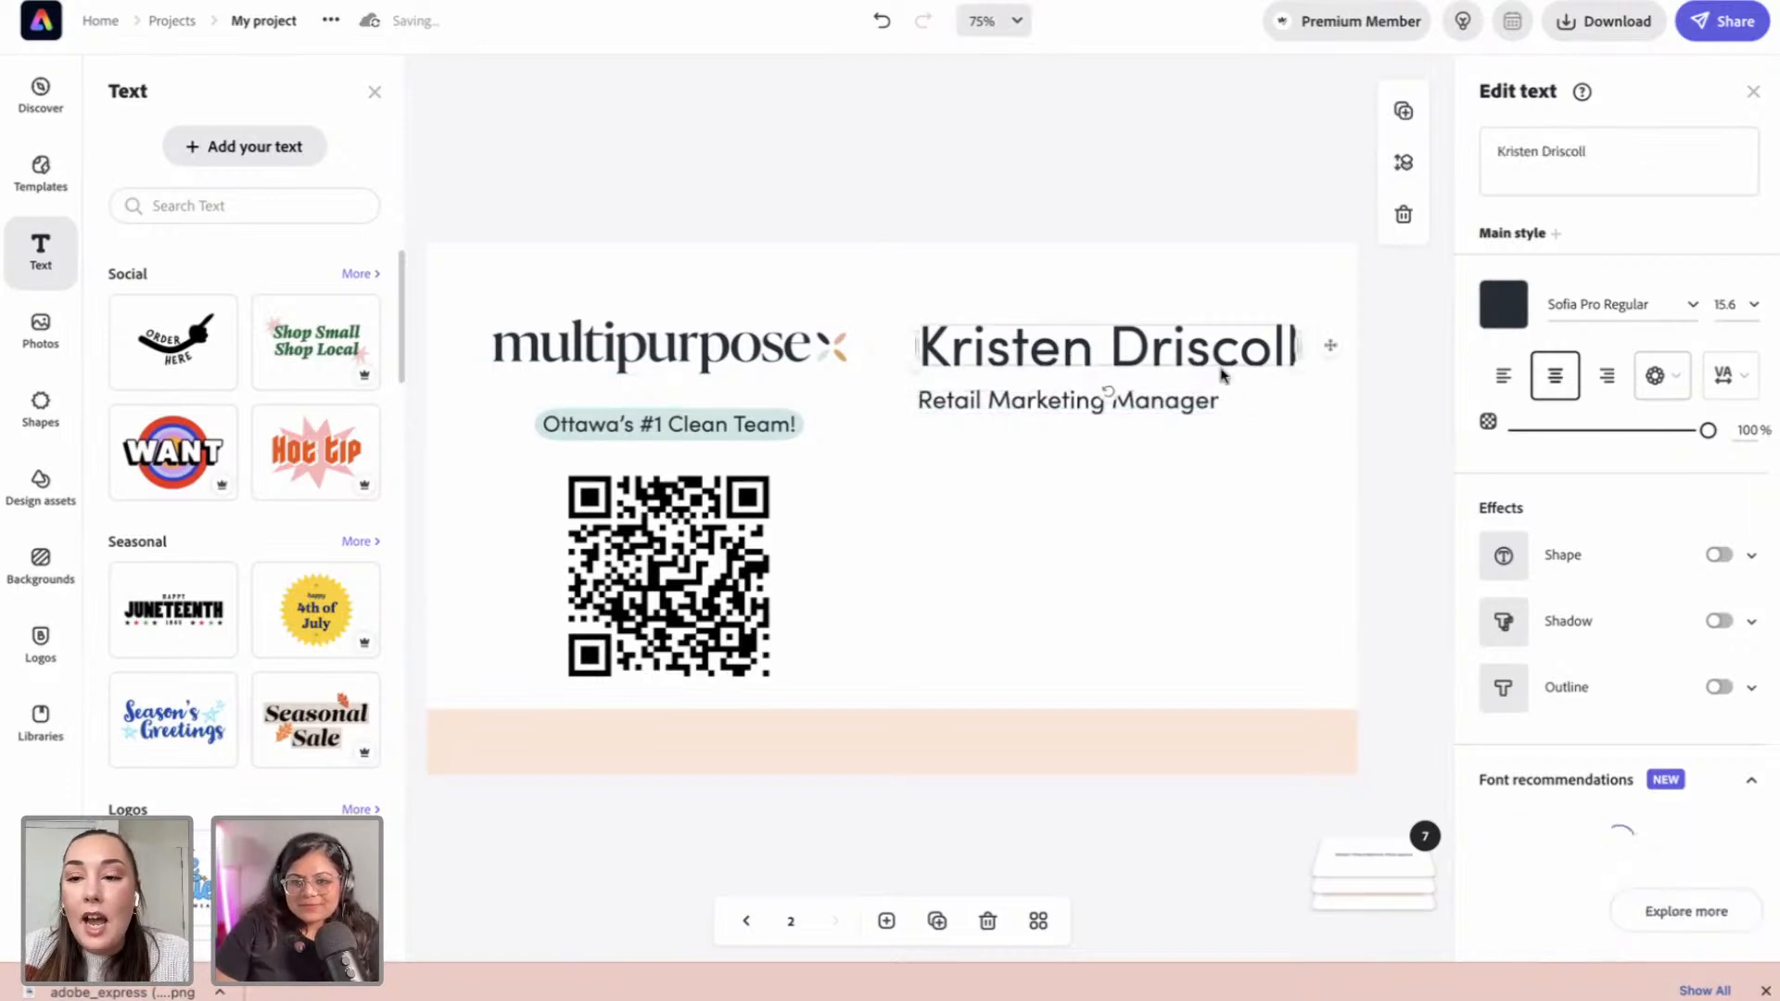
pyautogui.click(1734, 301)
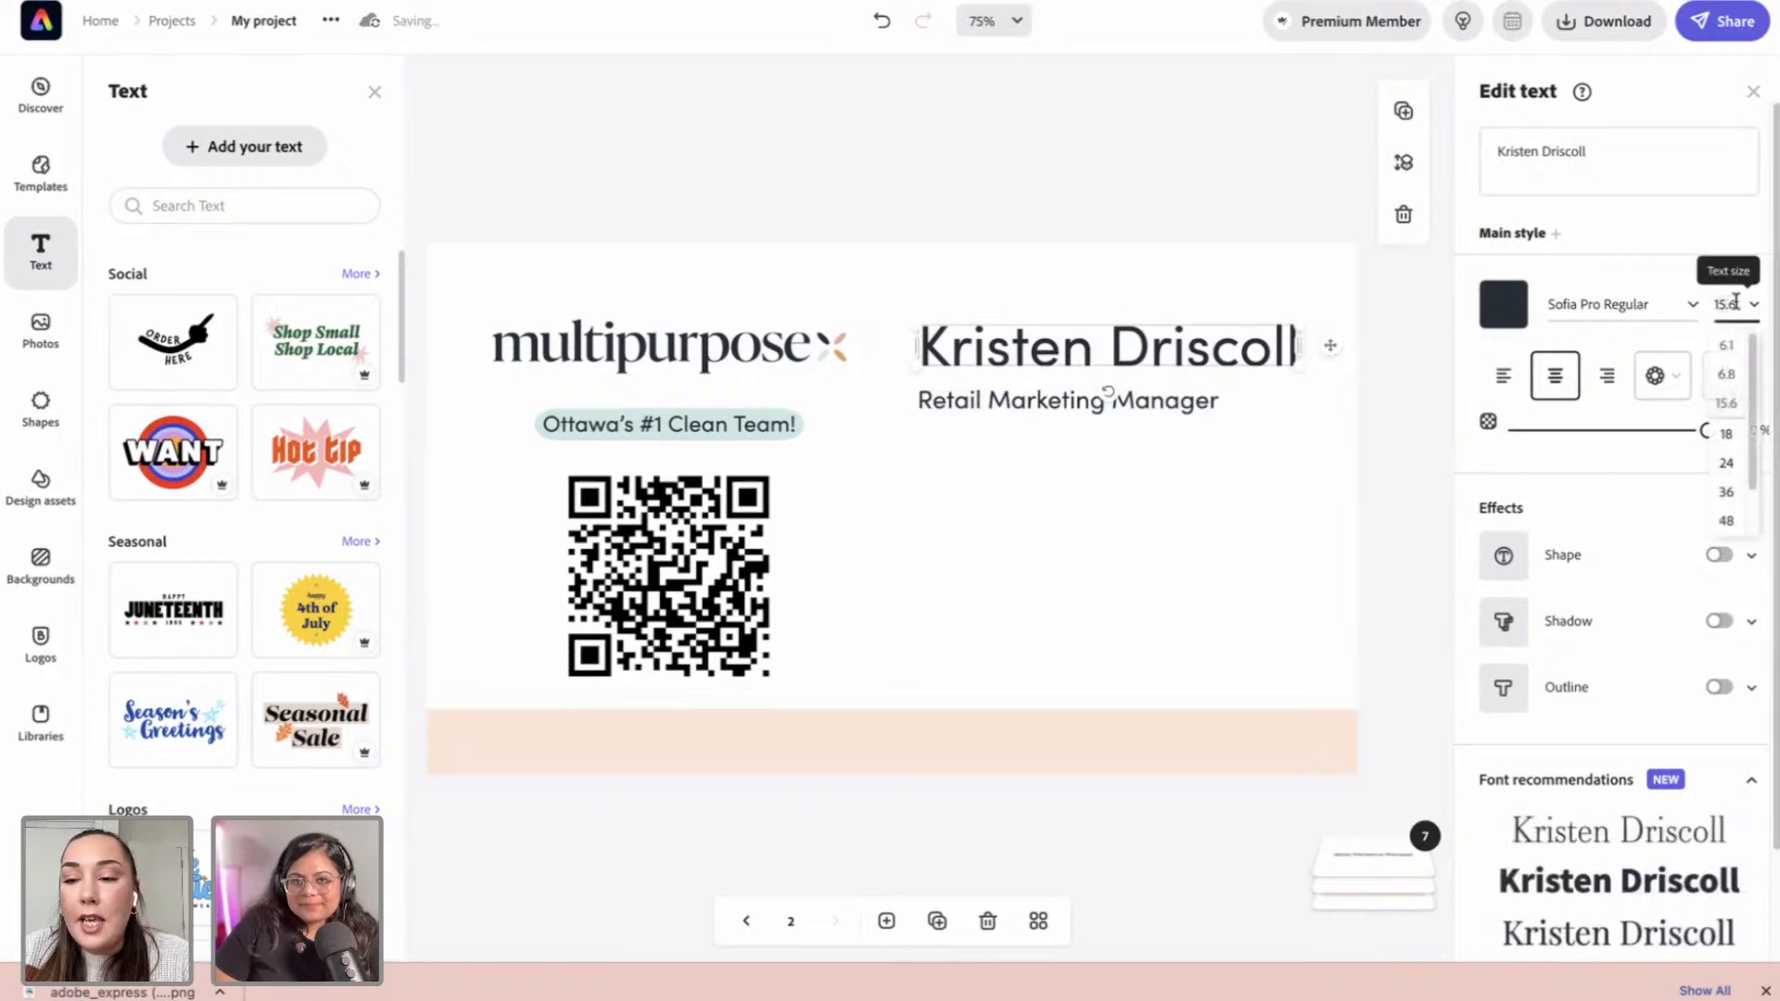
pyautogui.click(1713, 306)
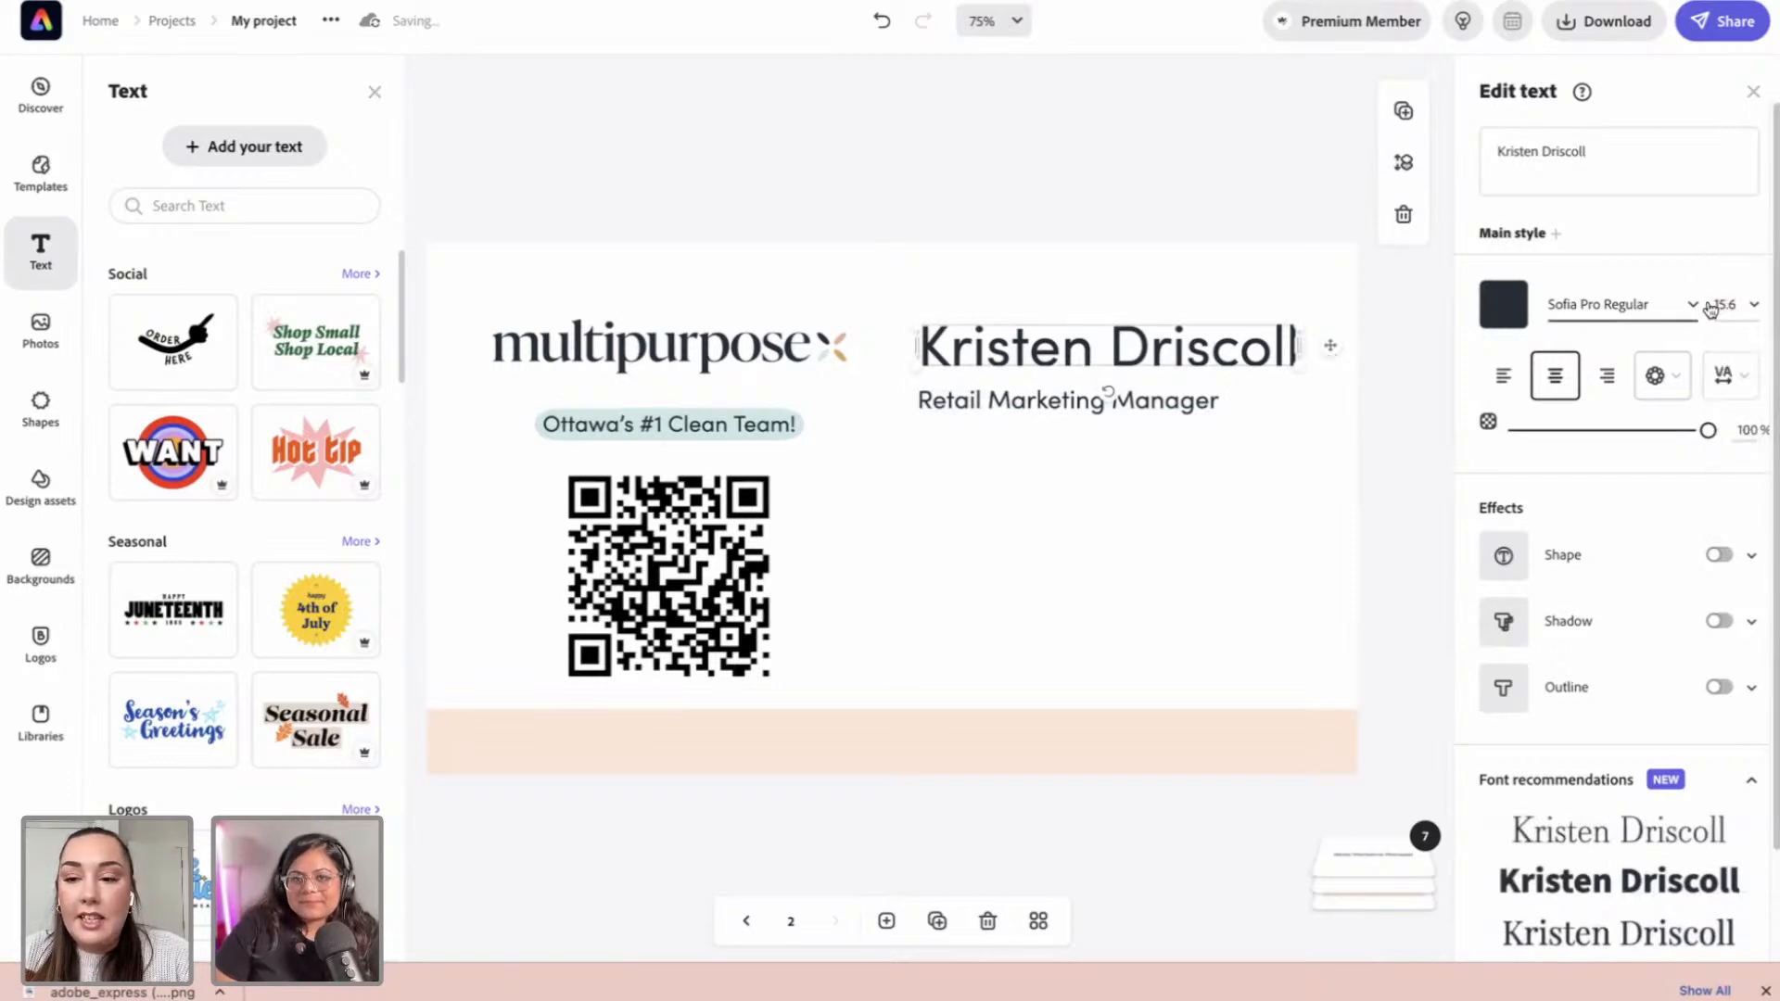
pyautogui.click(1722, 306)
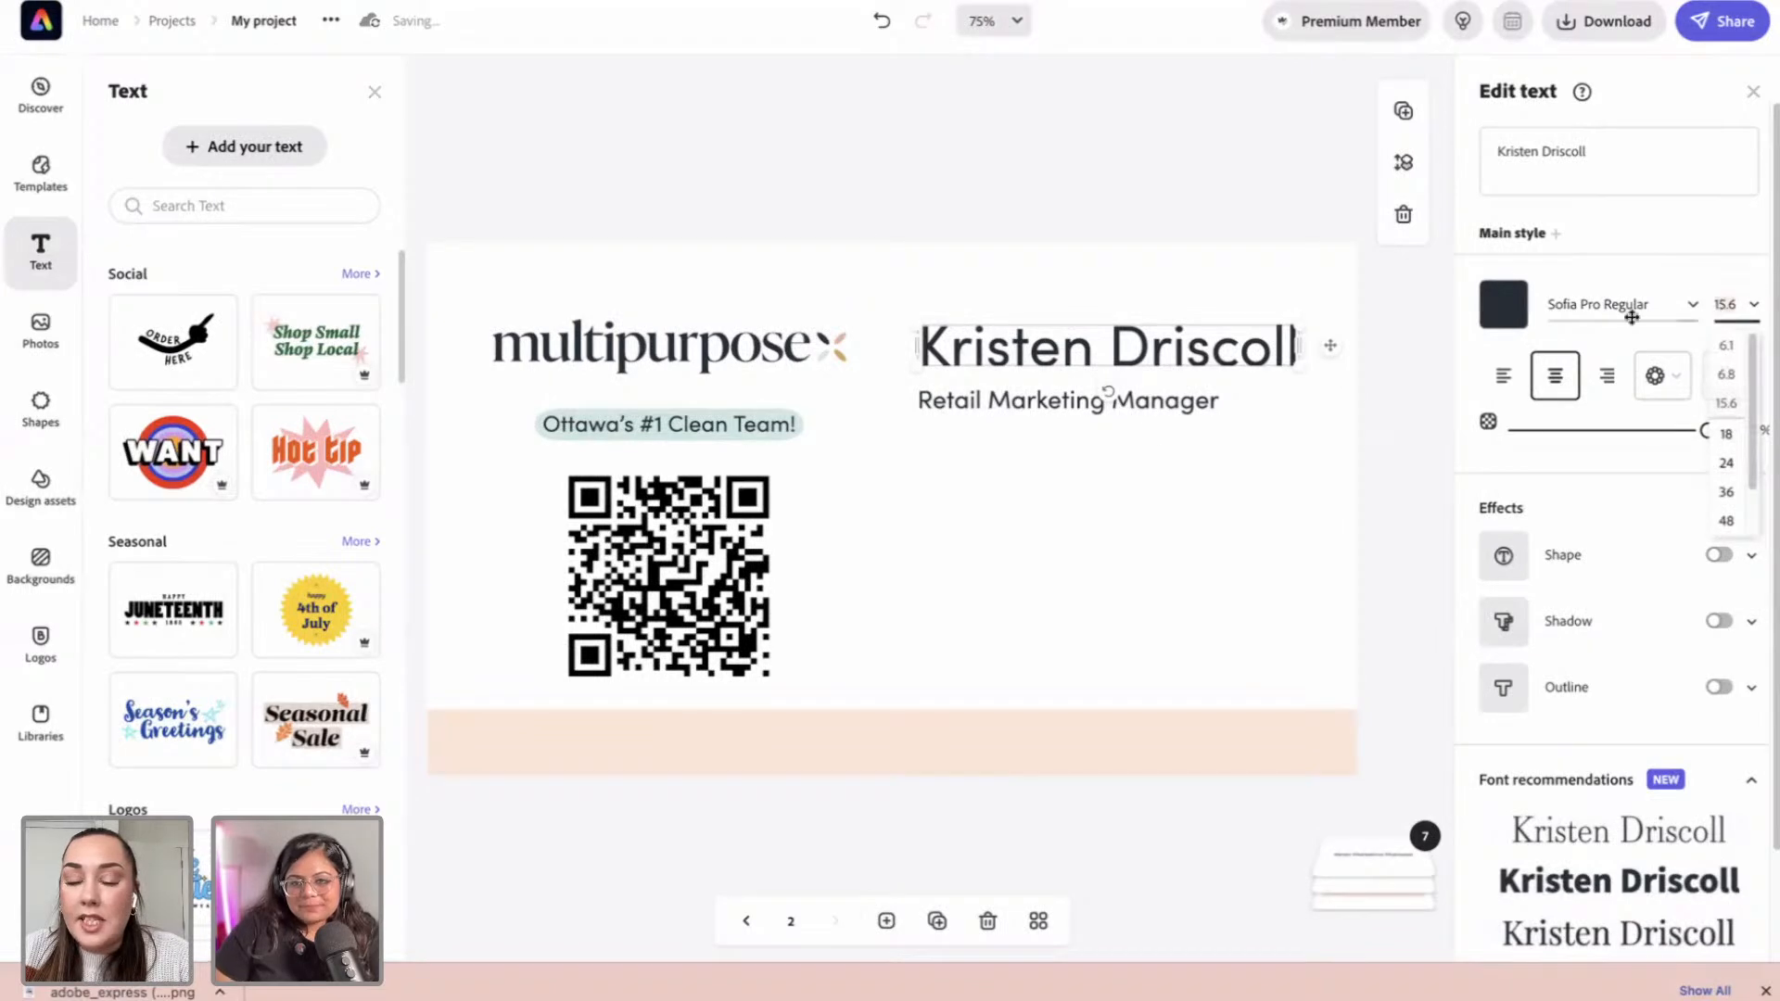
pyautogui.click(995, 400)
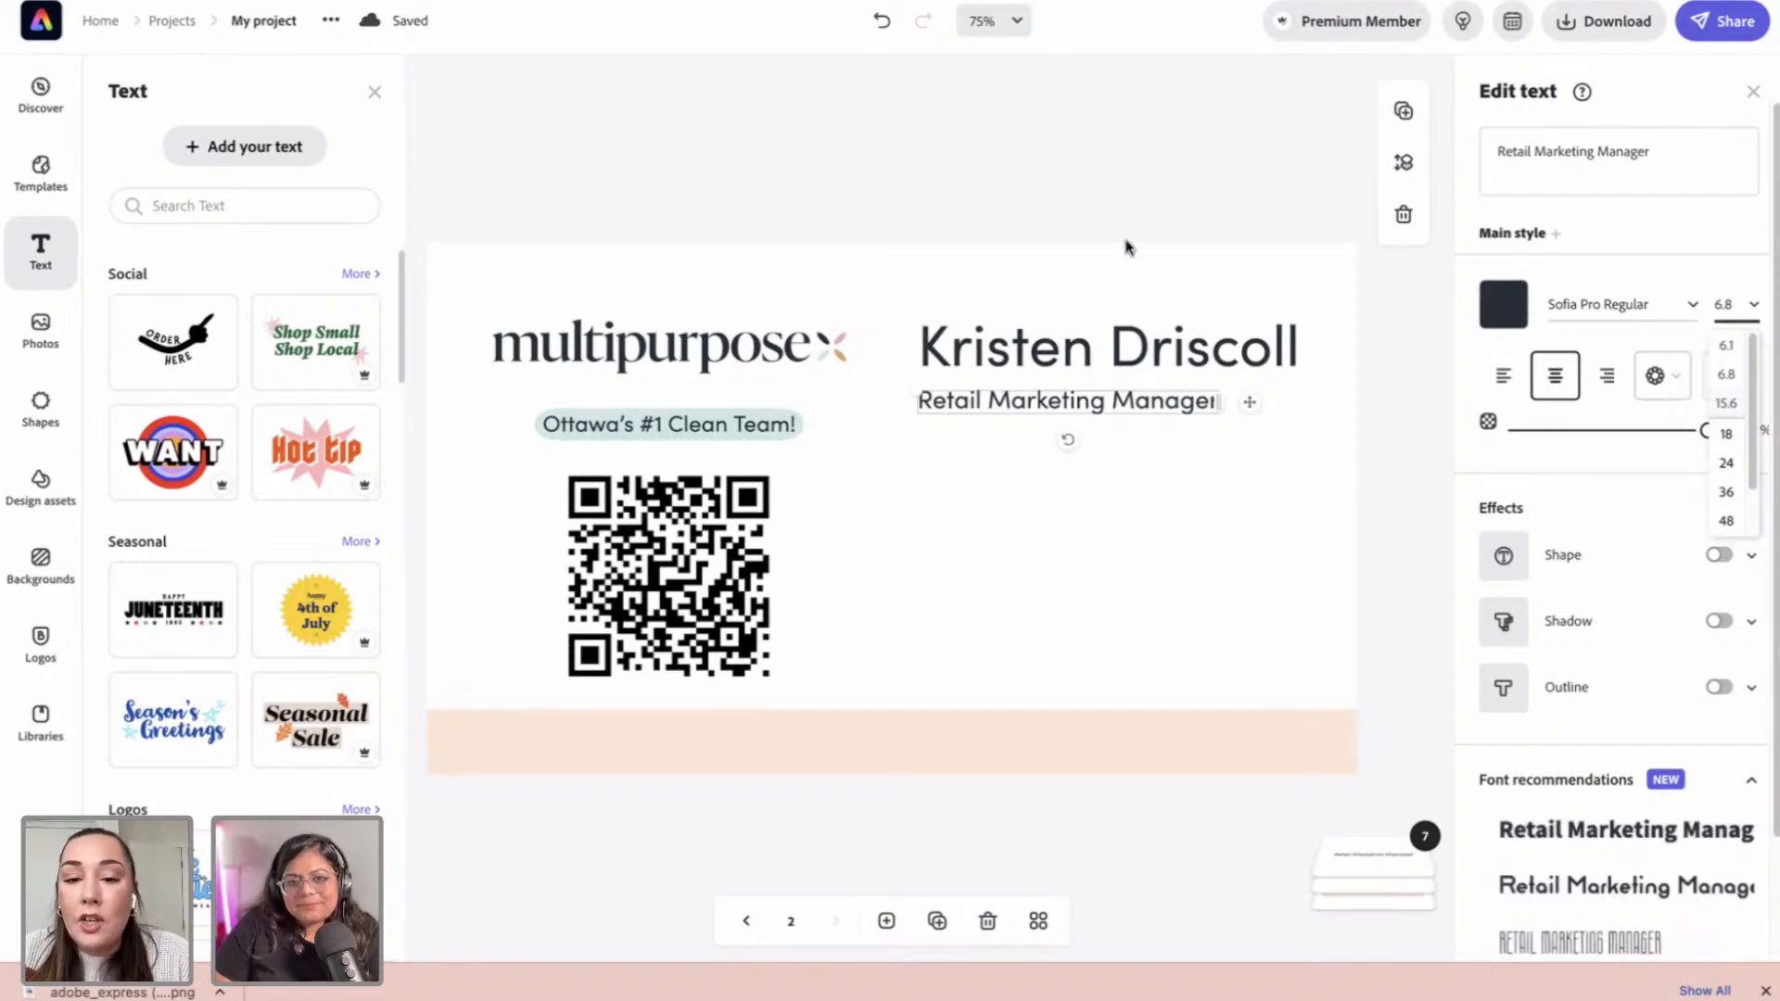
# Step: Enlarge the Ottawa's #1 Clean Team! tag and centre it above the QR code
pyautogui.click(709, 427)
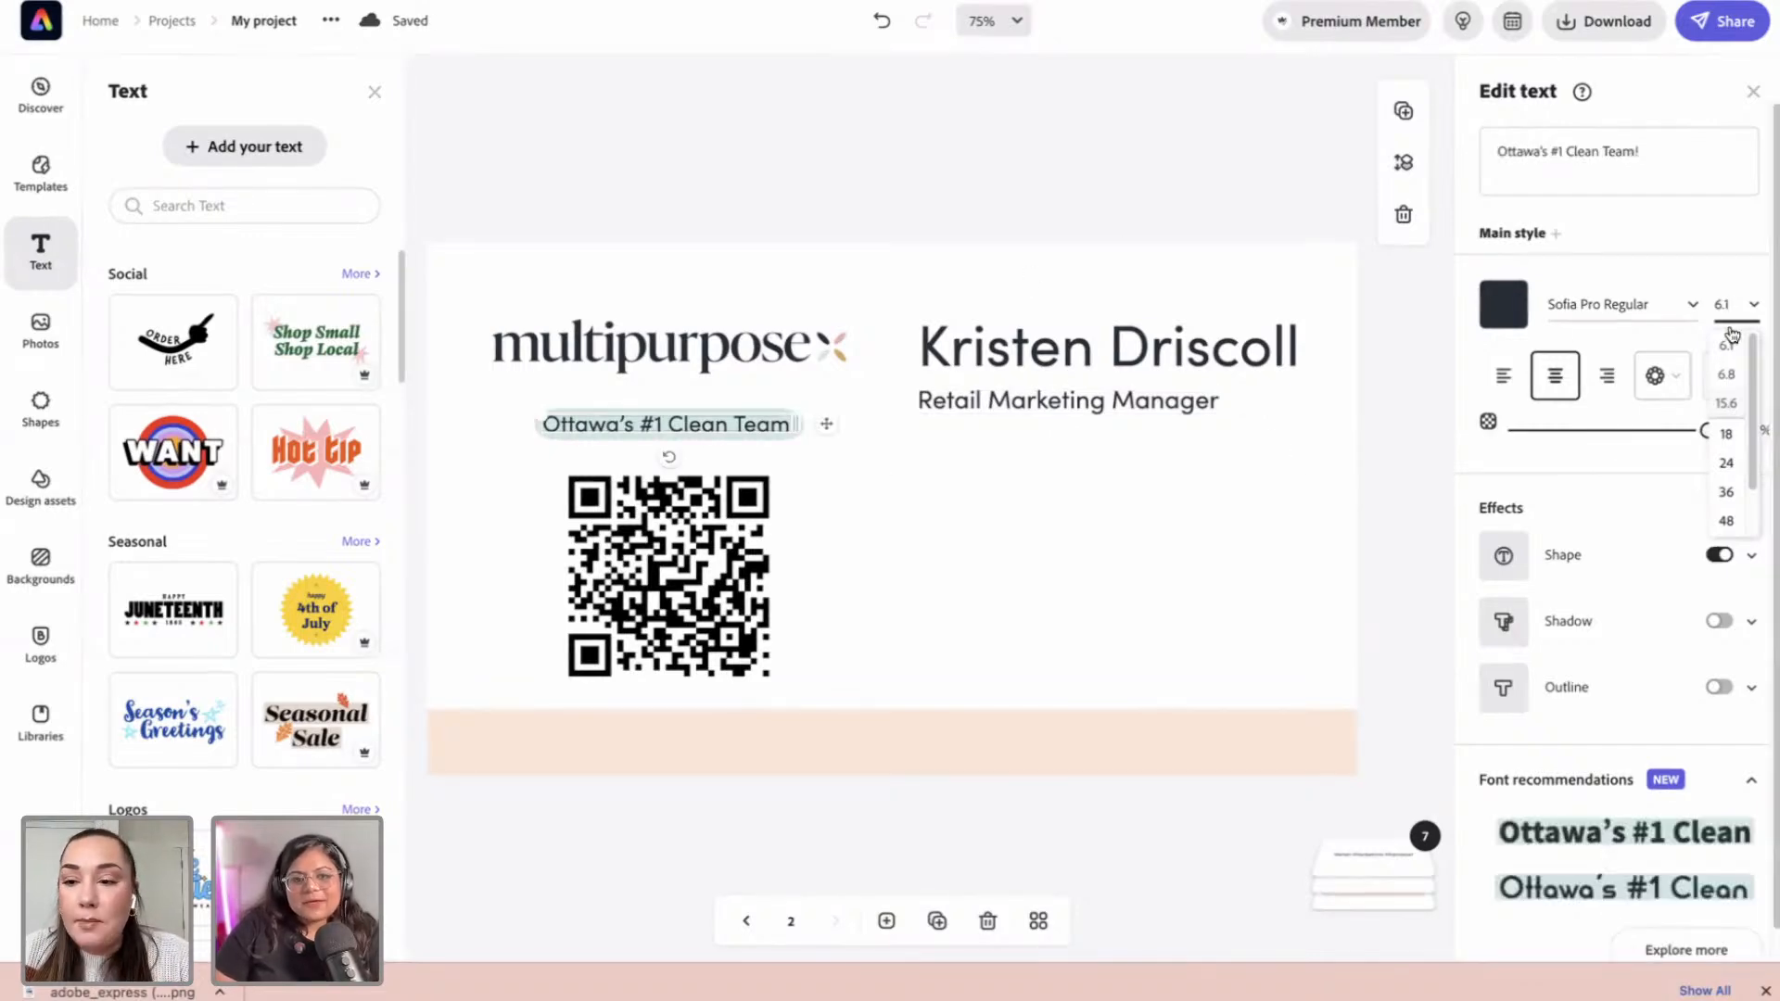
pyautogui.moveTo(557, 419); pyautogui.dragTo(502, 405)
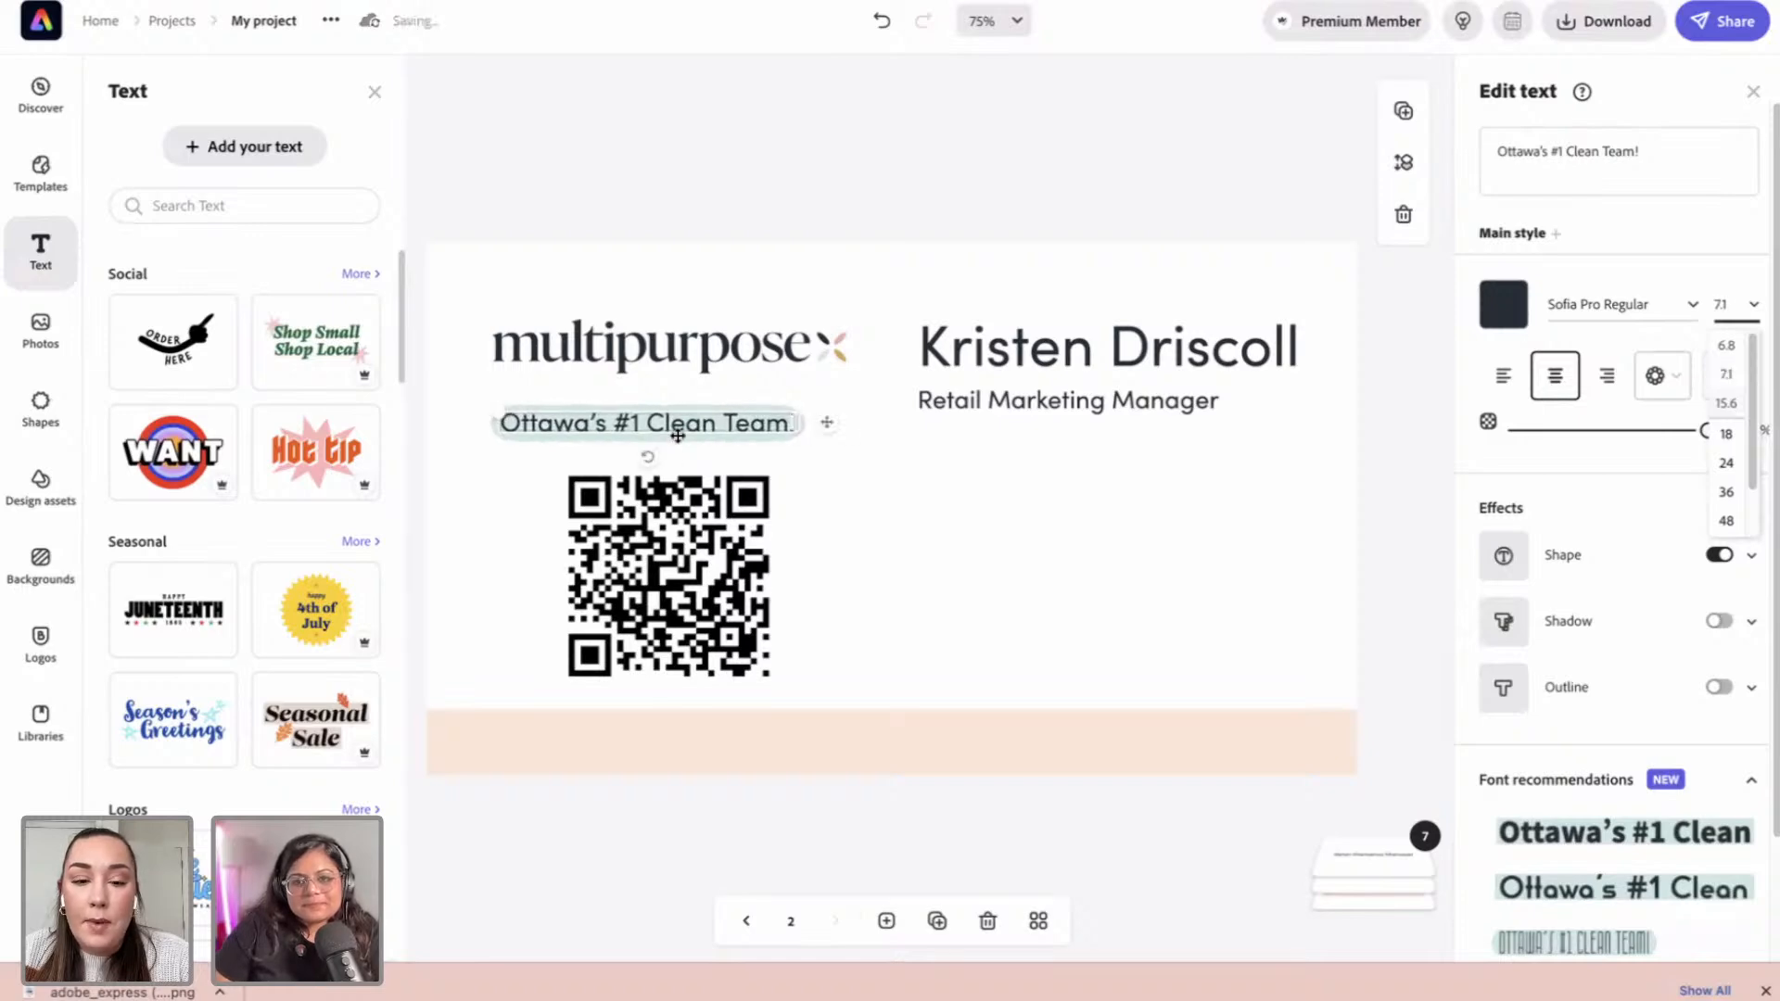
pyautogui.moveTo(700, 425); pyautogui.dragTo(705, 427)
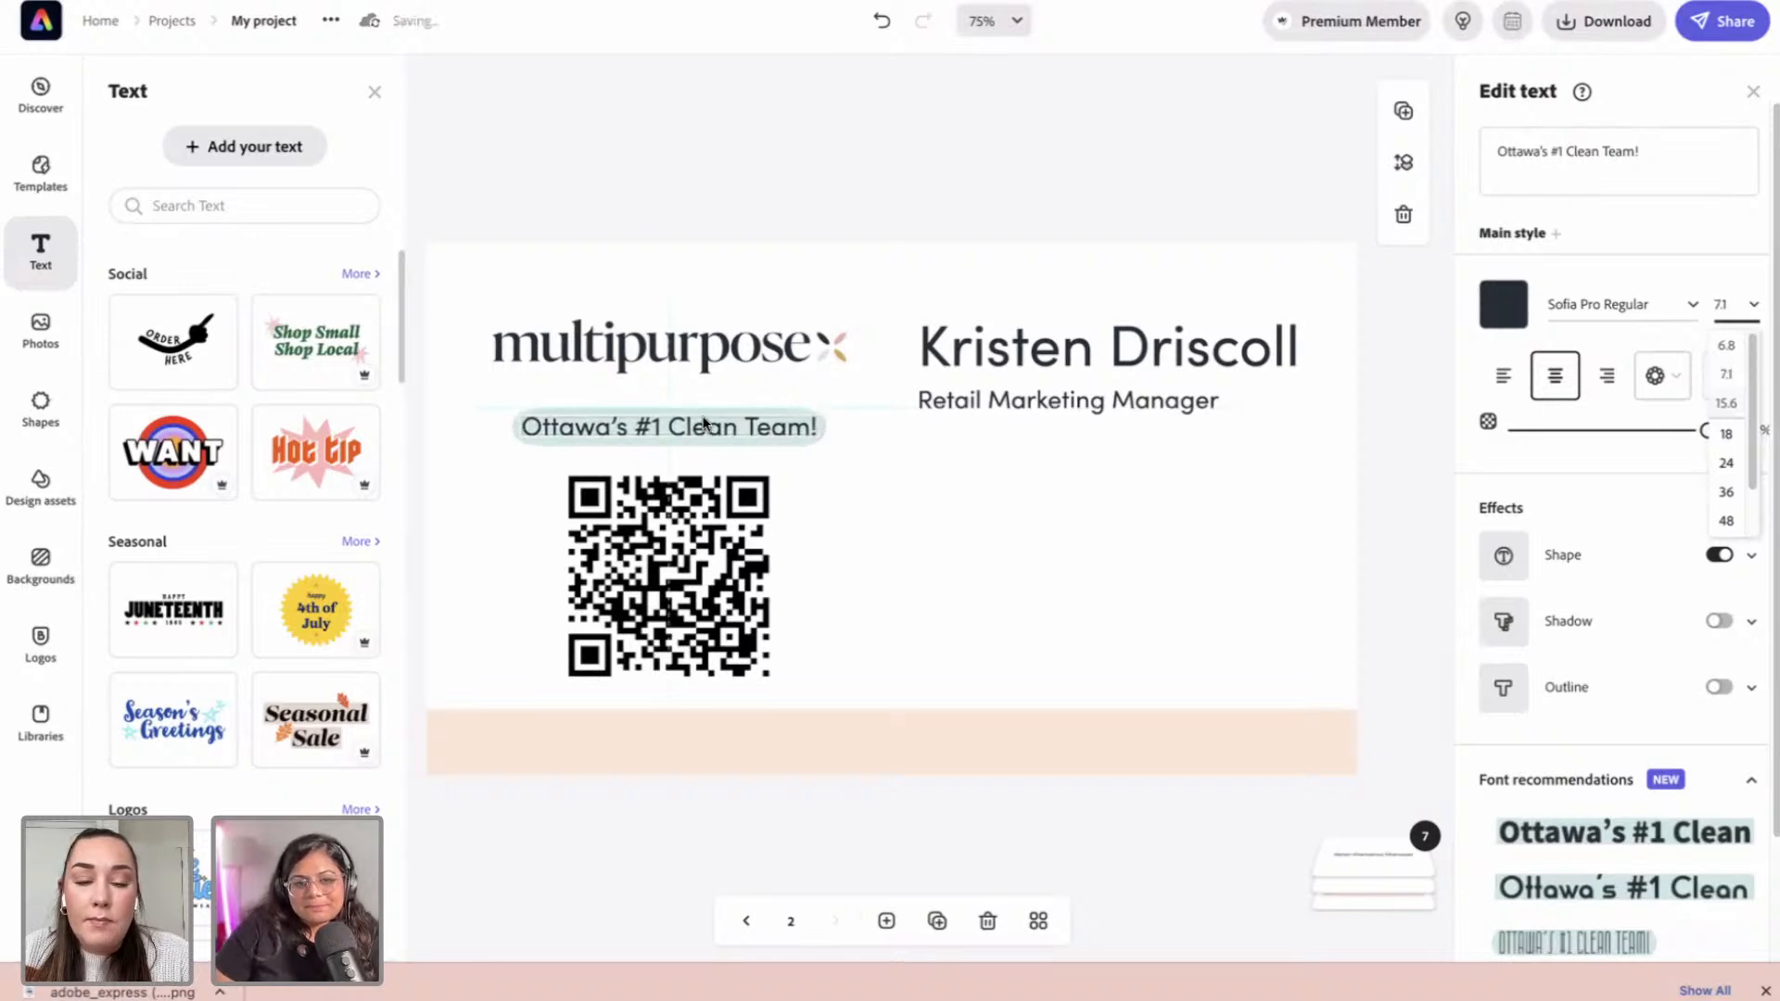
# Step: Enlarge the Retail Marketing Manager subtitle and snap it under the name
pyautogui.click(1025, 419)
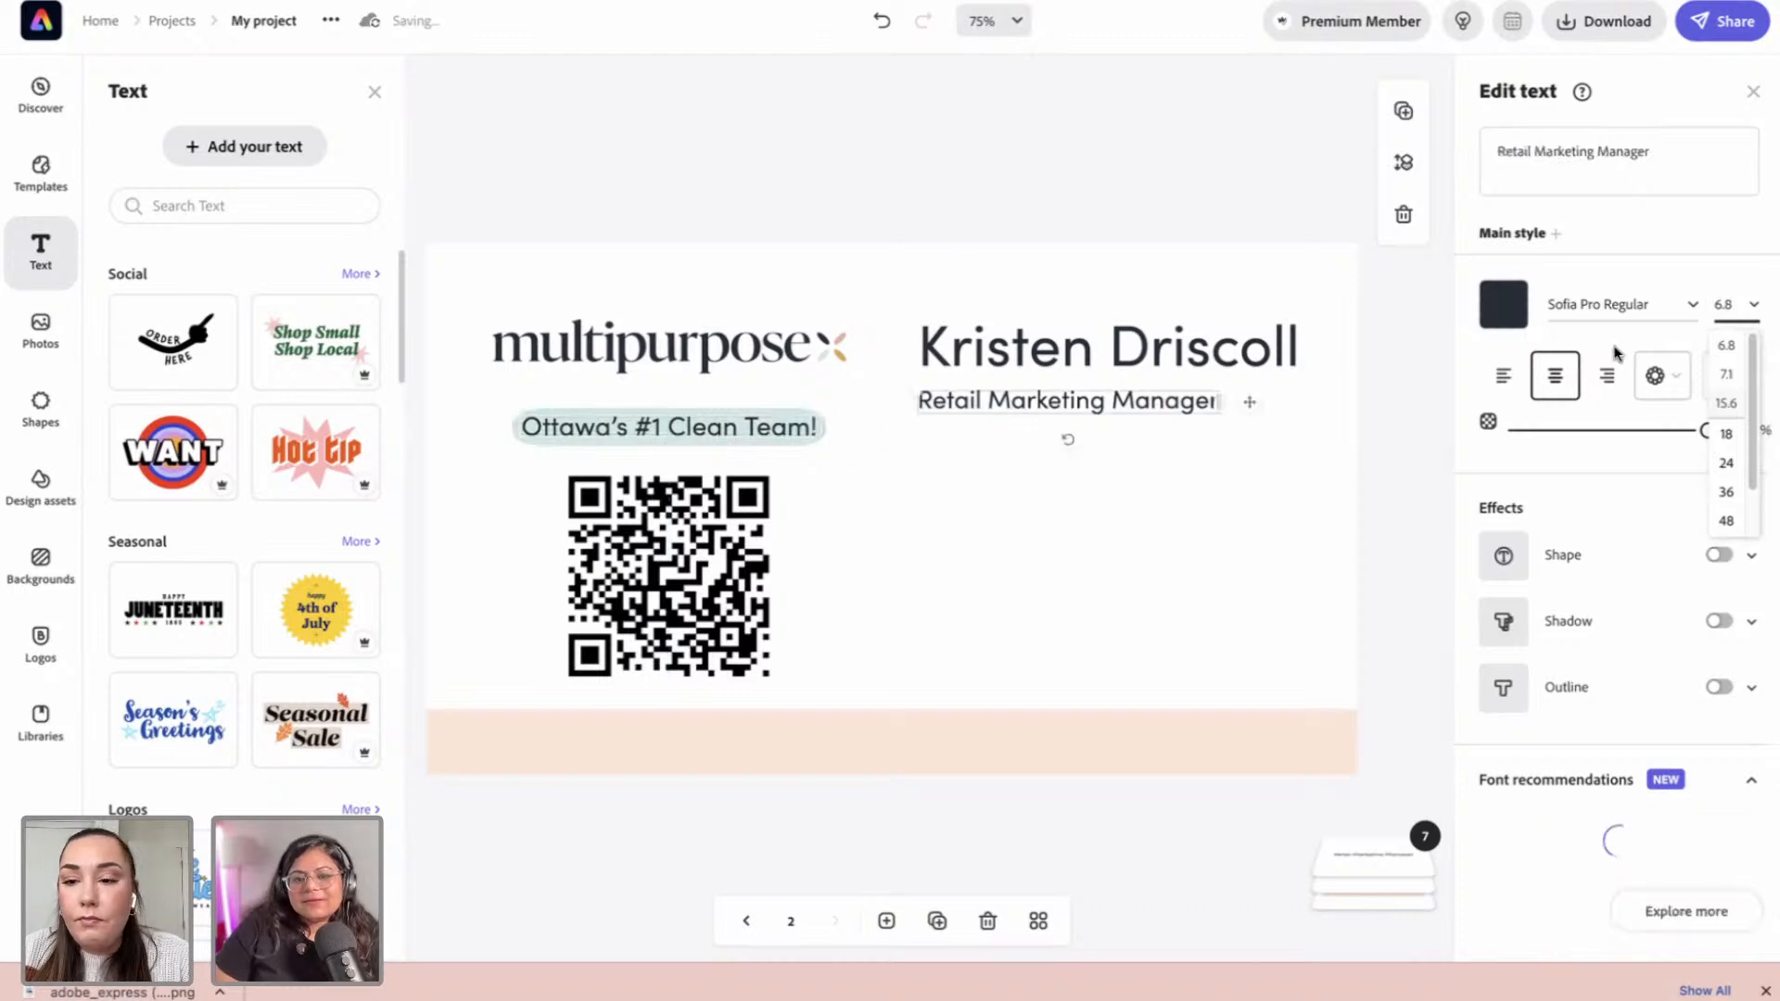
pyautogui.click(1298, 191)
pyautogui.click(1148, 414)
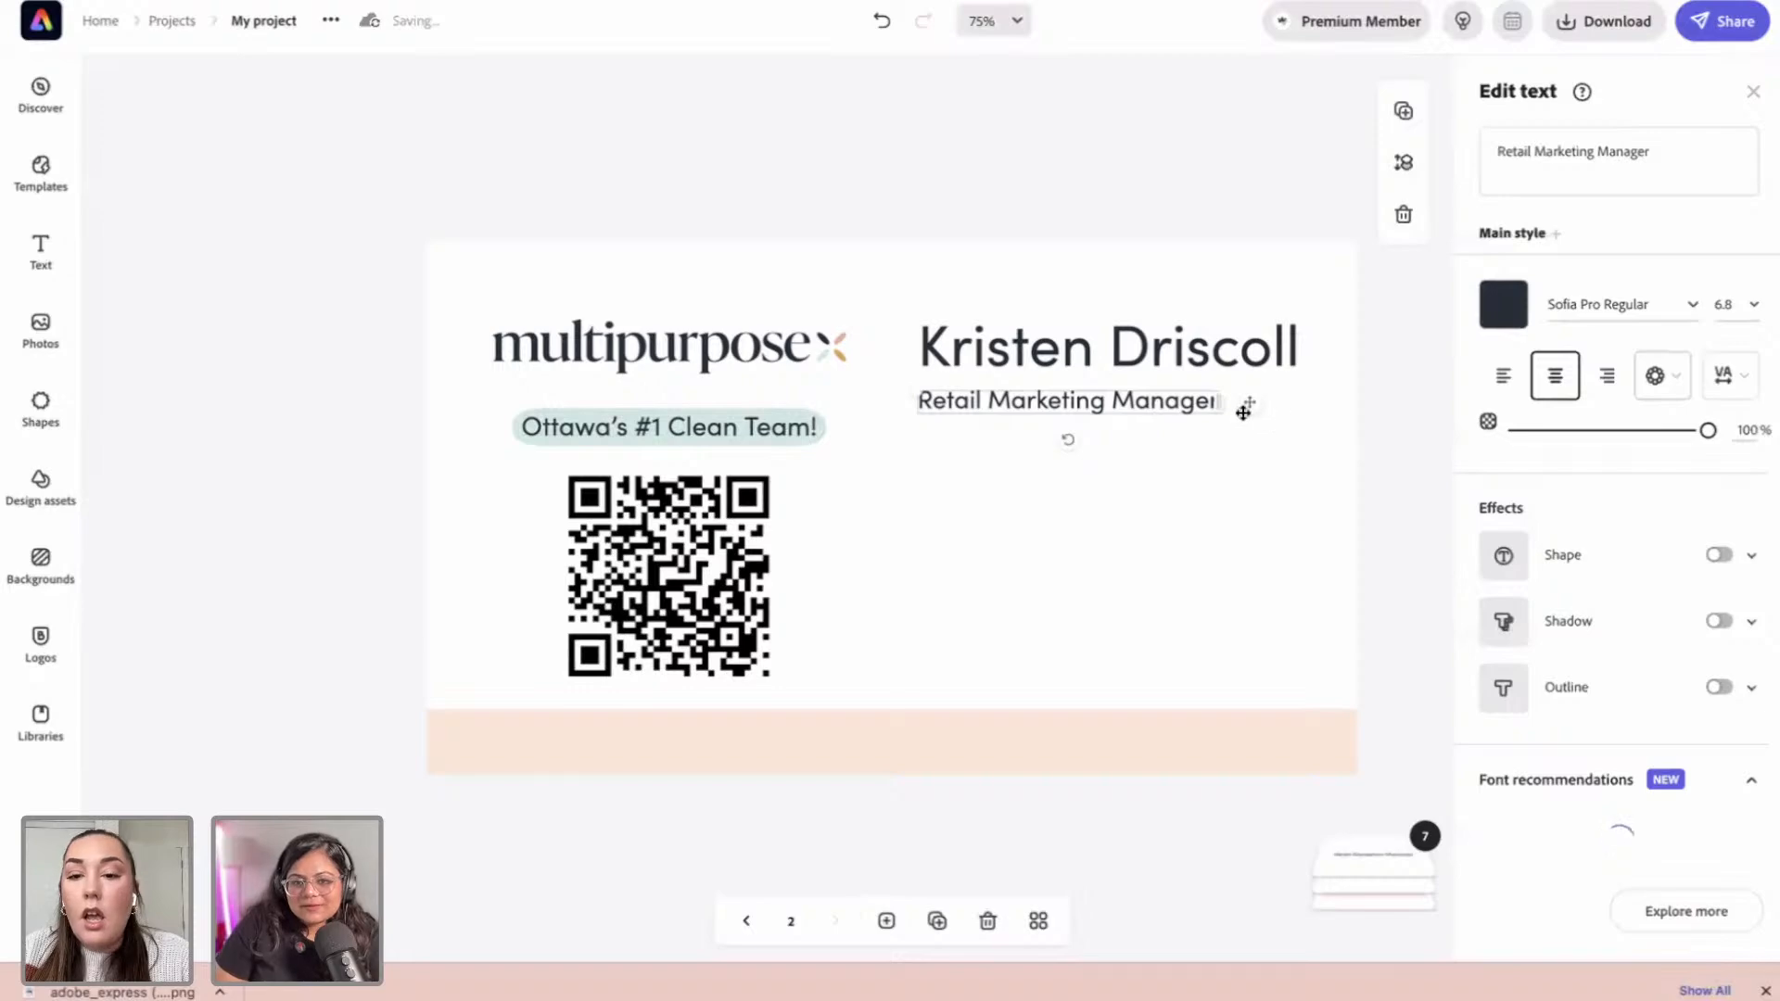
pyautogui.moveTo(921, 397); pyautogui.dragTo(1006, 414)
pyautogui.click(1048, 255)
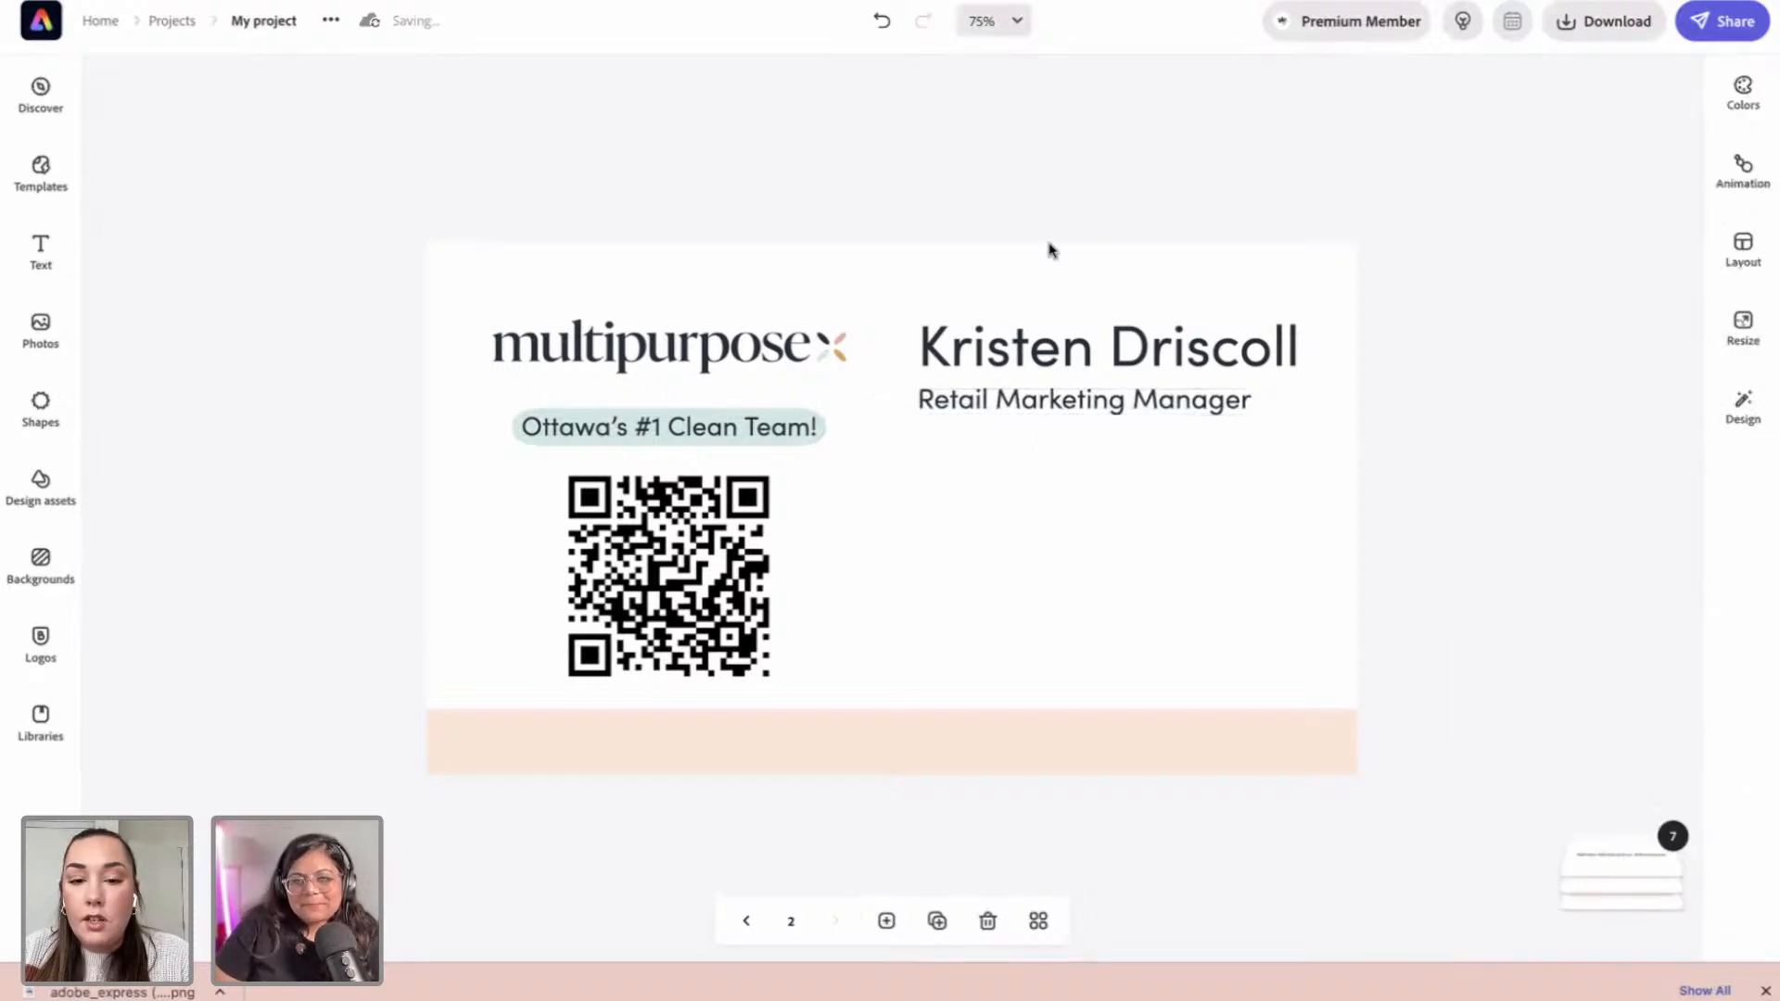
pyautogui.click(1016, 408)
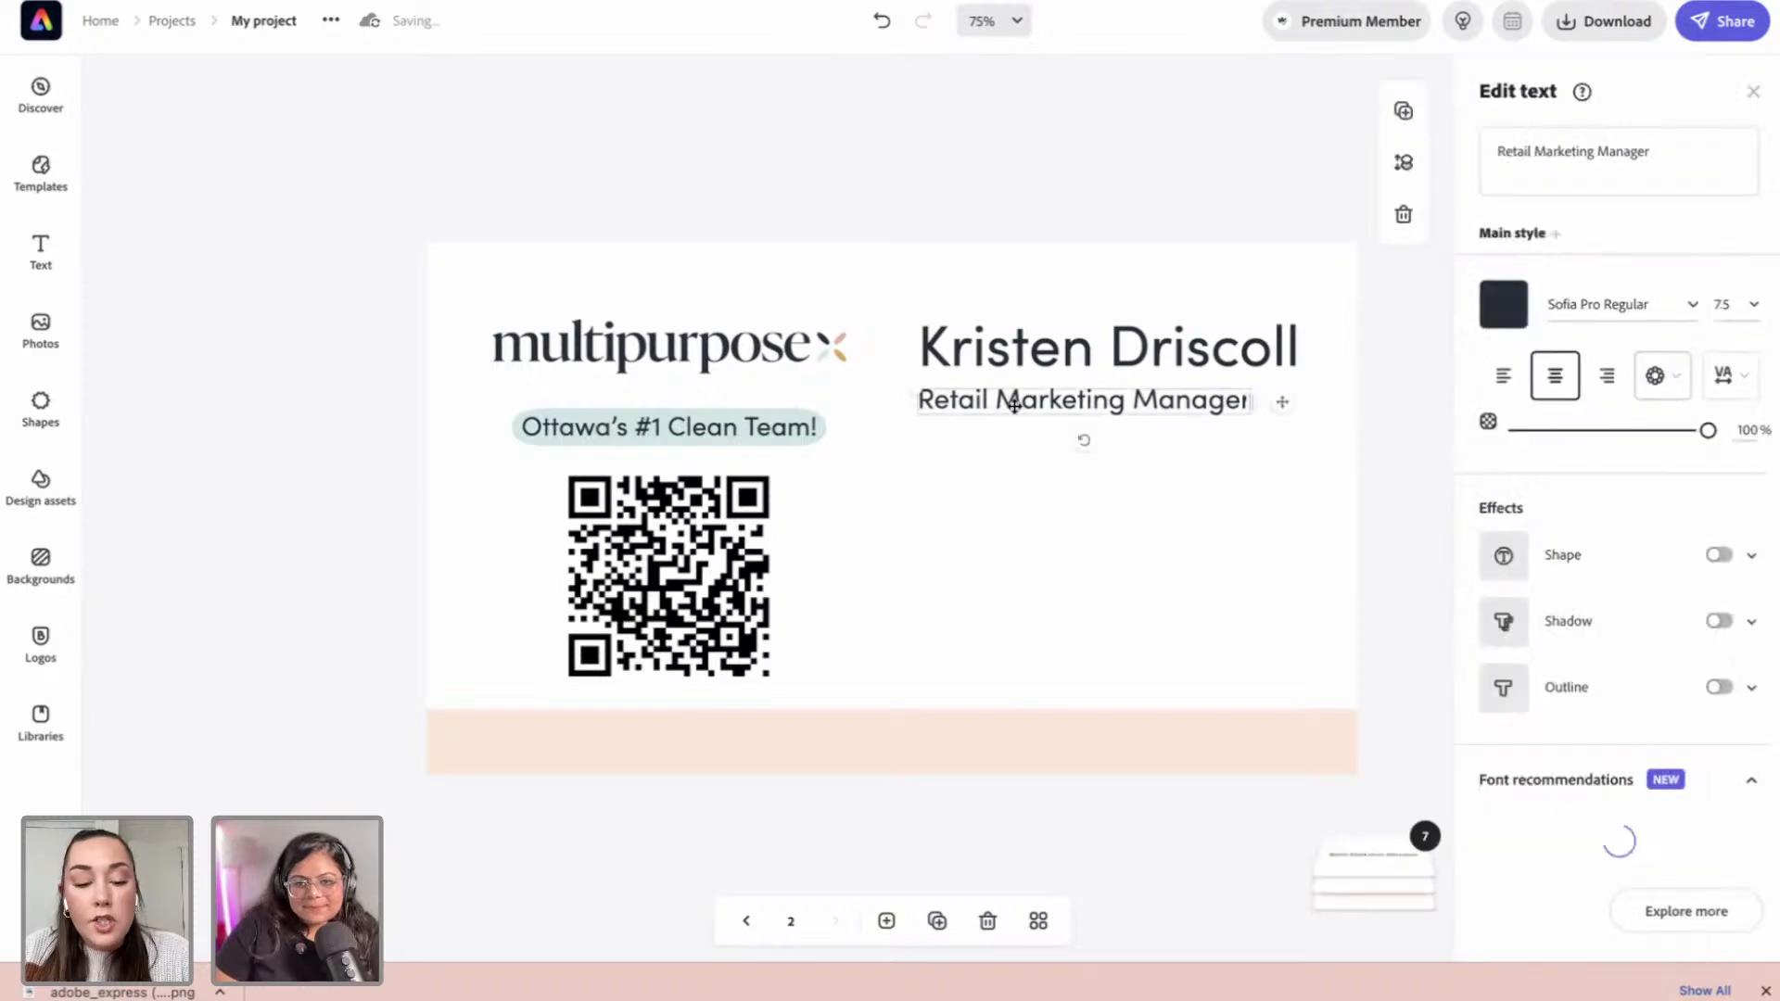
pyautogui.click(215, 255)
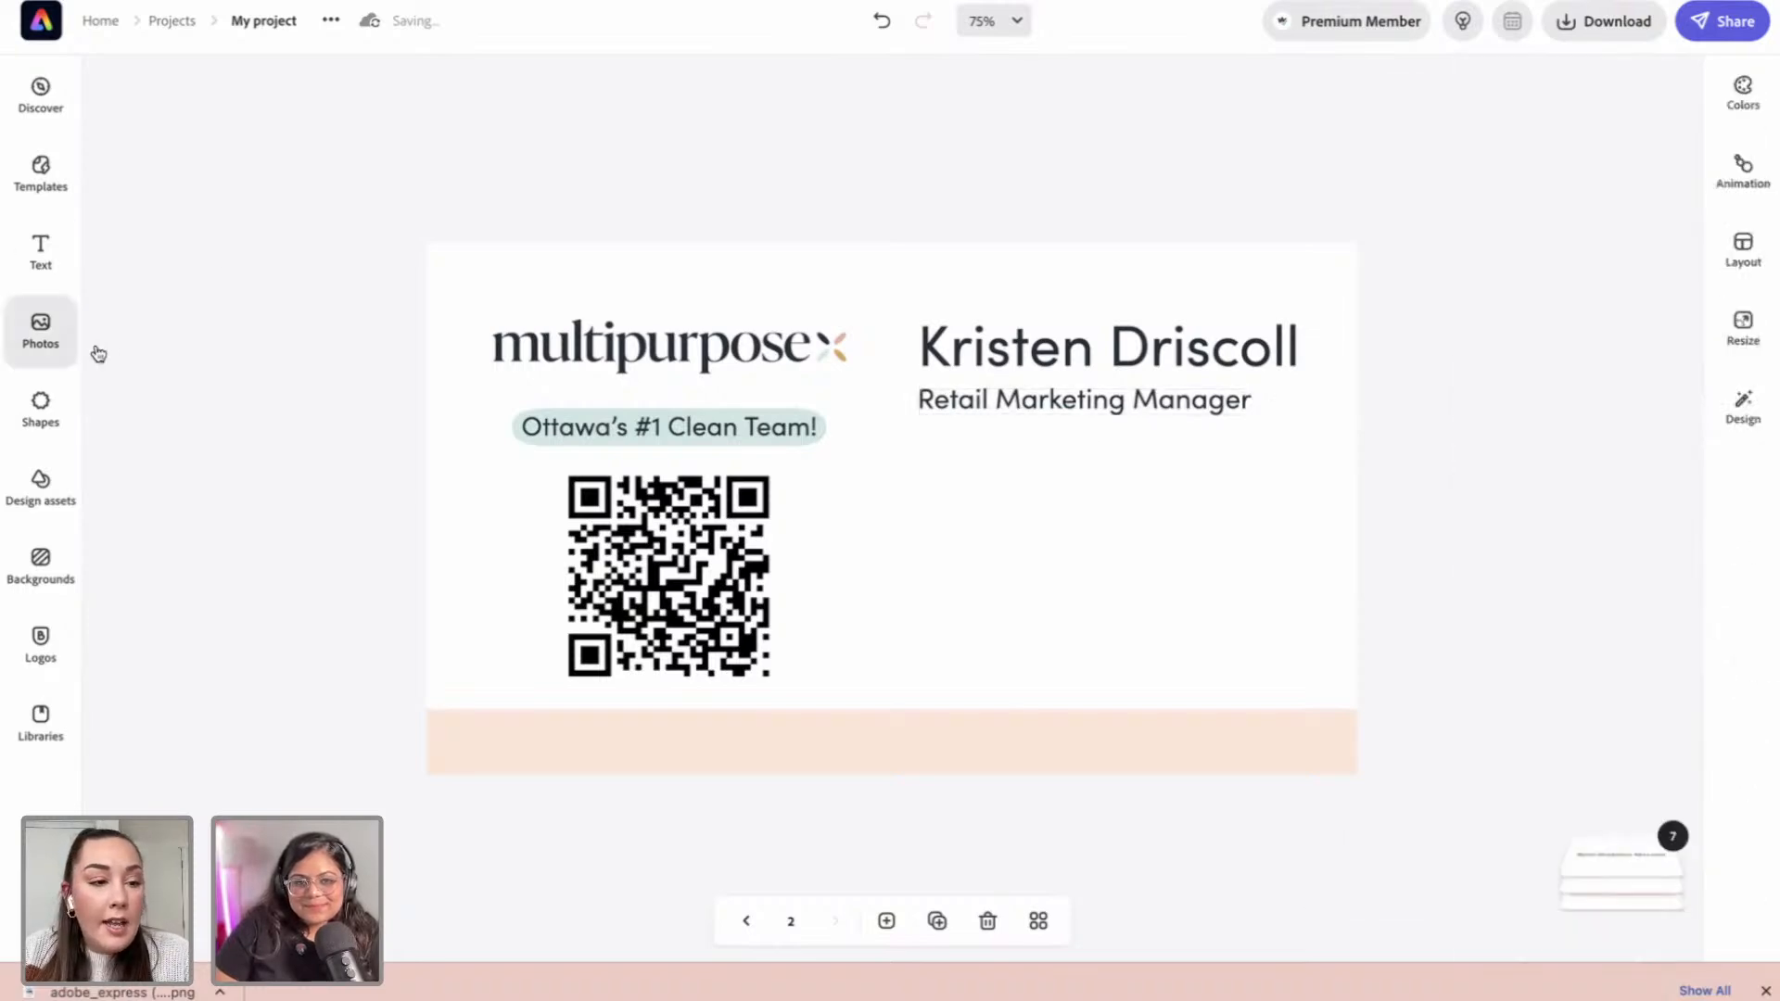
# Step: Add a horizontal line under the subtitle, colour it pink, and thin its stroke to 10
pyautogui.click(43, 406)
pyautogui.click(340, 385)
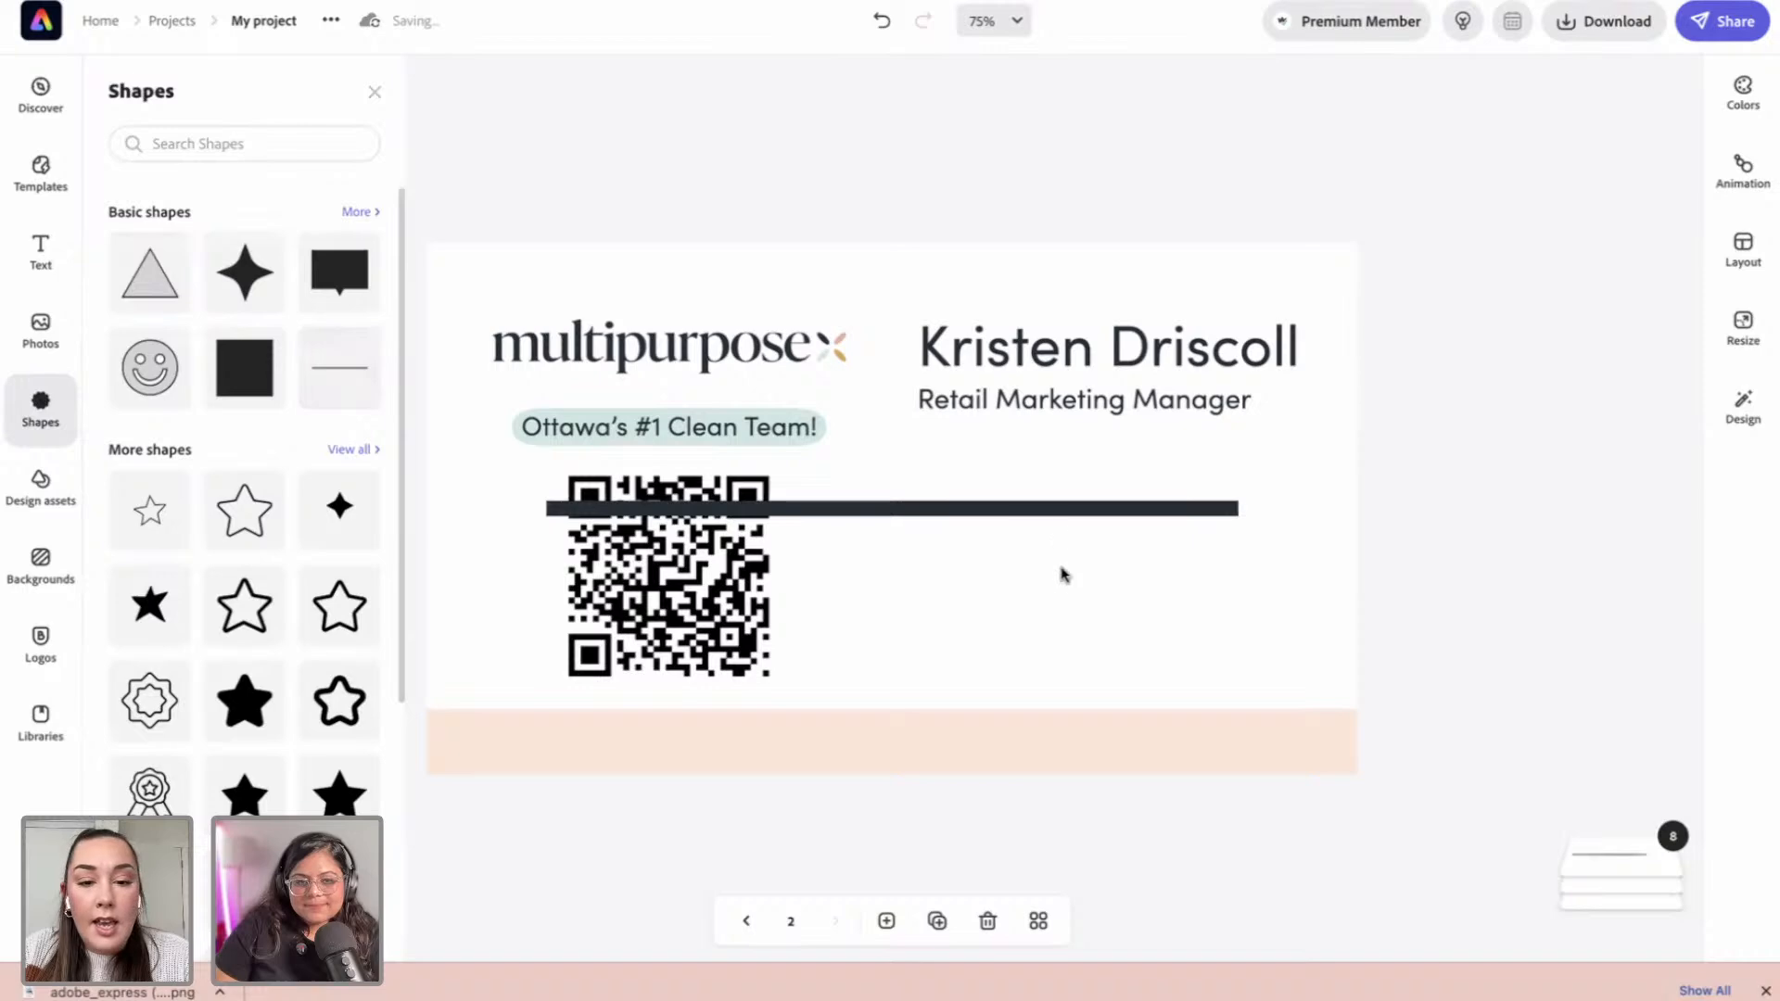
pyautogui.click(1051, 509)
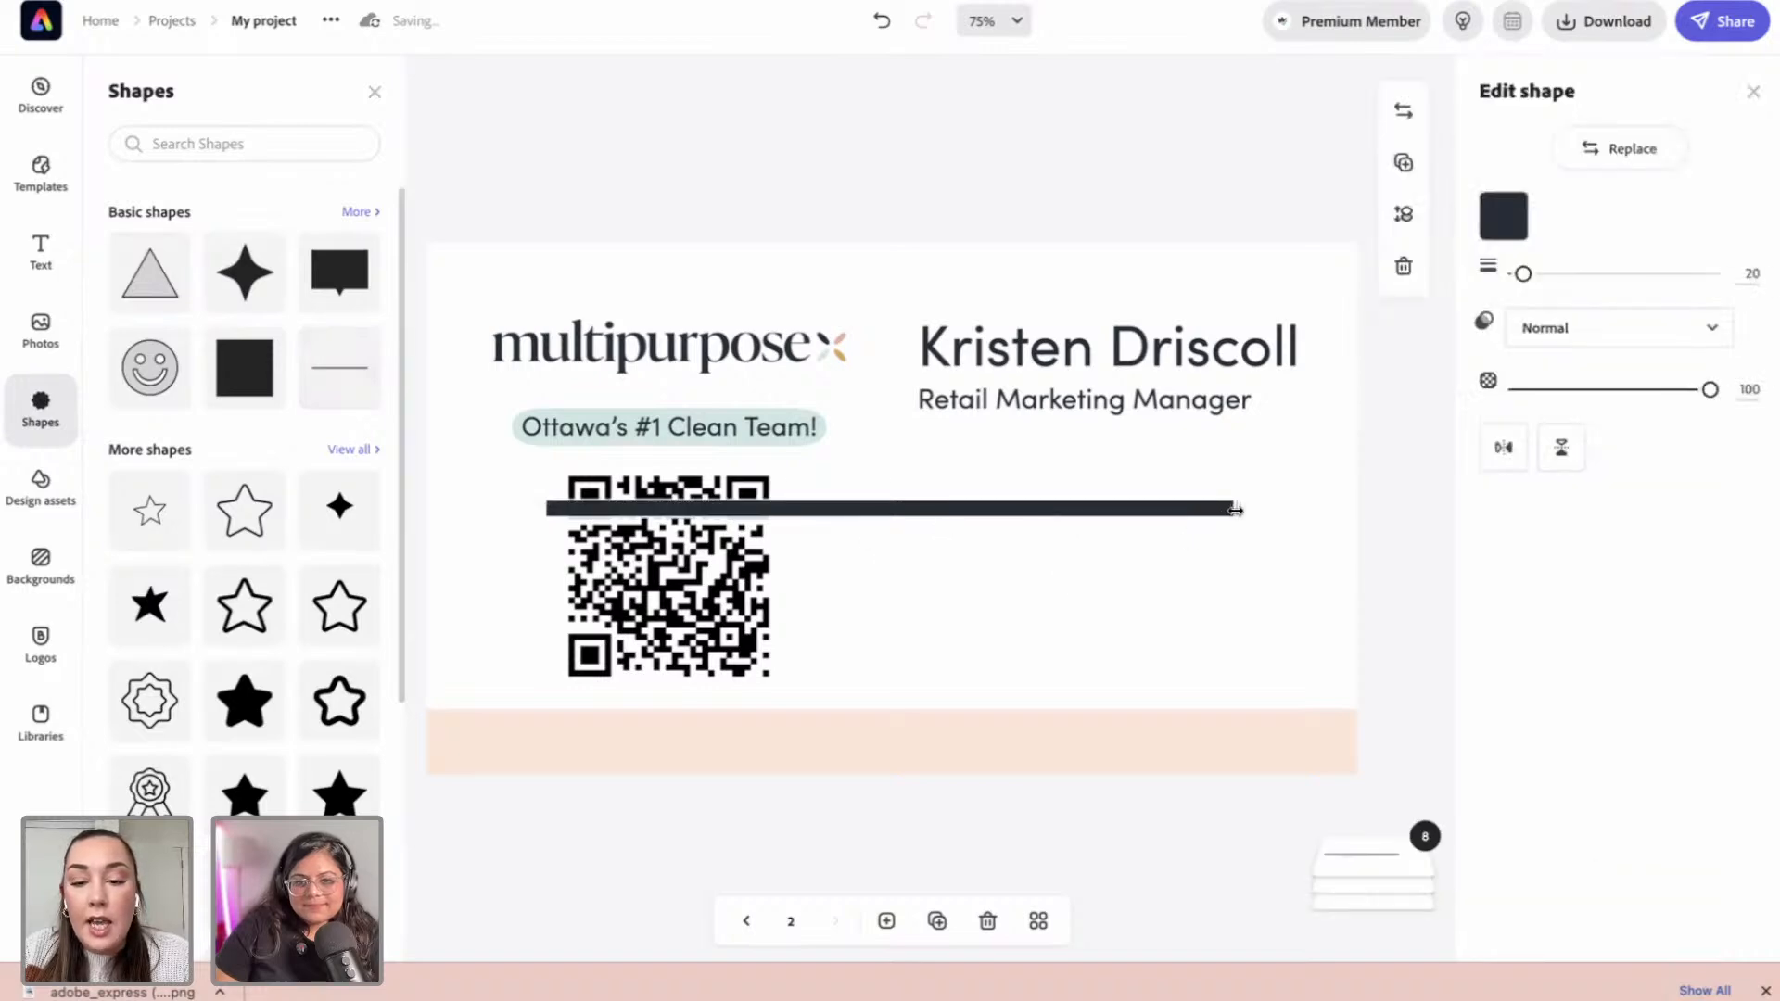
pyautogui.moveTo(1180, 509); pyautogui.dragTo(1191, 454)
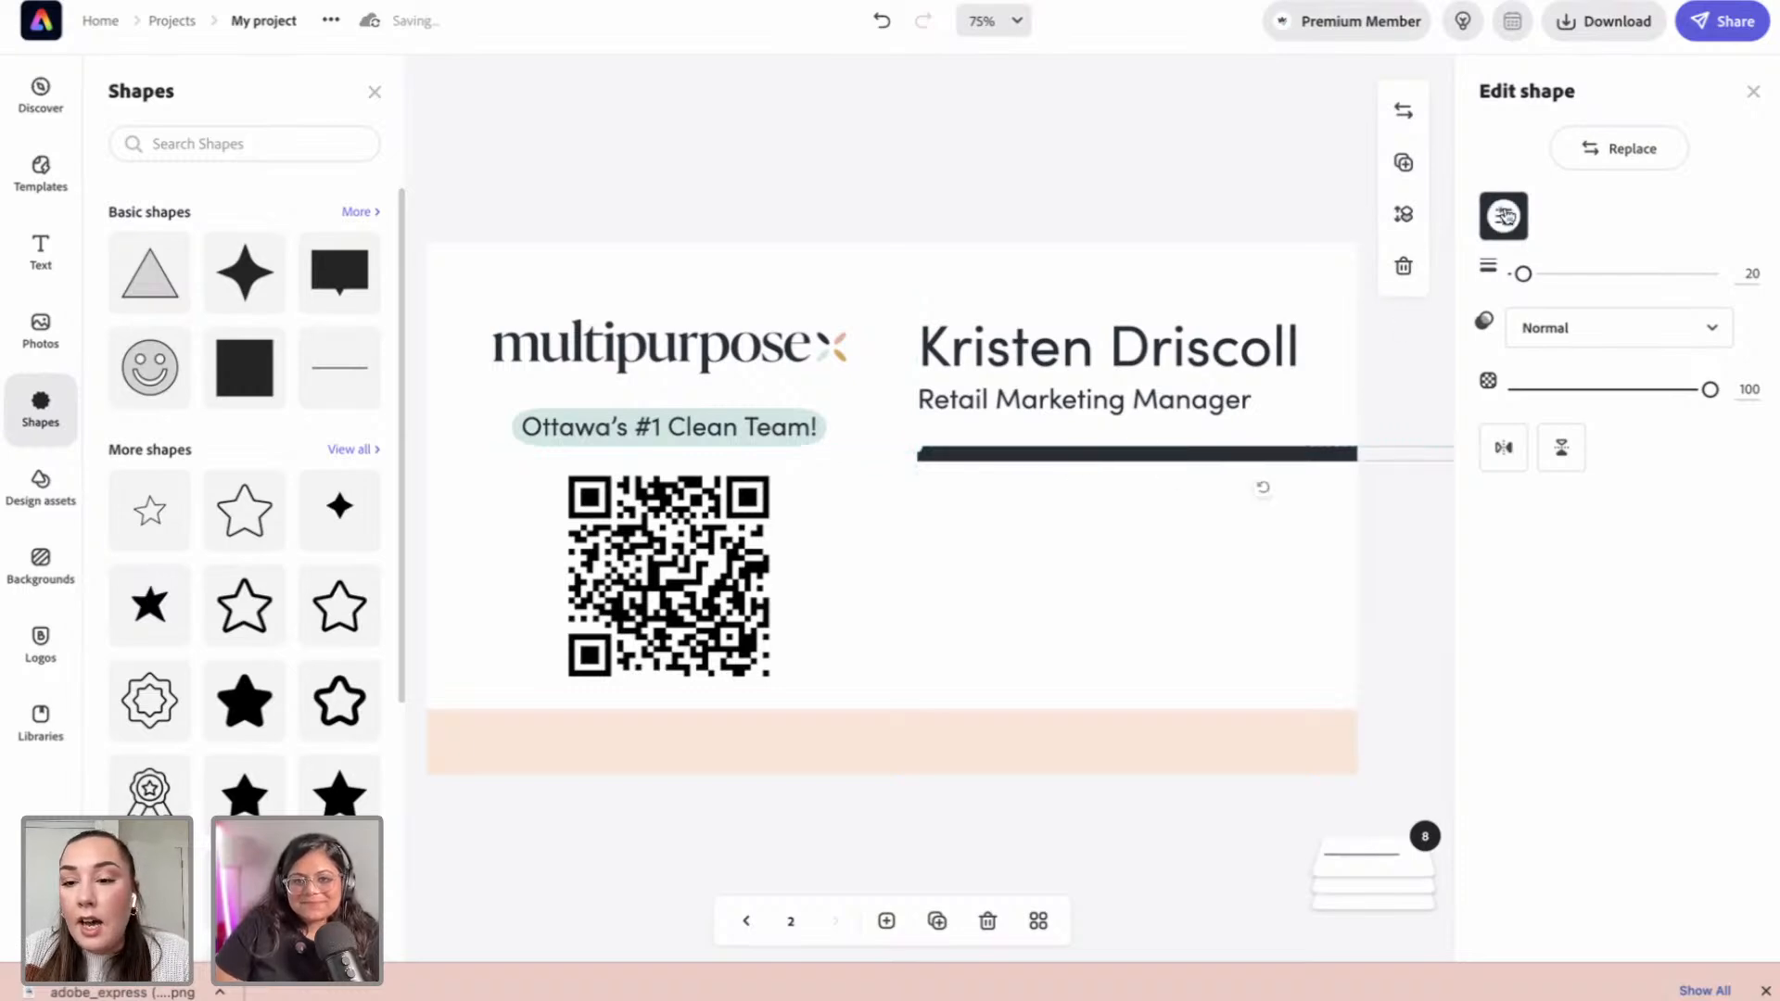
pyautogui.click(1518, 232)
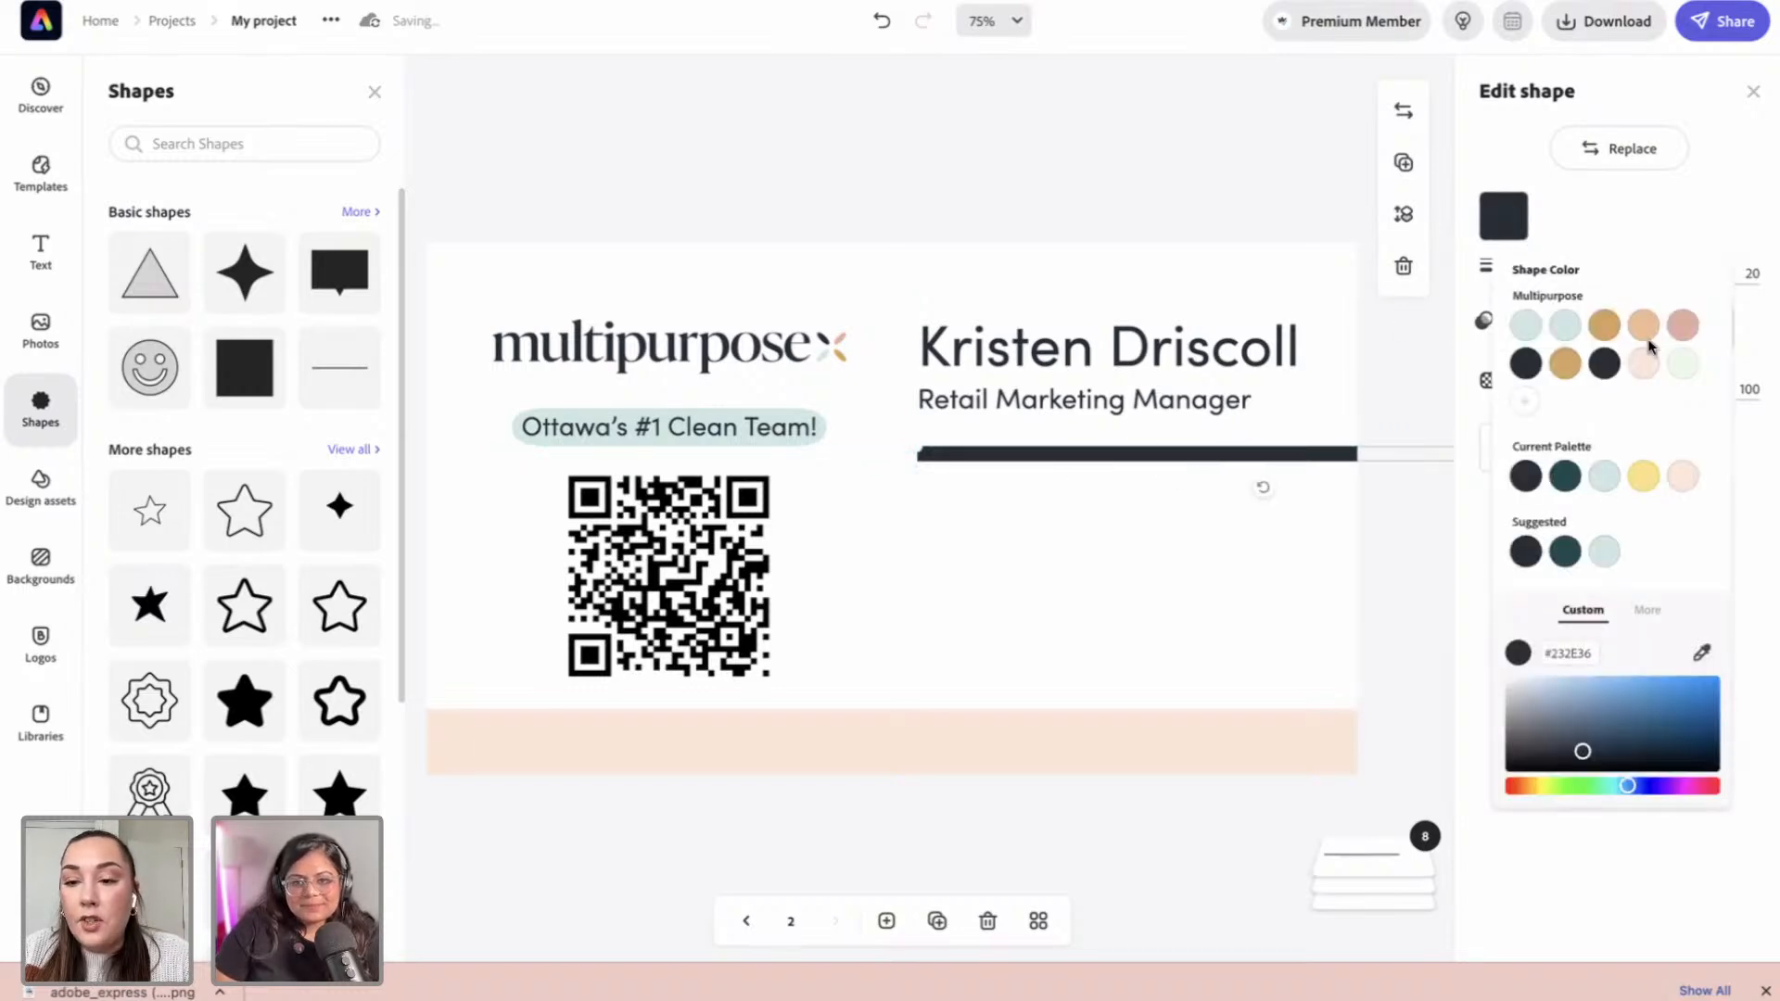
pyautogui.click(1684, 326)
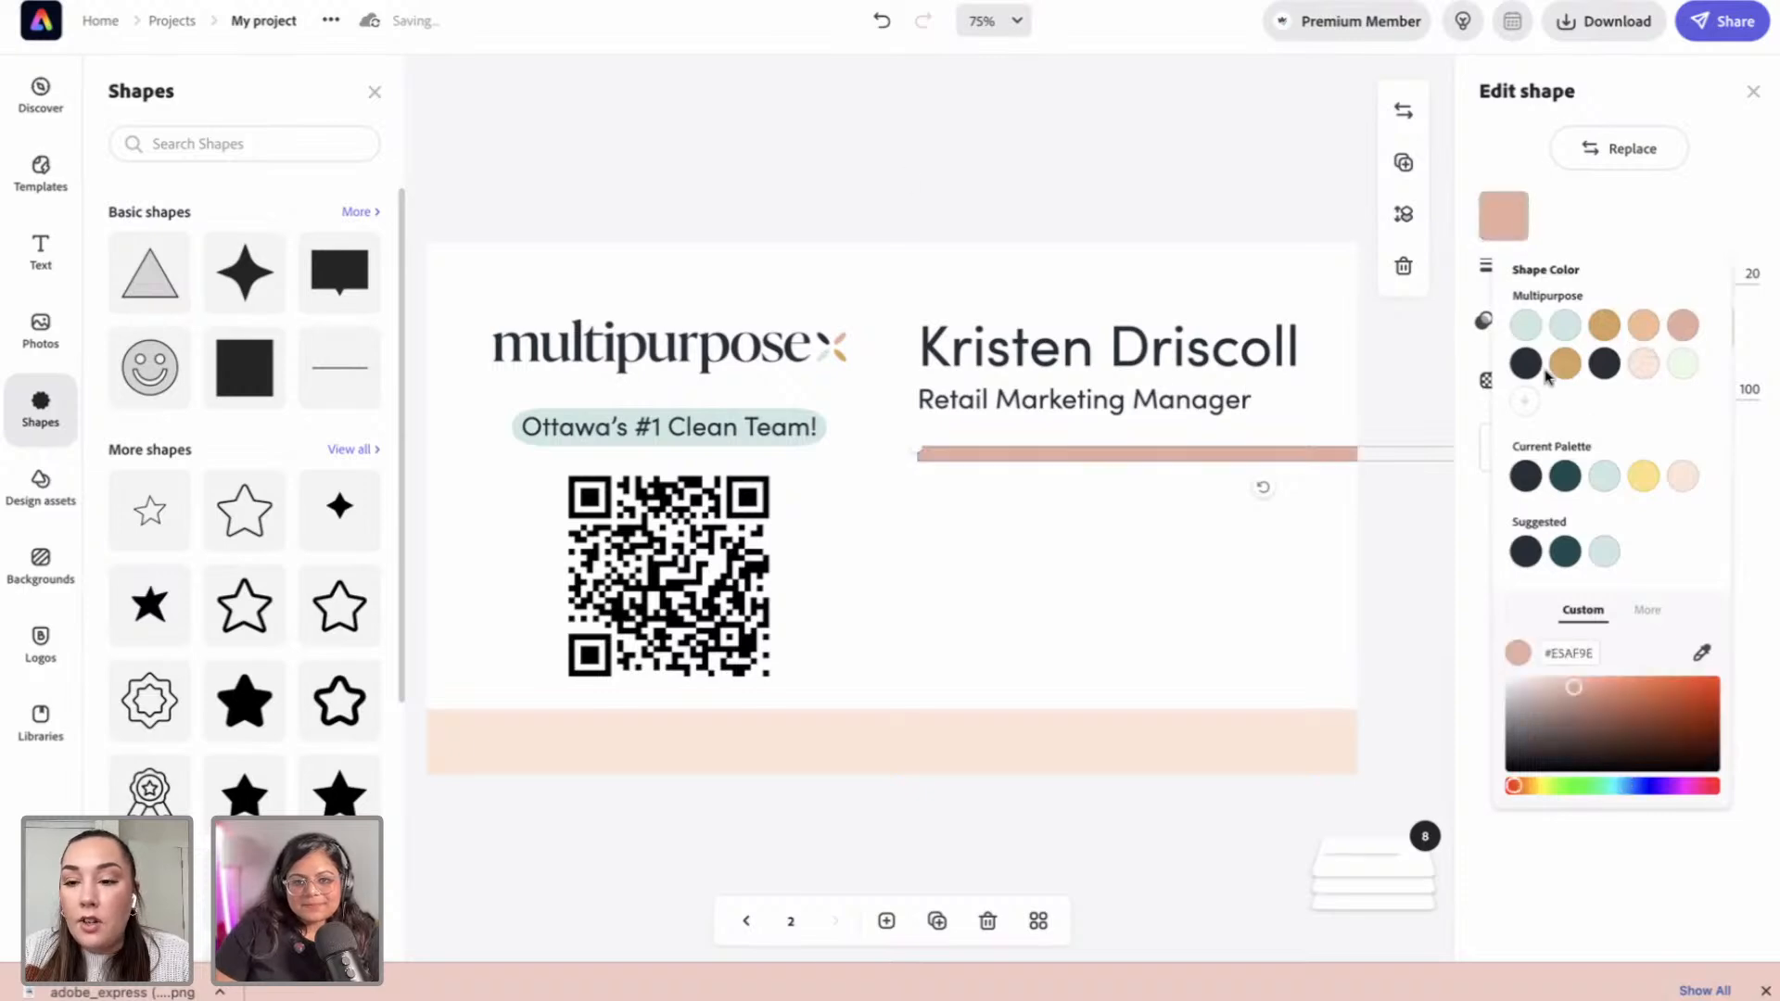
pyautogui.click(1558, 215)
pyautogui.moveTo(1527, 274); pyautogui.dragTo(1519, 275)
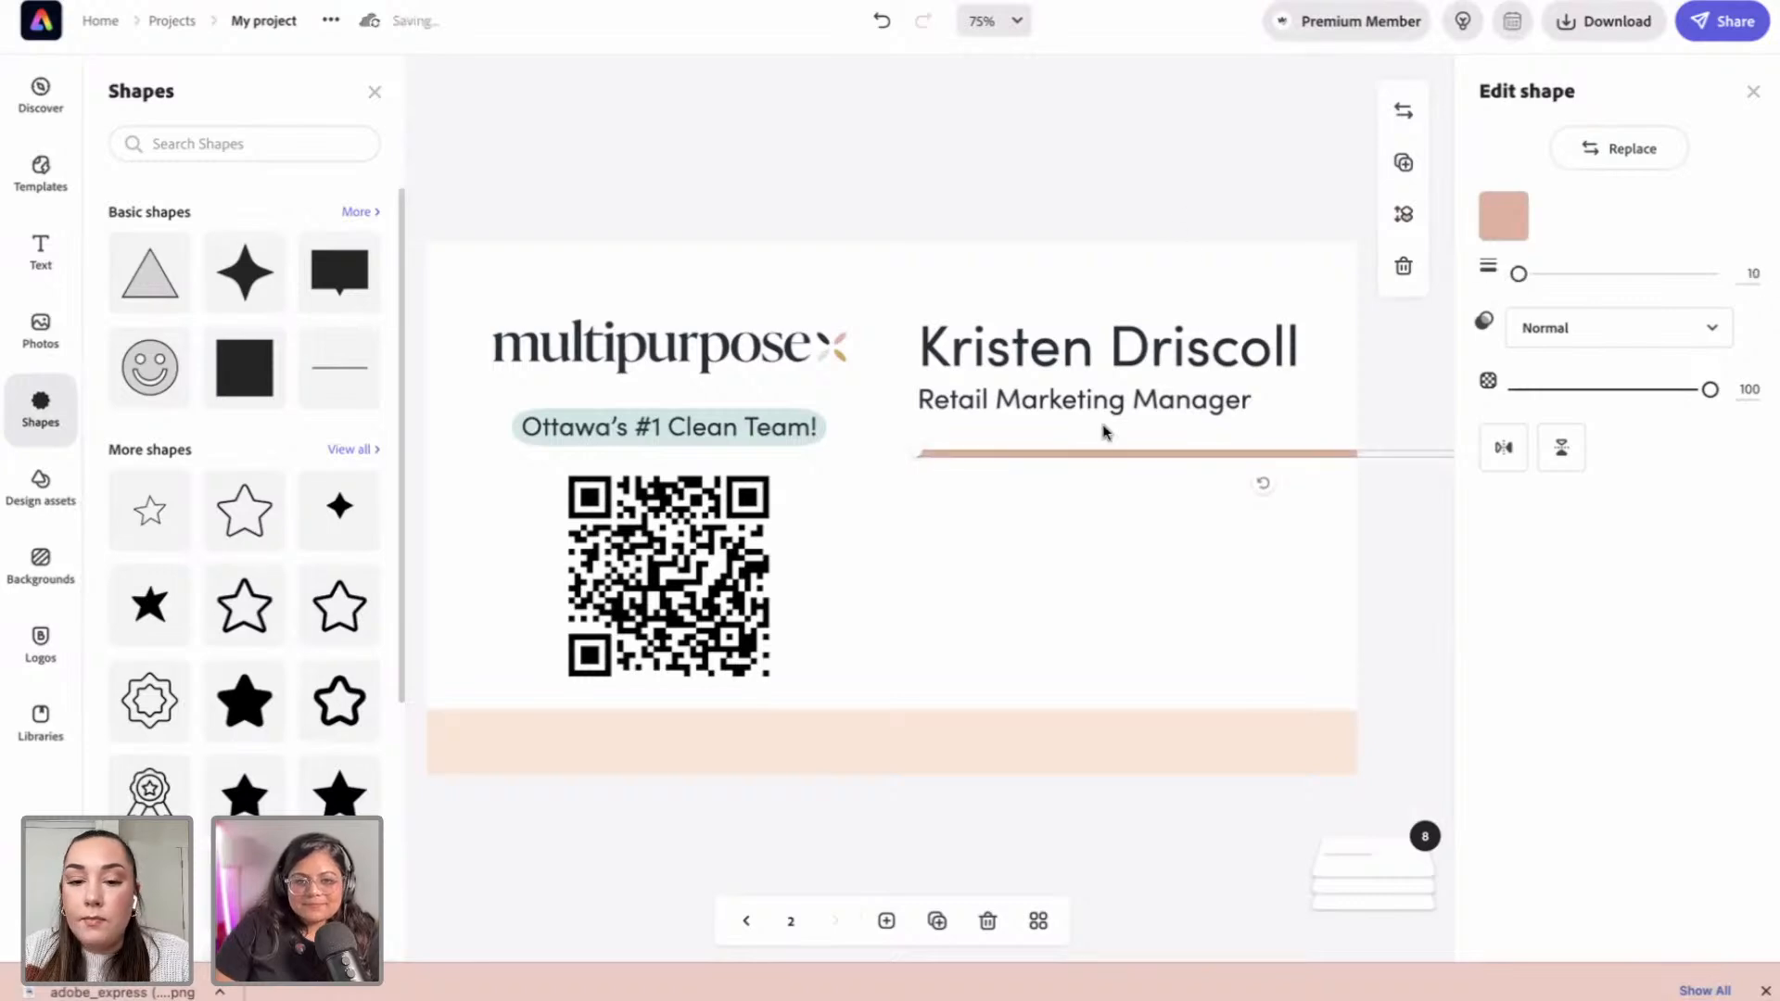
pyautogui.click(1421, 547)
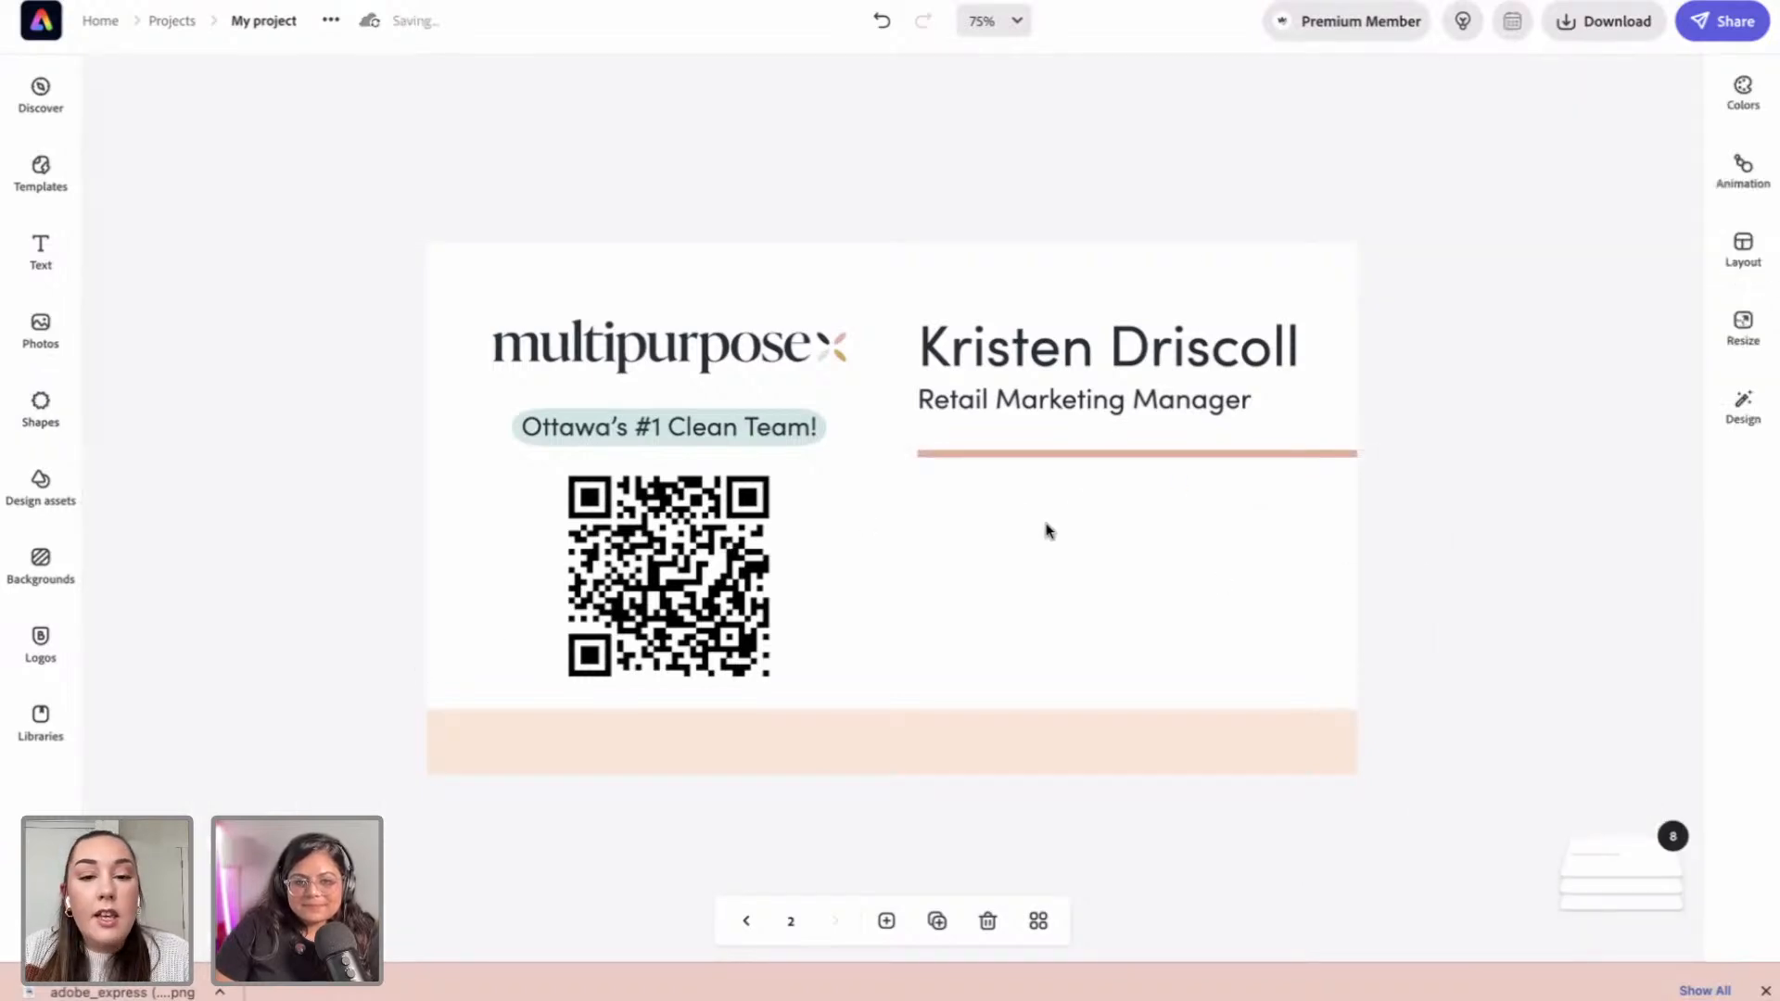
pyautogui.click(1074, 408)
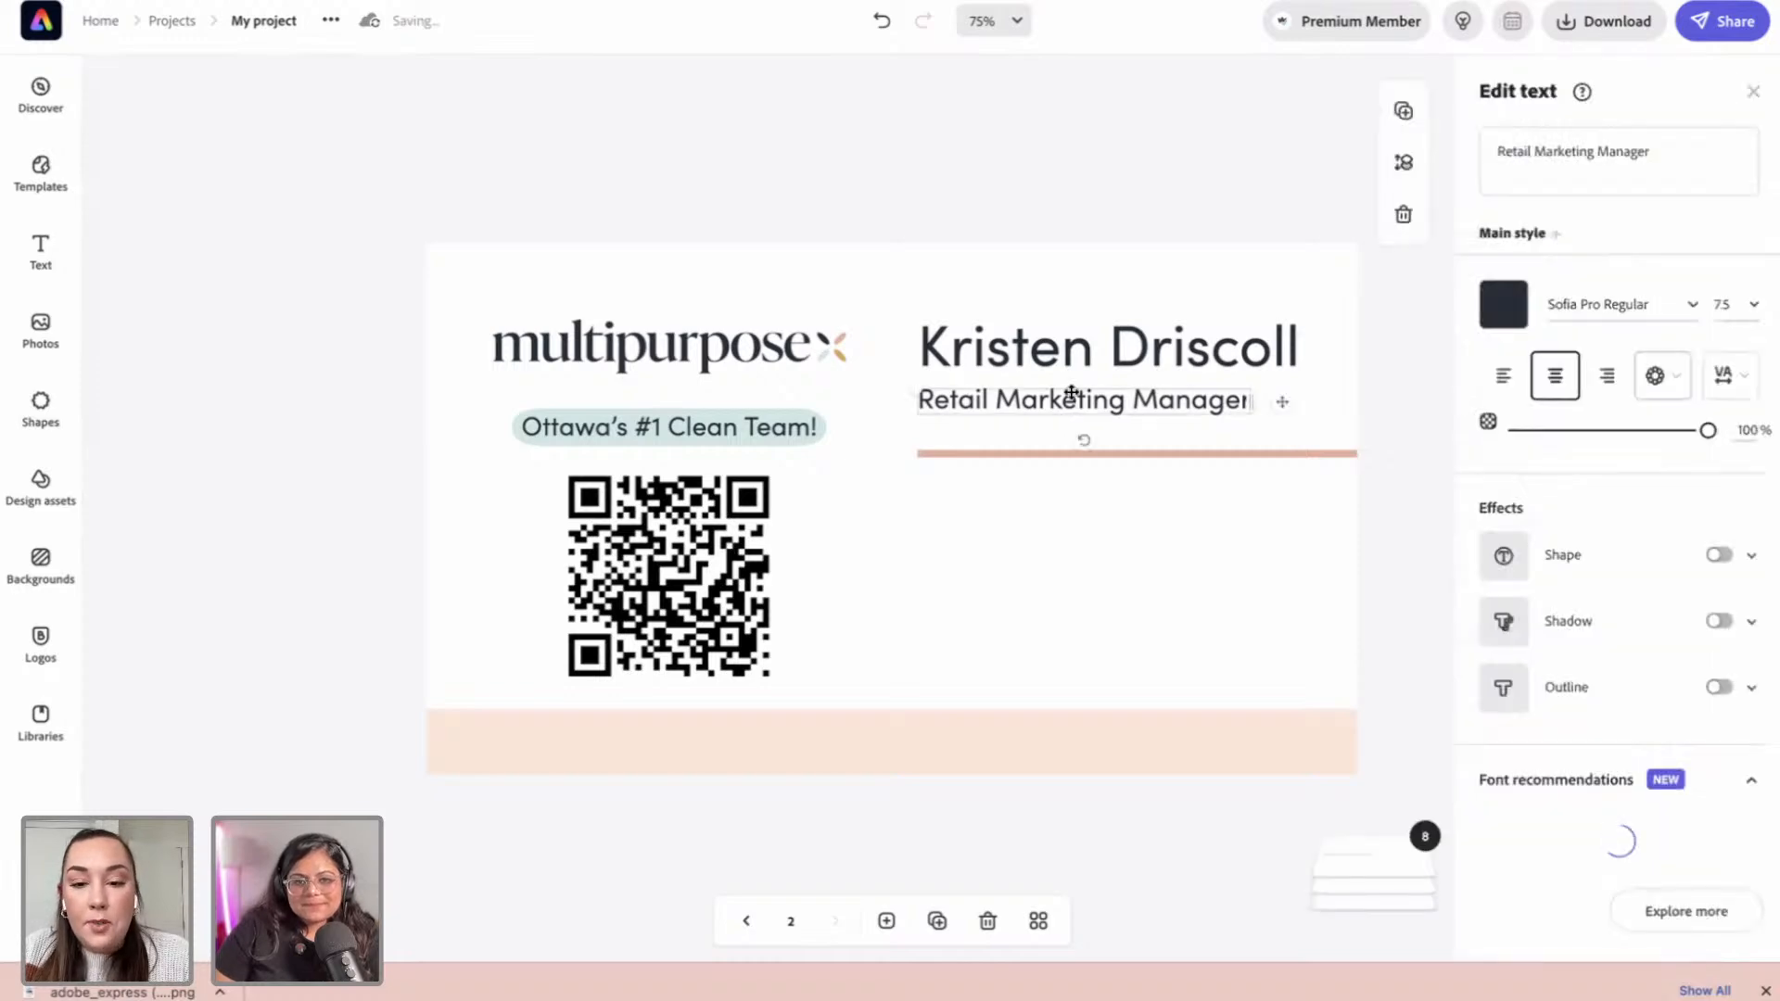
# Step: Alt-drag a copy of the subtitle below the pink line and retype it as a placeholder phone number
pyautogui.moveTo(1074, 398); pyautogui.dragTo(1063, 513)
pyautogui.moveTo(1669, 155); pyautogui.dragTo(1488, 140)
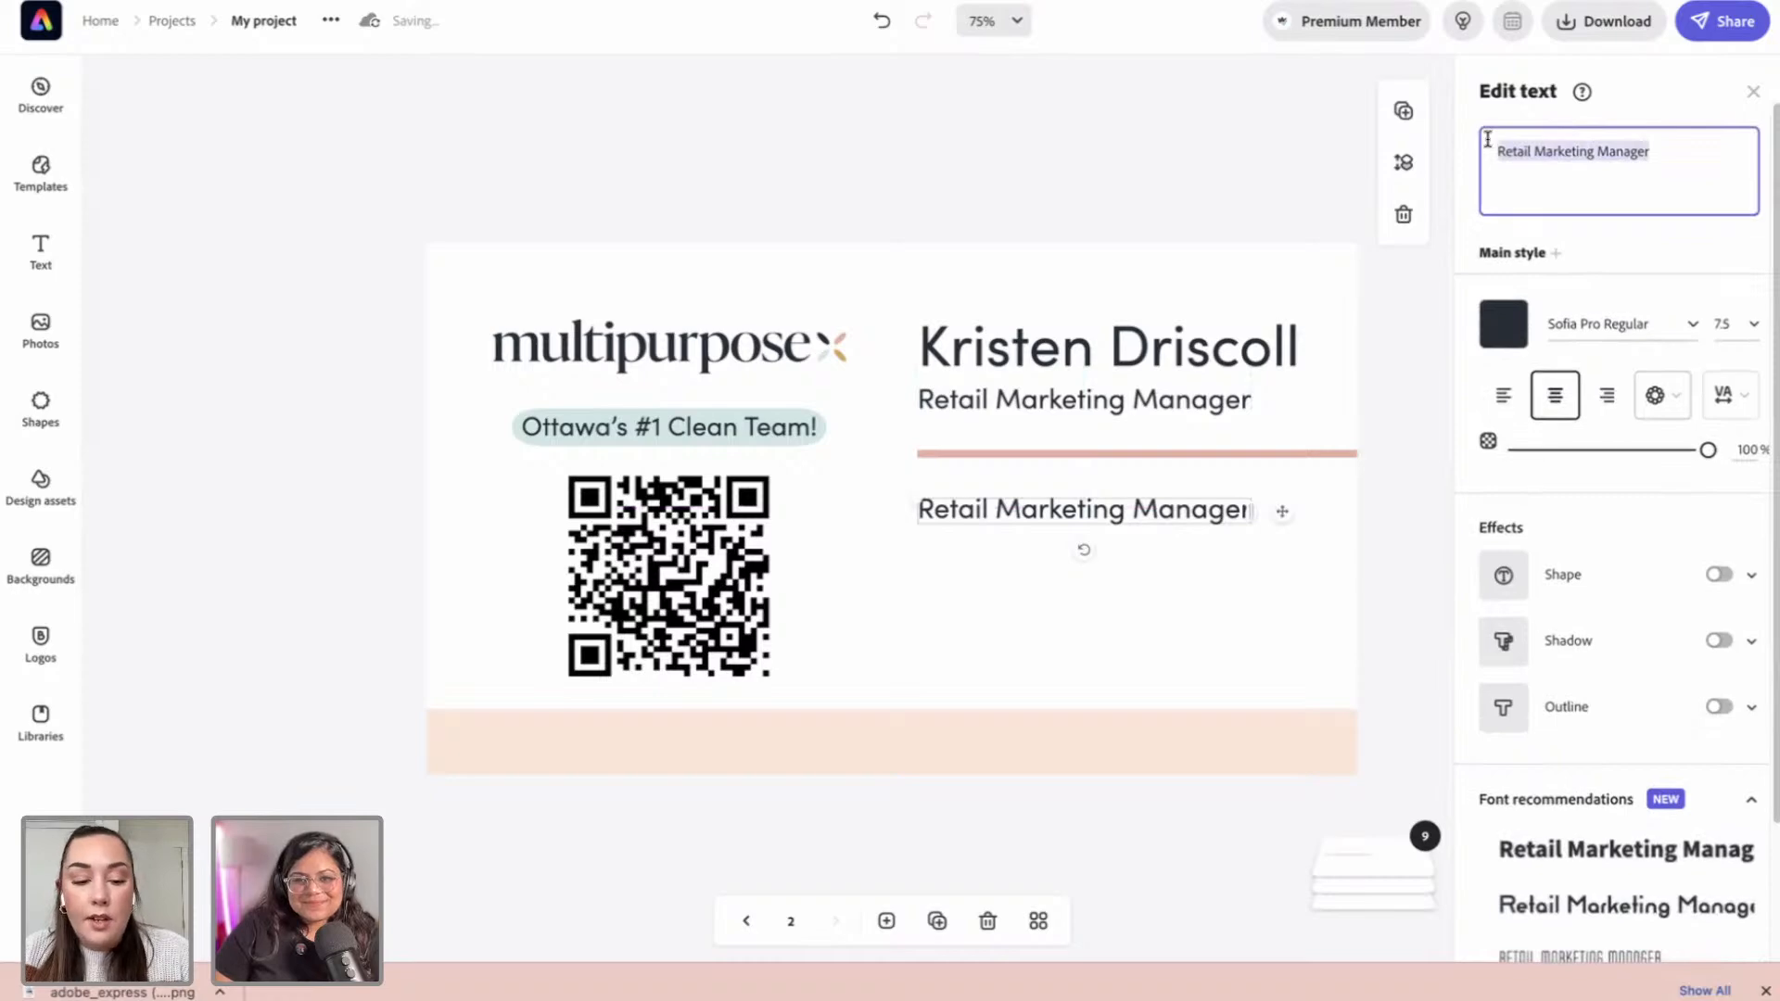
pyautogui.write('1234')
pyautogui.press('BackSpace')
pyautogui.write('.456.7890')
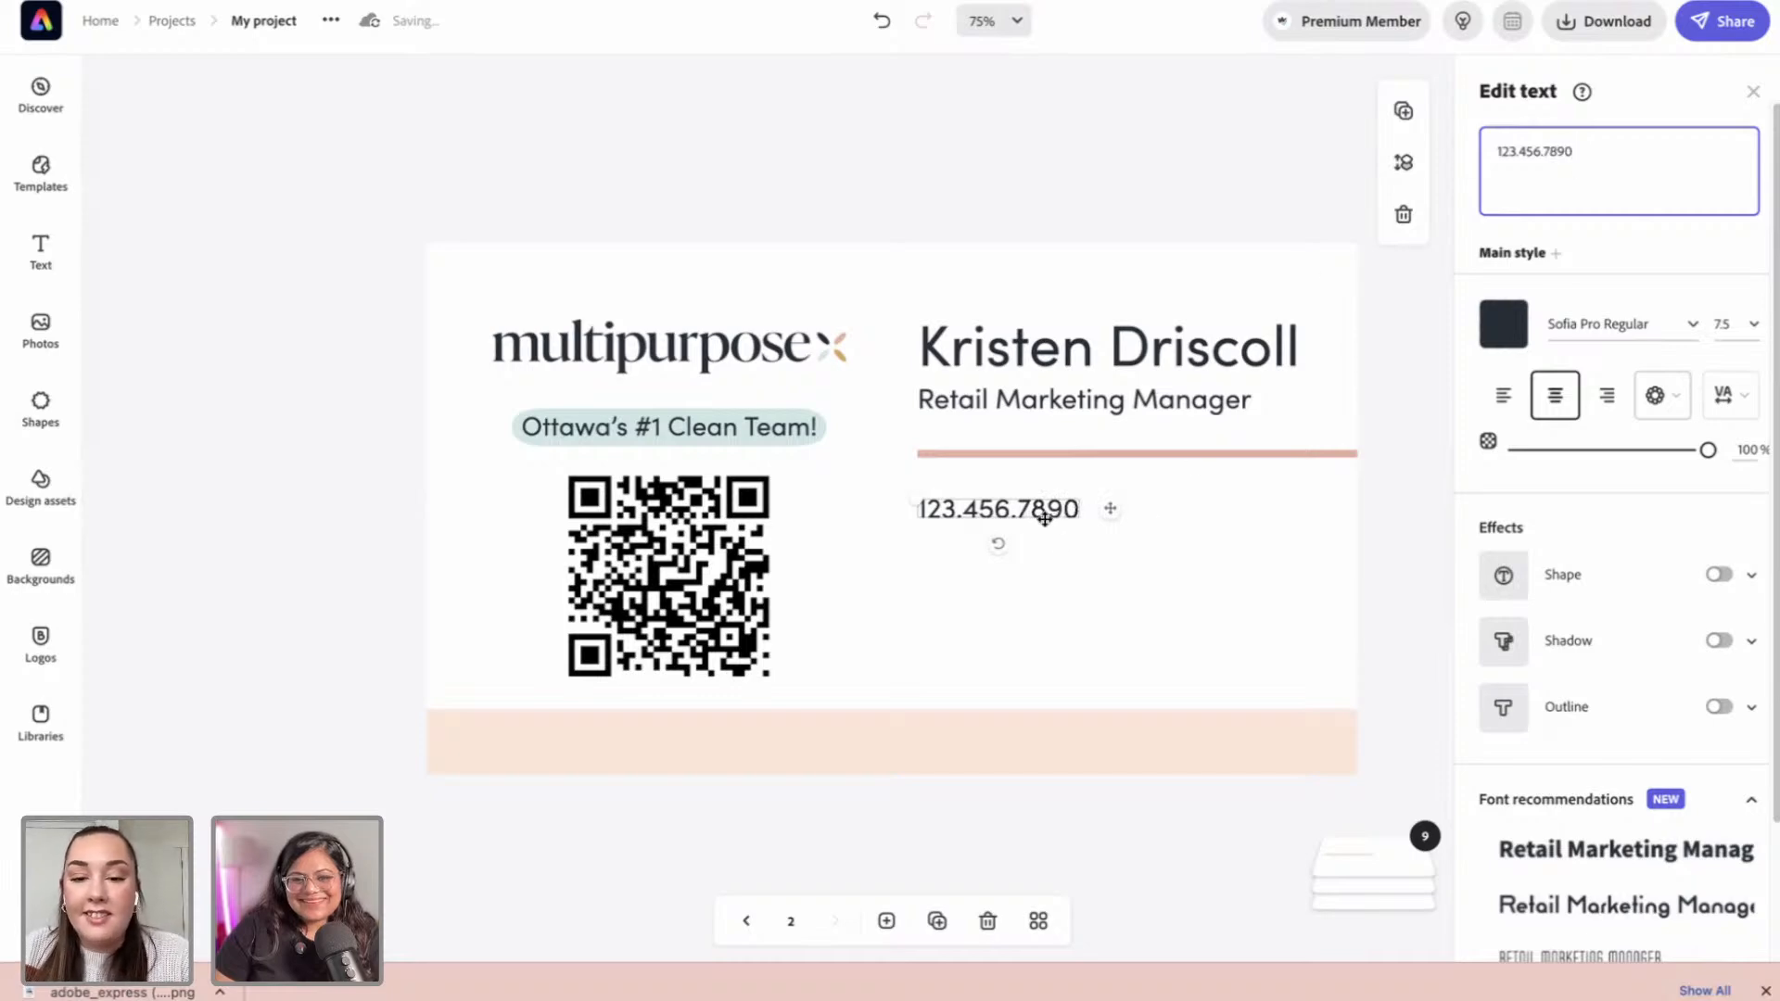
# Step: Set the phone number line in Sofia Pro Light and reposition it
pyautogui.click(1694, 326)
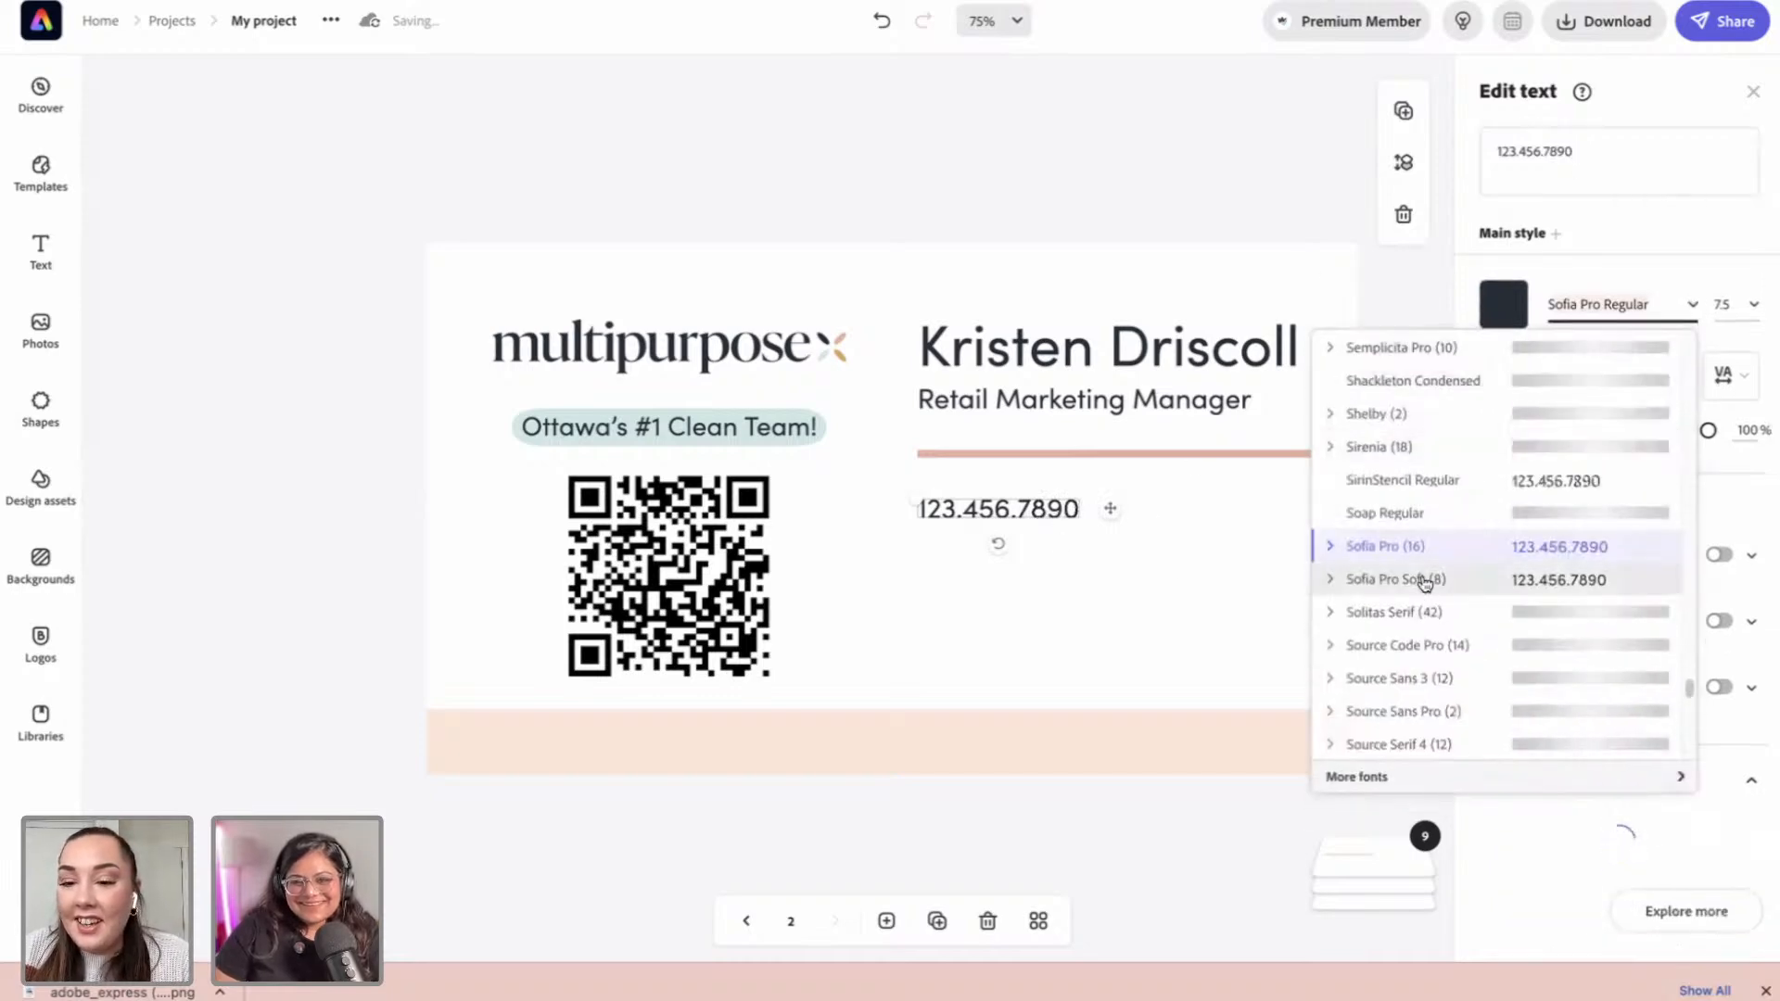
pyautogui.click(1329, 550)
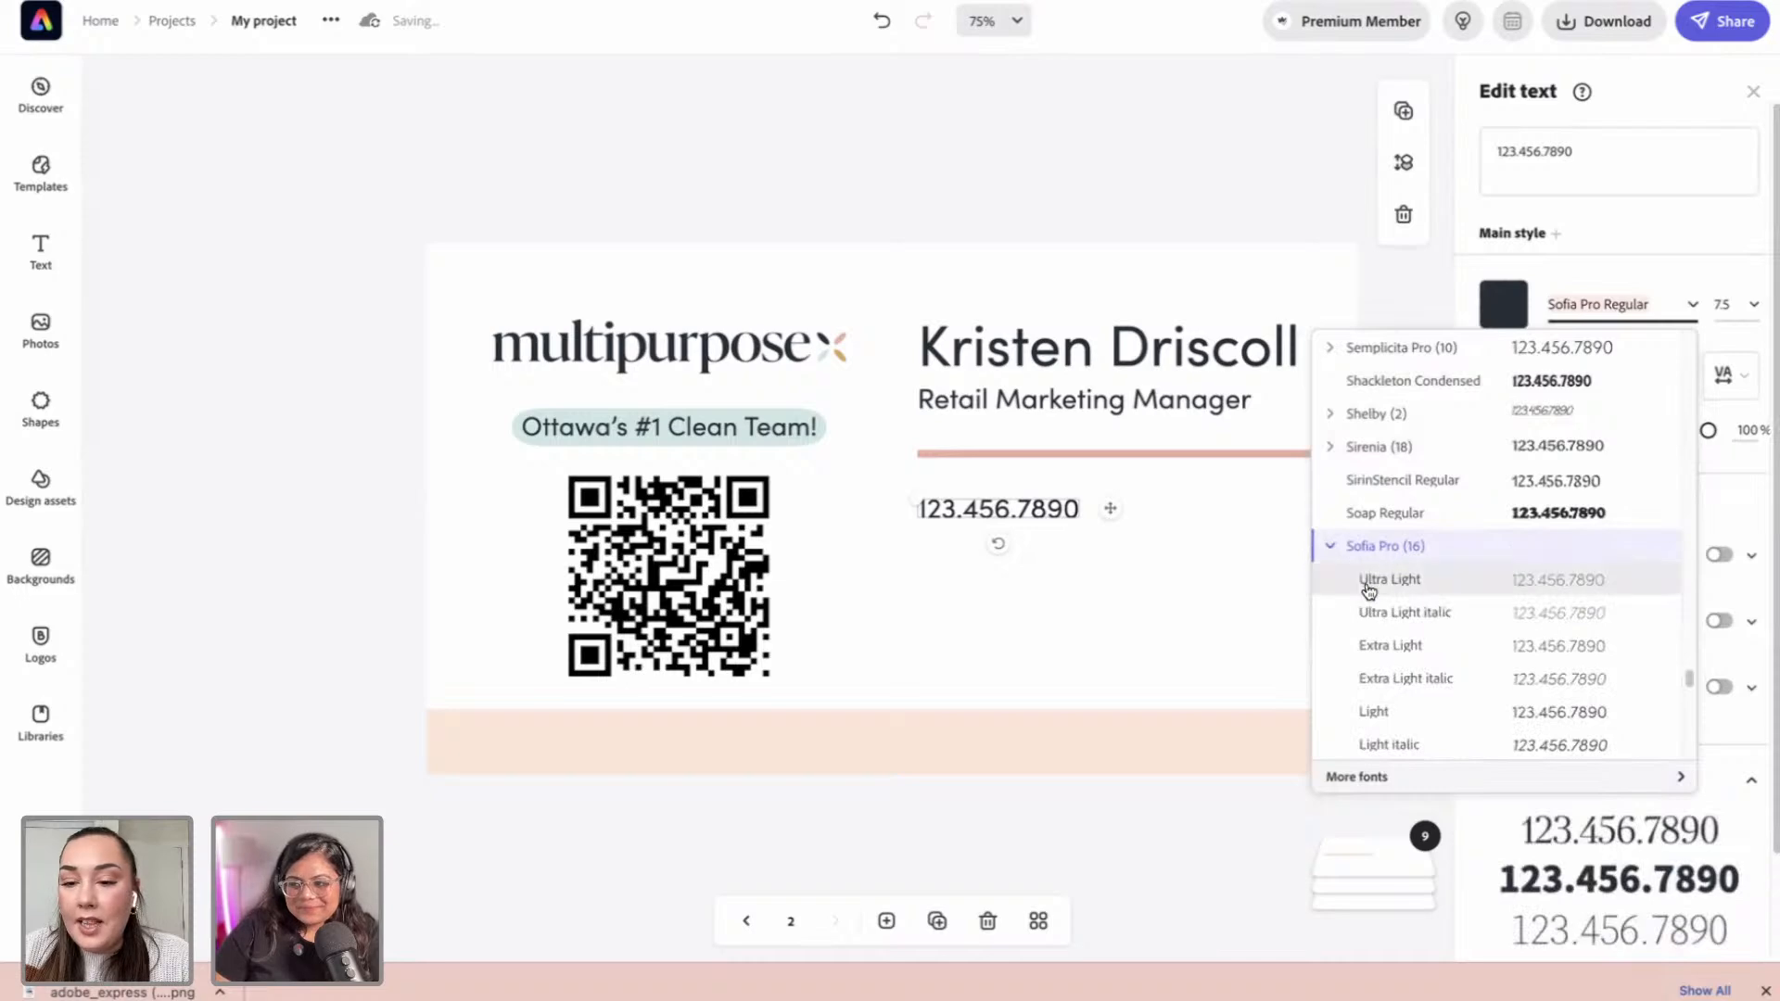
pyautogui.scroll(-1, 1367, 677)
pyautogui.click(1372, 693)
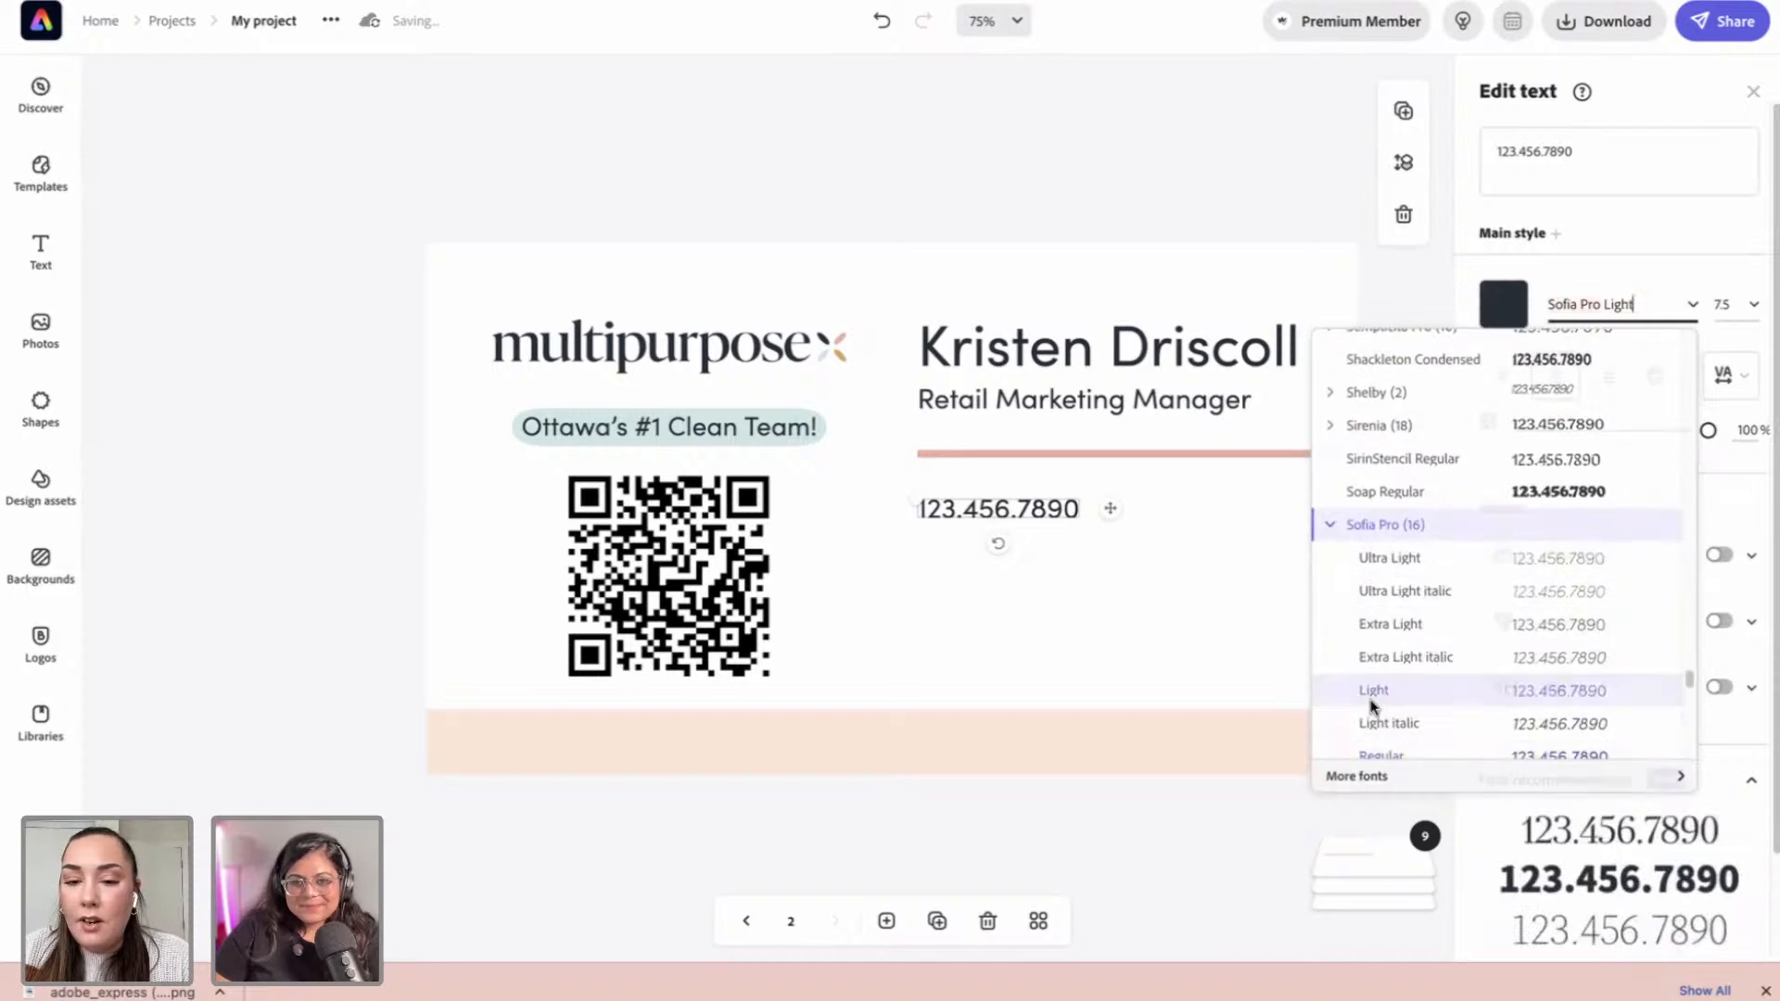
pyautogui.click(1159, 110)
pyautogui.moveTo(1013, 521); pyautogui.dragTo(1010, 559)
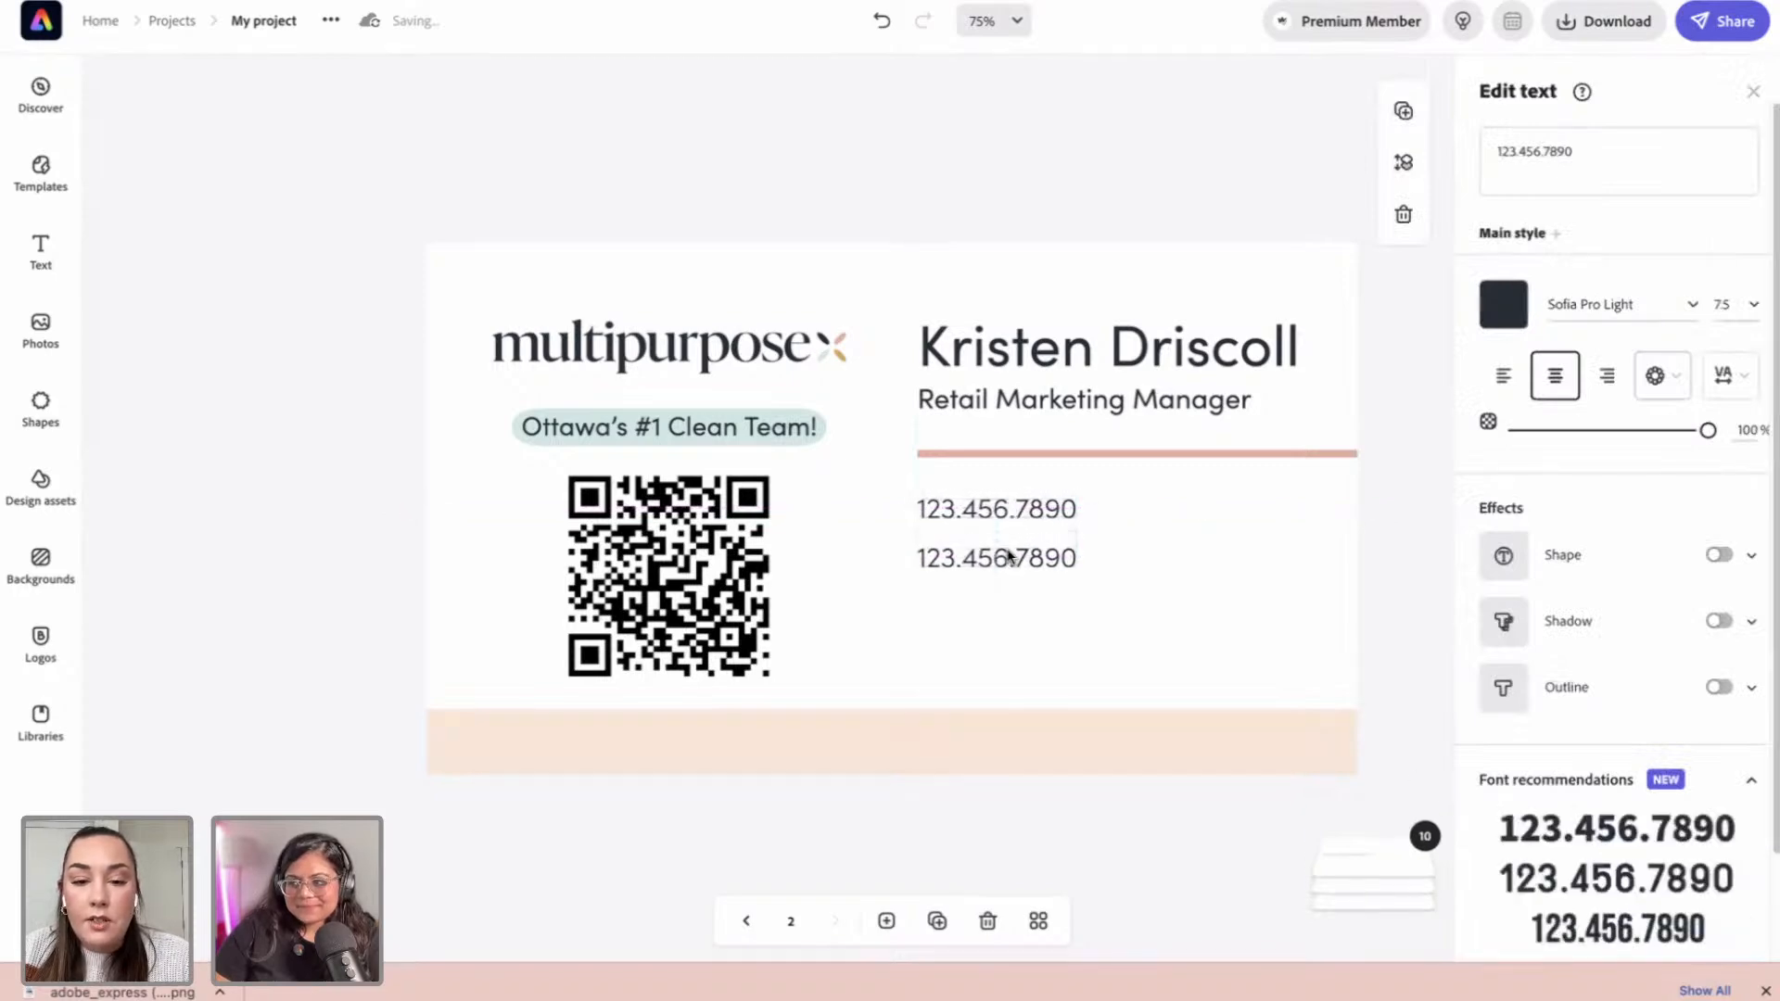
# Step: Retype the copied line as the company e-mail address
pyautogui.moveTo(1602, 155); pyautogui.dragTo(1495, 159)
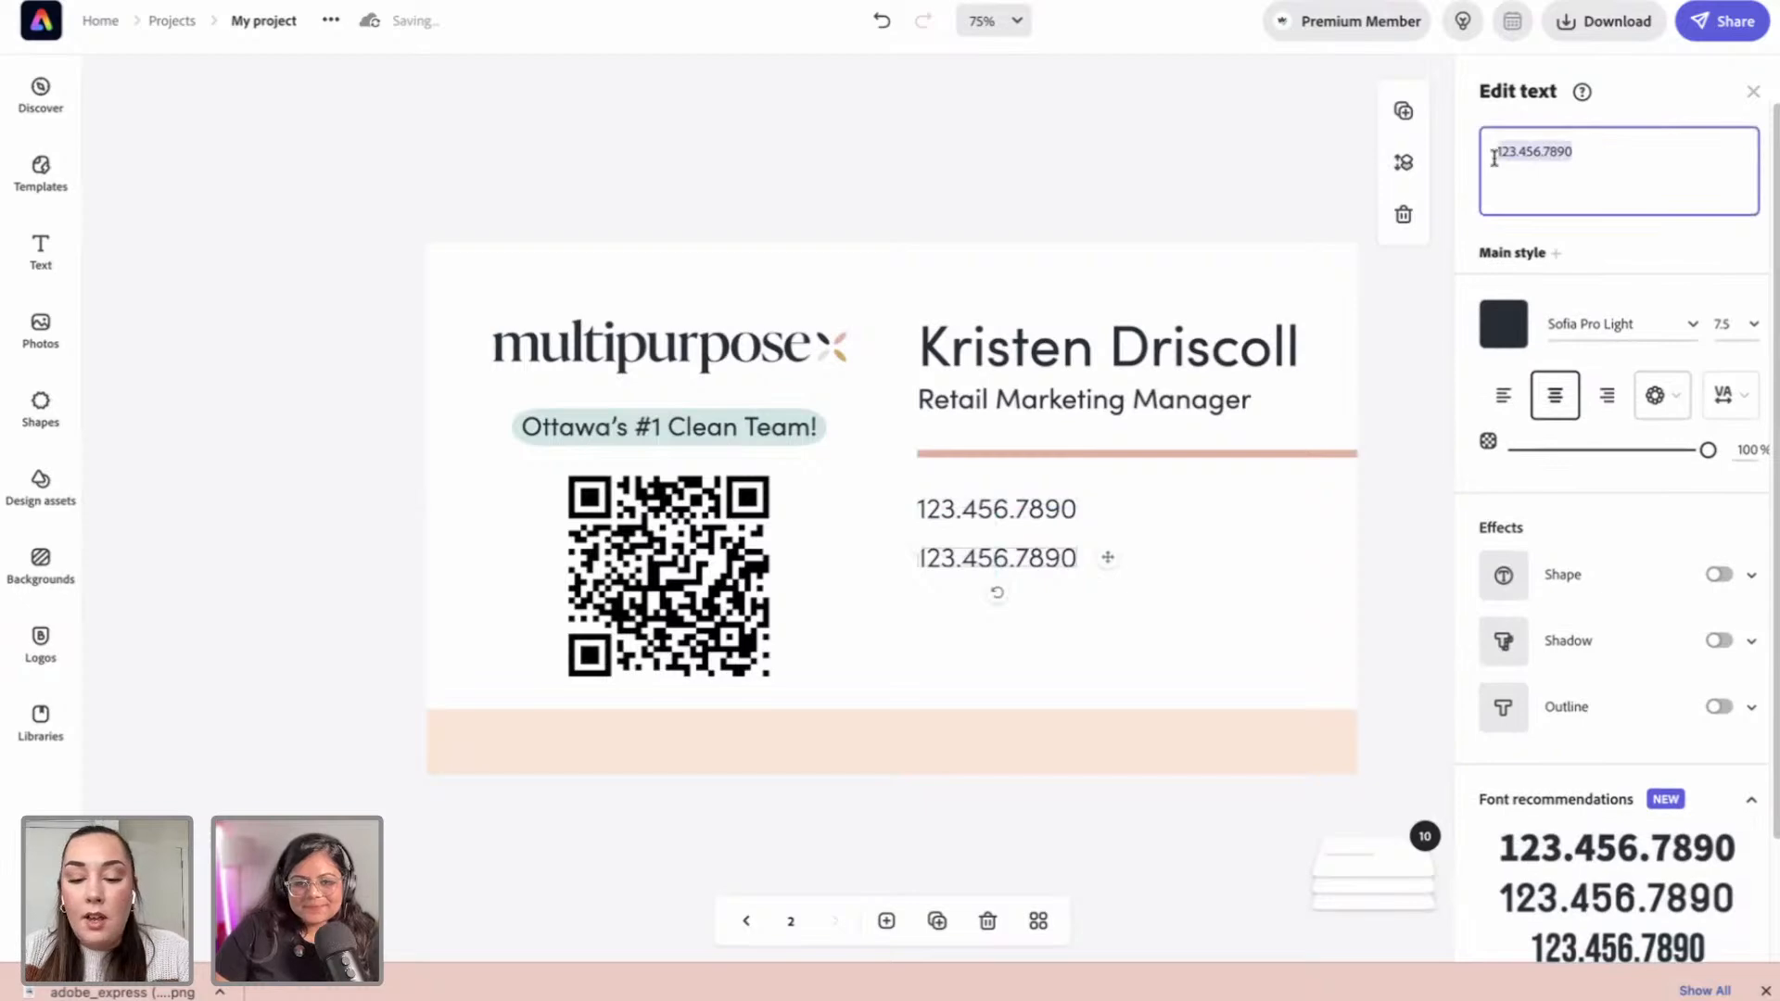
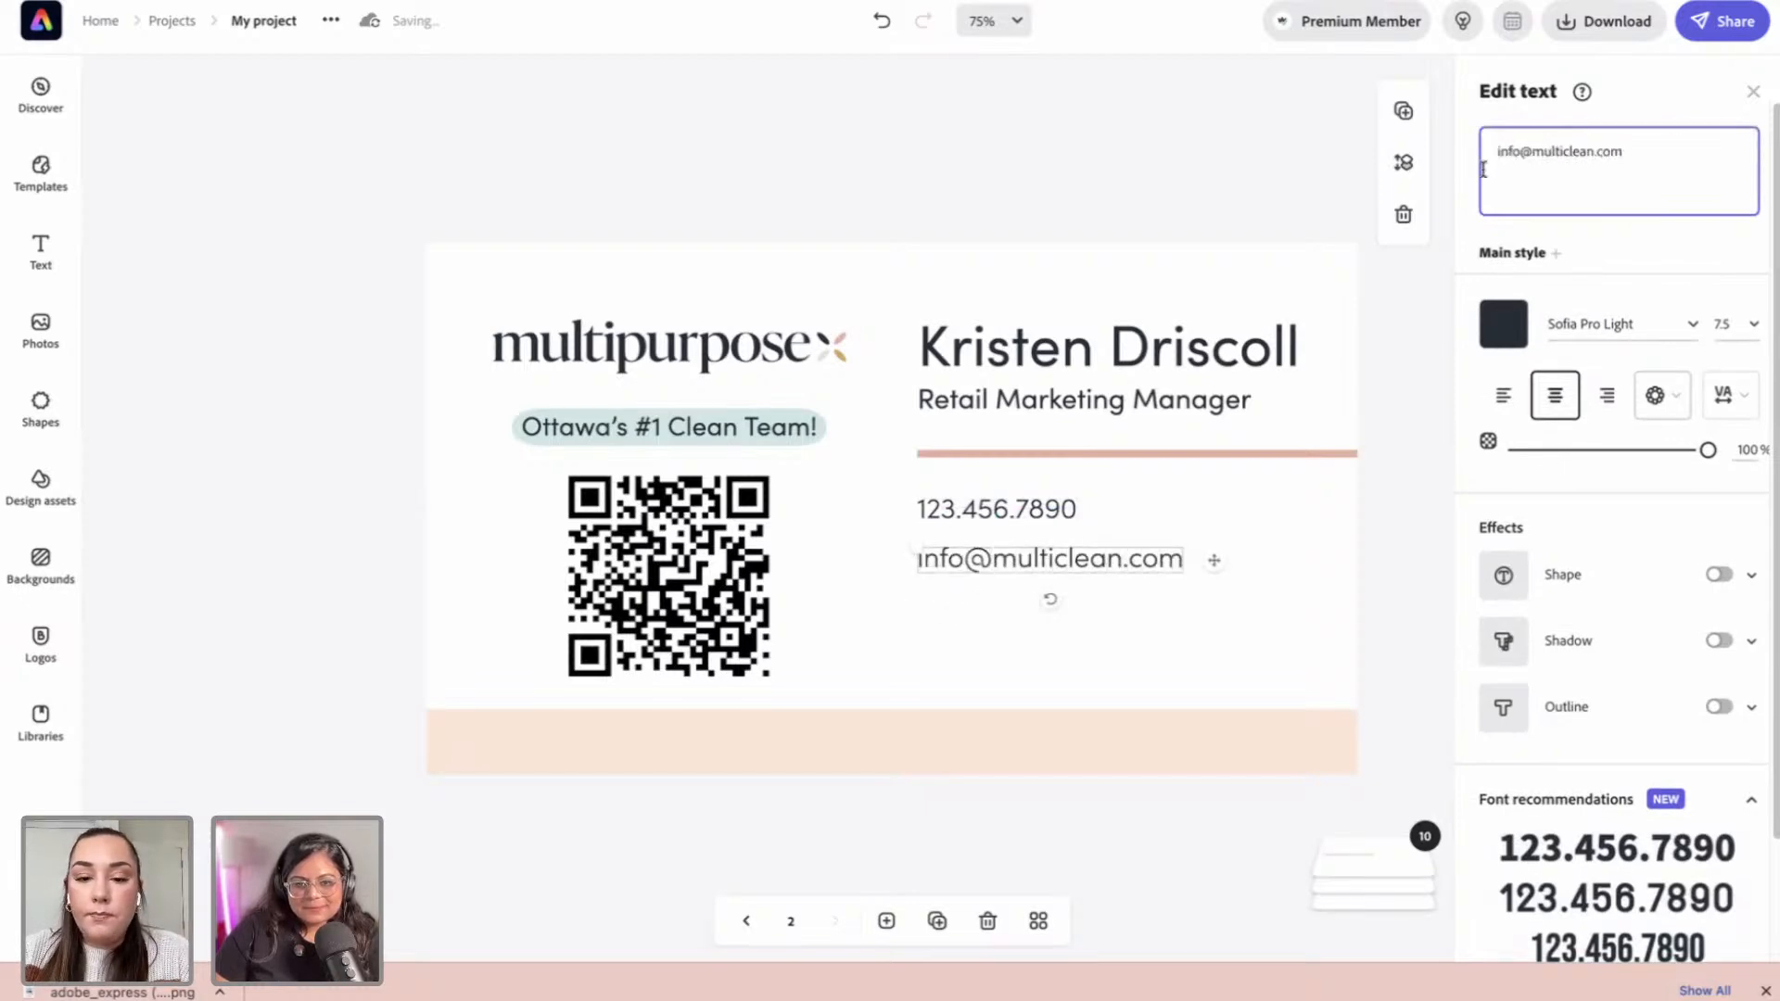
pyautogui.click(1415, 520)
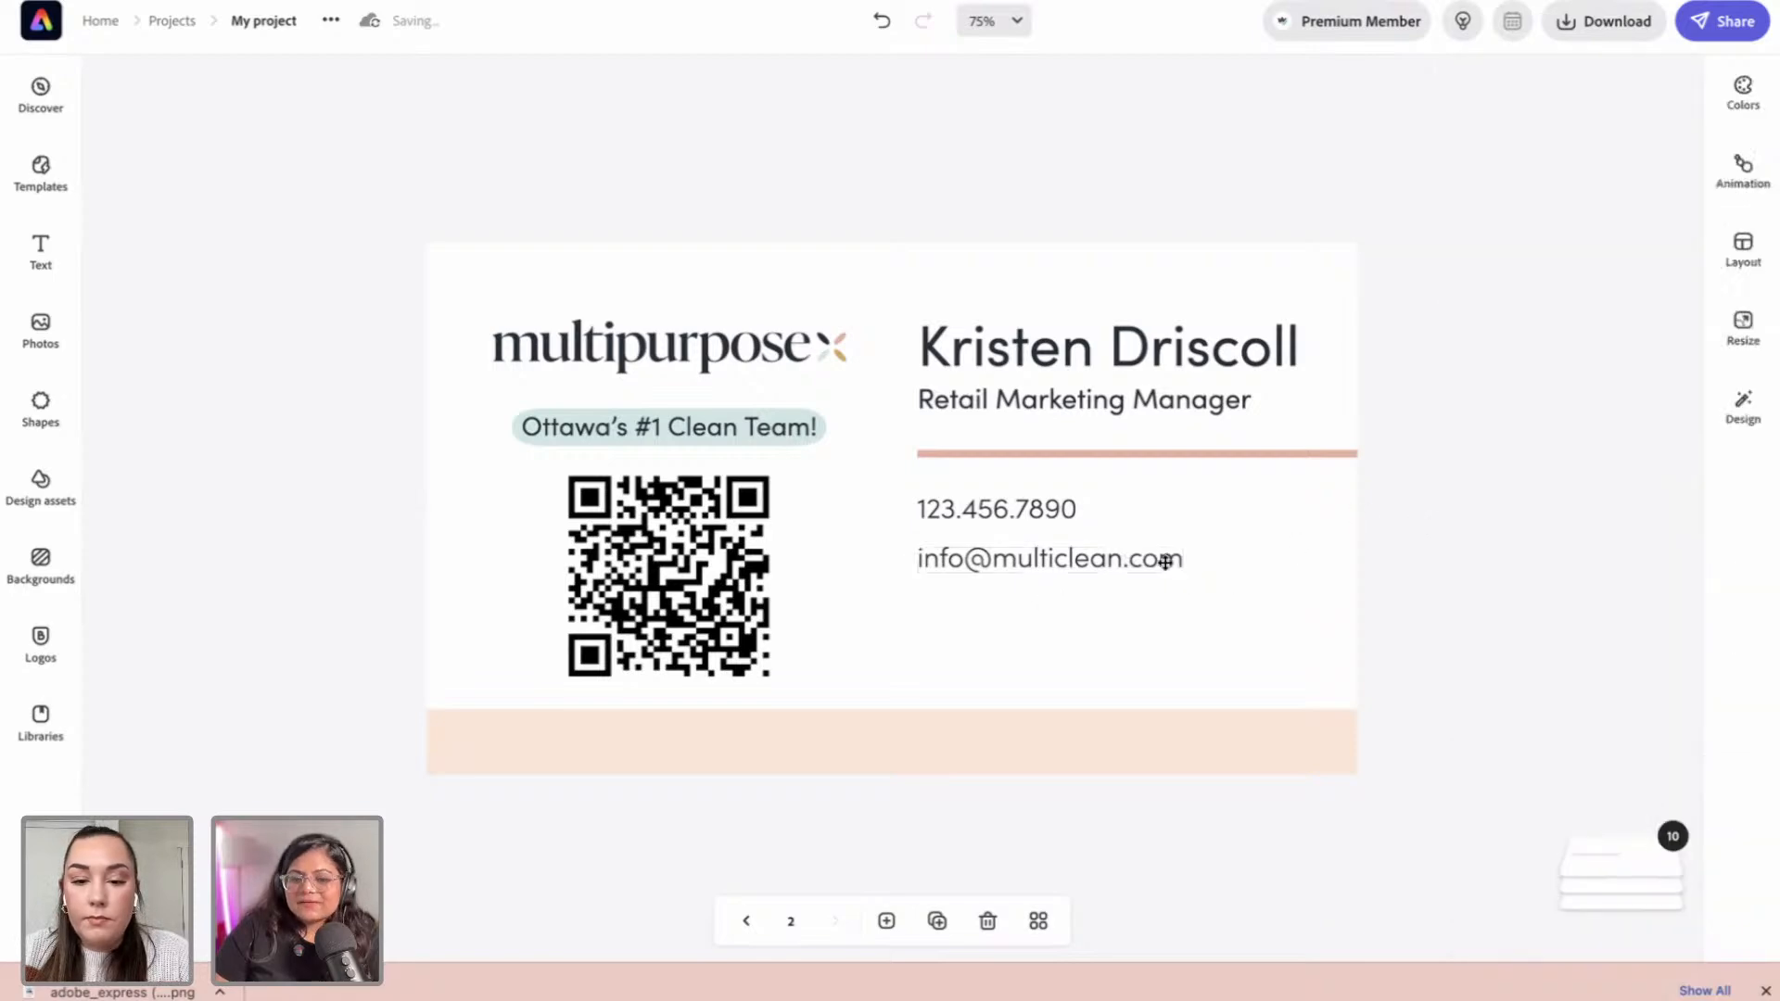
pyautogui.click(1165, 563)
# Step: Copy the e-mail line below and retype it as a widened, left-aligned two-line placeholder address
pyautogui.moveTo(1065, 560); pyautogui.dragTo(1057, 608)
pyautogui.moveTo(1645, 151); pyautogui.dragTo(1488, 145)
pyautogui.write('123')
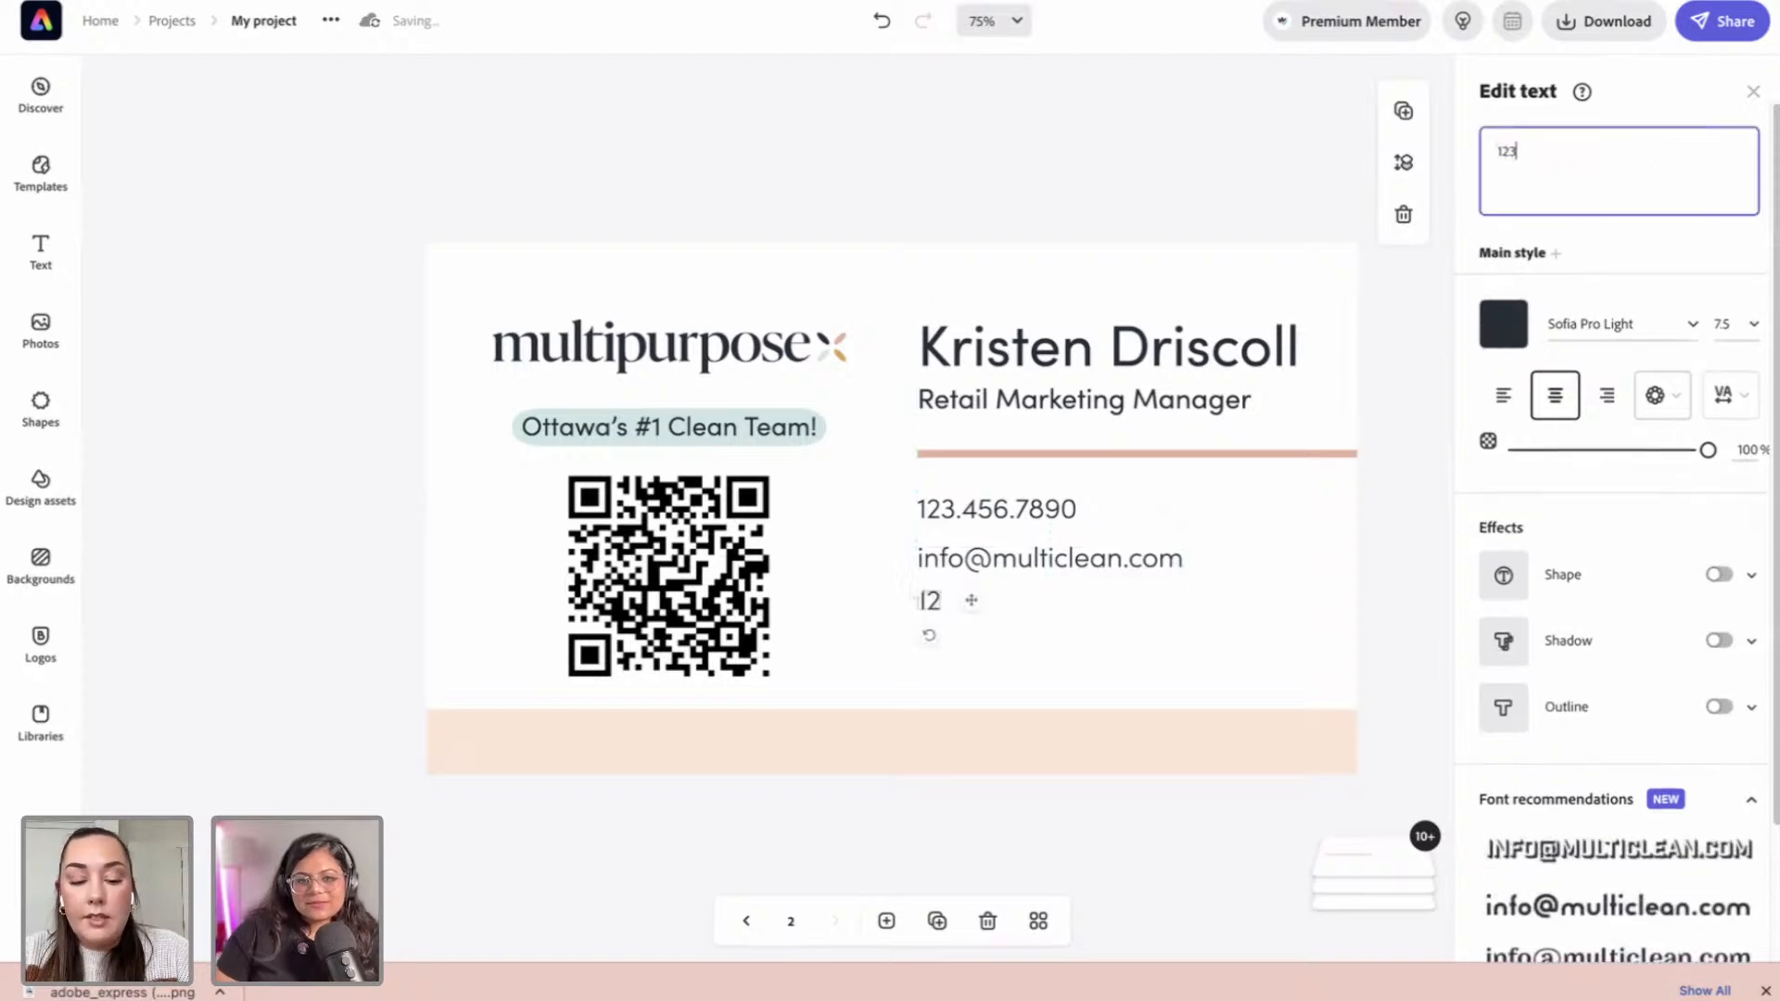
pyautogui.write('4 Street Name')
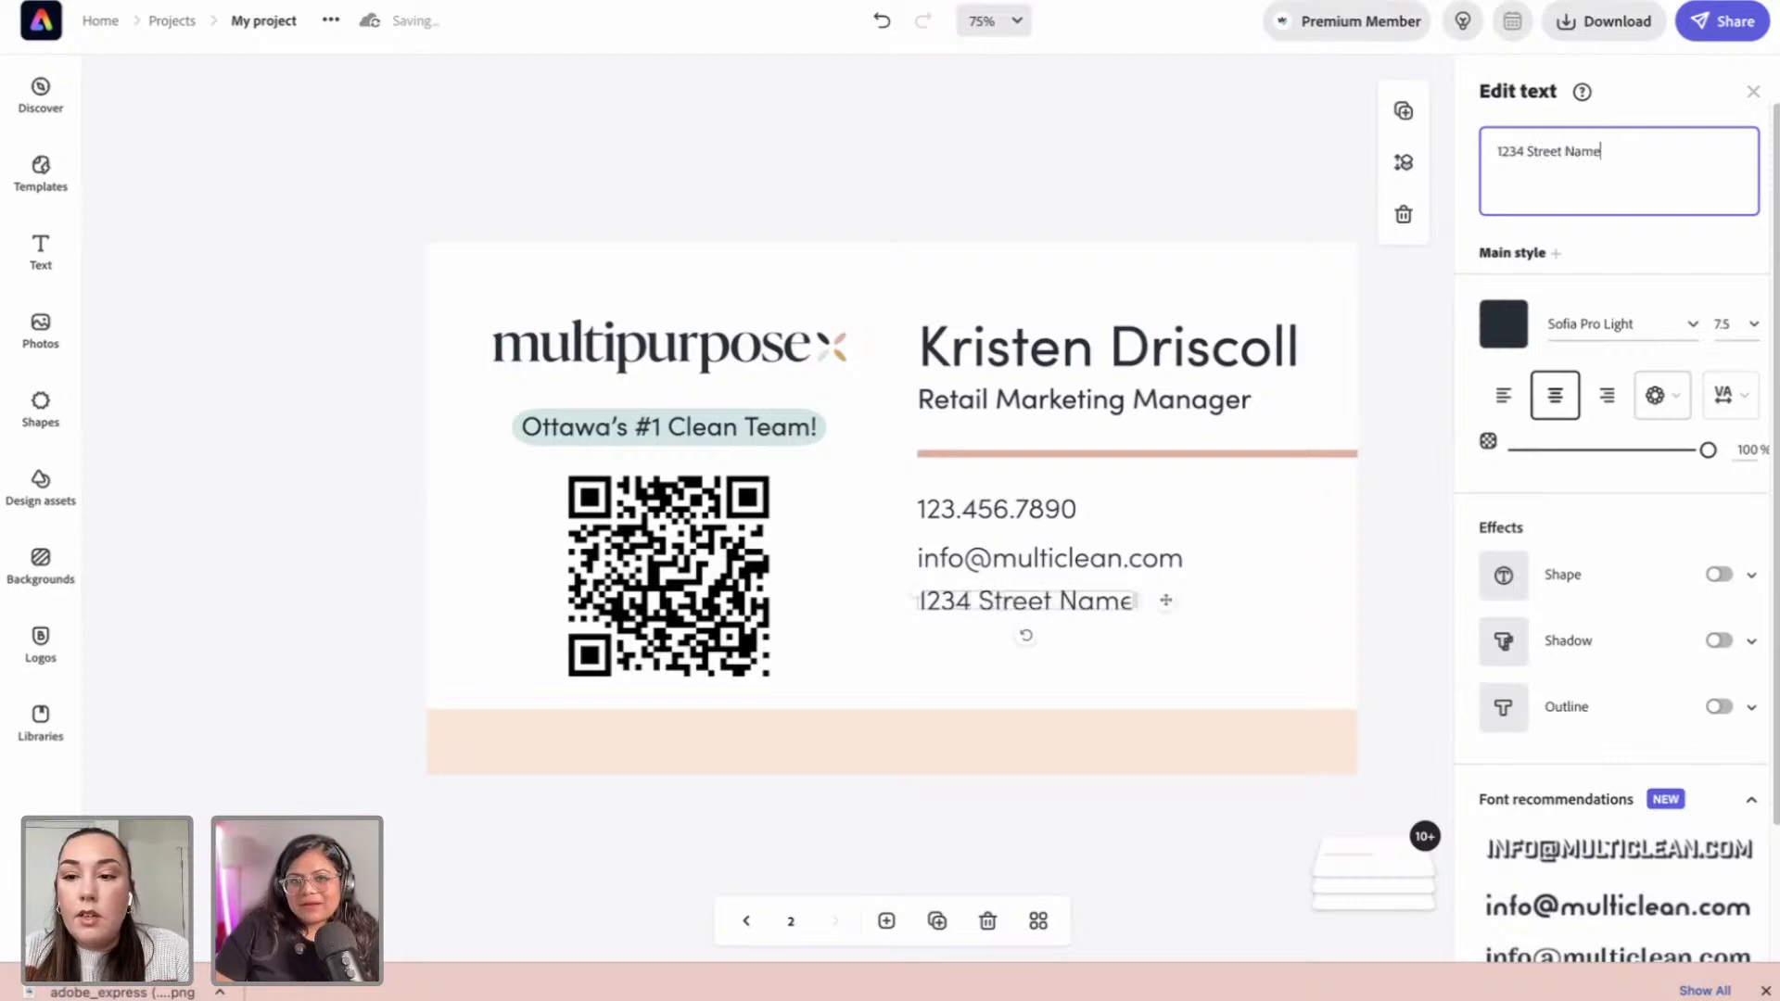
pyautogui.write(', City,')
pyautogui.press('Return')
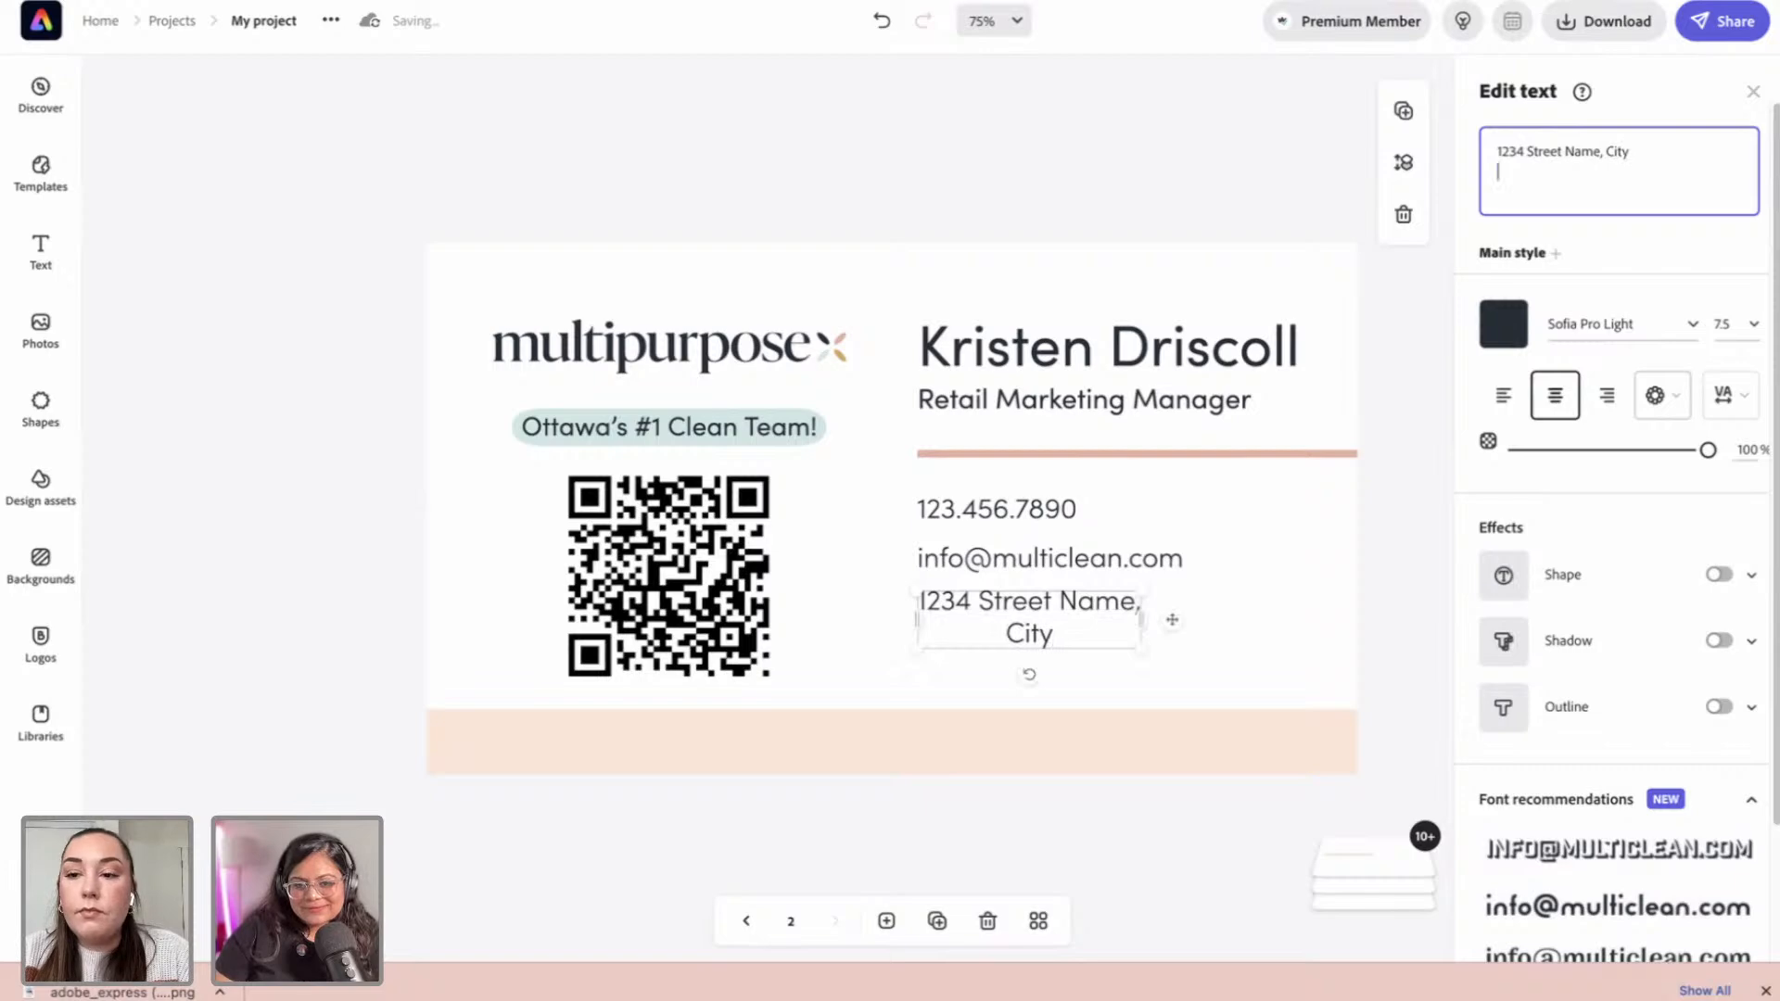
pyautogui.write('Prov')
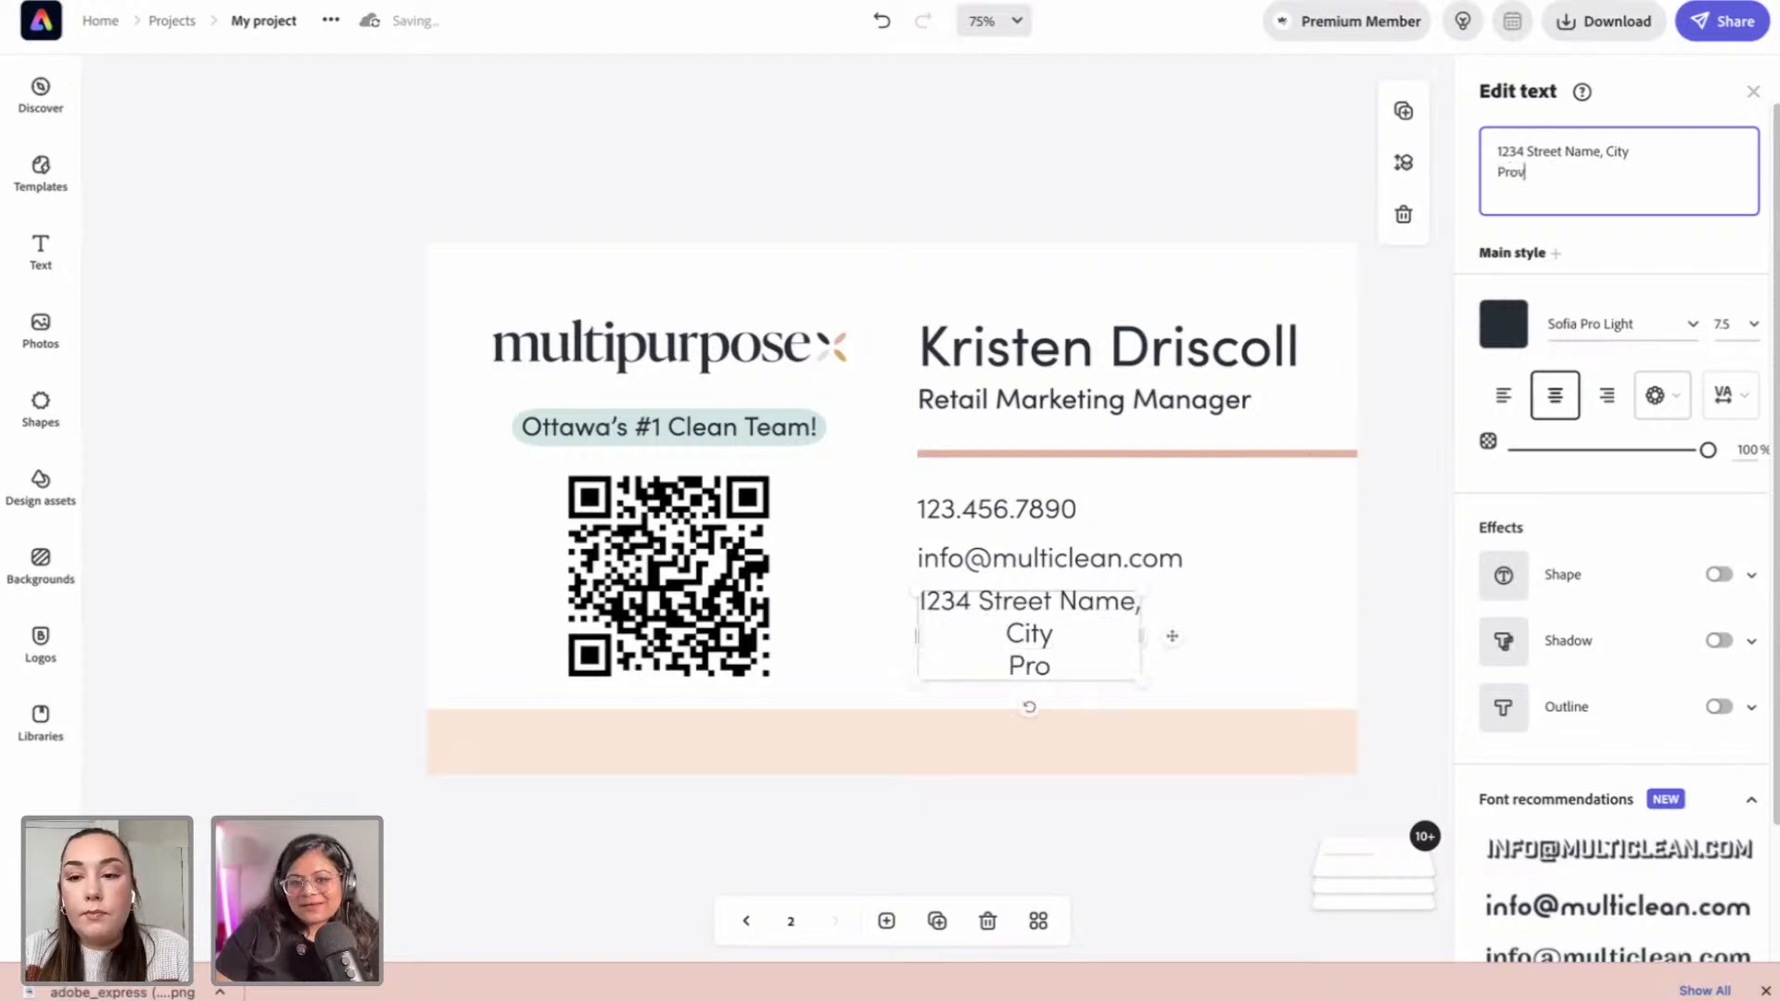
pyautogui.write('ince,')
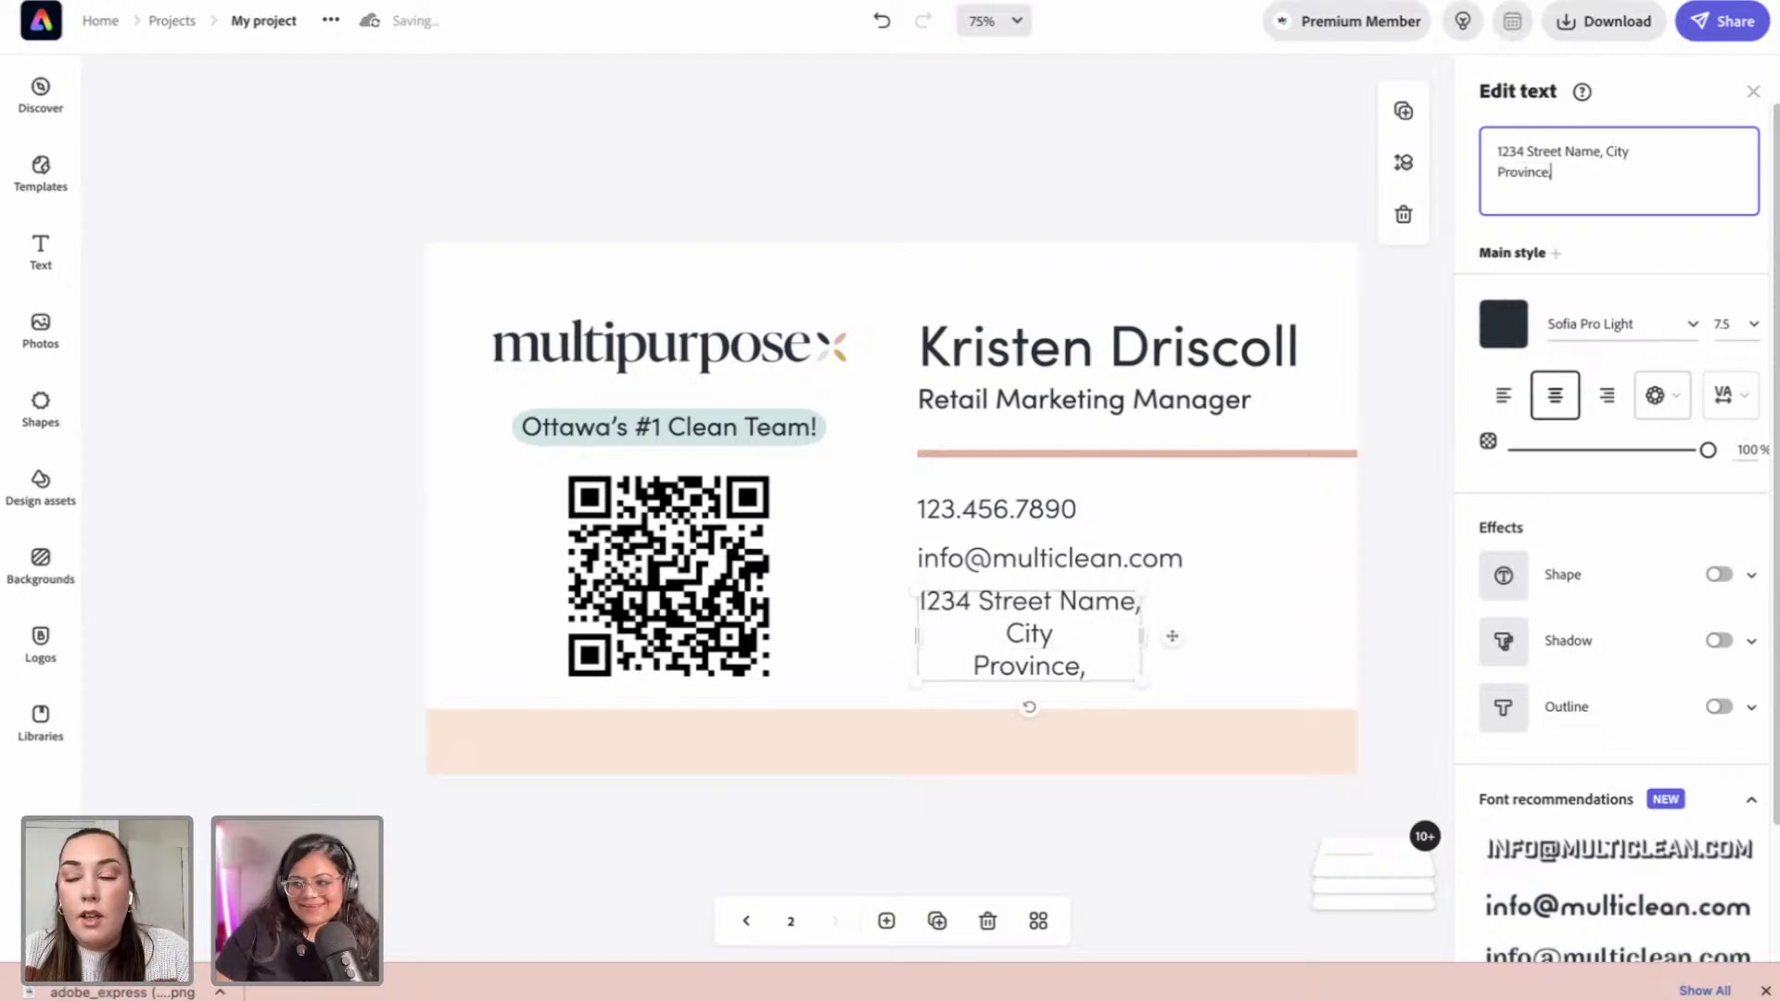
pyautogui.write(' Postal ')
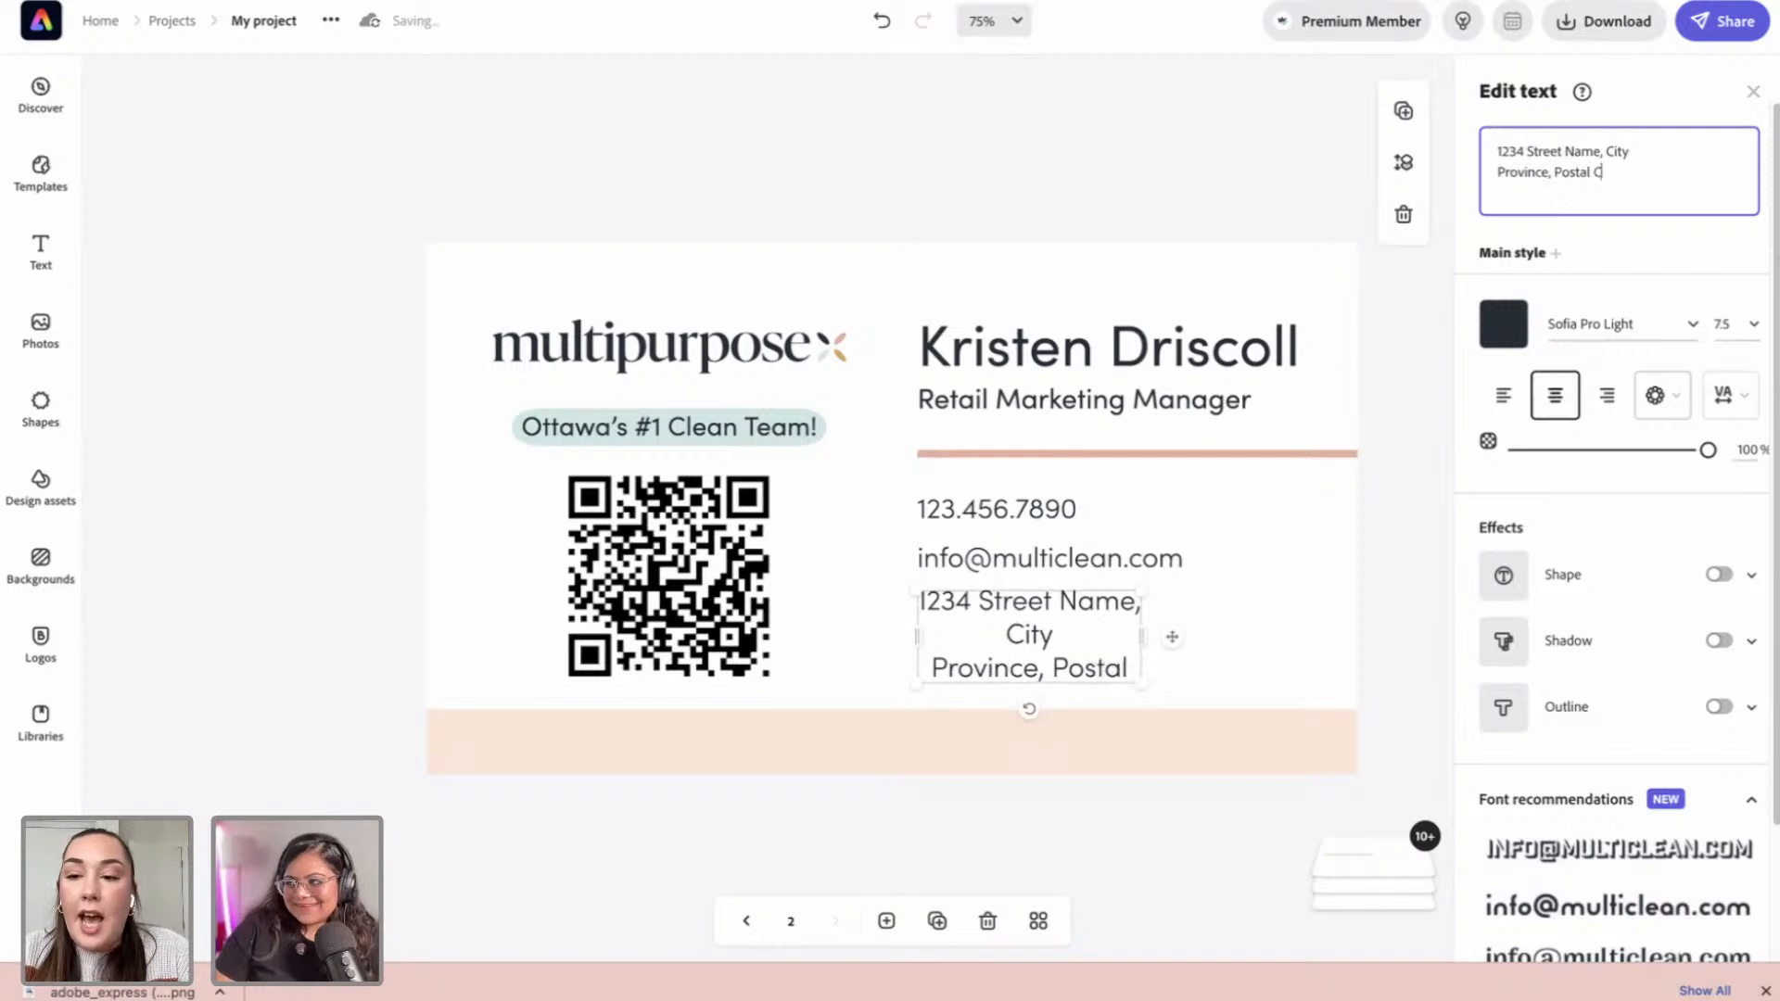
pyautogui.write('Code')
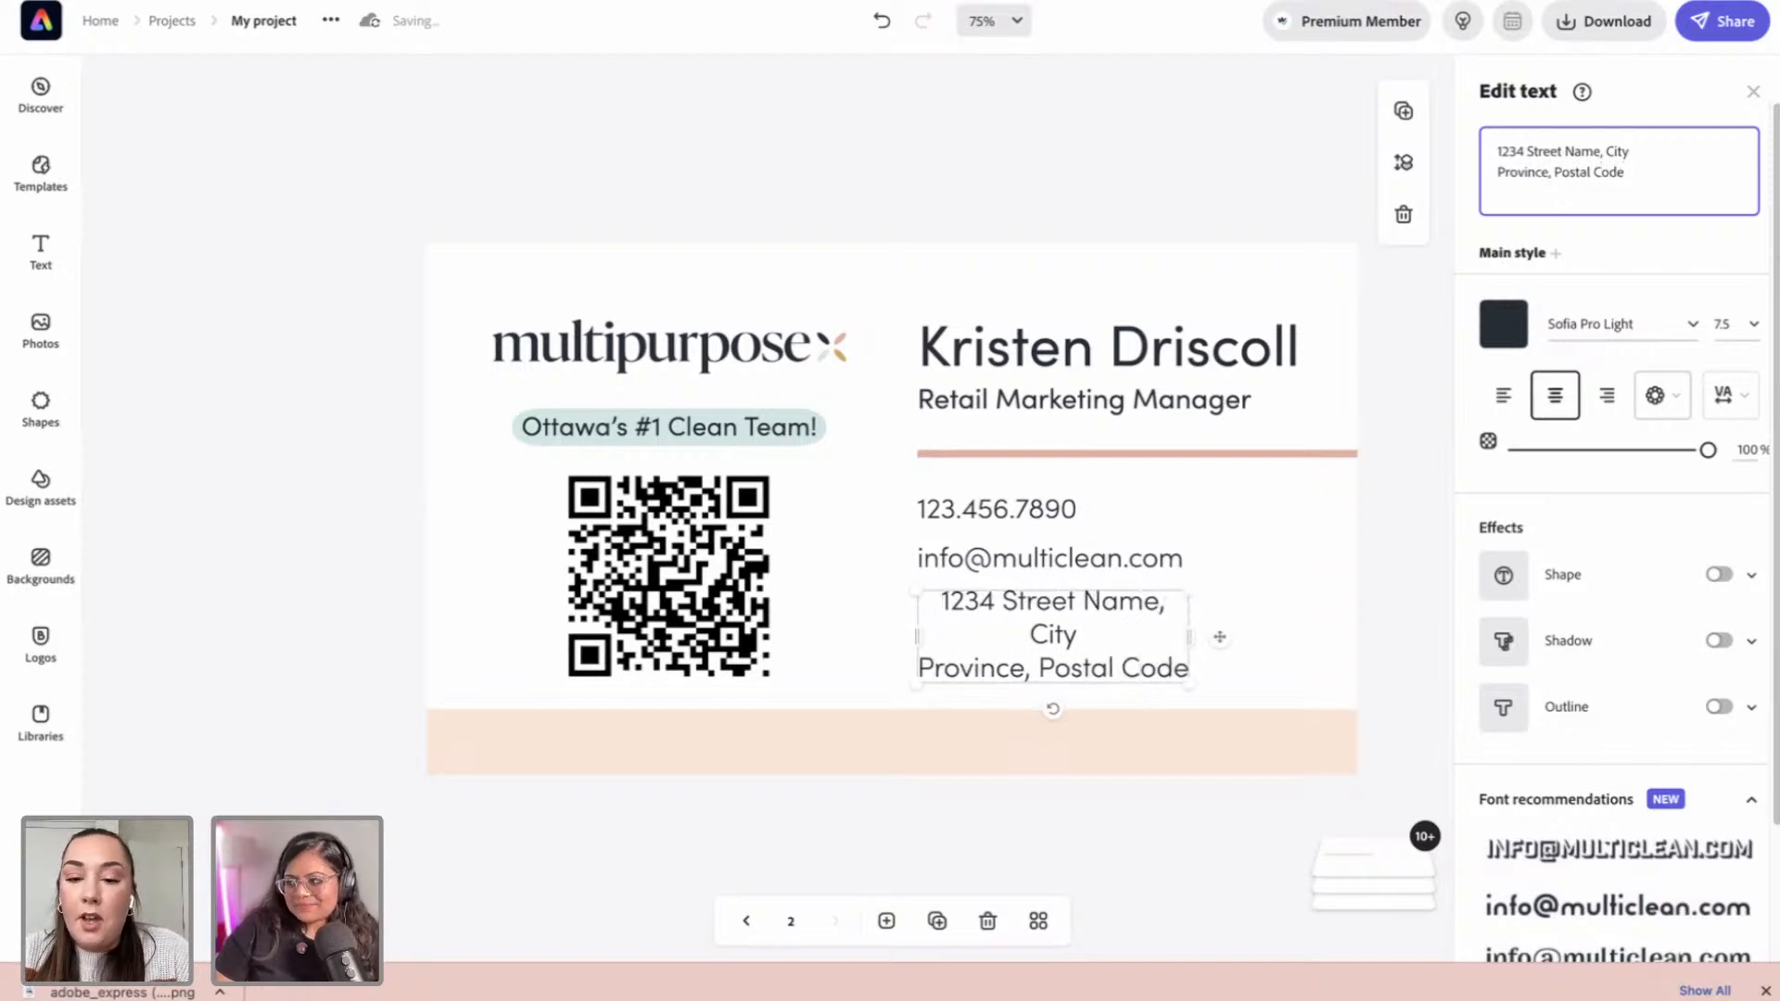
pyautogui.click(1504, 396)
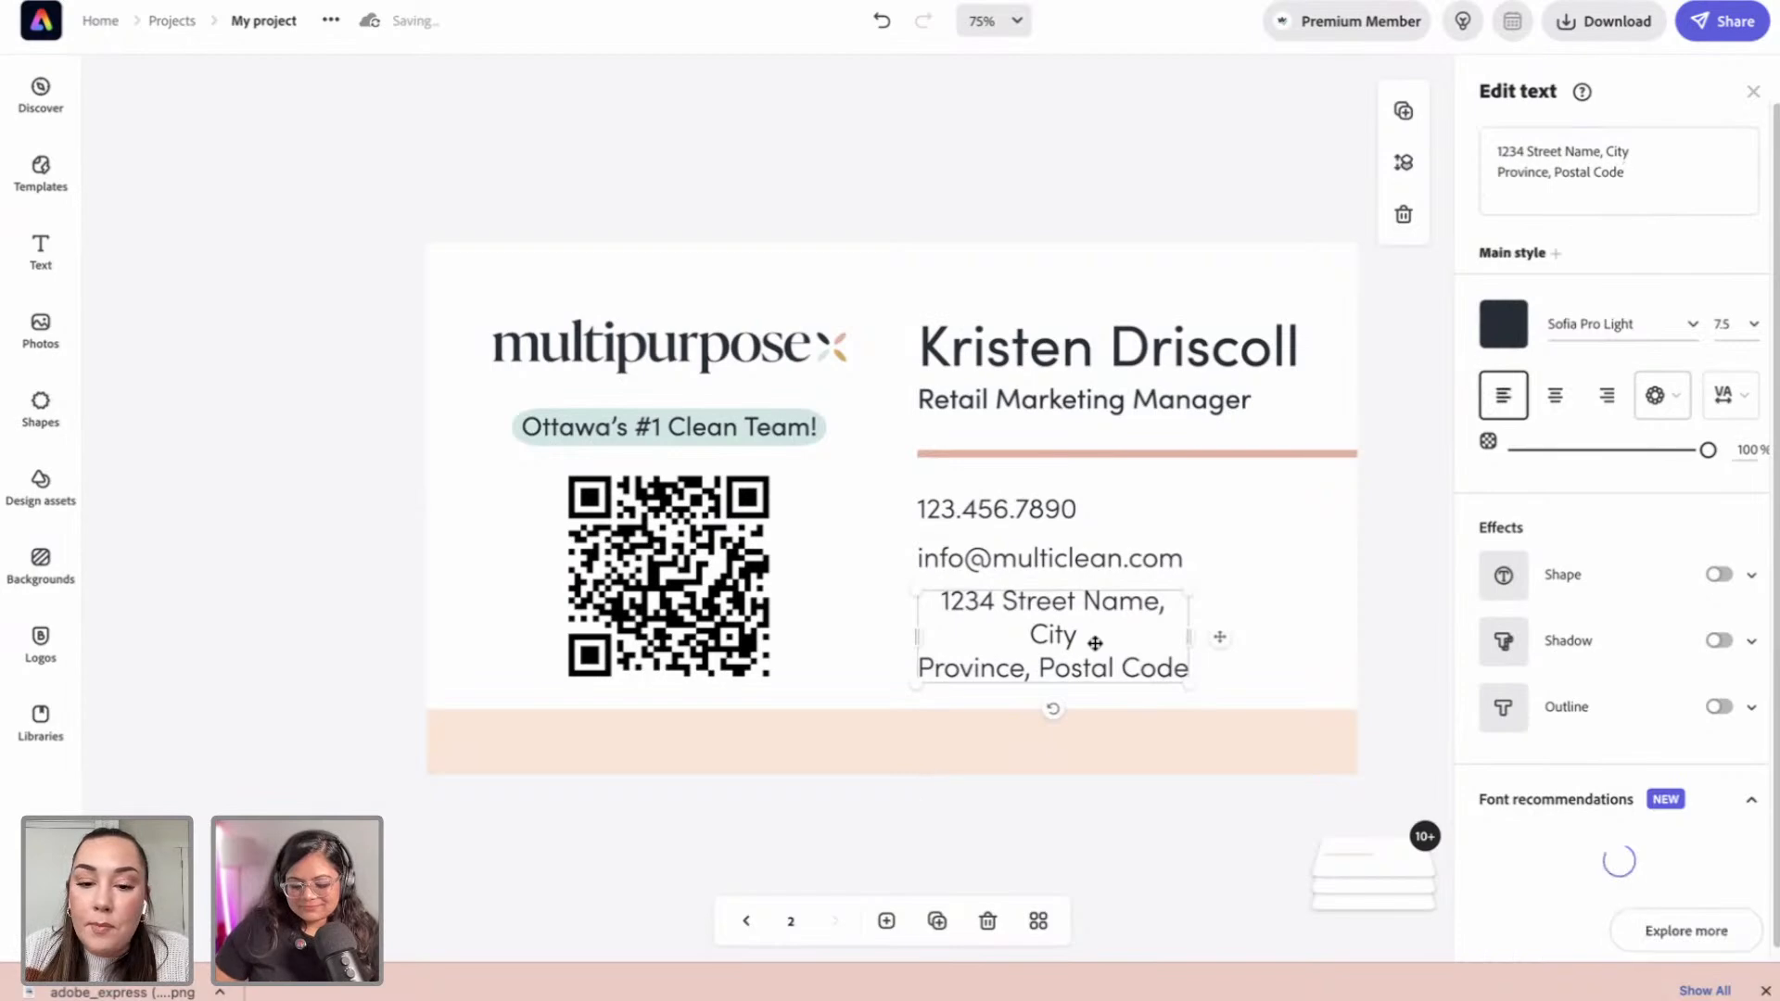
pyautogui.moveTo(1194, 651); pyautogui.dragTo(1289, 649)
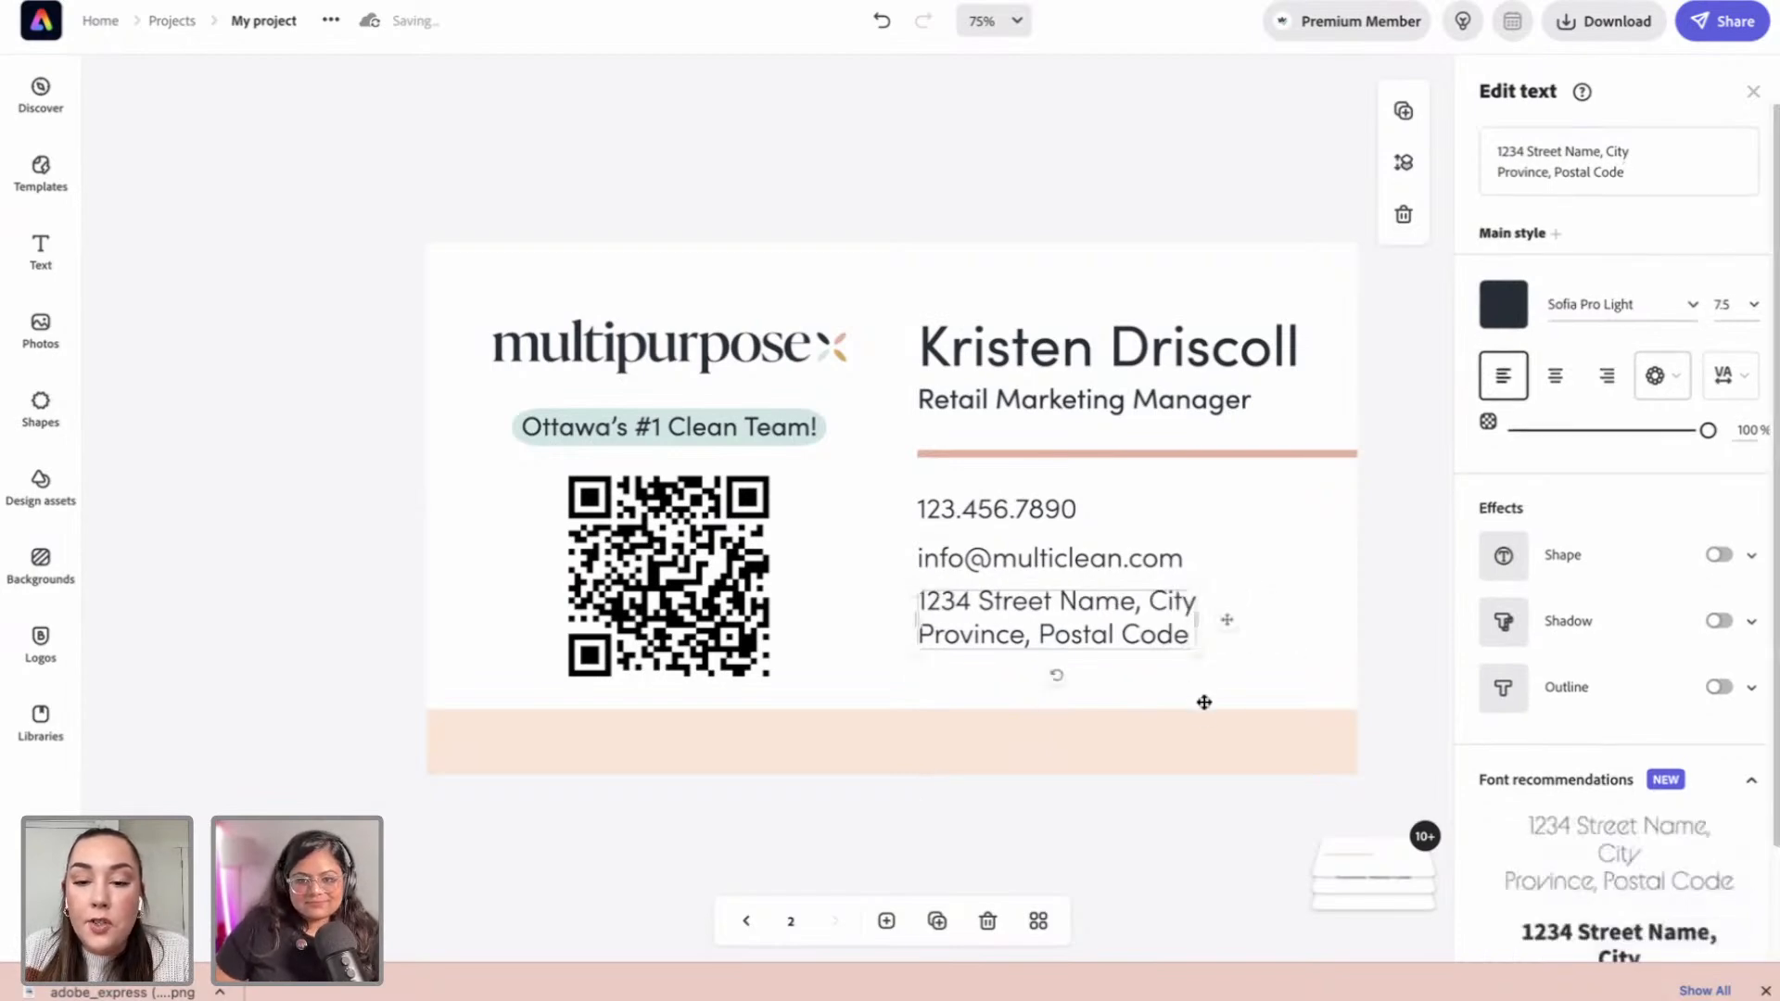
pyautogui.click(1087, 809)
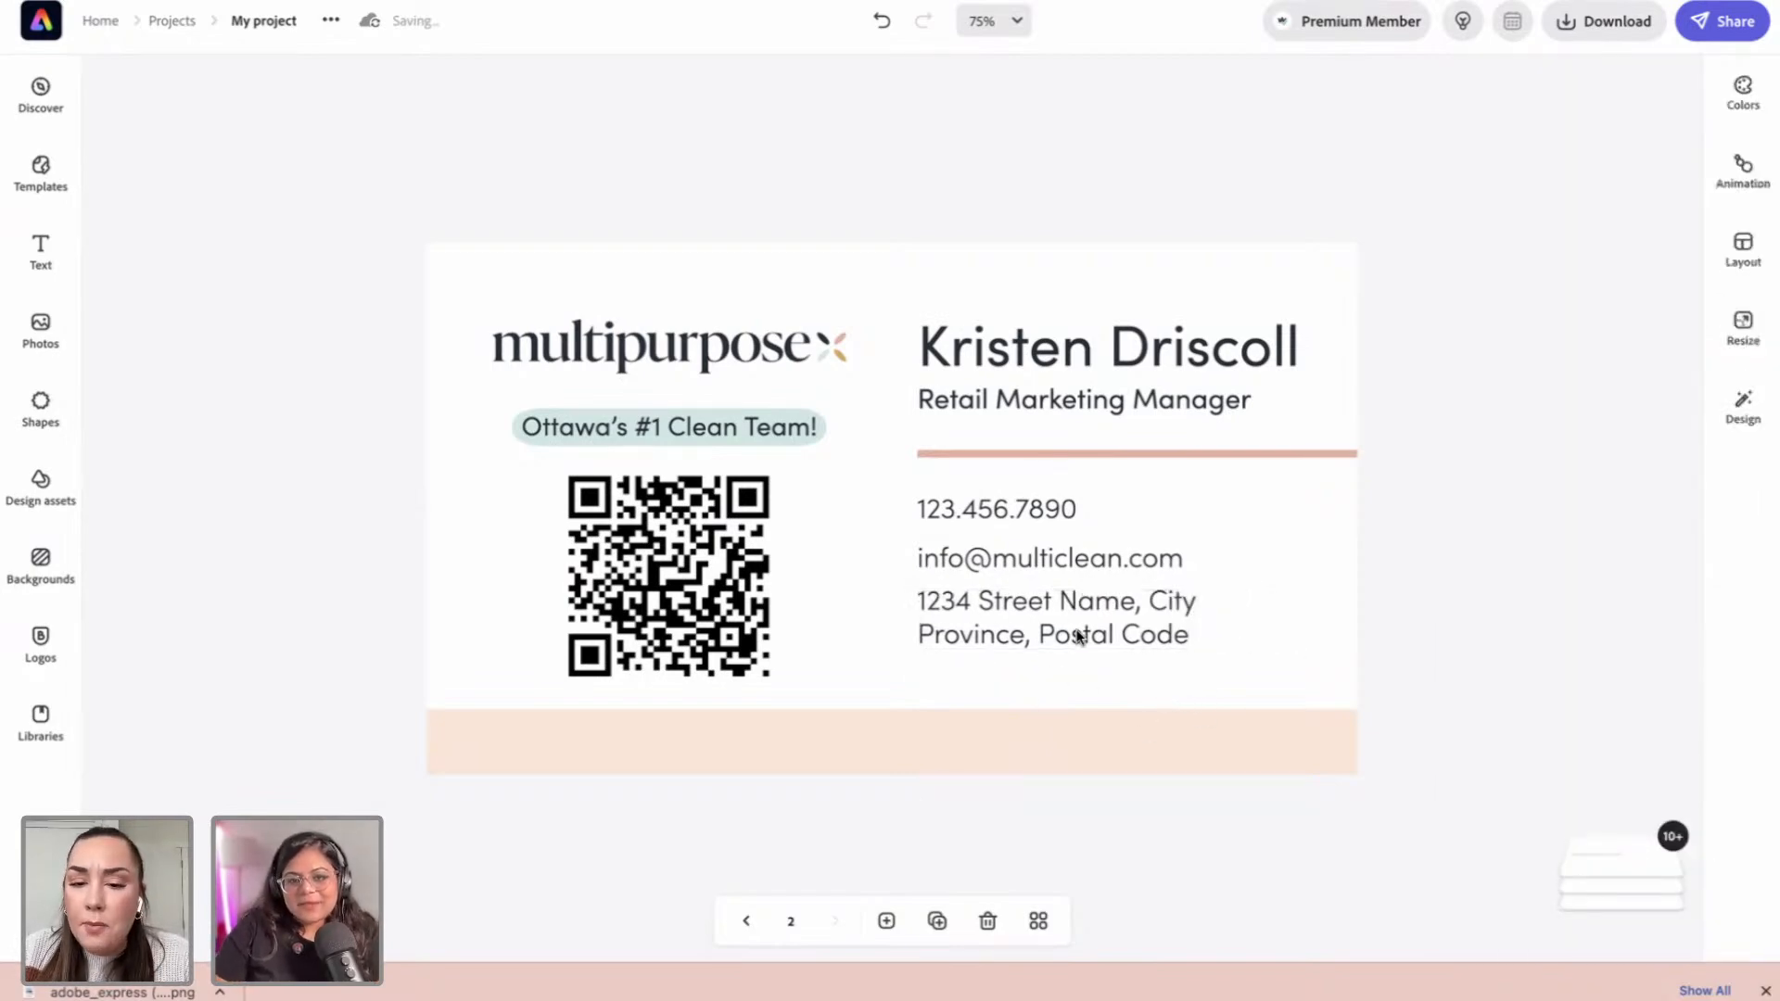
pyautogui.click(1073, 631)
# Step: Try multi-selecting the address, e-mail and phone lines, clearing the selection to retry
pyautogui.keyDown('shift'); pyautogui.click(1057, 564); pyautogui.keyUp('shift')
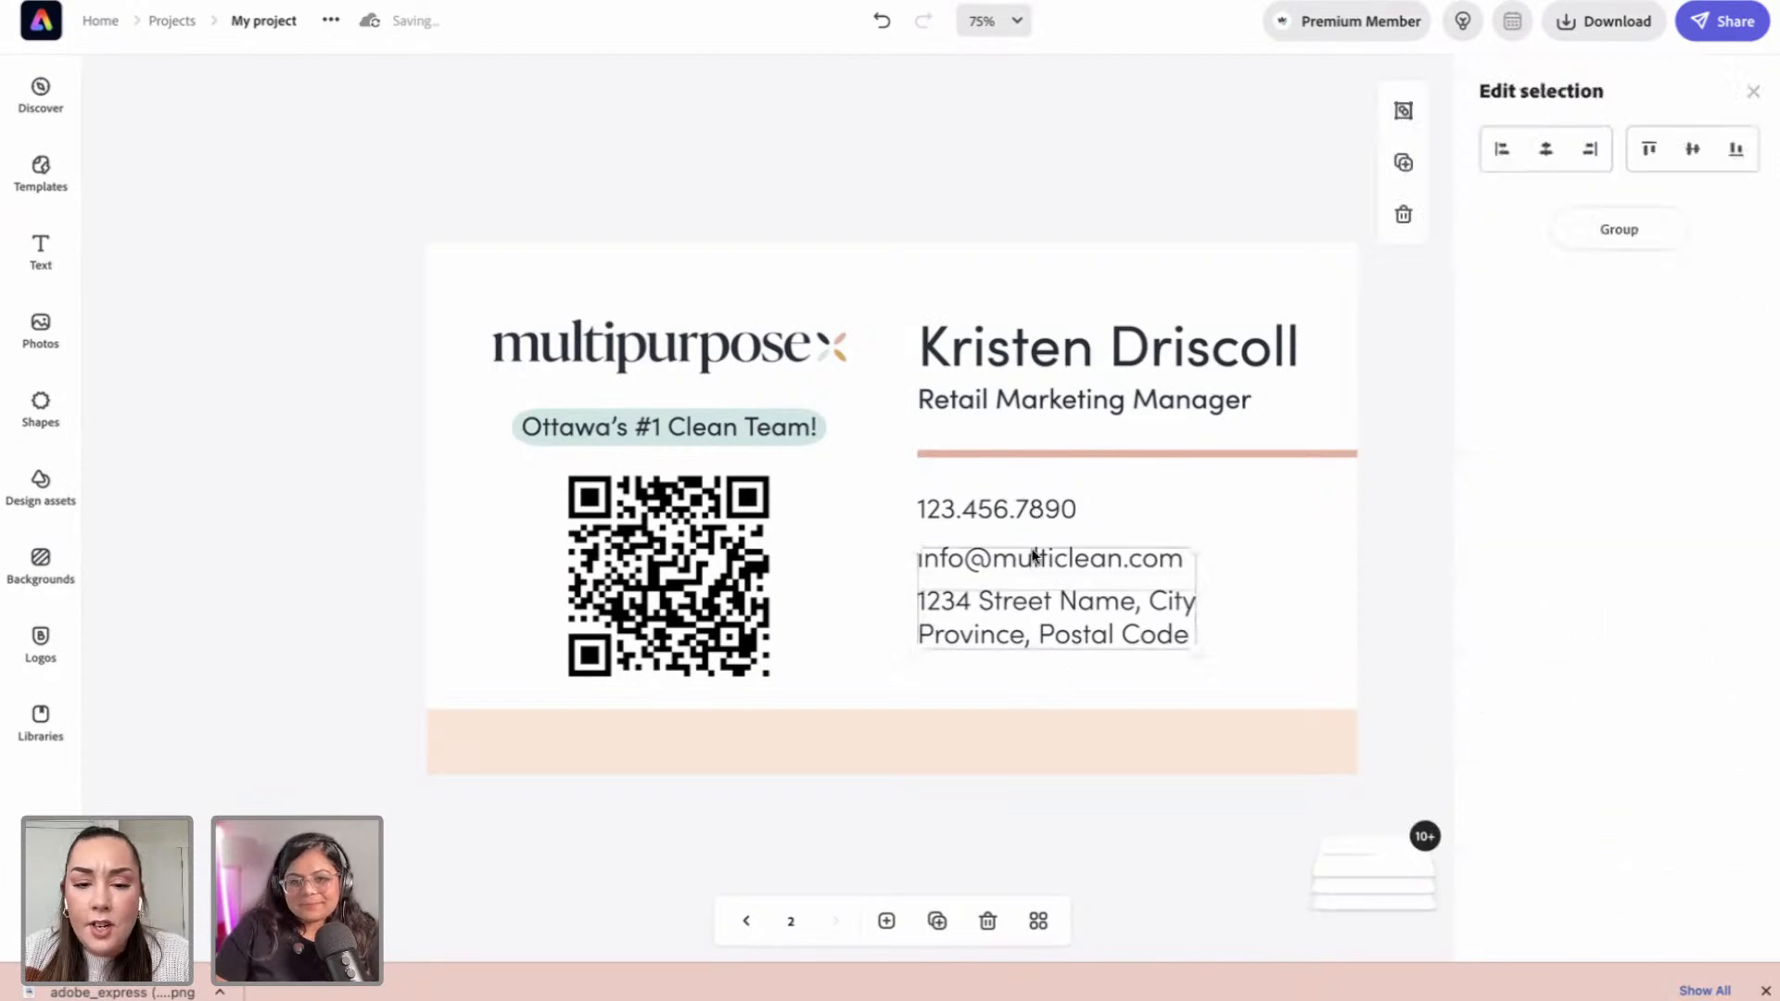
pyautogui.click(1002, 728)
pyautogui.moveTo(990, 608); pyautogui.dragTo(1006, 614)
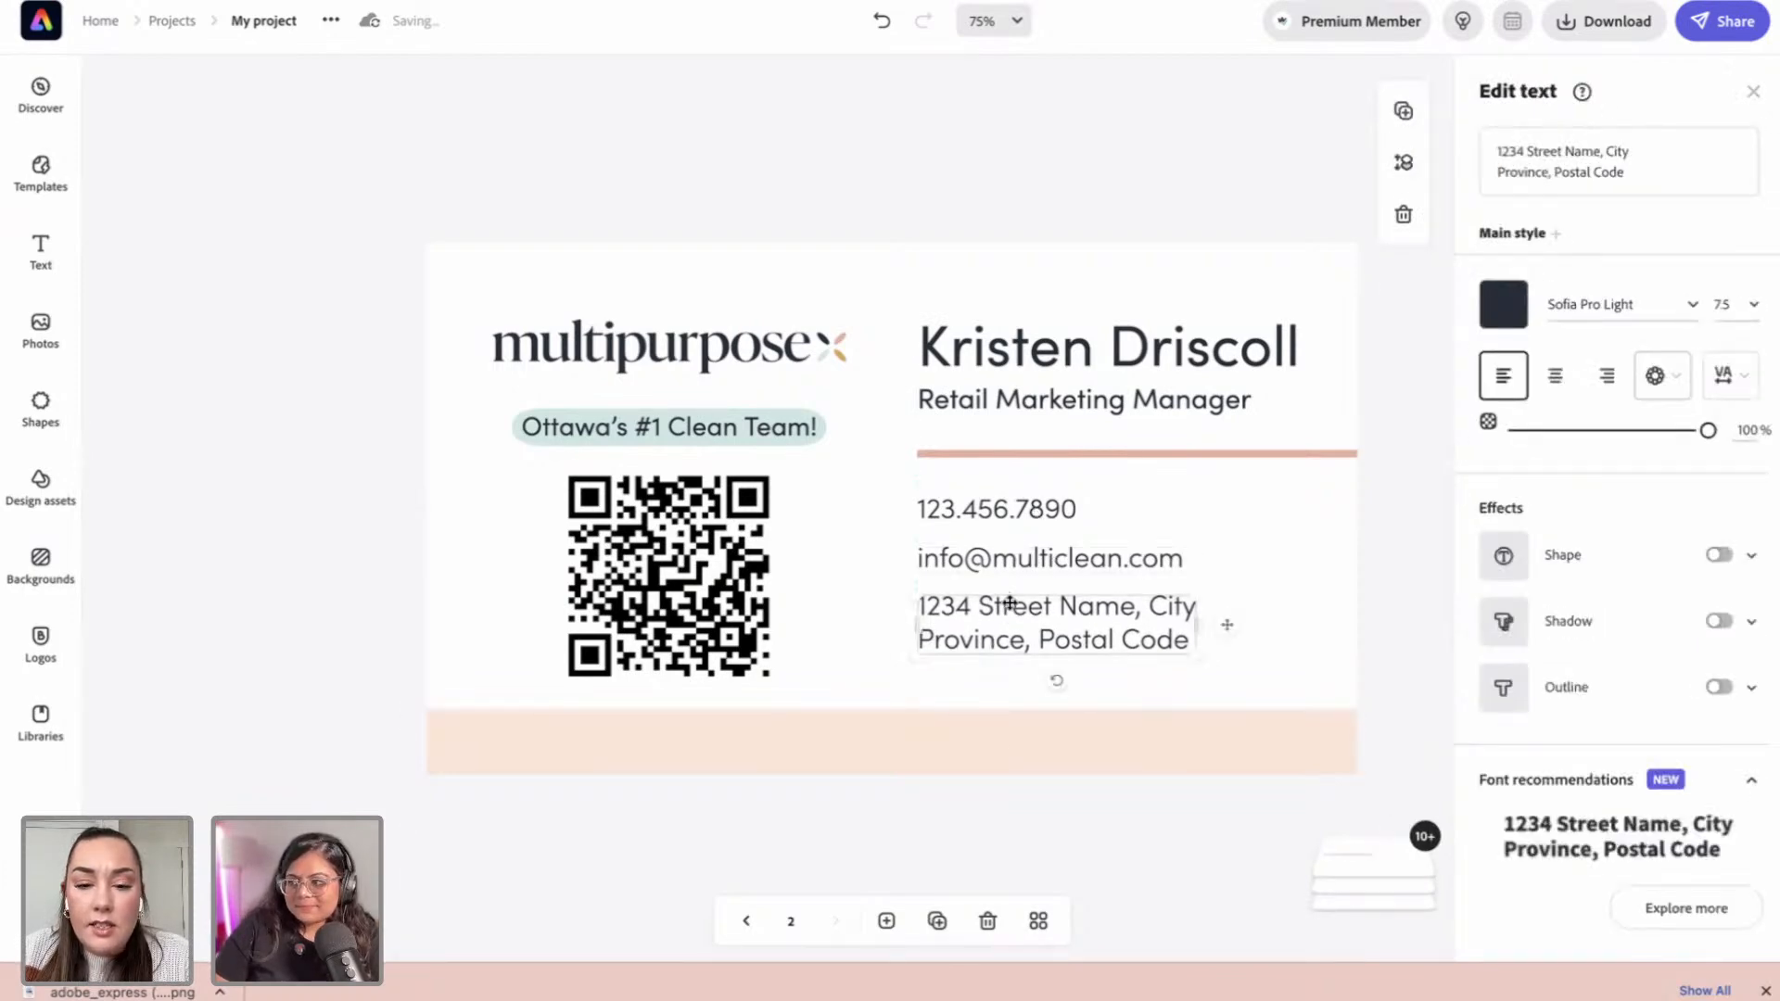
pyautogui.keyDown('shift'); pyautogui.click(1018, 509); pyautogui.keyUp('shift')
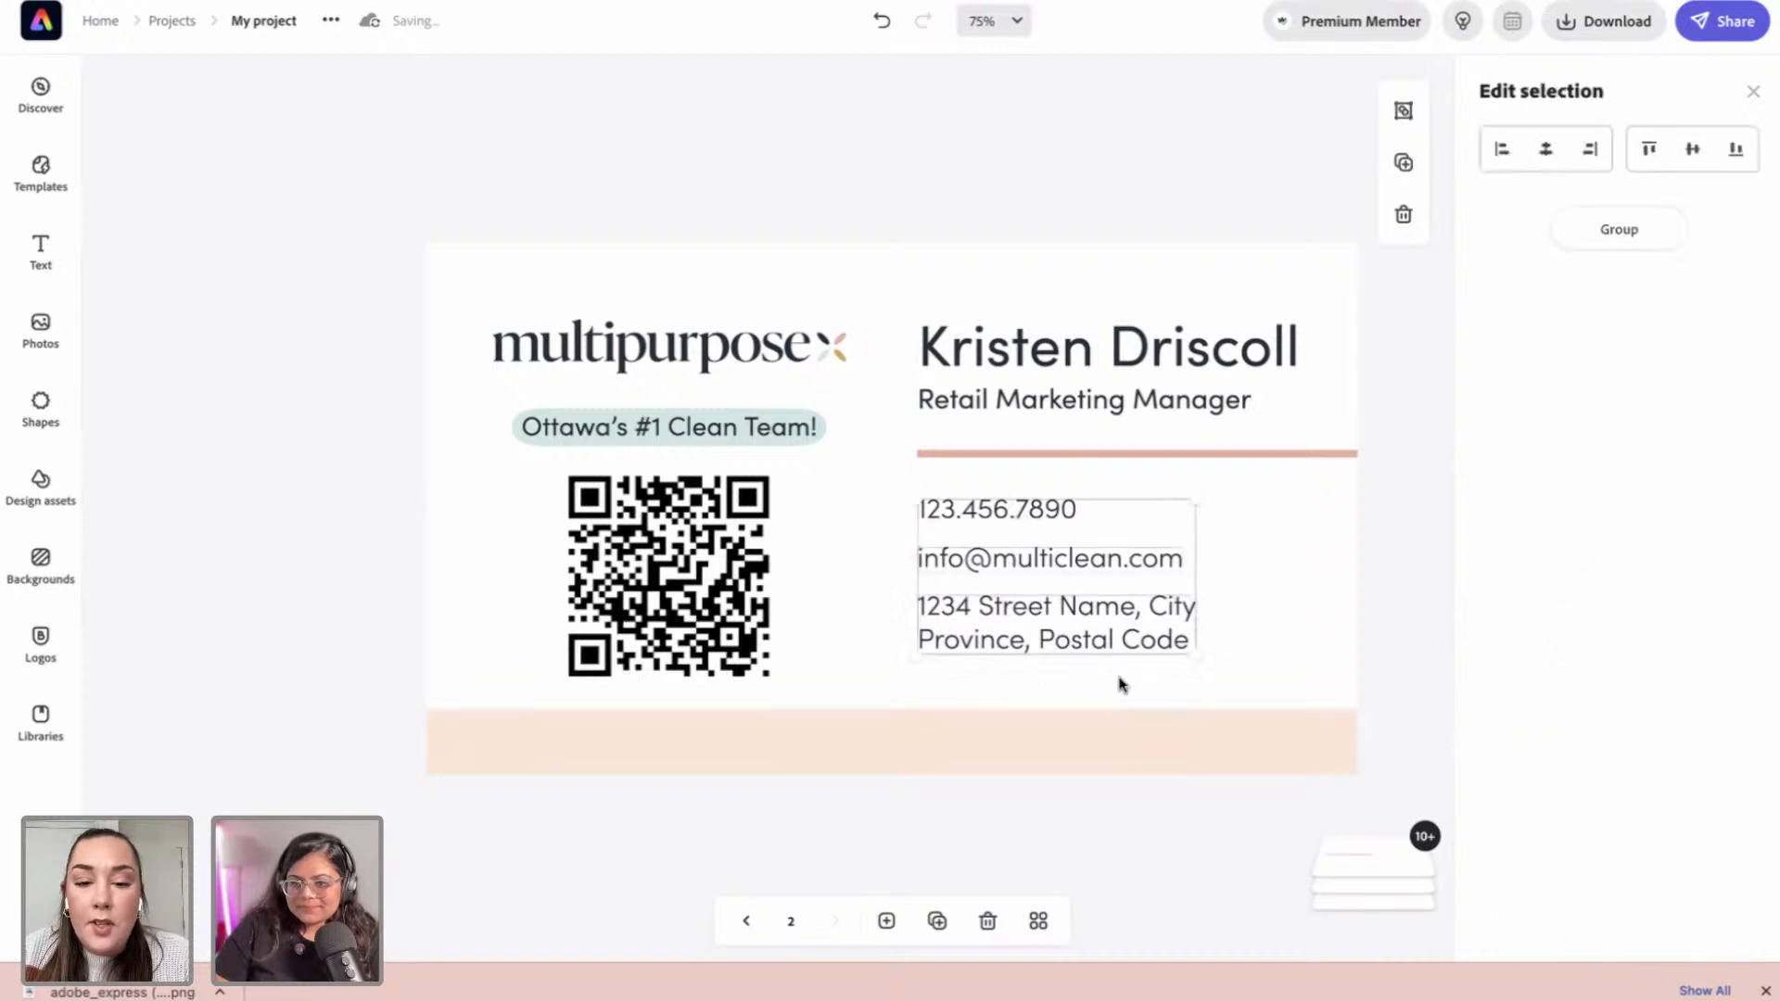
pyautogui.click(832, 577)
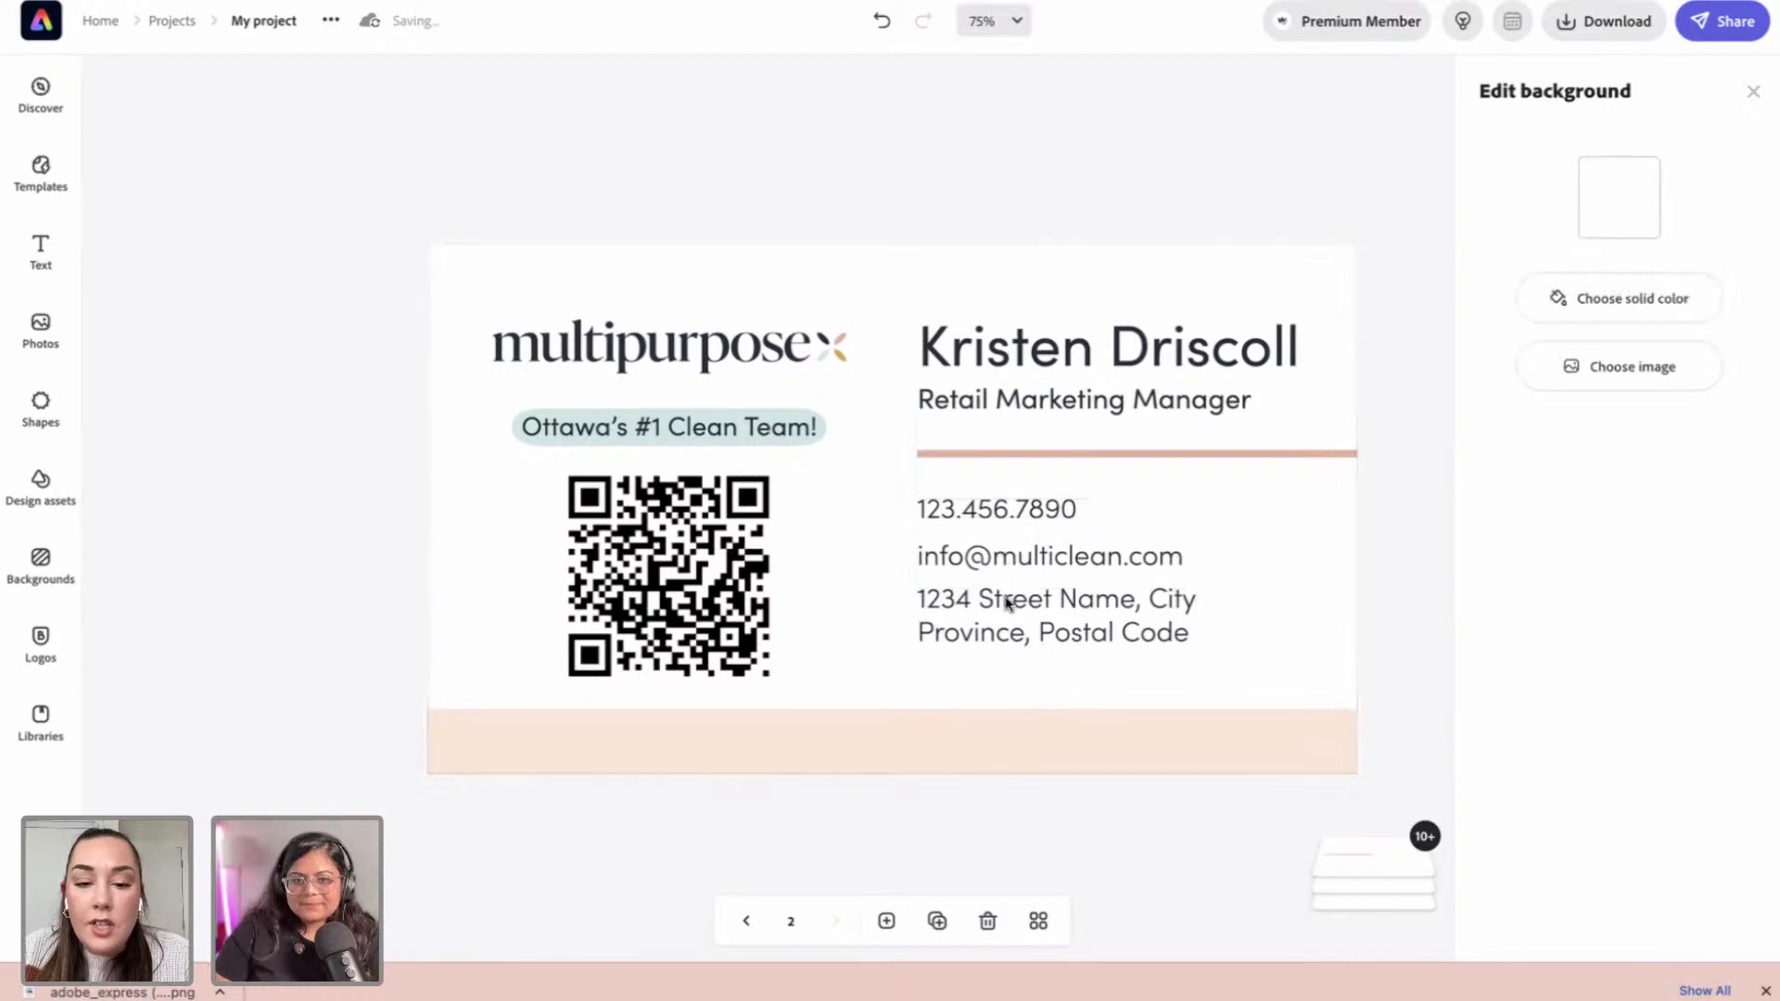
pyautogui.click(1037, 613)
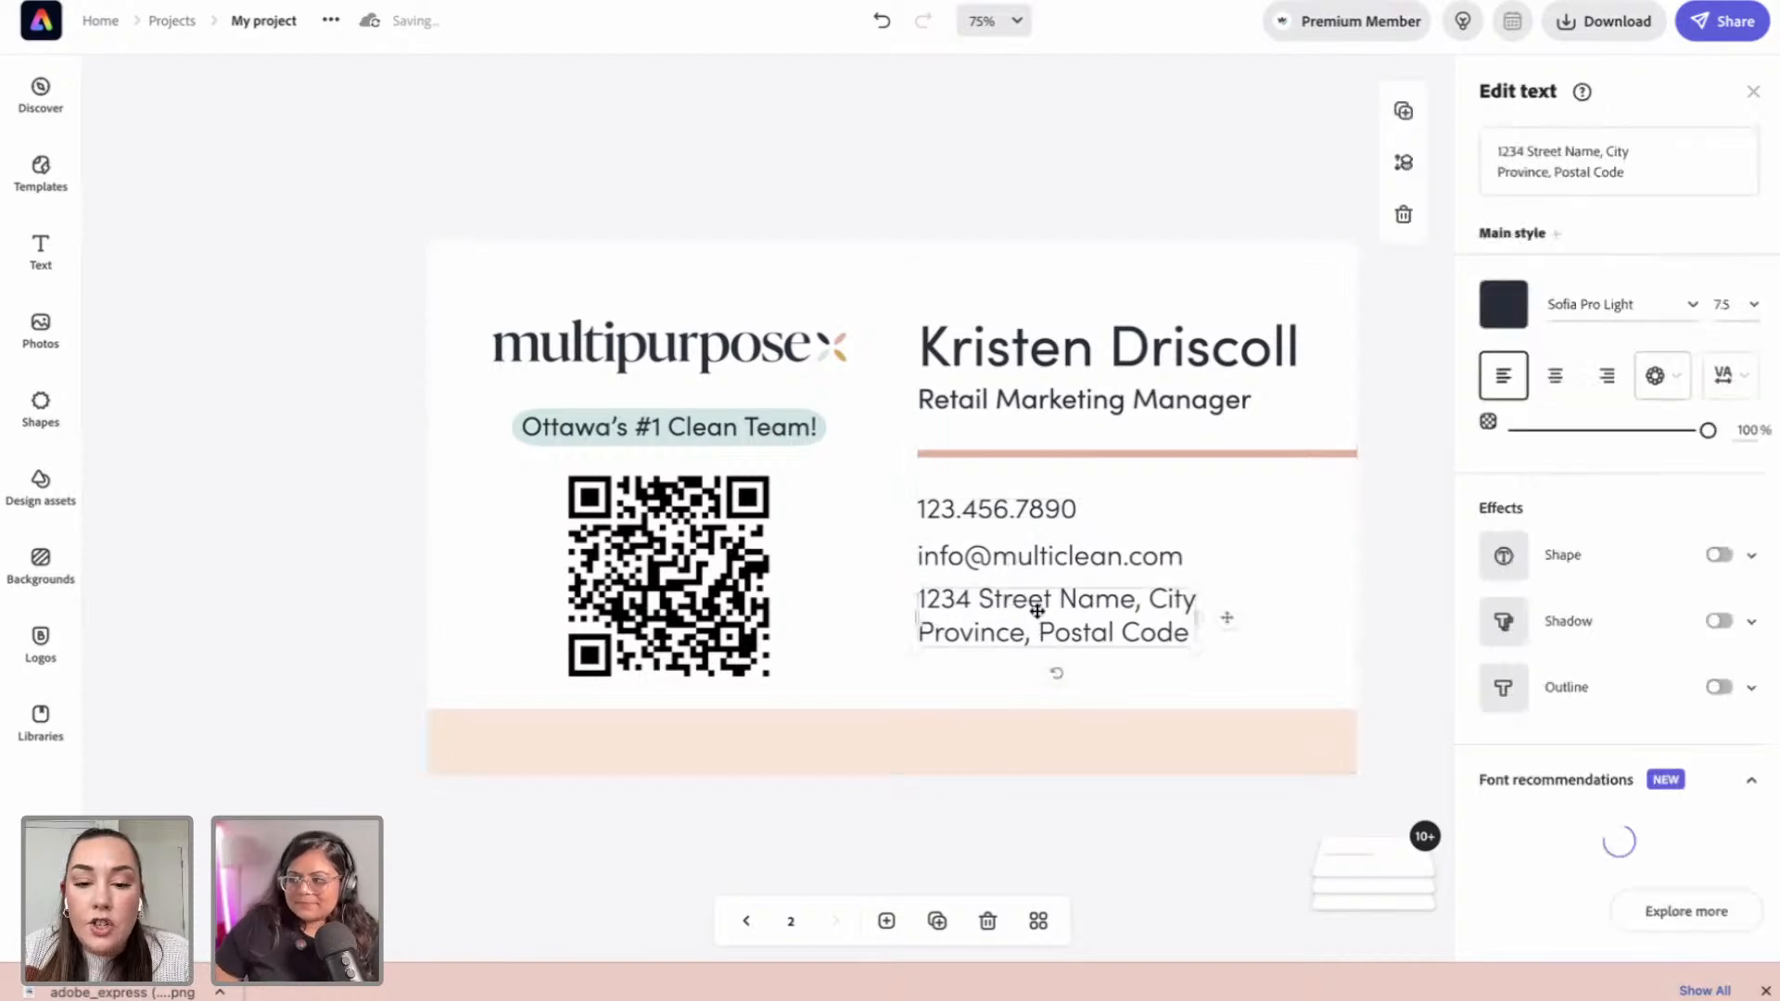
pyautogui.keyDown('shift'); pyautogui.click(1038, 556); pyautogui.keyUp('shift')
pyautogui.press('Escape')
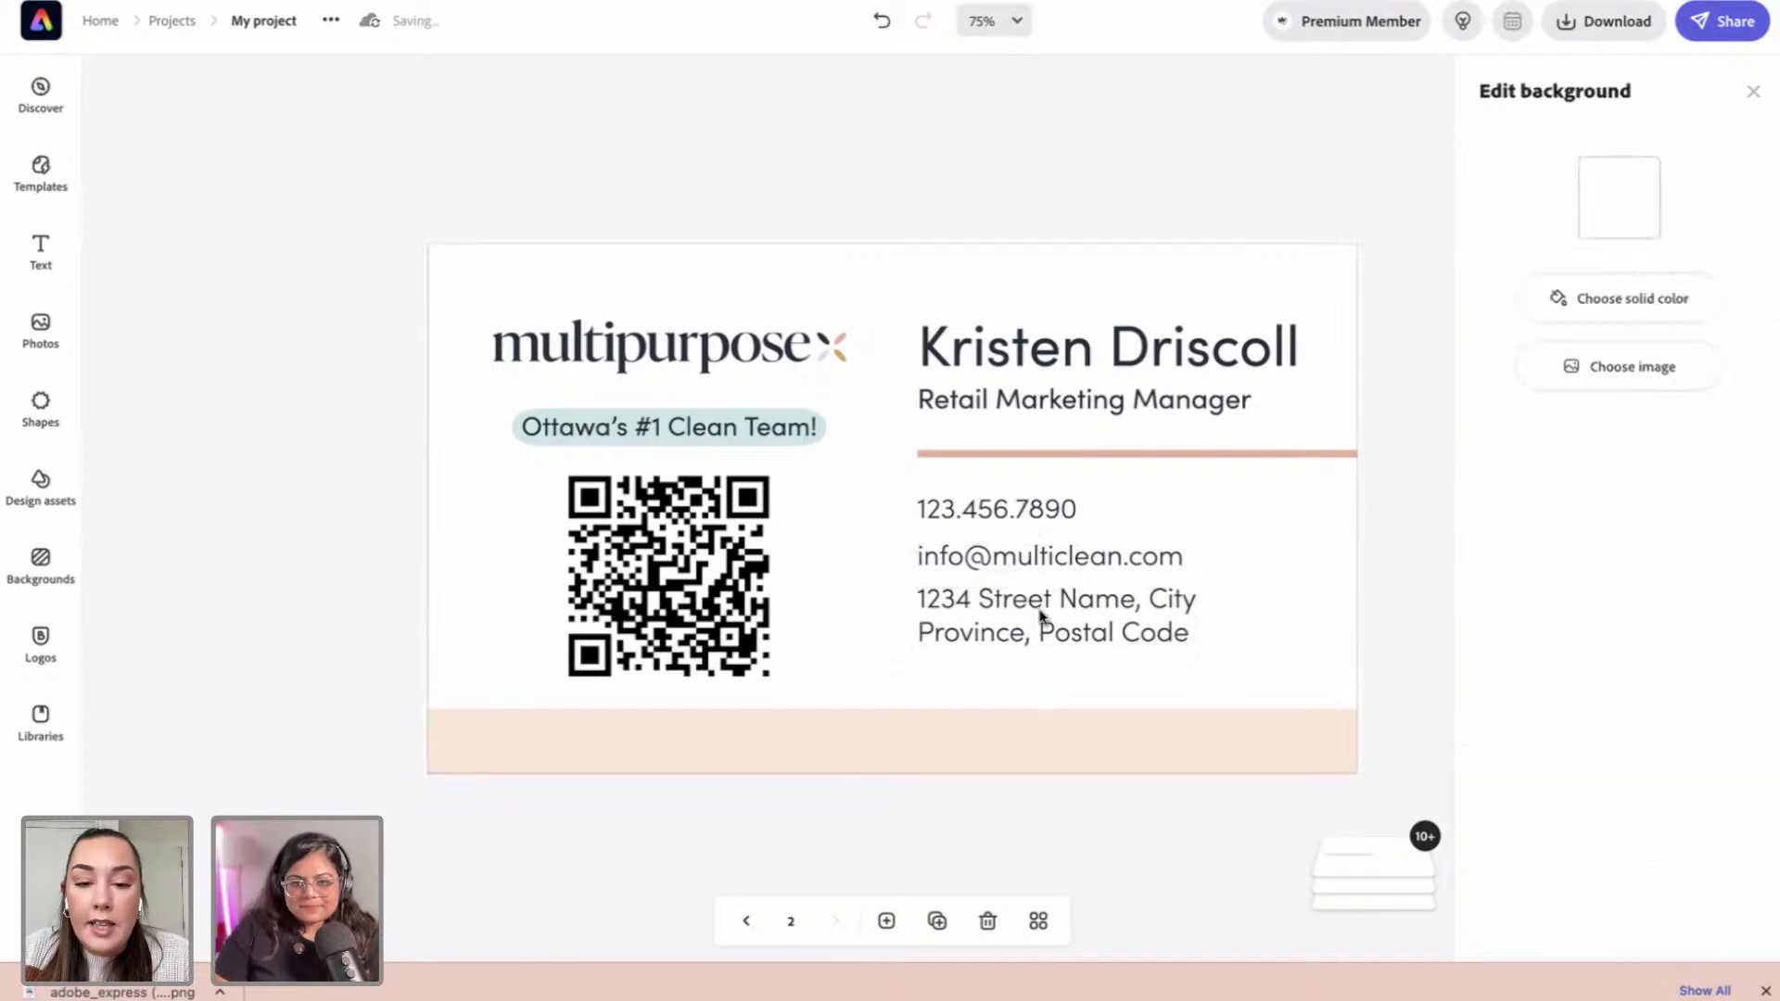
# Step: Group the address, e-mail and phone lines and nudge the group slightly
pyautogui.click(1043, 630)
pyautogui.keyDown('shift'); pyautogui.click(1044, 556); pyautogui.keyUp('shift')
pyautogui.keyDown('shift'); pyautogui.click(1042, 511); pyautogui.keyUp('shift')
pyautogui.click(1619, 229)
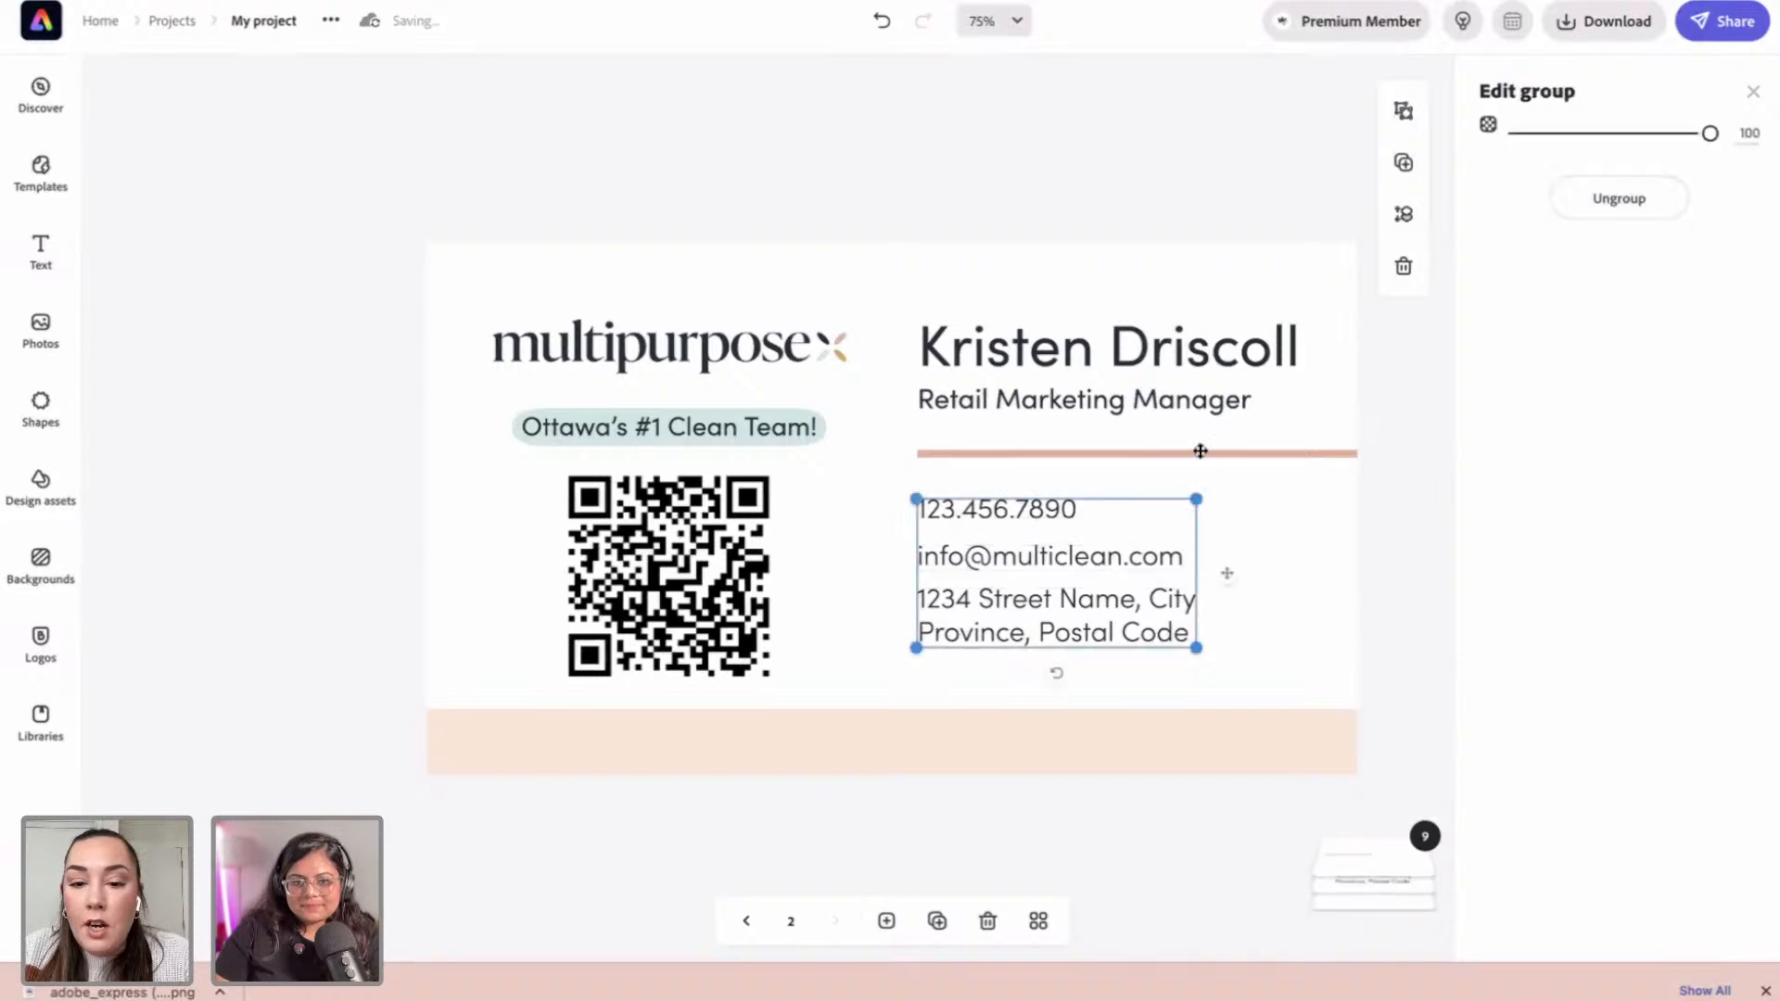
pyautogui.moveTo(1050, 559)
pyautogui.mouseDown()
pyautogui.moveTo(1107, 560)
pyautogui.moveTo(1044, 558)
pyautogui.mouseUp()
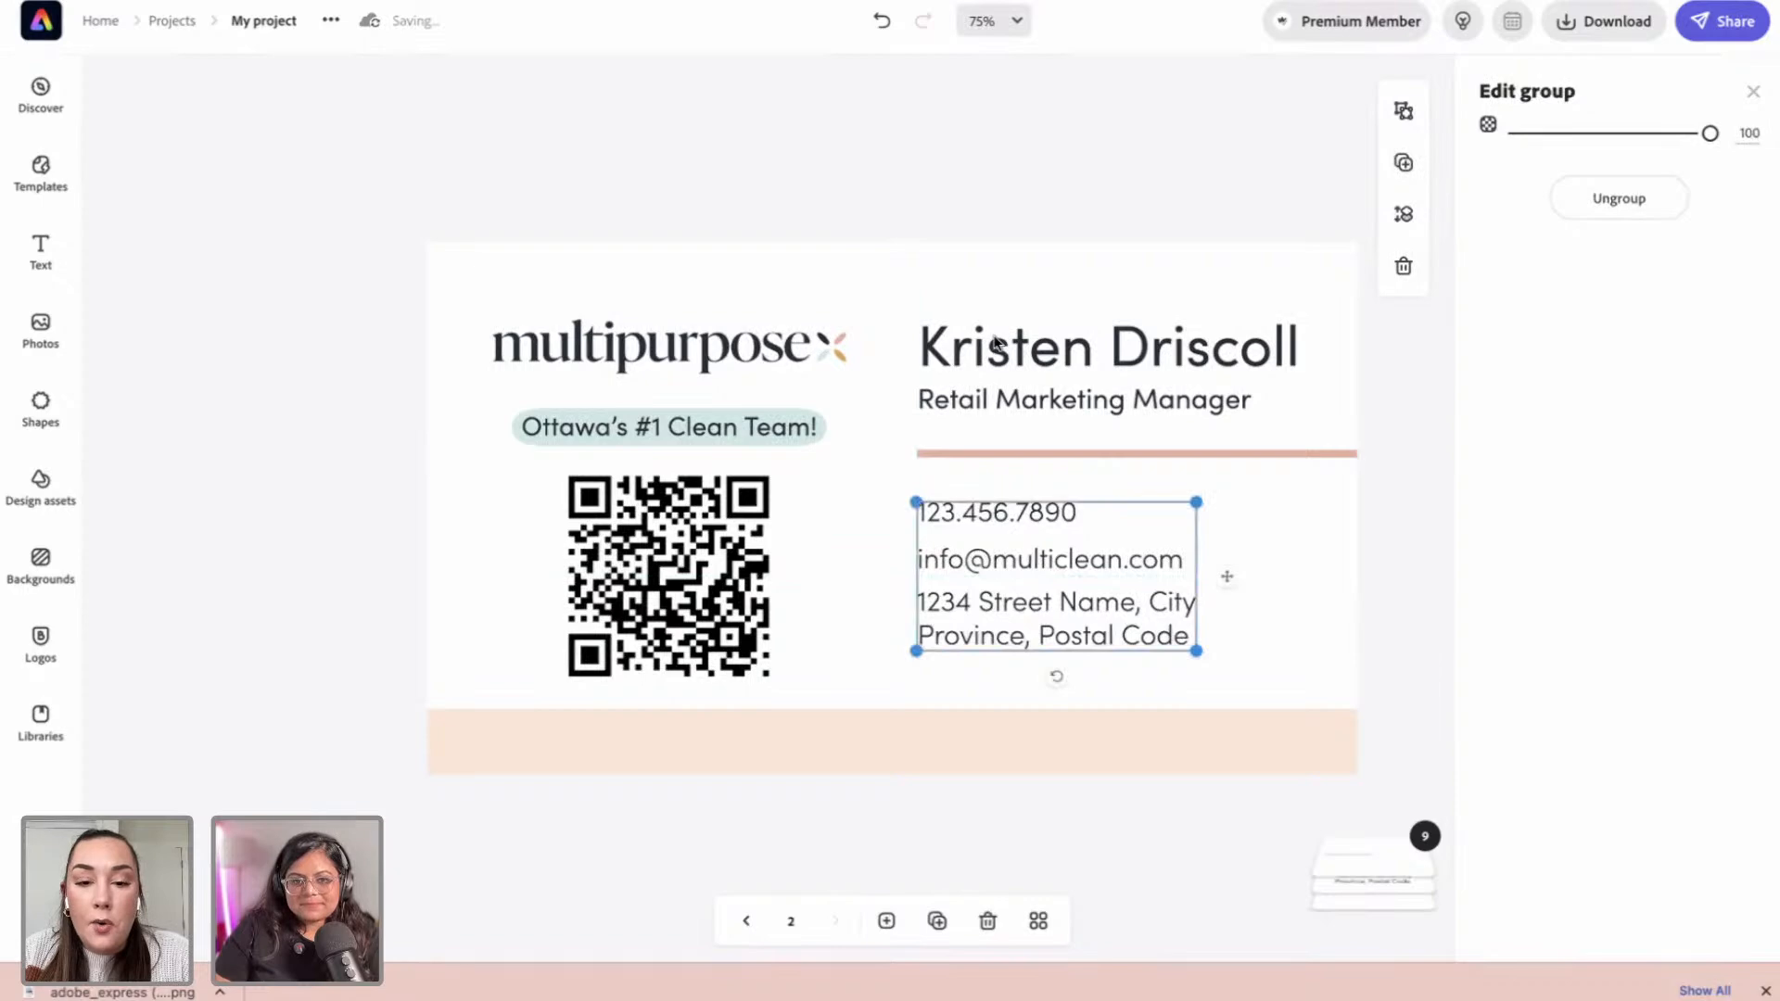
pyautogui.click(1429, 616)
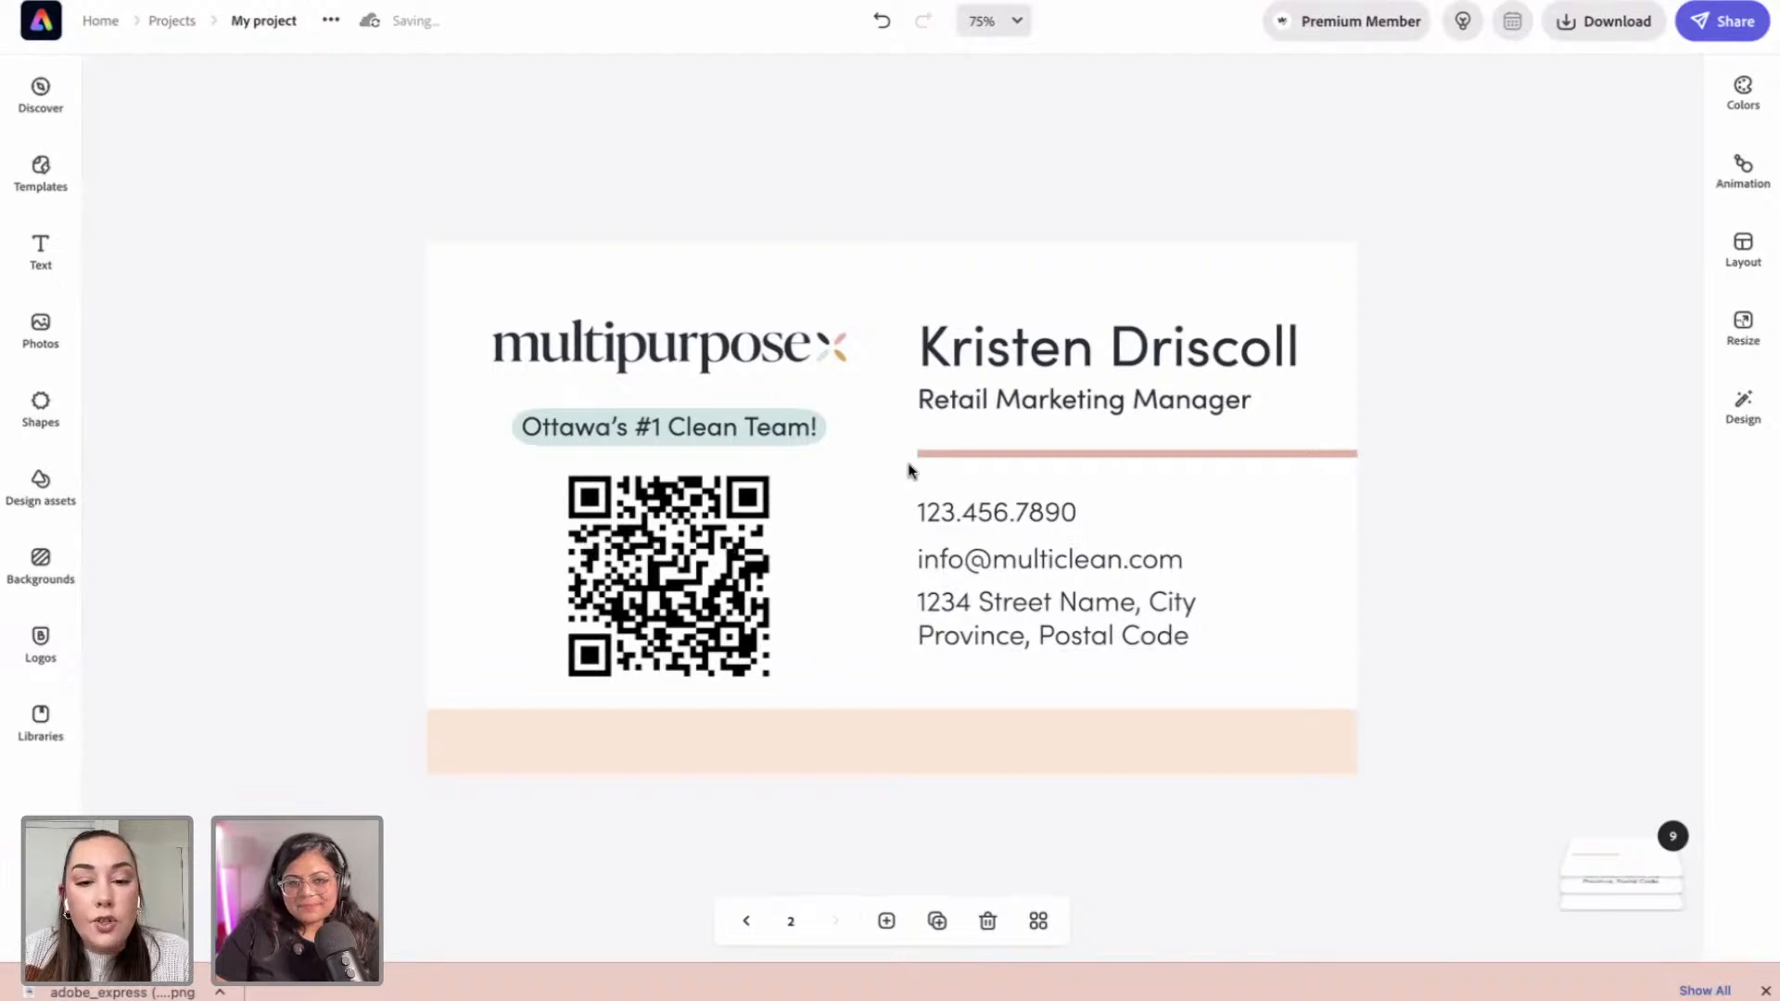
pyautogui.click(997, 403)
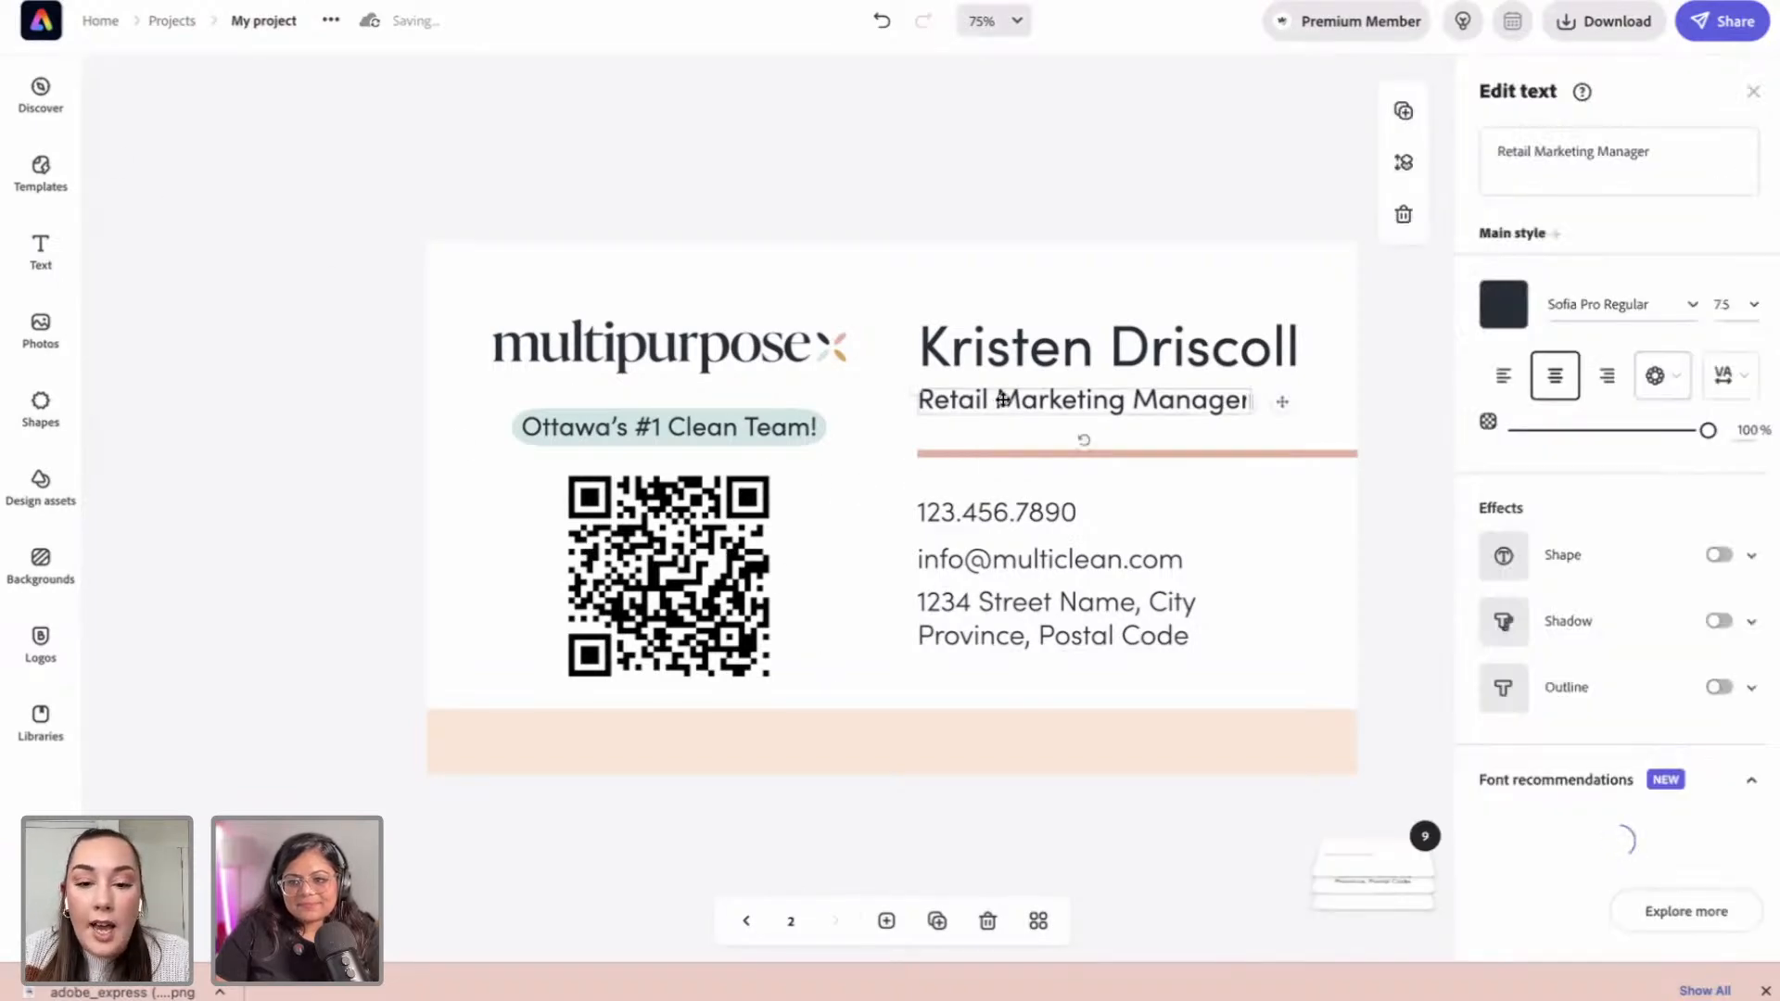
pyautogui.moveTo(1002, 399); pyautogui.dragTo(1001, 684)
pyautogui.tripleClick(1549, 149)
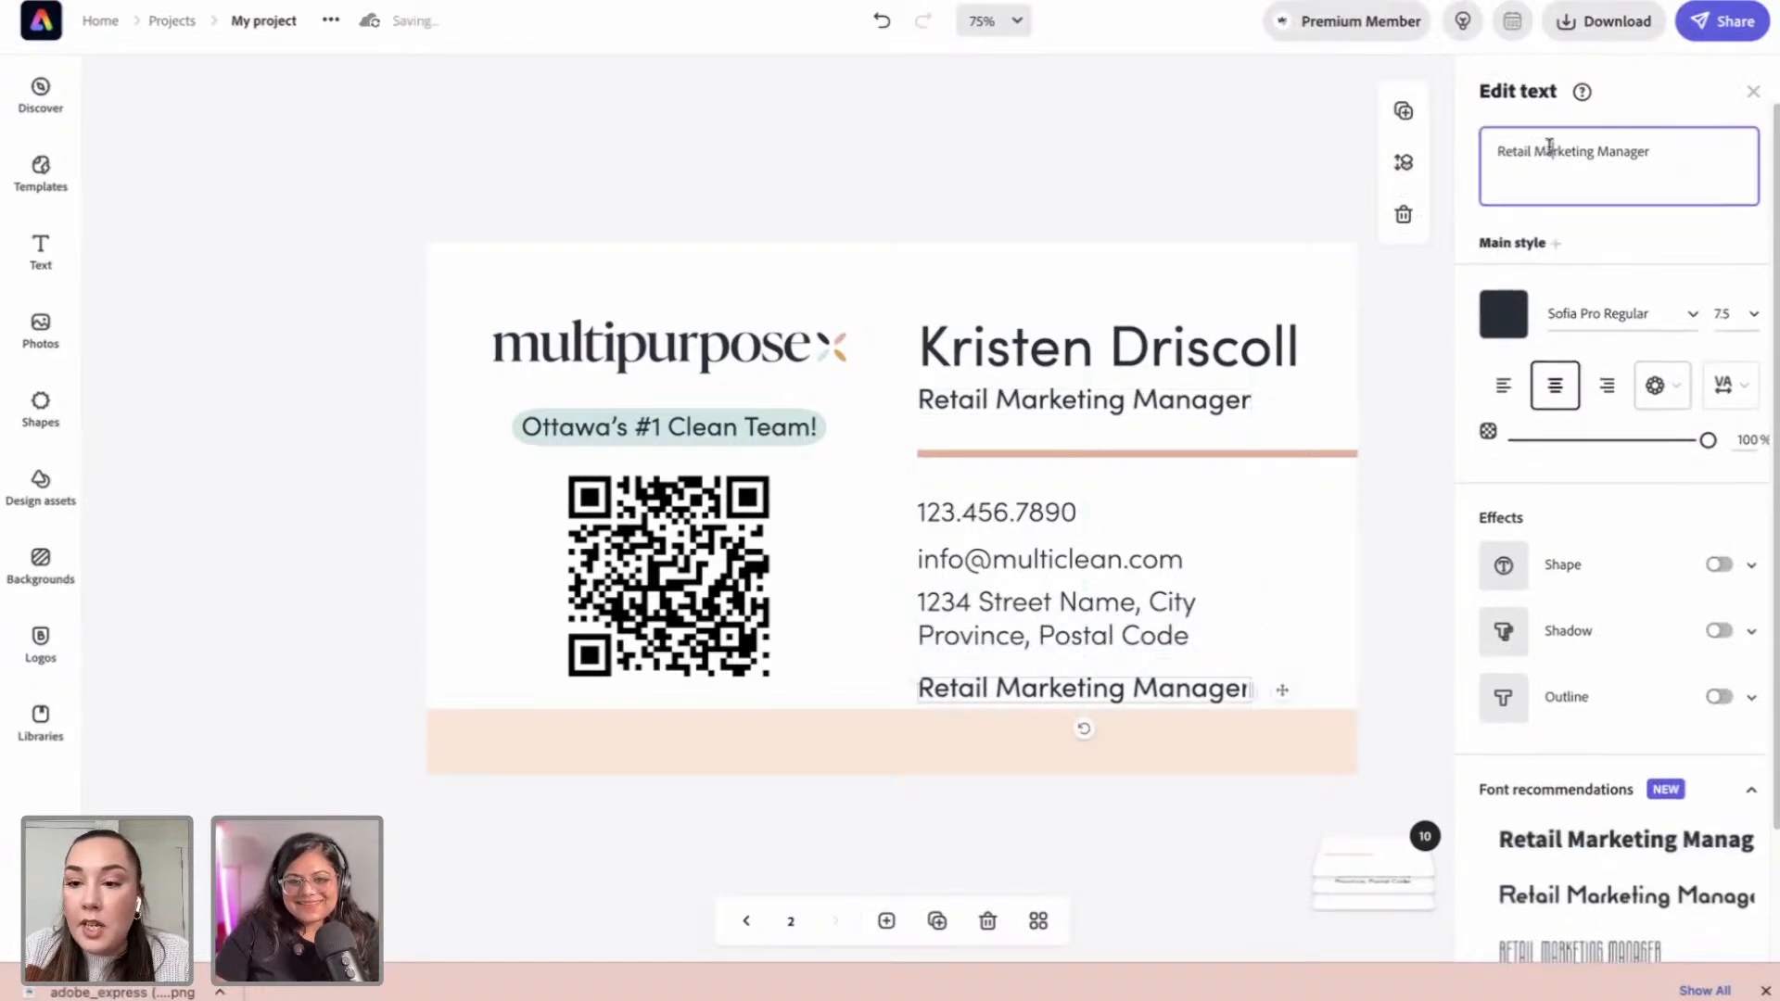
pyautogui.write('www.')
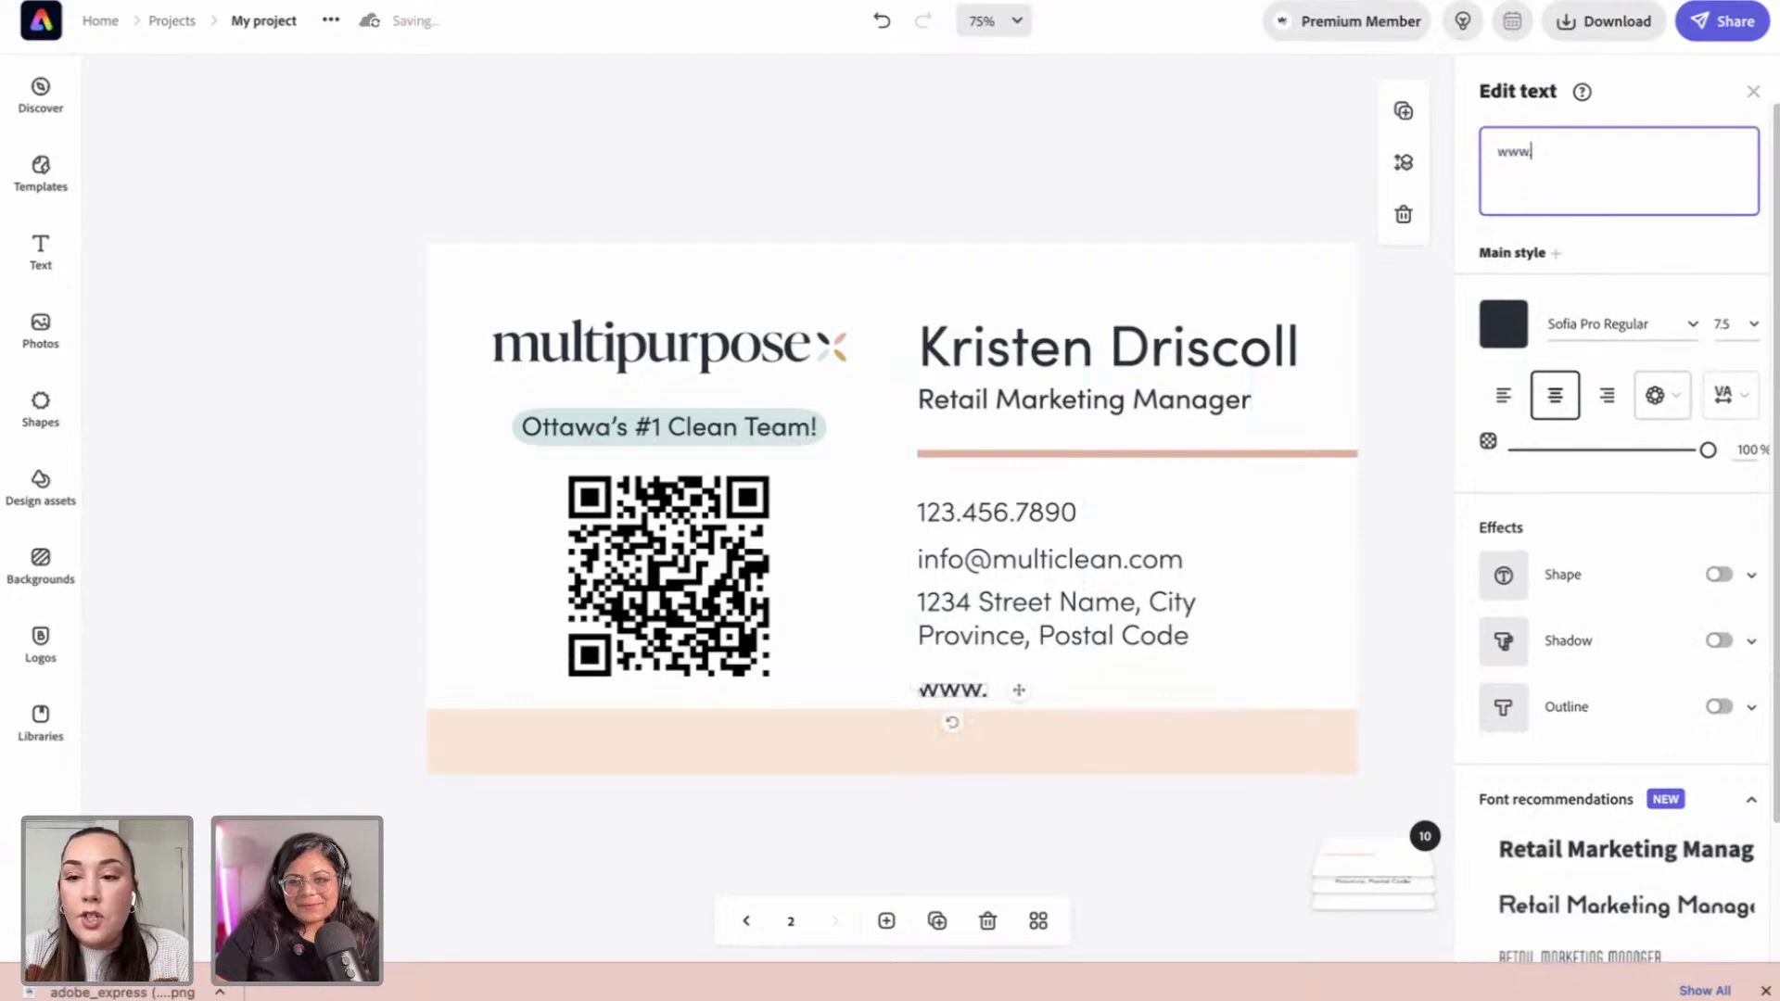
pyautogui.write('multipurpos')
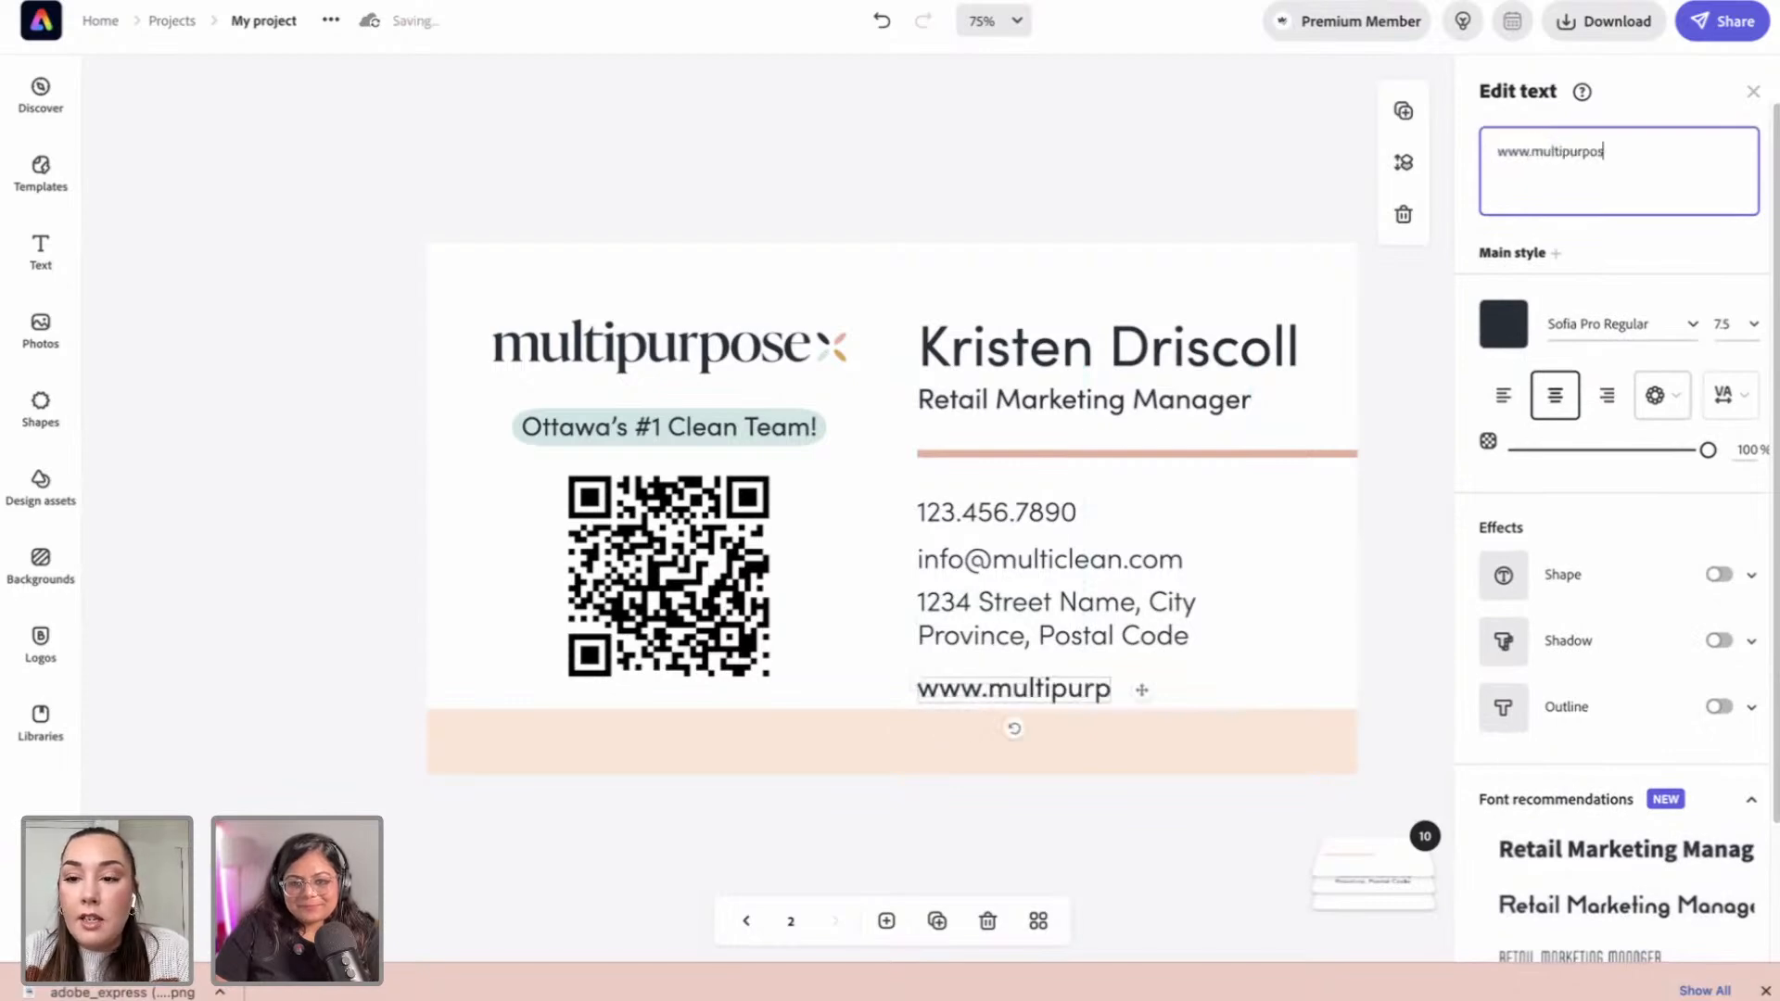
pyautogui.write('ecleaning')
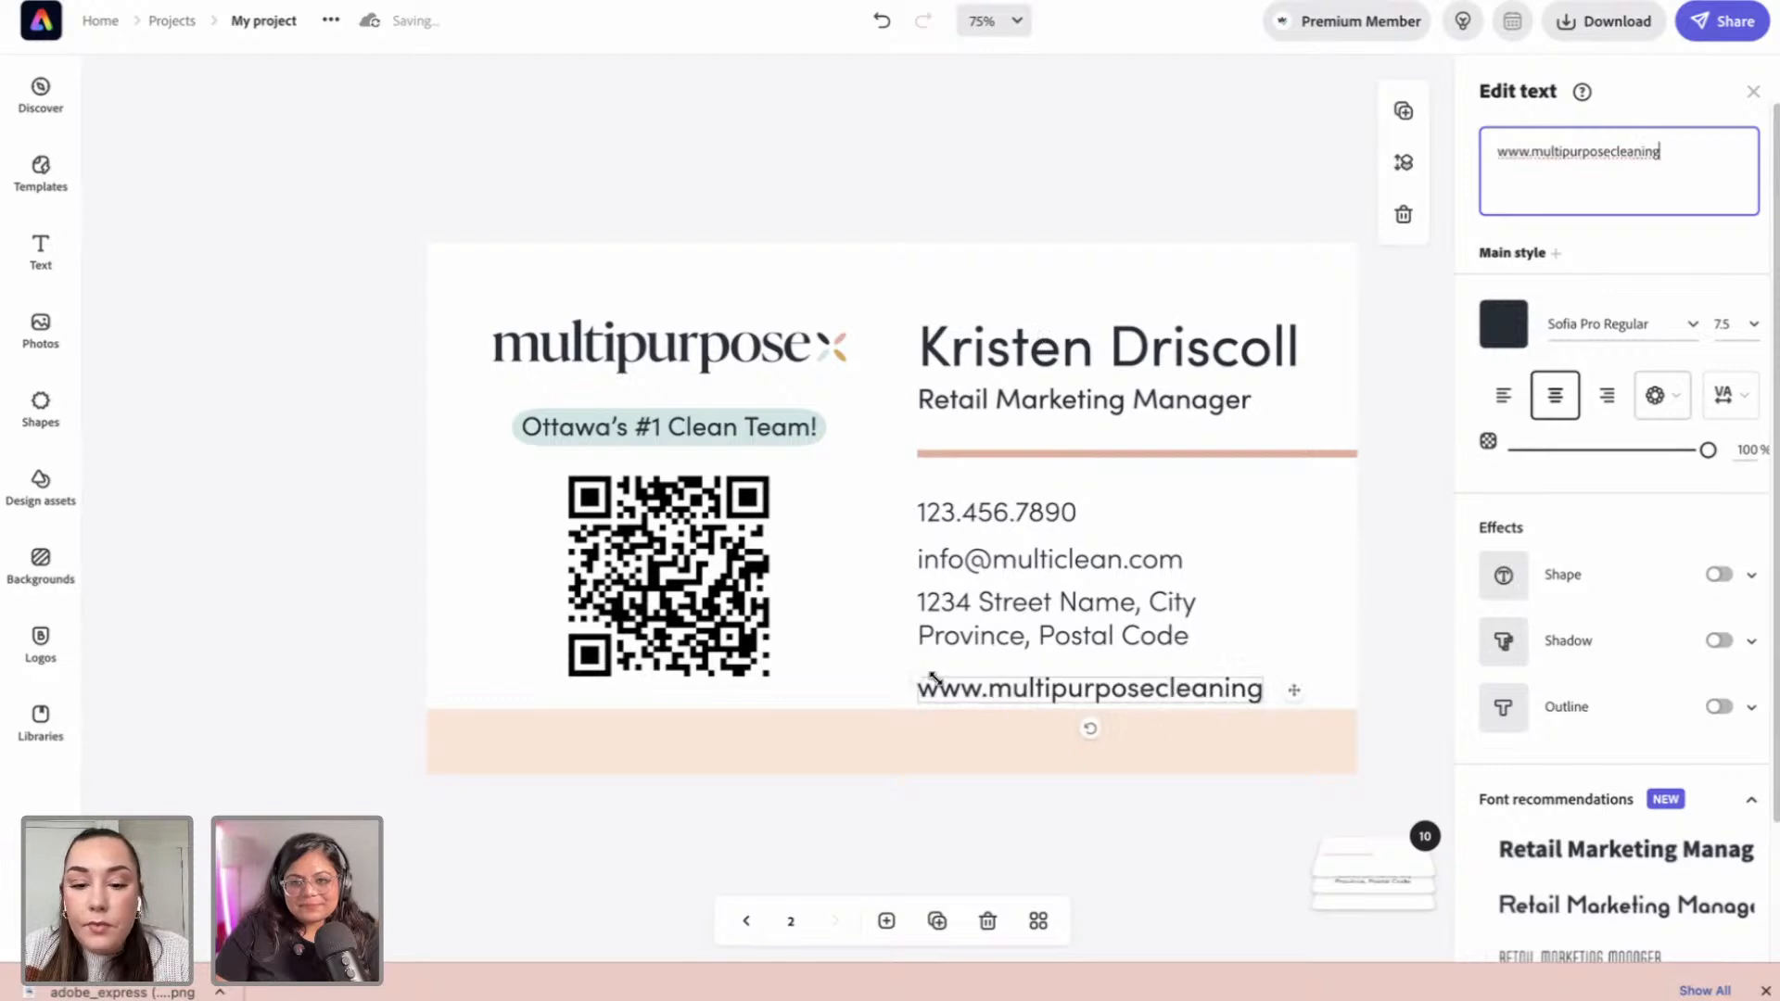
pyautogui.moveTo(980, 677)
pyautogui.mouseDown()
pyautogui.moveTo(1026, 685)
pyautogui.moveTo(1000, 688)
pyautogui.mouseUp()
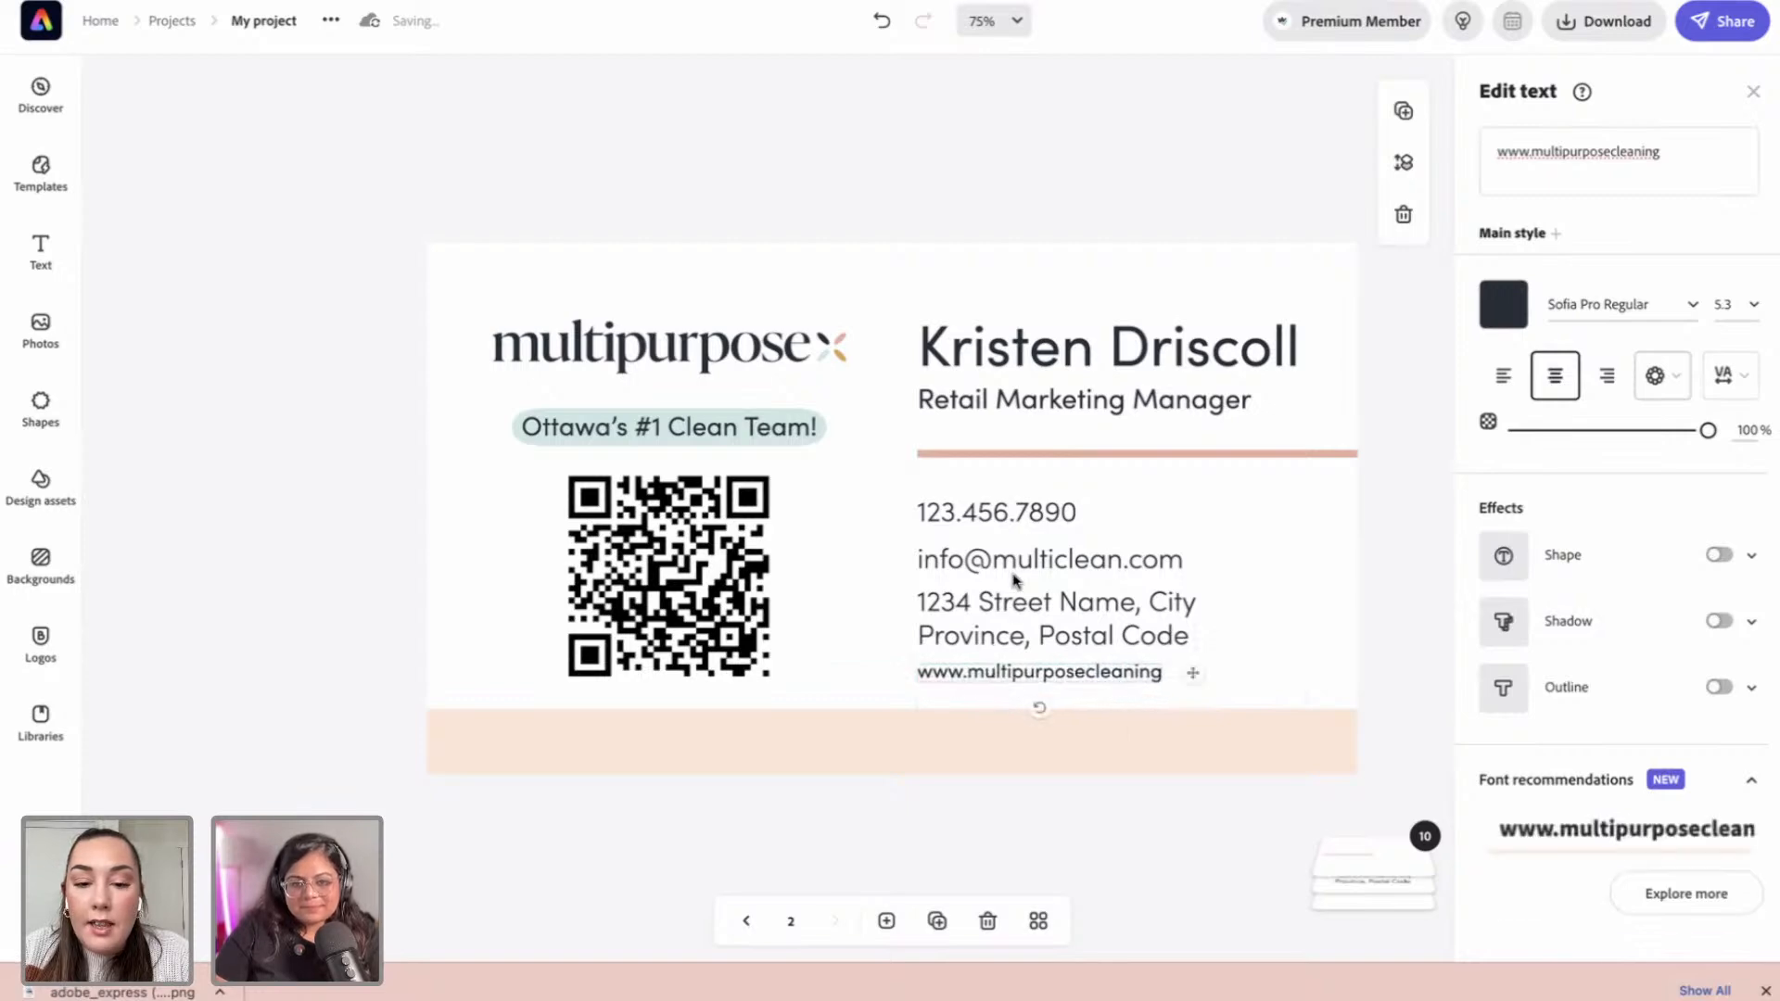
pyautogui.moveTo(1021, 568); pyautogui.dragTo(1014, 556)
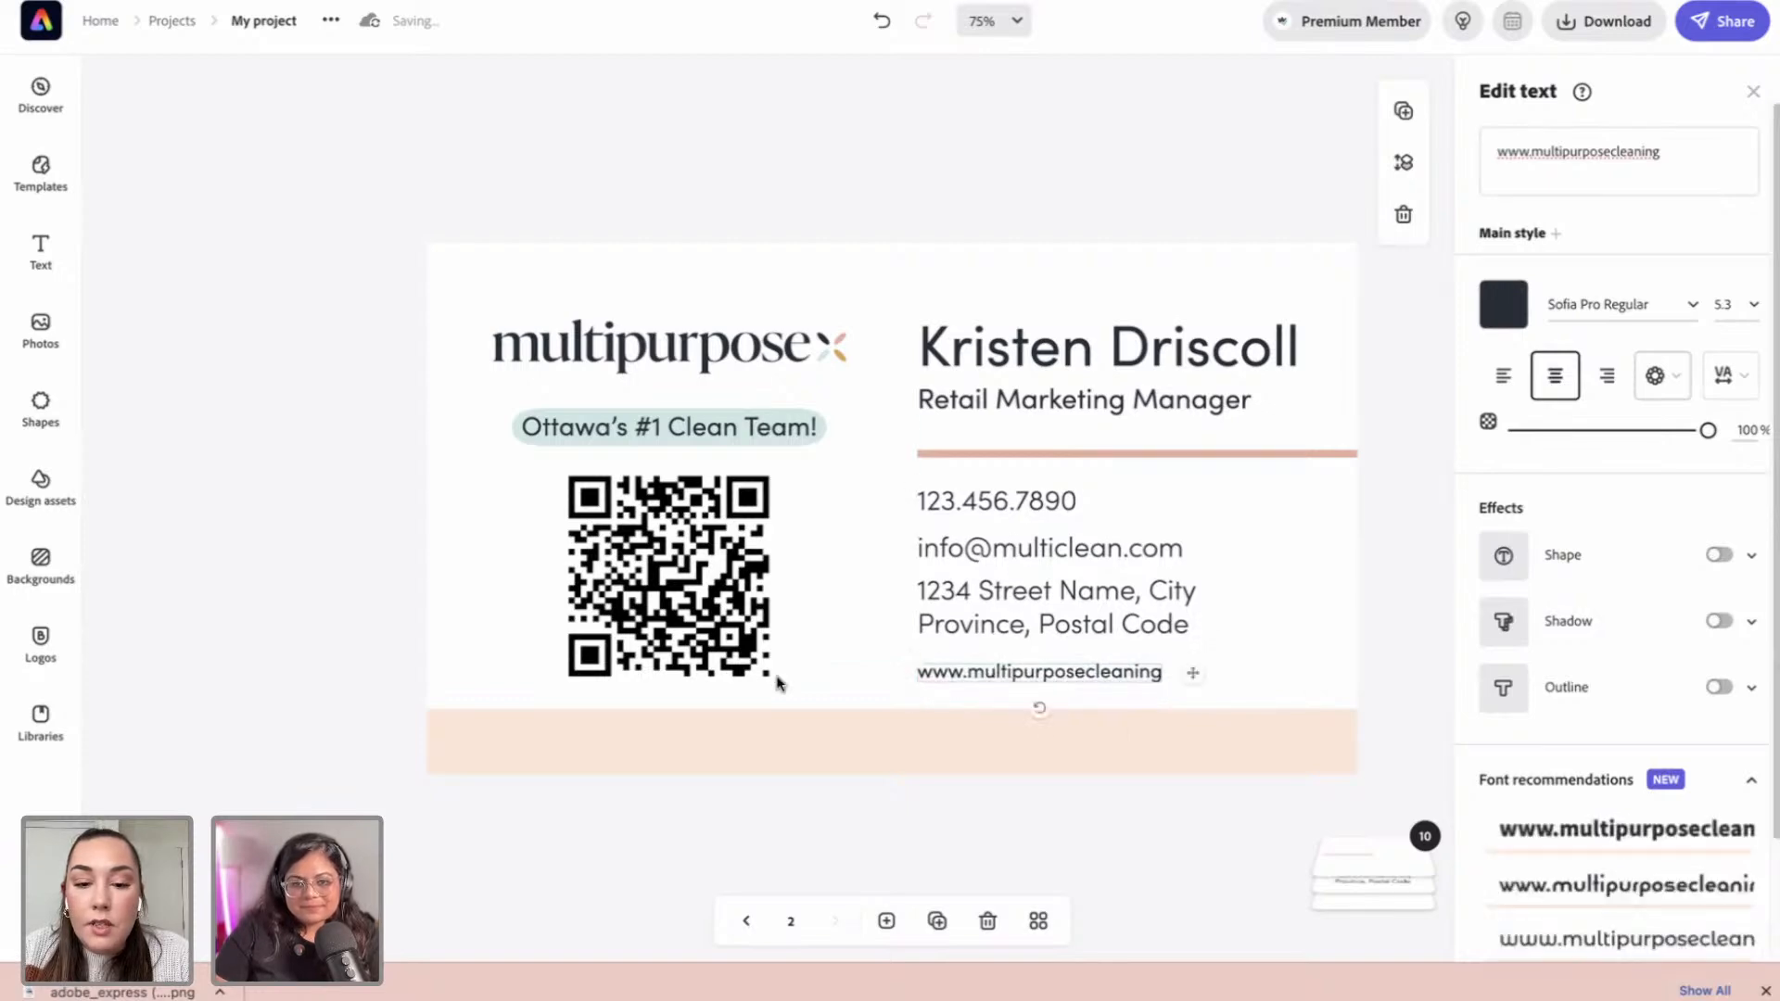
pyautogui.click(969, 824)
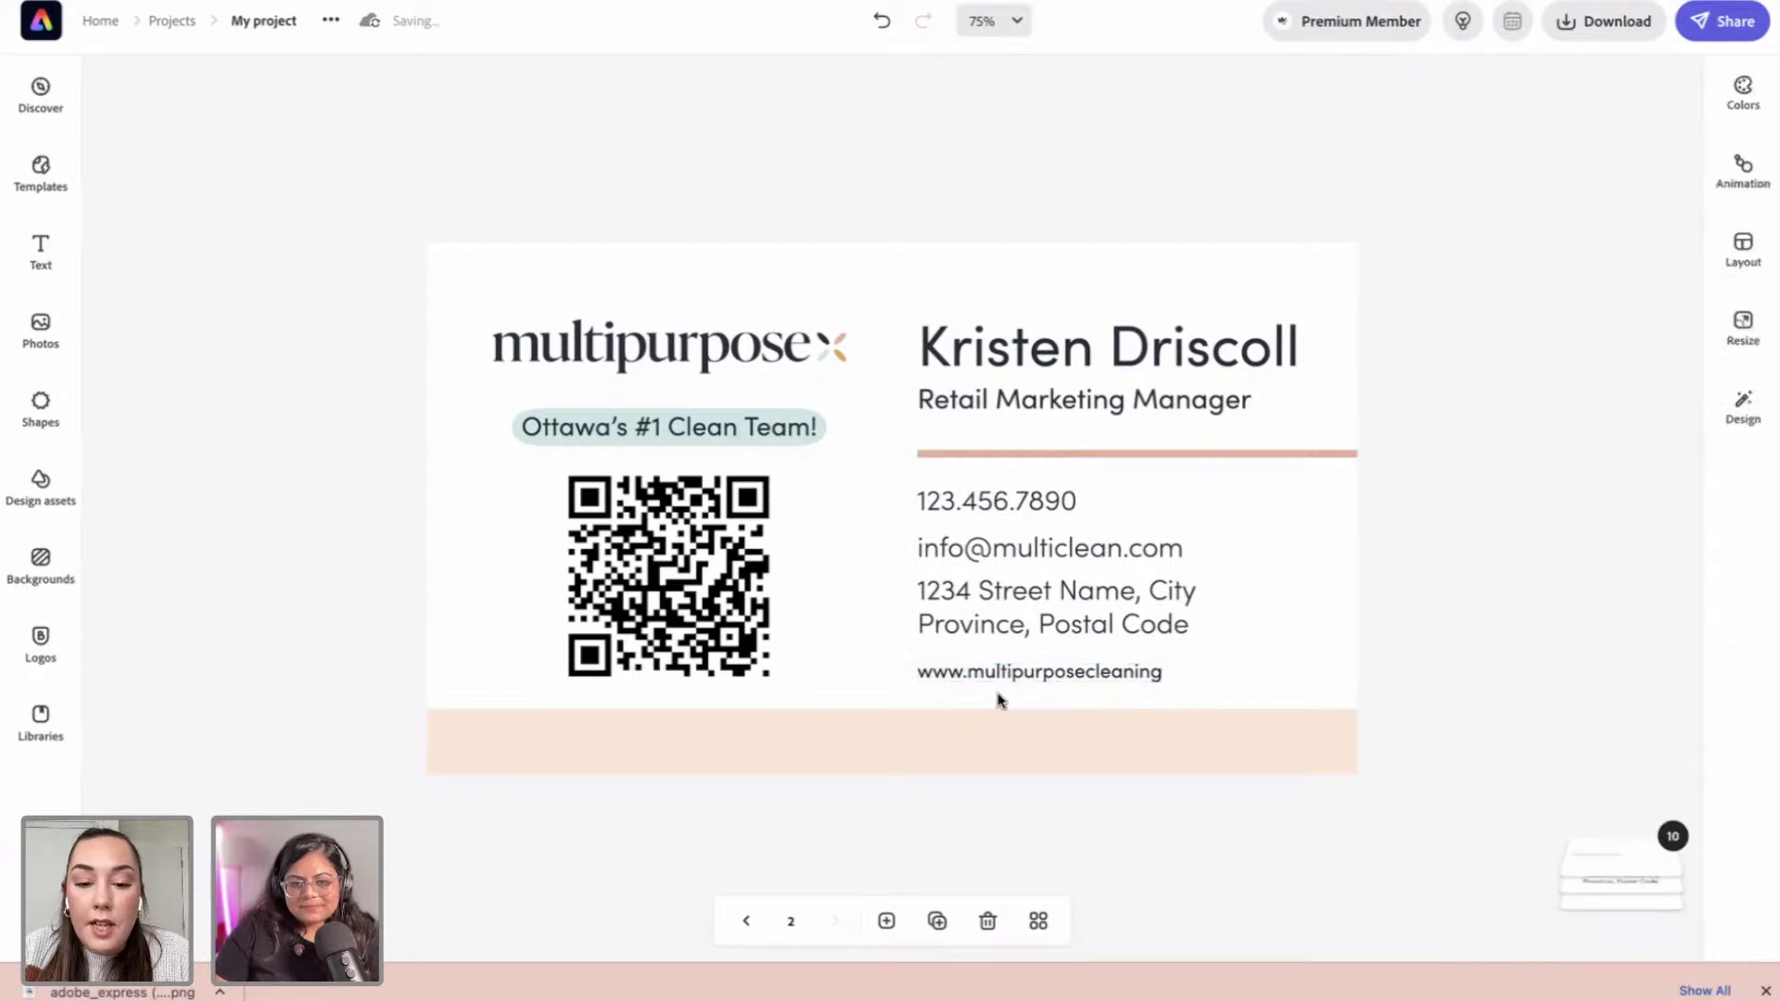
pyautogui.click(999, 682)
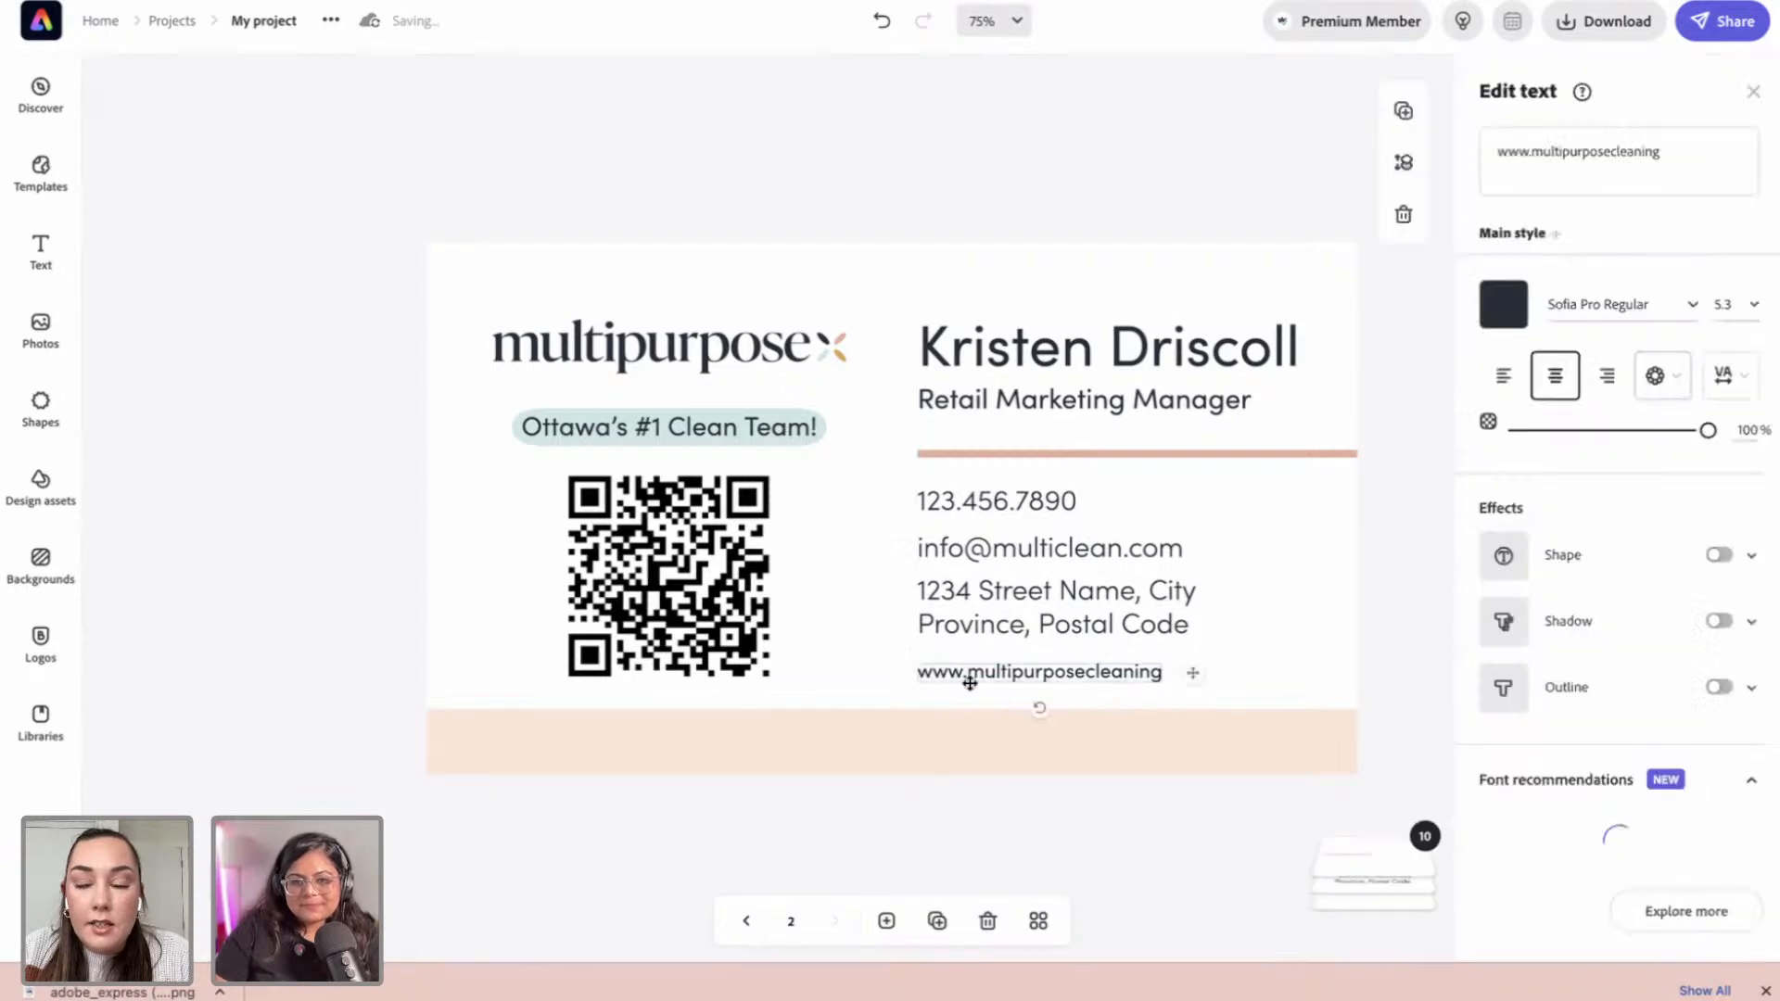
pyautogui.click(918, 816)
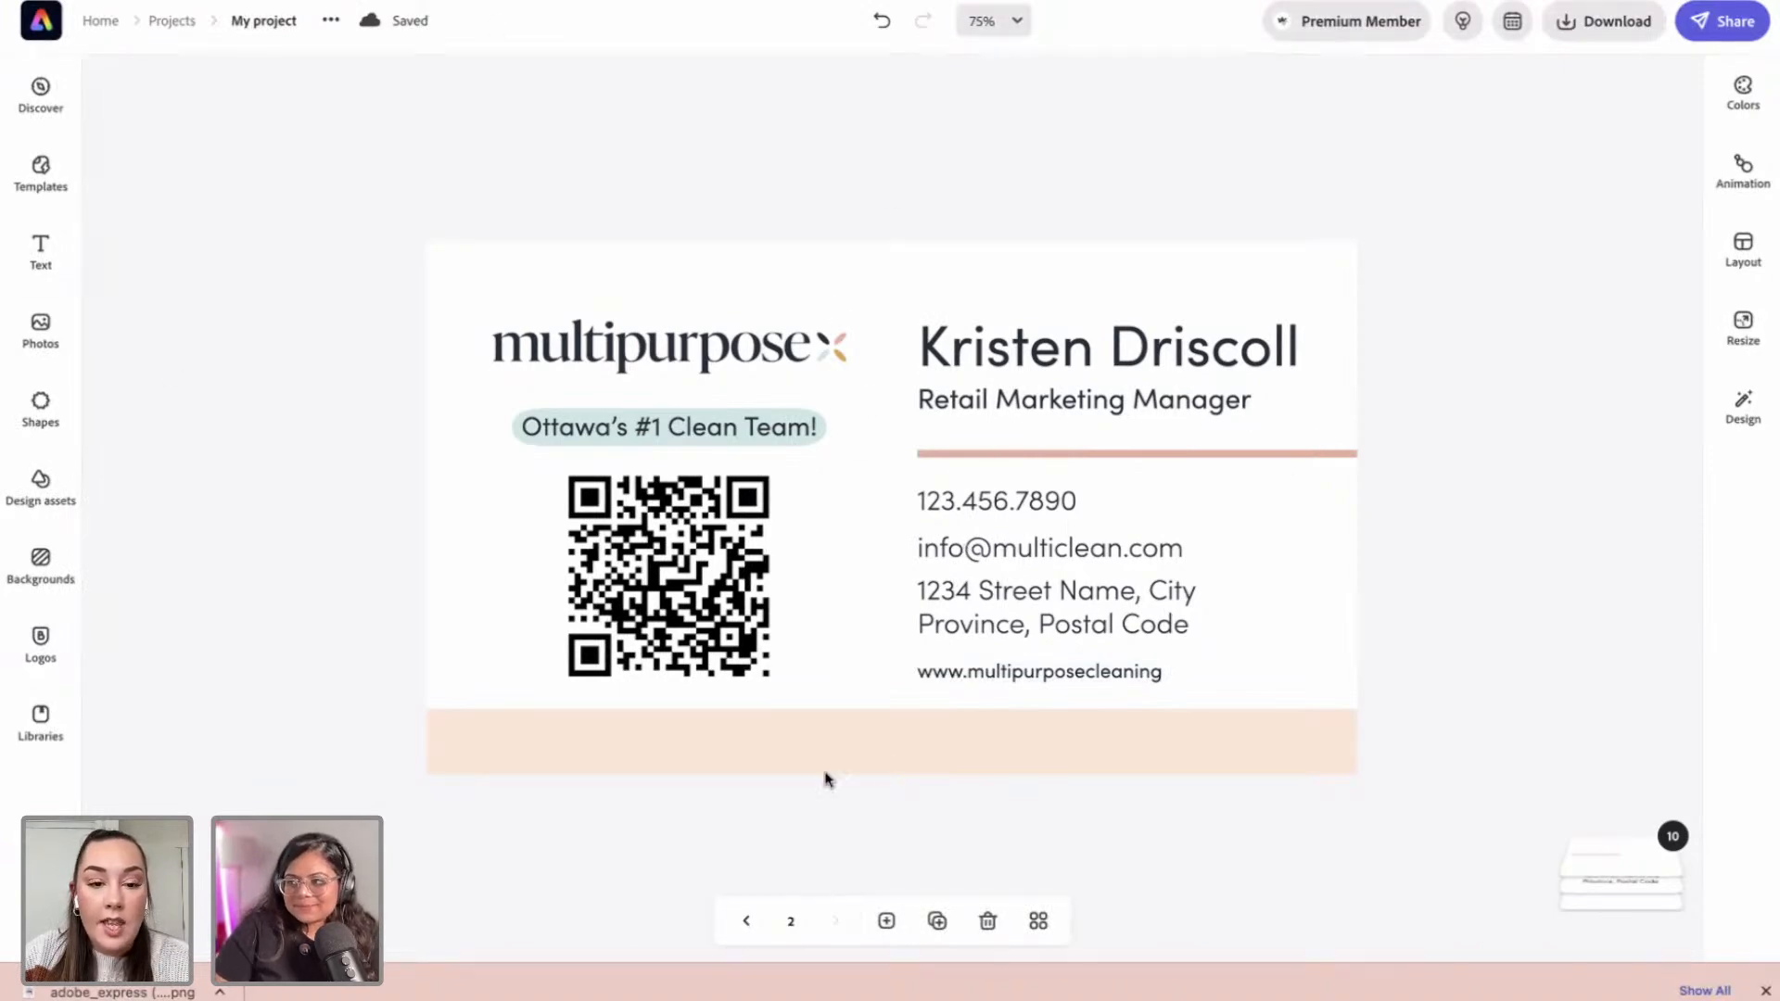
# Step: Show both business card pages in grid view, then switch to the shared 'Remix this design' page
pyautogui.click(1039, 922)
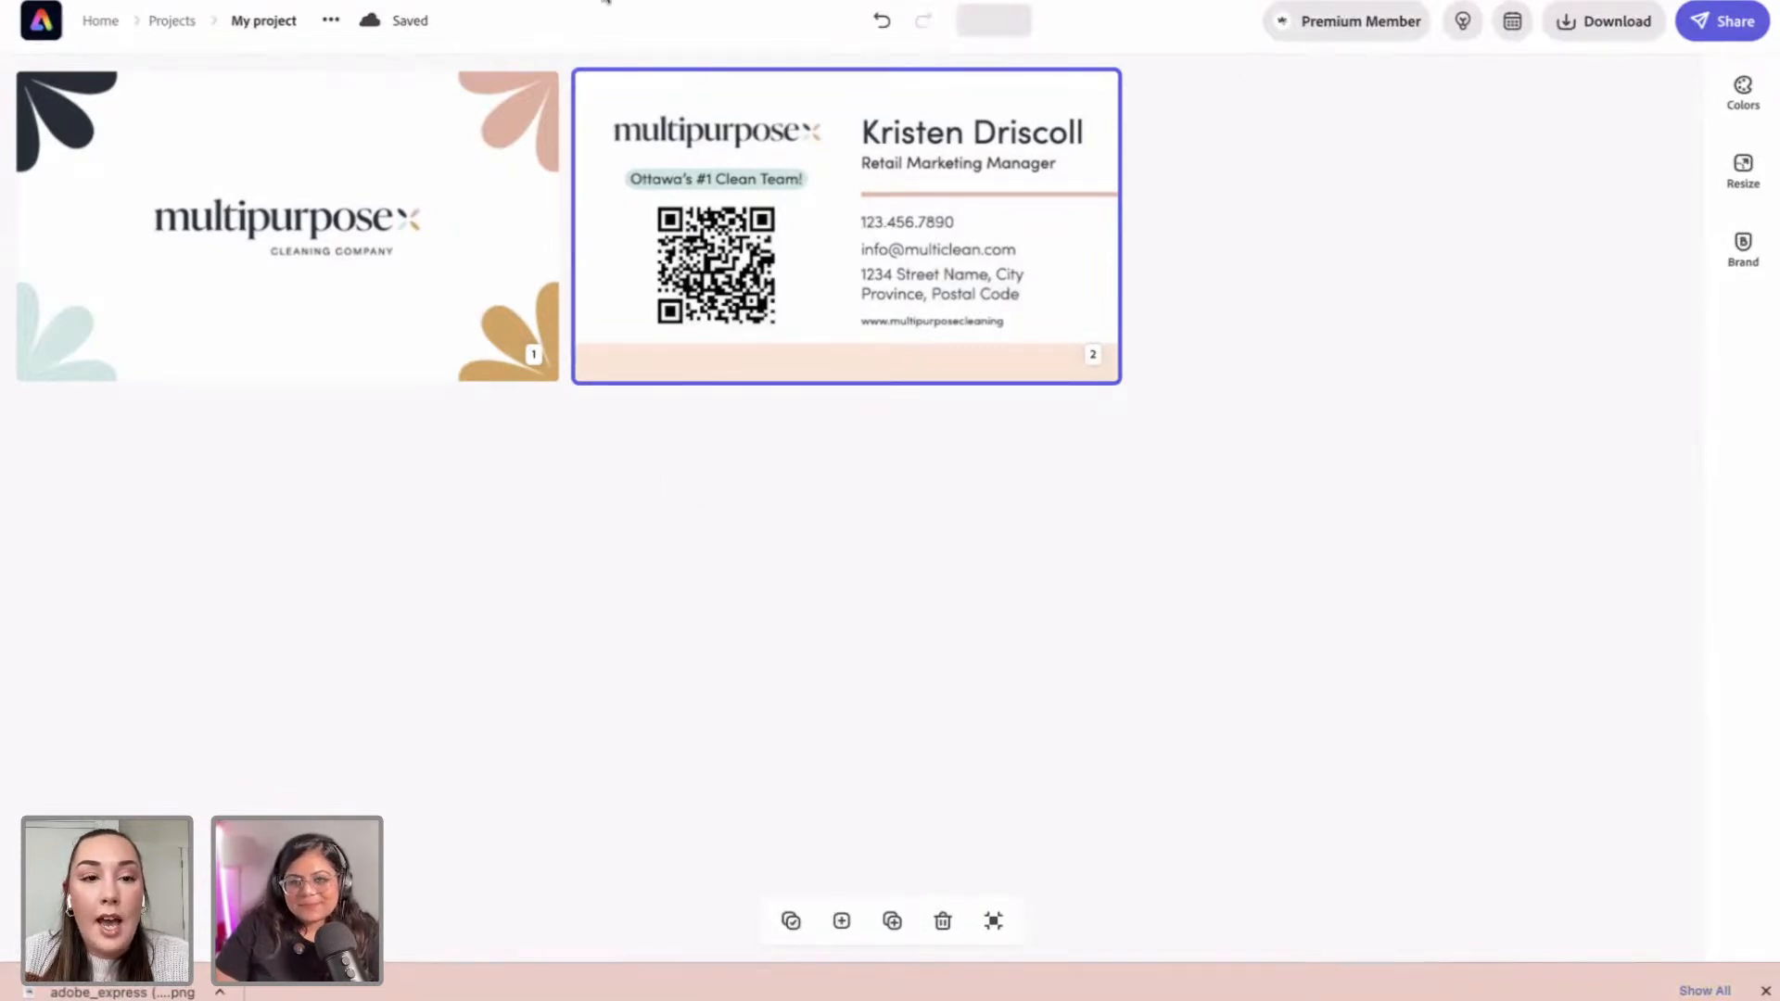
pyautogui.moveTo(1360, 2)
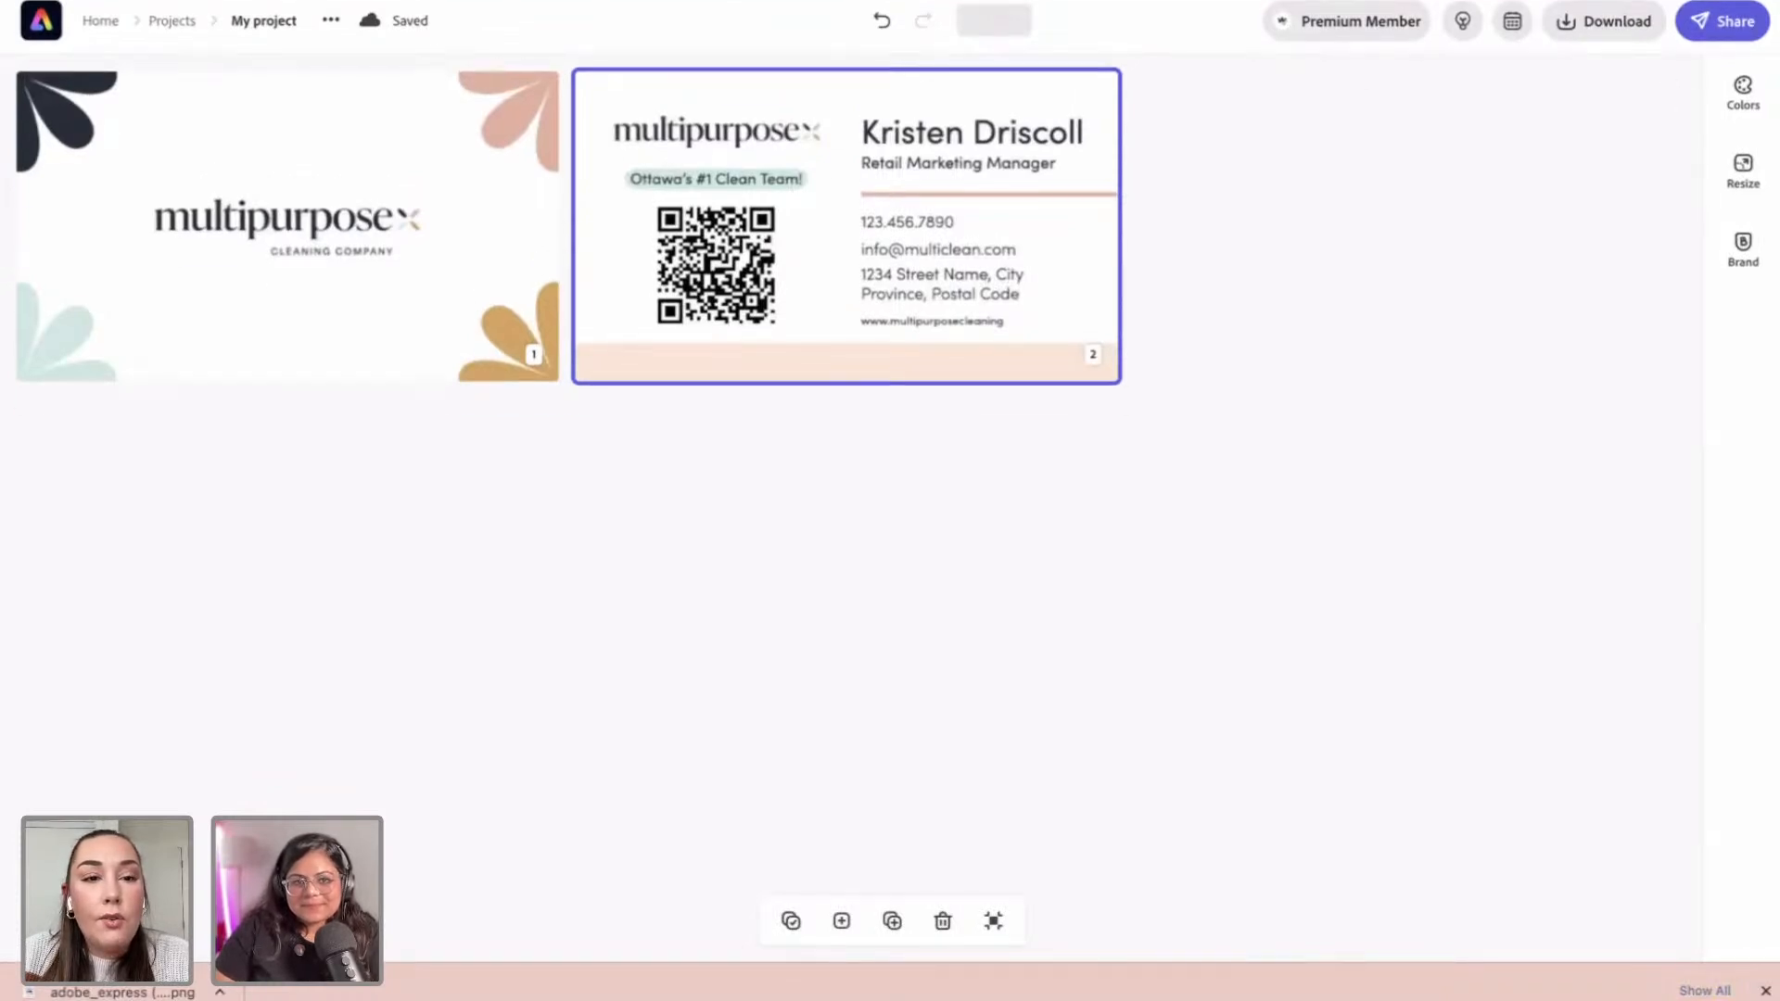
pyautogui.hotkey('ctrl', 'Tab')
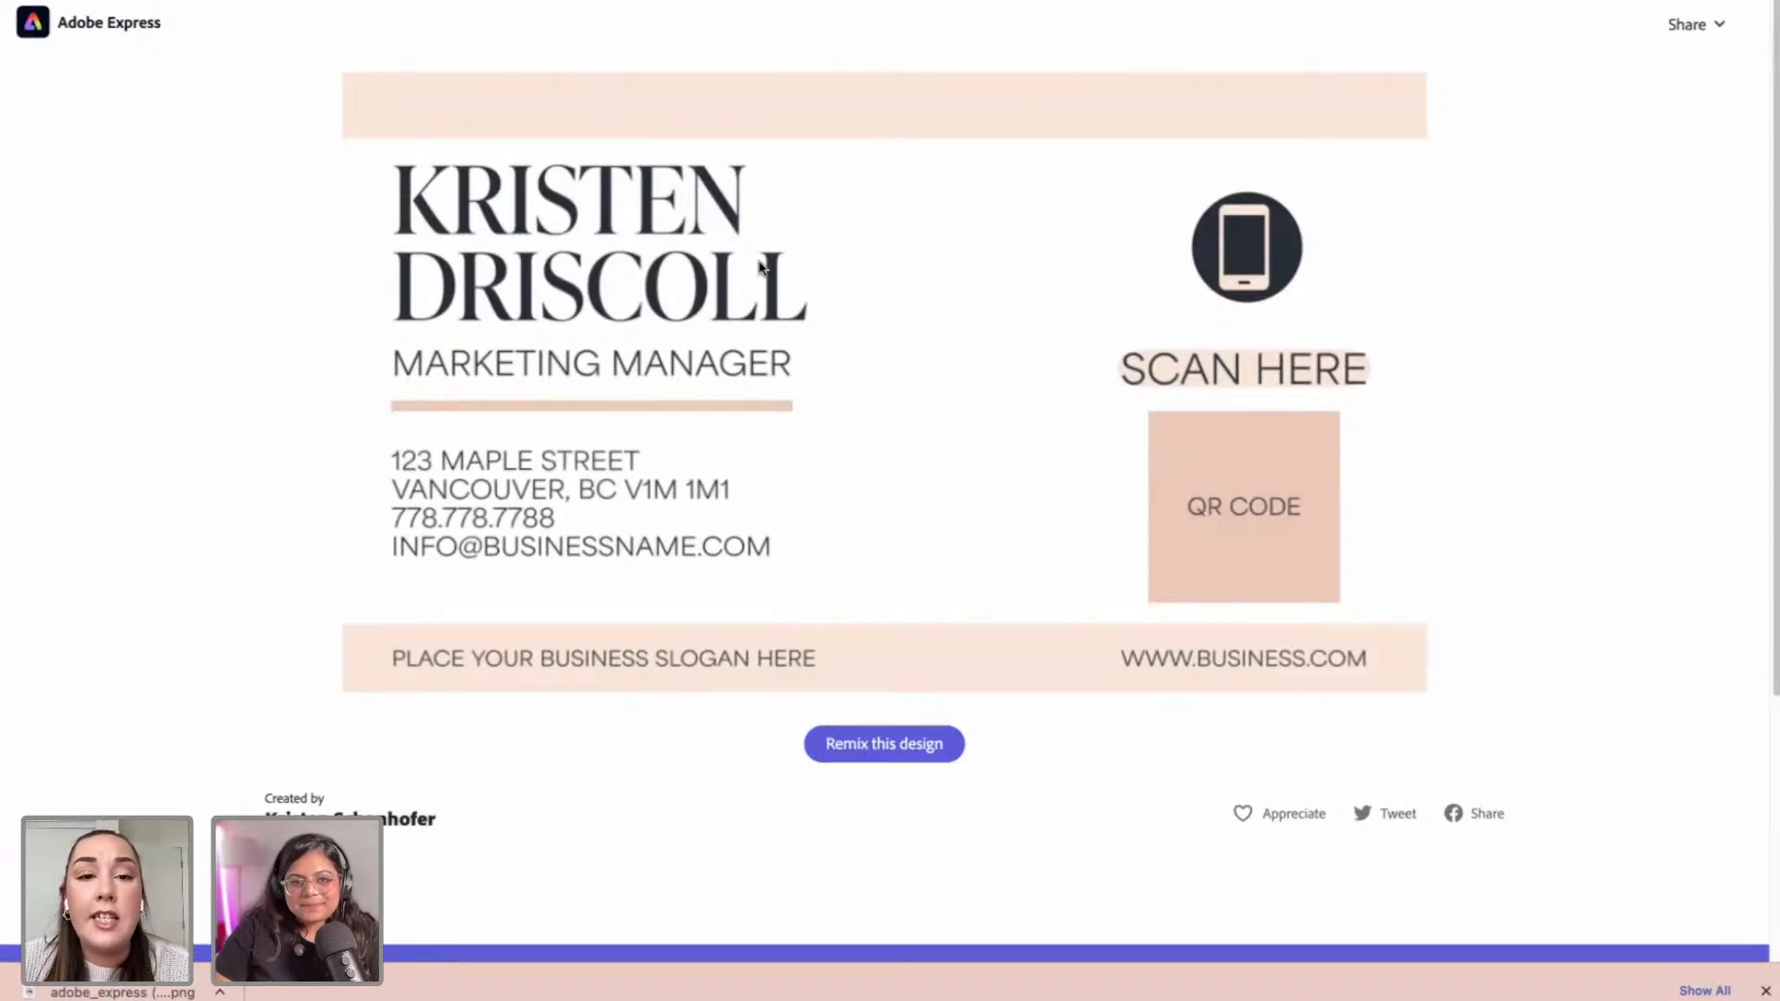
# Step: Glance at the Instagram profile and the Cleaning Jams playlist, then return to the Adobe Express project
pyautogui.click(369, 1)
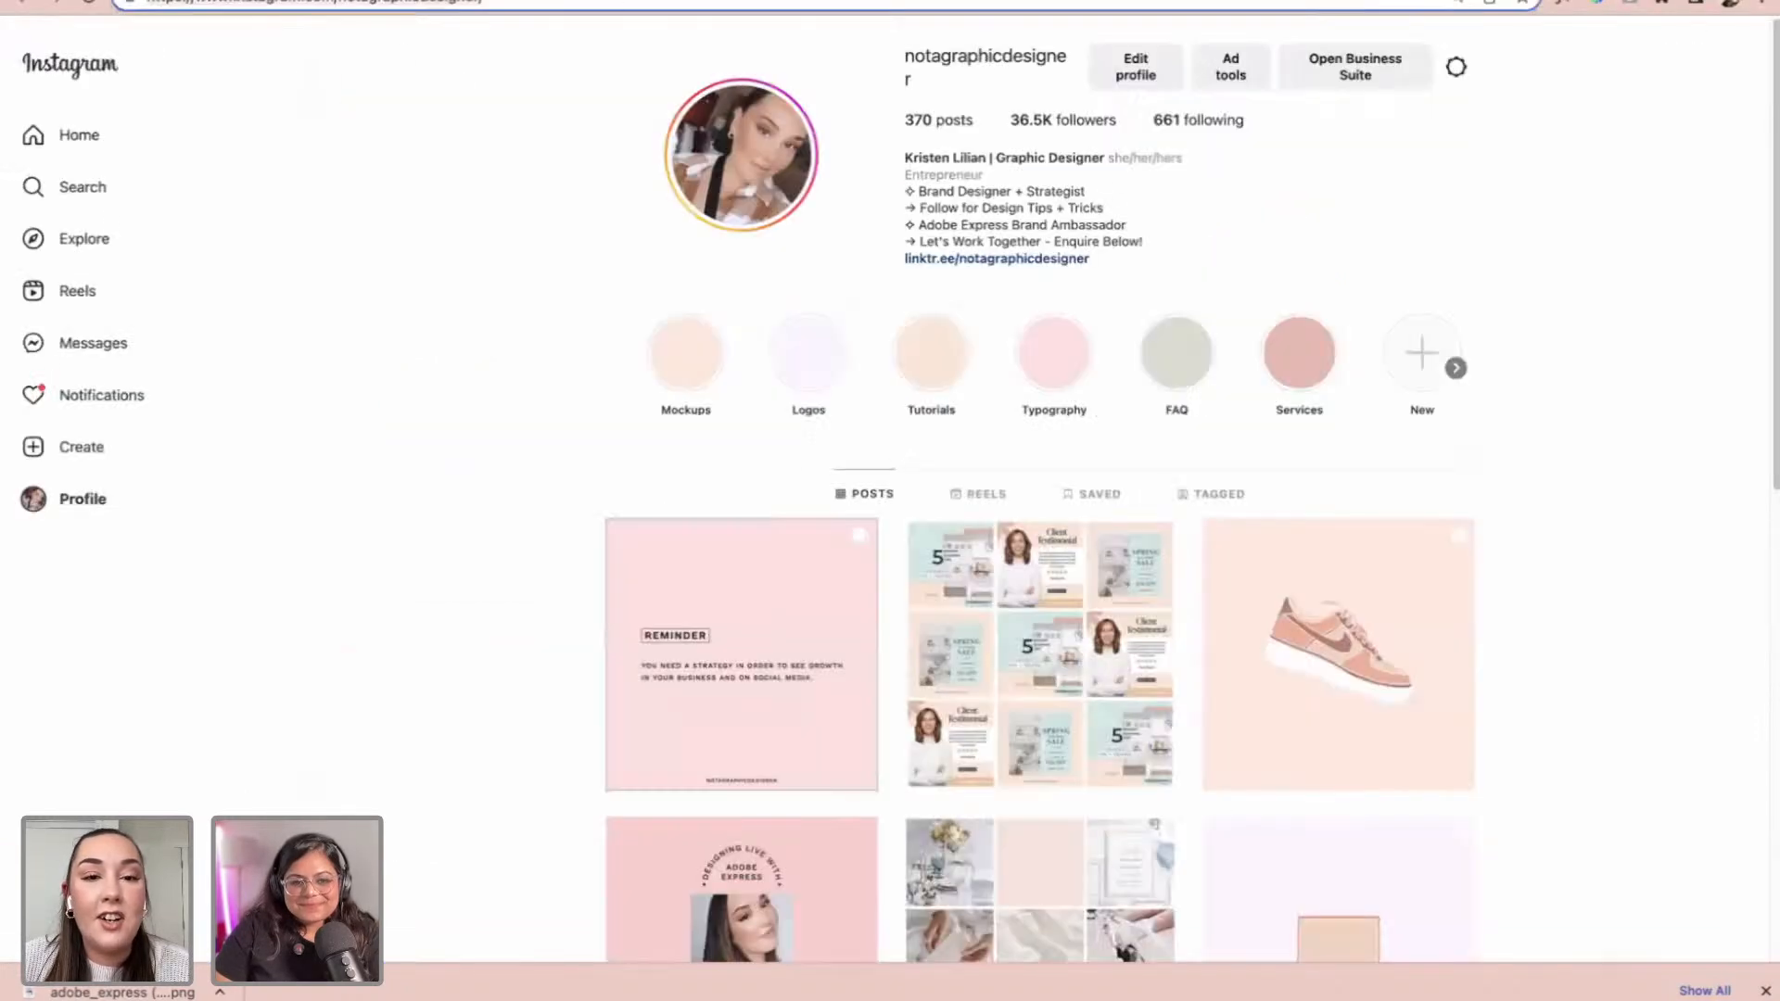
pyautogui.click(417, 1)
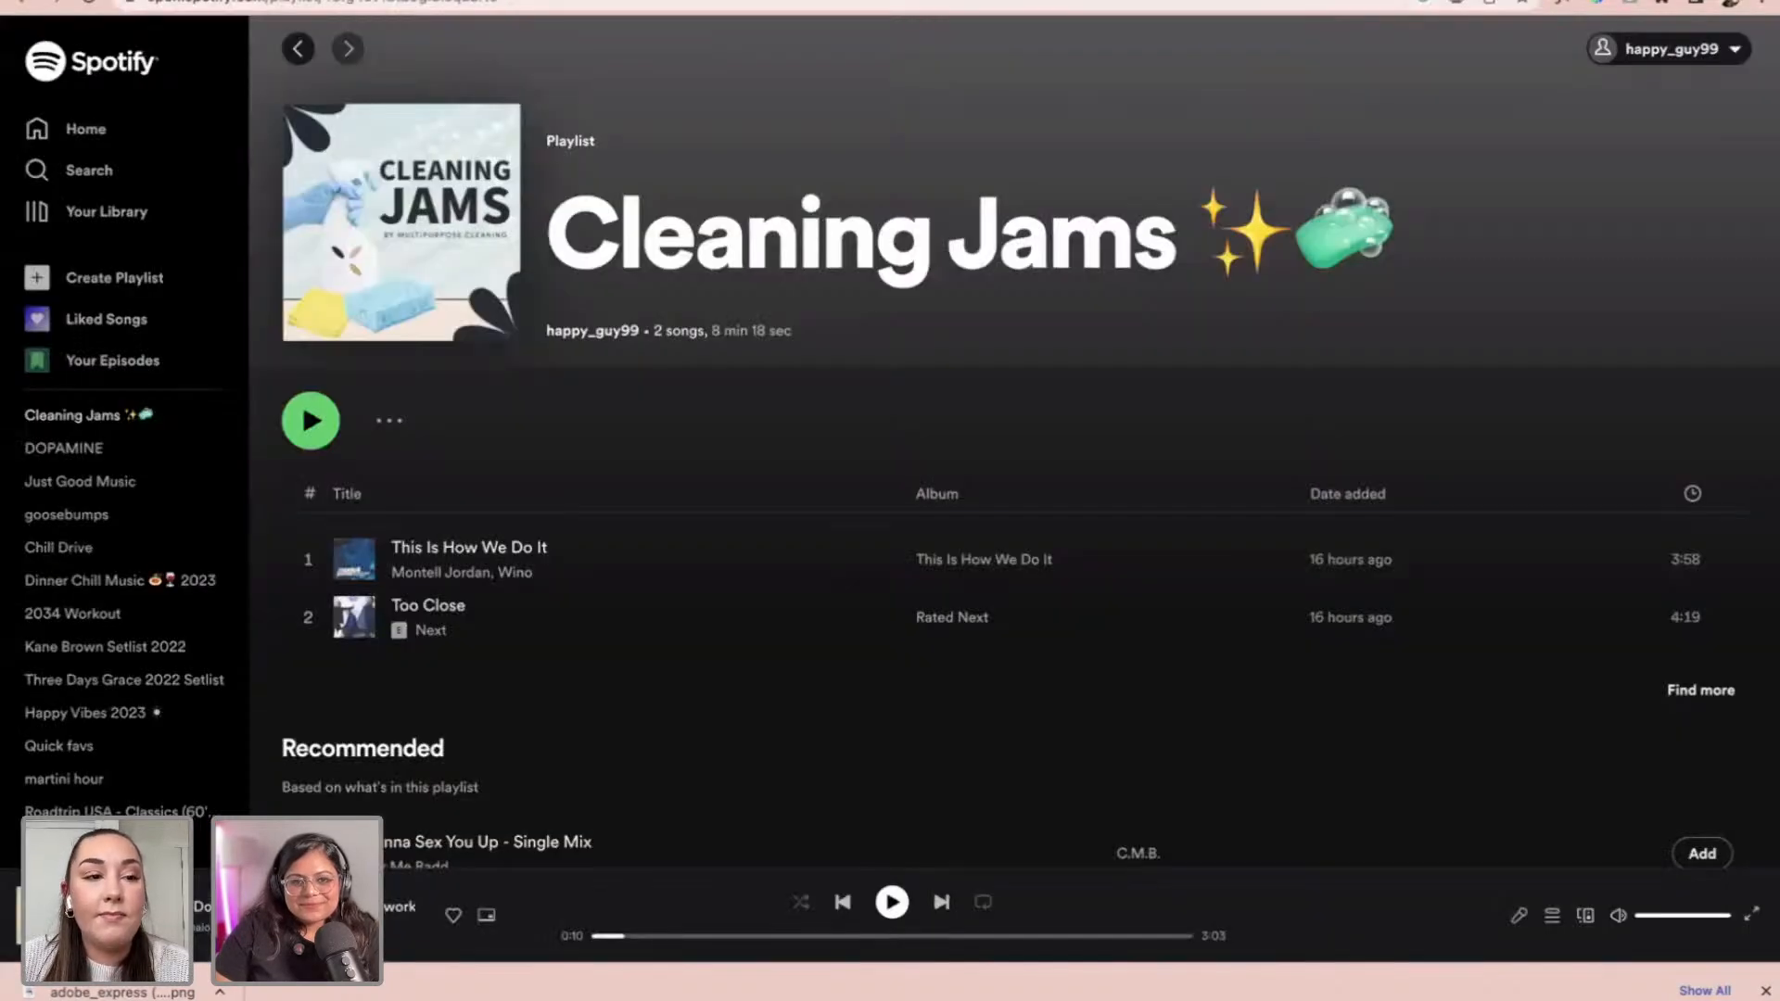
pyautogui.click(310, 1)
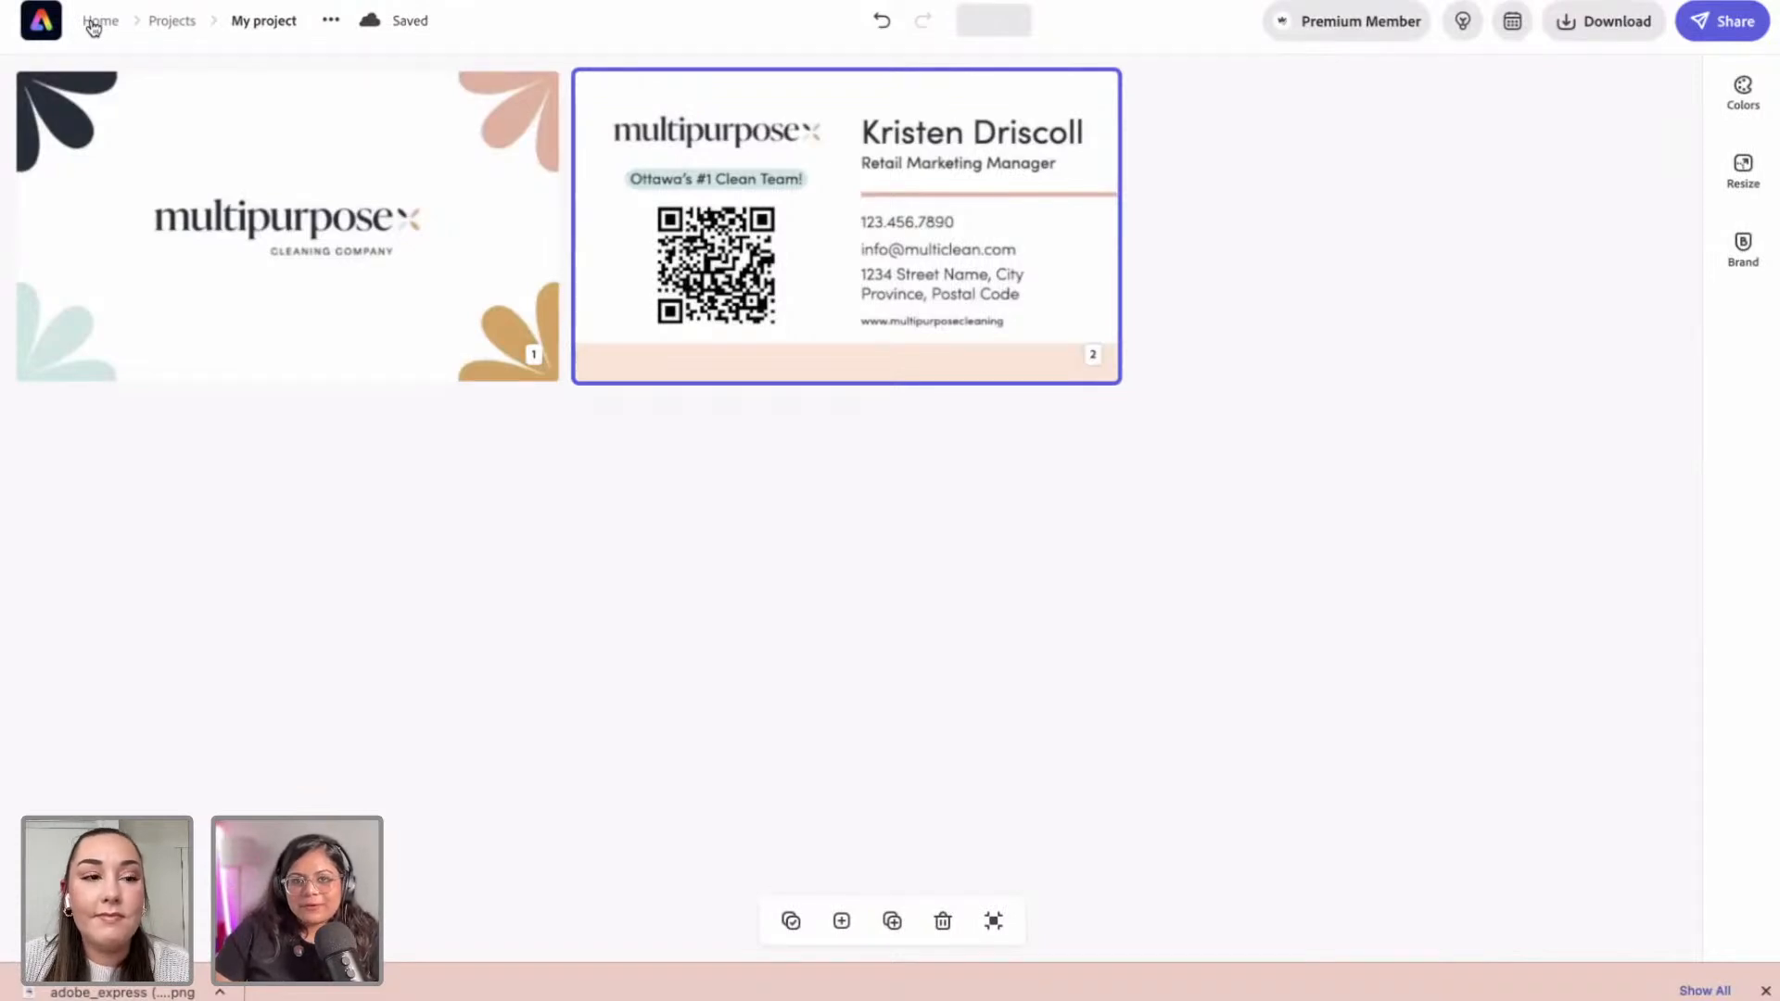
# Step: Navigate from the home page through Projects and Libraries into the Multipurpose Cleaning library
pyautogui.click(94, 26)
pyautogui.scroll(-1, 414, 463)
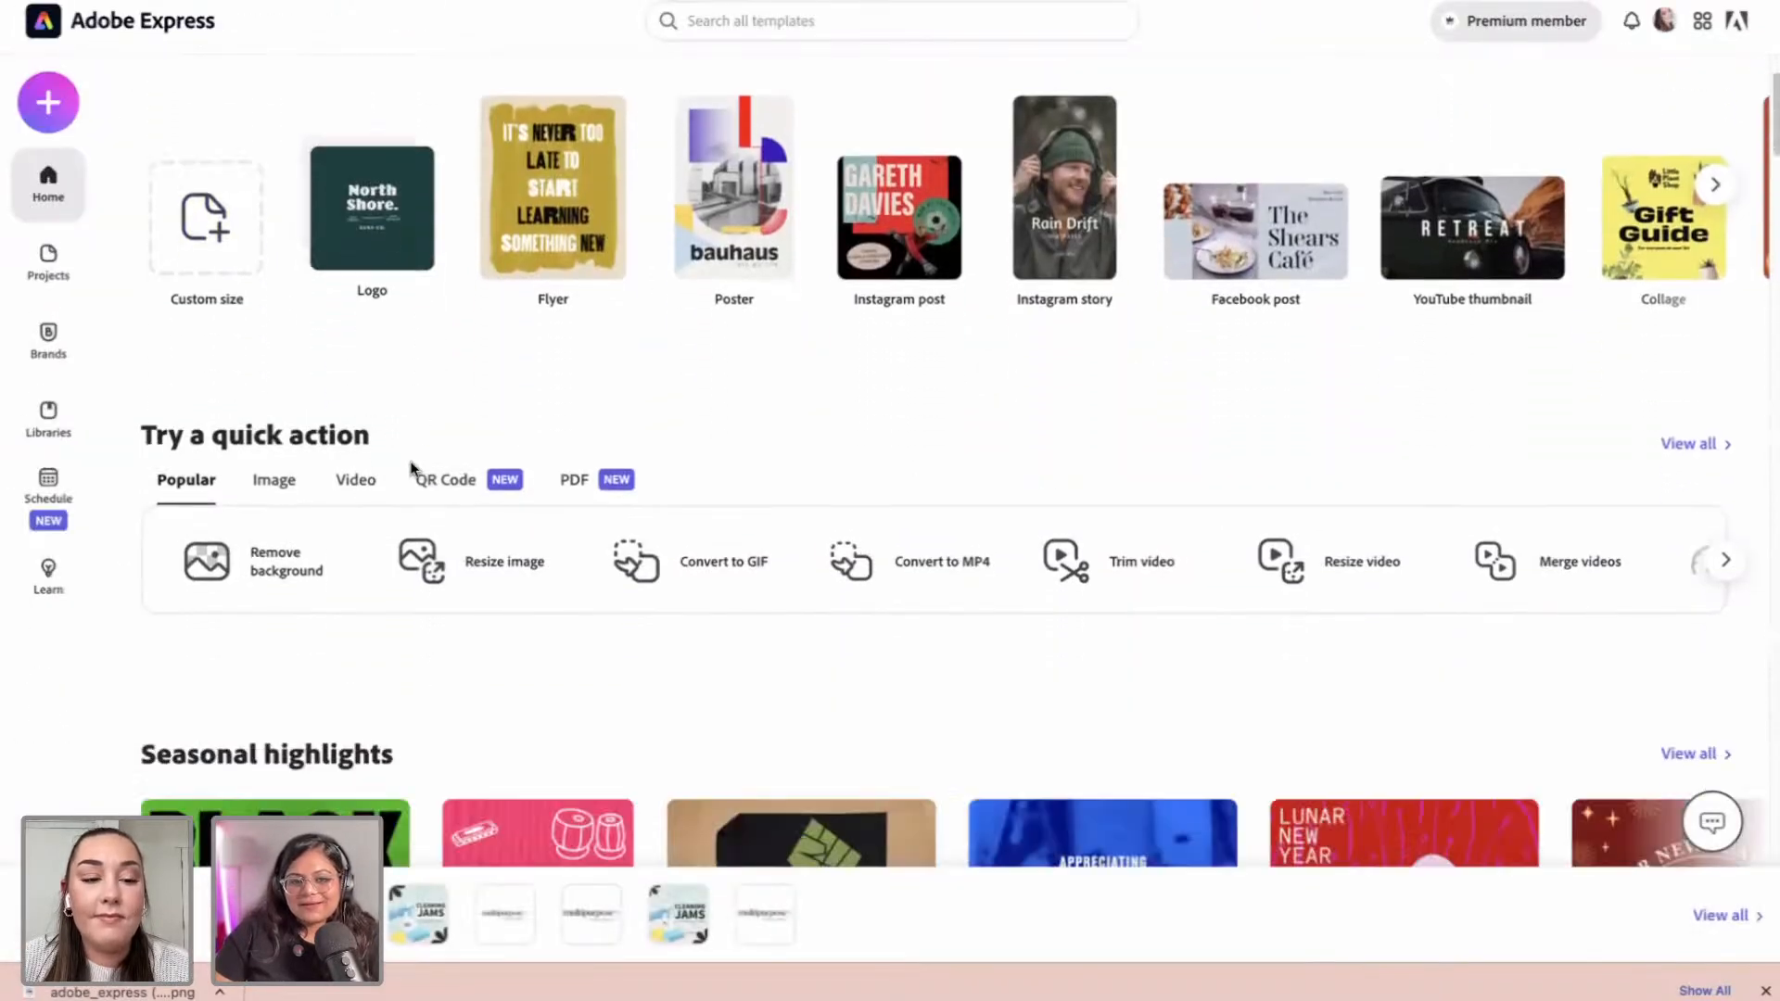
pyautogui.click(44, 267)
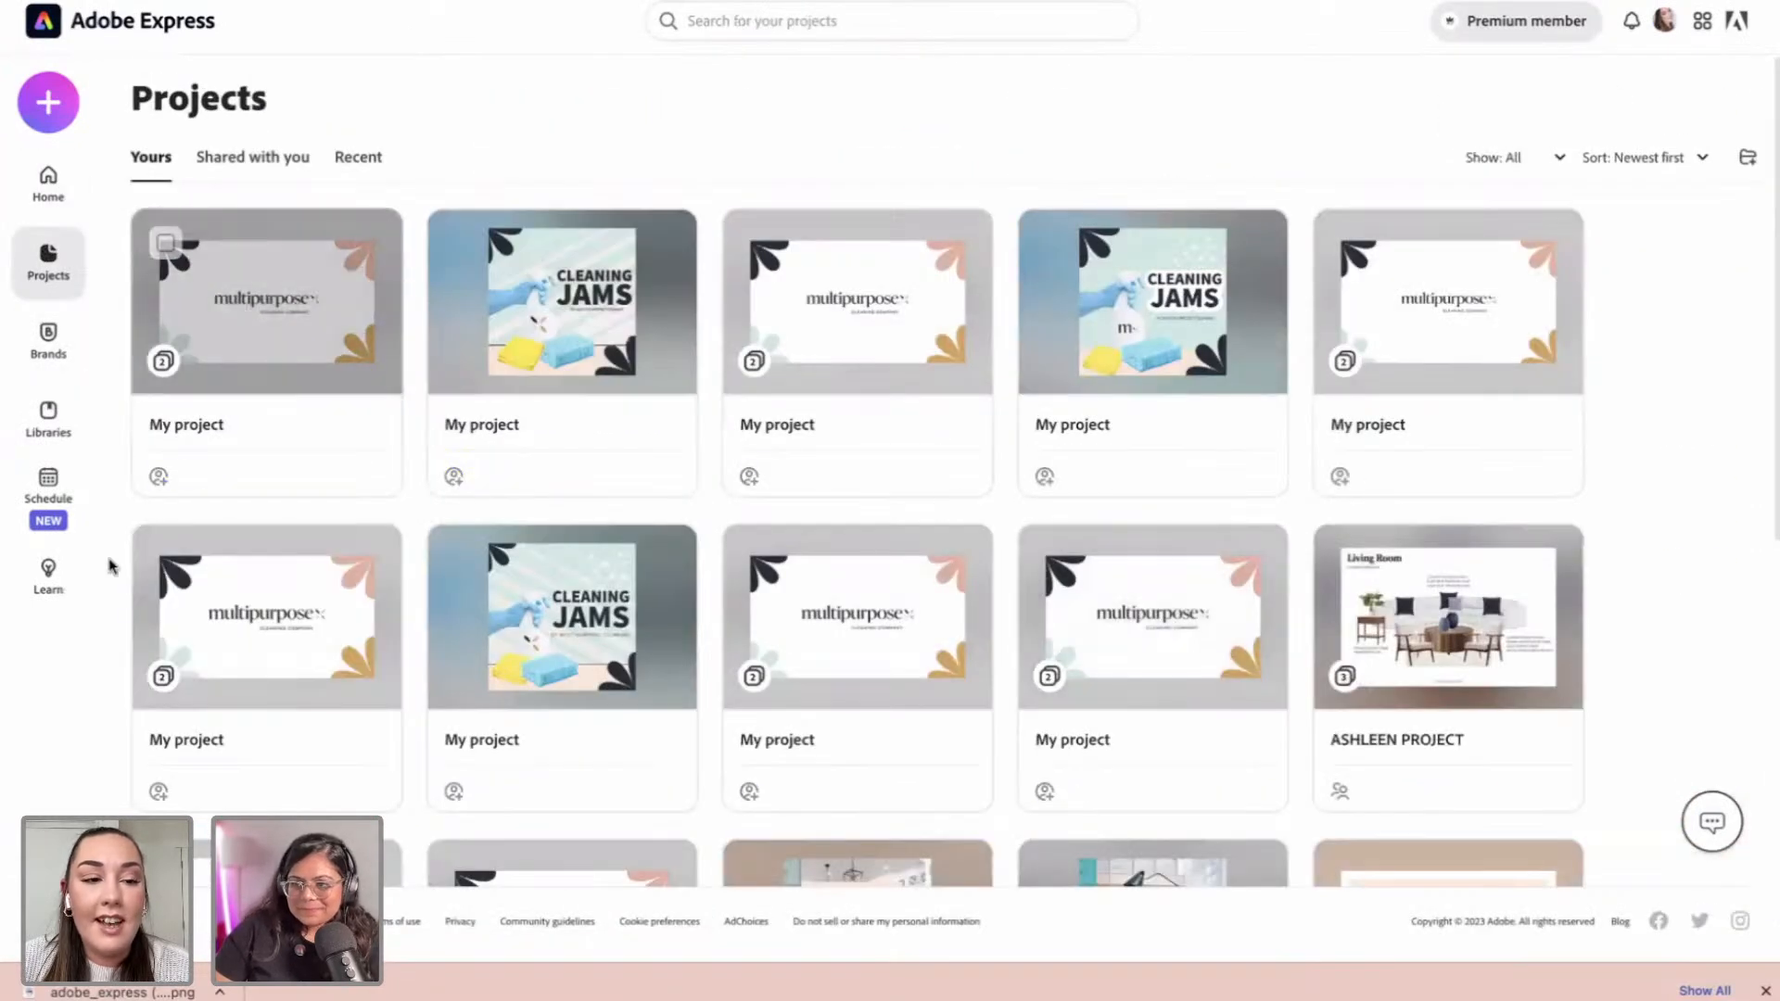
pyautogui.click(55, 445)
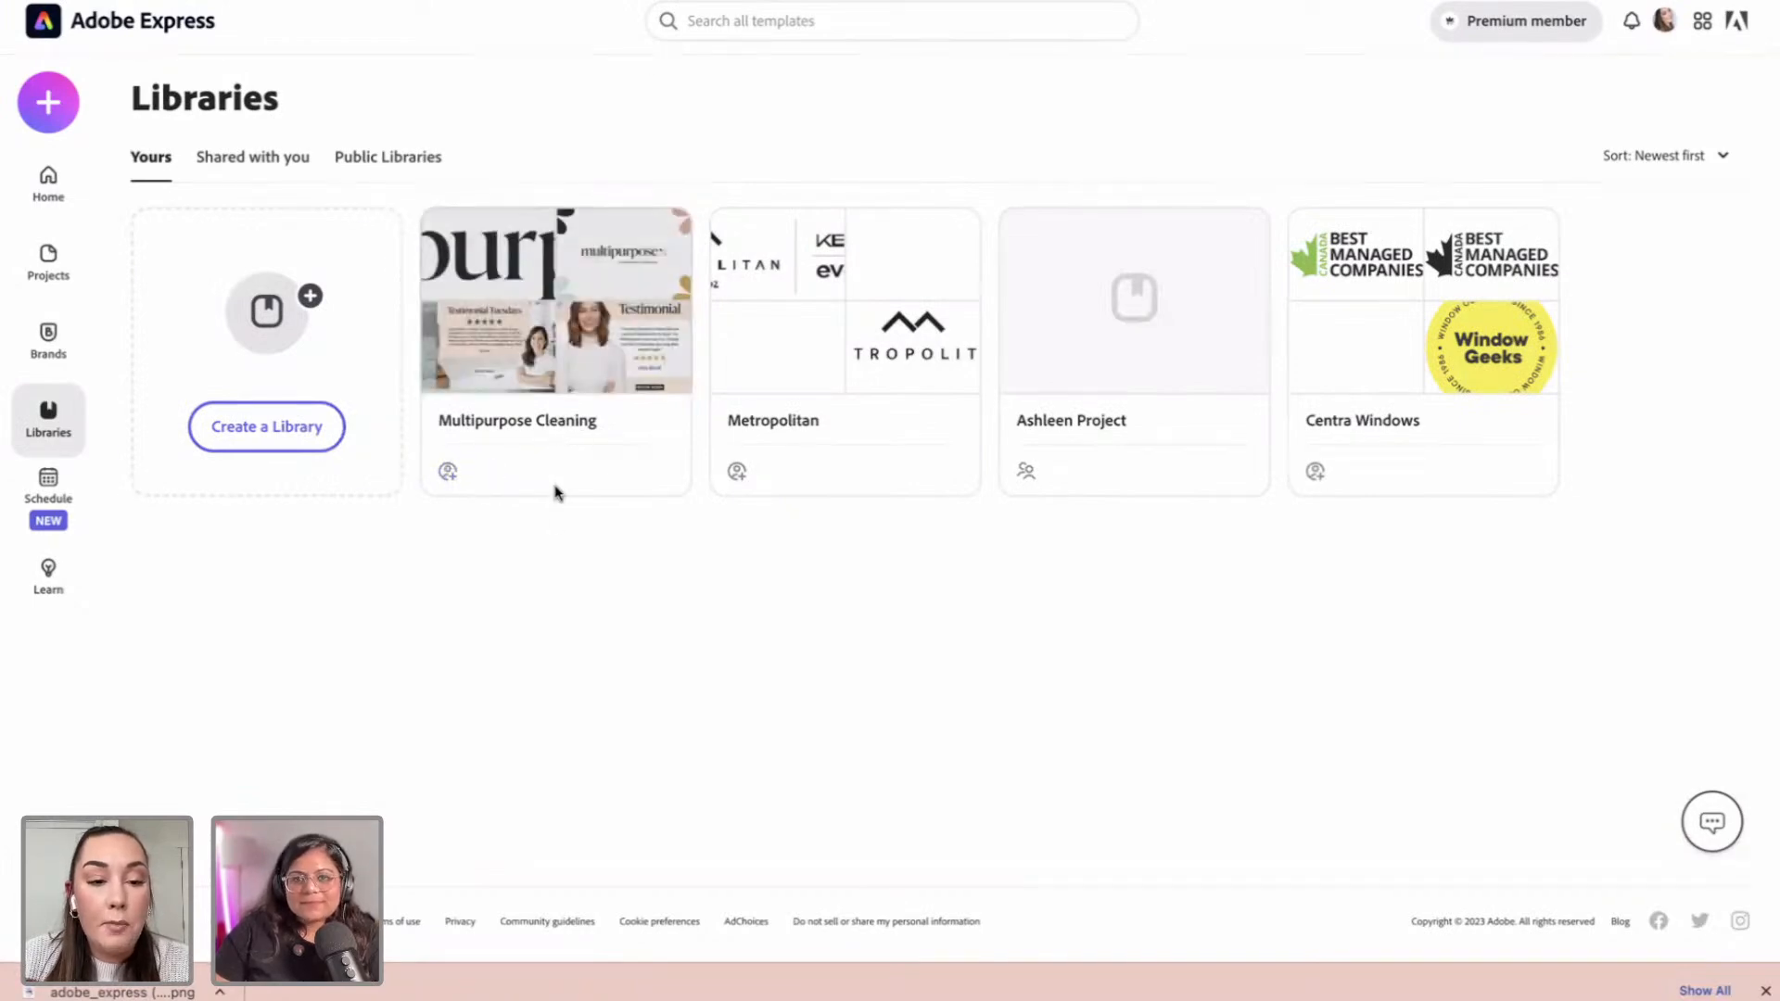
pyautogui.click(556, 445)
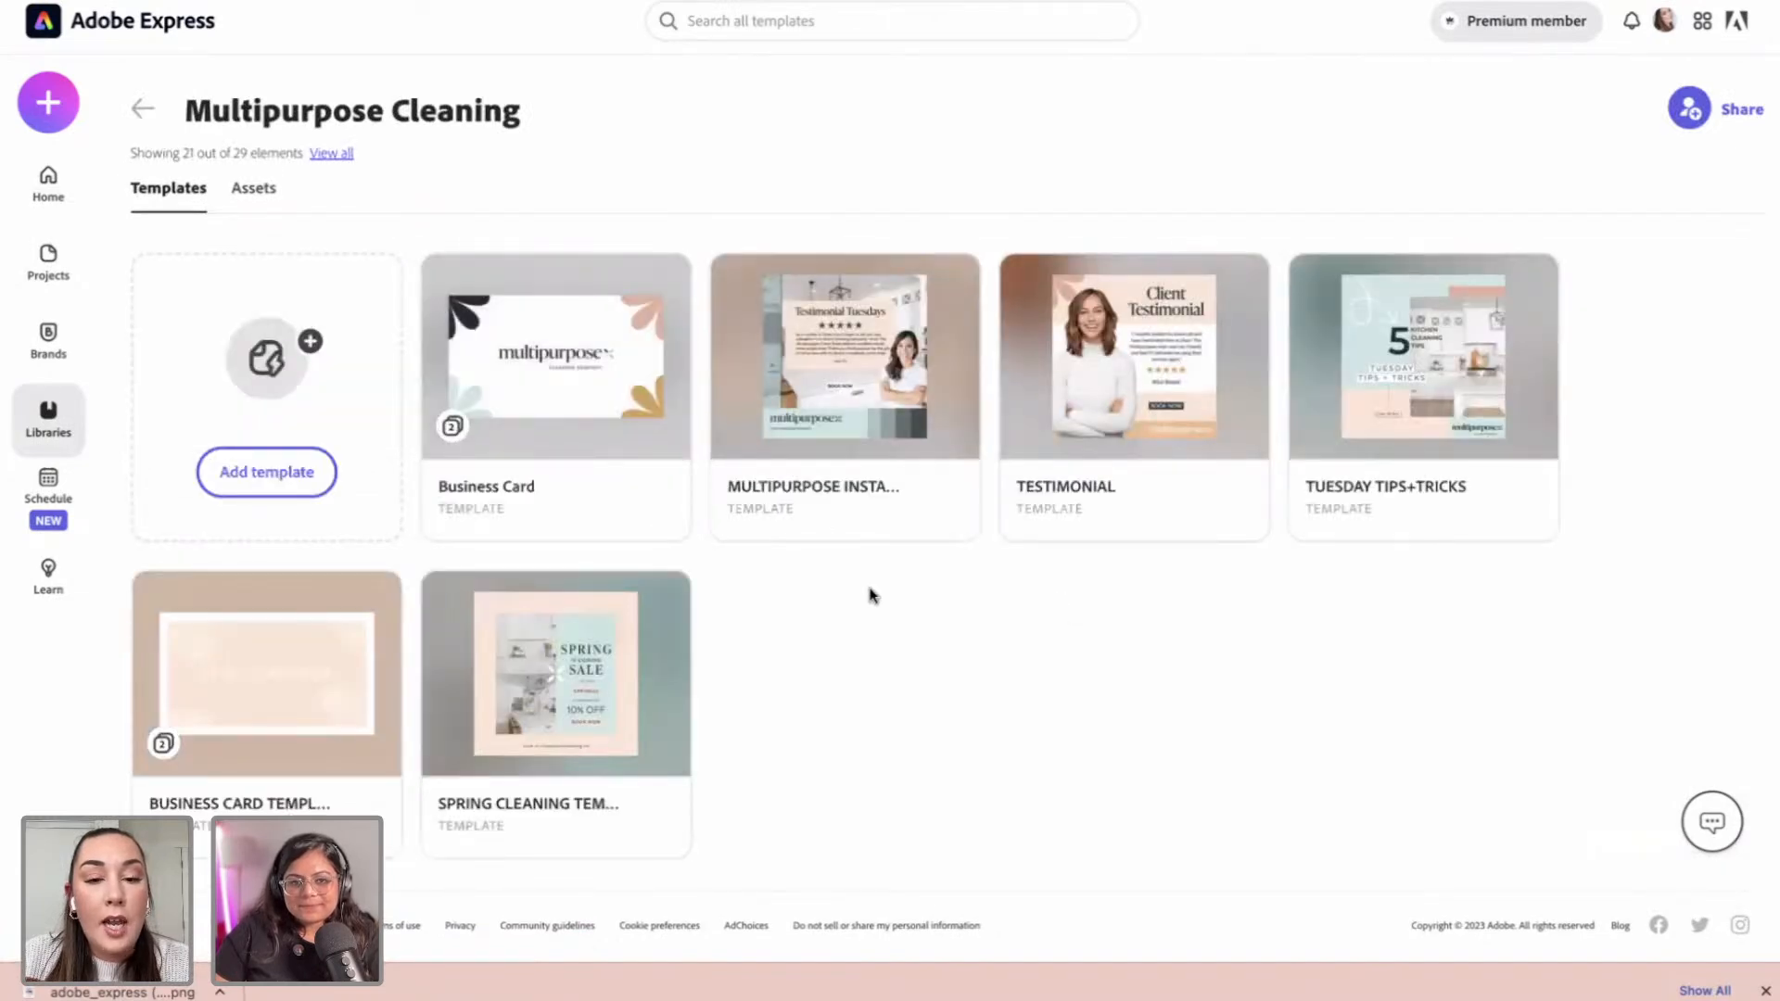
# Step: Add the business card project as a template named 'Business Card' and save it
pyautogui.click(306, 489)
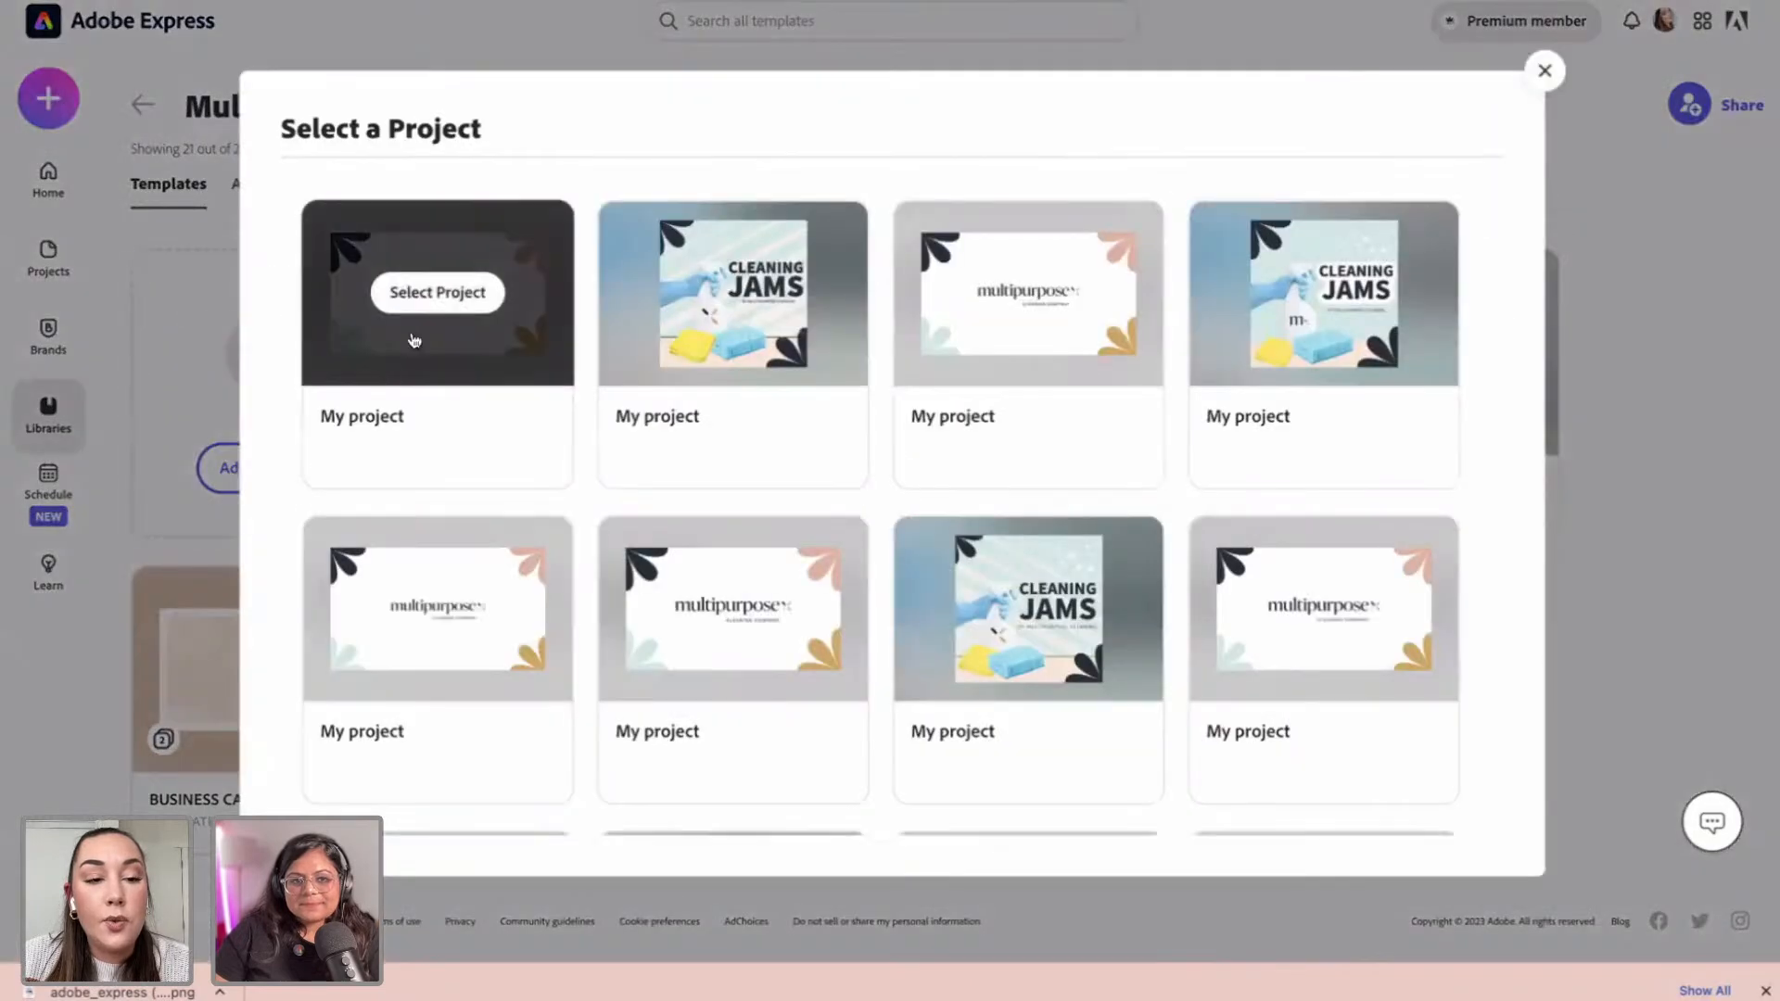
pyautogui.moveTo(394, 345)
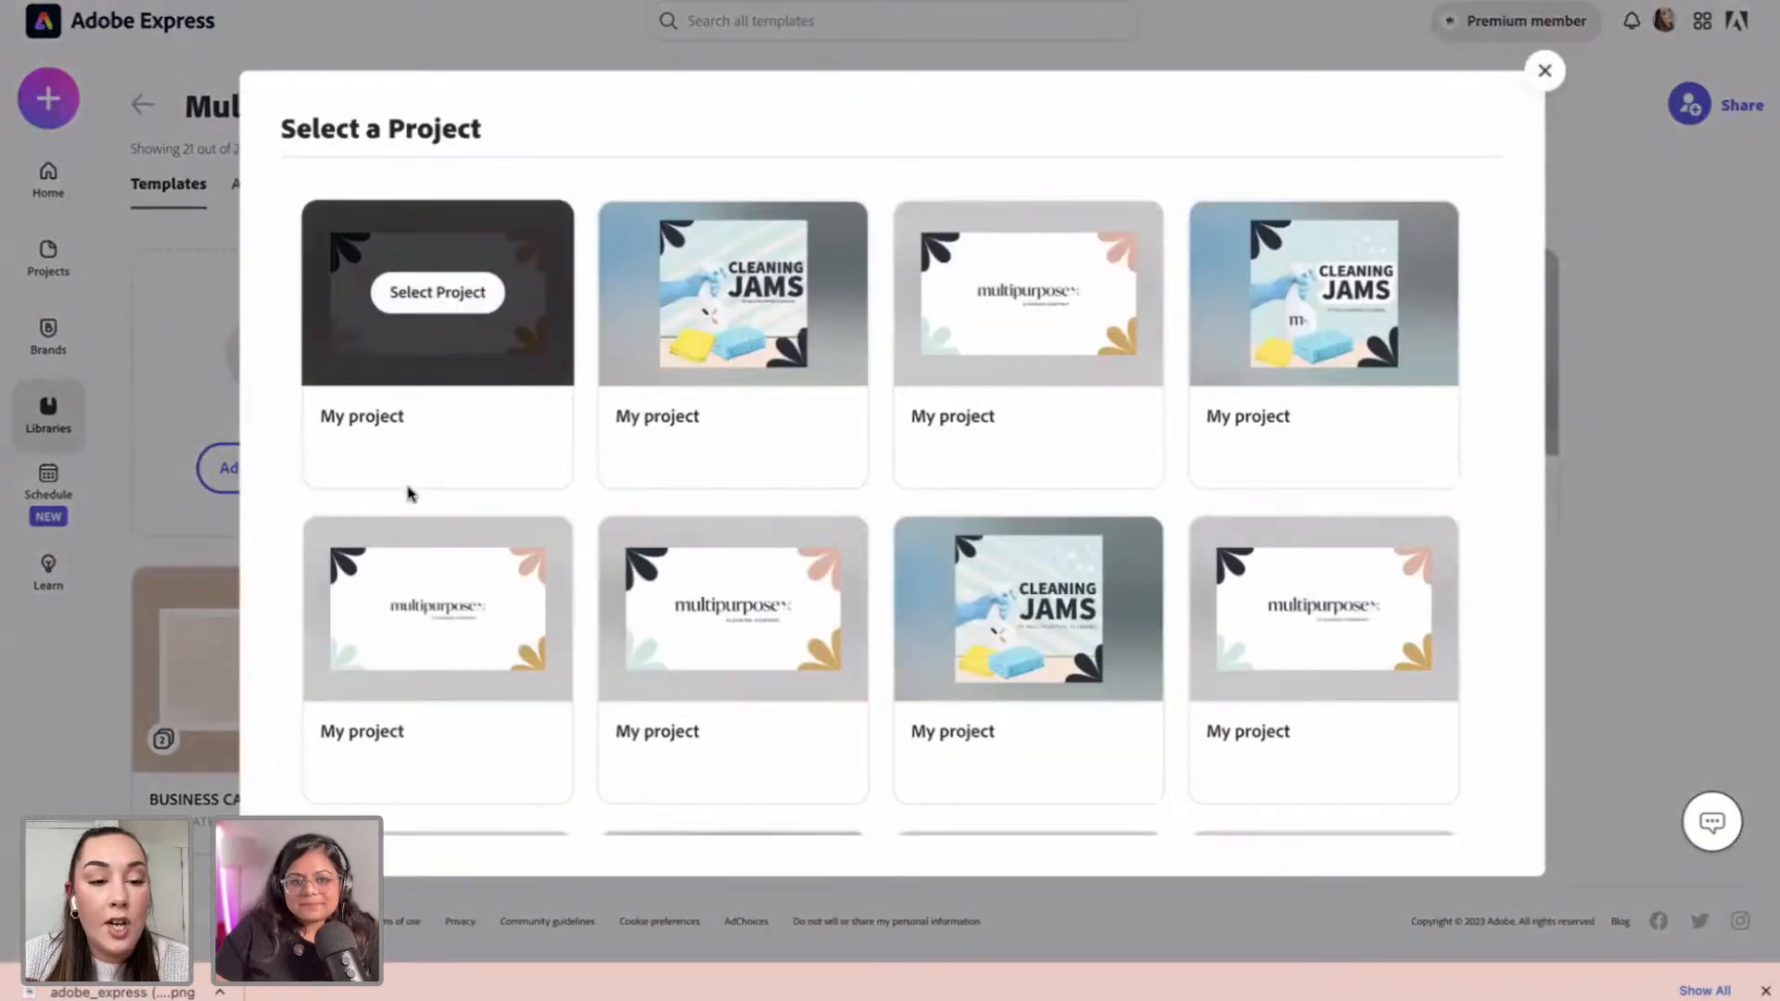
pyautogui.click(425, 303)
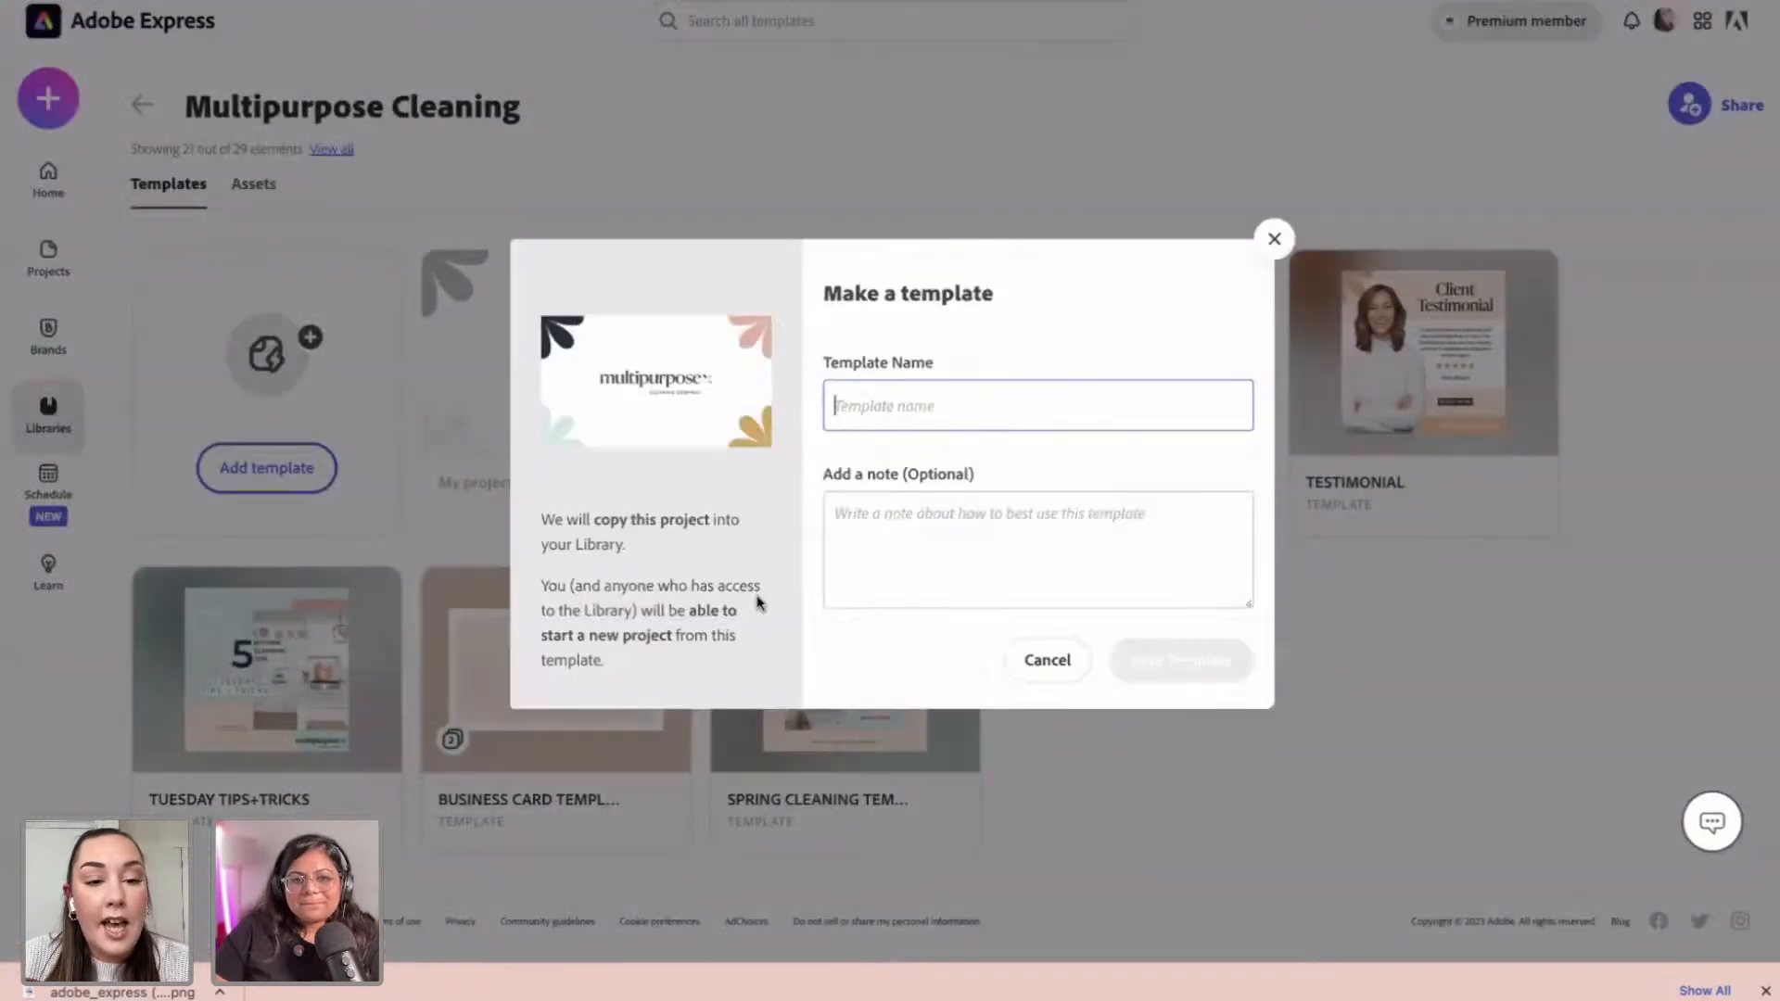
pyautogui.write('Business Card')
pyautogui.click(1151, 684)
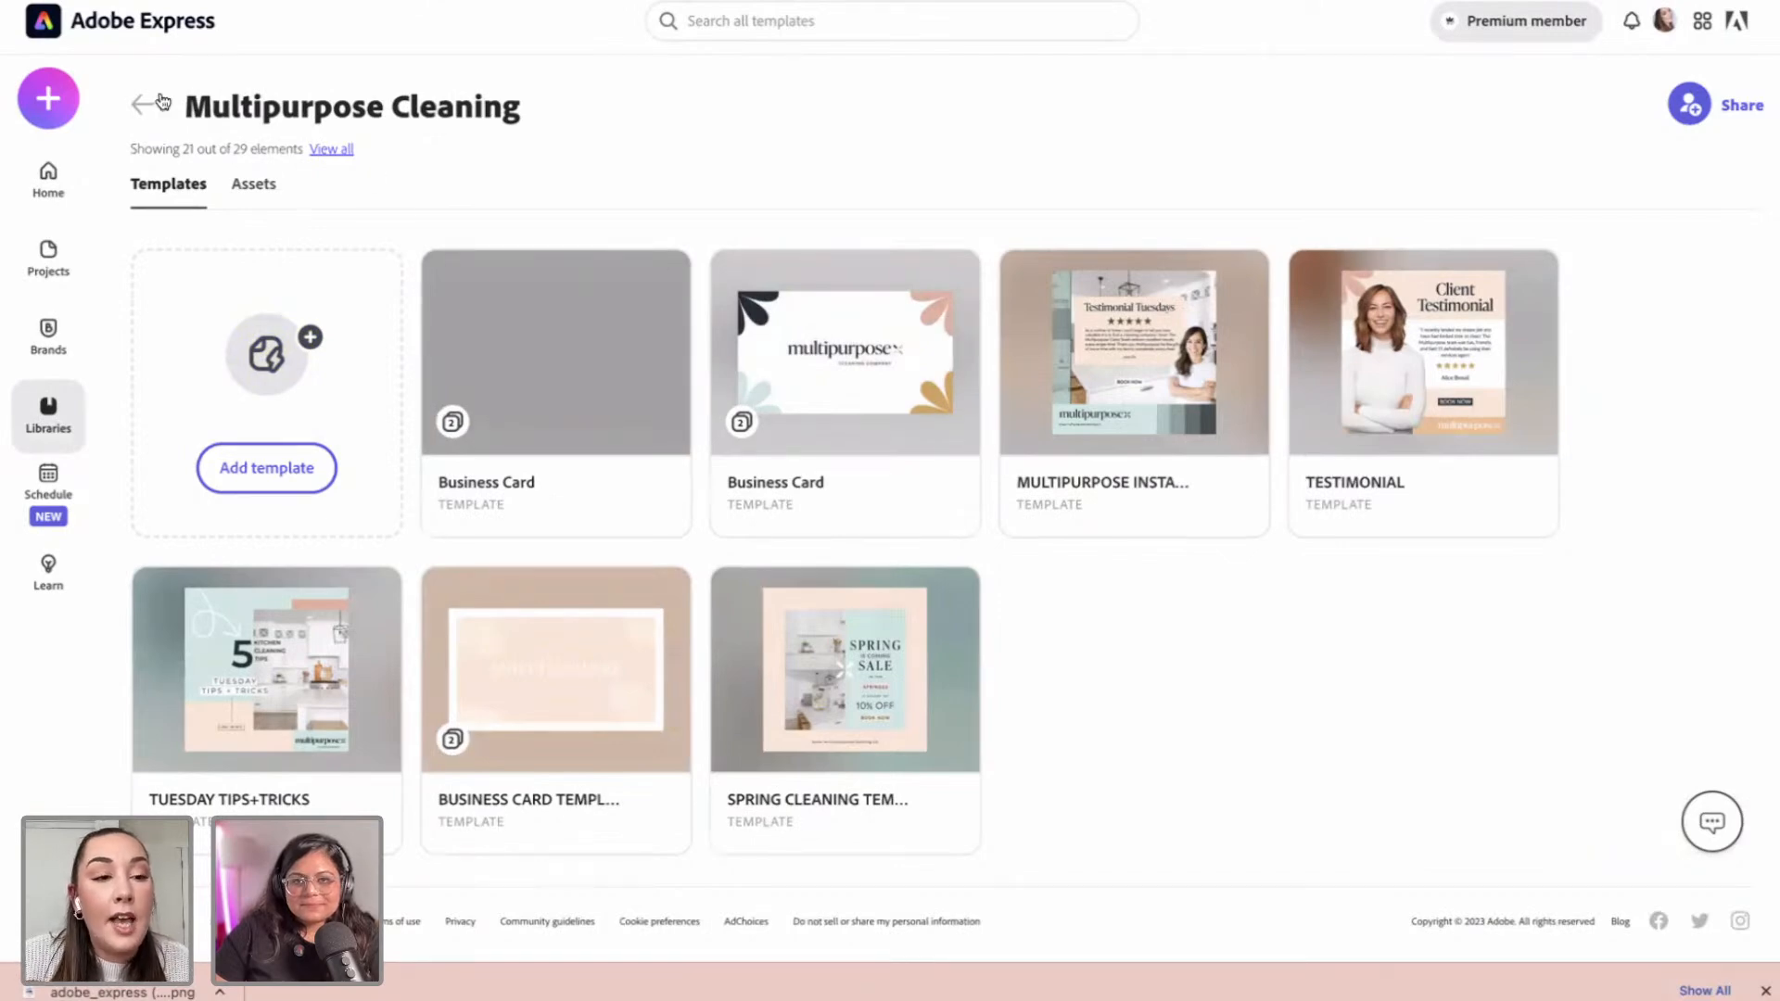
pyautogui.moveTo(893, 711)
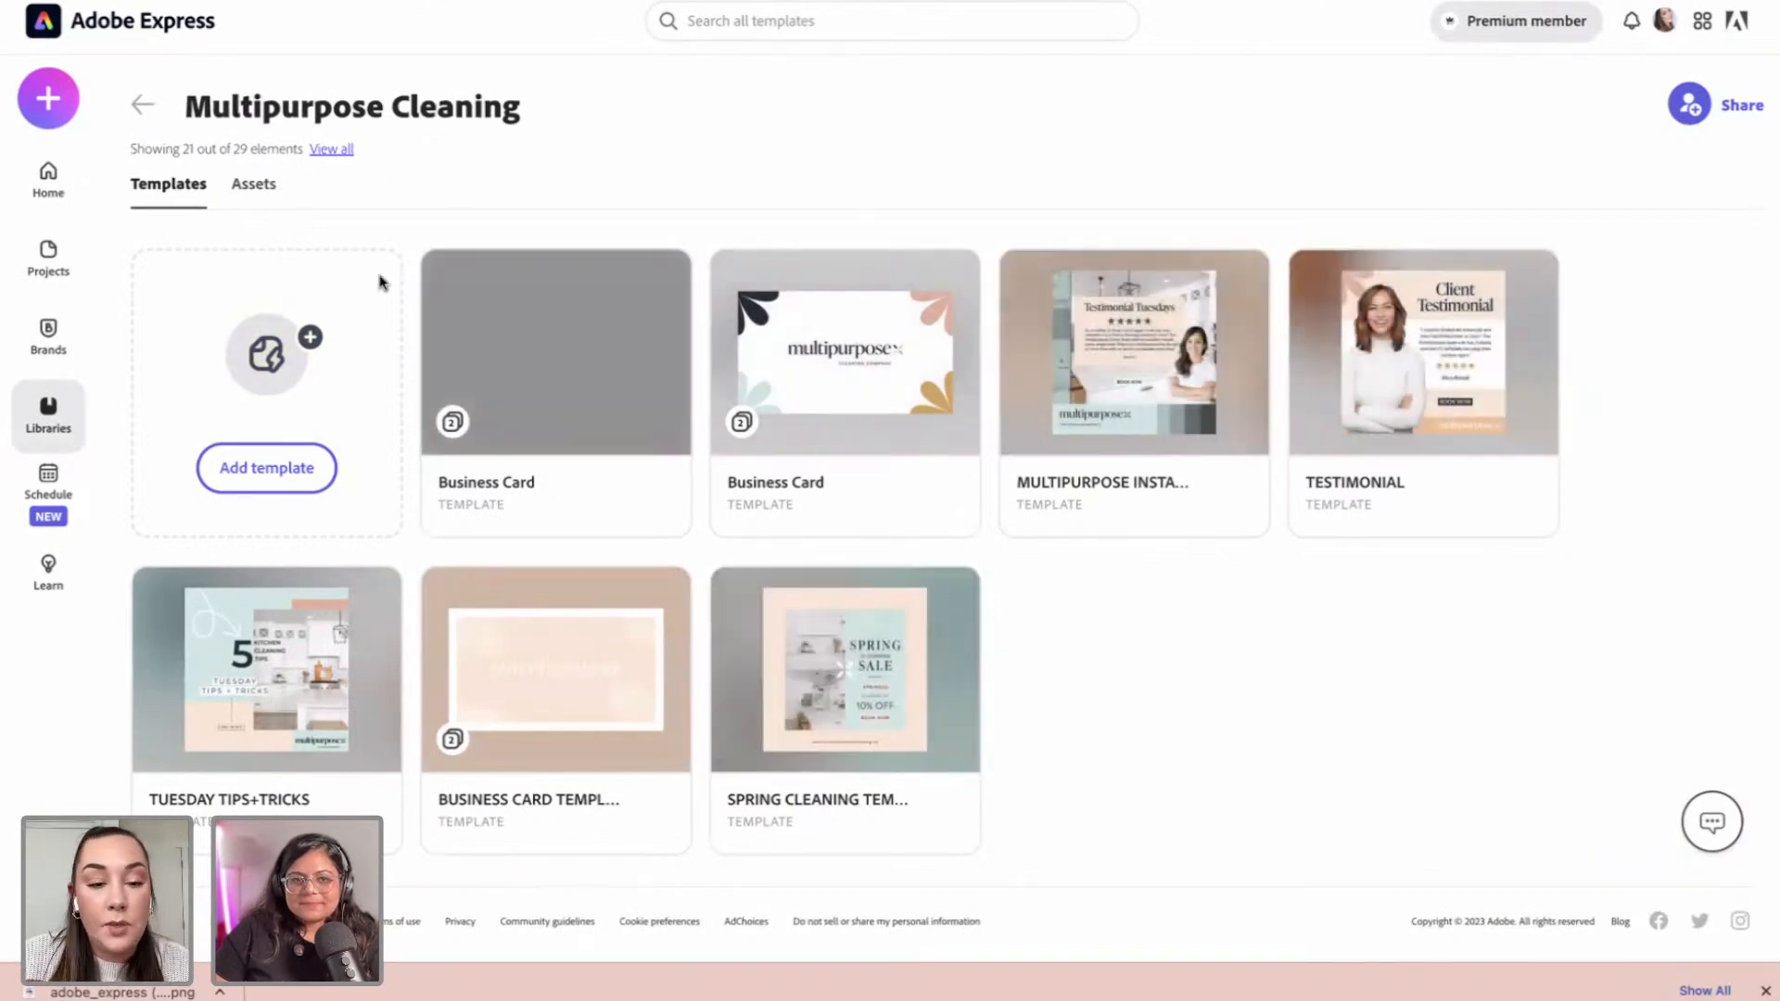
pyautogui.click(143, 105)
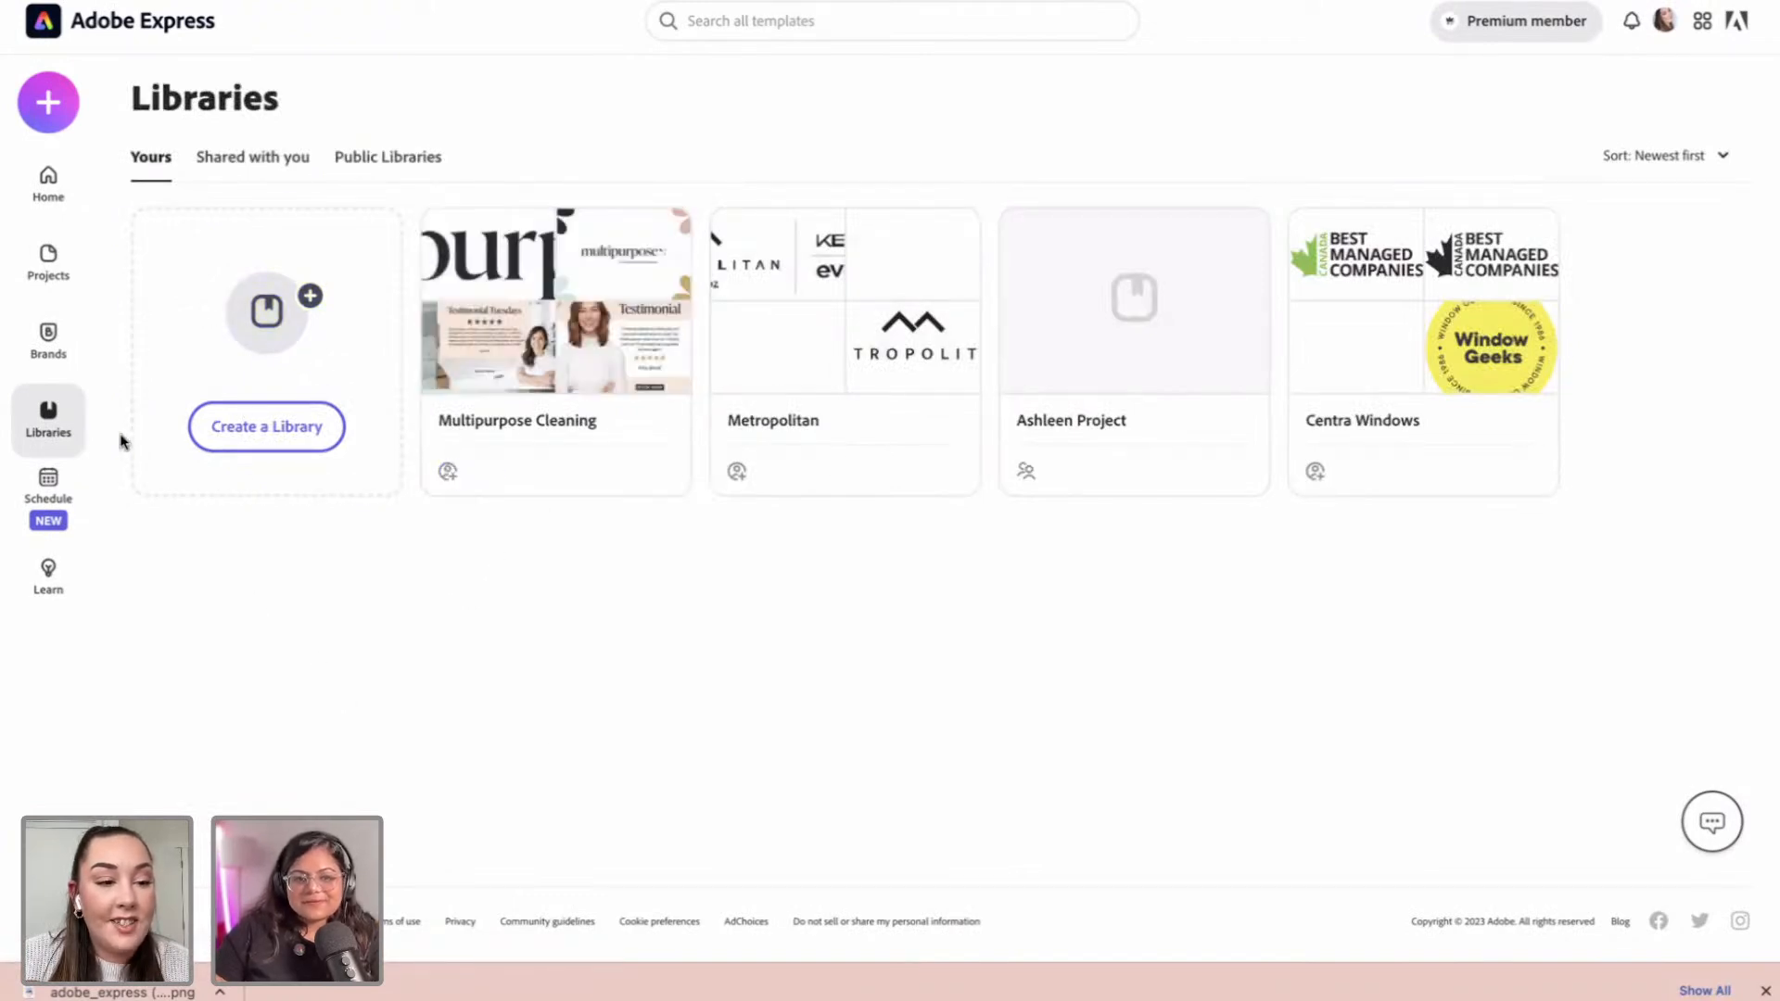
# Step: Go back to the home page and then to the Libraries overview
pyautogui.click(48, 183)
pyautogui.moveTo(607, 373)
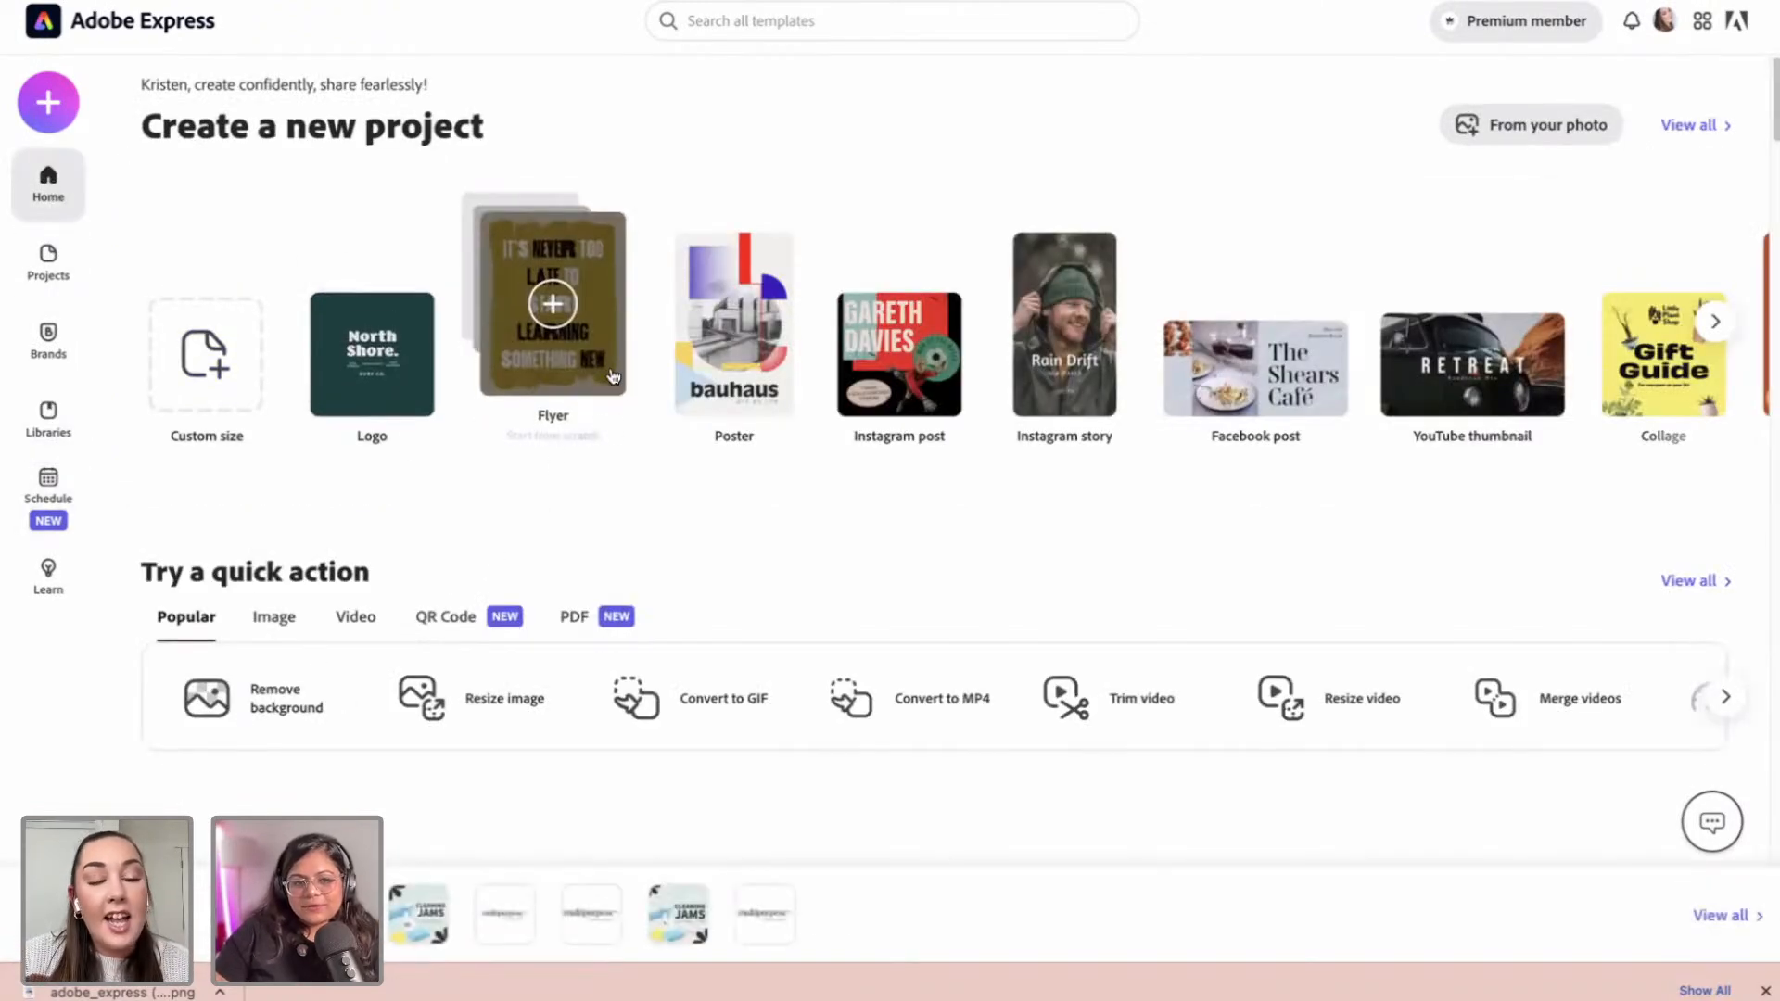
pyautogui.click(48, 417)
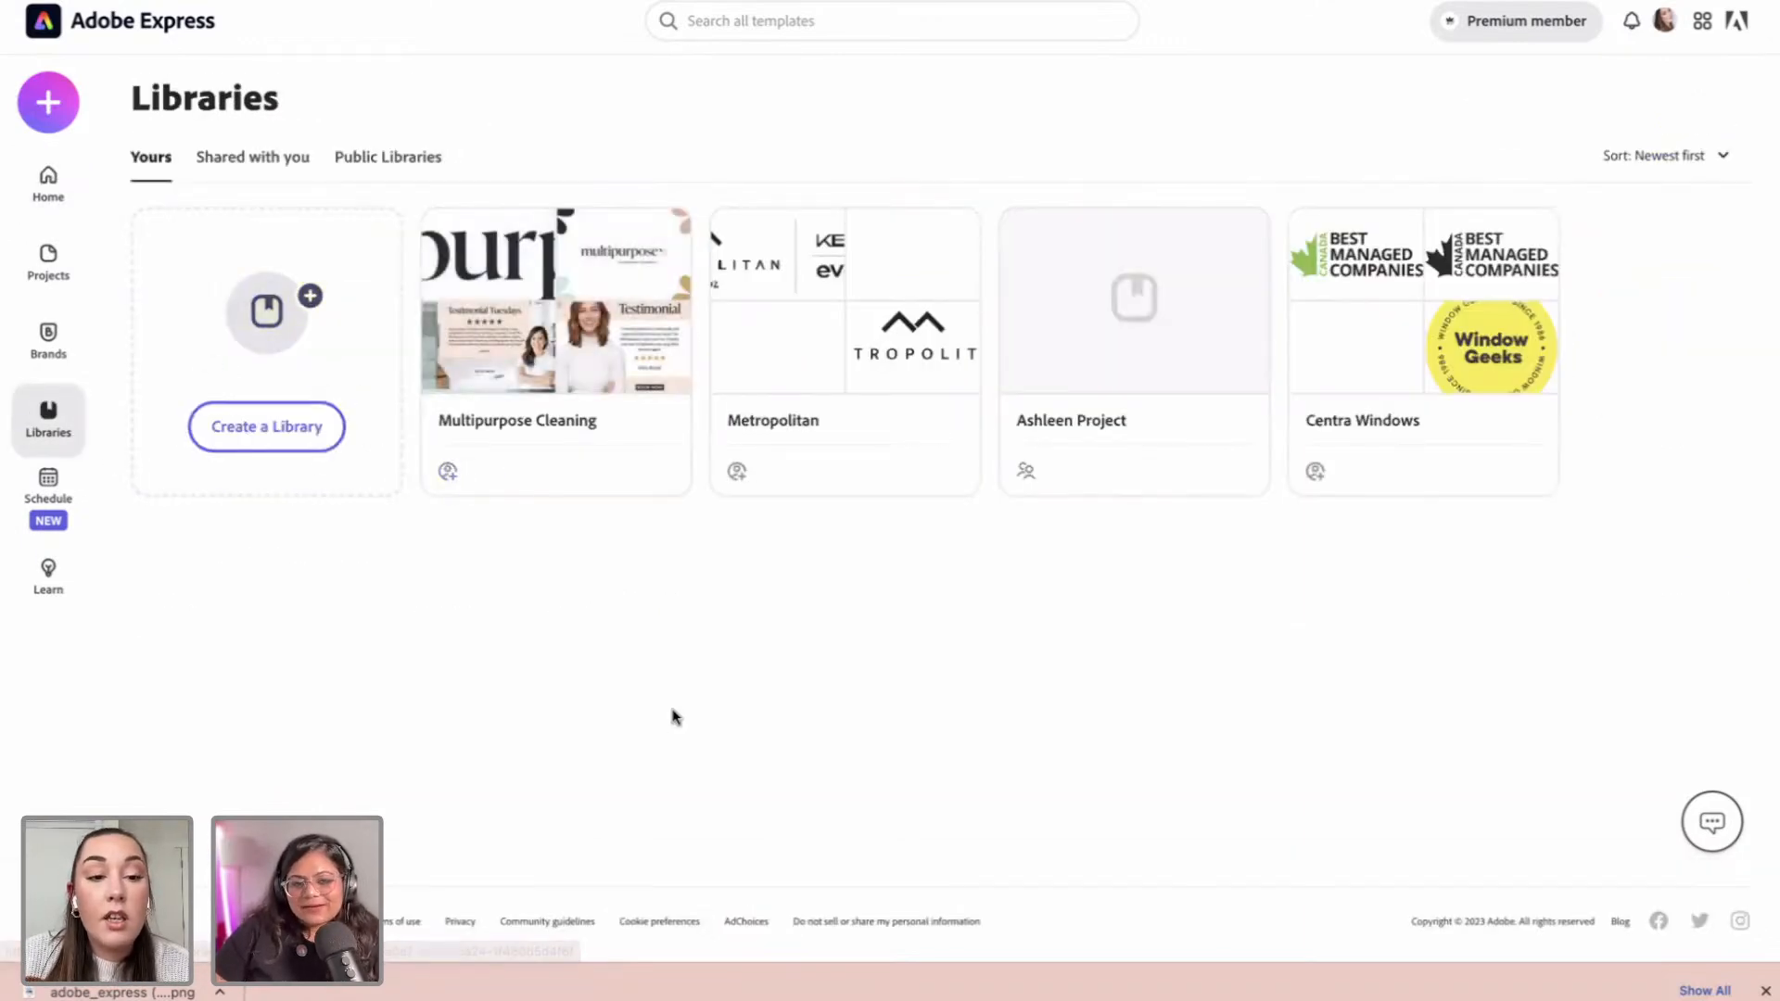
# Step: Review the Multipurpose Cleaning library's invite options with Can edit, then close without inviting anyone
pyautogui.moveTo(665, 232)
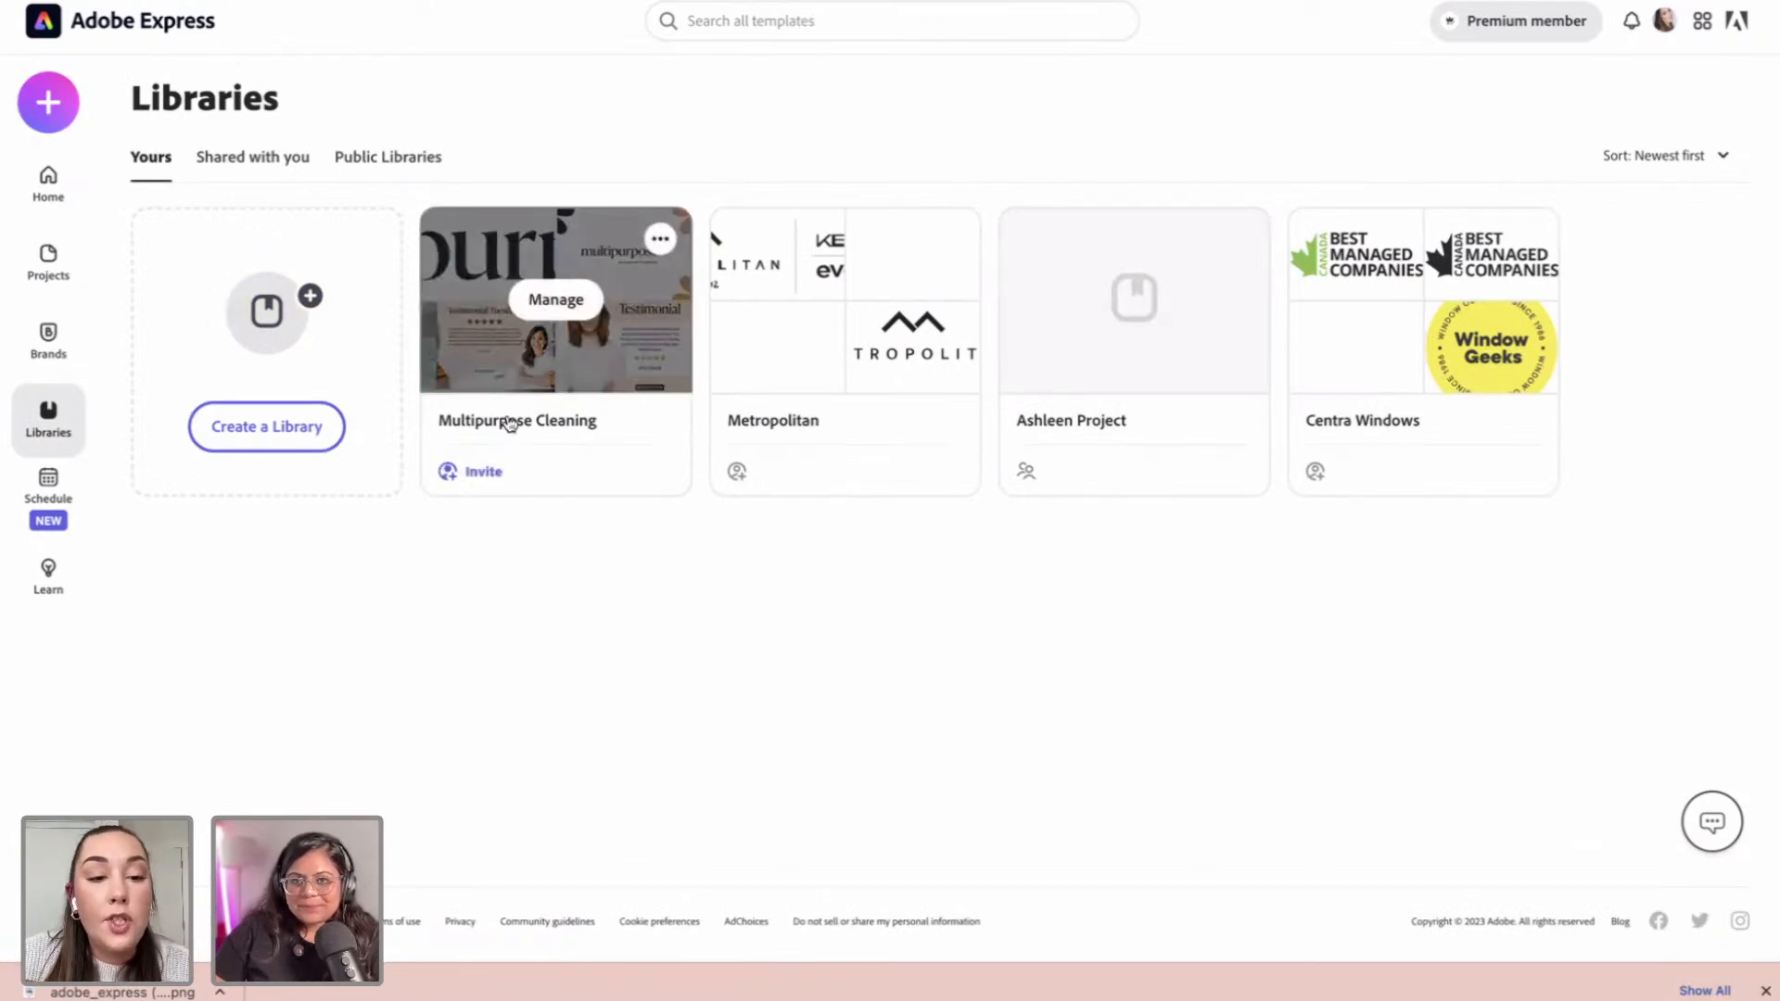
pyautogui.click(660, 243)
pyautogui.moveTo(657, 283)
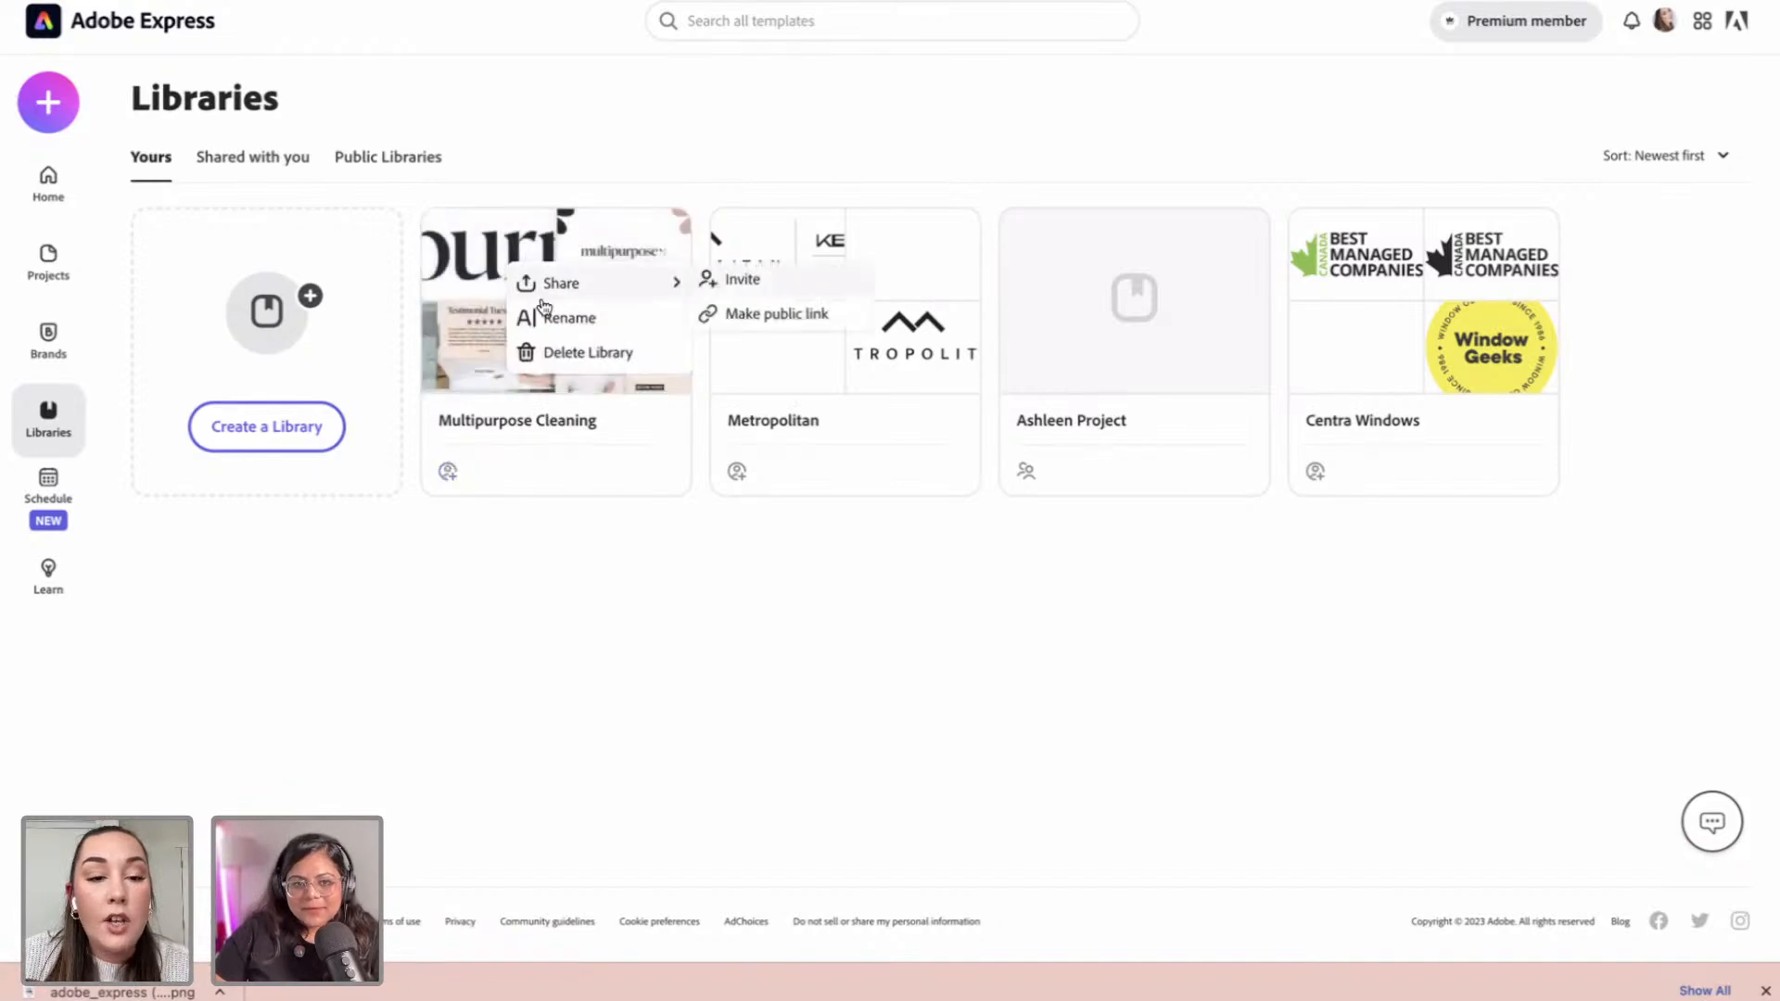
pyautogui.click(742, 285)
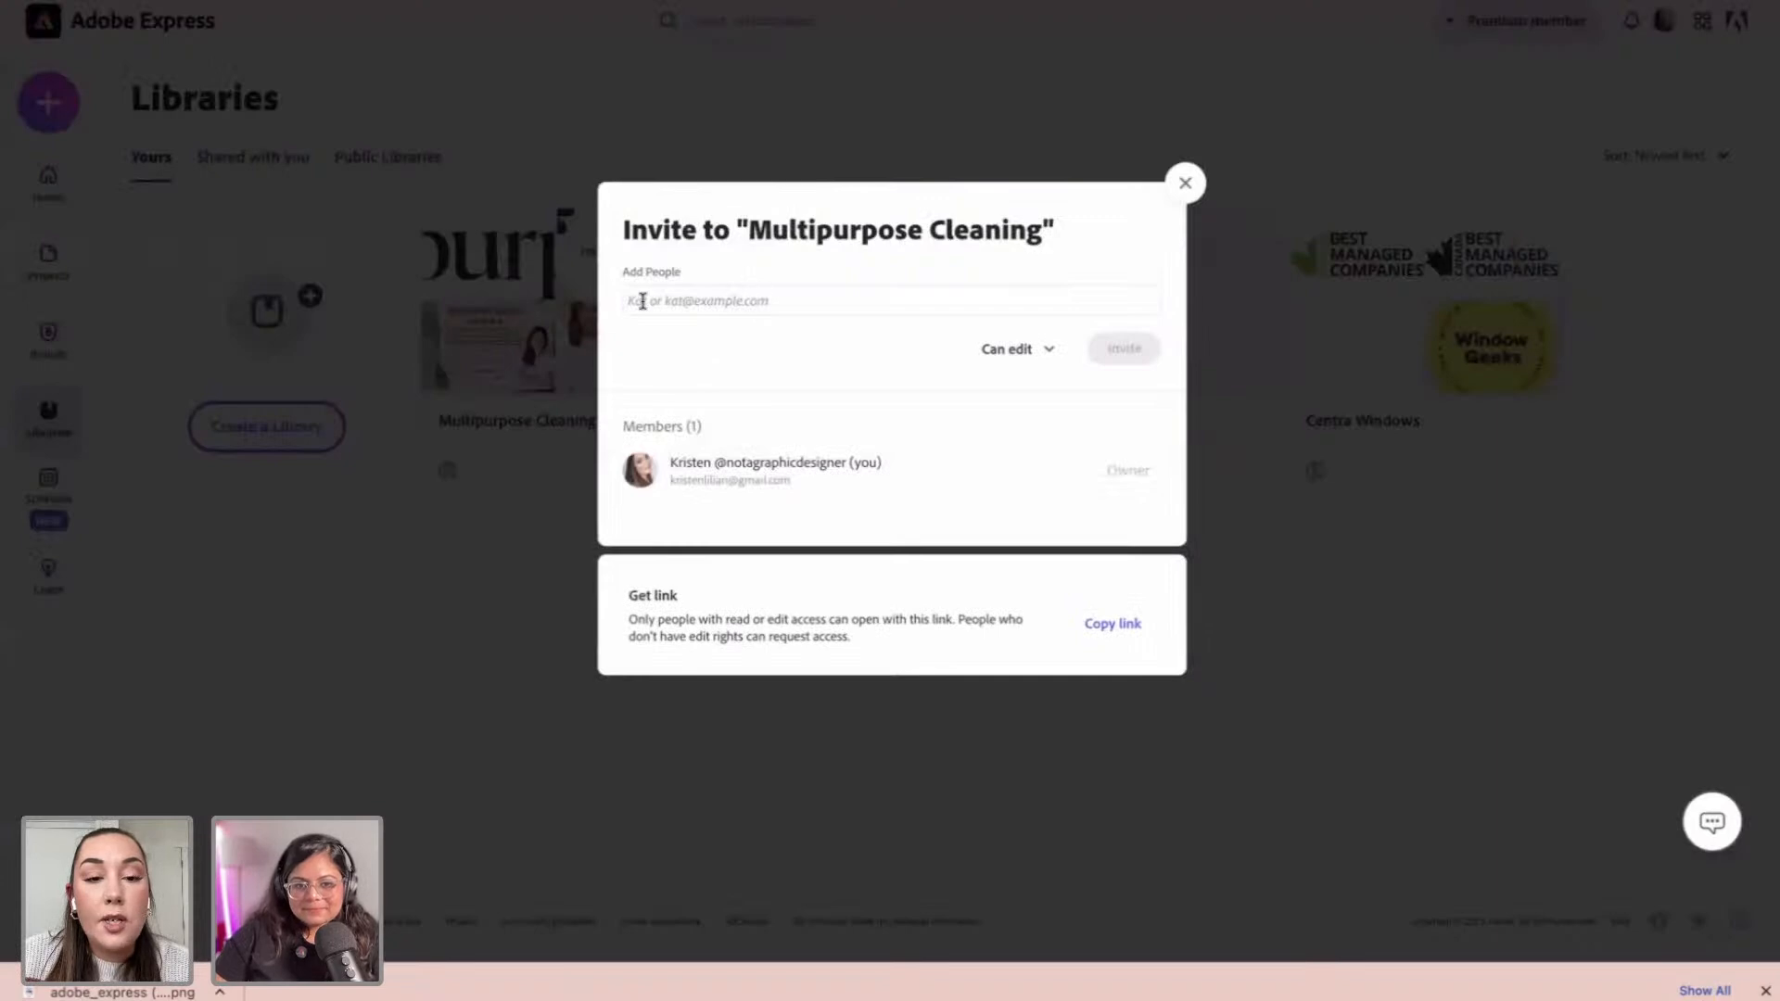
pyautogui.click(1052, 358)
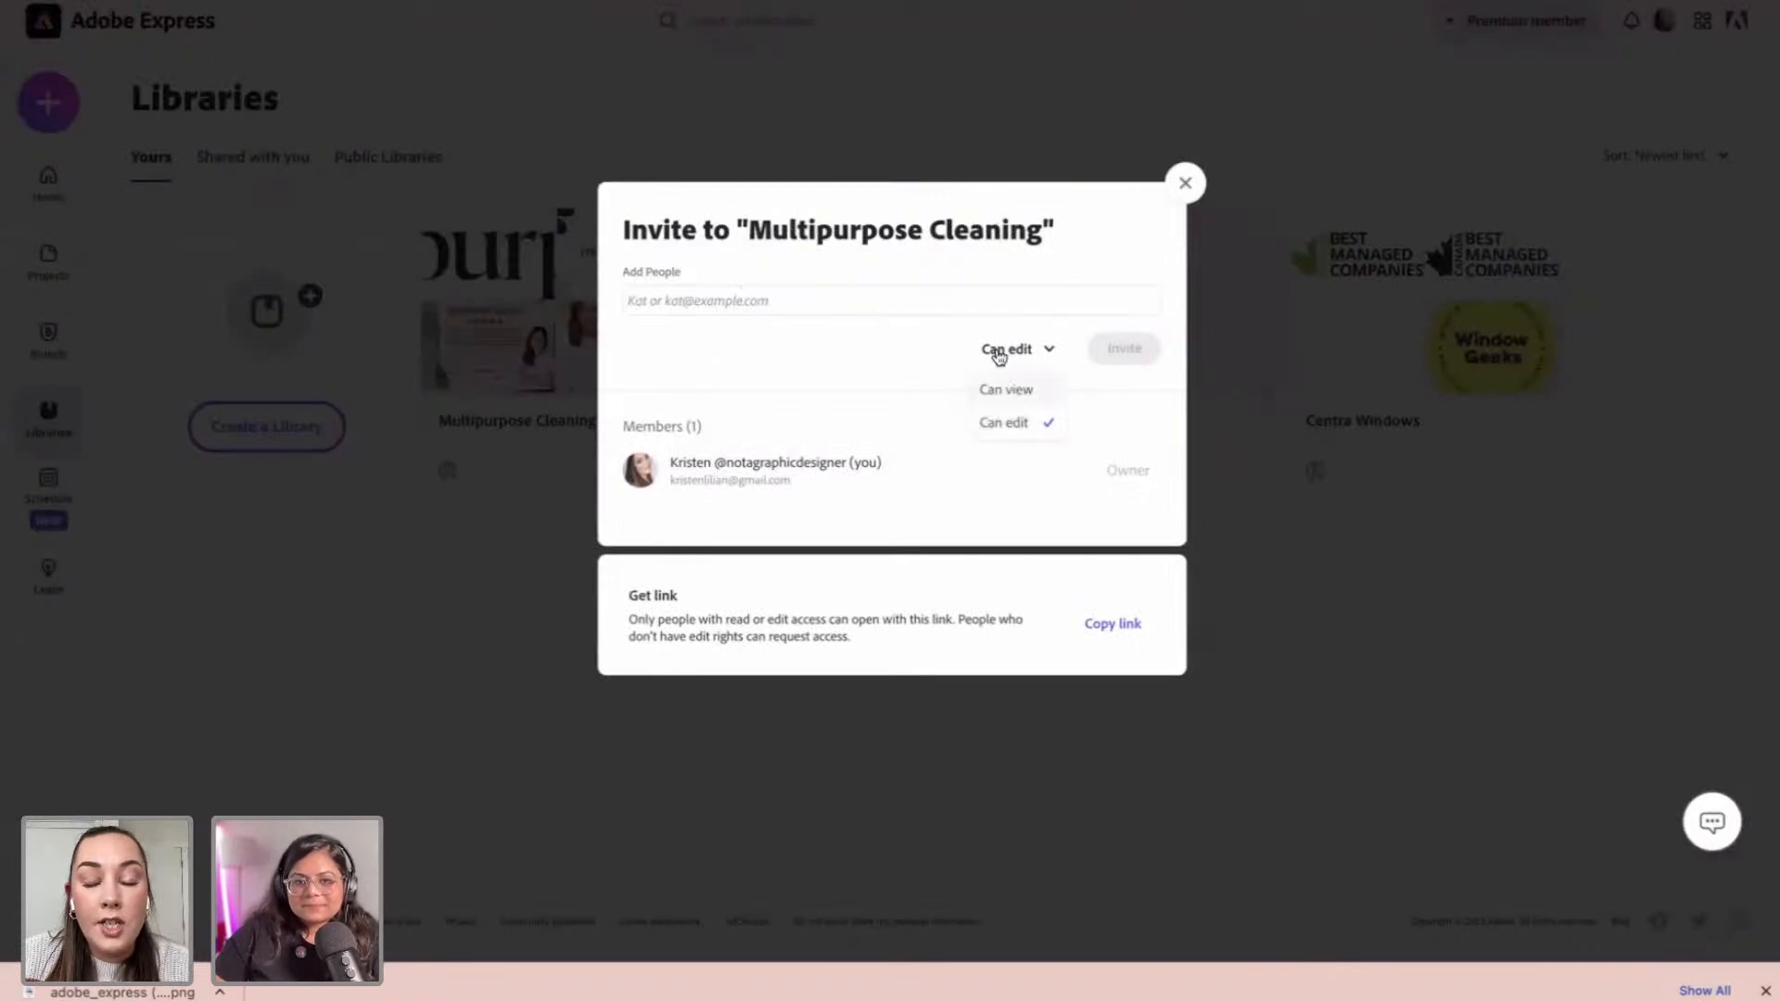
pyautogui.click(957, 349)
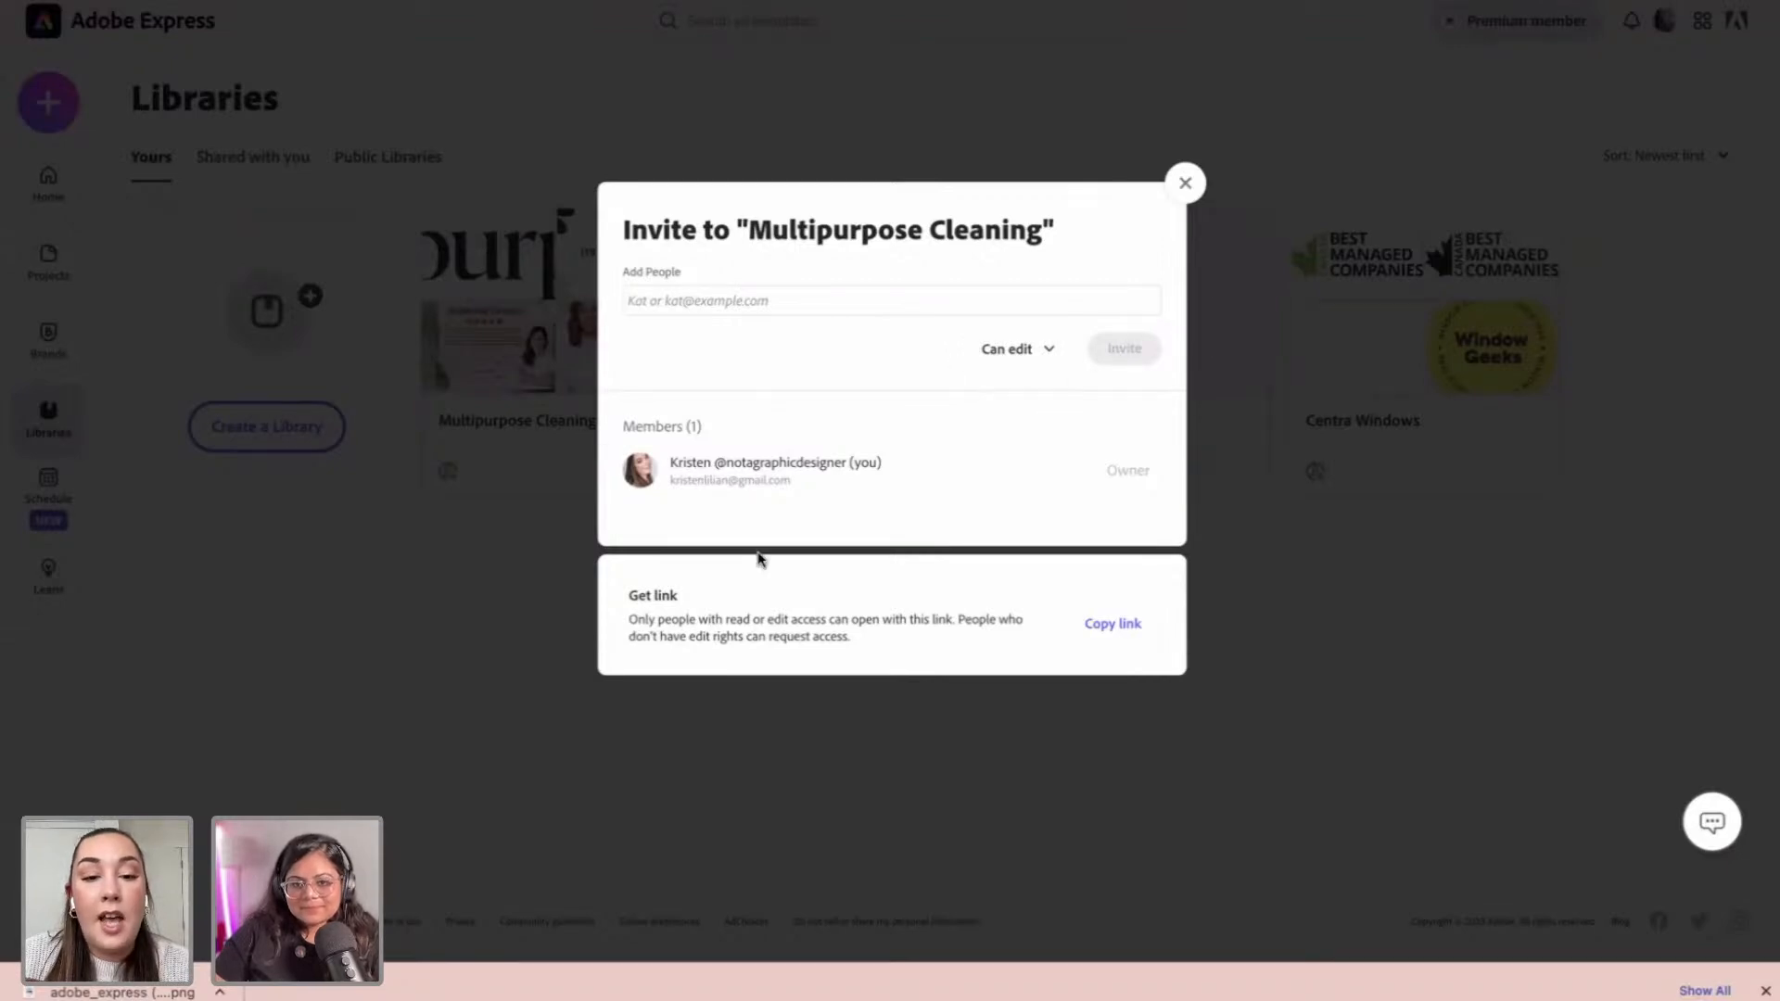
pyautogui.click(1186, 183)
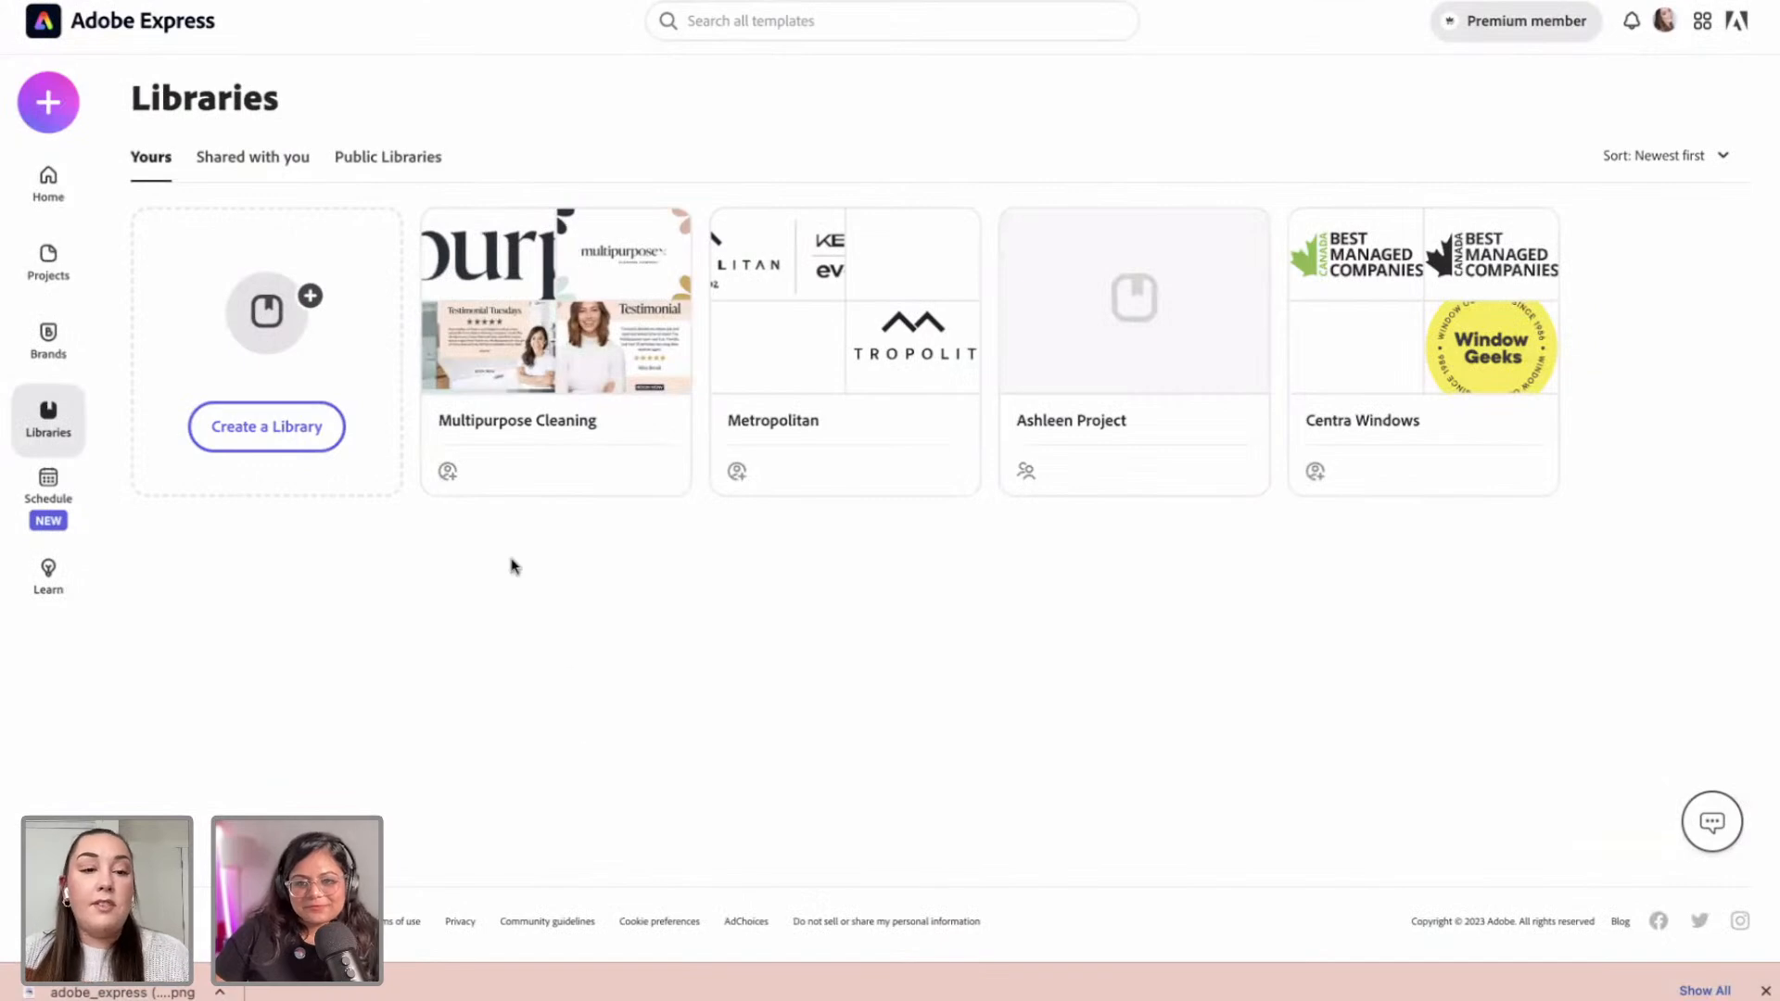
pyautogui.click(46, 127)
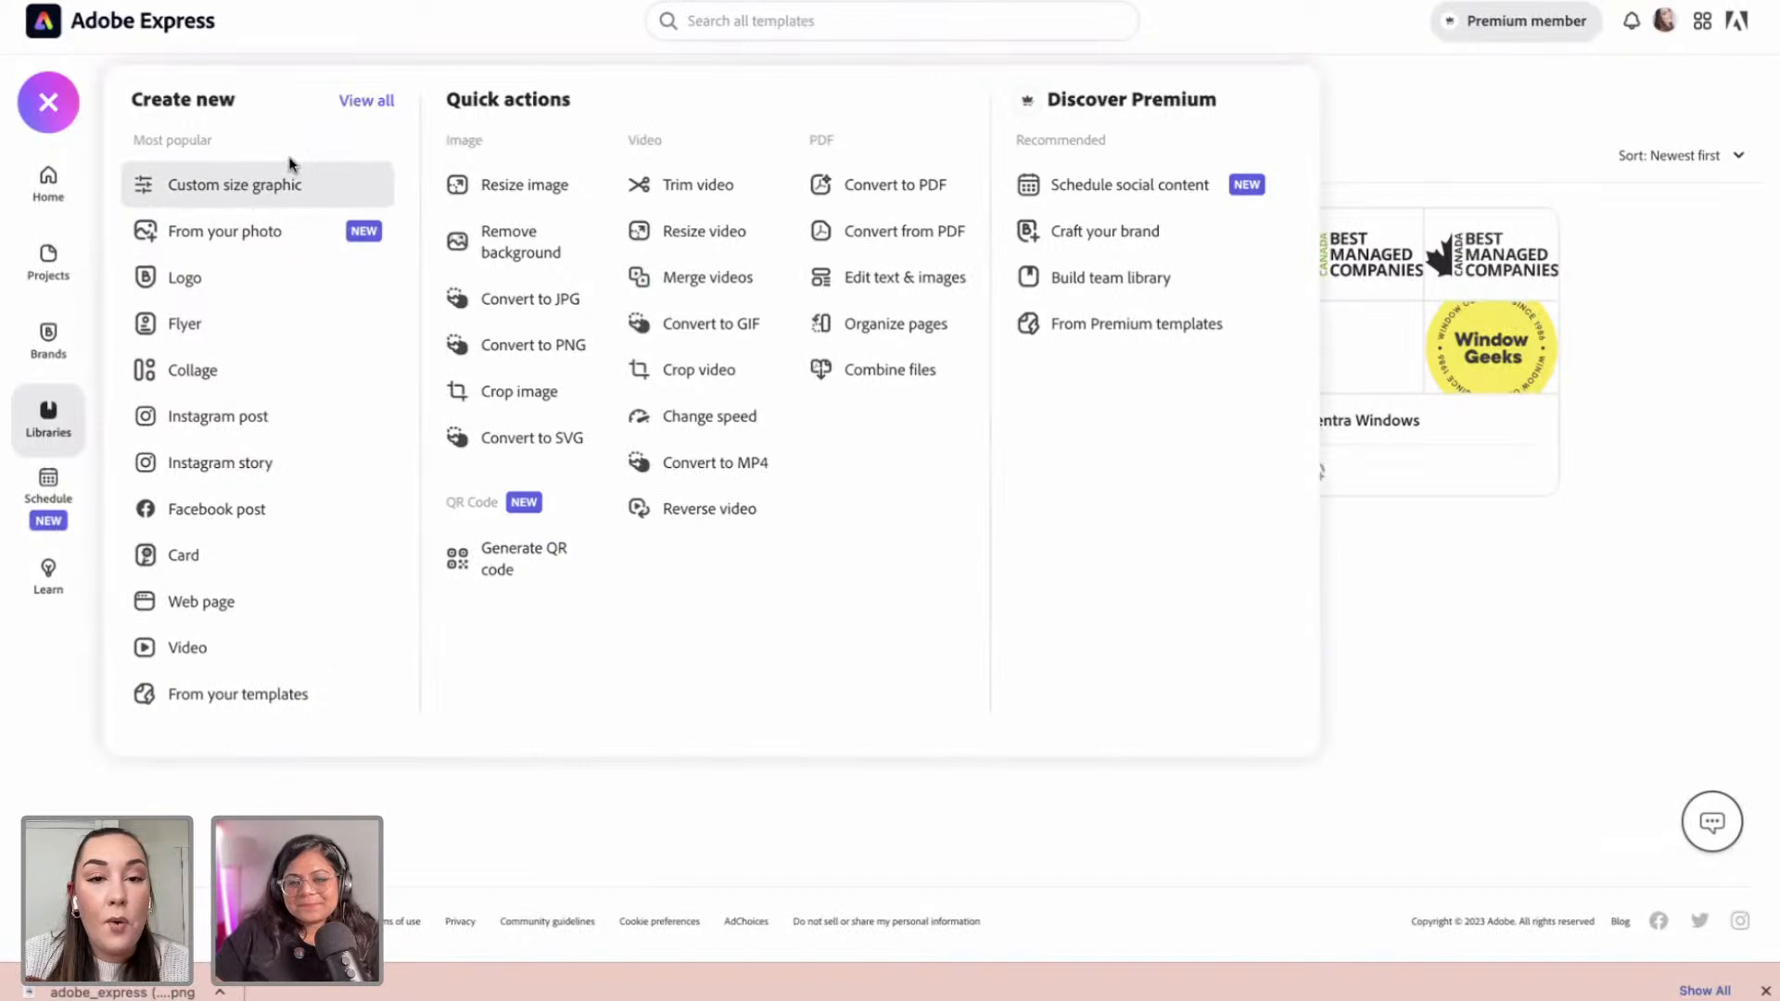
# Step: Create a new custom-size design with width 300 px and height 300 px
pyautogui.click(245, 205)
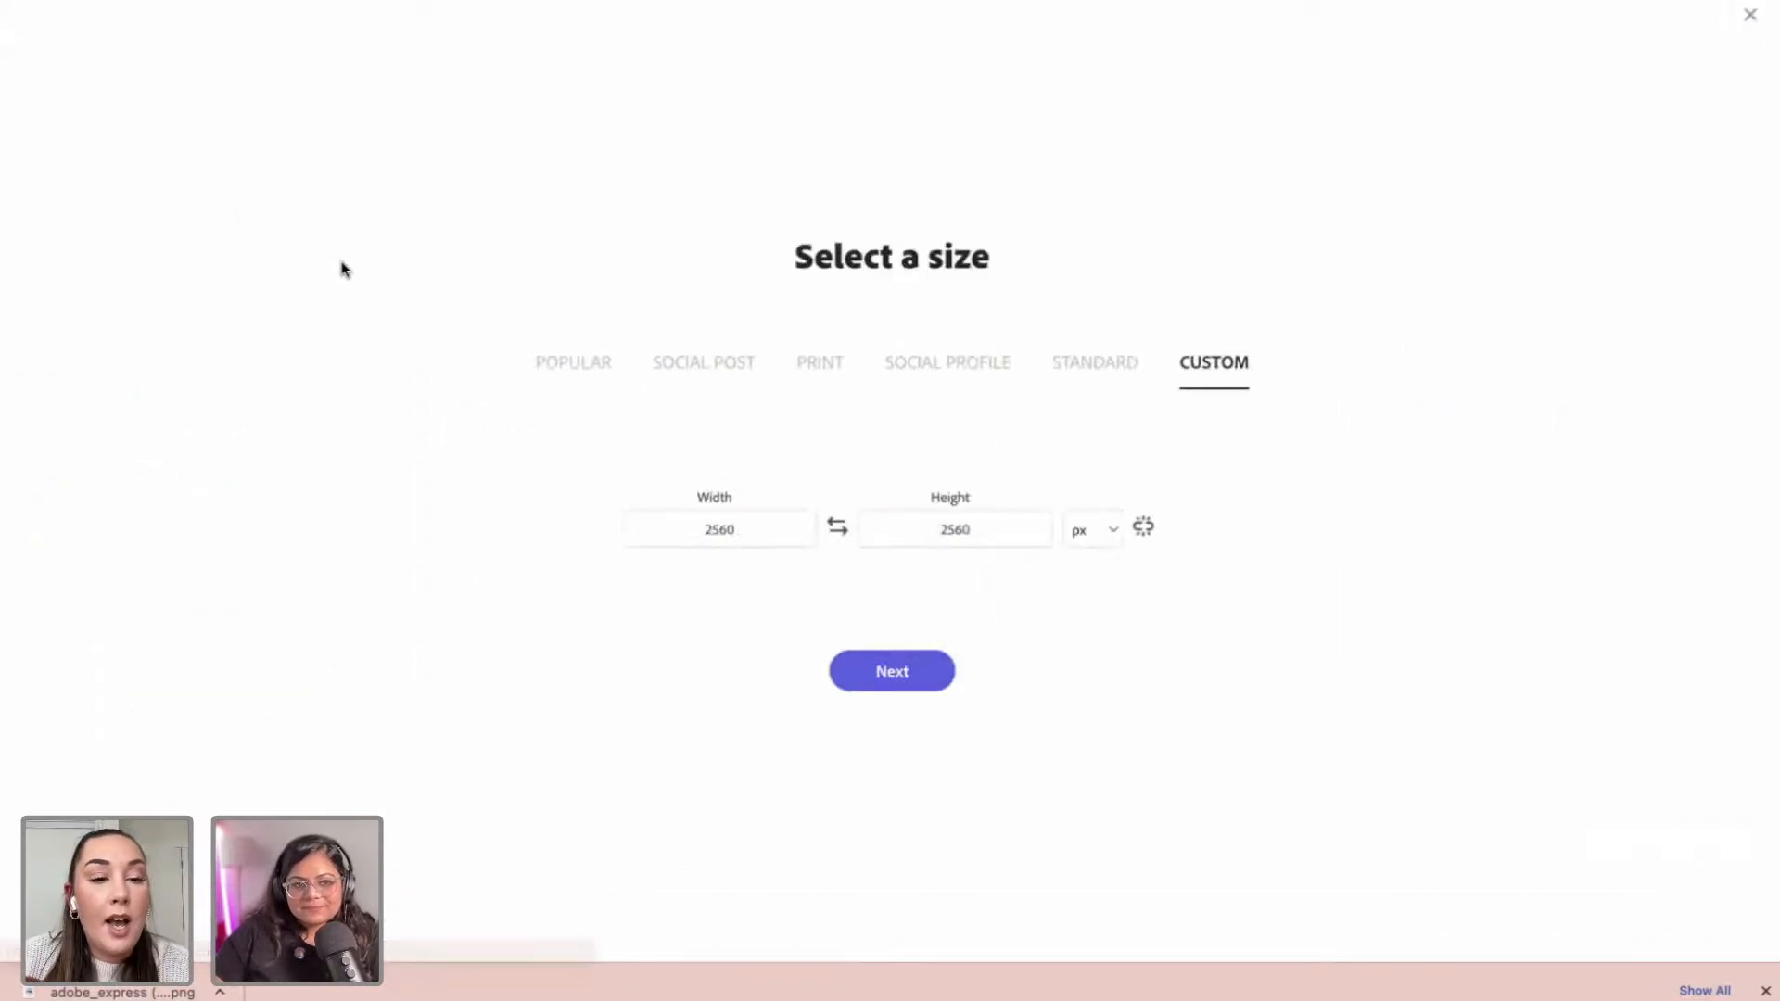
pyautogui.click(738, 526)
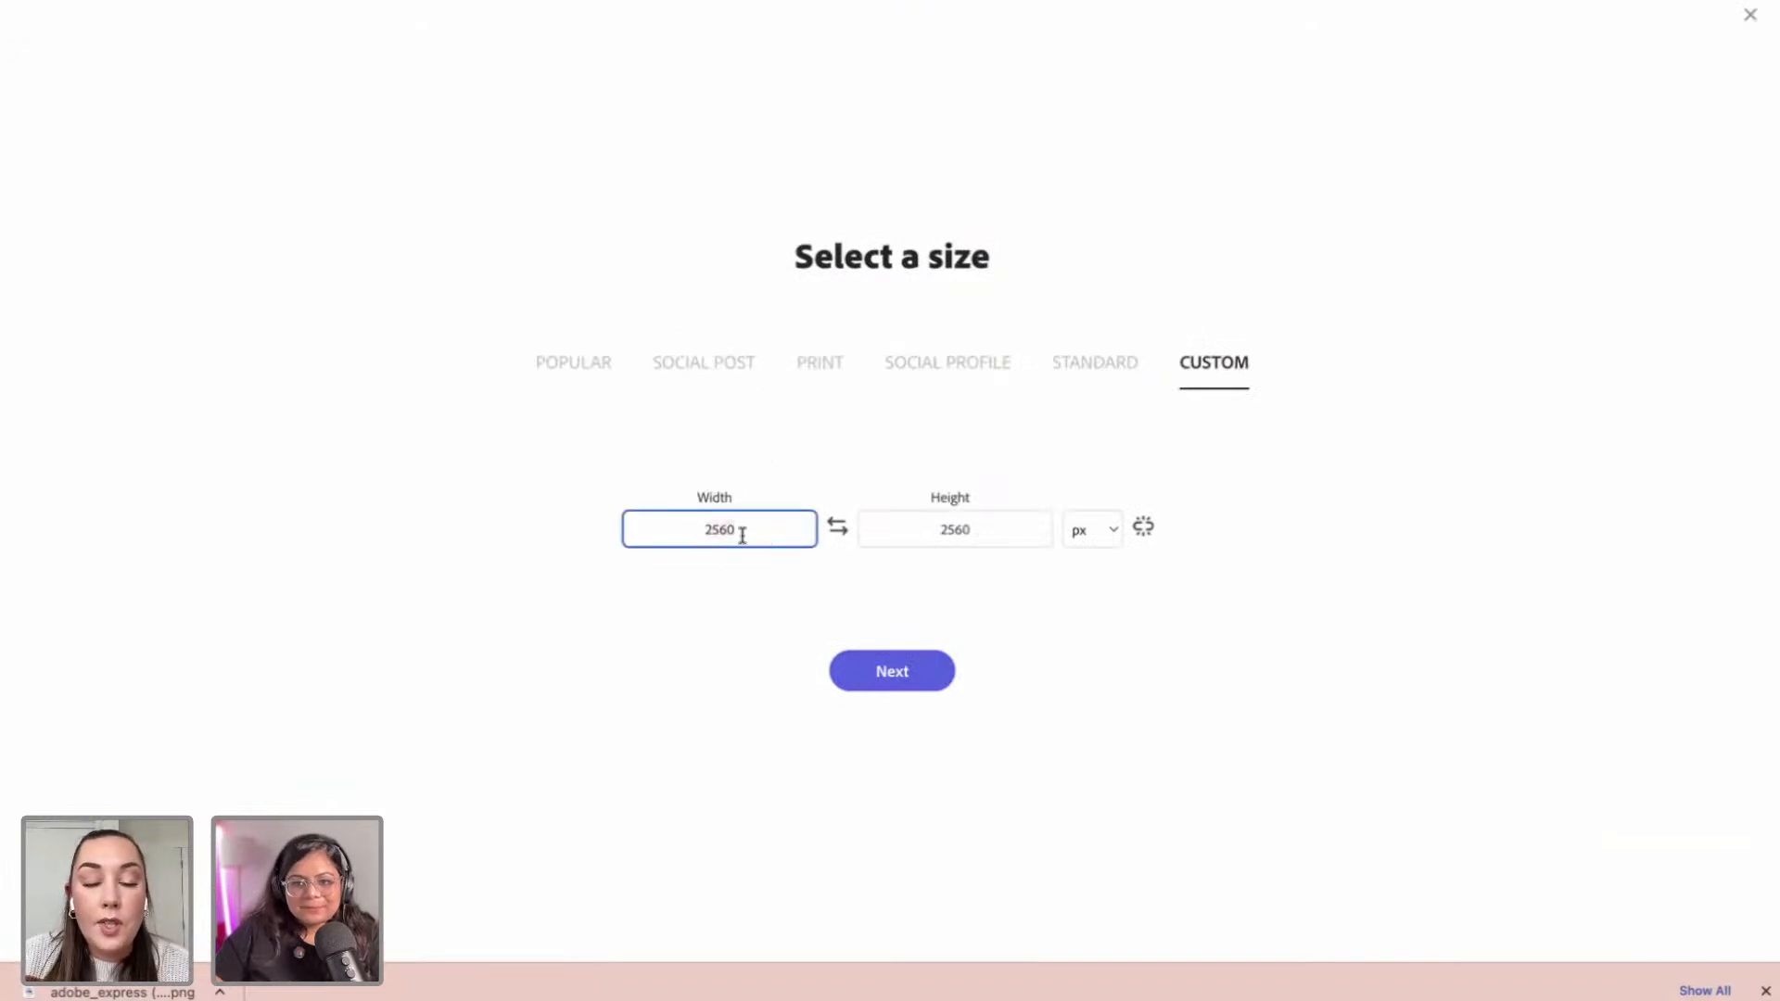
pyautogui.press('BackSpace')
pyautogui.press('BackSpace')
pyautogui.press('BackSpace')
pyautogui.press('BackSpace')
pyautogui.write('300')
pyautogui.click(928, 529)
pyautogui.press('BackSpace')
pyautogui.press('BackSpace')
pyautogui.press('BackSpace')
pyautogui.press('BackSpace')
pyautogui.write('300')
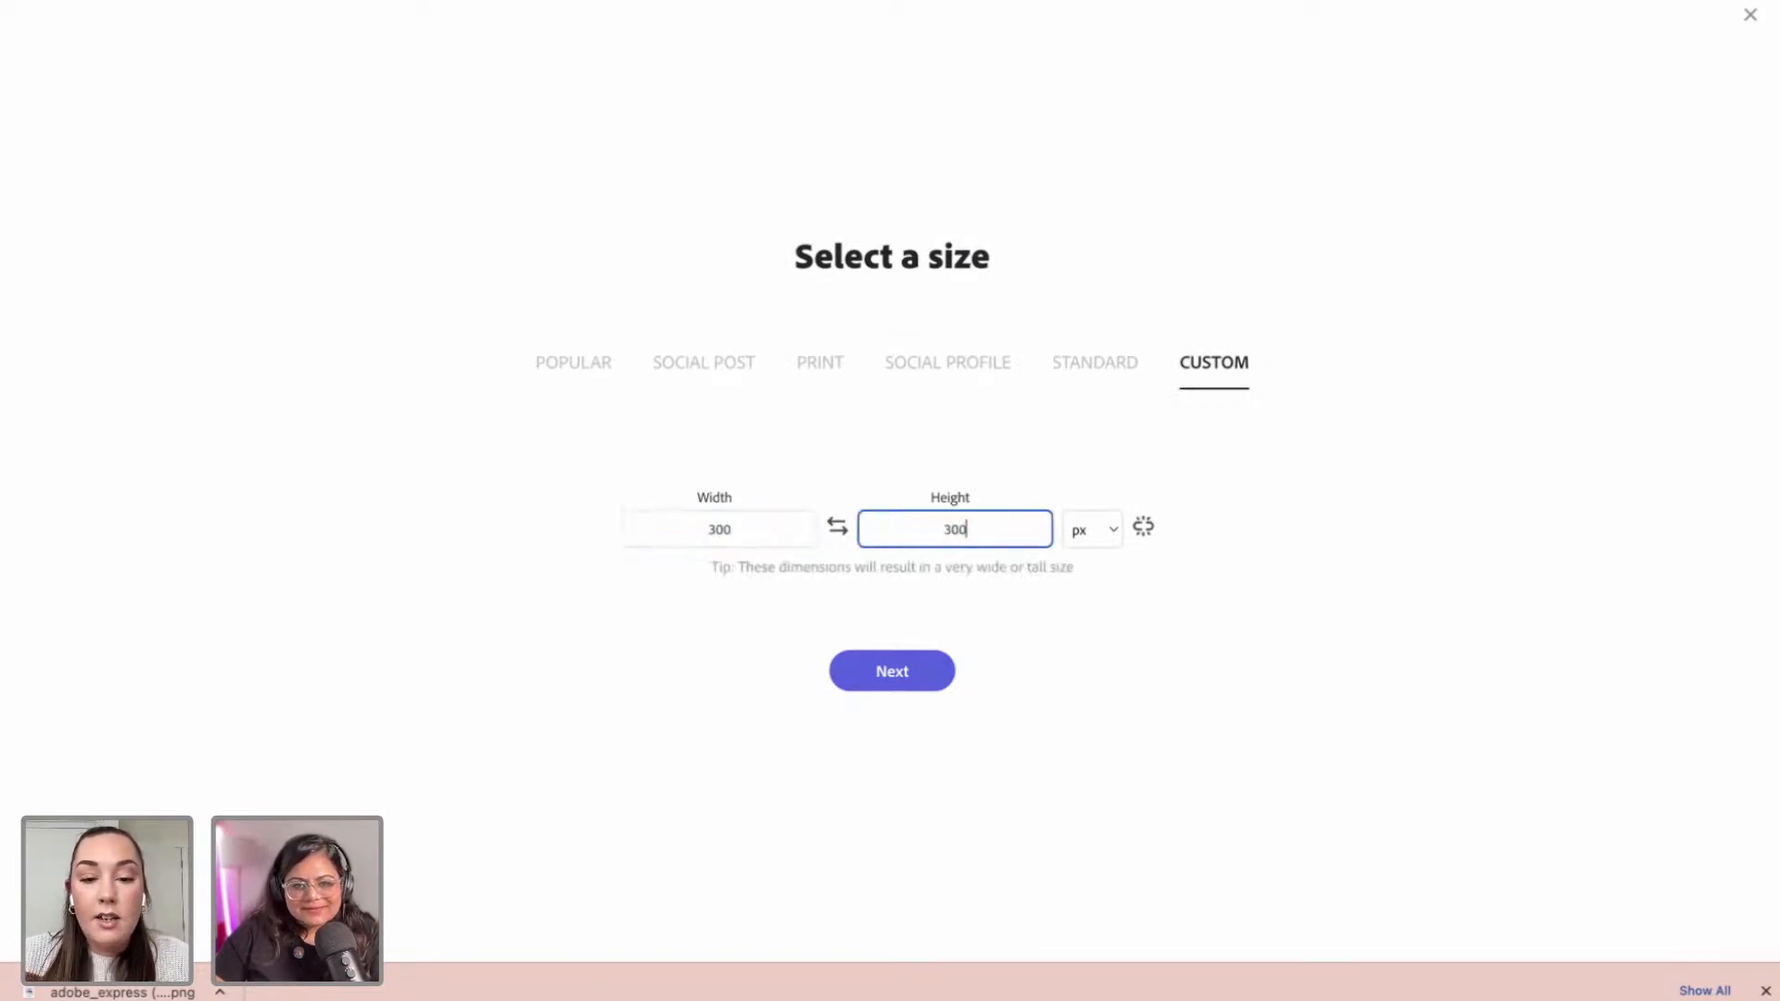
pyautogui.click(1130, 674)
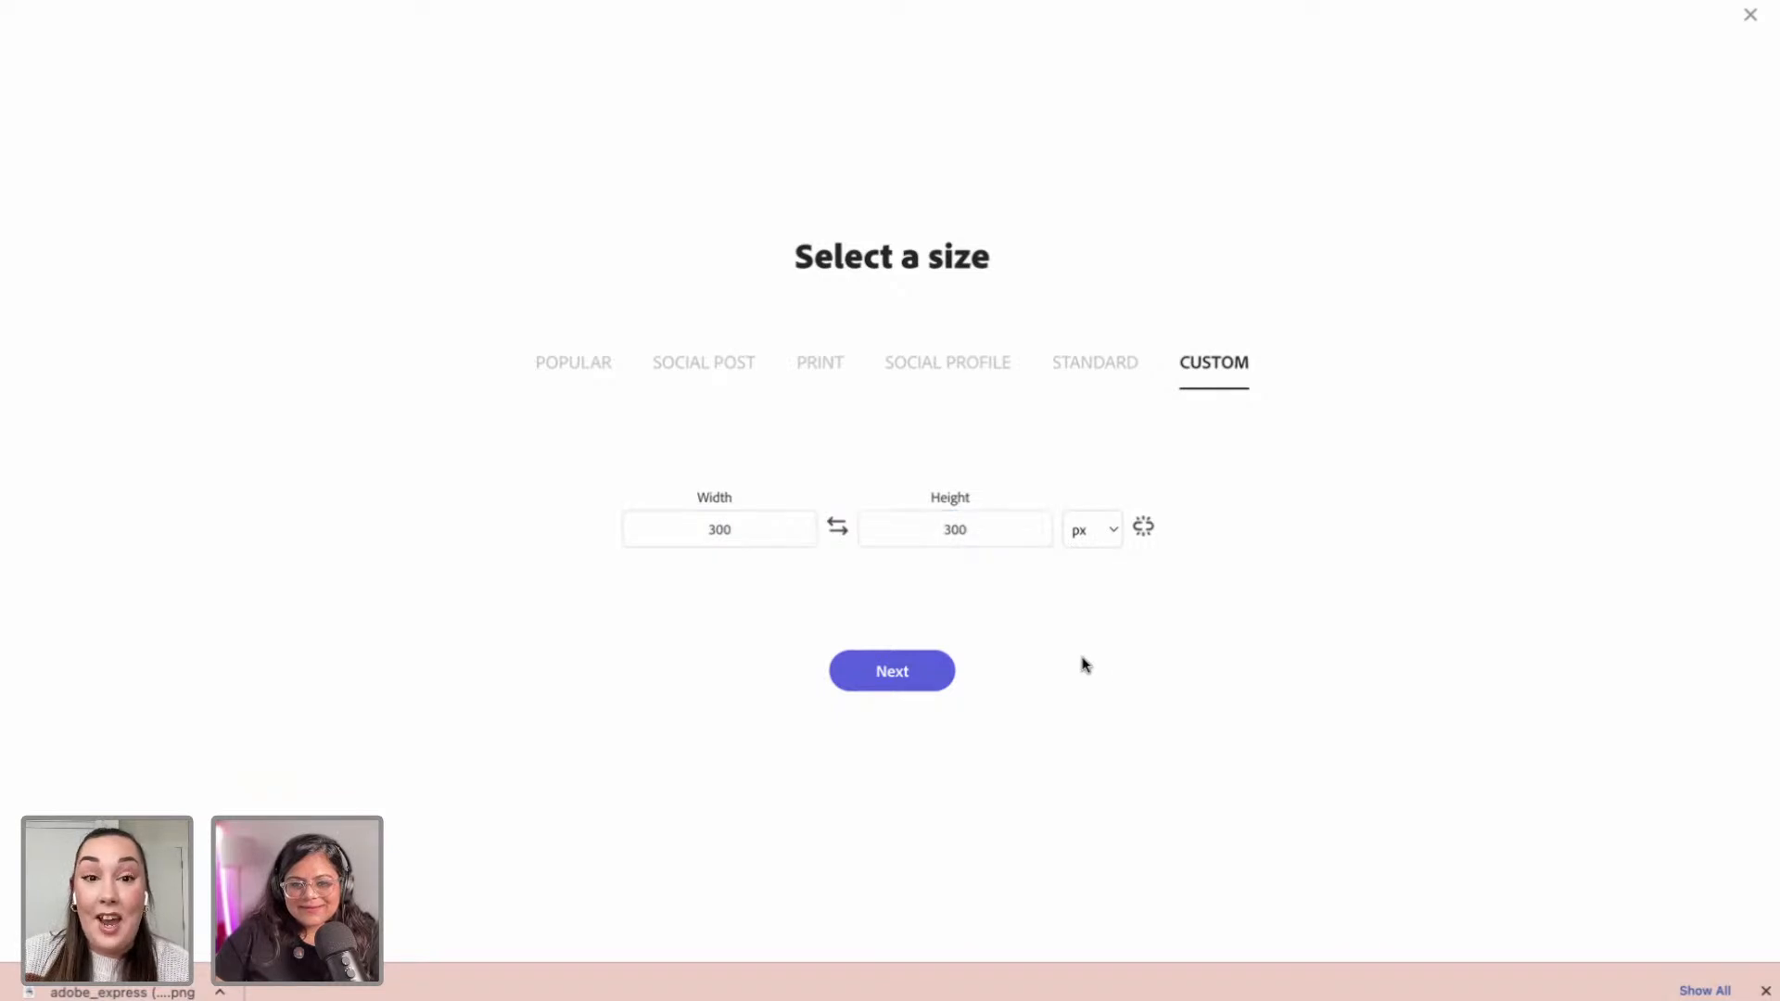
pyautogui.click(914, 673)
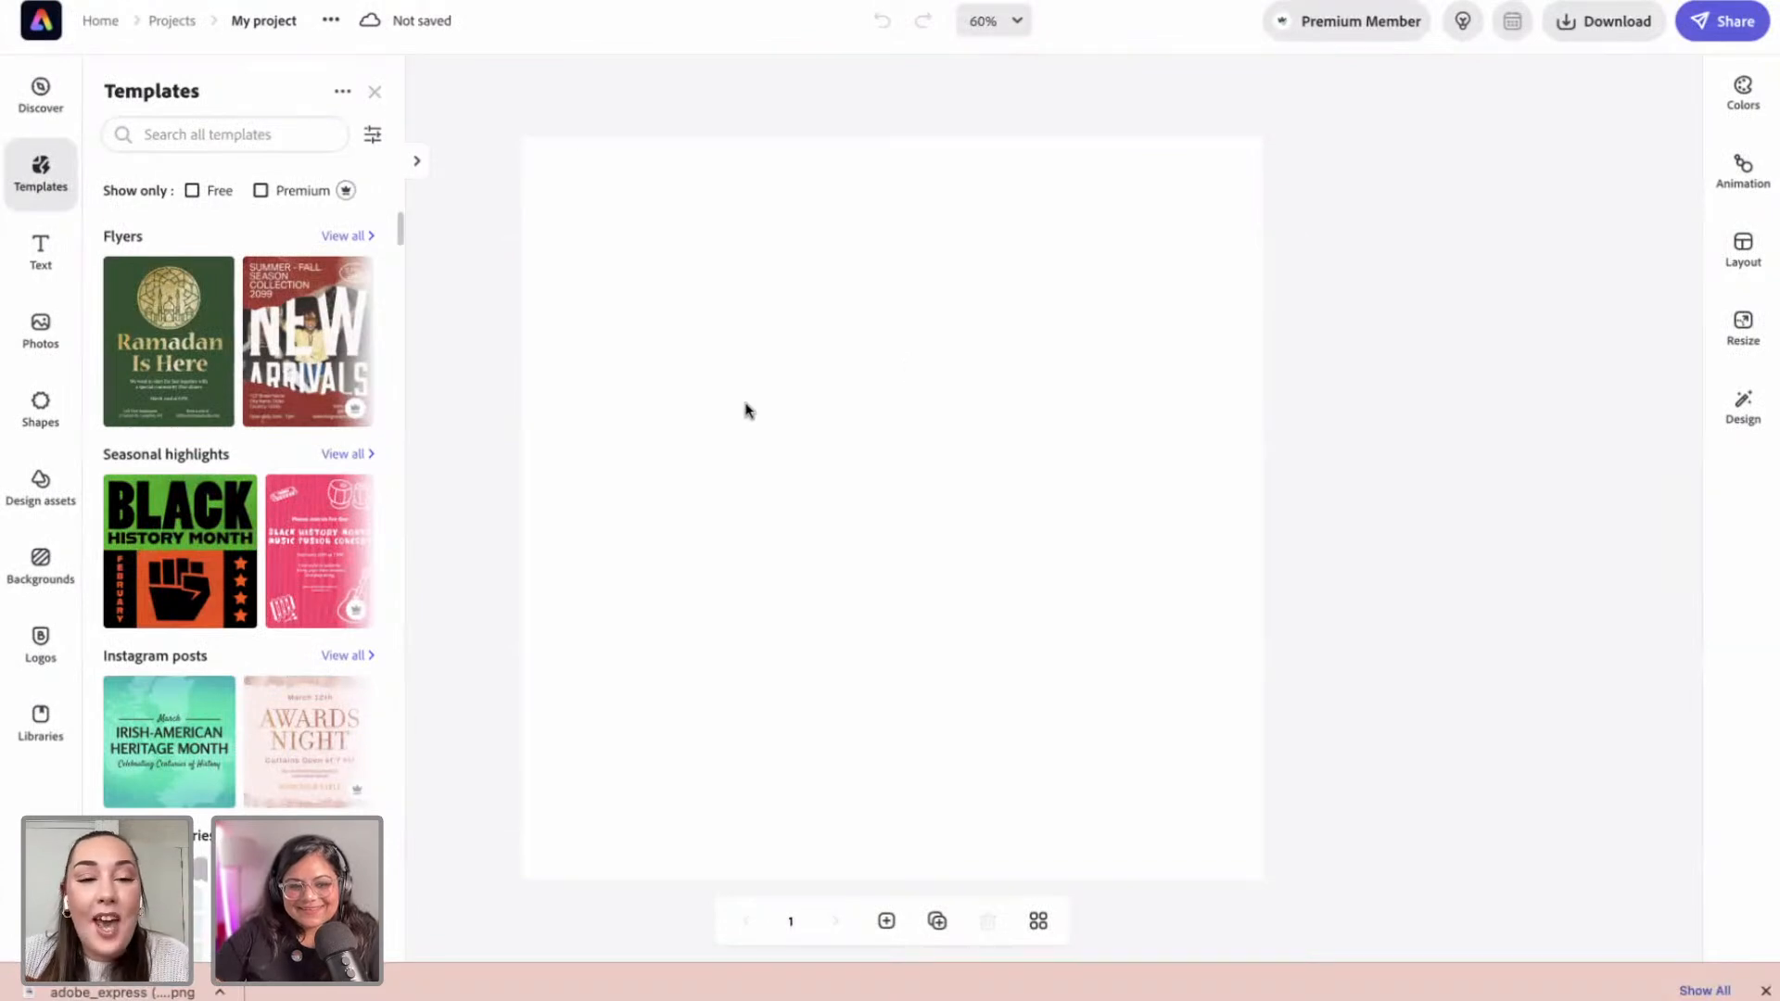
# Step: Set the page background to the first pale mint swatch and bring up the Photos panel
pyautogui.click(1164, 468)
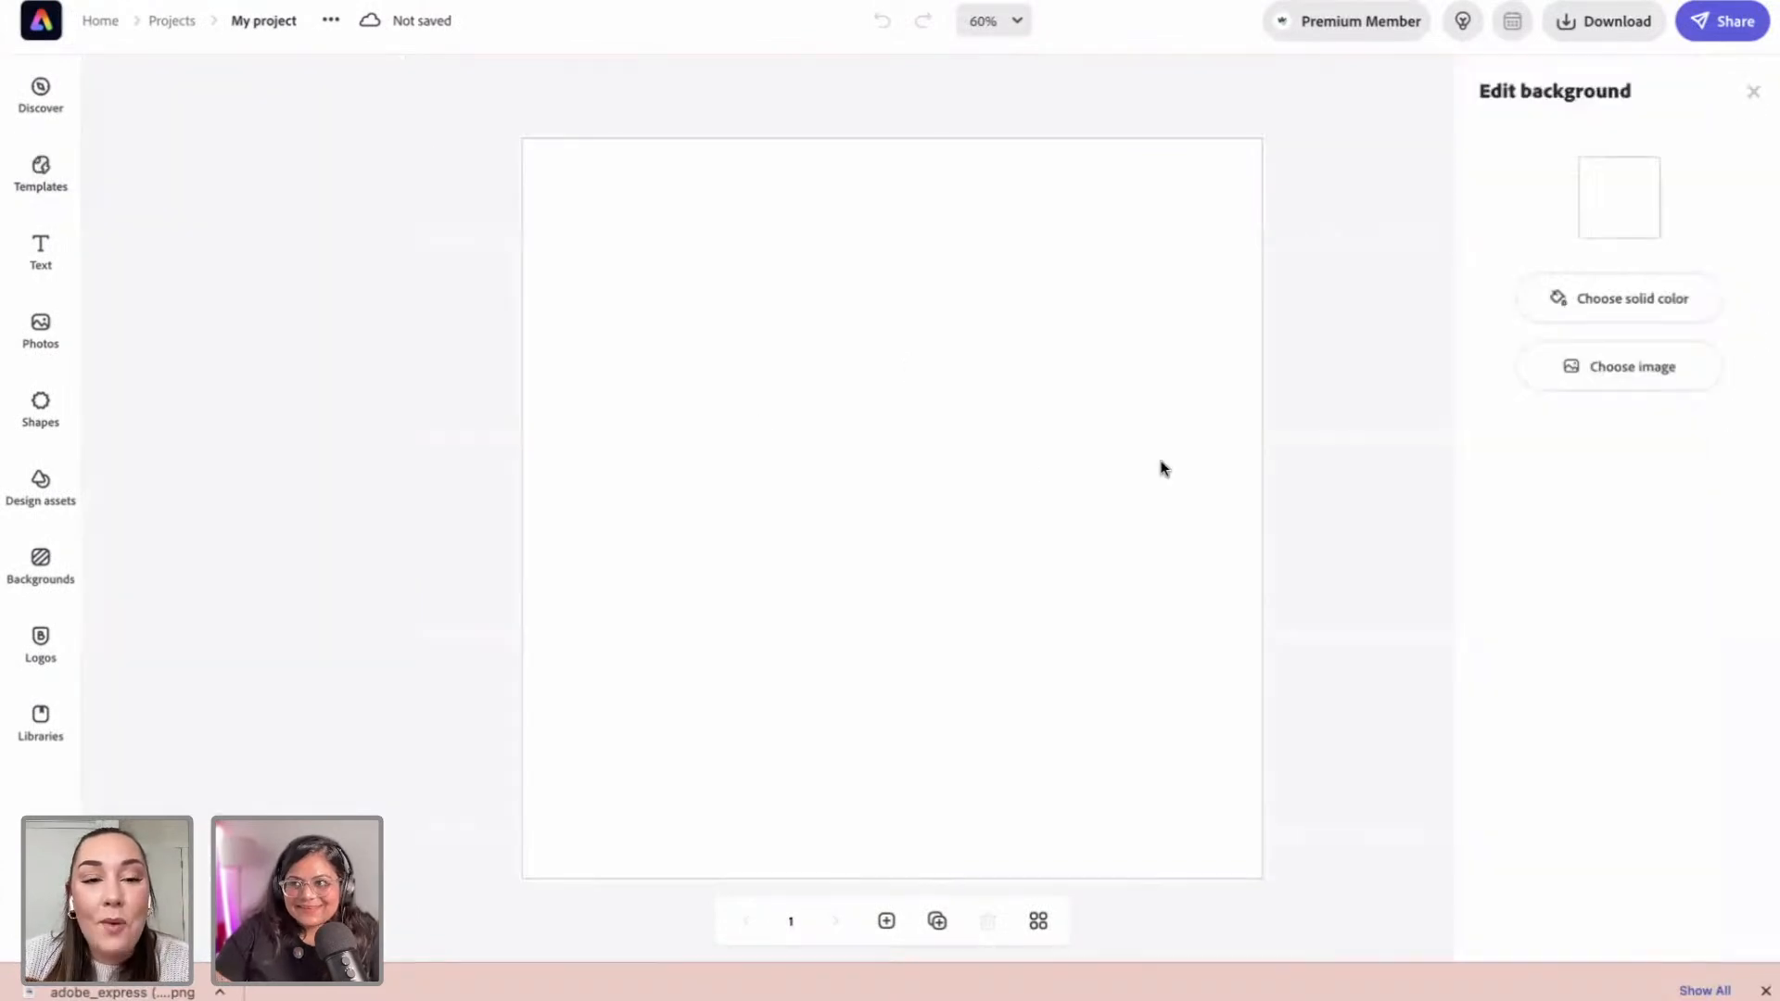
pyautogui.click(1598, 206)
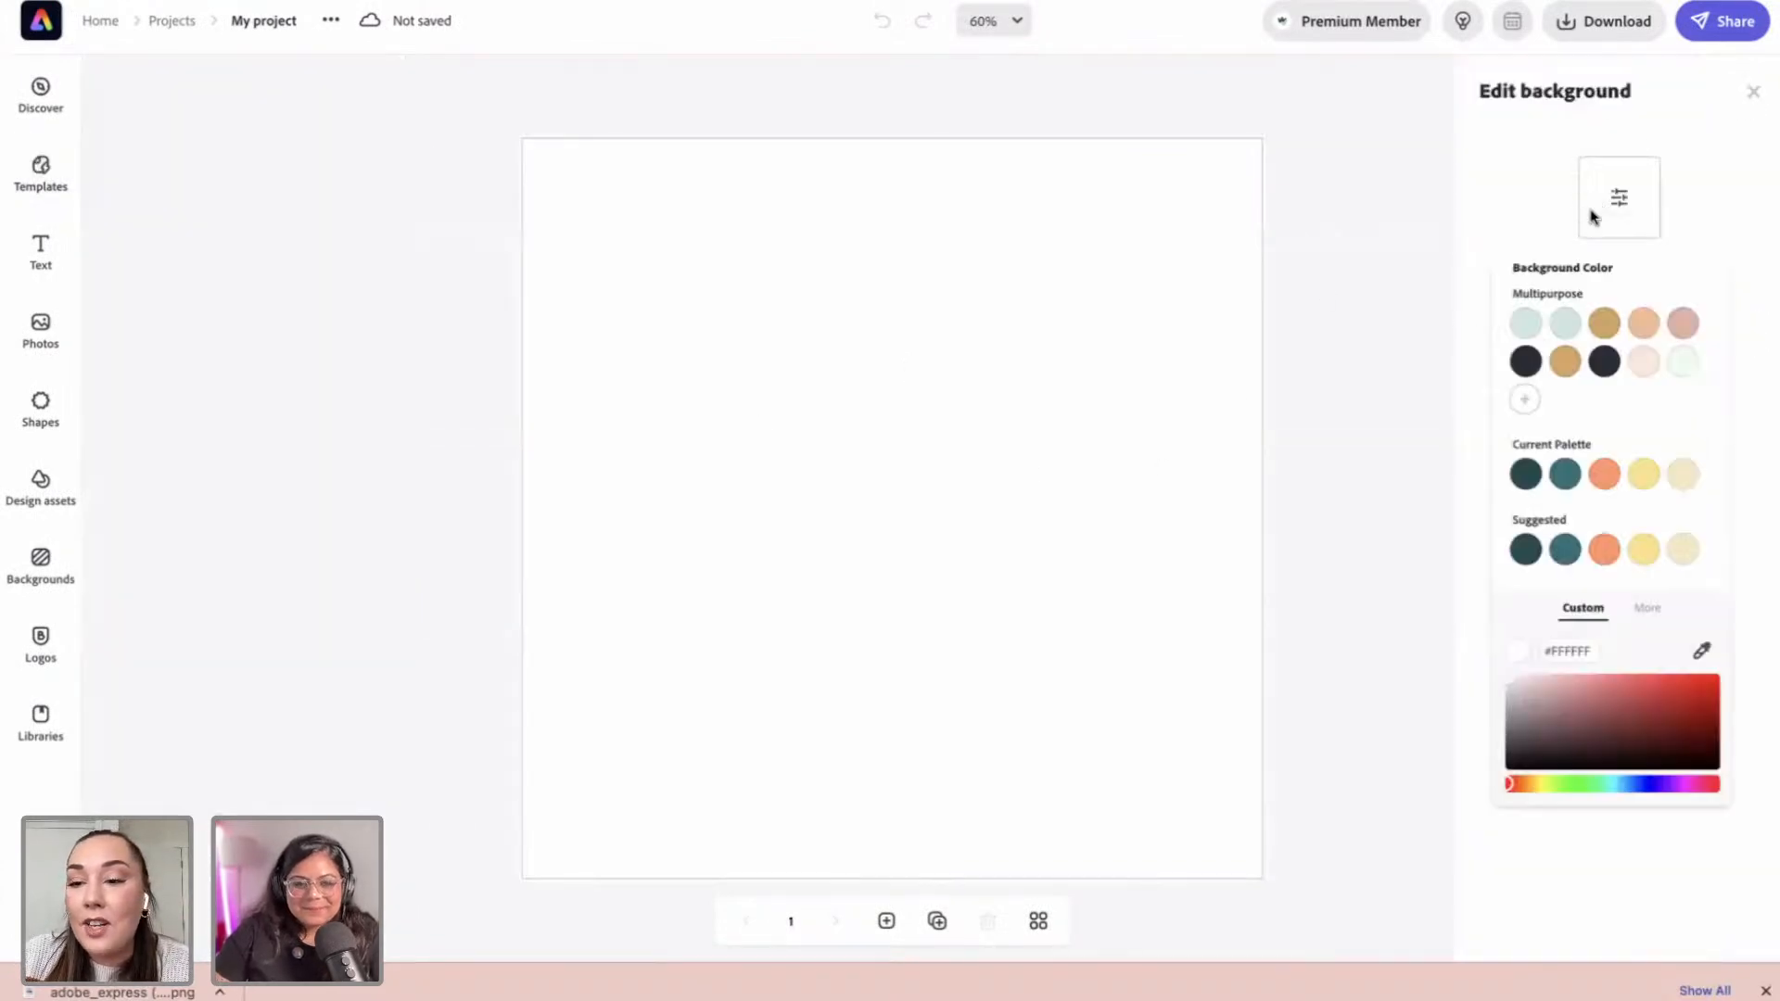
pyautogui.click(1527, 329)
pyautogui.click(1342, 320)
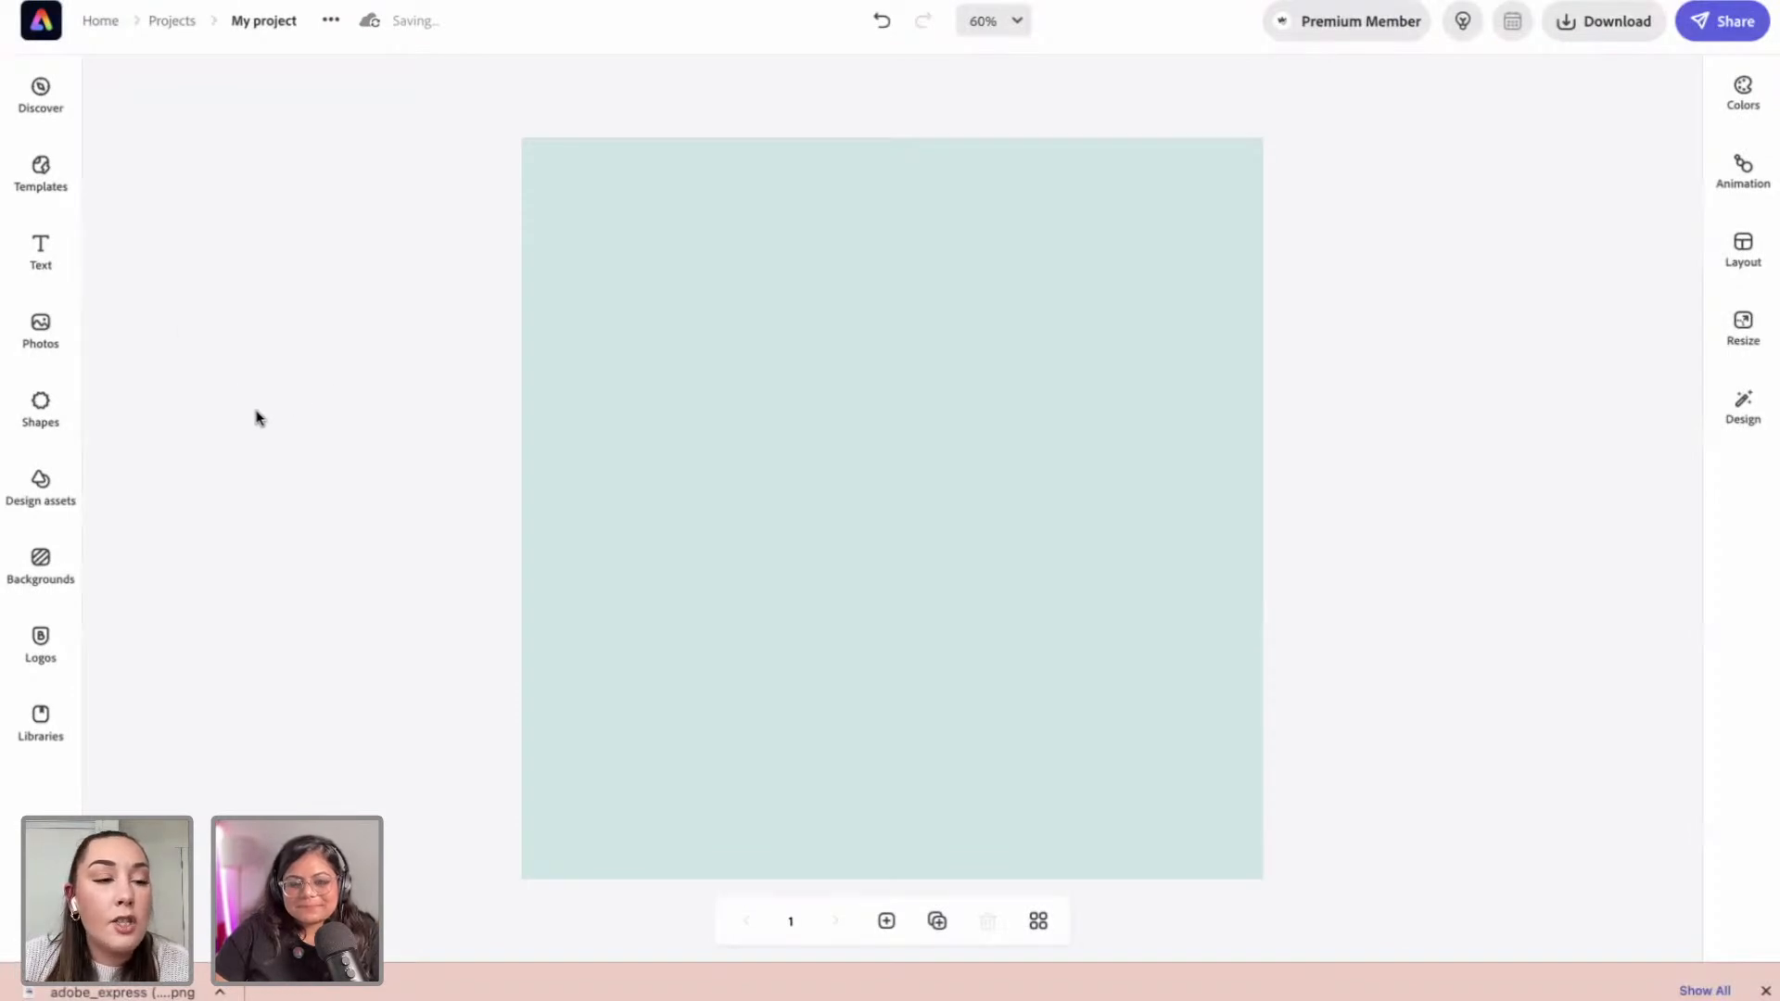
pyautogui.click(57, 352)
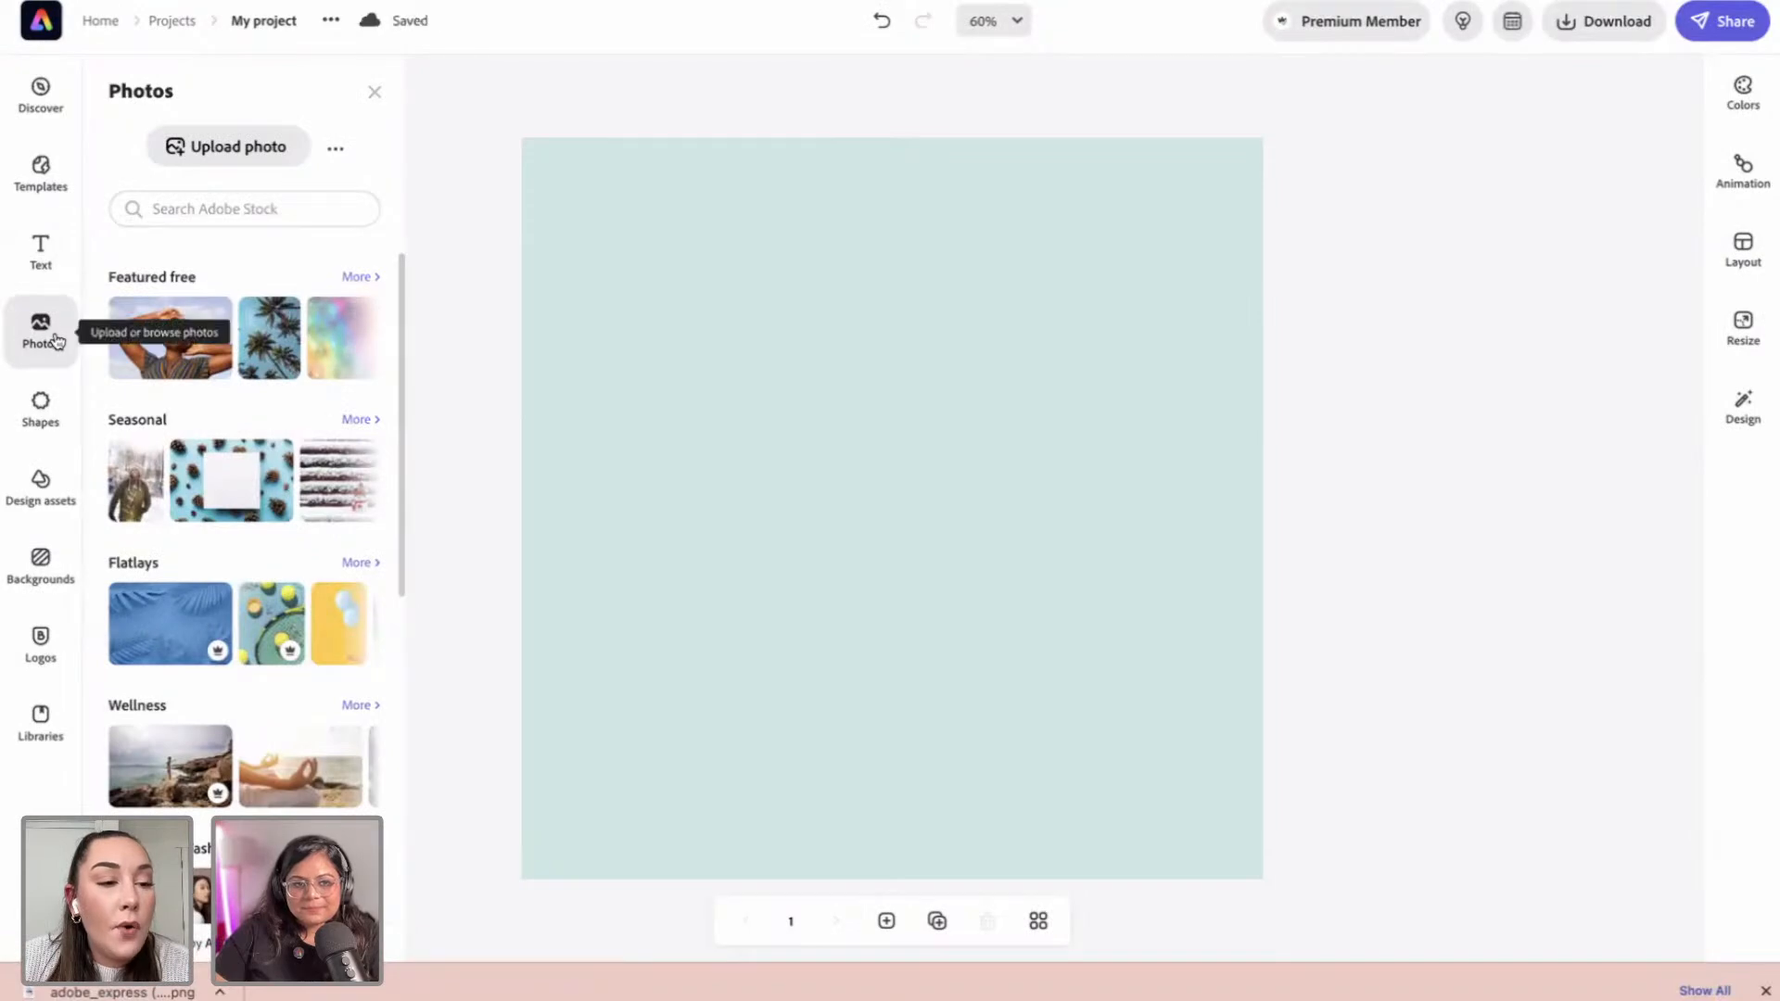
# Step: Search Adobe Stock for 'spray bottle' and add the blue-gloved hand photo to the page
pyautogui.click(195, 210)
pyautogui.write('s')
pyautogui.press('BackSpace')
pyautogui.write('spray bottle')
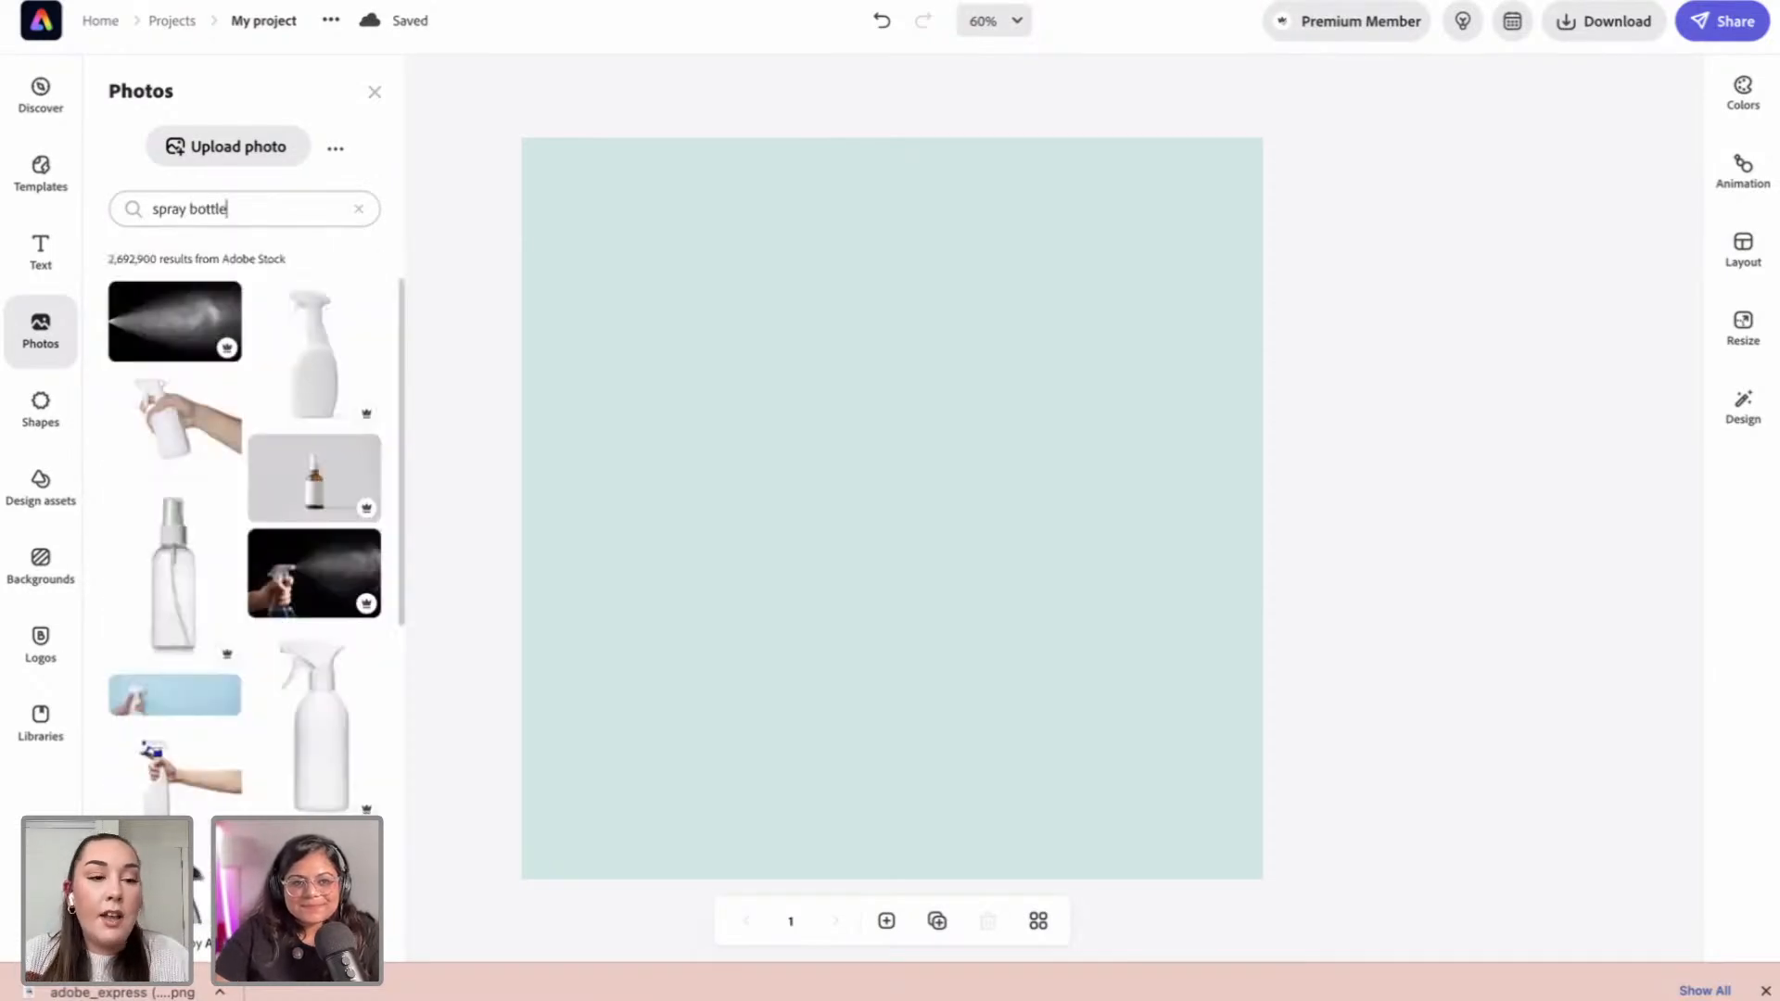
pyautogui.scroll(-5, 318, 464)
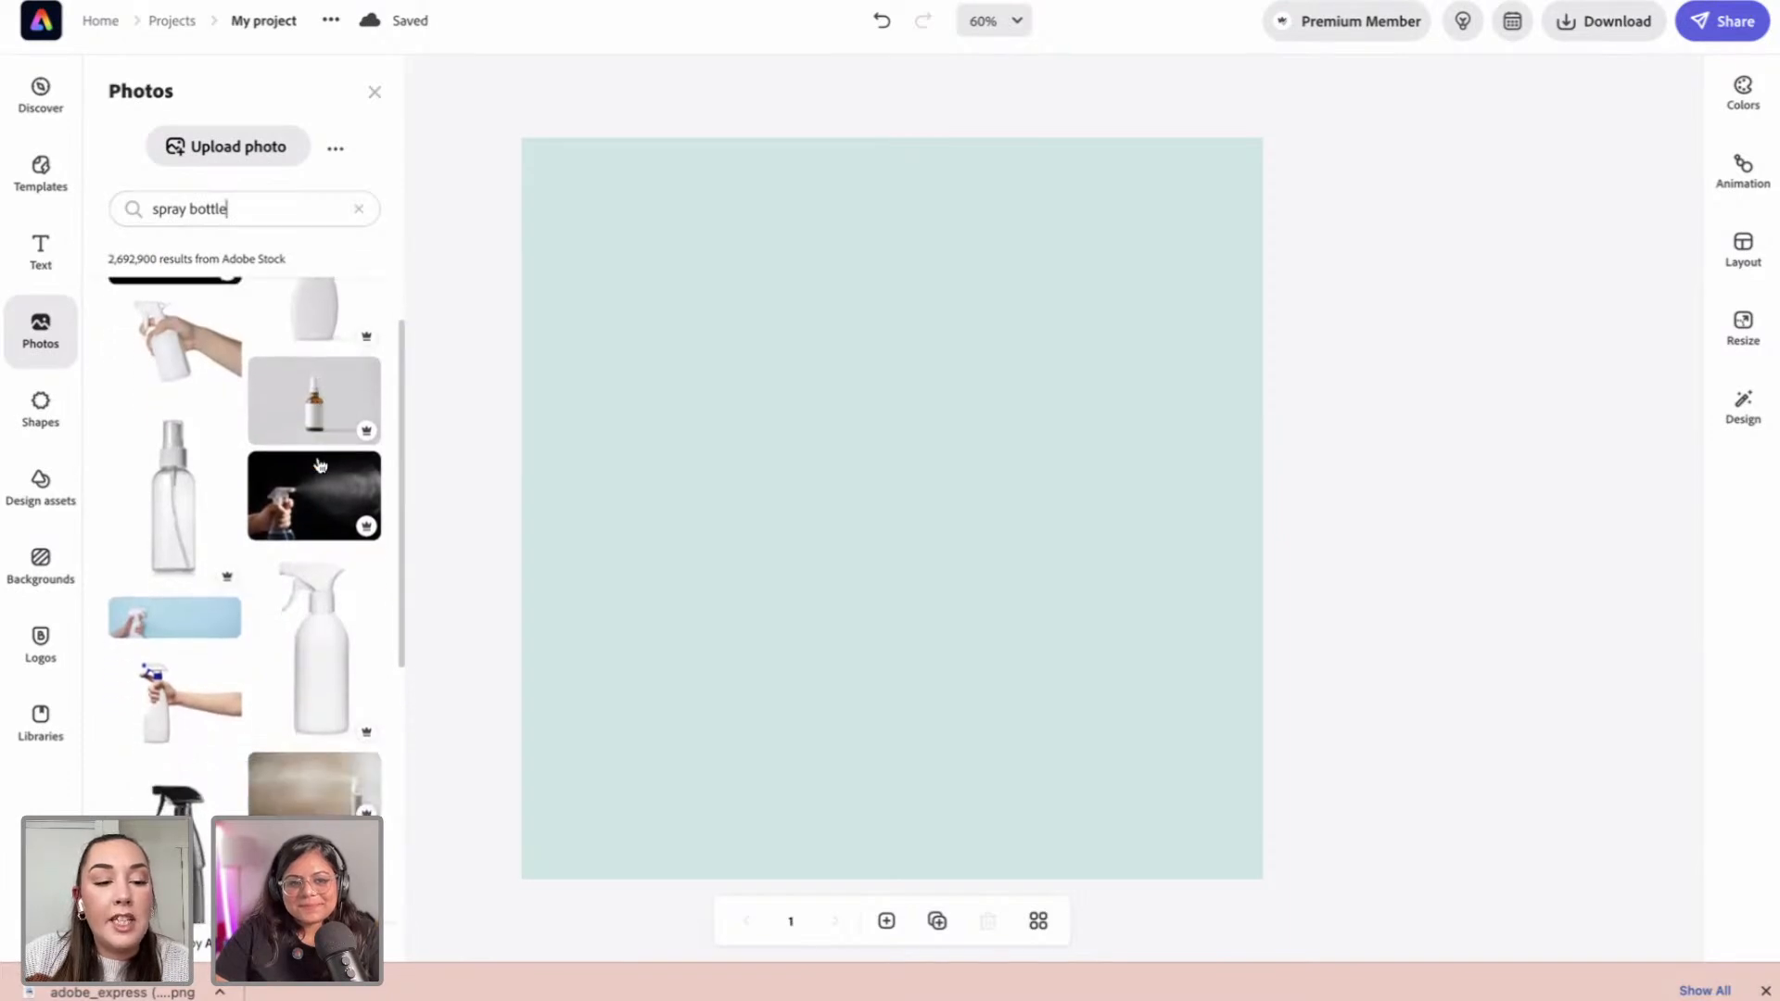
pyautogui.scroll(-2, 318, 465)
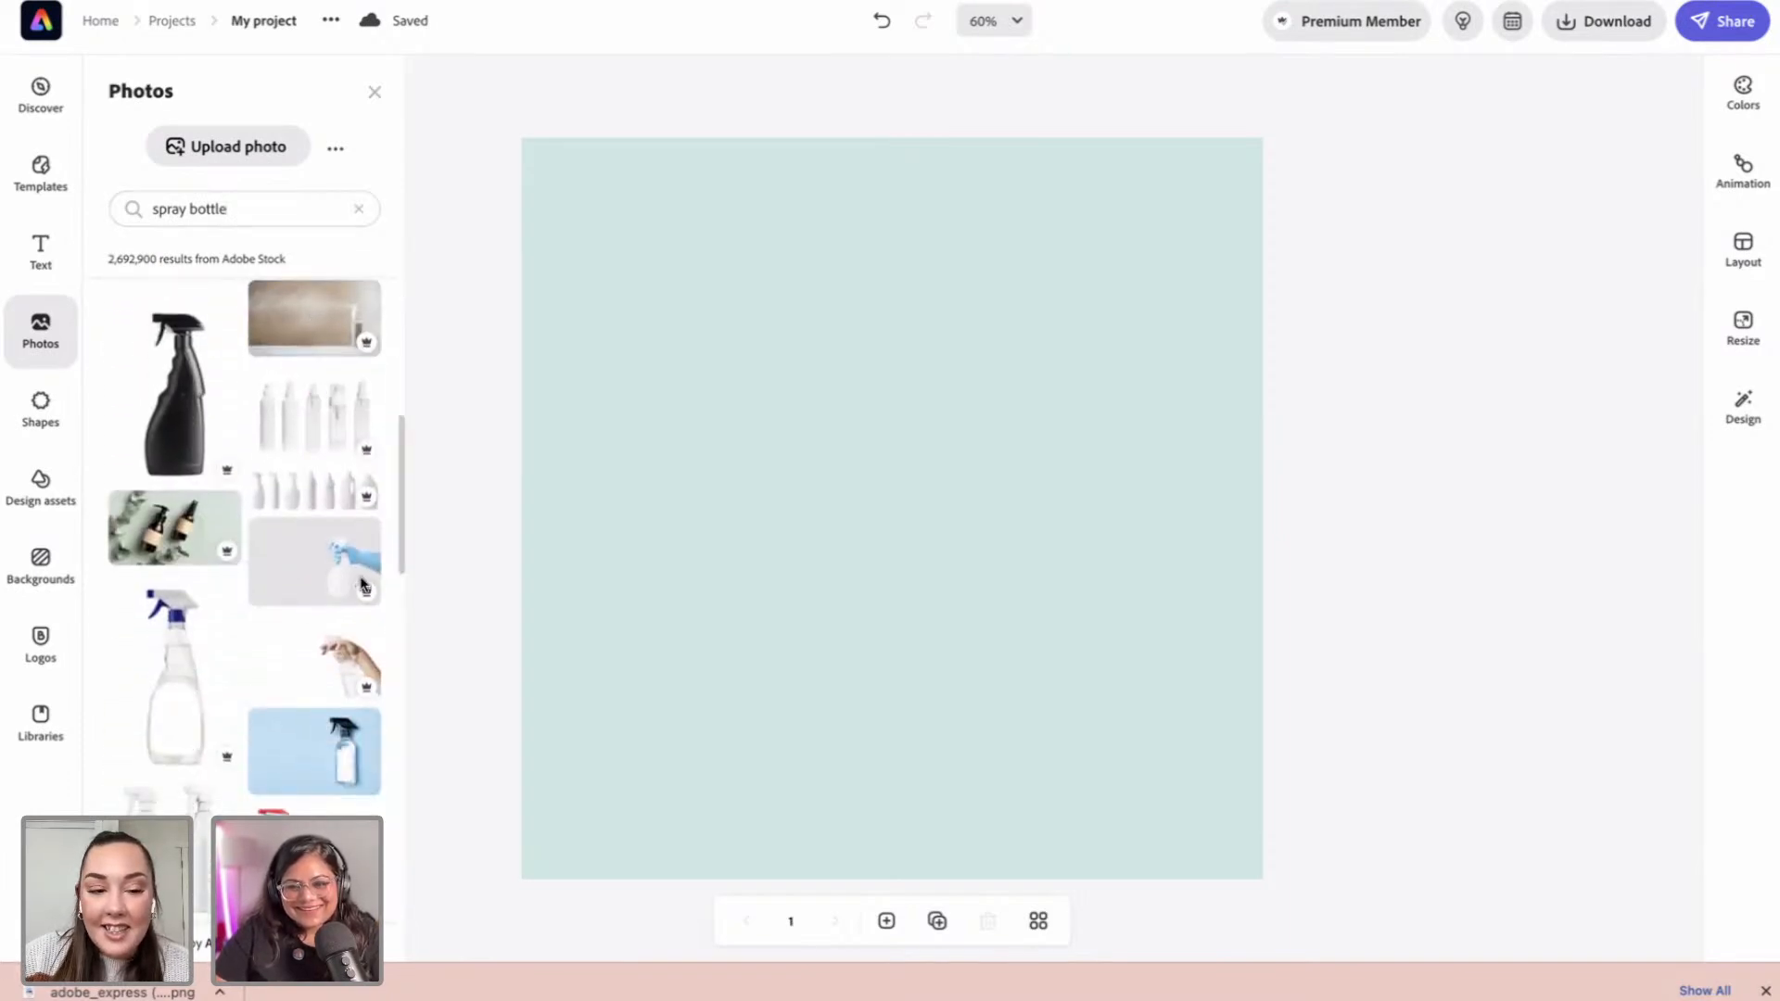
pyautogui.click(361, 584)
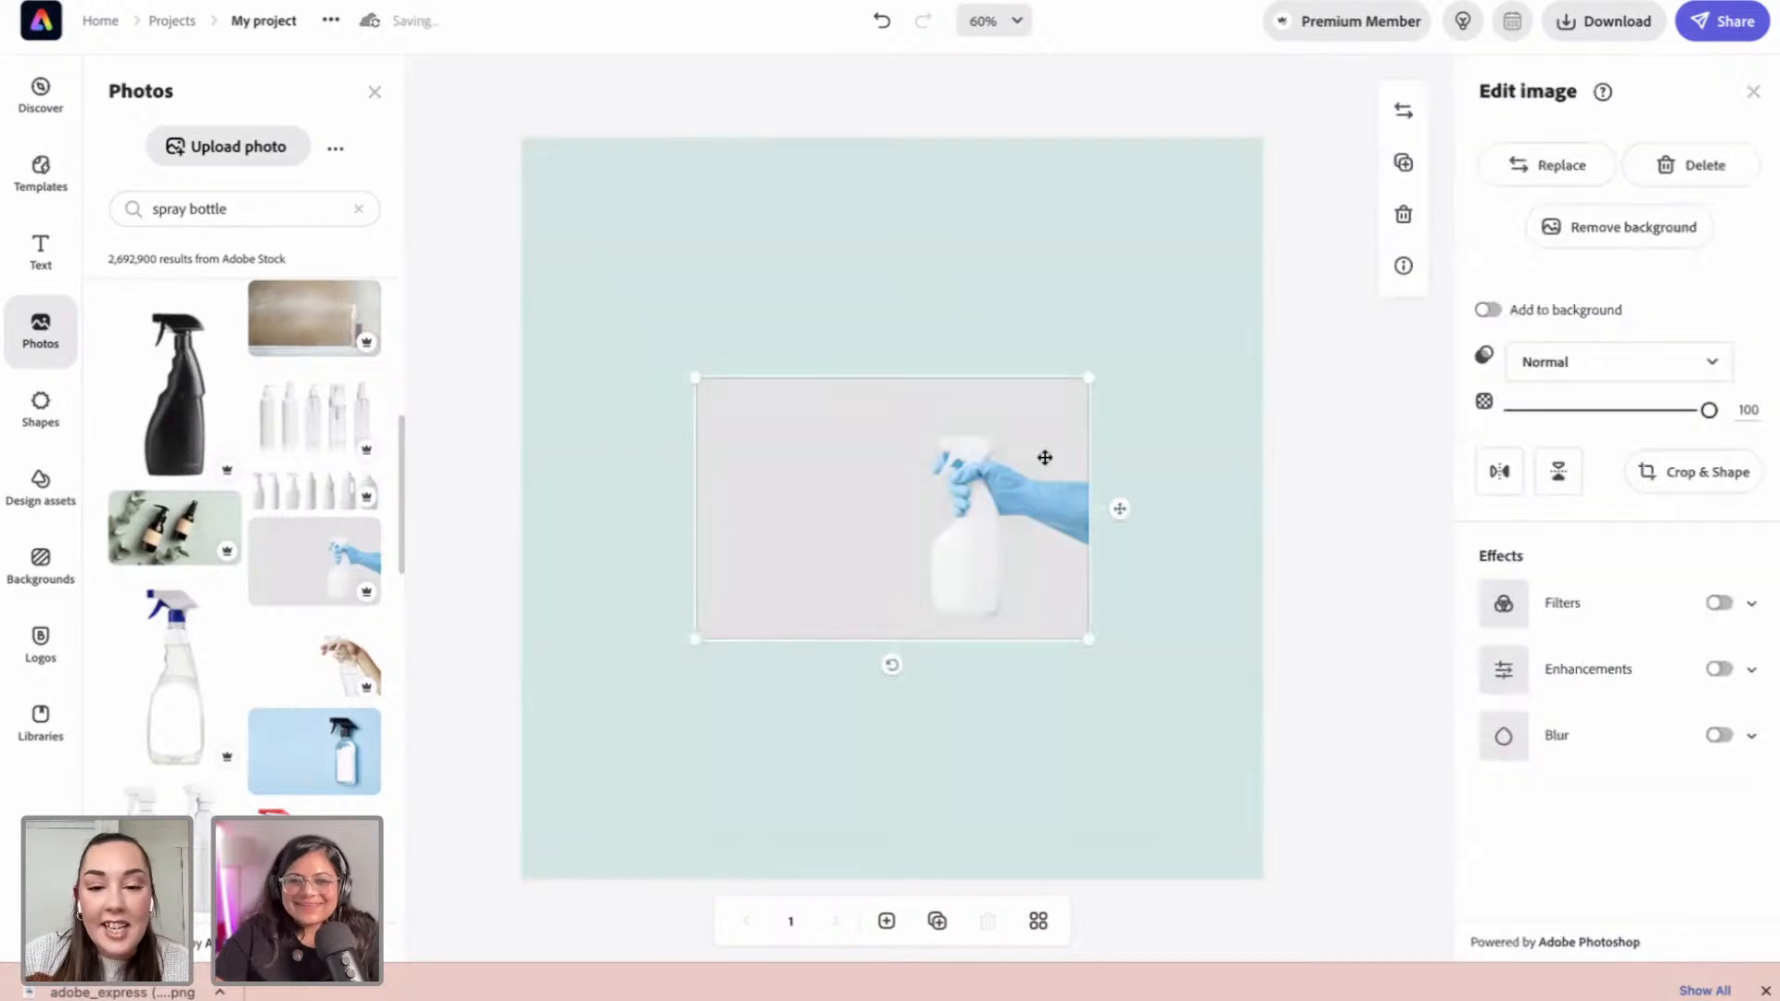
# Step: Enlarge the spray bottle photo, nudge it left and down, and remove its background
pyautogui.moveTo(1089, 378)
pyautogui.mouseDown()
pyautogui.moveTo(1224, 270)
pyautogui.moveTo(1256, 269)
pyautogui.mouseUp()
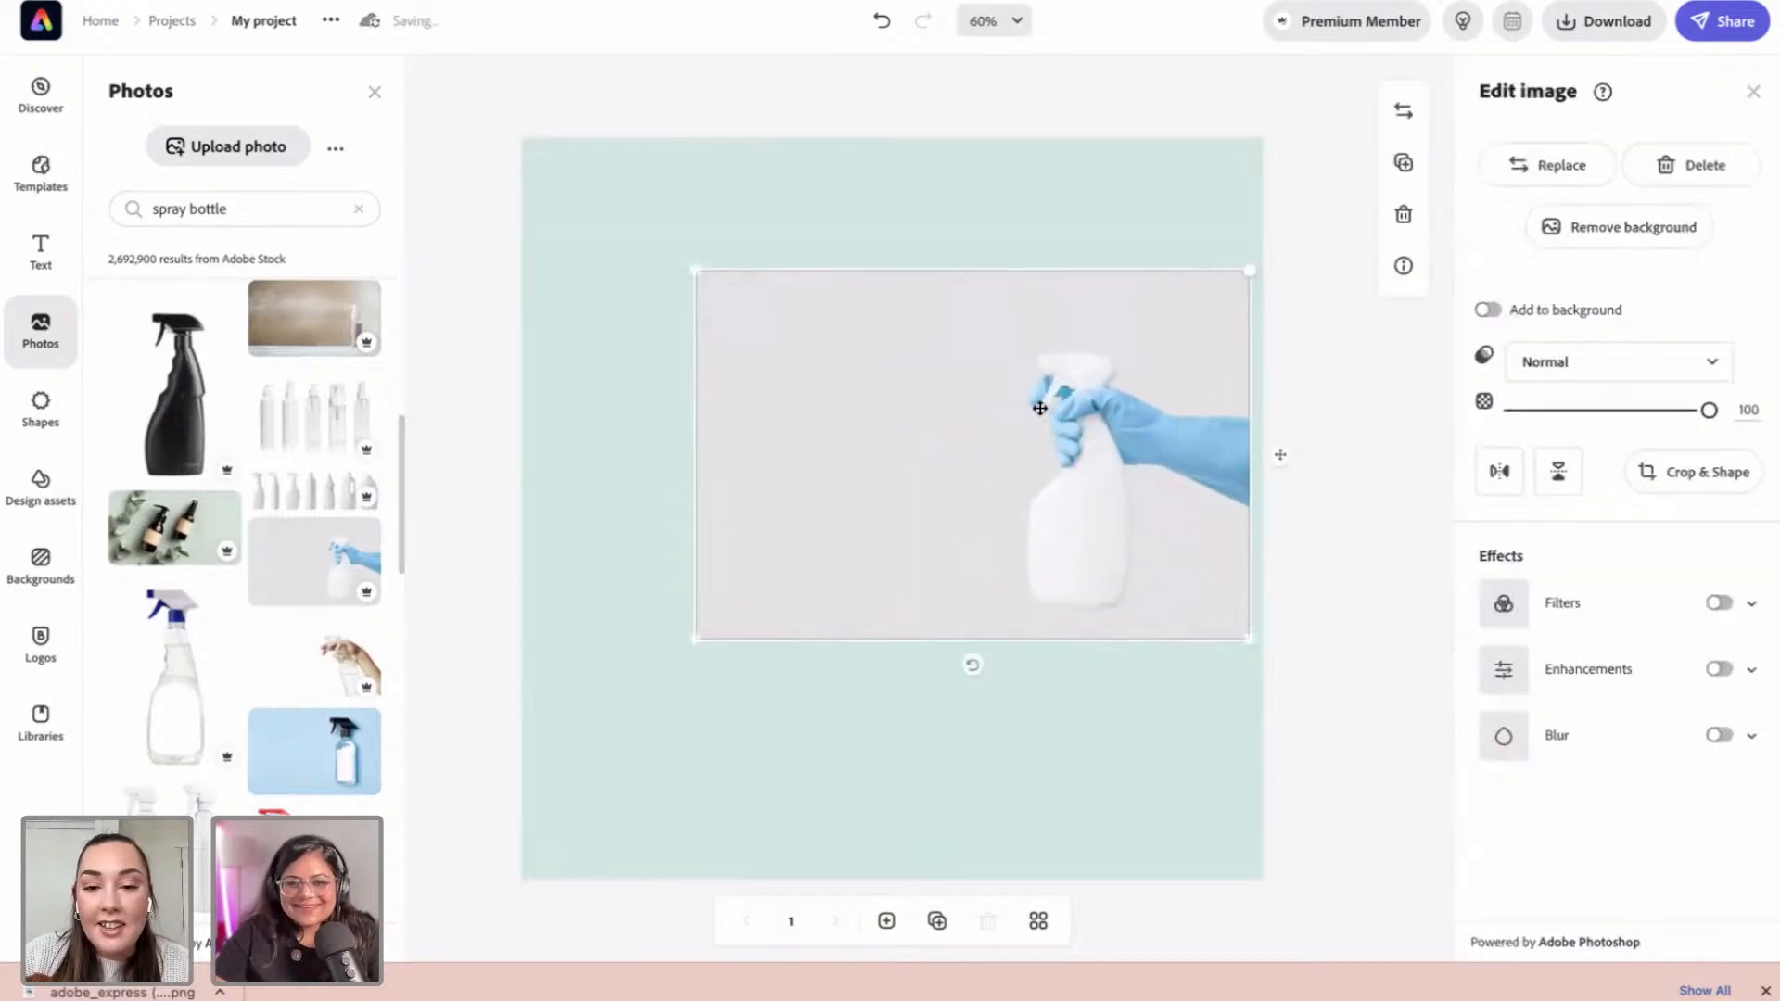
pyautogui.moveTo(1041, 409); pyautogui.dragTo(973, 439)
pyautogui.click(1582, 227)
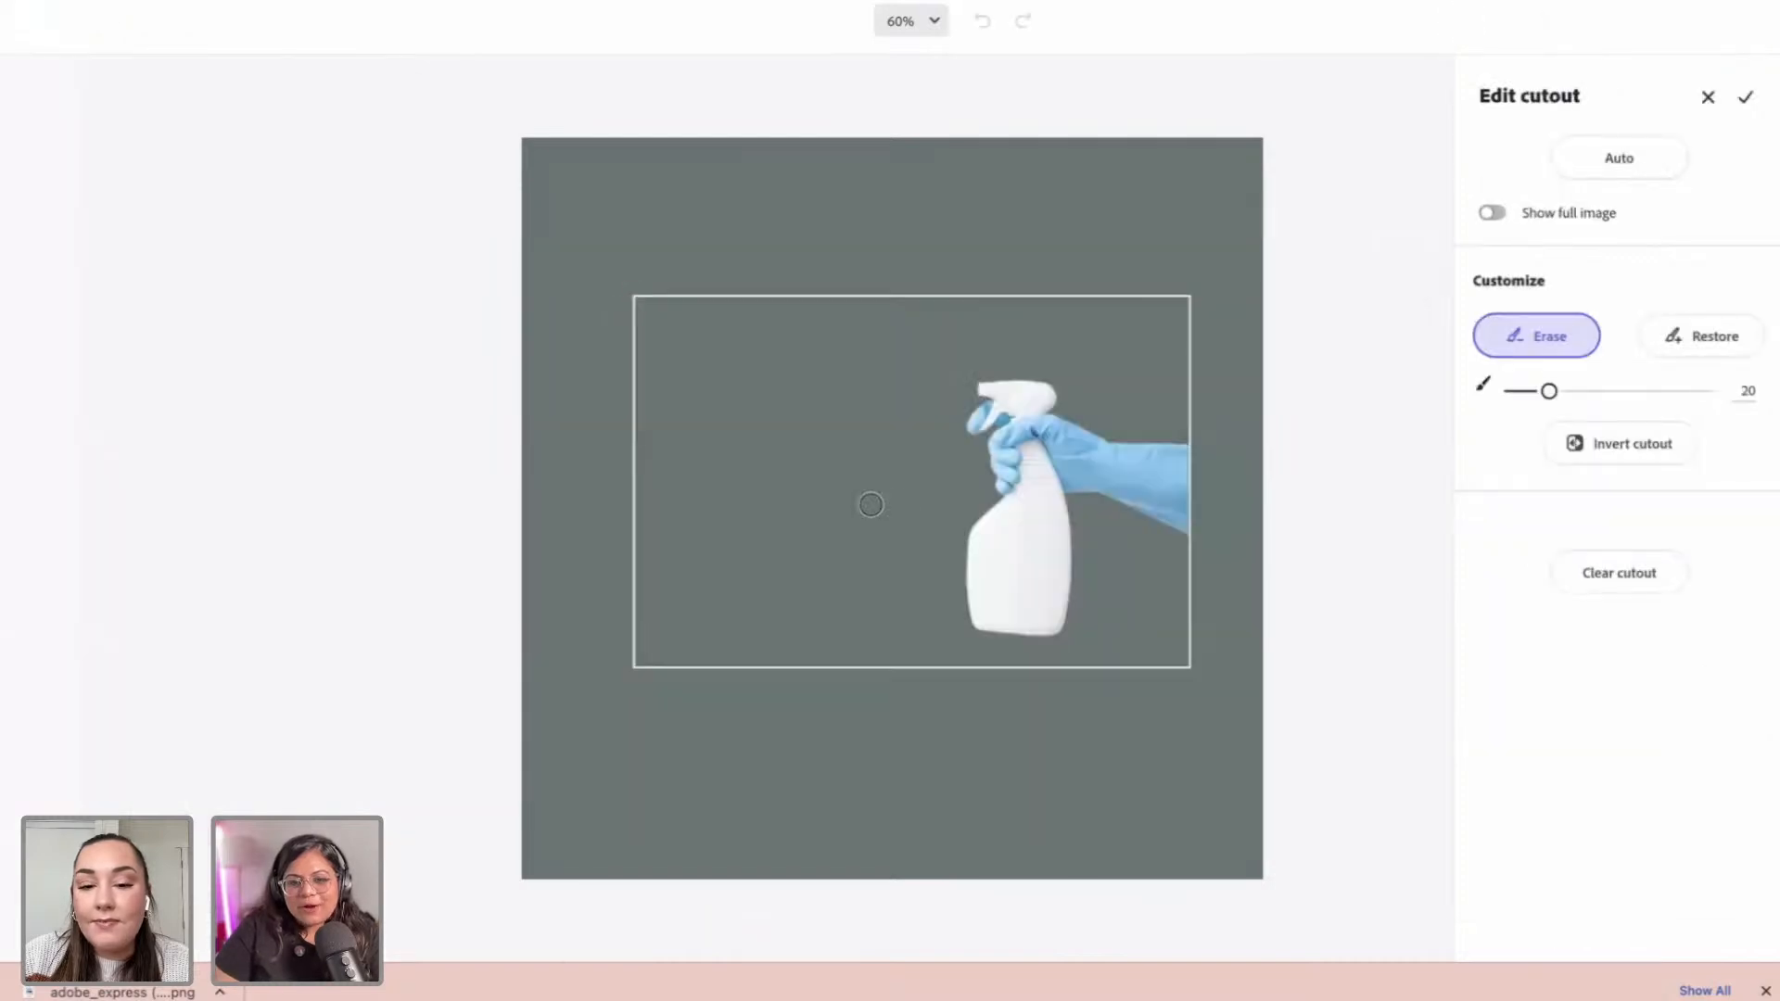
# Step: Accept the background cutout, then enlarge it and move it left and down
pyautogui.click(1742, 107)
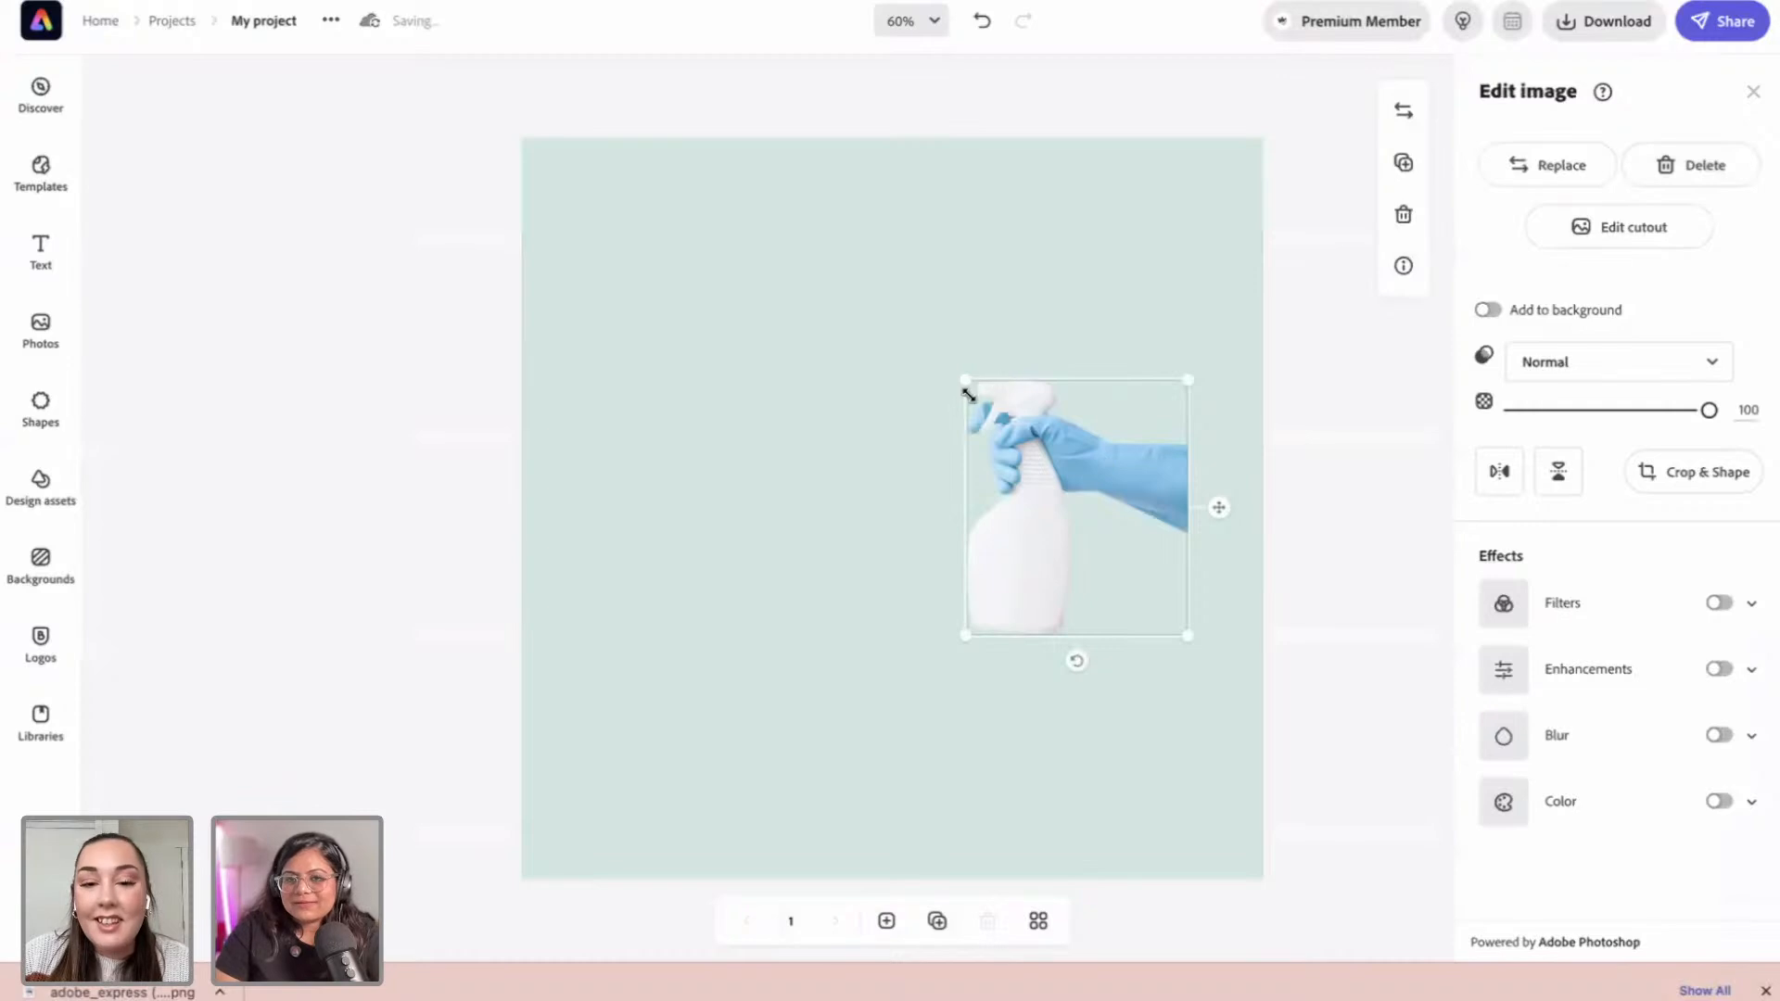
pyautogui.moveTo(960, 378); pyautogui.dragTo(867, 326)
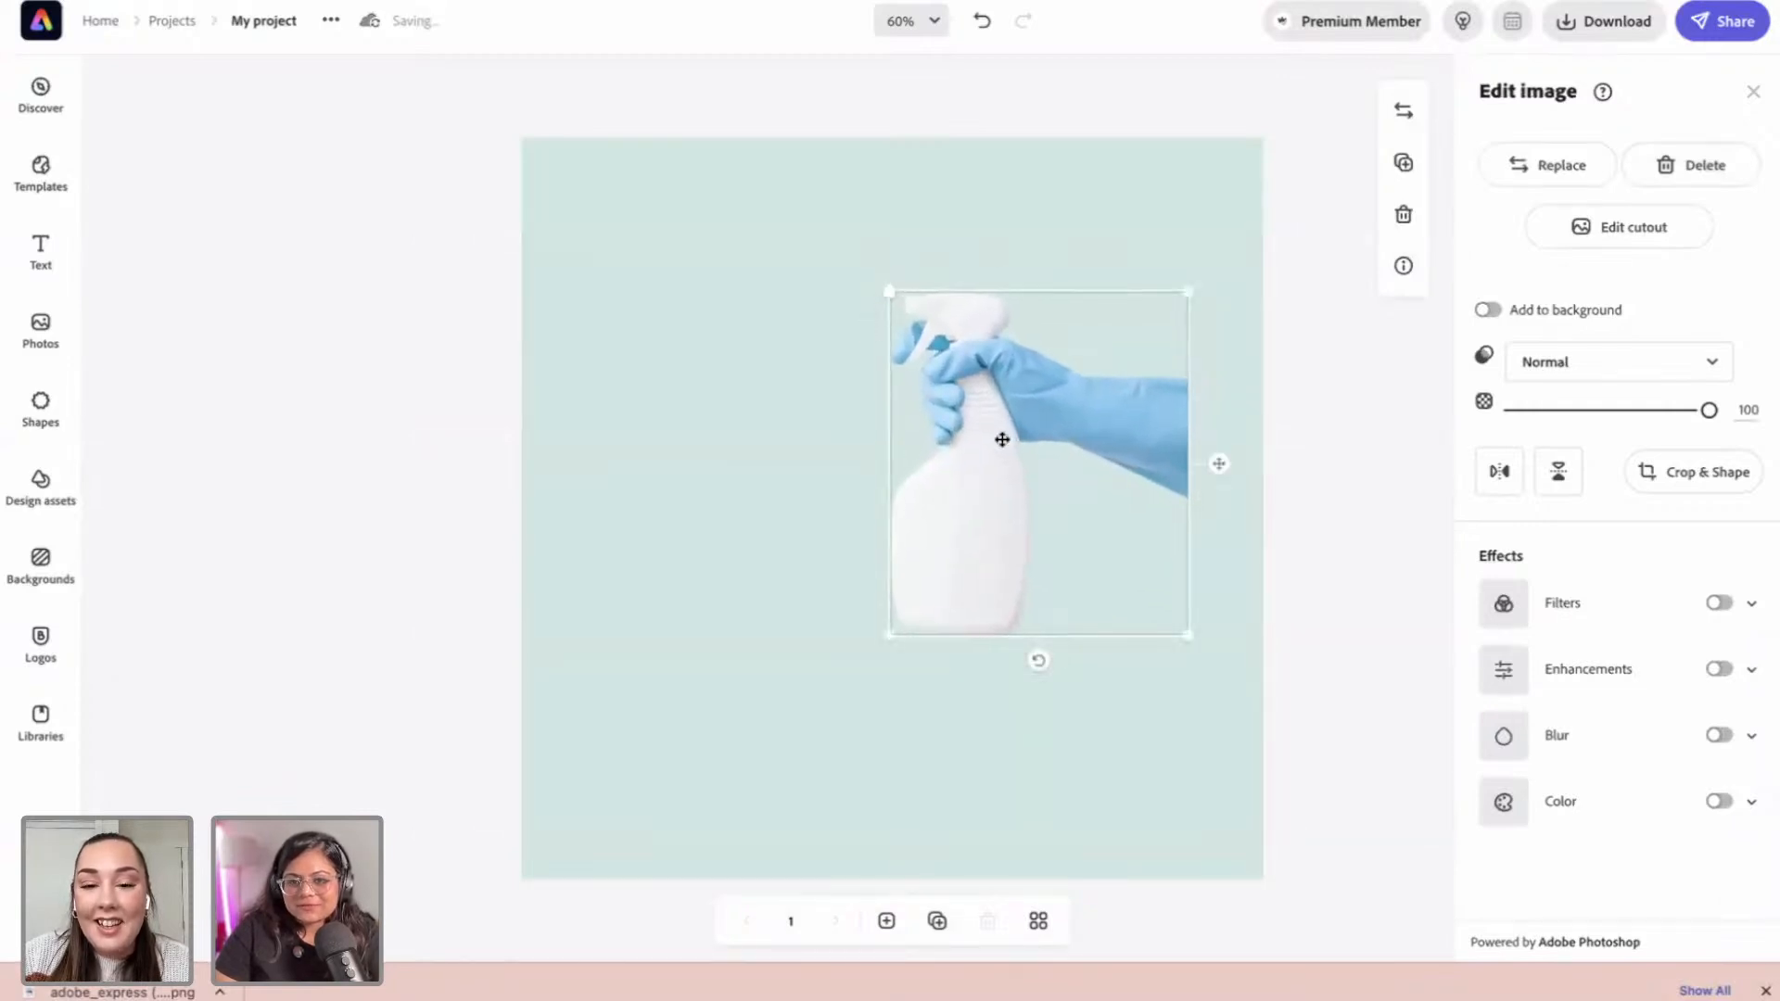
pyautogui.moveTo(1003, 440); pyautogui.dragTo(737, 526)
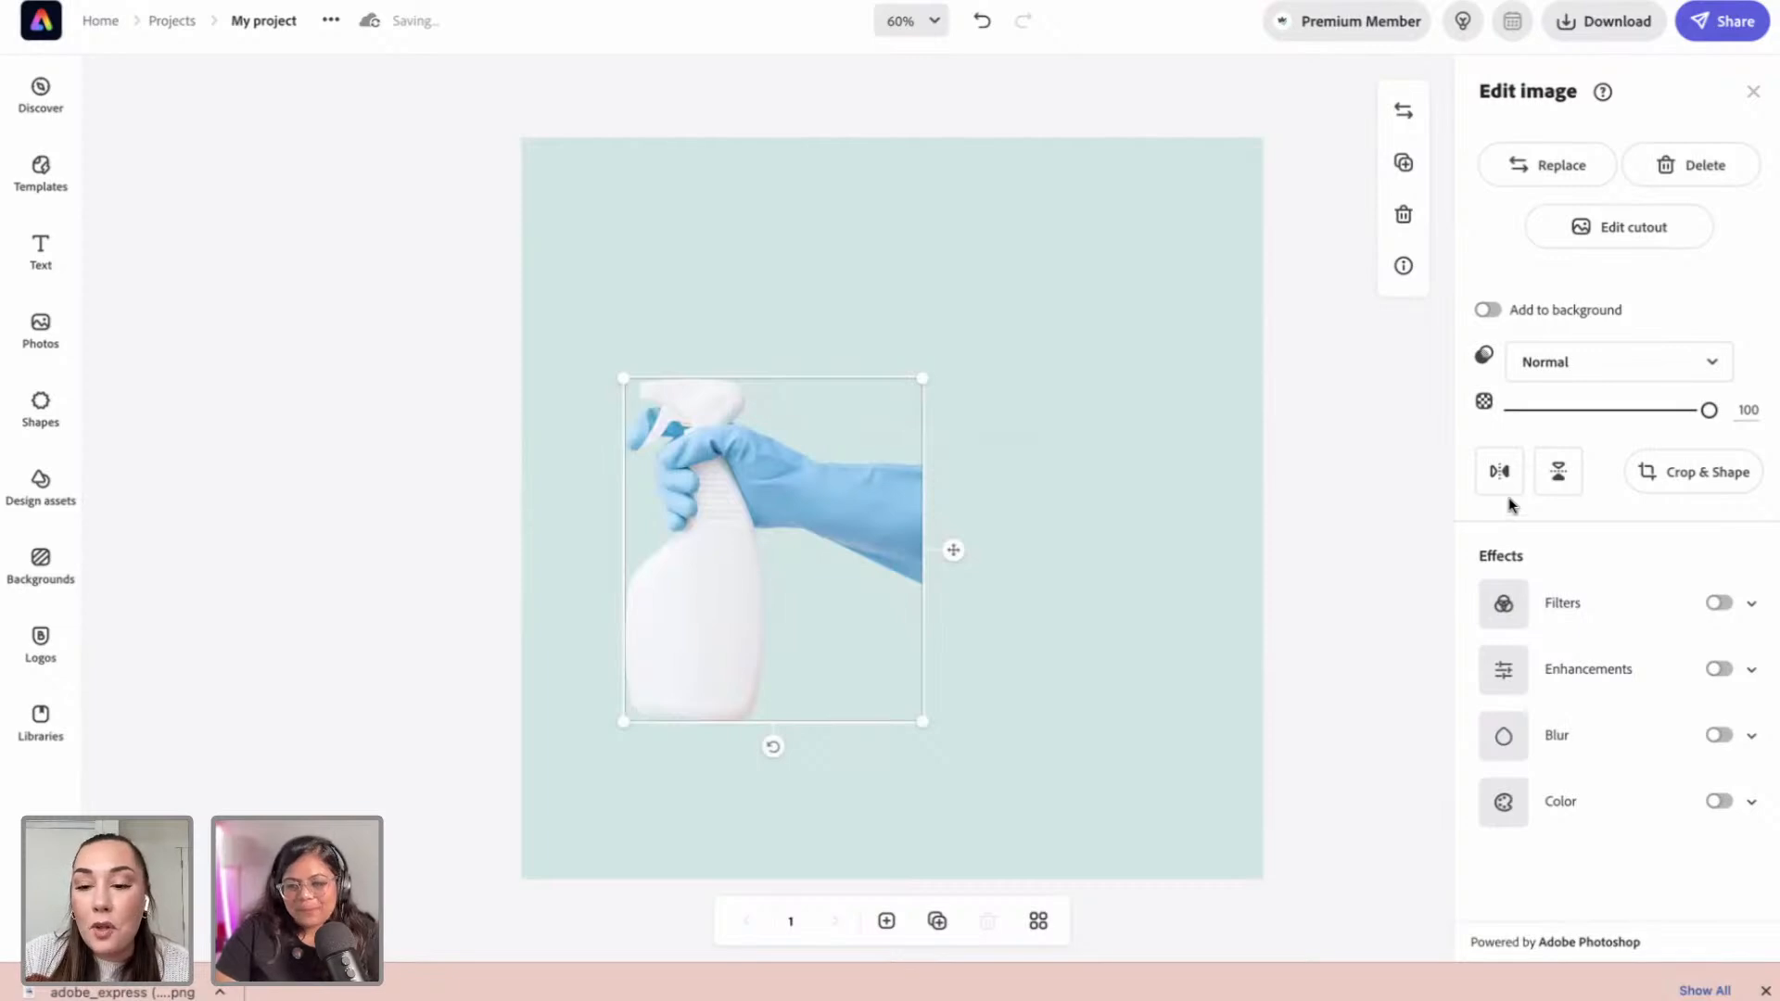
# Step: Flip the cutout horizontally, push it against the left edge, and enlarge it slightly
pyautogui.click(1500, 471)
pyautogui.click(1325, 506)
pyautogui.click(859, 529)
pyautogui.moveTo(858, 528)
pyautogui.mouseDown()
pyautogui.moveTo(742, 535)
pyautogui.moveTo(770, 536)
pyautogui.mouseUp()
pyautogui.moveTo(815, 383); pyautogui.dragTo(833, 347)
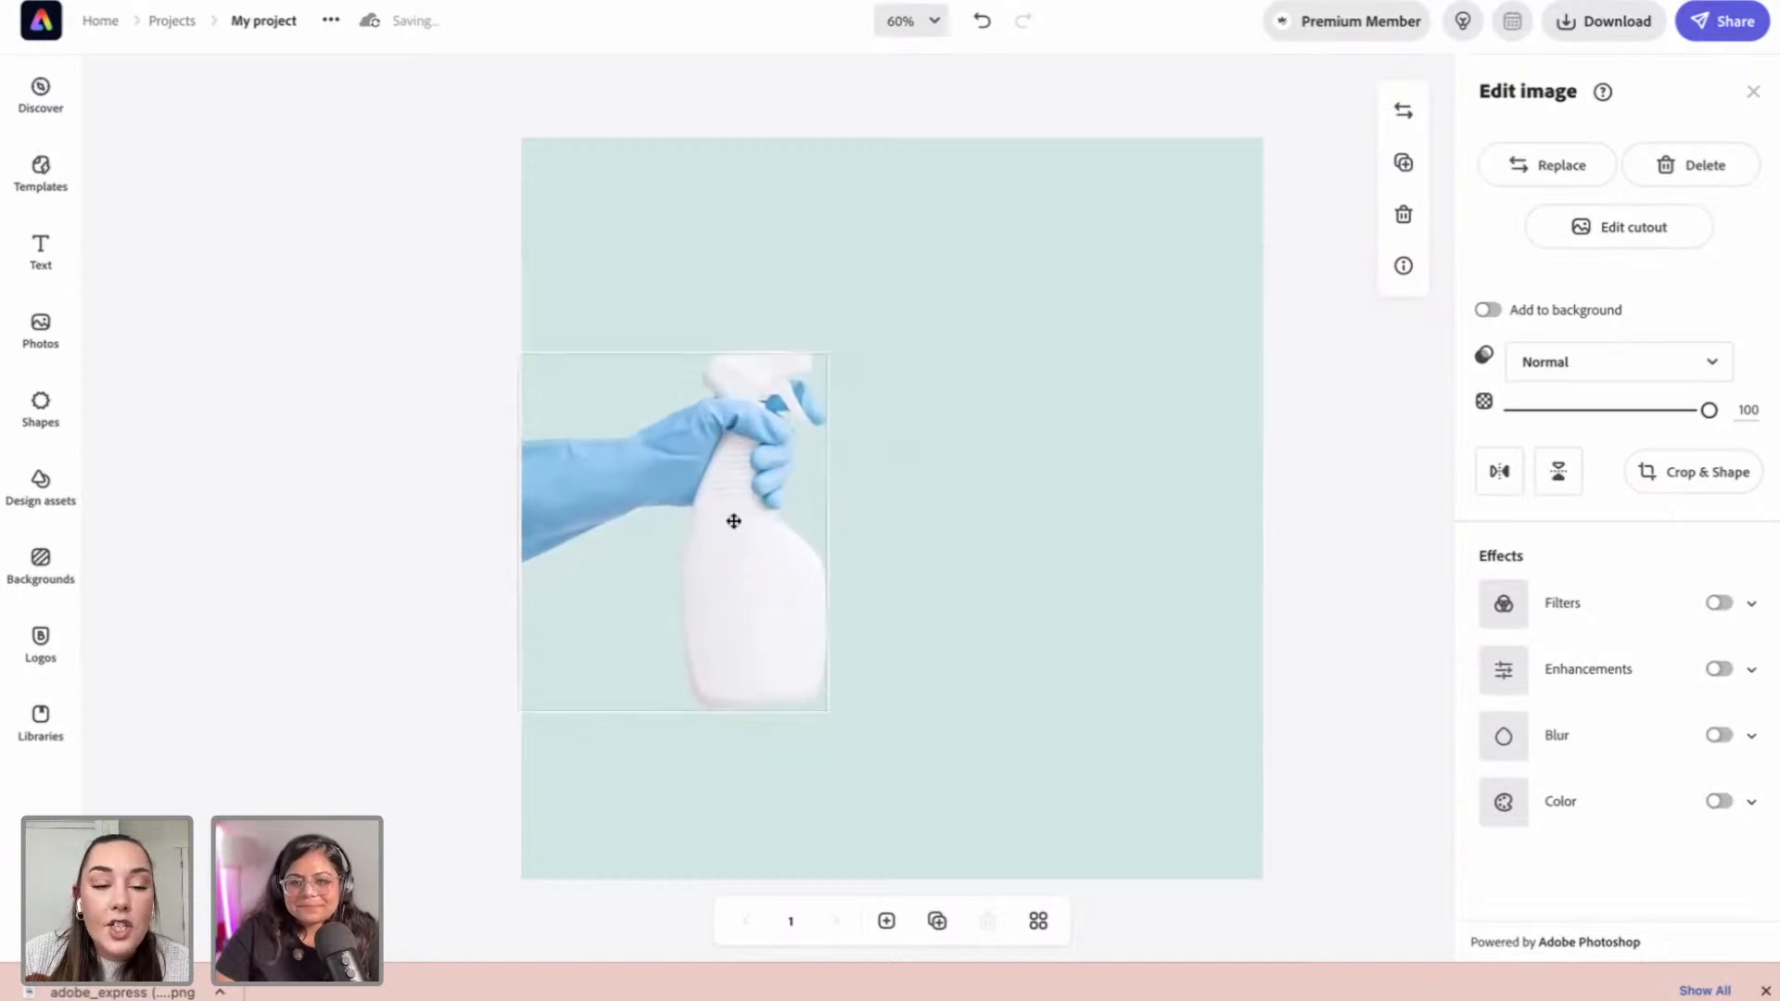
pyautogui.click(422, 515)
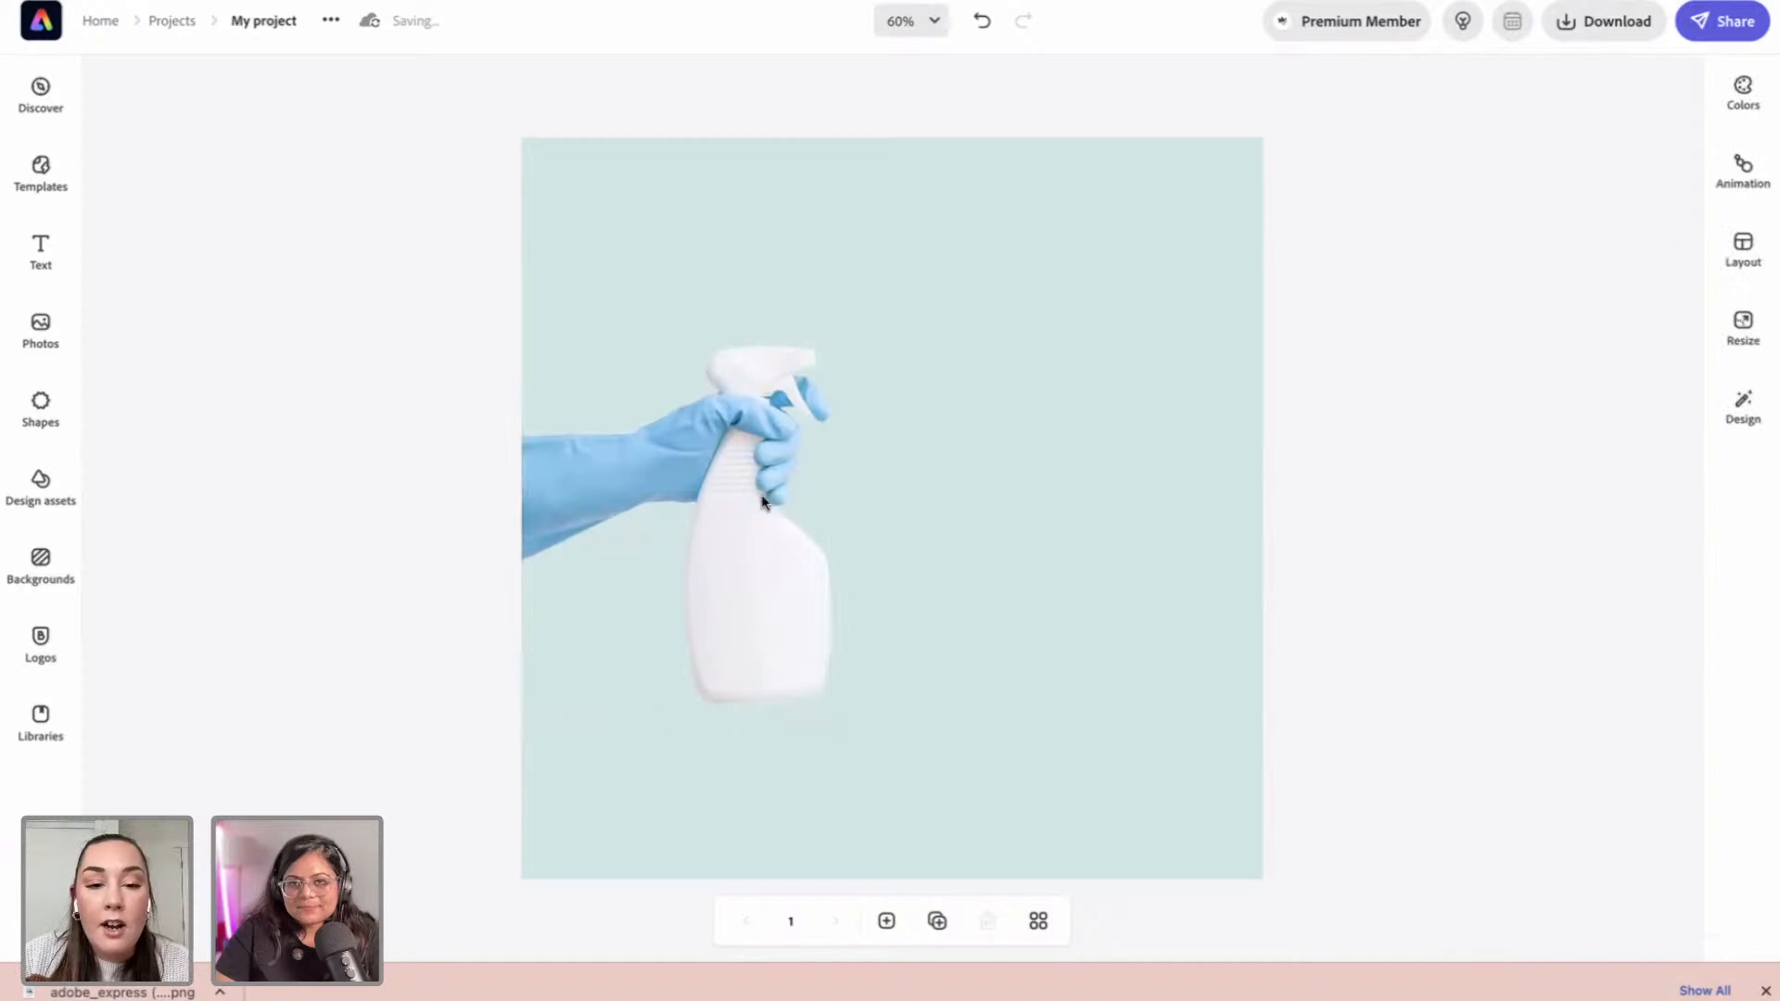
pyautogui.click(731, 511)
pyautogui.click(401, 478)
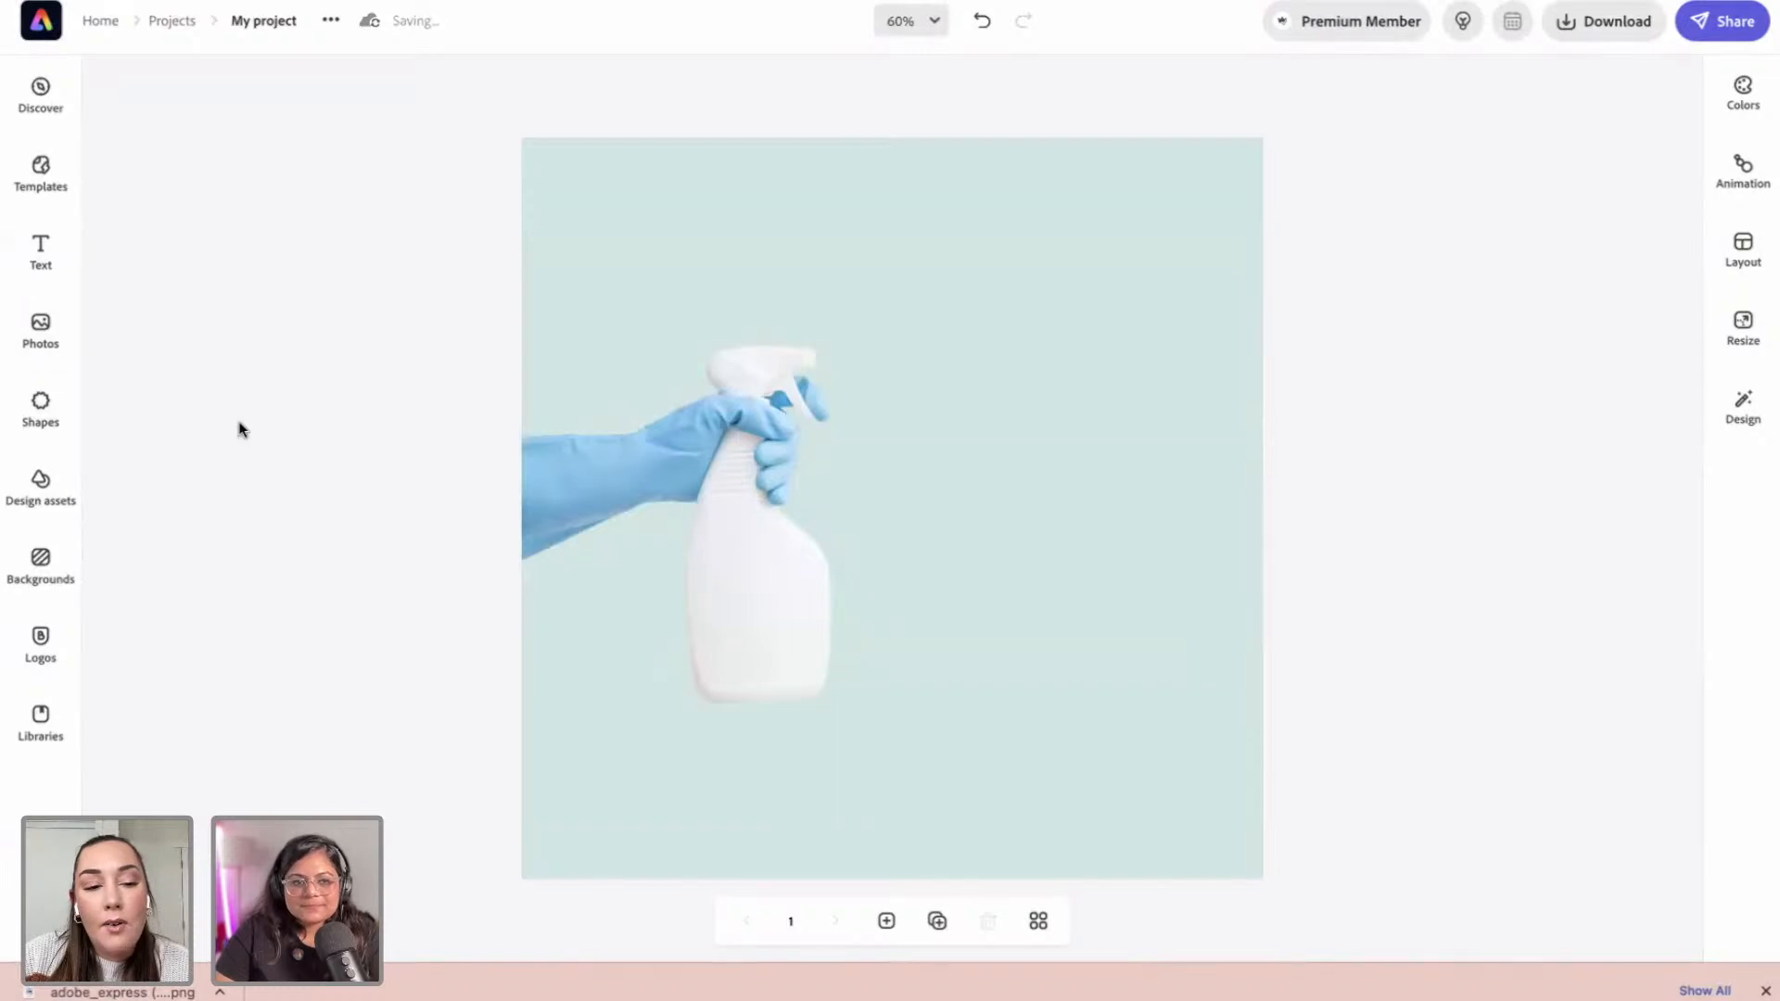
# Step: Add a square and reshape it into a full-width band along the page bottom
pyautogui.click(40, 408)
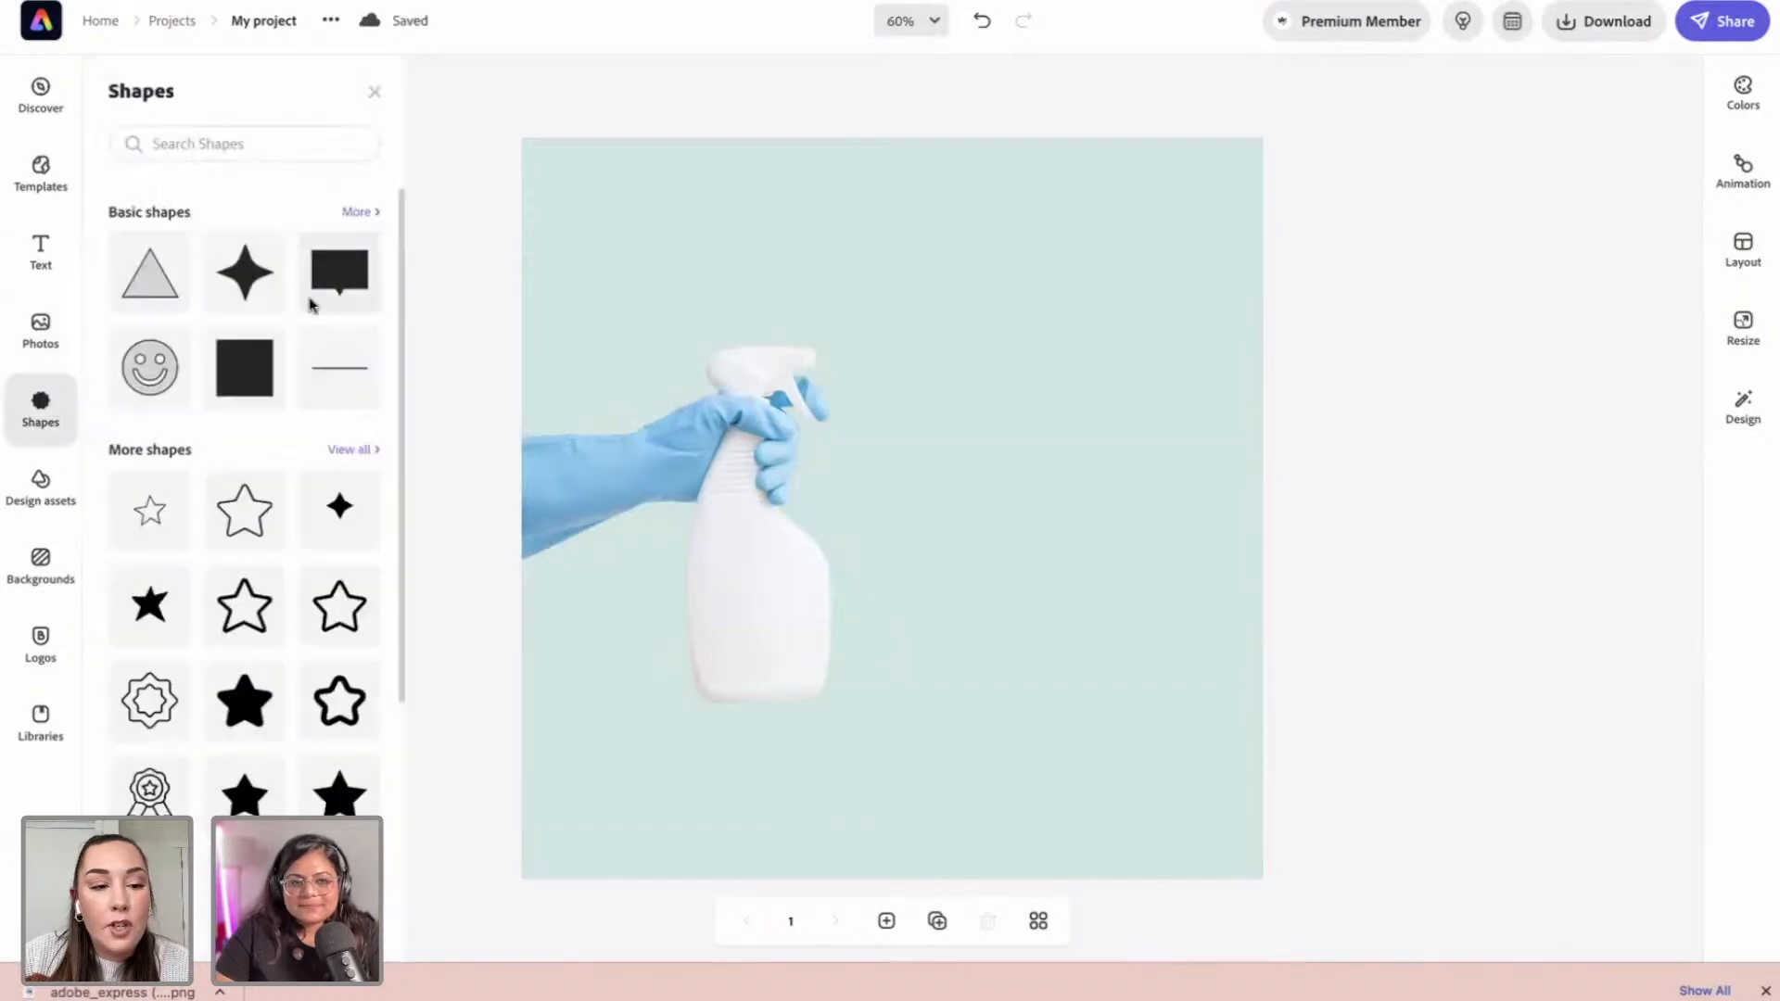
pyautogui.click(265, 371)
pyautogui.click(863, 528)
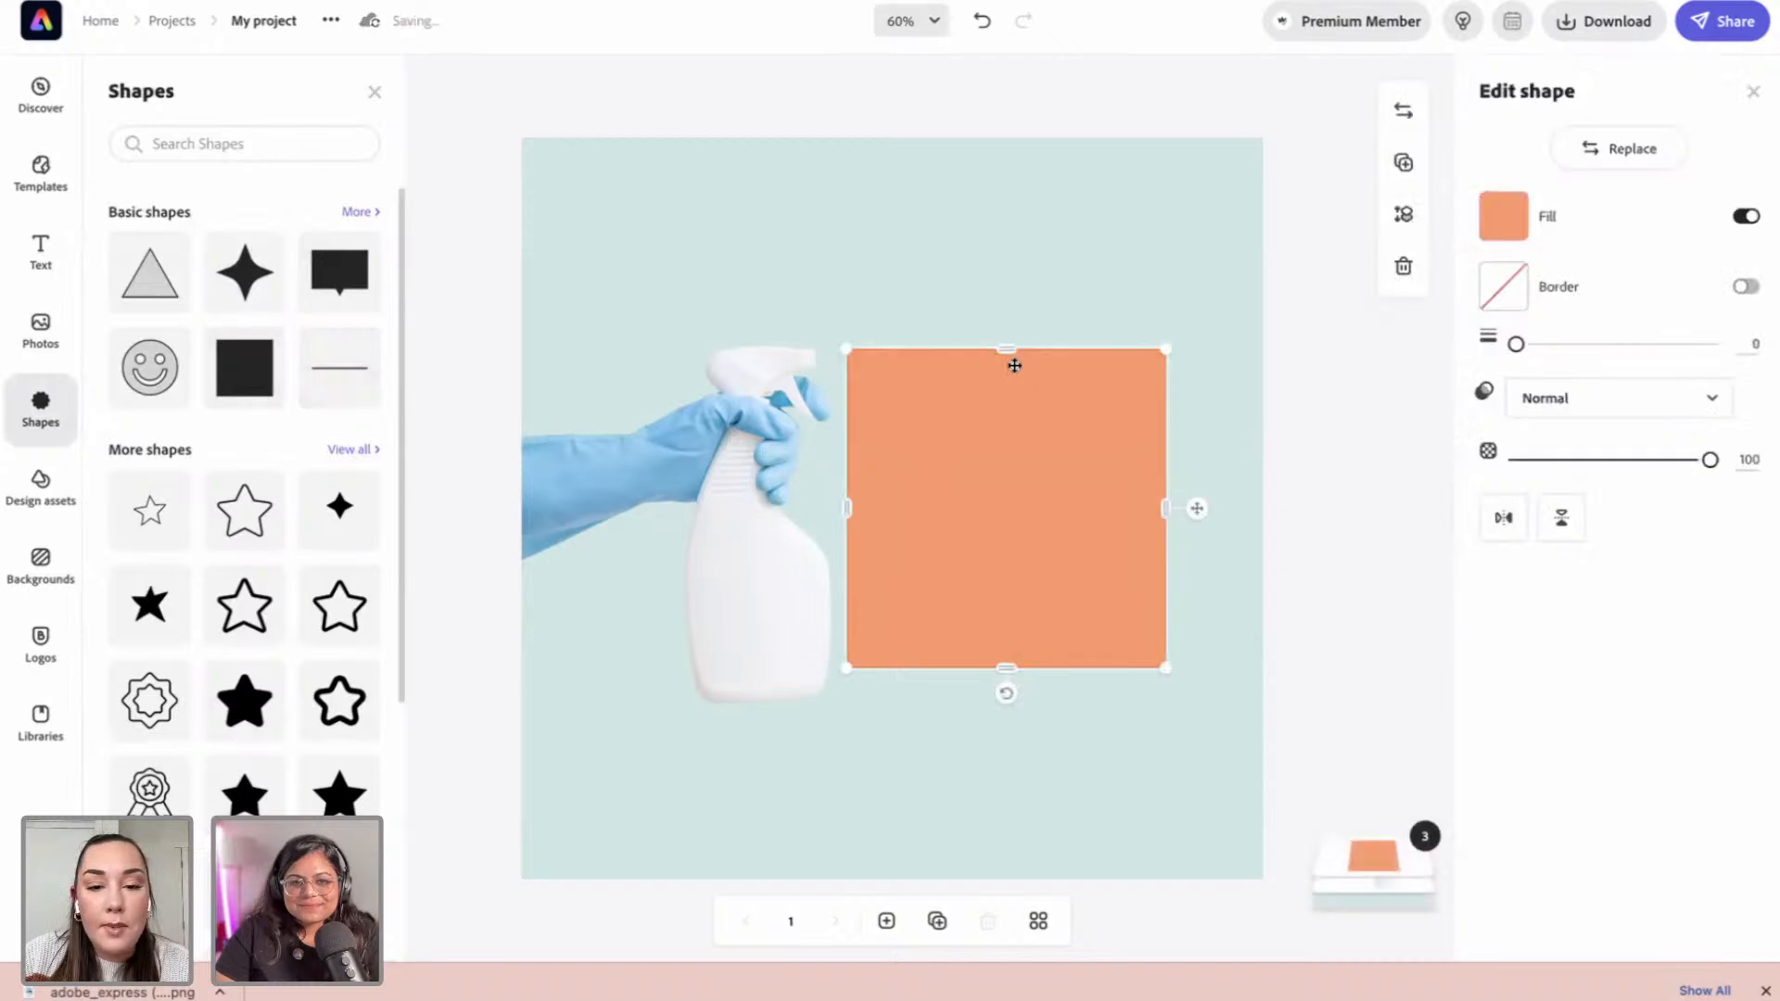
pyautogui.moveTo(1007, 352); pyautogui.dragTo(1006, 548)
pyautogui.moveTo(965, 605); pyautogui.dragTo(652, 810)
pyautogui.moveTo(830, 816); pyautogui.dragTo(1260, 829)
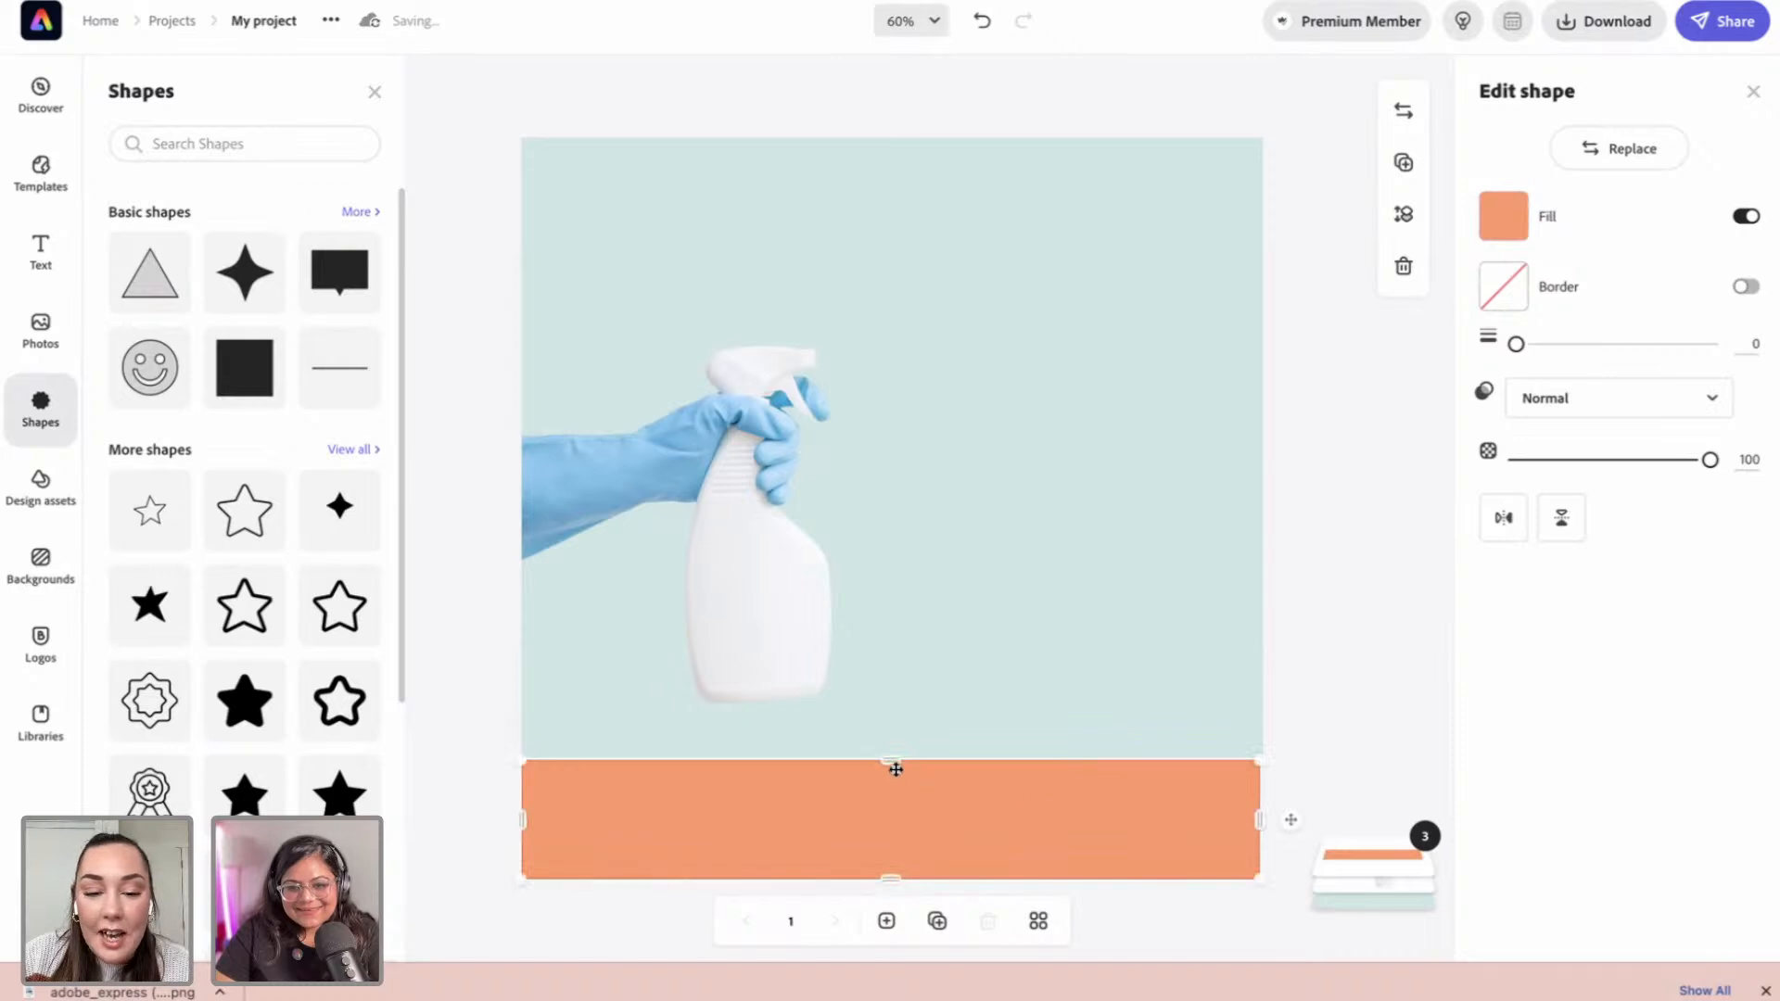
pyautogui.moveTo(895, 762); pyautogui.dragTo(907, 719)
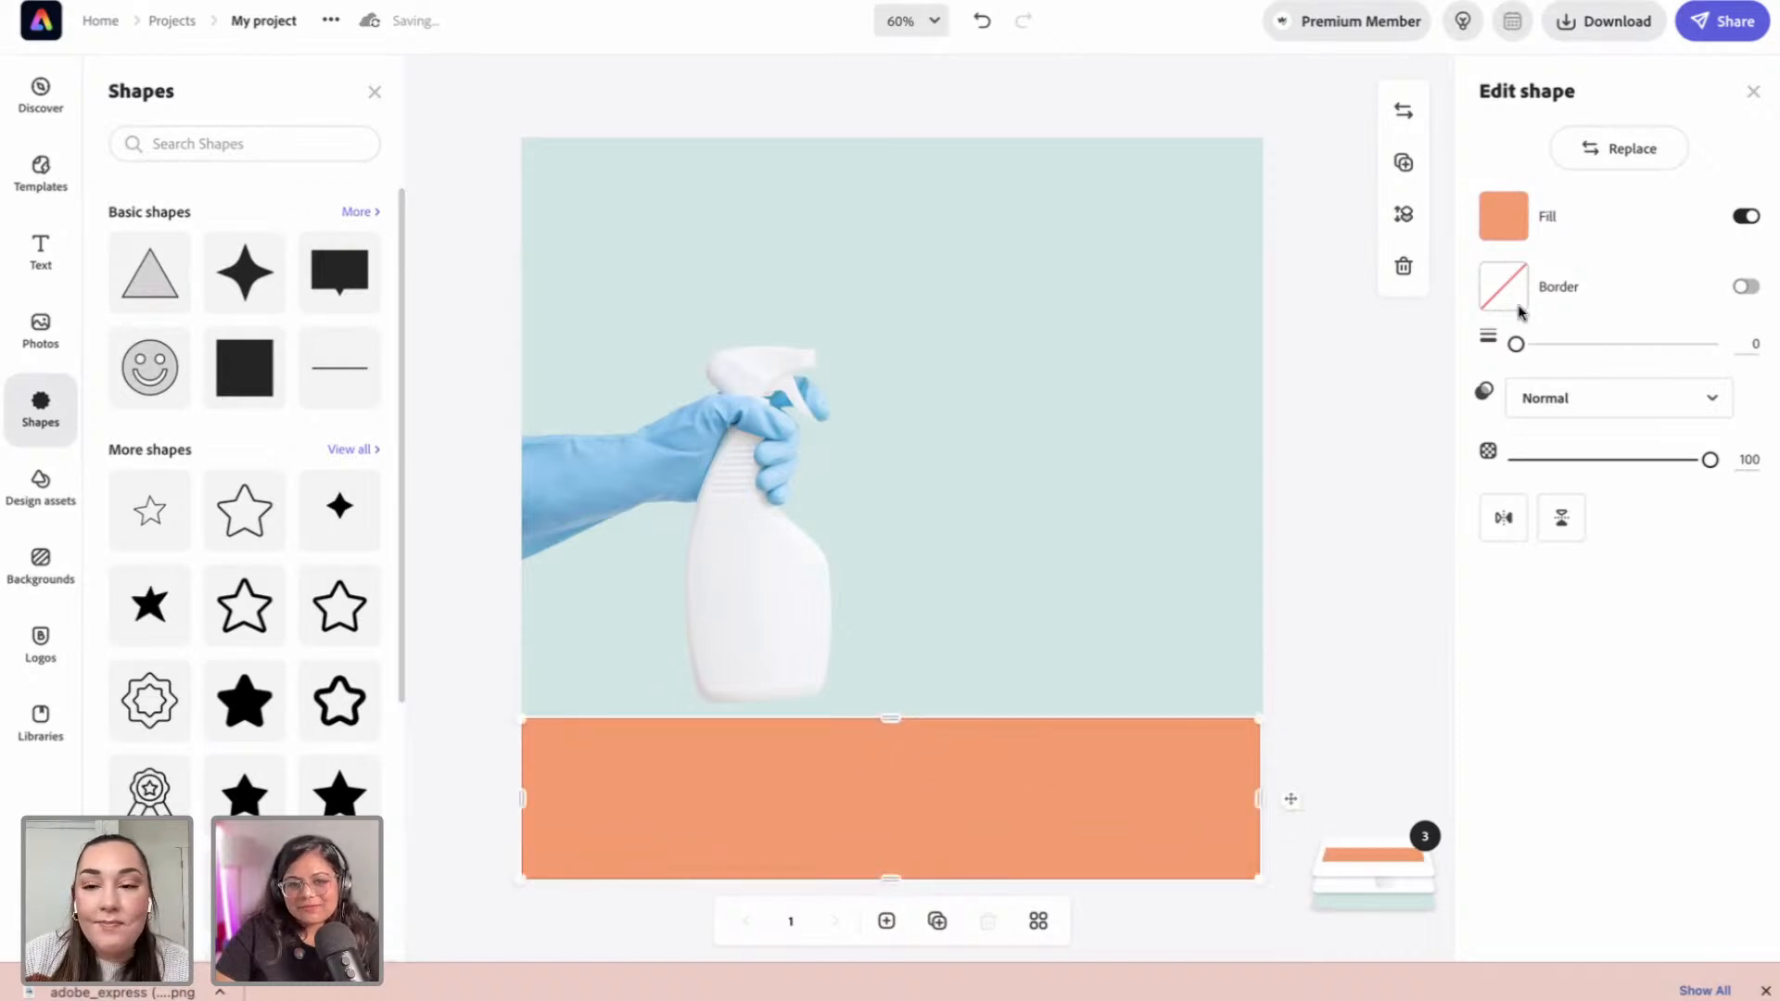
# Step: Fill the bottom band with light peach #FCE5D5
pyautogui.click(1506, 219)
pyautogui.click(1634, 361)
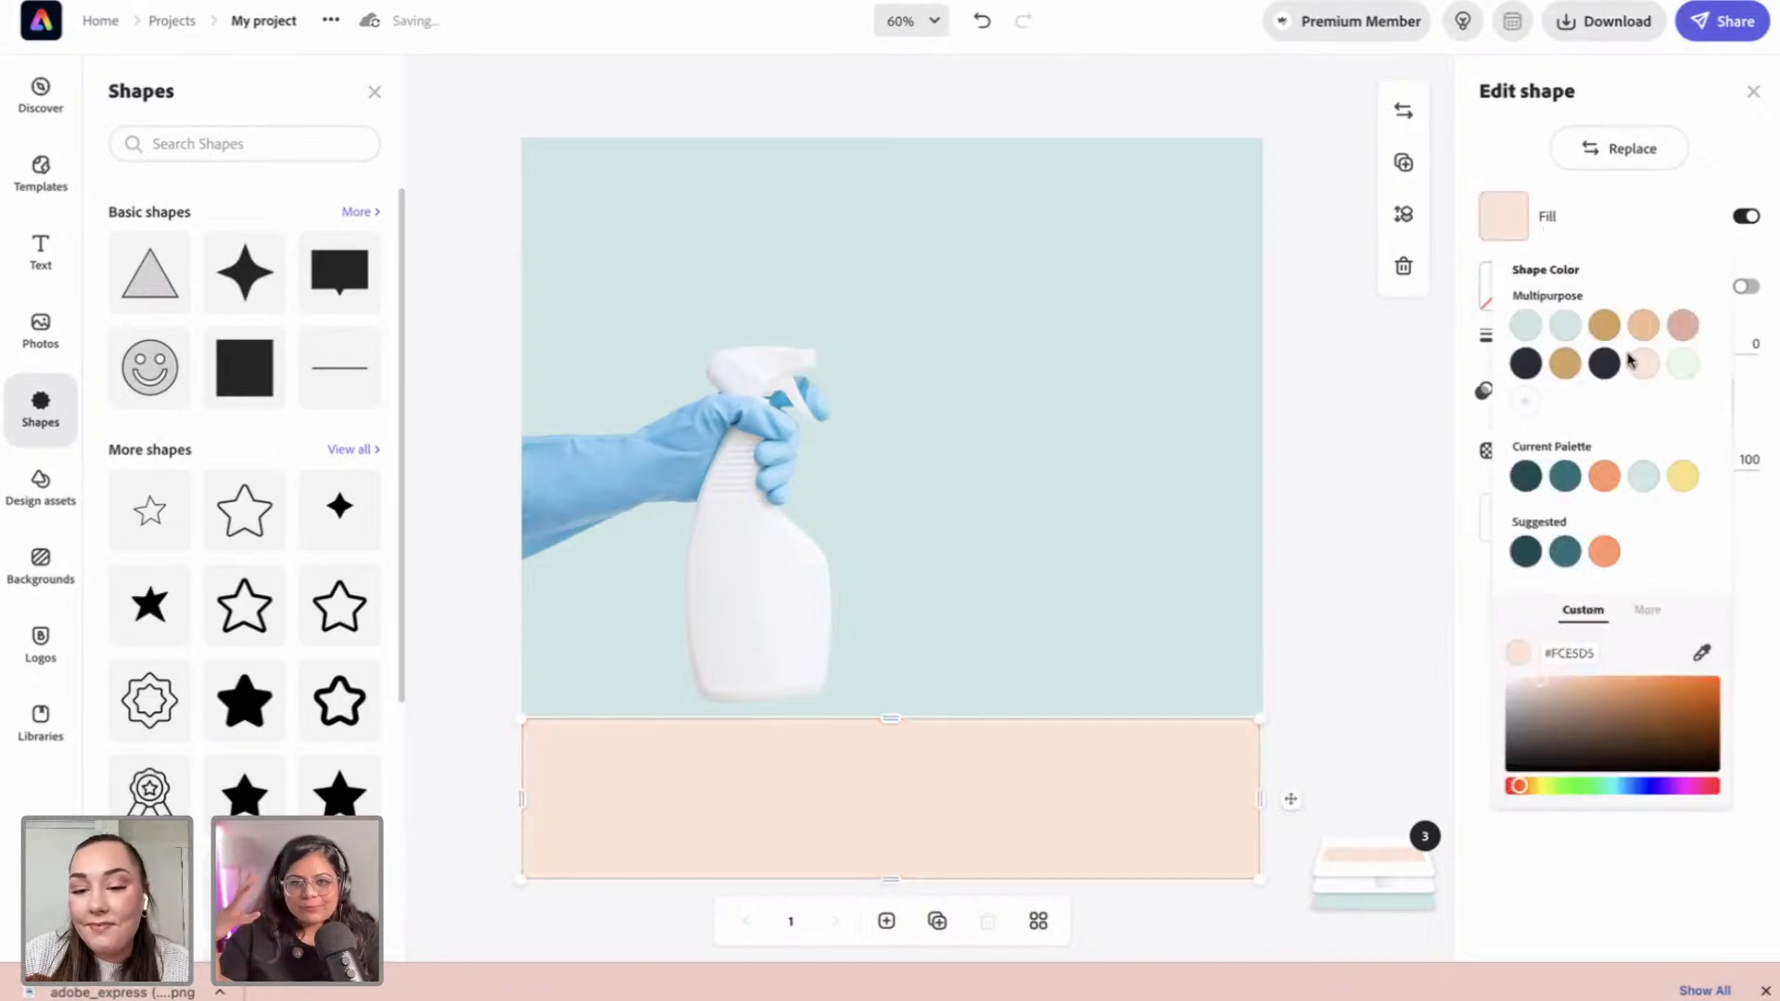
pyautogui.click(1396, 471)
pyautogui.click(1343, 489)
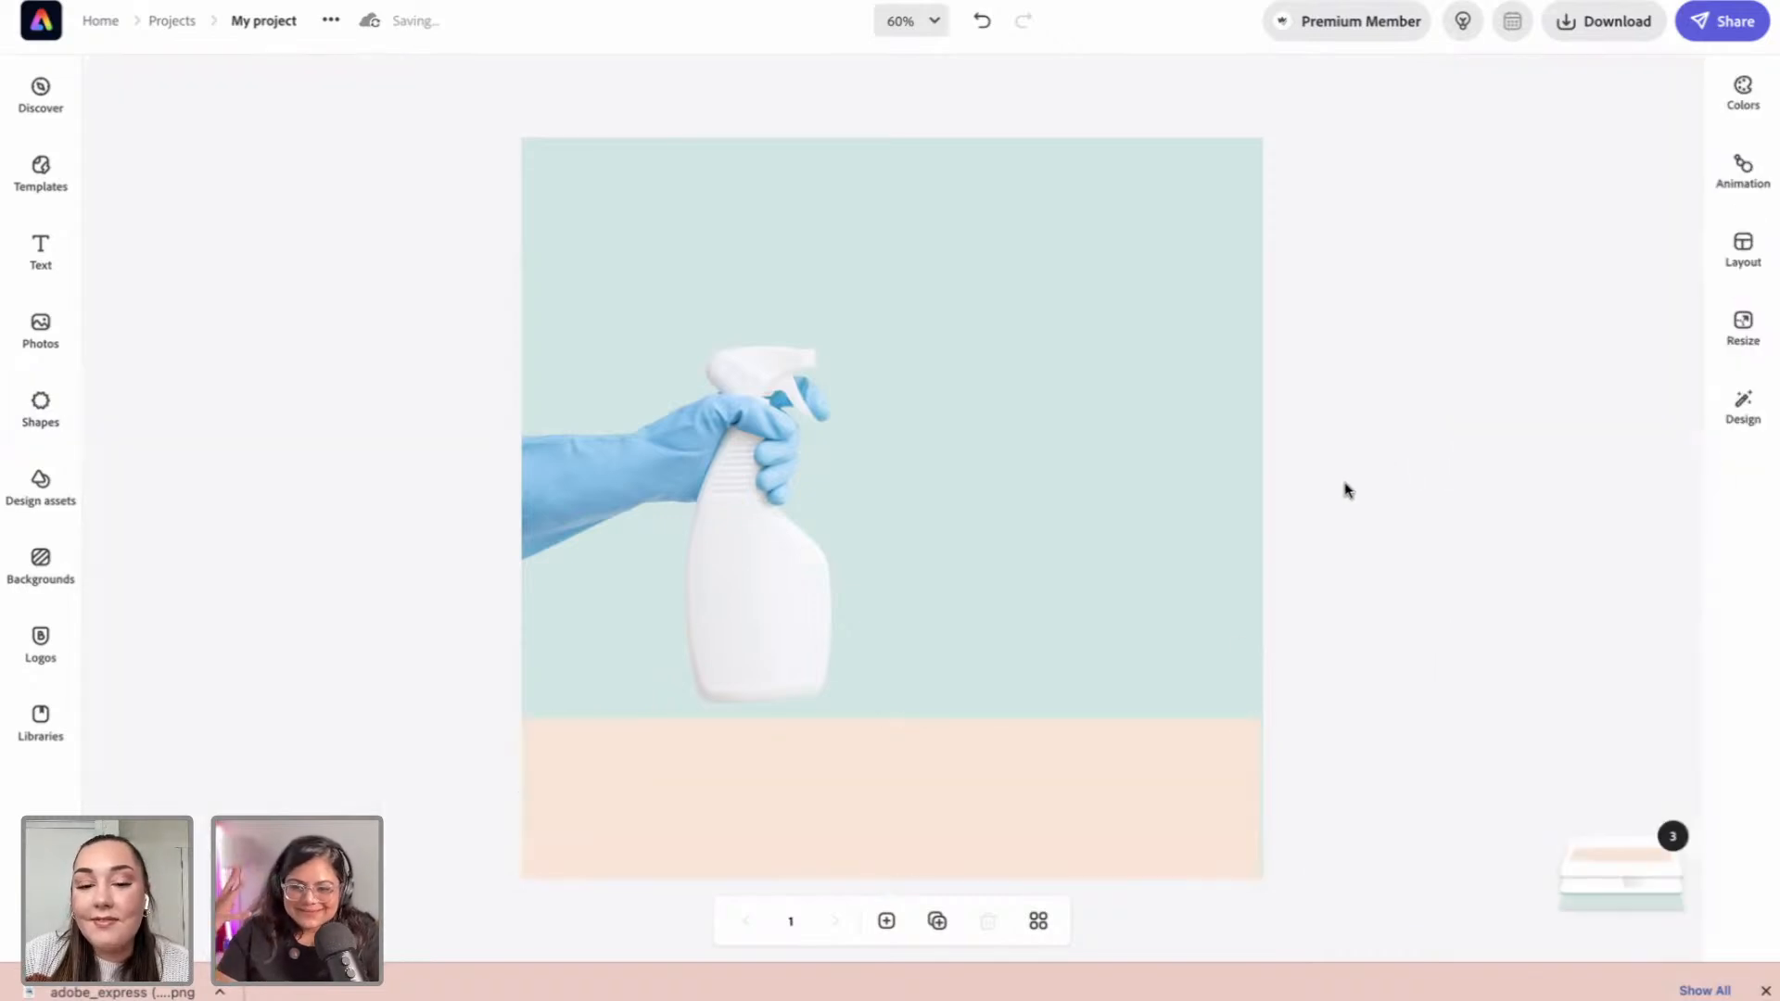
pyautogui.click(1137, 757)
pyautogui.click(1360, 671)
pyautogui.click(1160, 791)
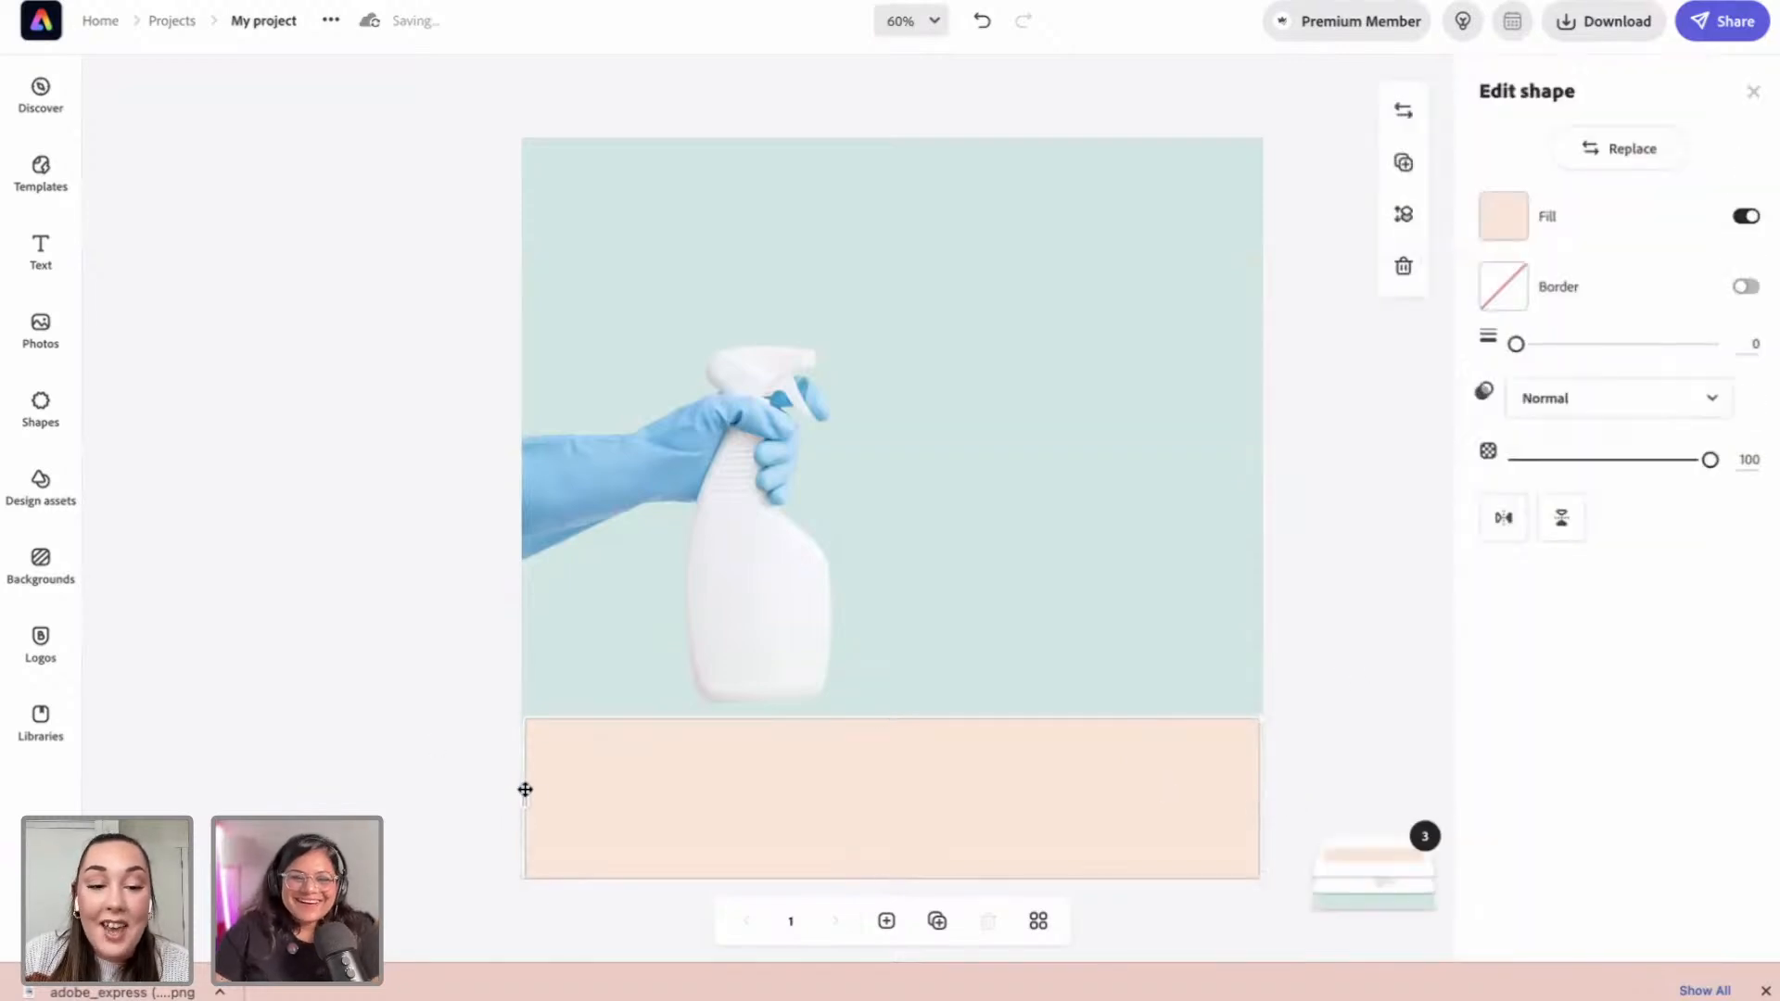
pyautogui.click(431, 764)
pyautogui.click(816, 793)
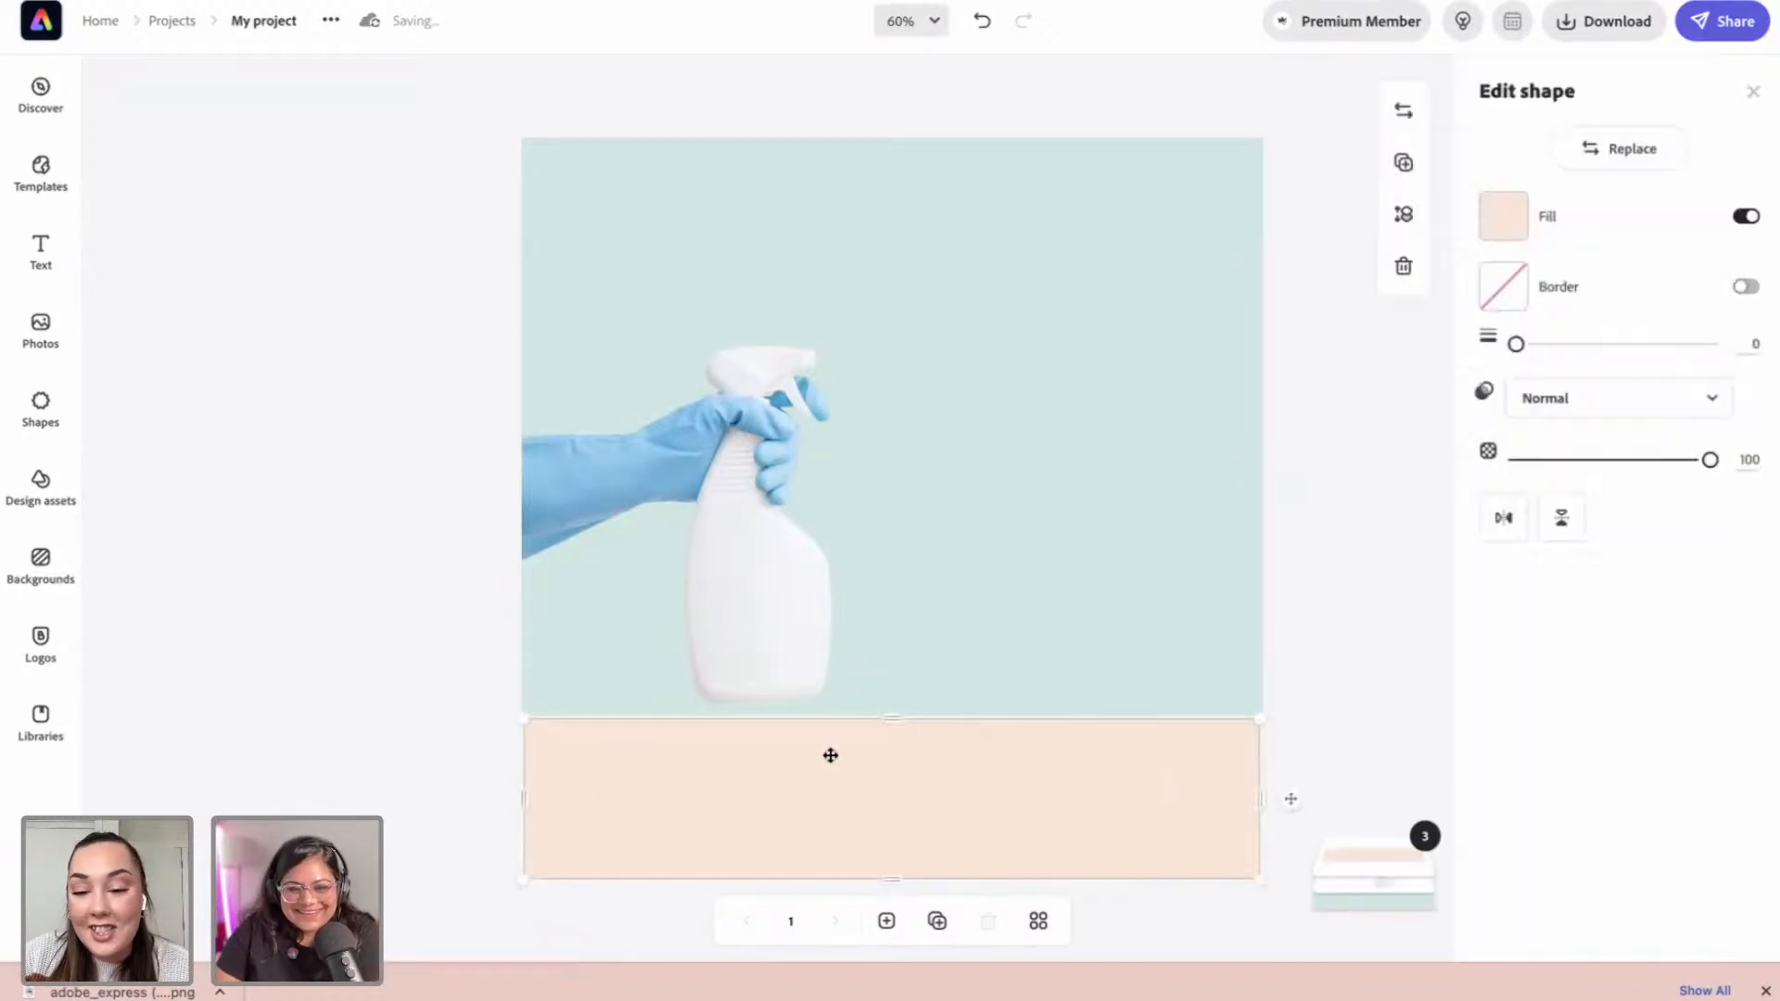
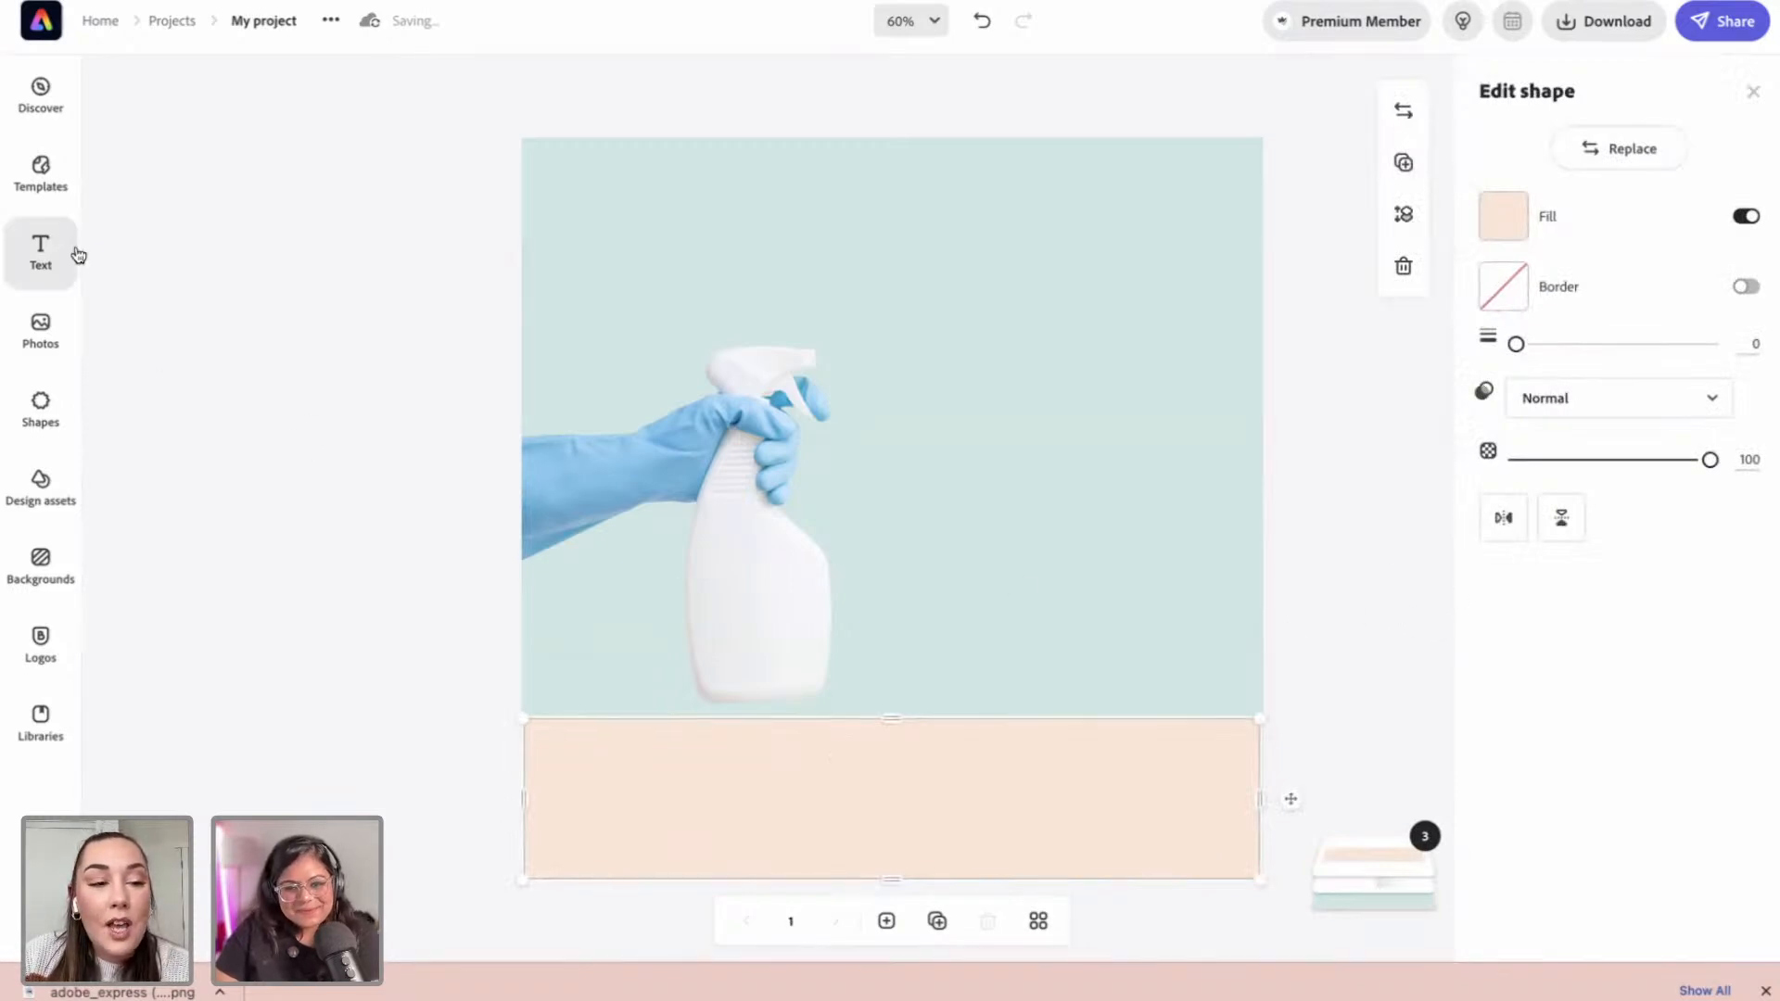
# Step: Give the peach band a dark border about 5-6 wide
pyautogui.click(46, 419)
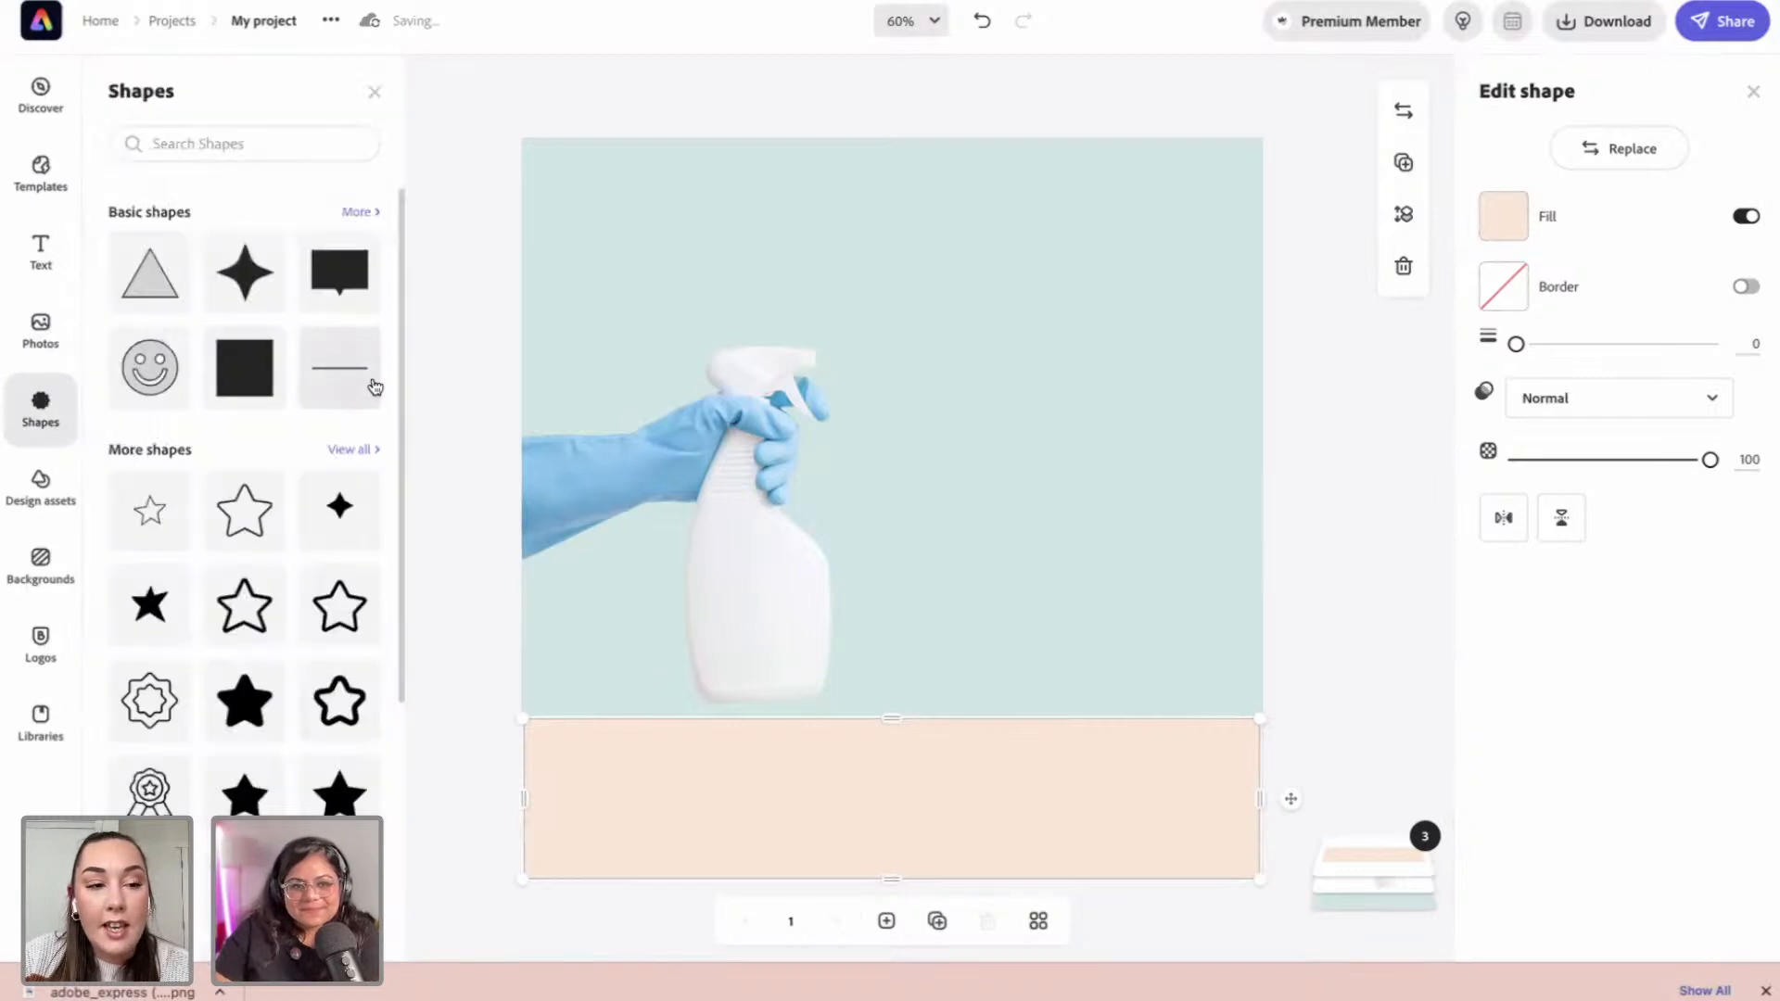
pyautogui.click(433, 384)
pyautogui.click(1118, 805)
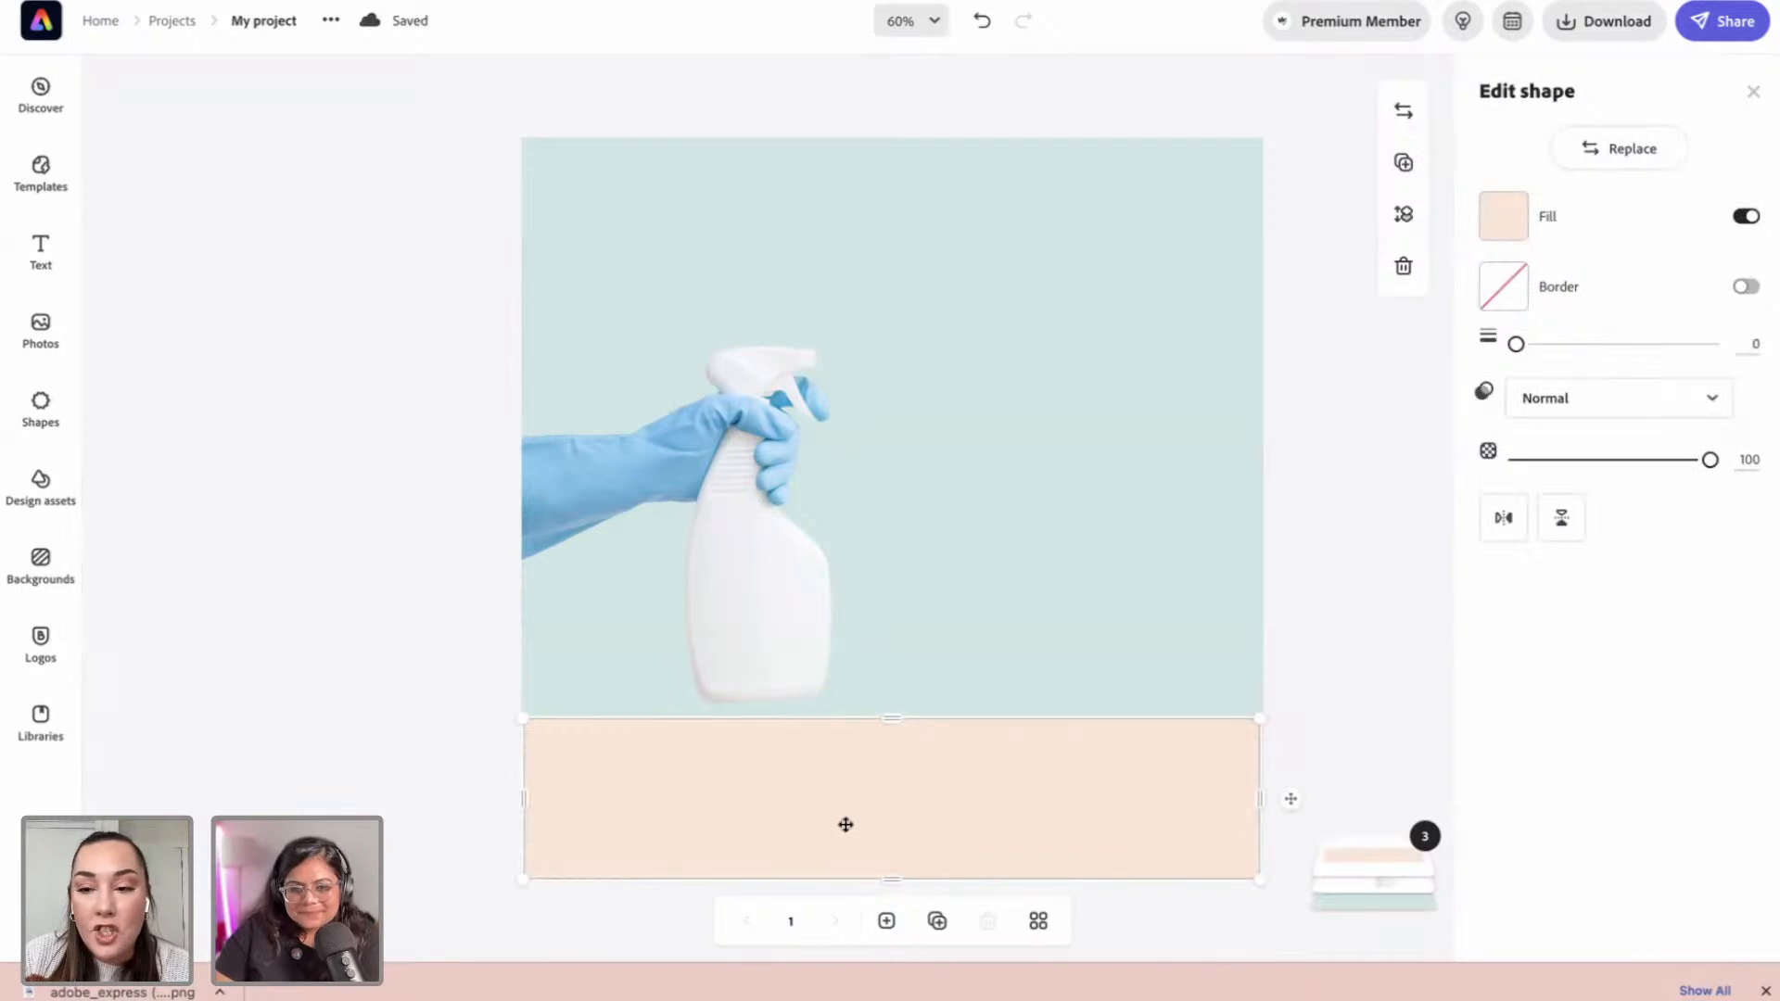
pyautogui.click(1746, 287)
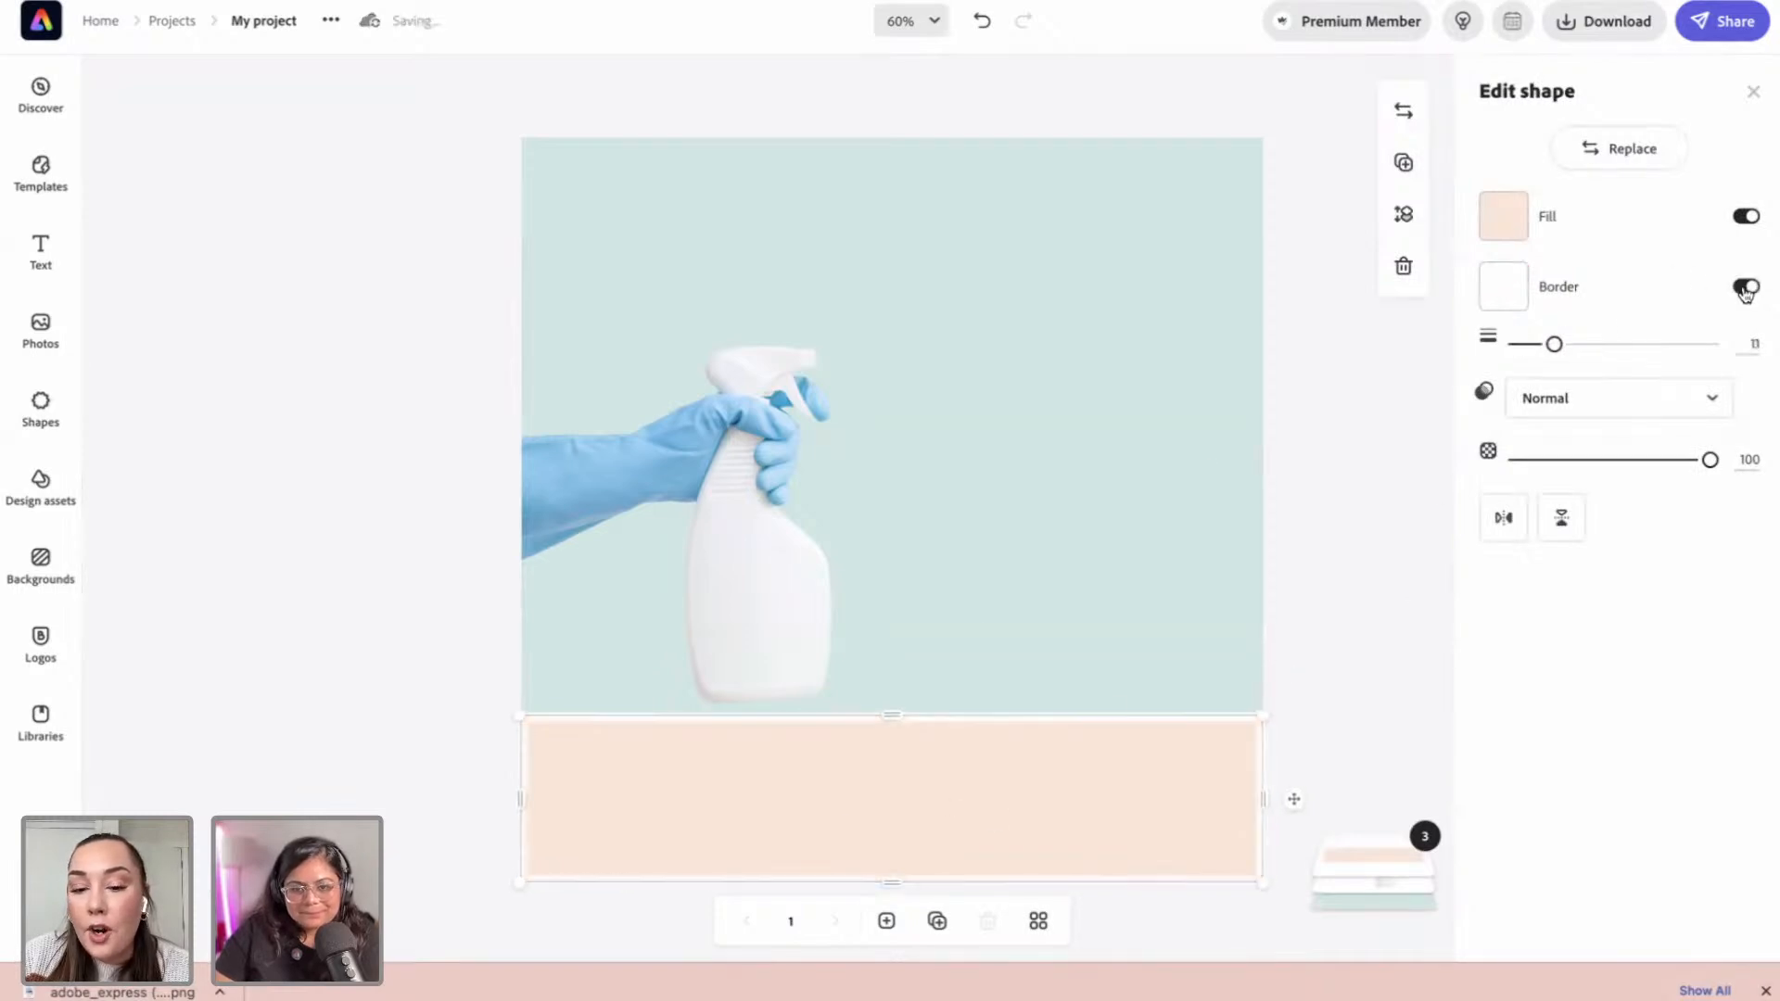
pyautogui.click(1503, 288)
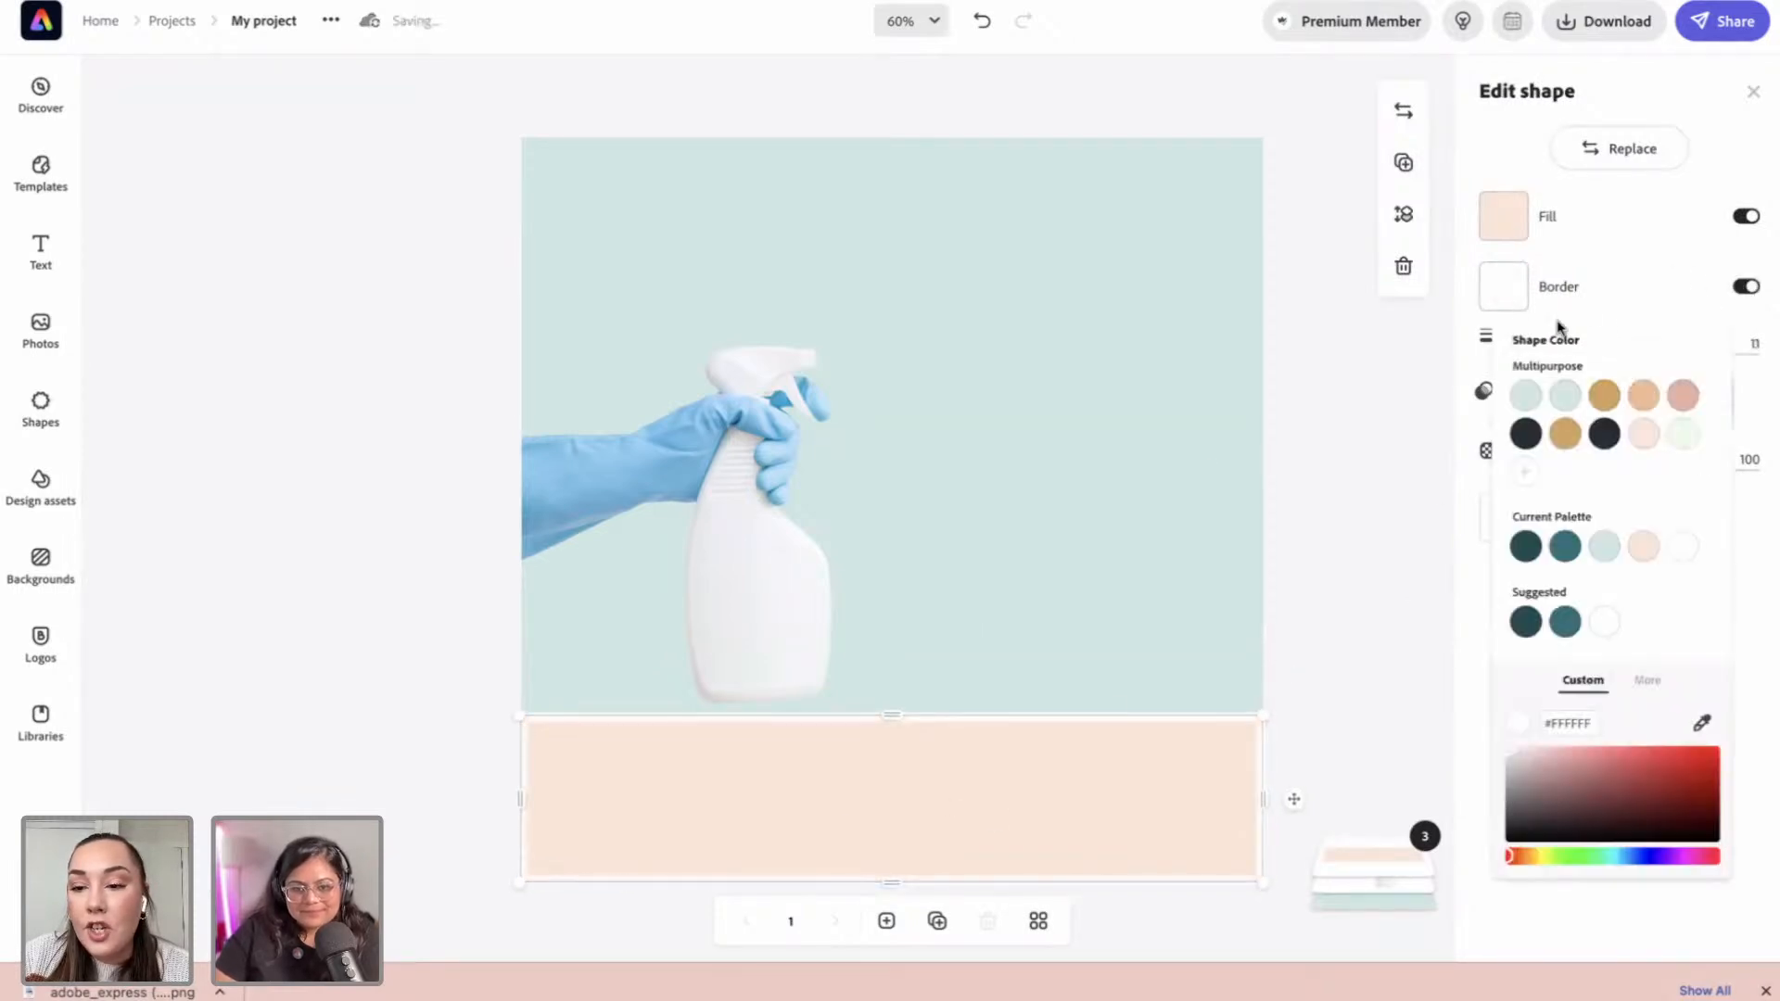
pyautogui.click(1604, 433)
pyautogui.click(1445, 380)
pyautogui.moveTo(1554, 347); pyautogui.dragTo(1534, 346)
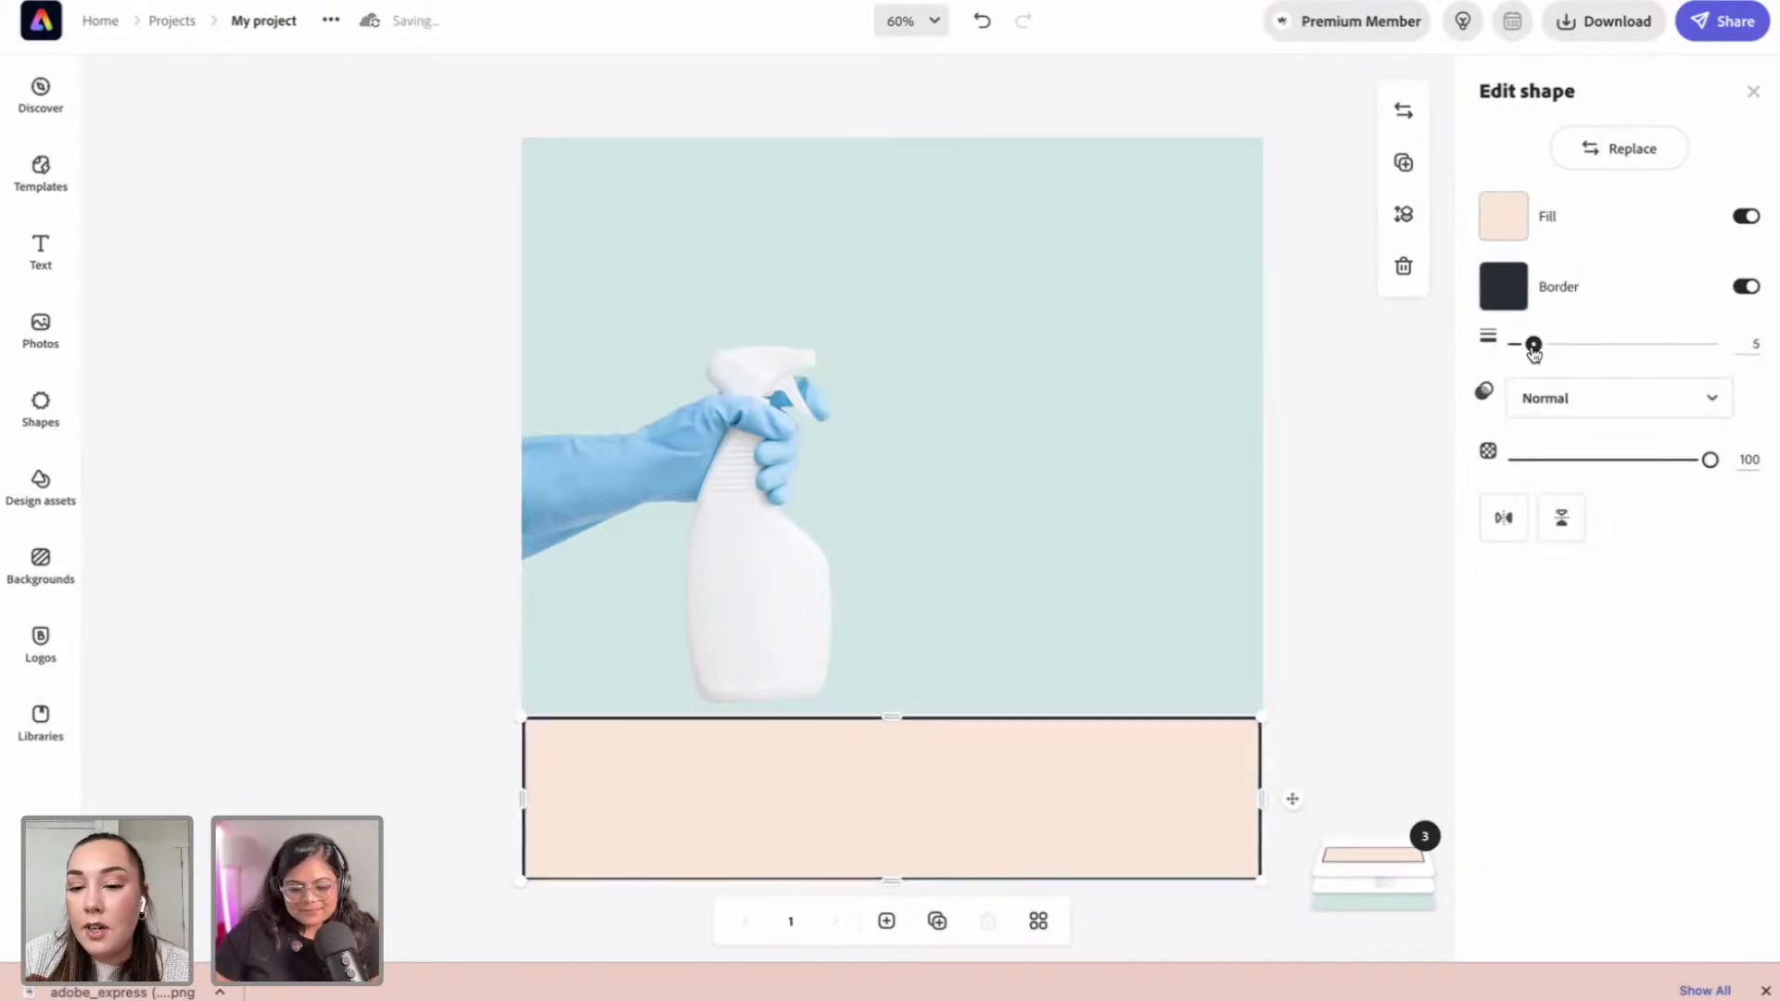
# Step: Stretch the peach band past the left, right and bottom page edges so only its dark top line shows
pyautogui.click(1326, 705)
pyautogui.click(1132, 814)
pyautogui.moveTo(1261, 801); pyautogui.dragTo(1279, 799)
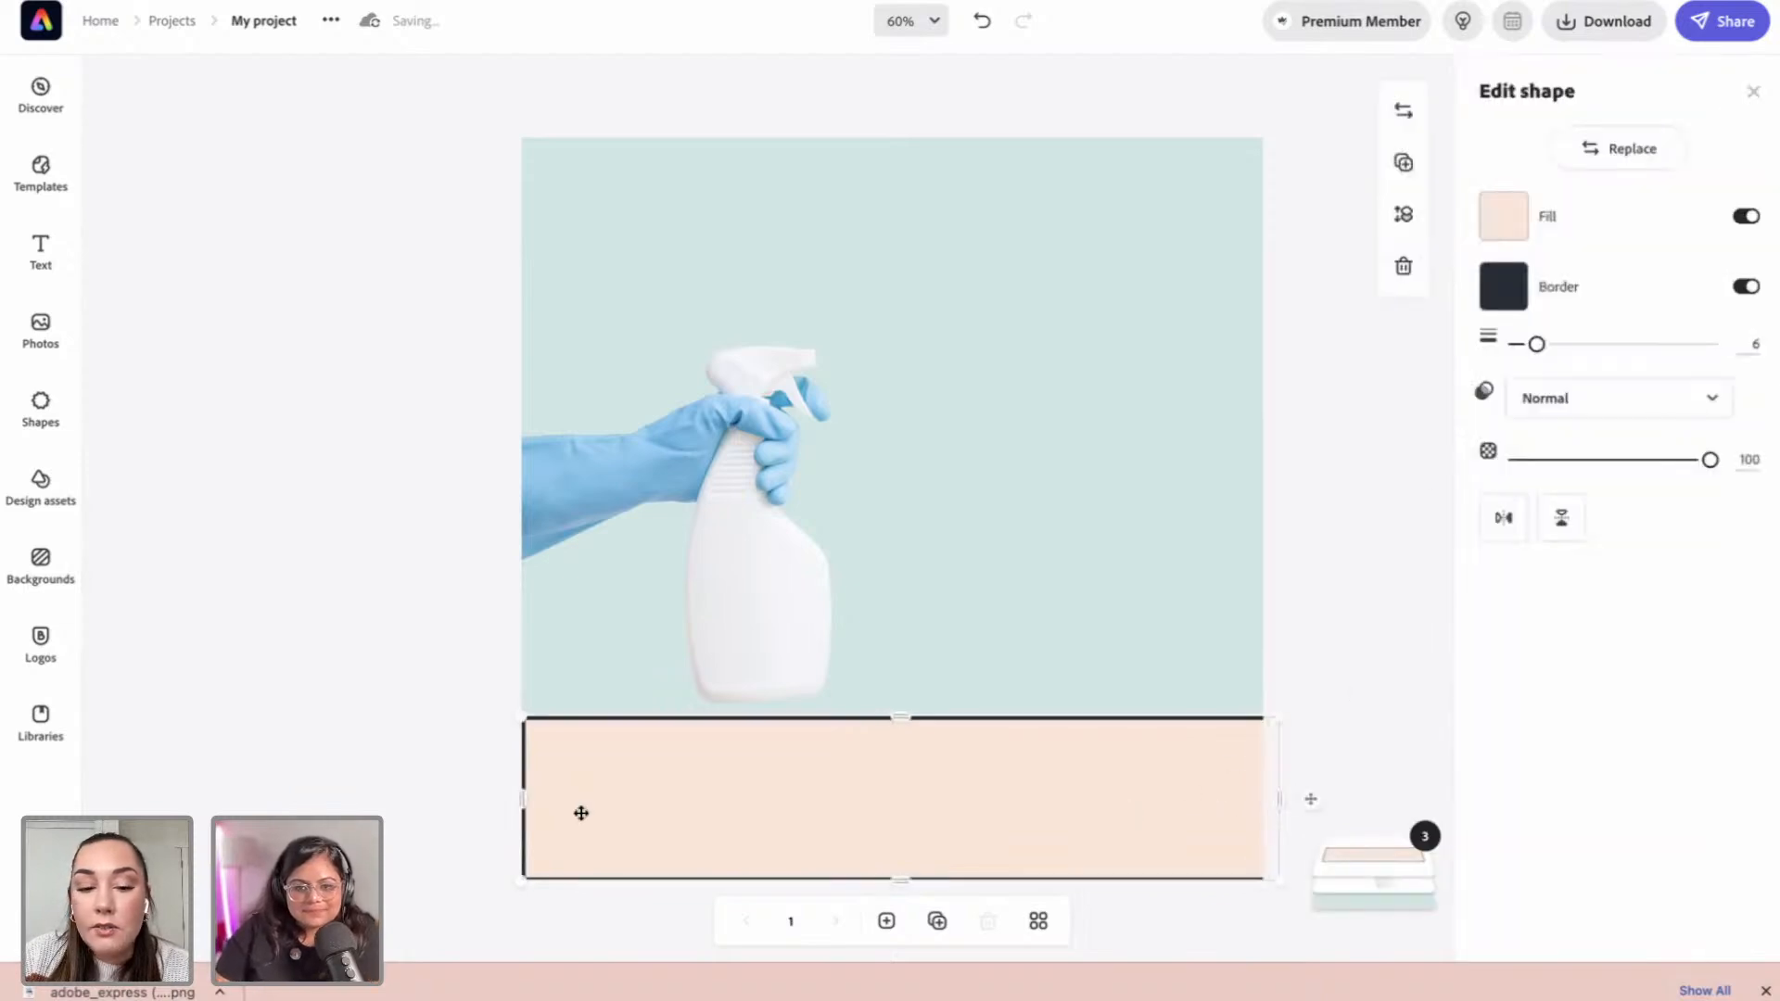
pyautogui.moveTo(528, 803); pyautogui.dragTo(506, 803)
pyautogui.moveTo(886, 882); pyautogui.dragTo(890, 895)
pyautogui.click(406, 686)
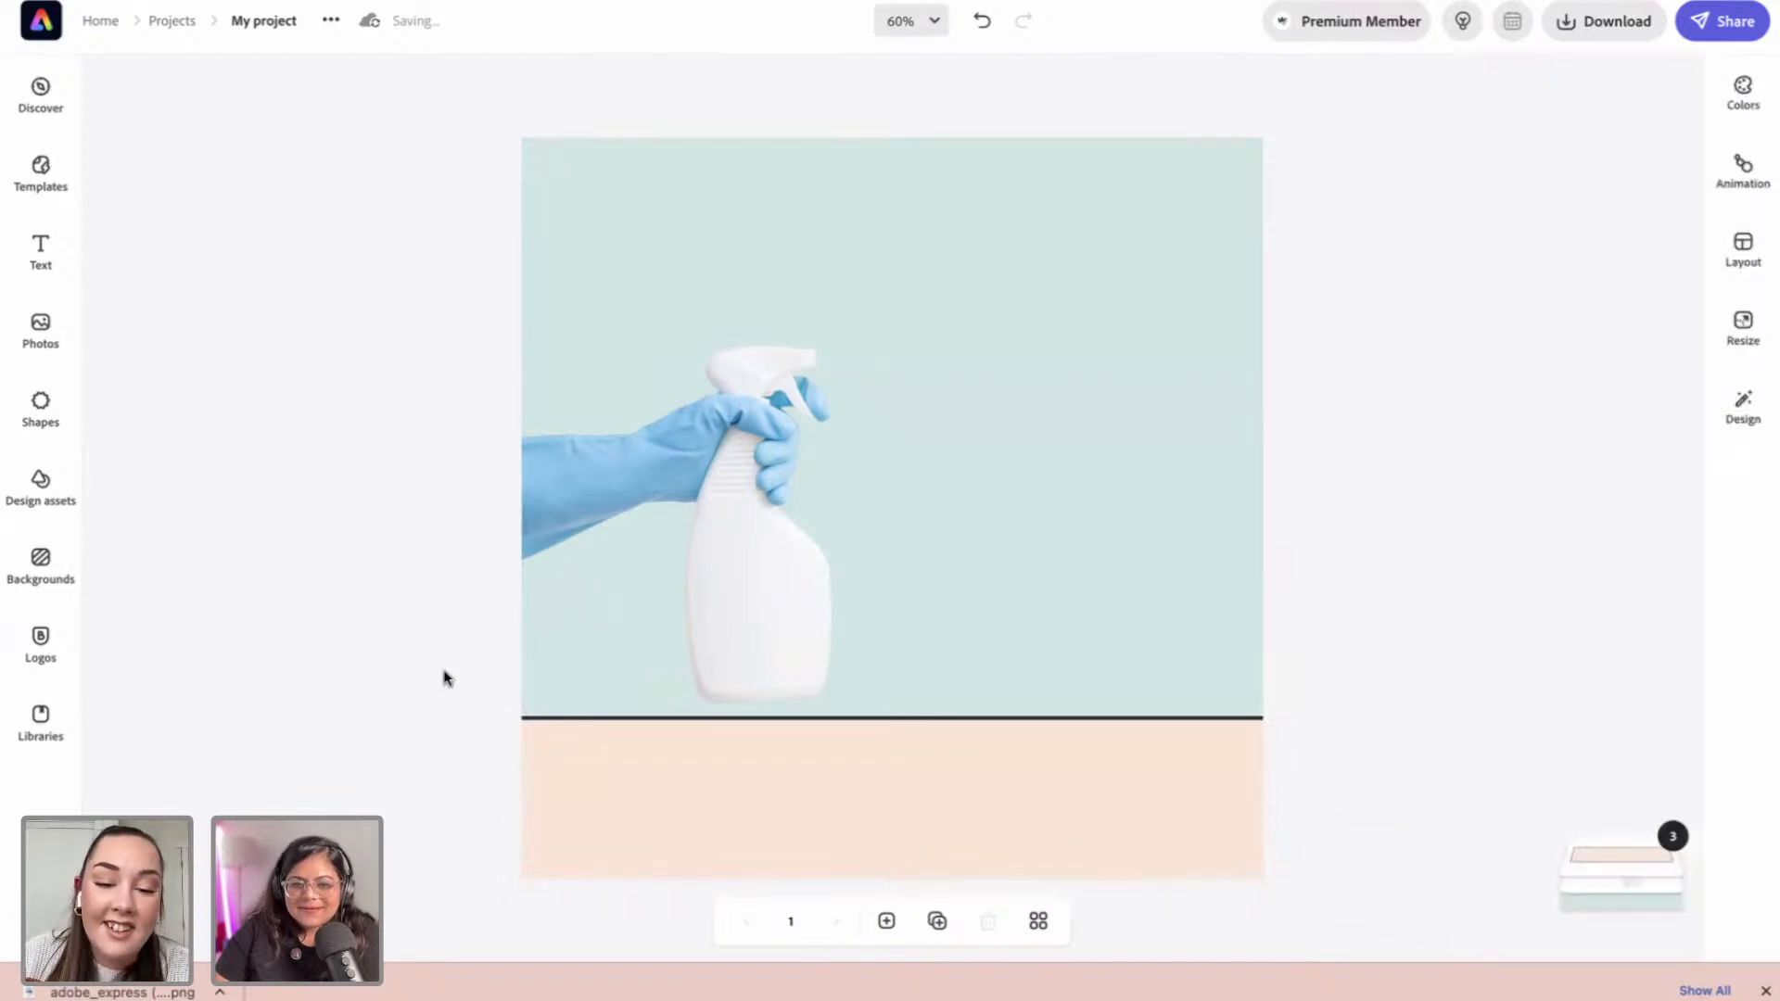
pyautogui.click(814, 782)
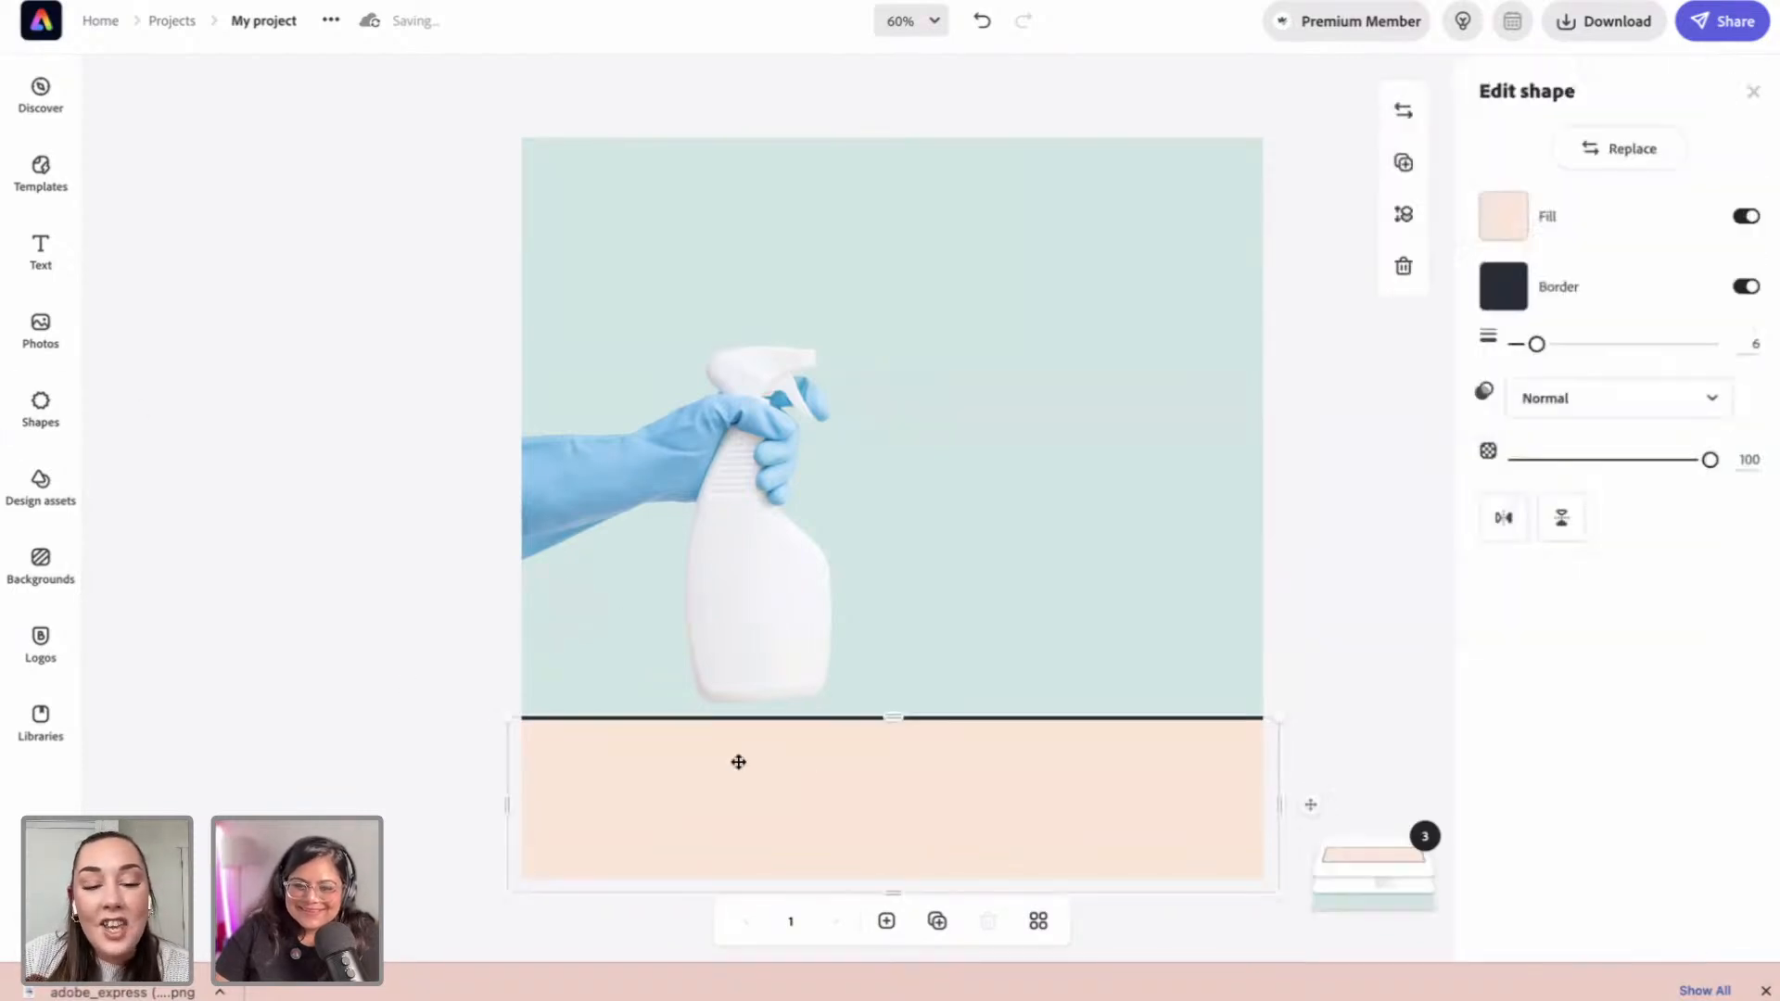
pyautogui.click(263, 409)
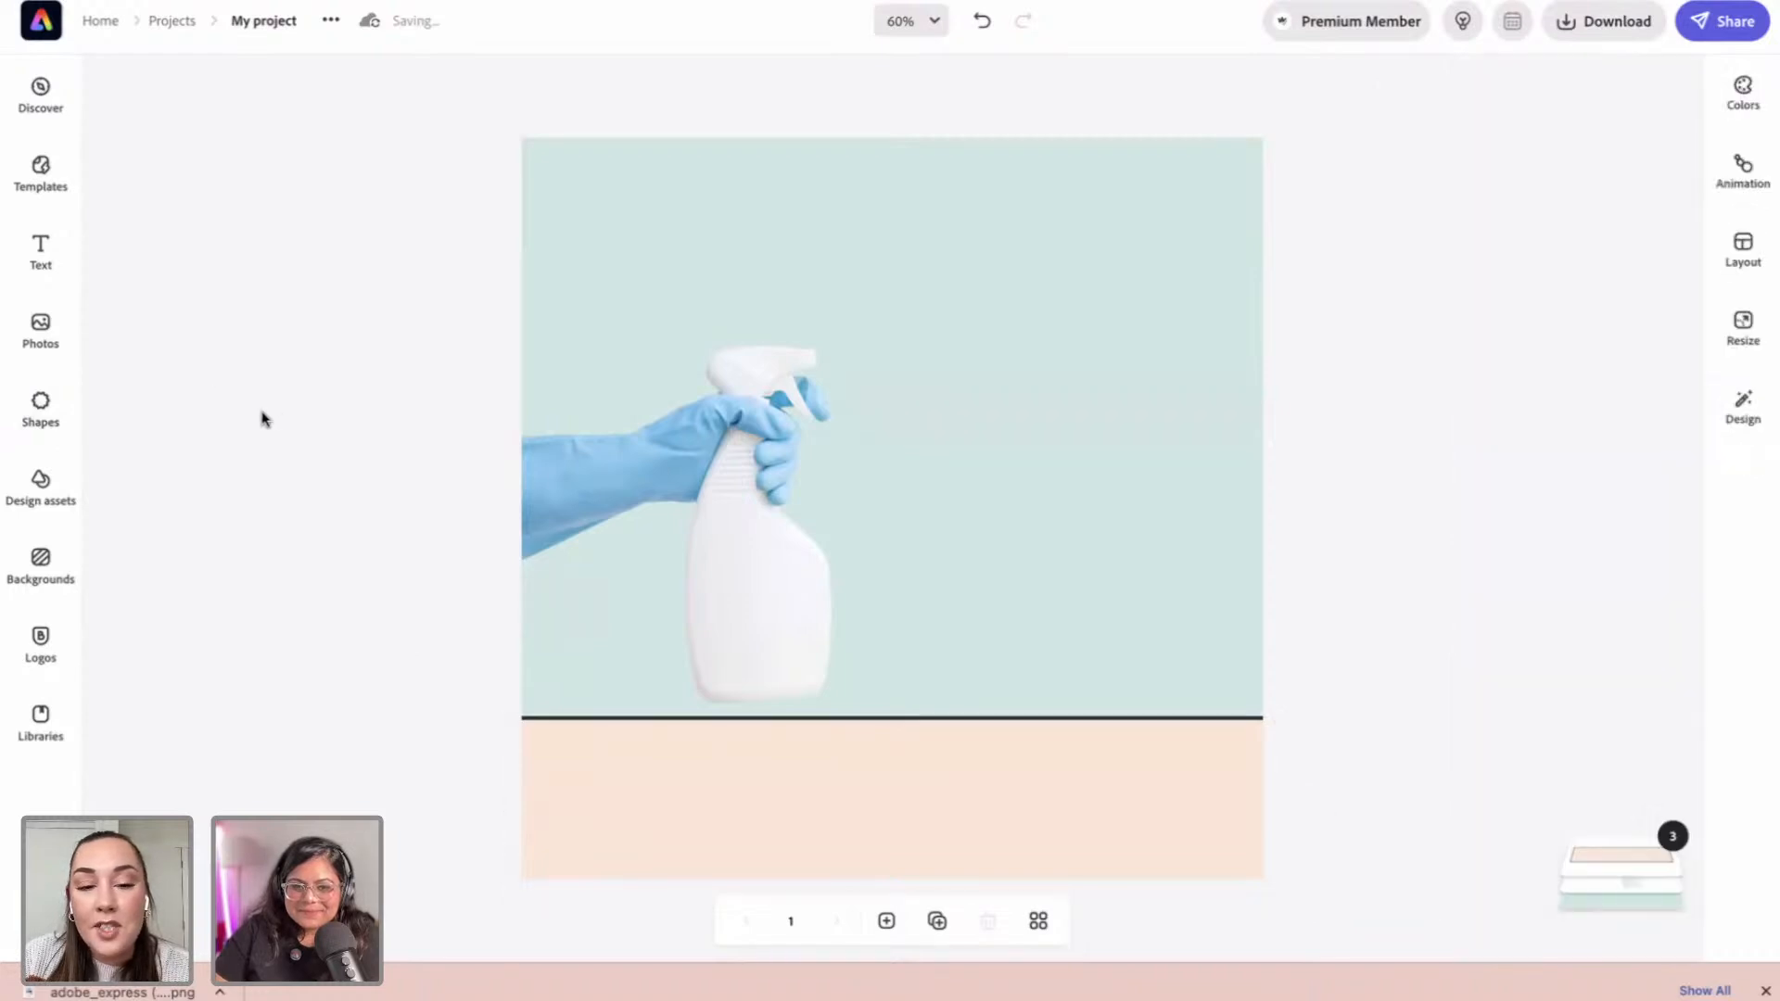
pyautogui.click(703, 606)
# Step: Lower the spray-bottle photo onto the peach band's dark line, enlarge it, and nudge it slightly left
pyautogui.moveTo(739, 600)
pyautogui.mouseDown()
pyautogui.moveTo(743, 664)
pyautogui.moveTo(739, 608)
pyautogui.mouseUp()
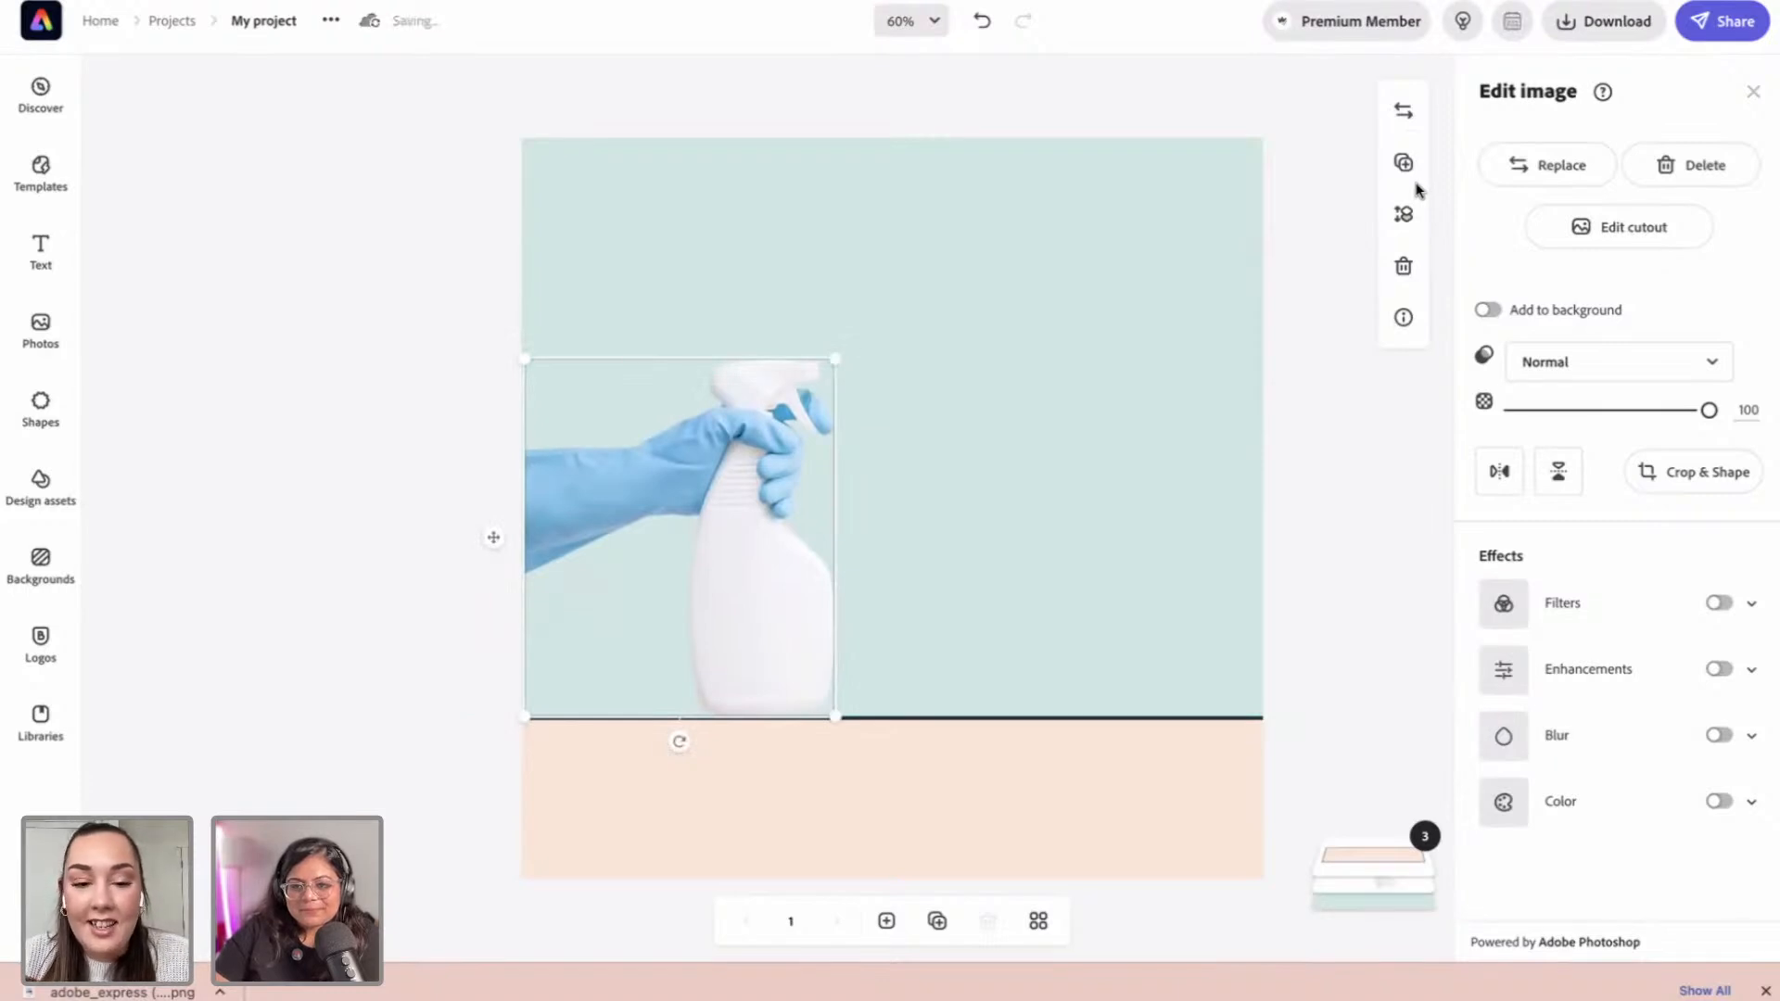
pyautogui.moveTo(669, 583); pyautogui.dragTo(755, 601)
pyautogui.moveTo(835, 397); pyautogui.dragTo(864, 366)
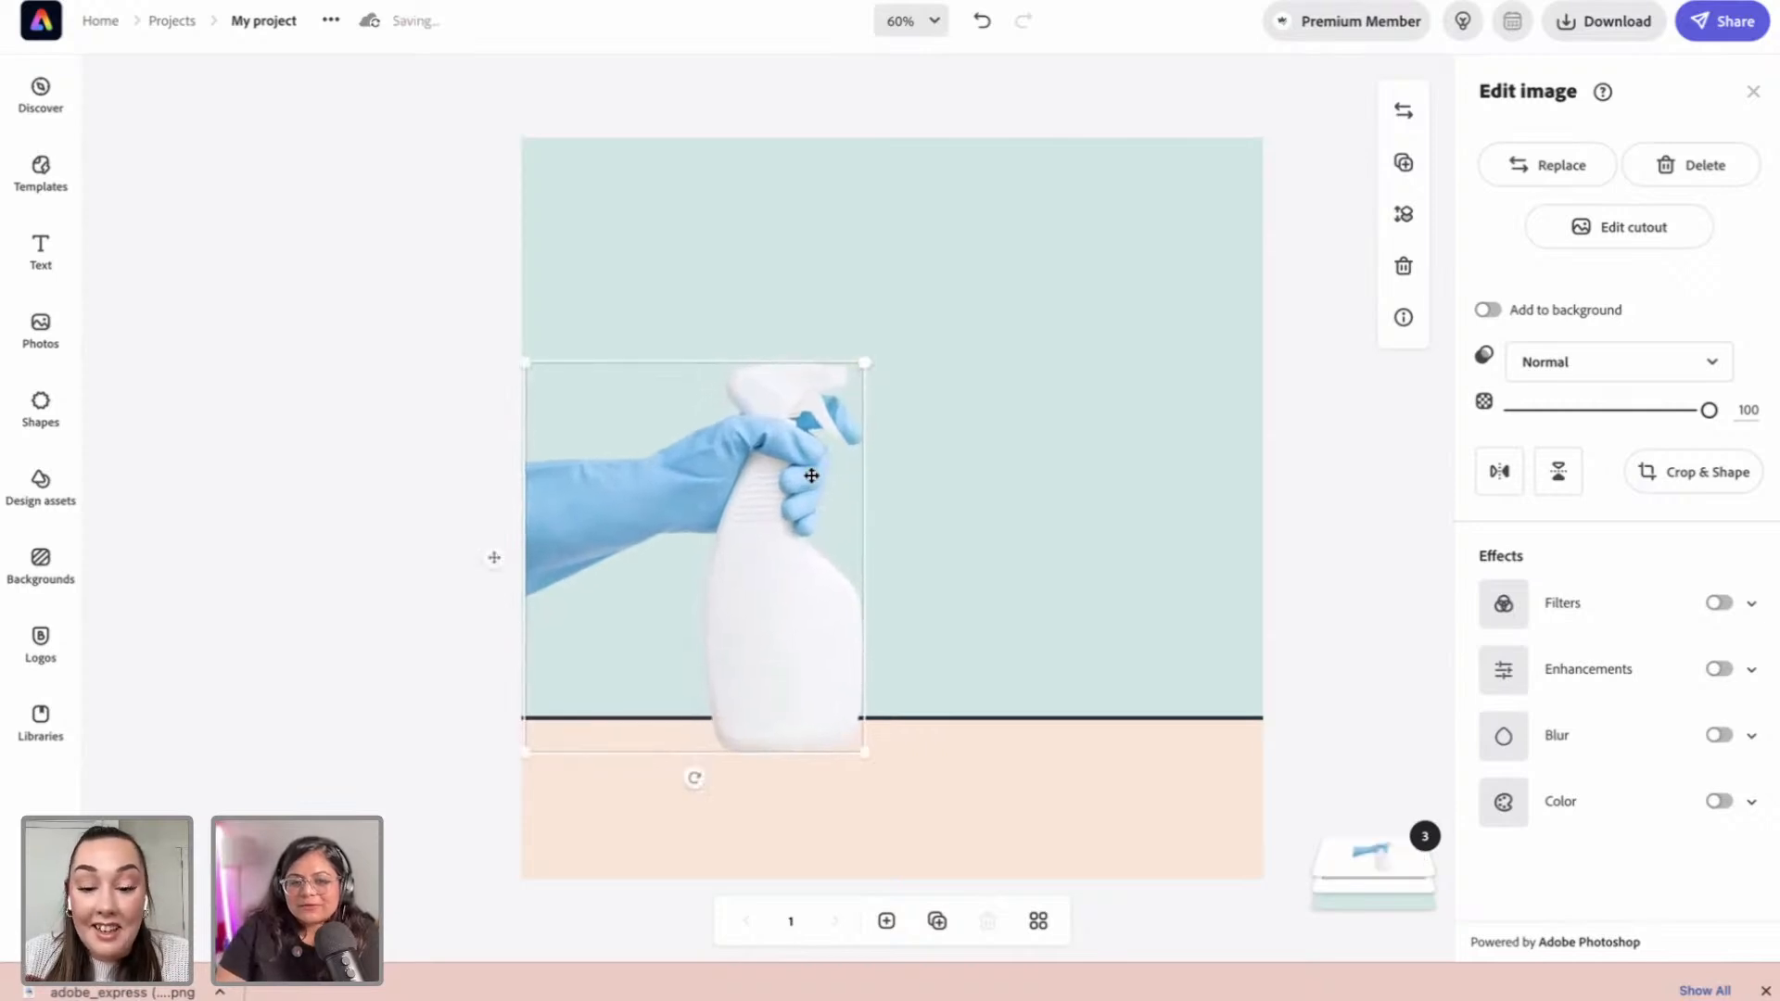
pyautogui.press('Left')
pyautogui.press('Left')
pyautogui.press('Left')
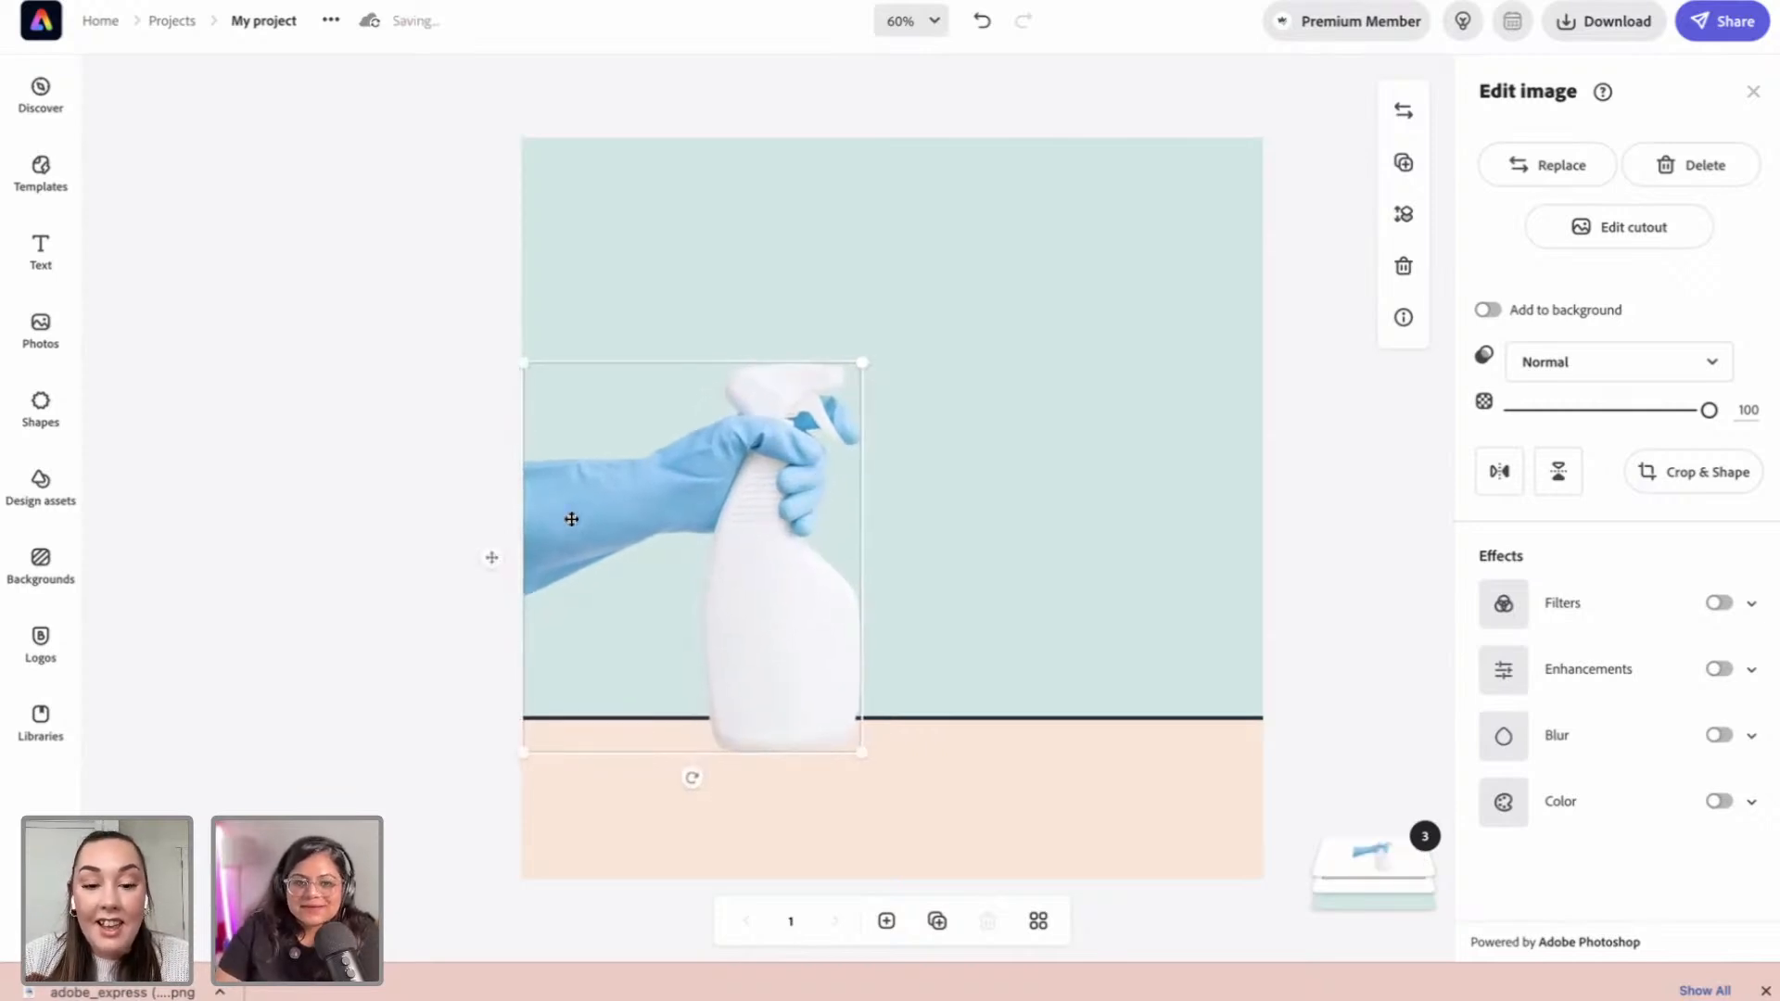
pyautogui.click(443, 494)
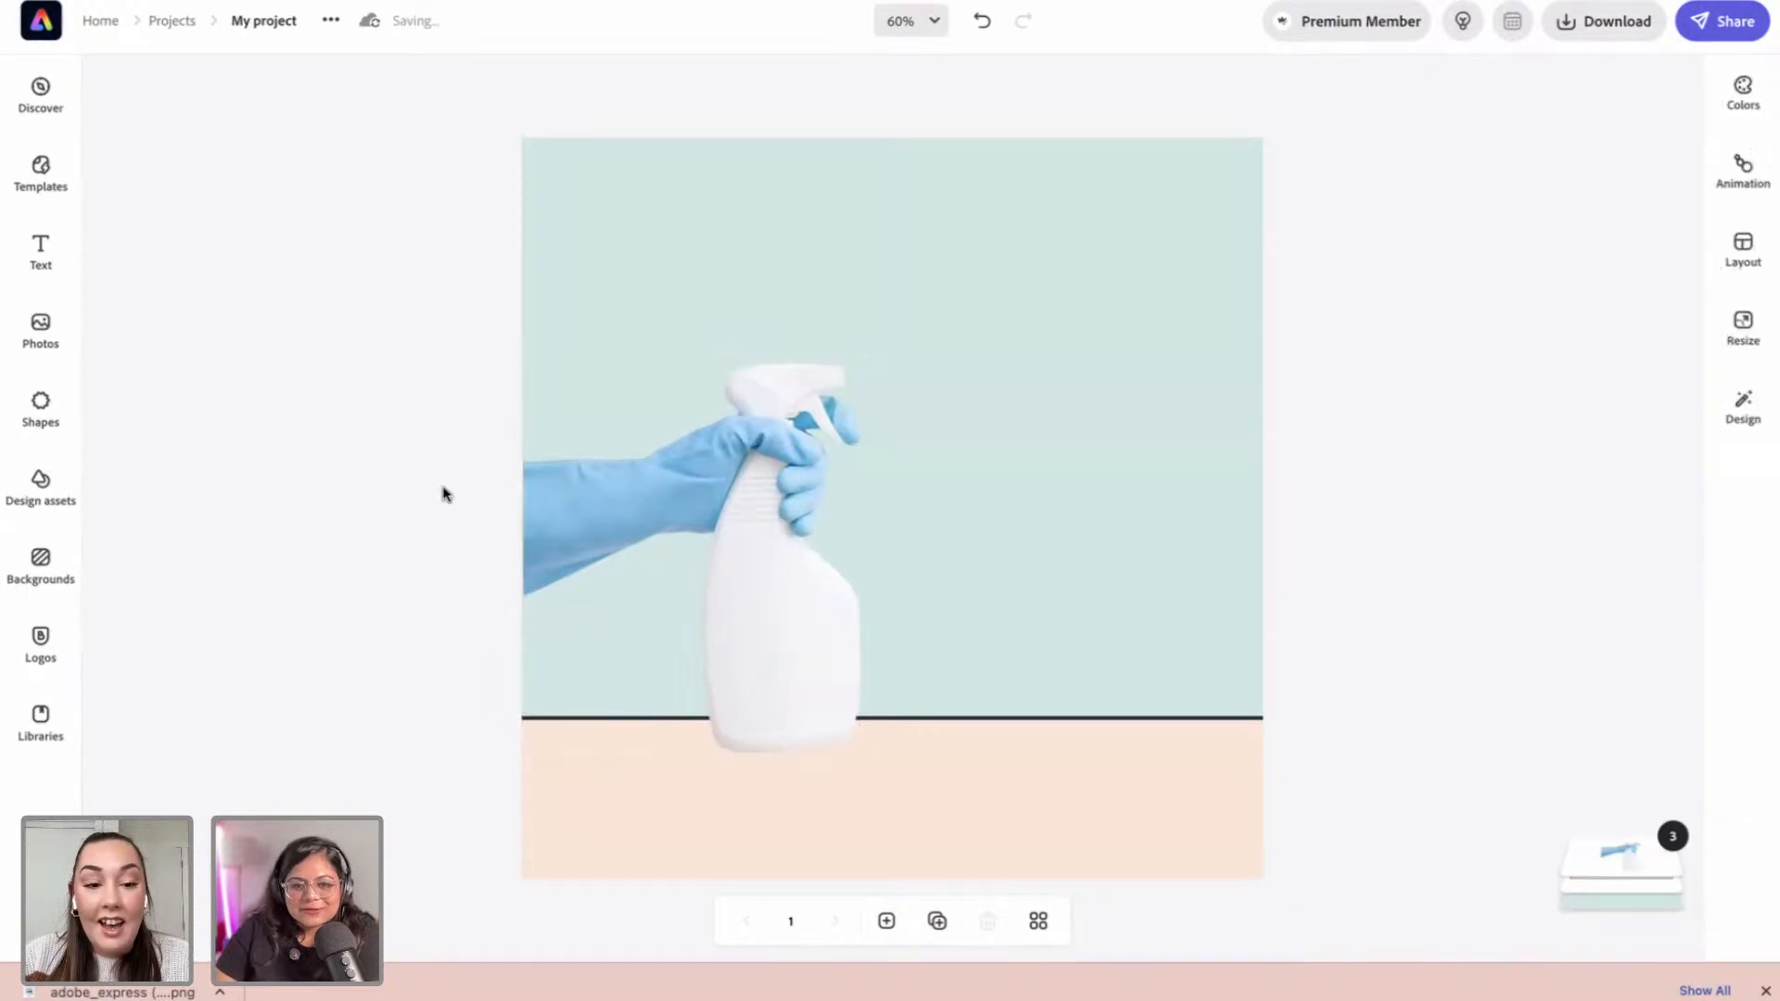
pyautogui.click(789, 687)
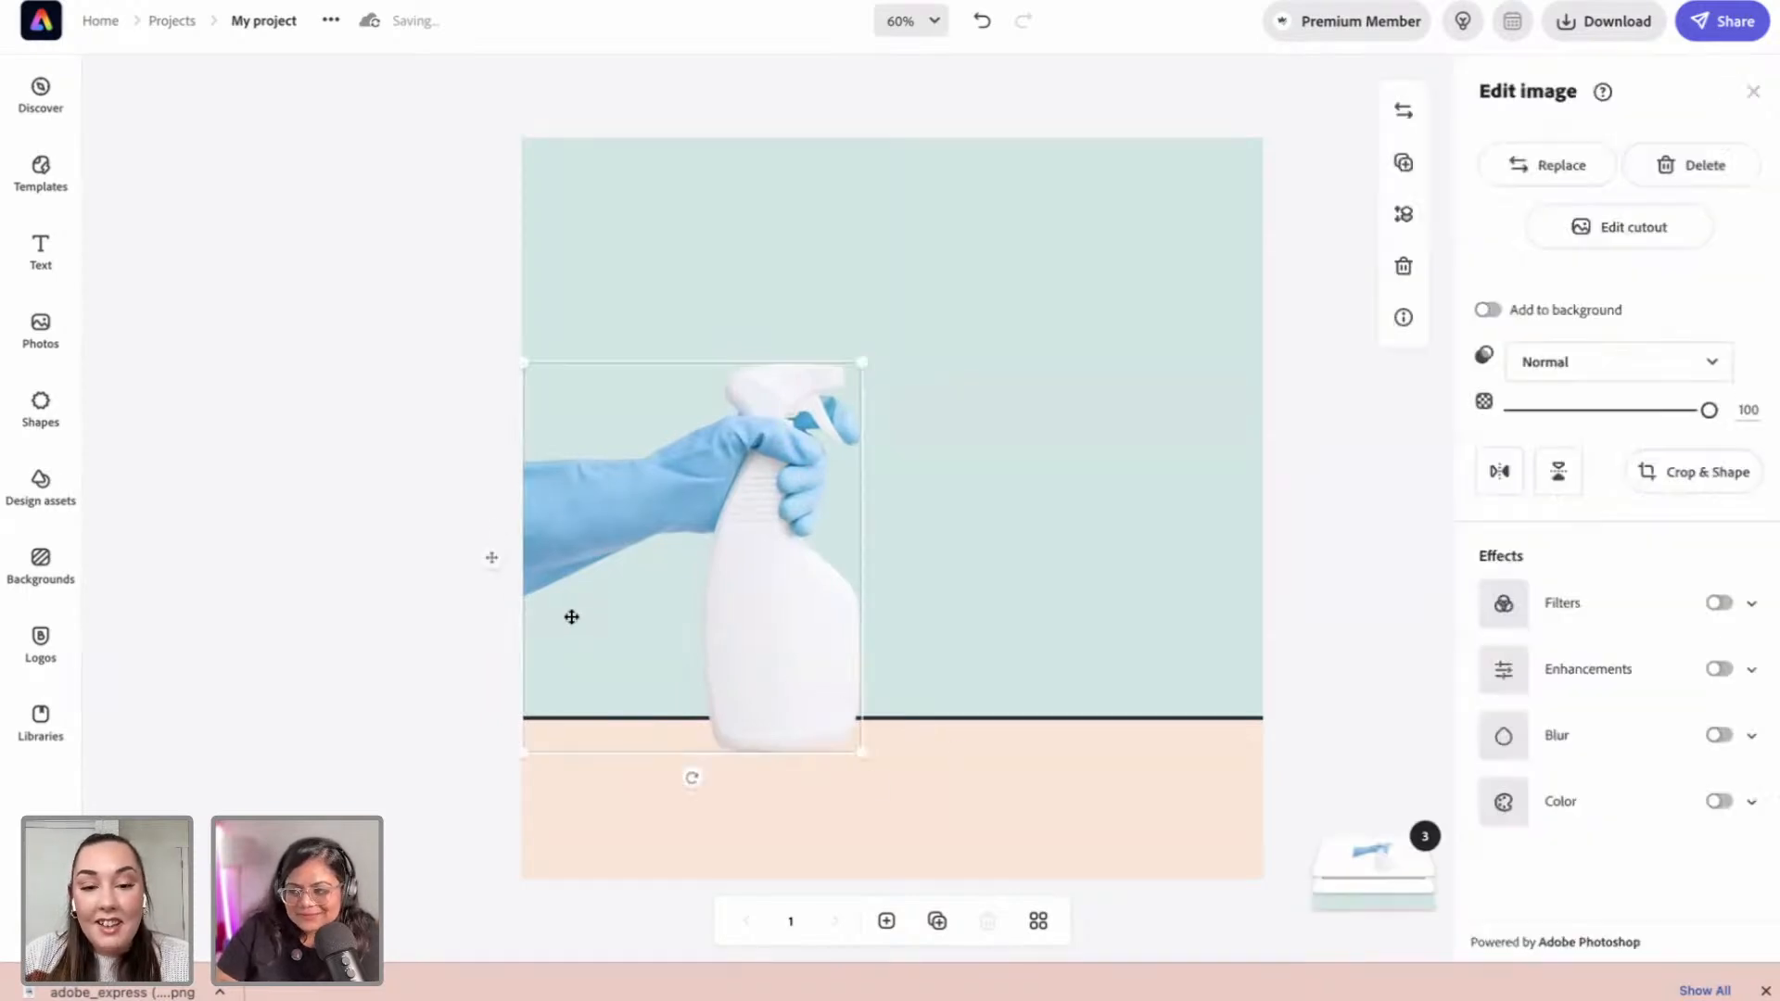
pyautogui.click(408, 567)
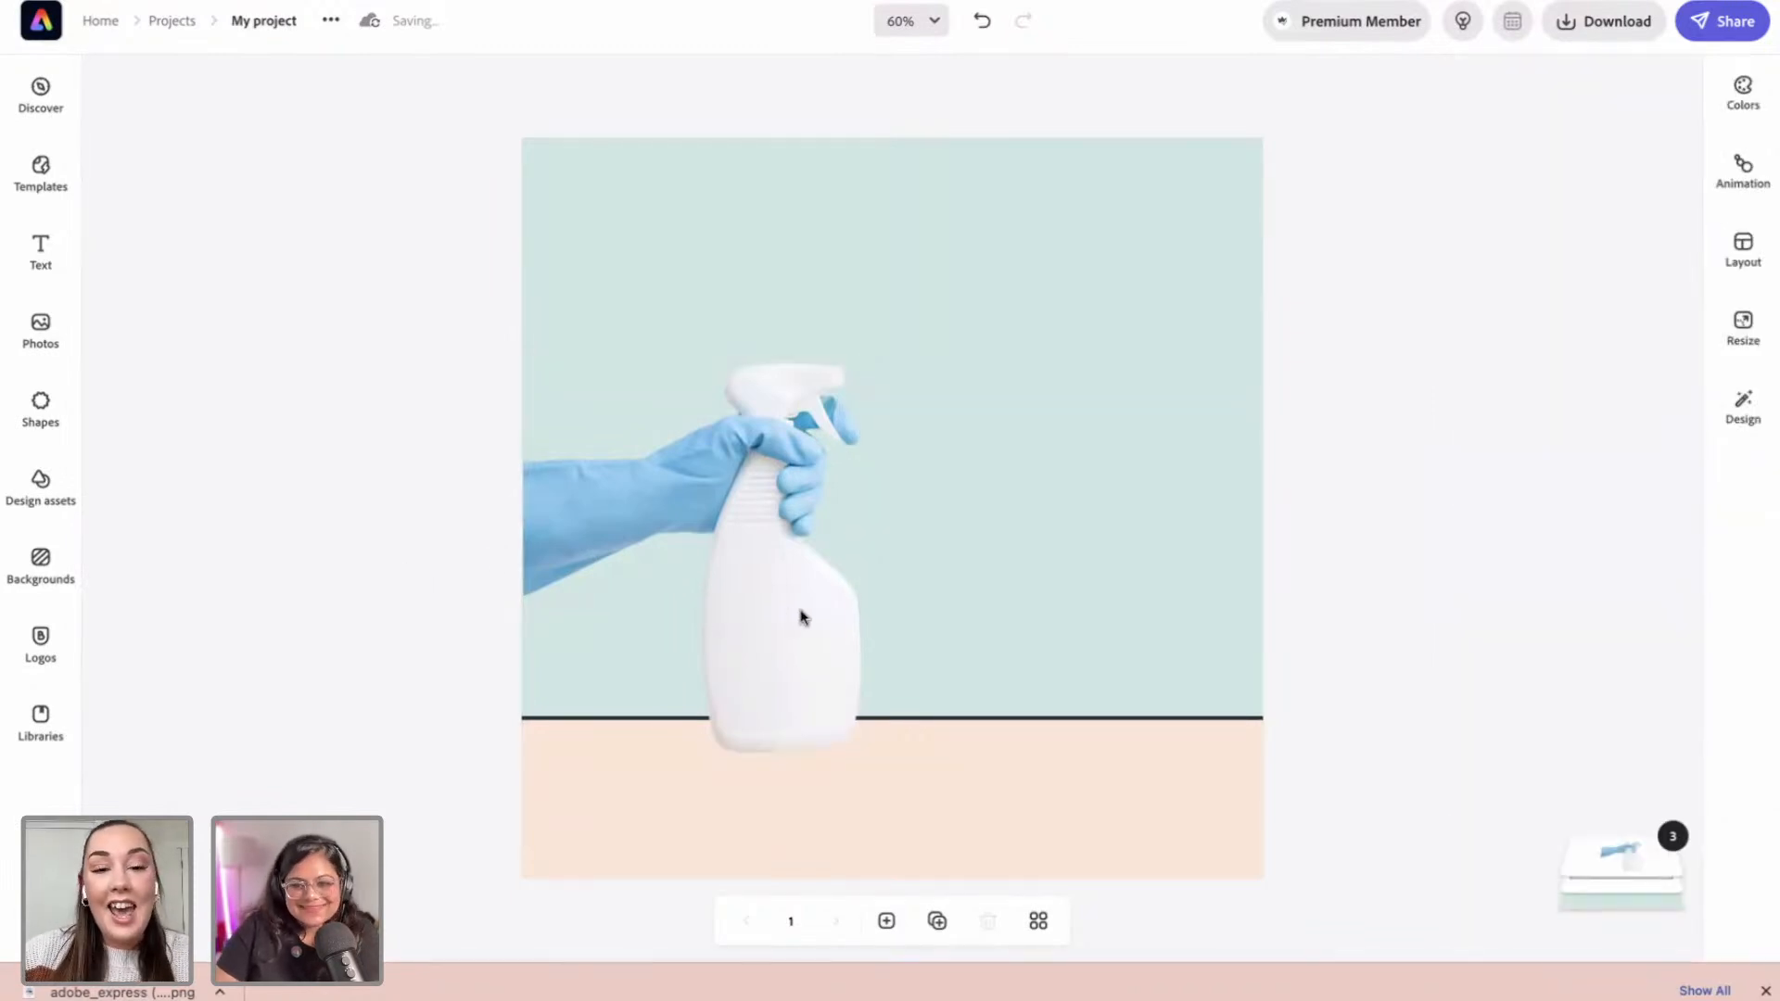
pyautogui.click(791, 603)
pyautogui.click(400, 481)
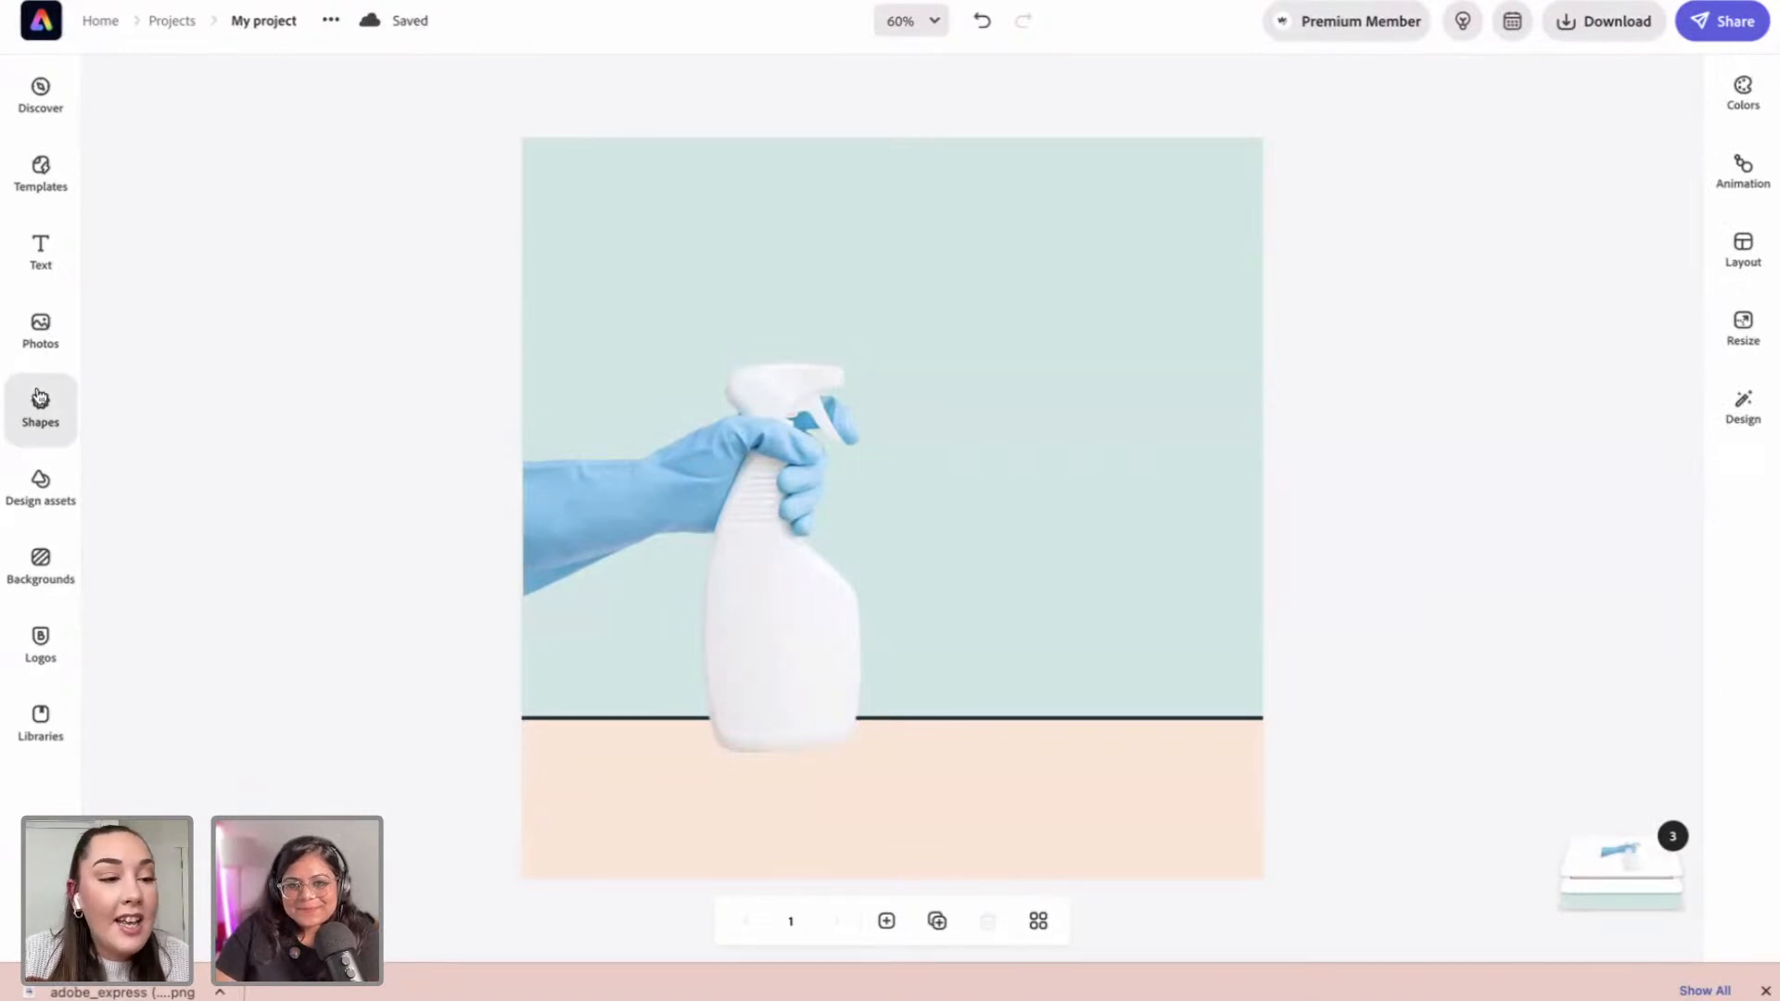
# Step: Search stock photos for 'spon' and add the blue sponge photo to the page
pyautogui.click(70, 336)
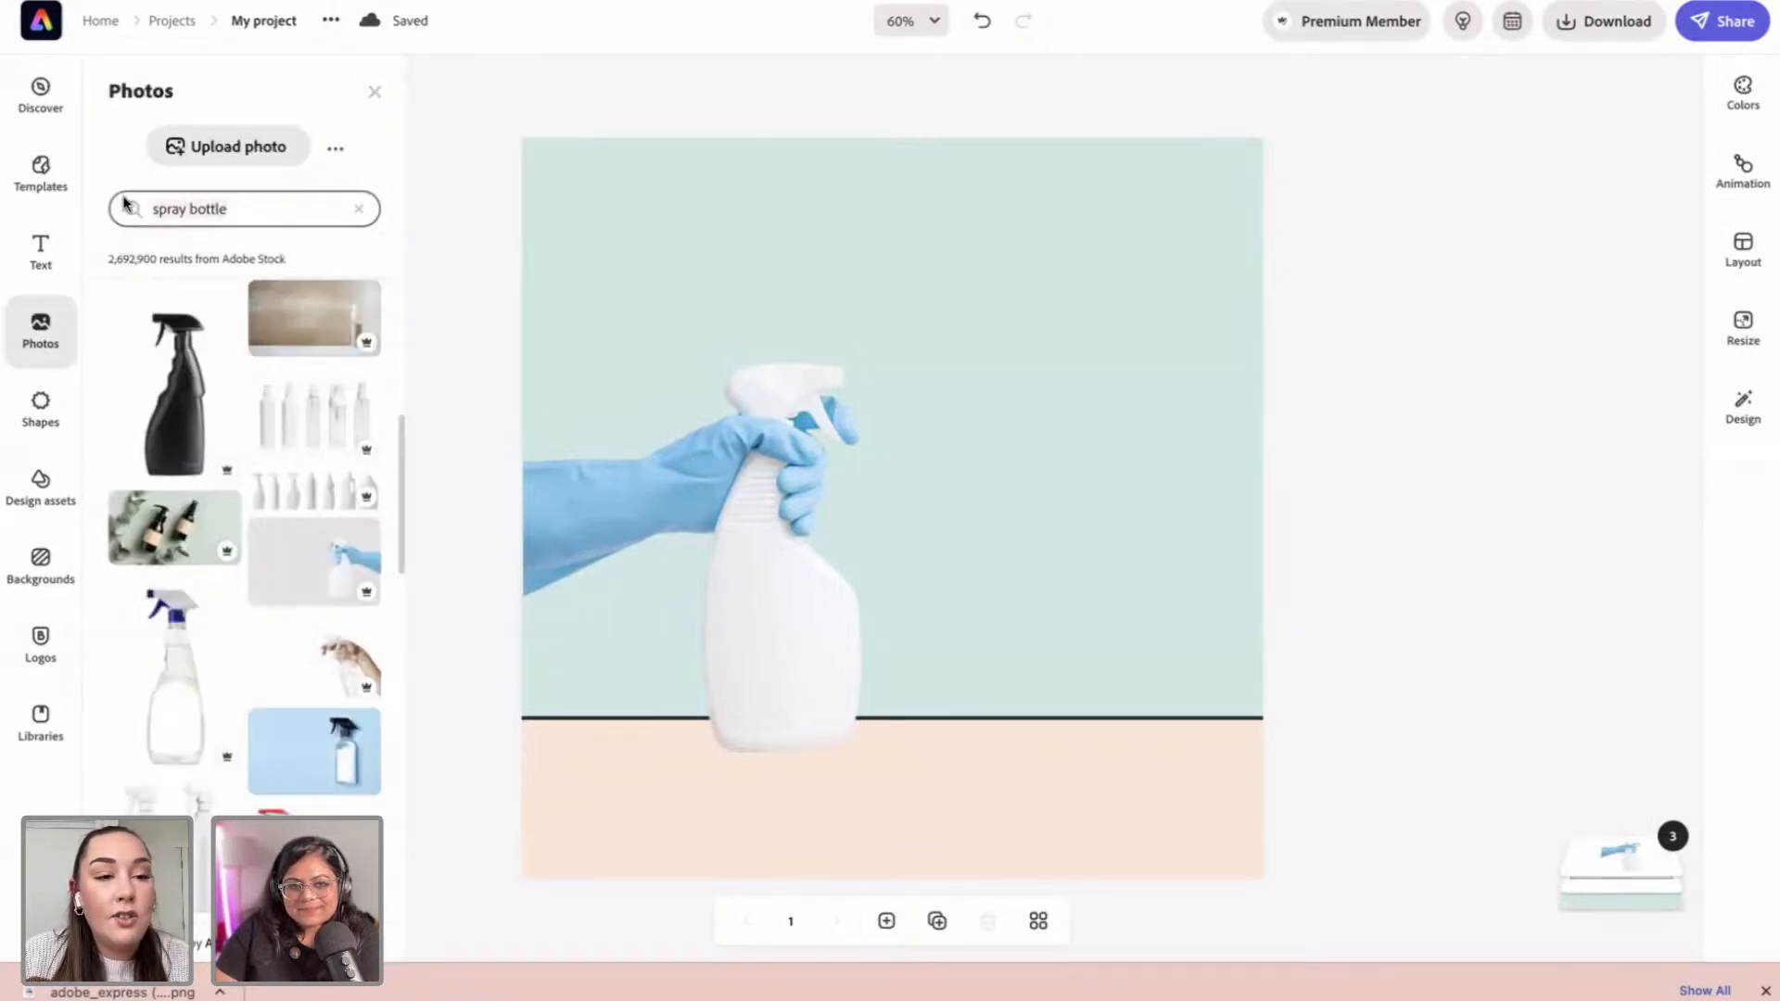
pyautogui.write('sponge')
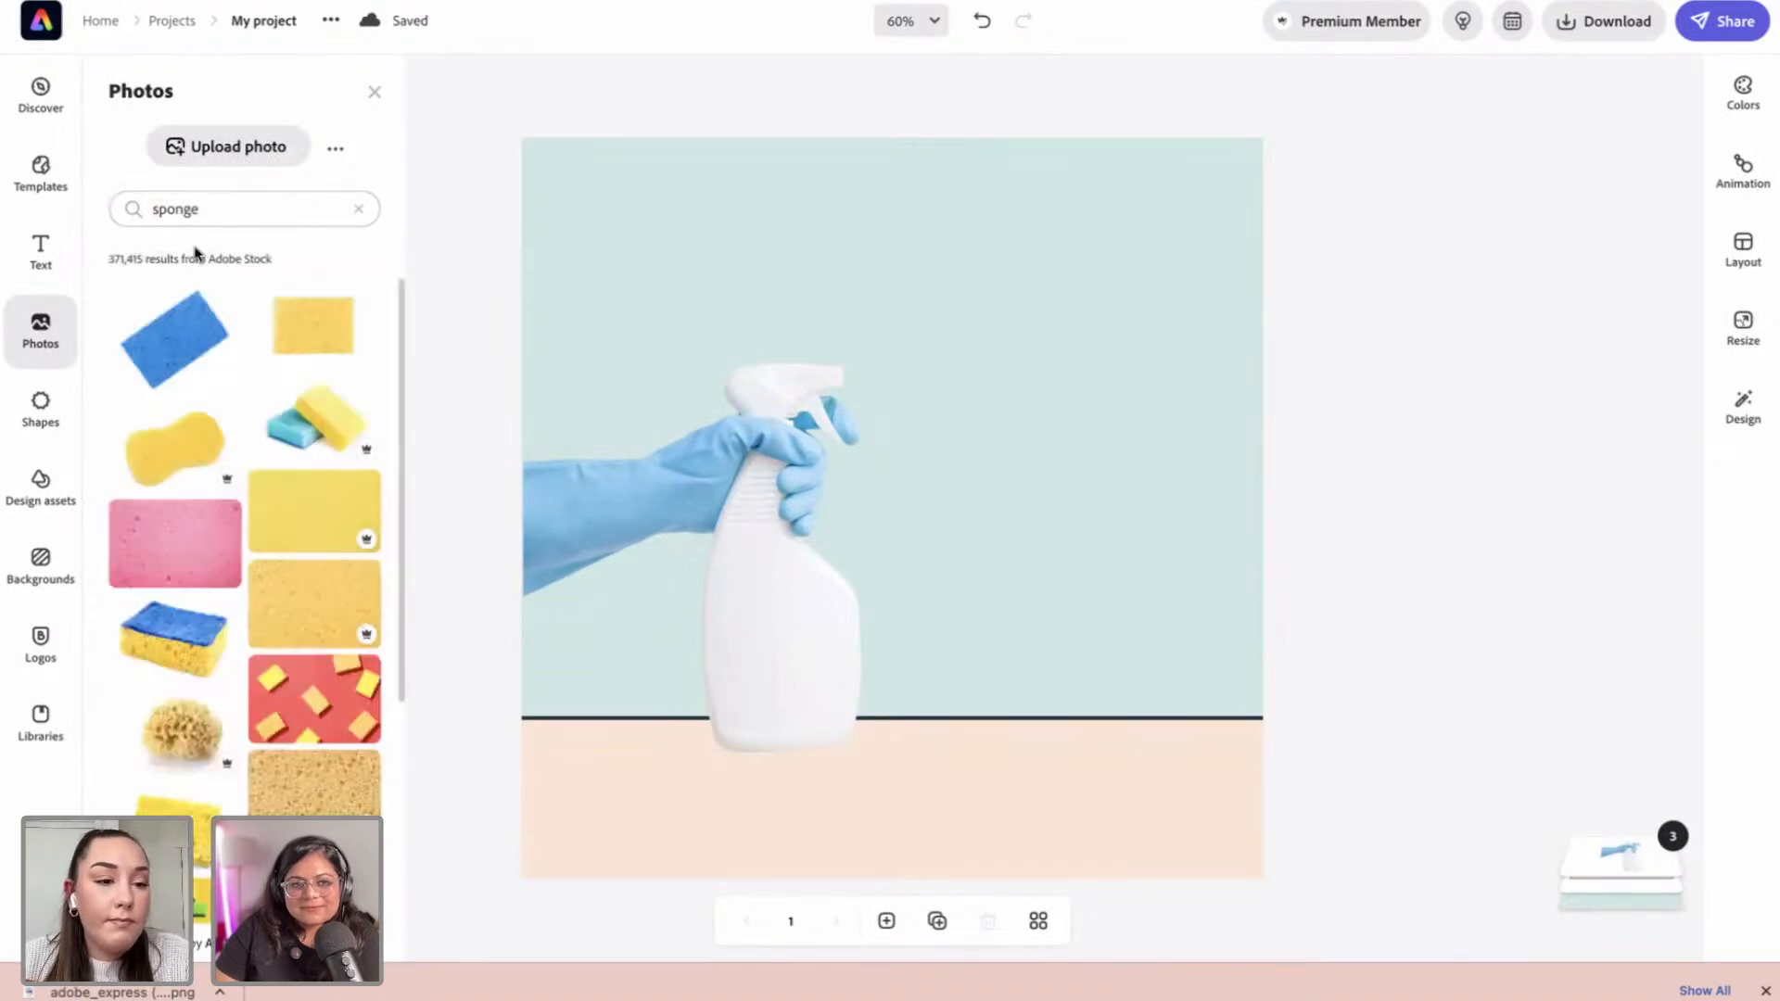
pyautogui.scroll(-1, 274, 433)
pyautogui.scroll(-6, 271, 433)
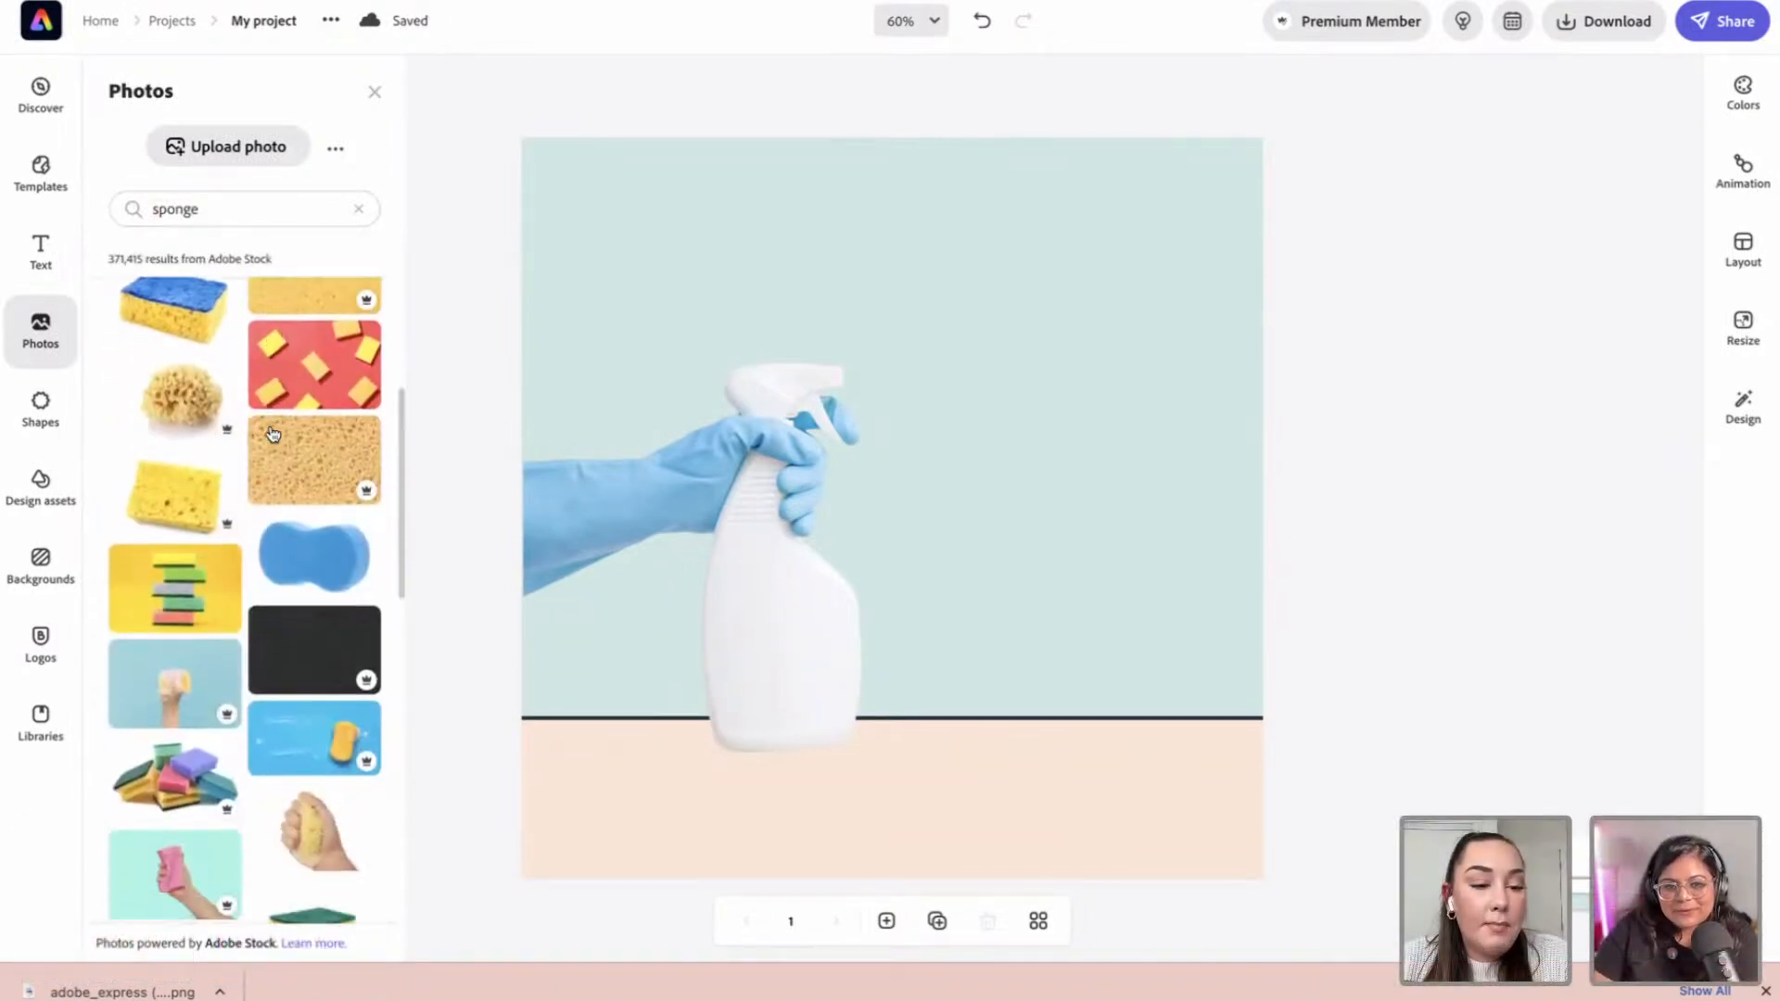
pyautogui.scroll(-4, 271, 439)
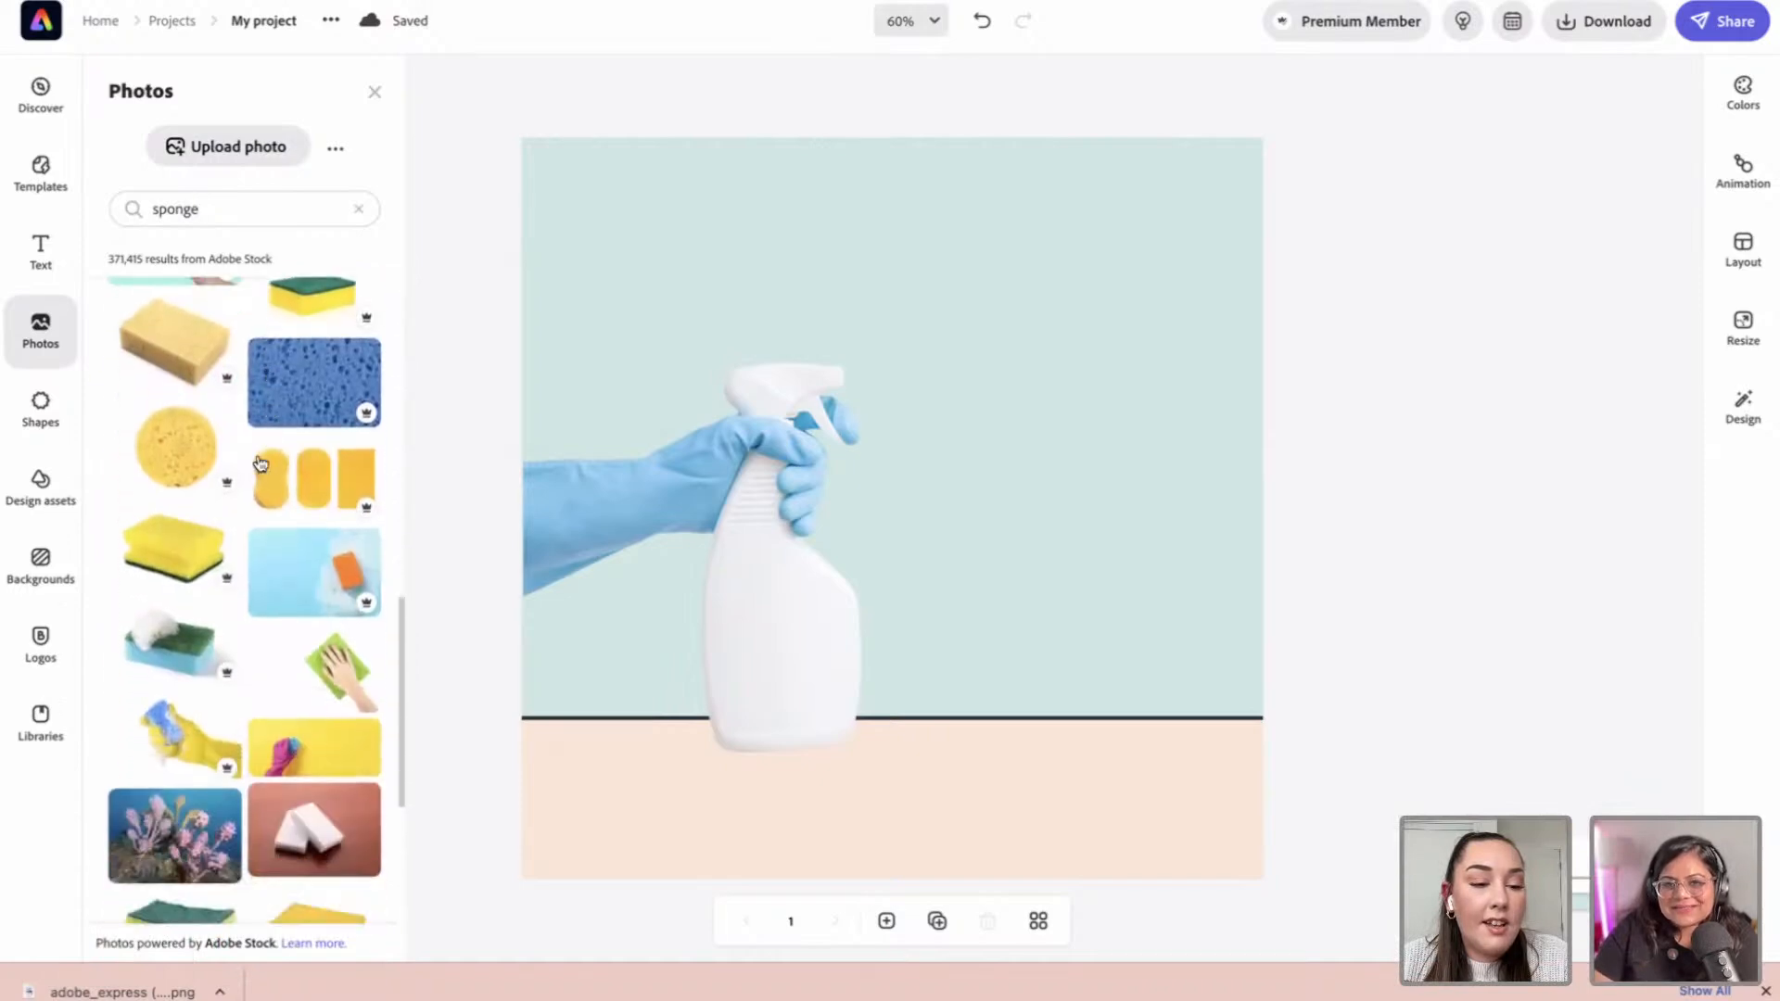
pyautogui.scroll(-4, 200, 580)
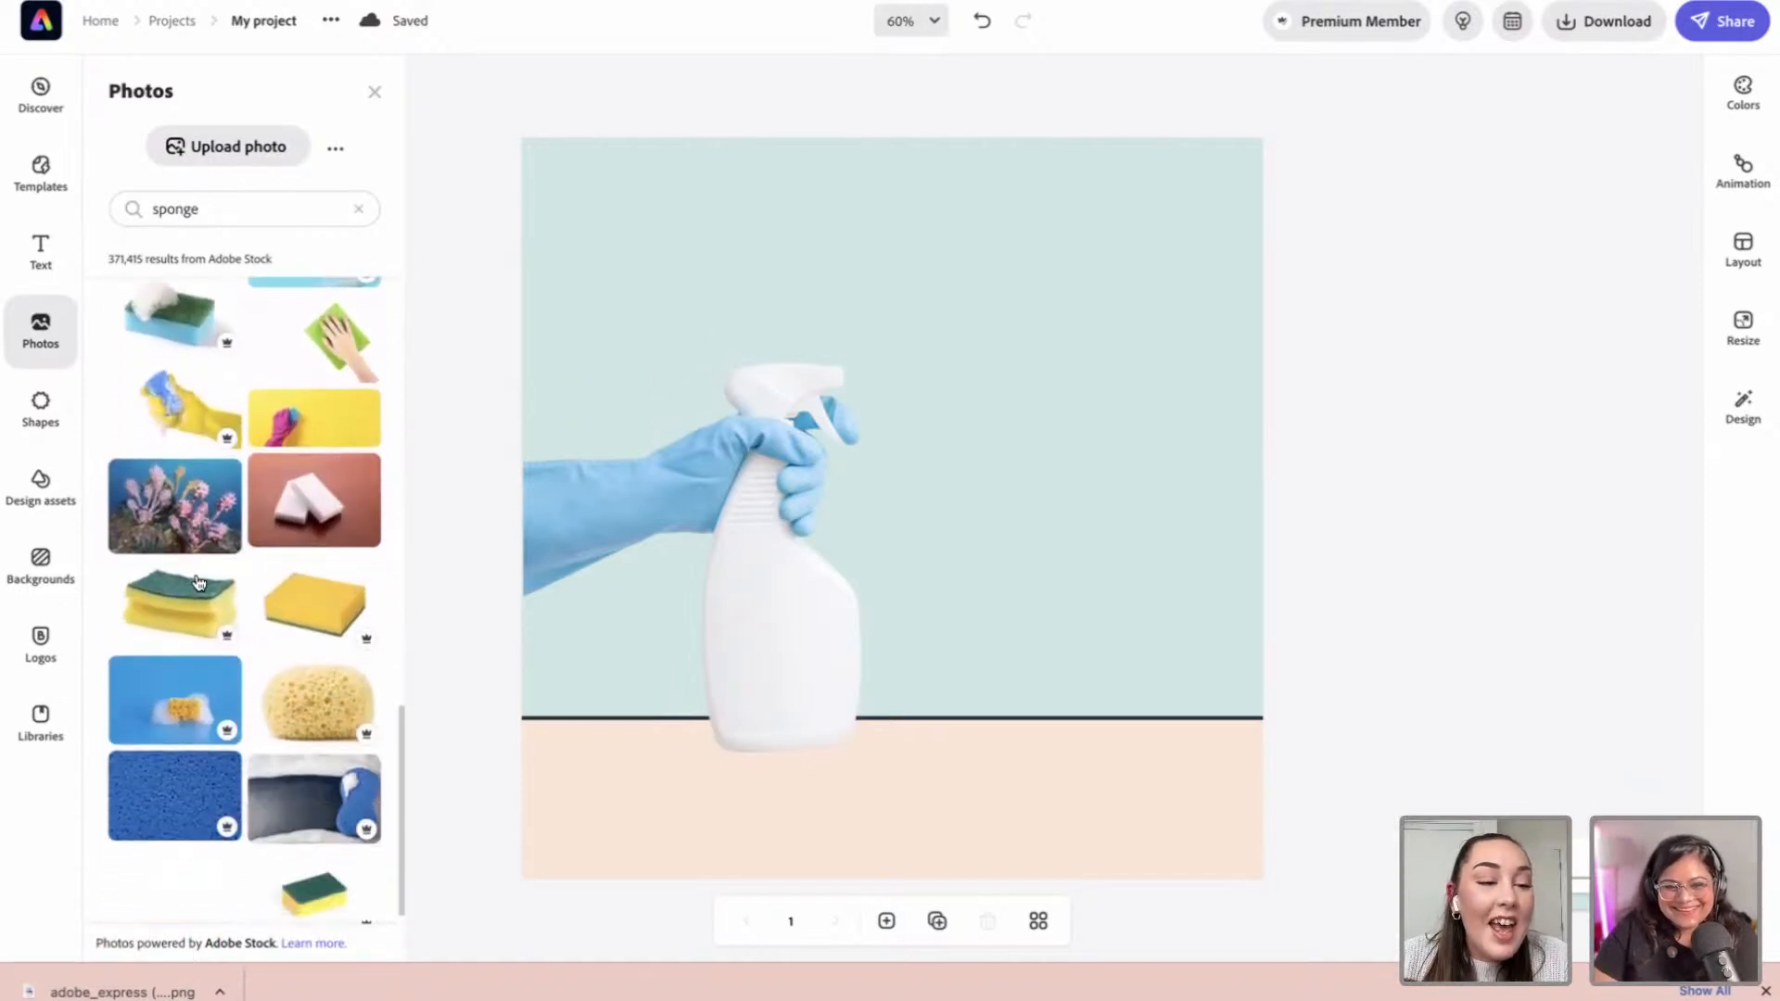
pyautogui.scroll(-4, 260, 545)
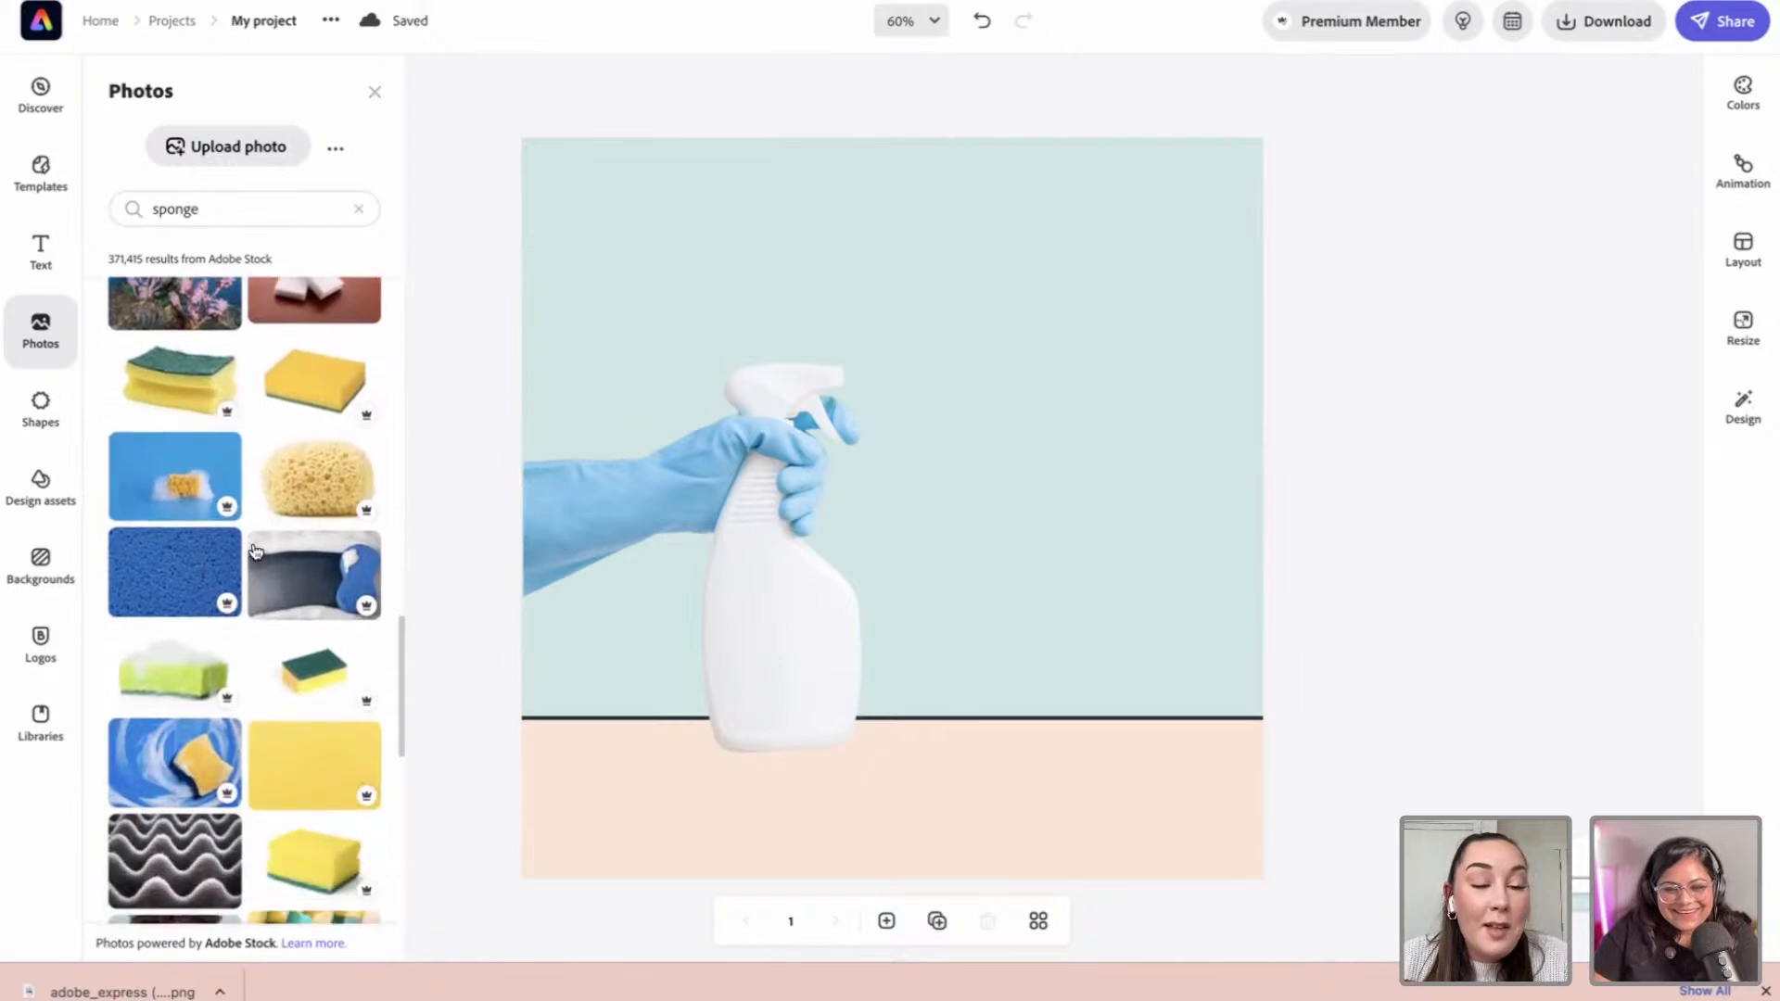
pyautogui.scroll(-6, 252, 562)
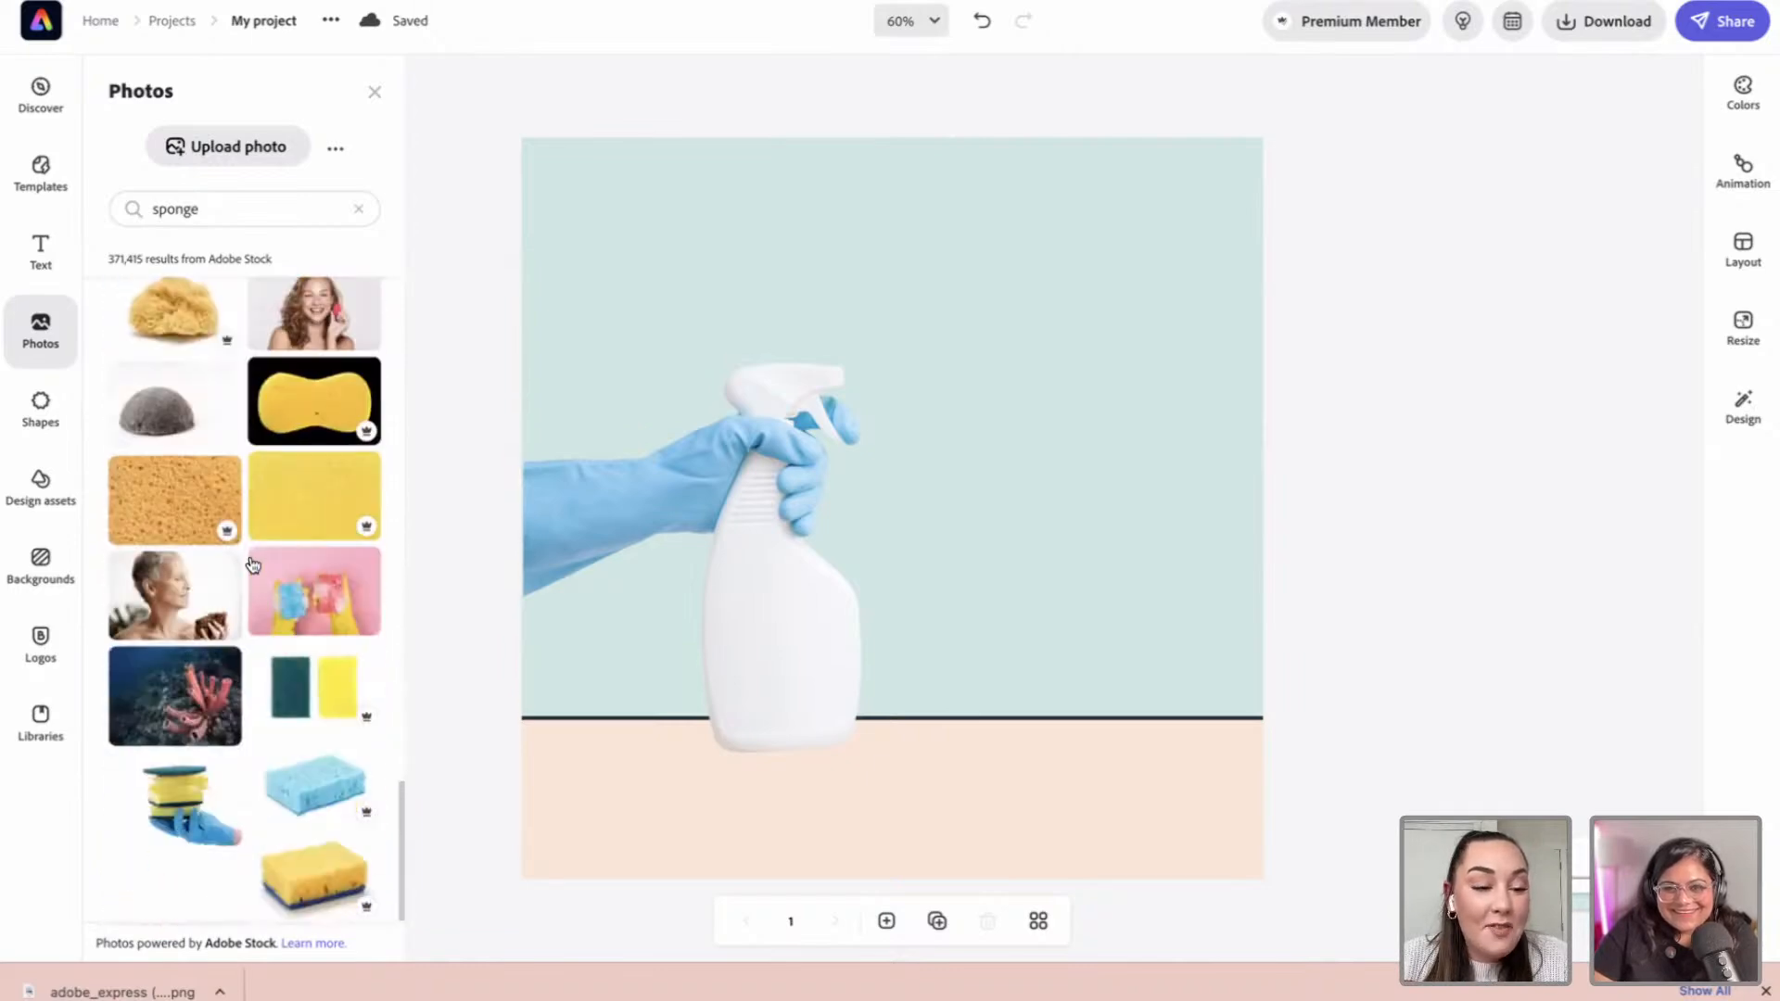
pyautogui.click(315, 716)
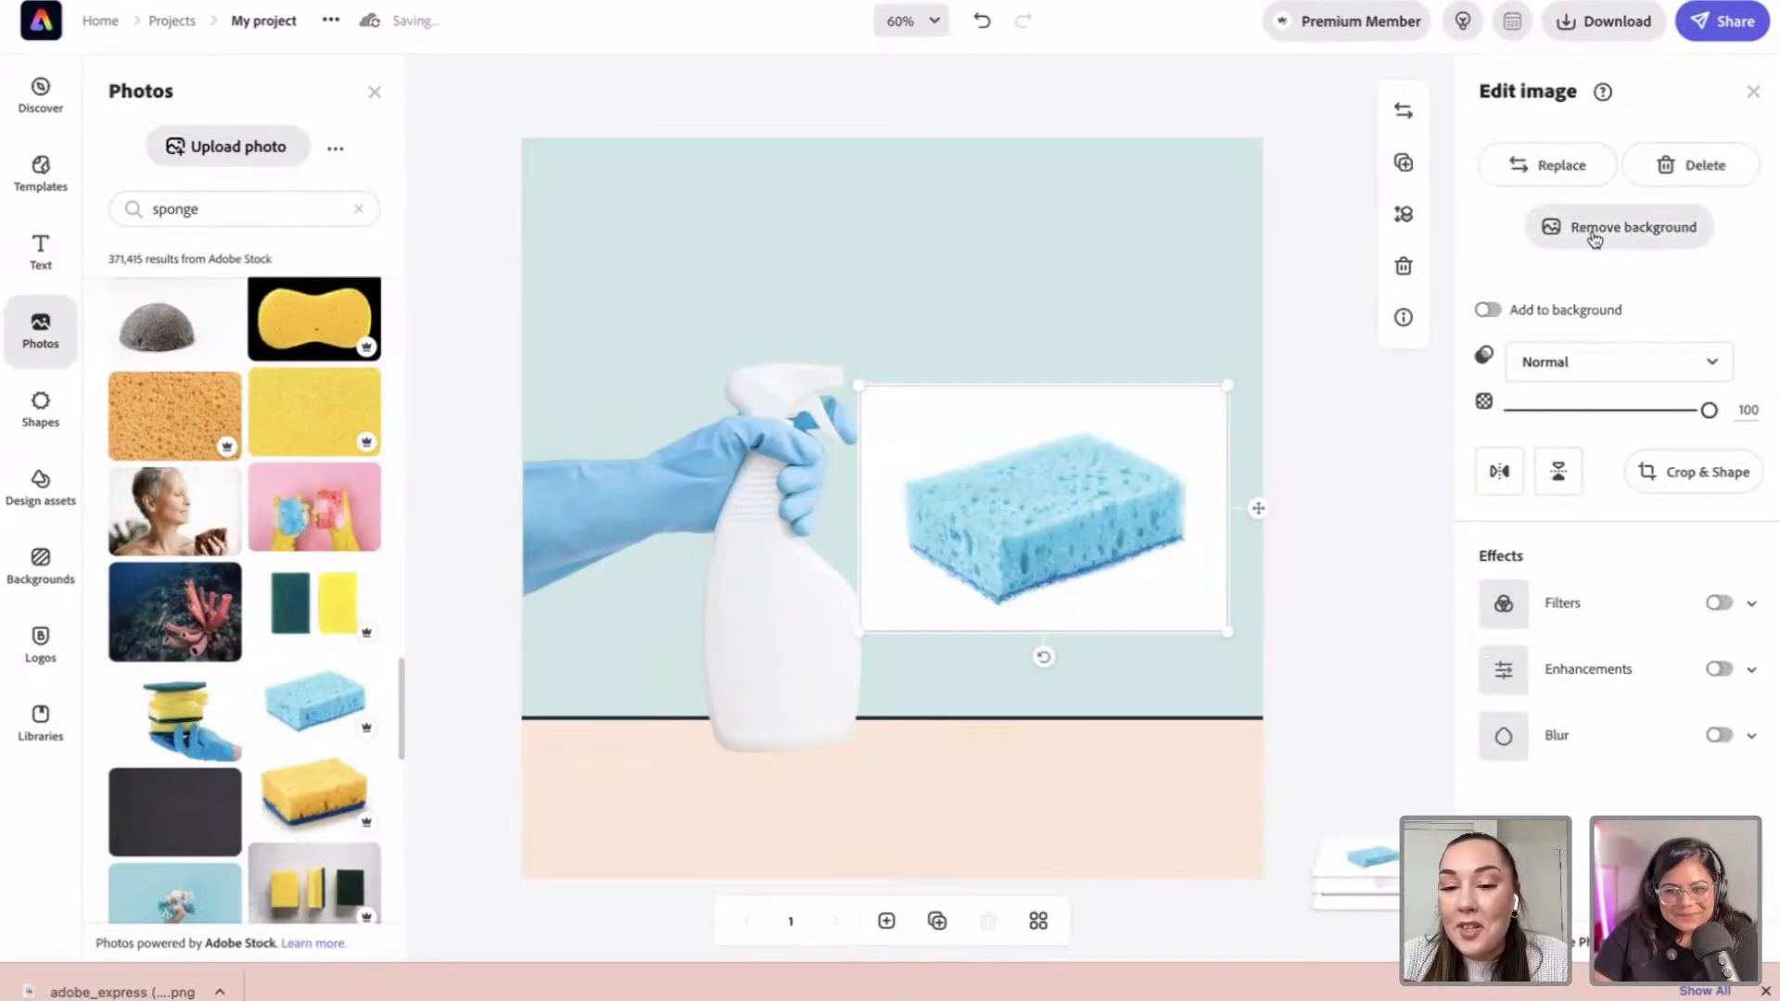
# Step: Remove the sponge's background and place it, enlarged, on the tabletop beside the bottle base
pyautogui.click(1588, 232)
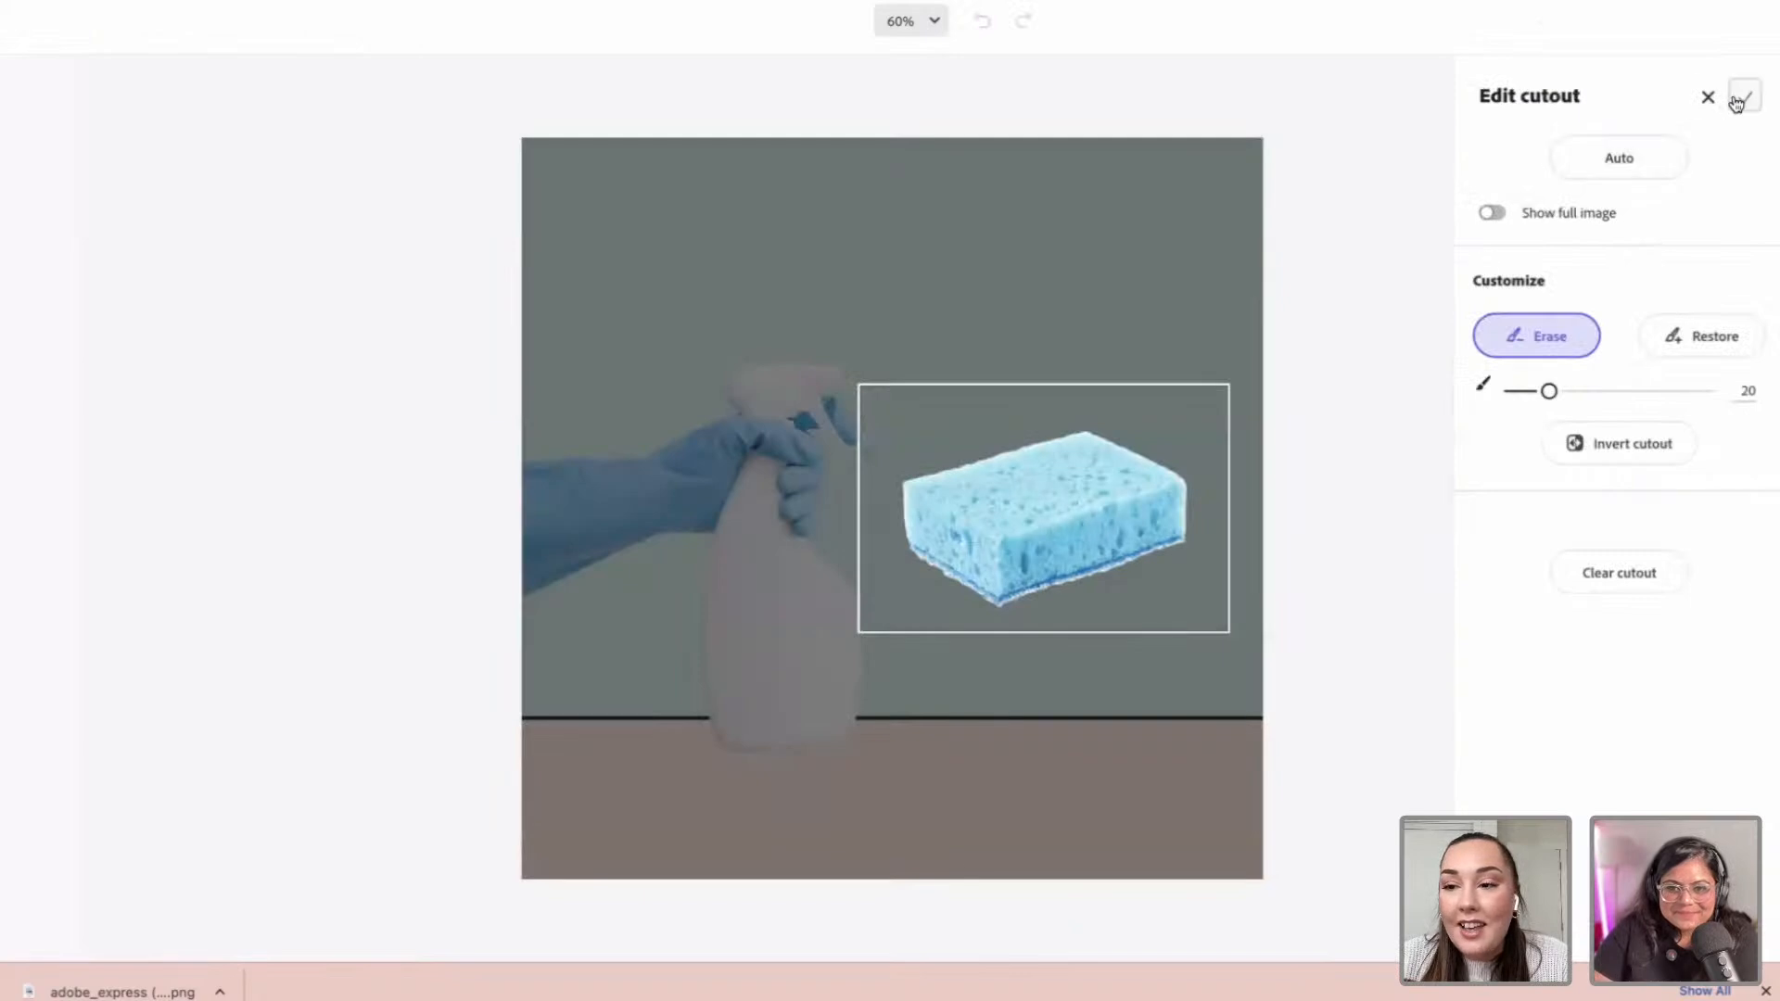
pyautogui.click(1741, 96)
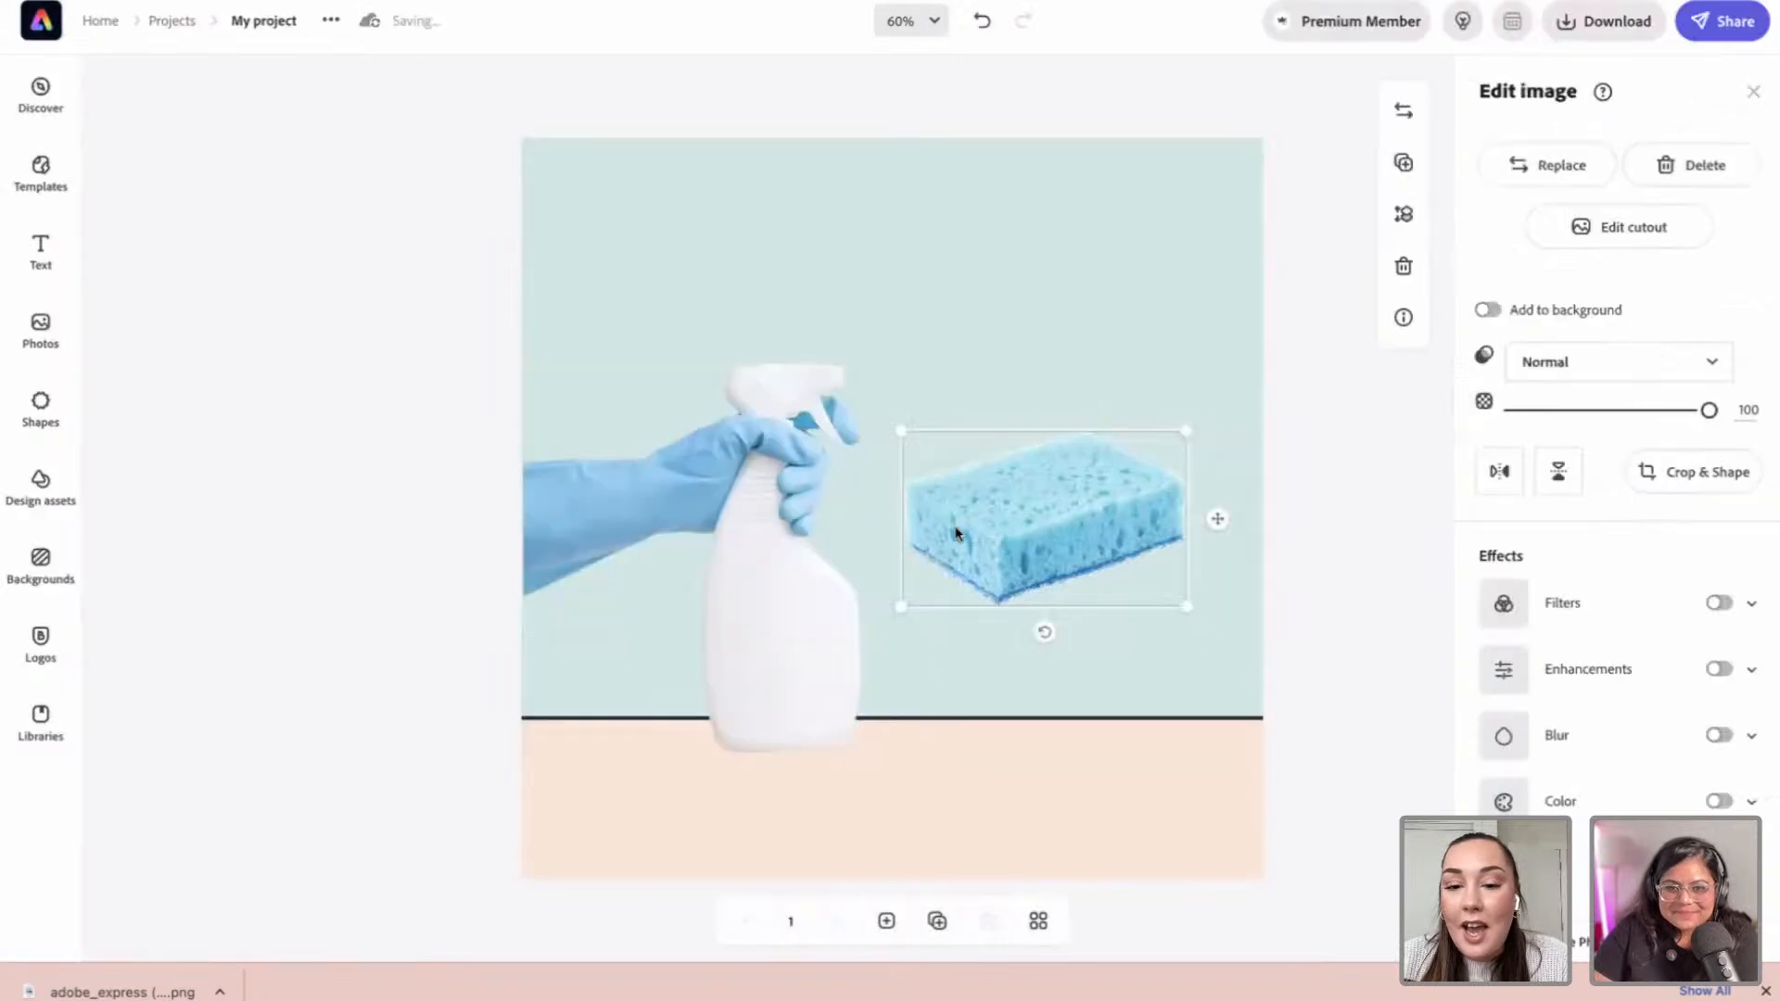
pyautogui.moveTo(1030, 531)
pyautogui.mouseDown()
pyautogui.moveTo(898, 699)
pyautogui.moveTo(886, 743)
pyautogui.moveTo(910, 742)
pyautogui.mouseUp()
pyautogui.moveTo(1021, 684); pyautogui.dragTo(1045, 666)
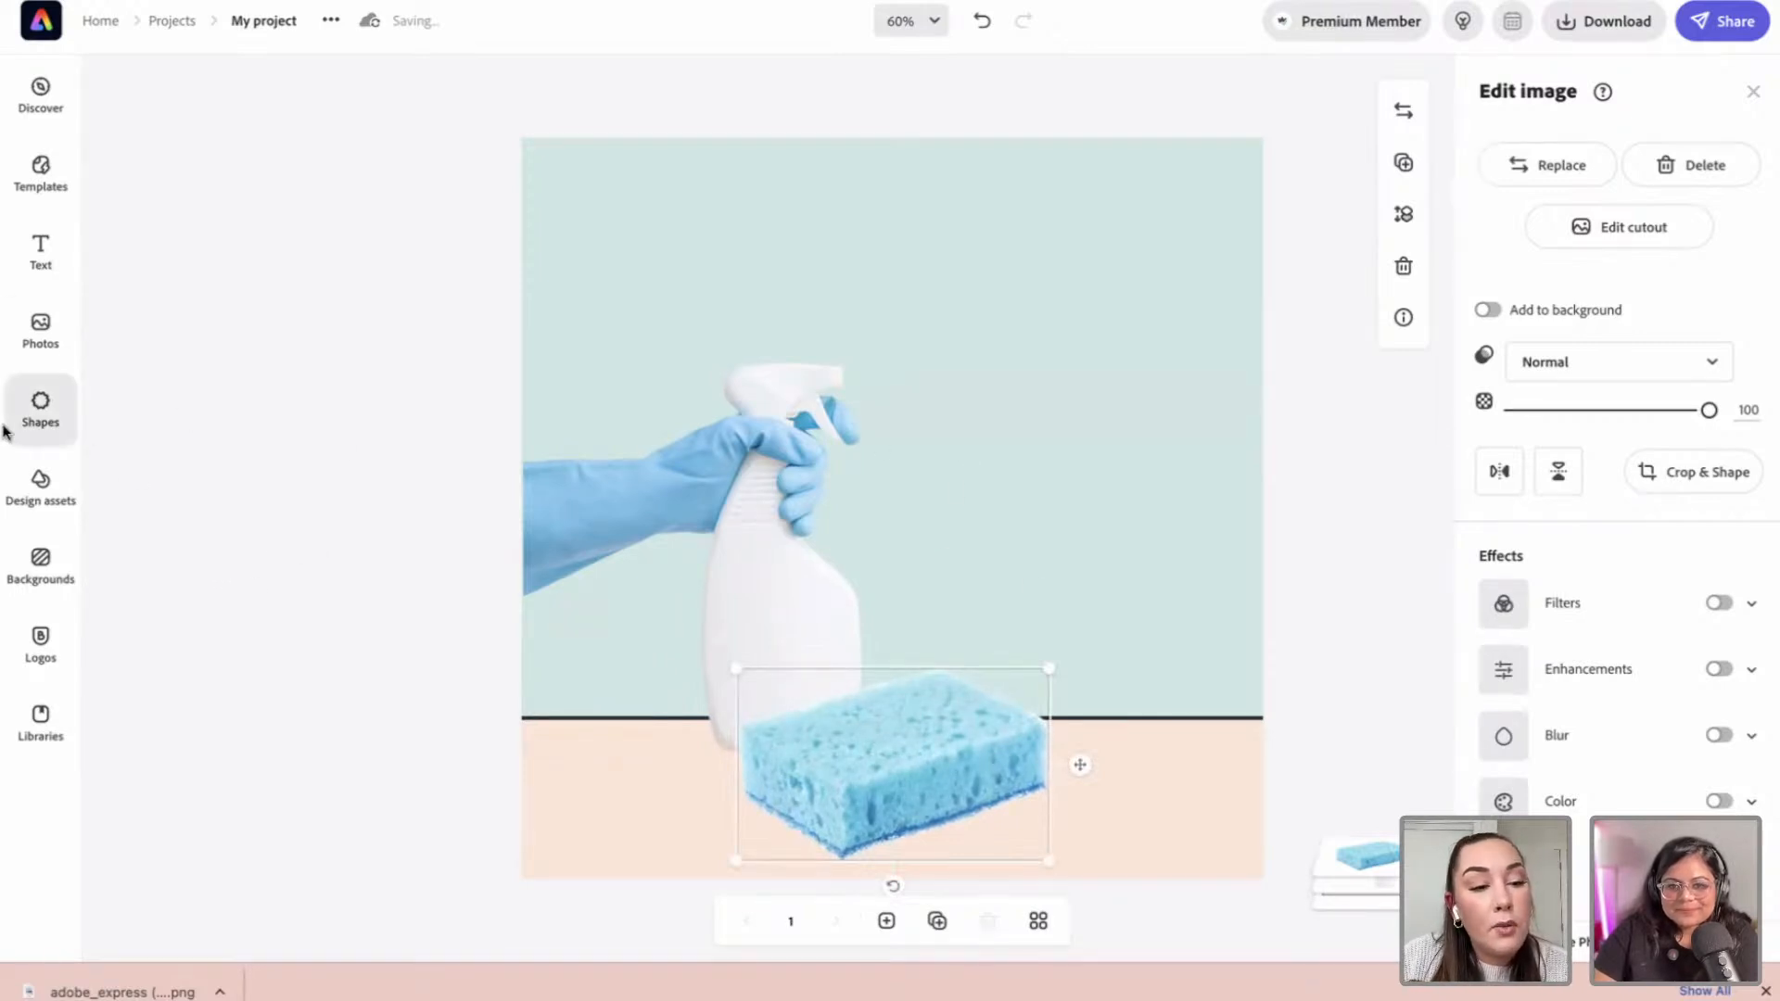
# Step: Search photos for 'cleaning c' and drag the yellow cleaning cloth onto the design
pyautogui.click(37, 331)
pyautogui.doubleClick(213, 211)
pyautogui.write('cleaning cloth')
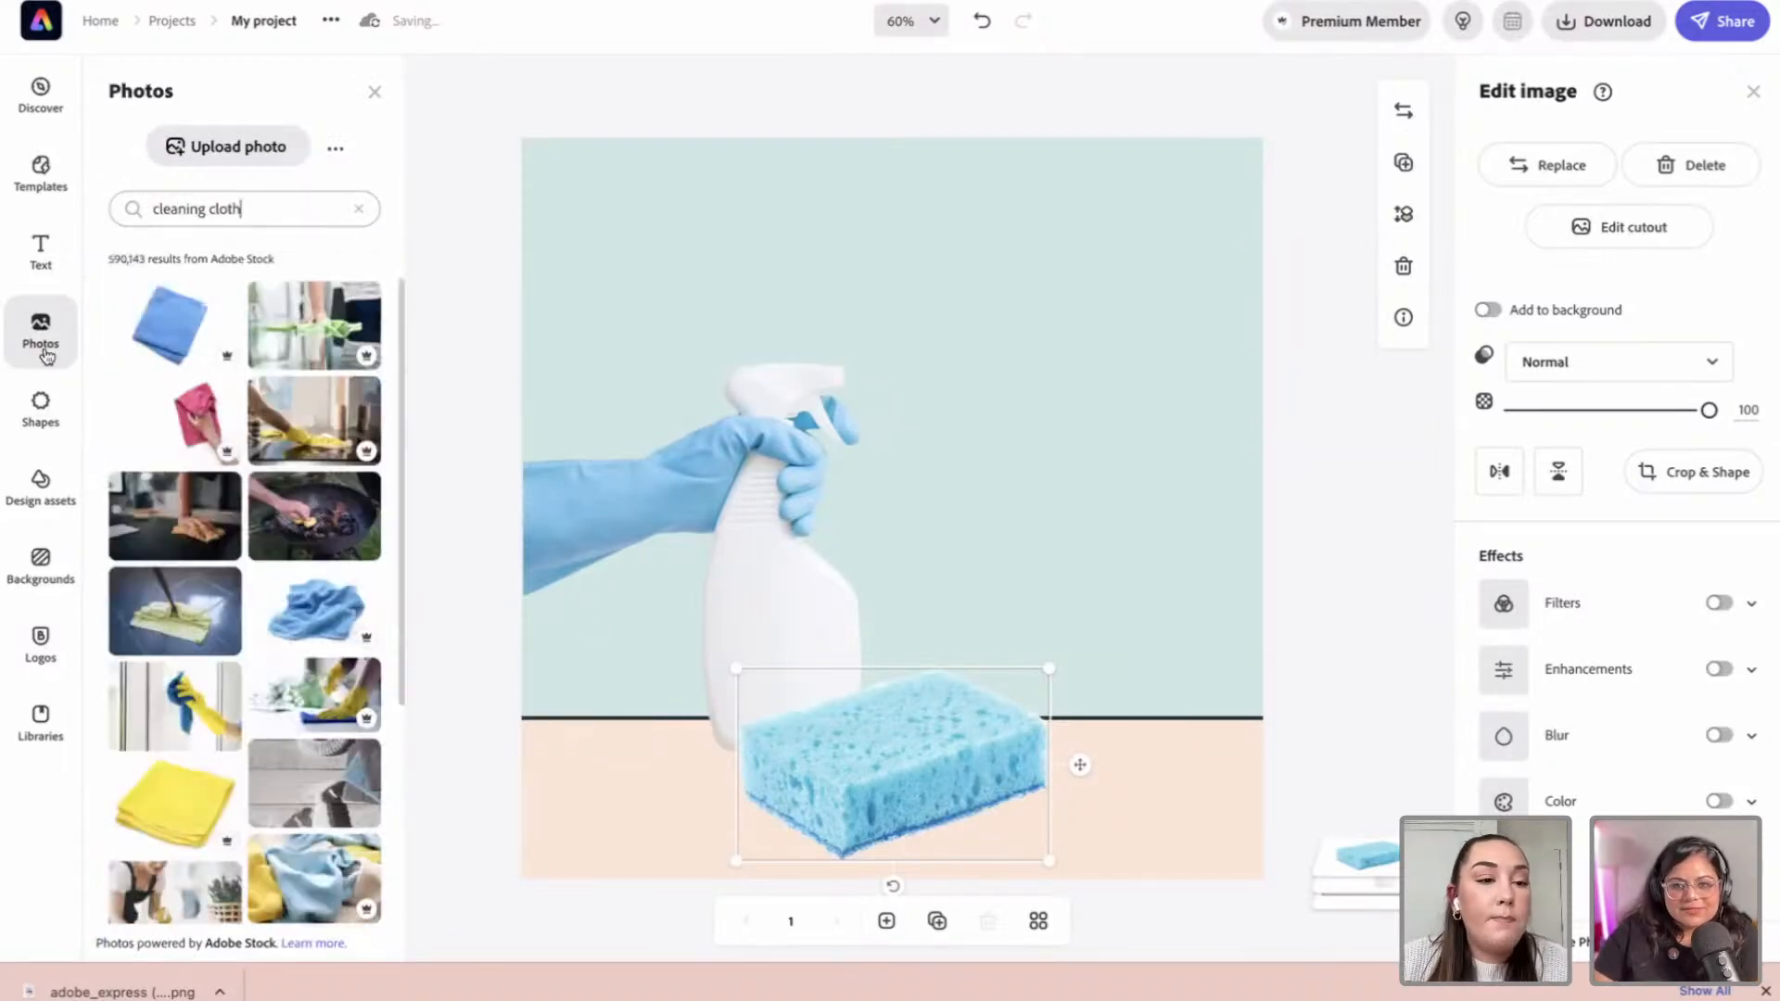
pyautogui.scroll(-2, 326, 402)
pyautogui.scroll(-1, 326, 401)
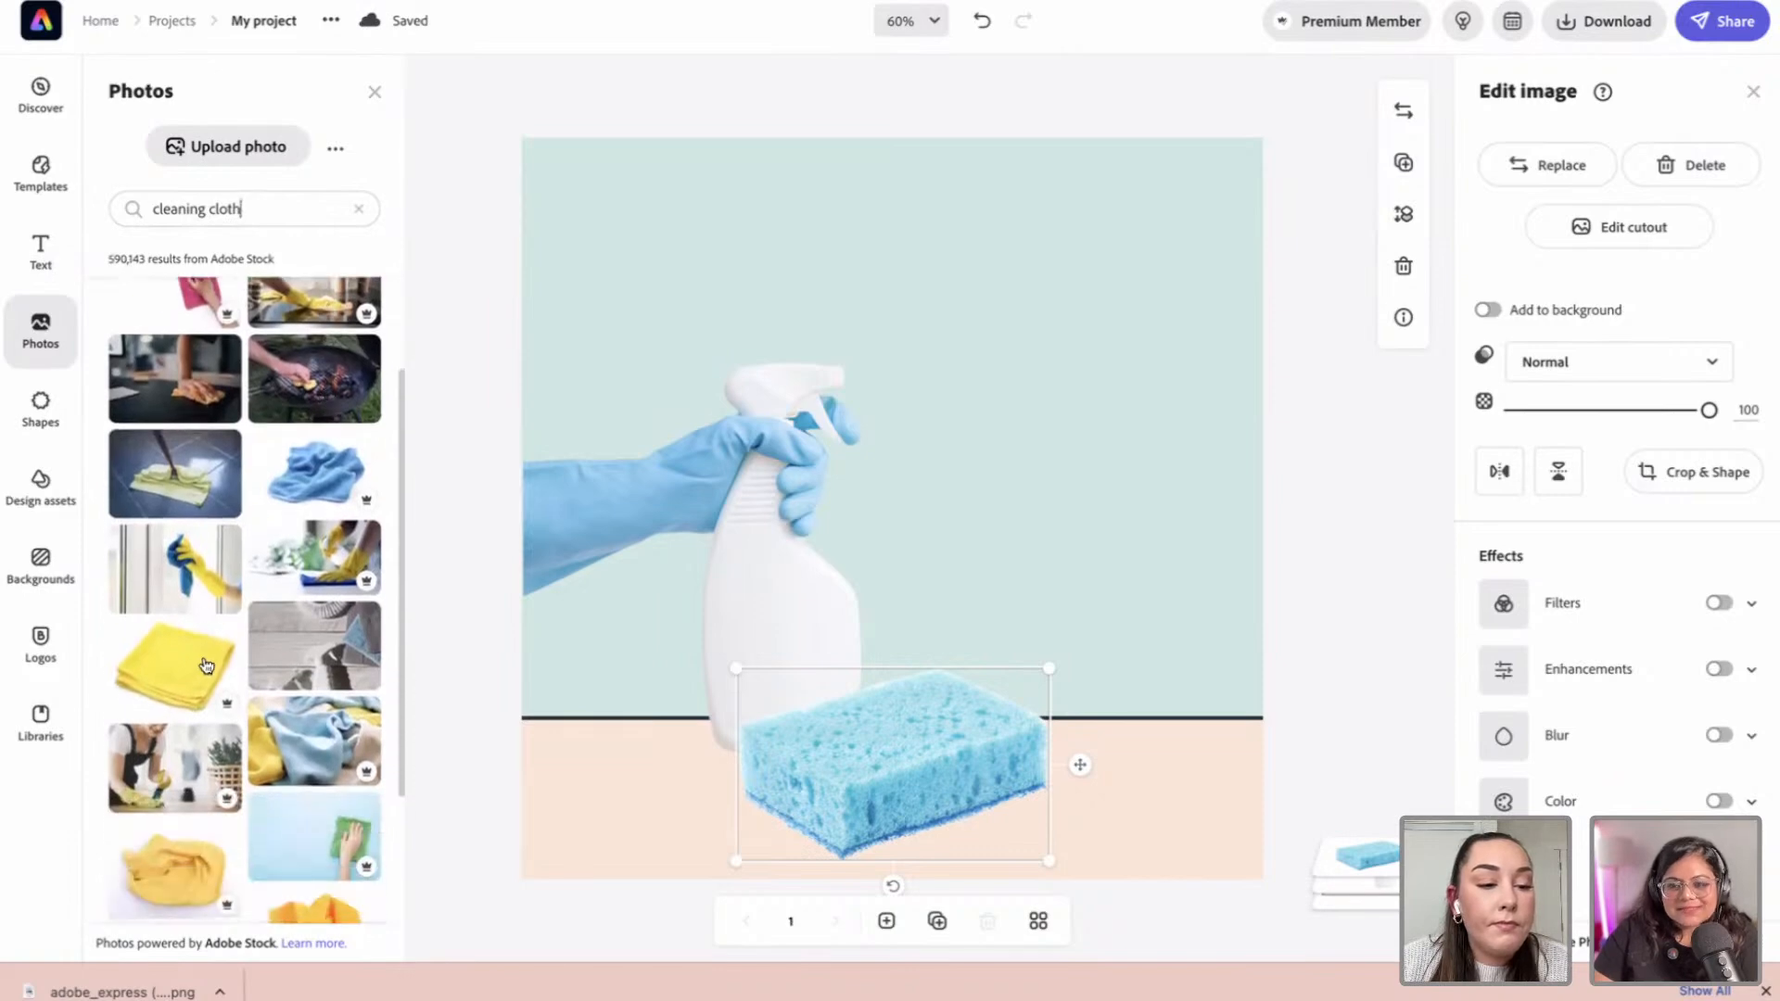
pyautogui.moveTo(229, 684); pyautogui.dragTo(940, 529)
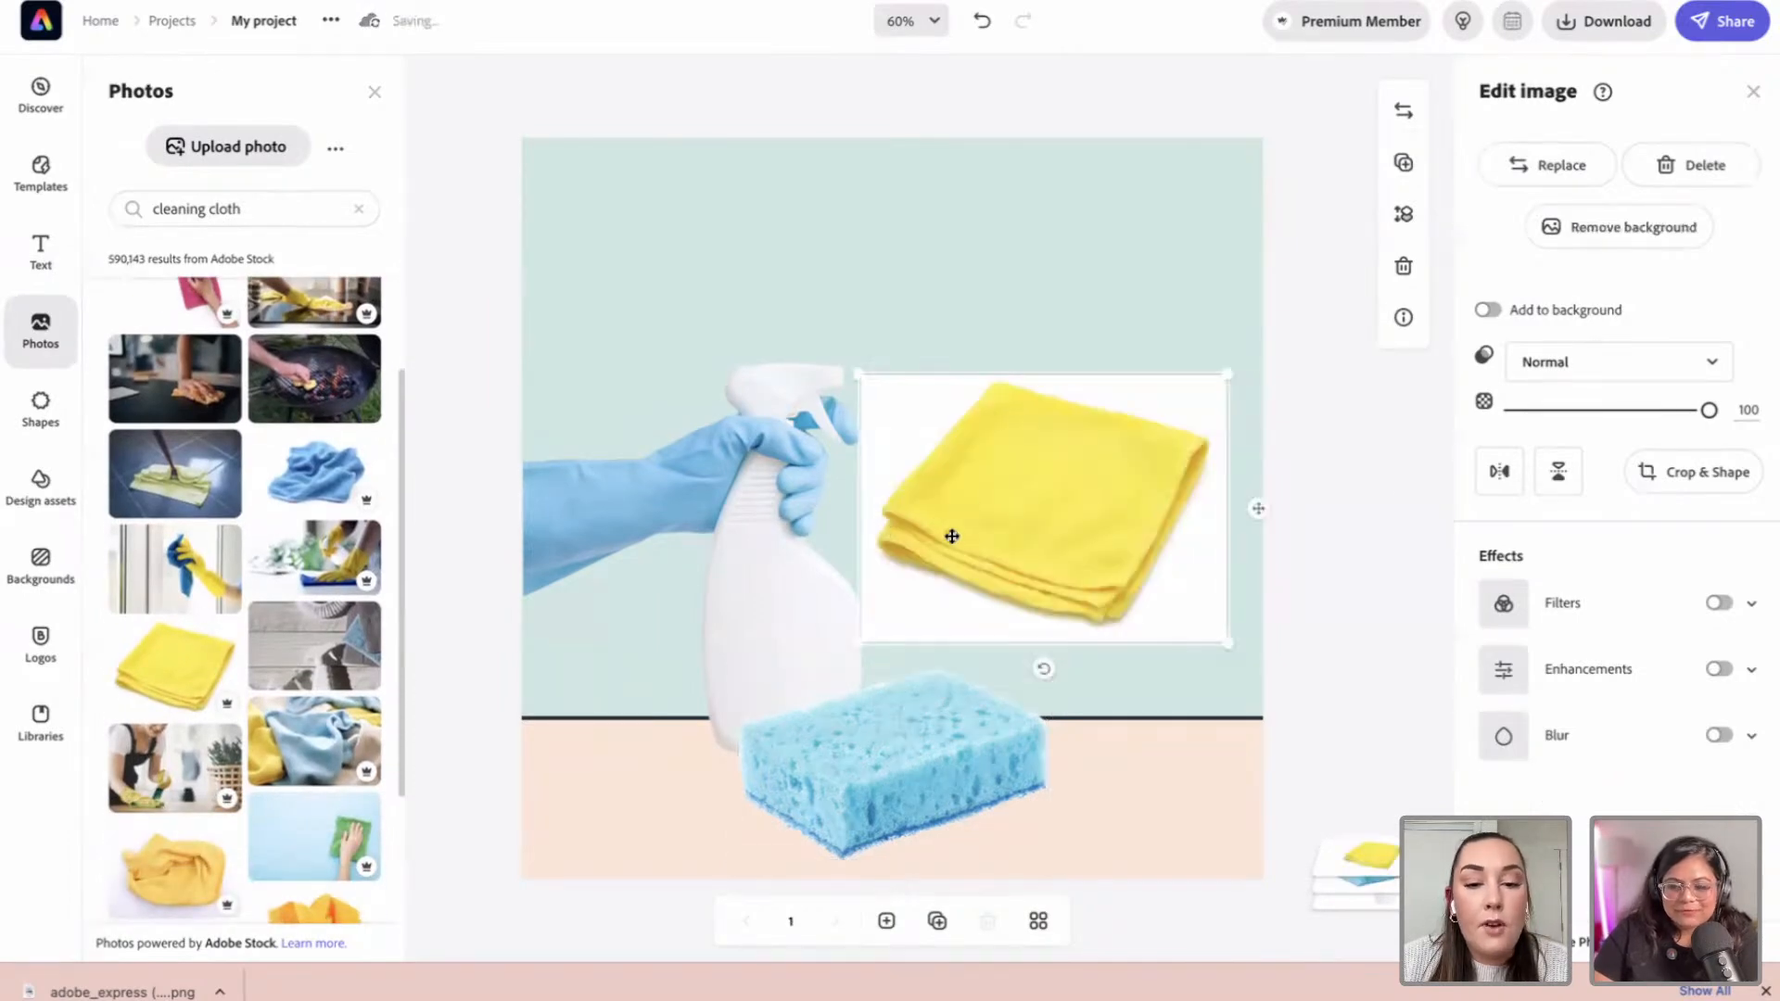
# Step: Remove the cloth's background, shrink it, and place it bottom-left beside the sponge
pyautogui.click(1646, 241)
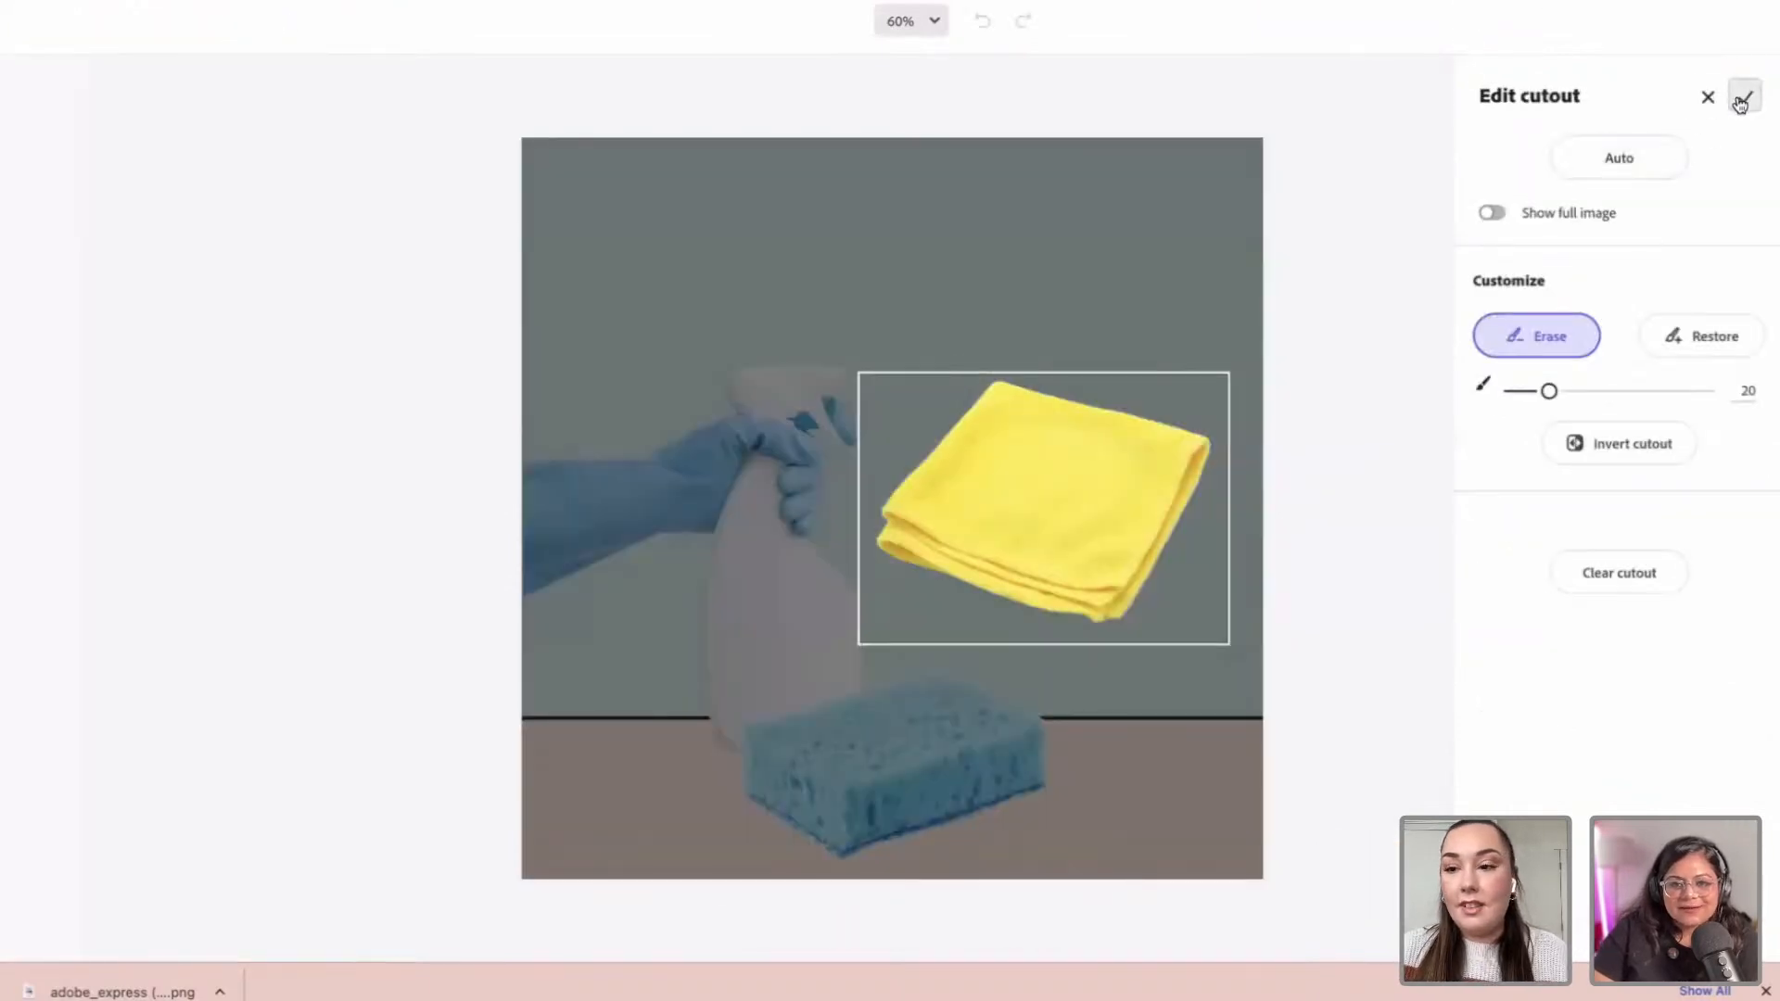
pyautogui.click(1745, 97)
pyautogui.moveTo(1166, 408); pyautogui.dragTo(1150, 426)
pyautogui.moveTo(1083, 517); pyautogui.dragTo(739, 765)
pyautogui.moveTo(807, 680); pyautogui.dragTo(795, 684)
pyautogui.moveTo(725, 769); pyautogui.dragTo(749, 754)
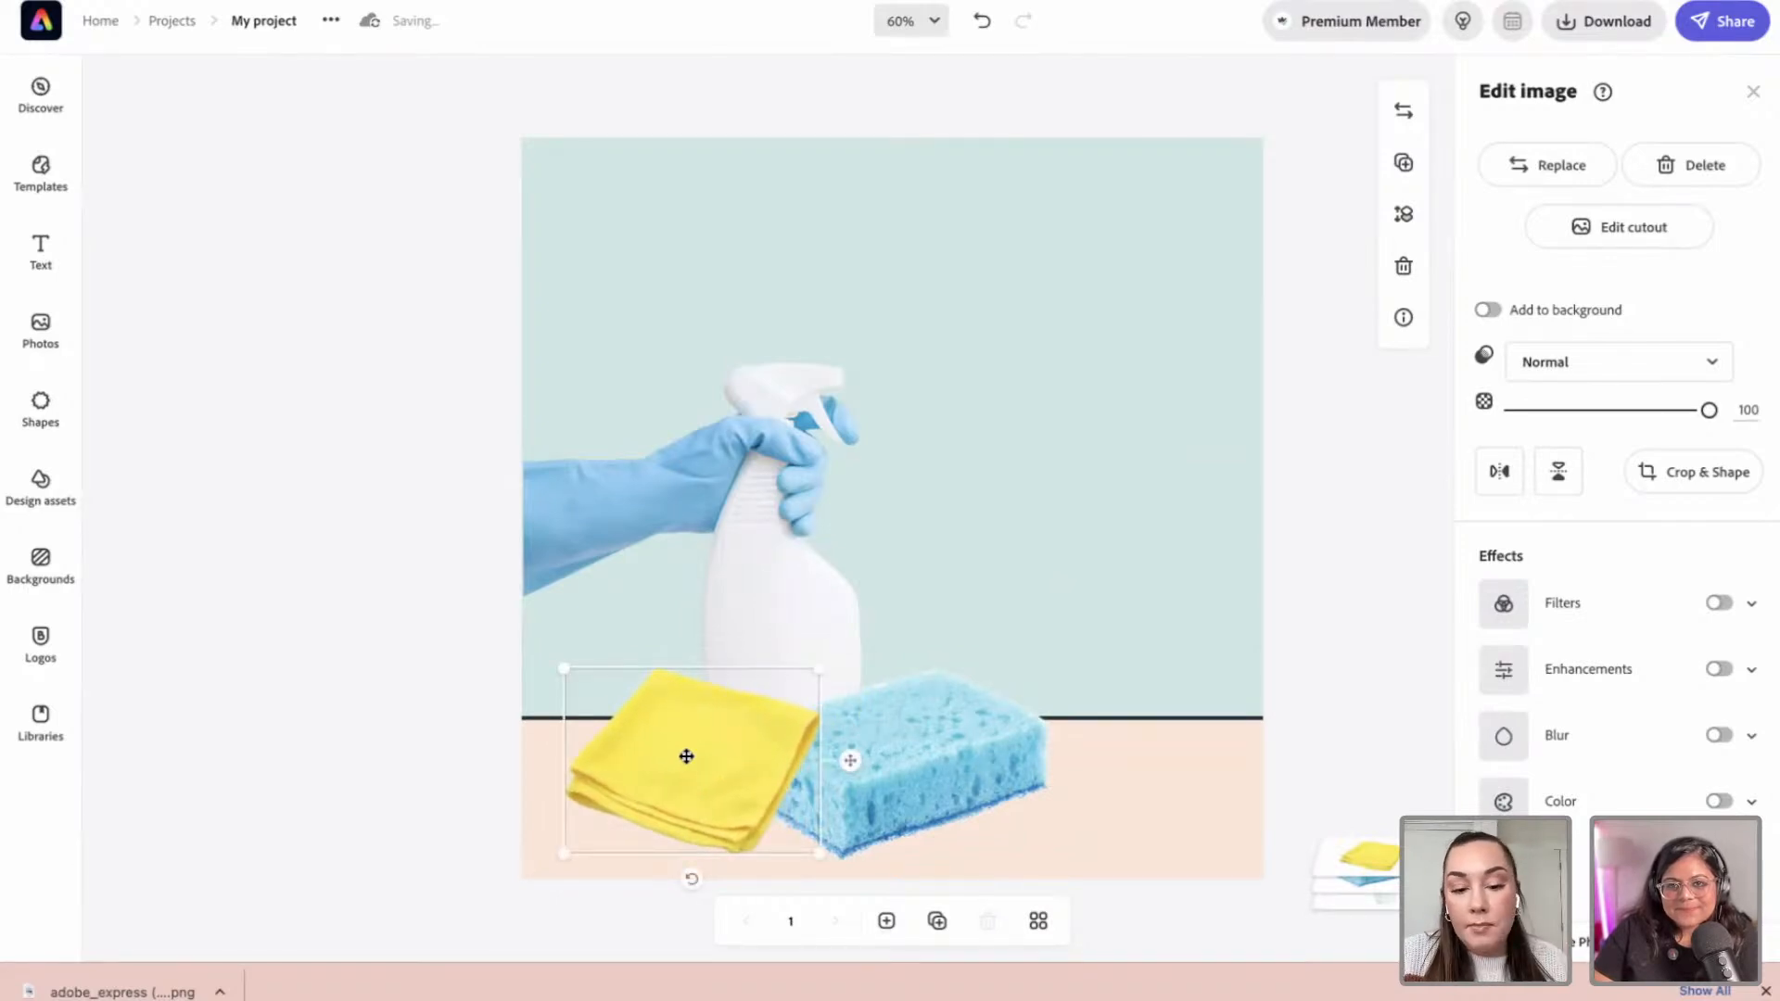
# Step: Turn on filters for the yellow cloth and apply Matte after trying Grayscale
pyautogui.click(1720, 604)
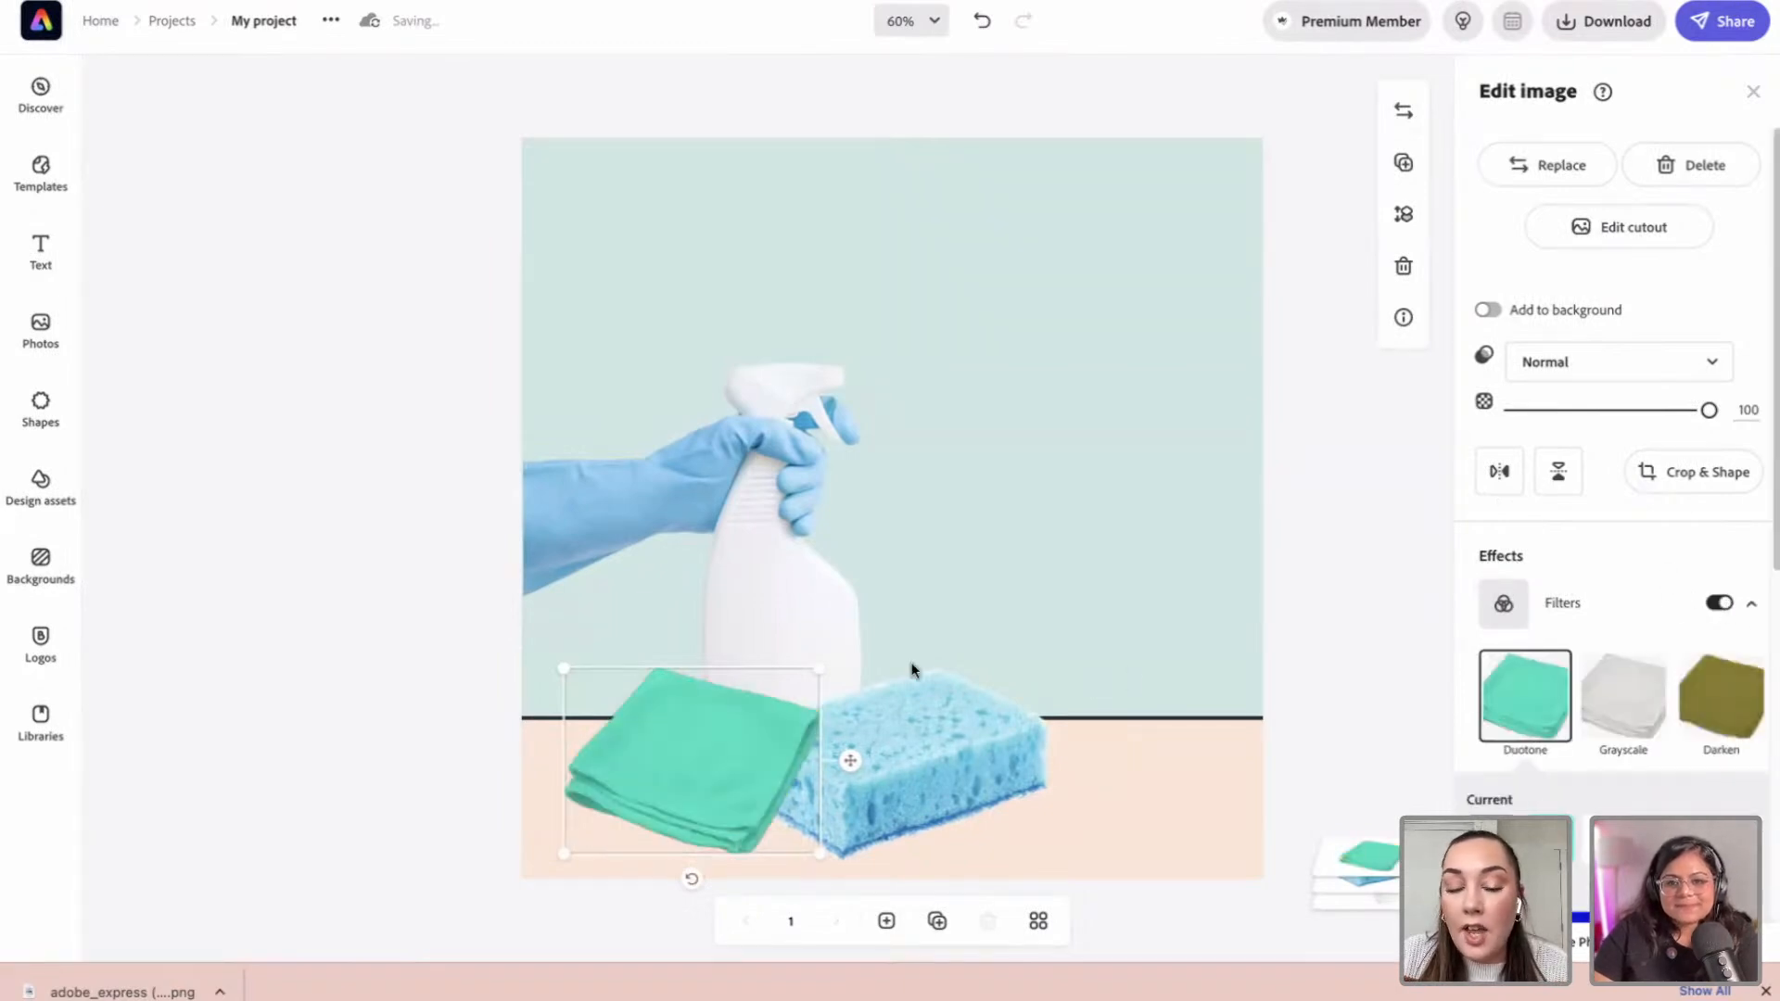
pyautogui.scroll(-1, 1654, 658)
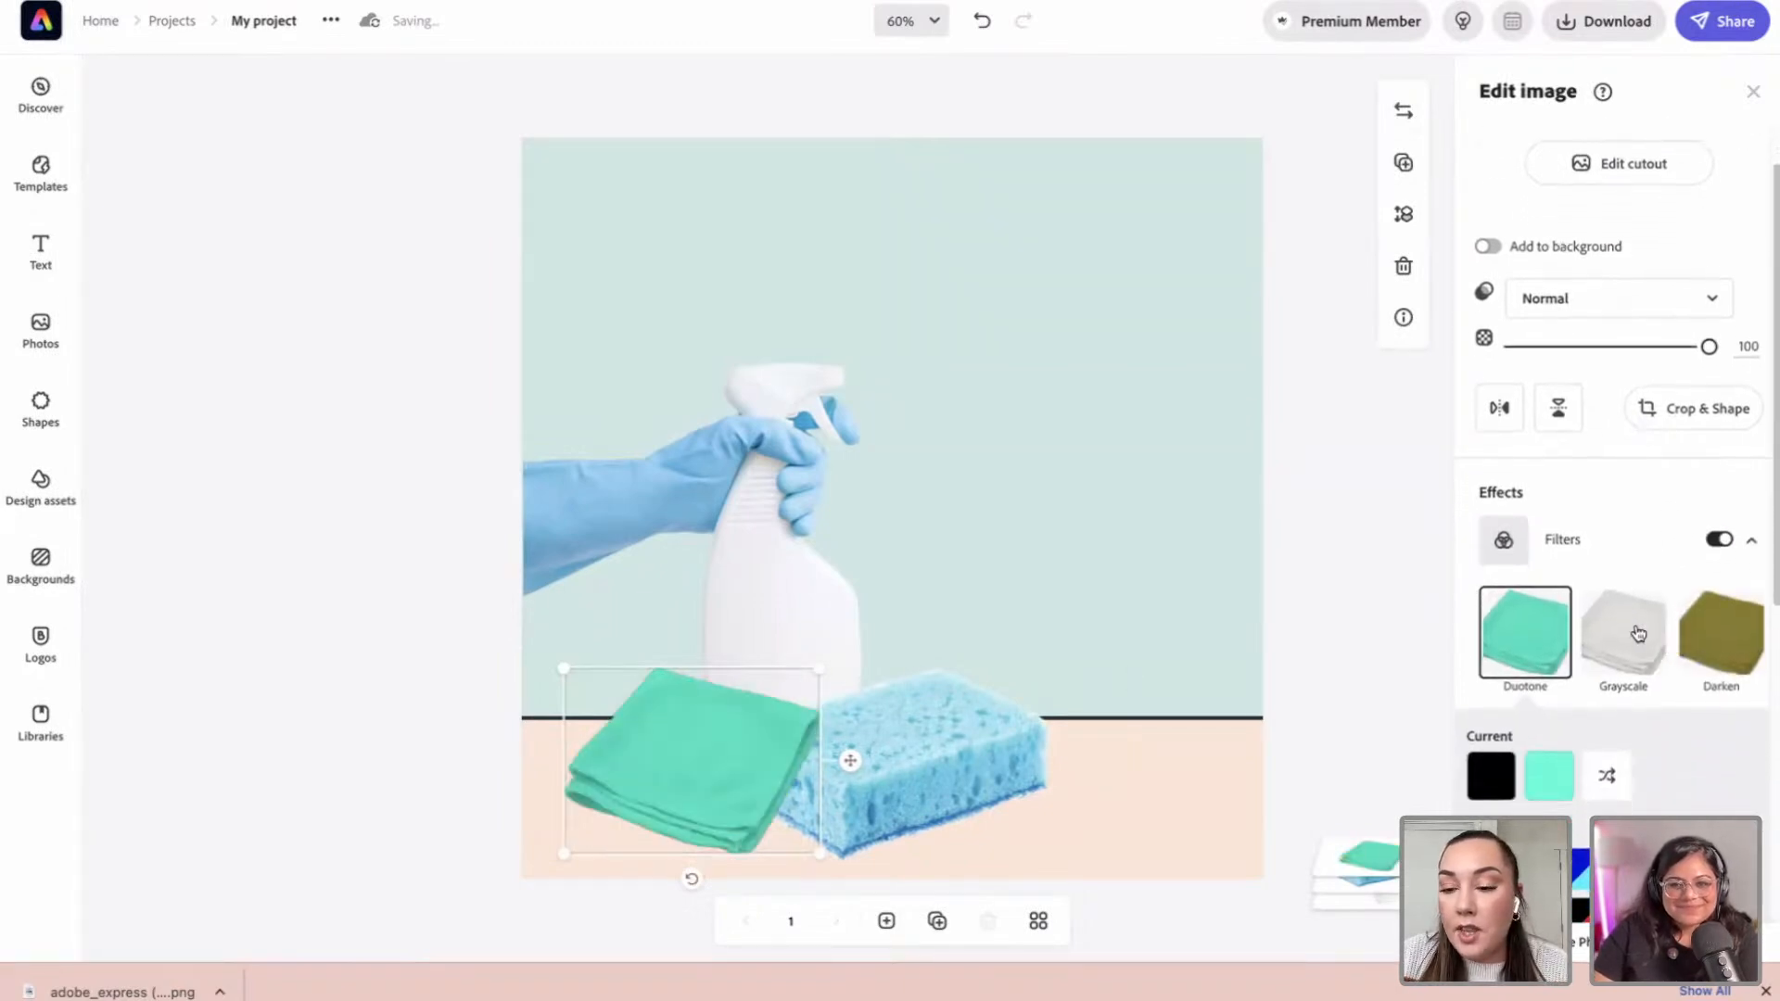
pyautogui.click(1627, 664)
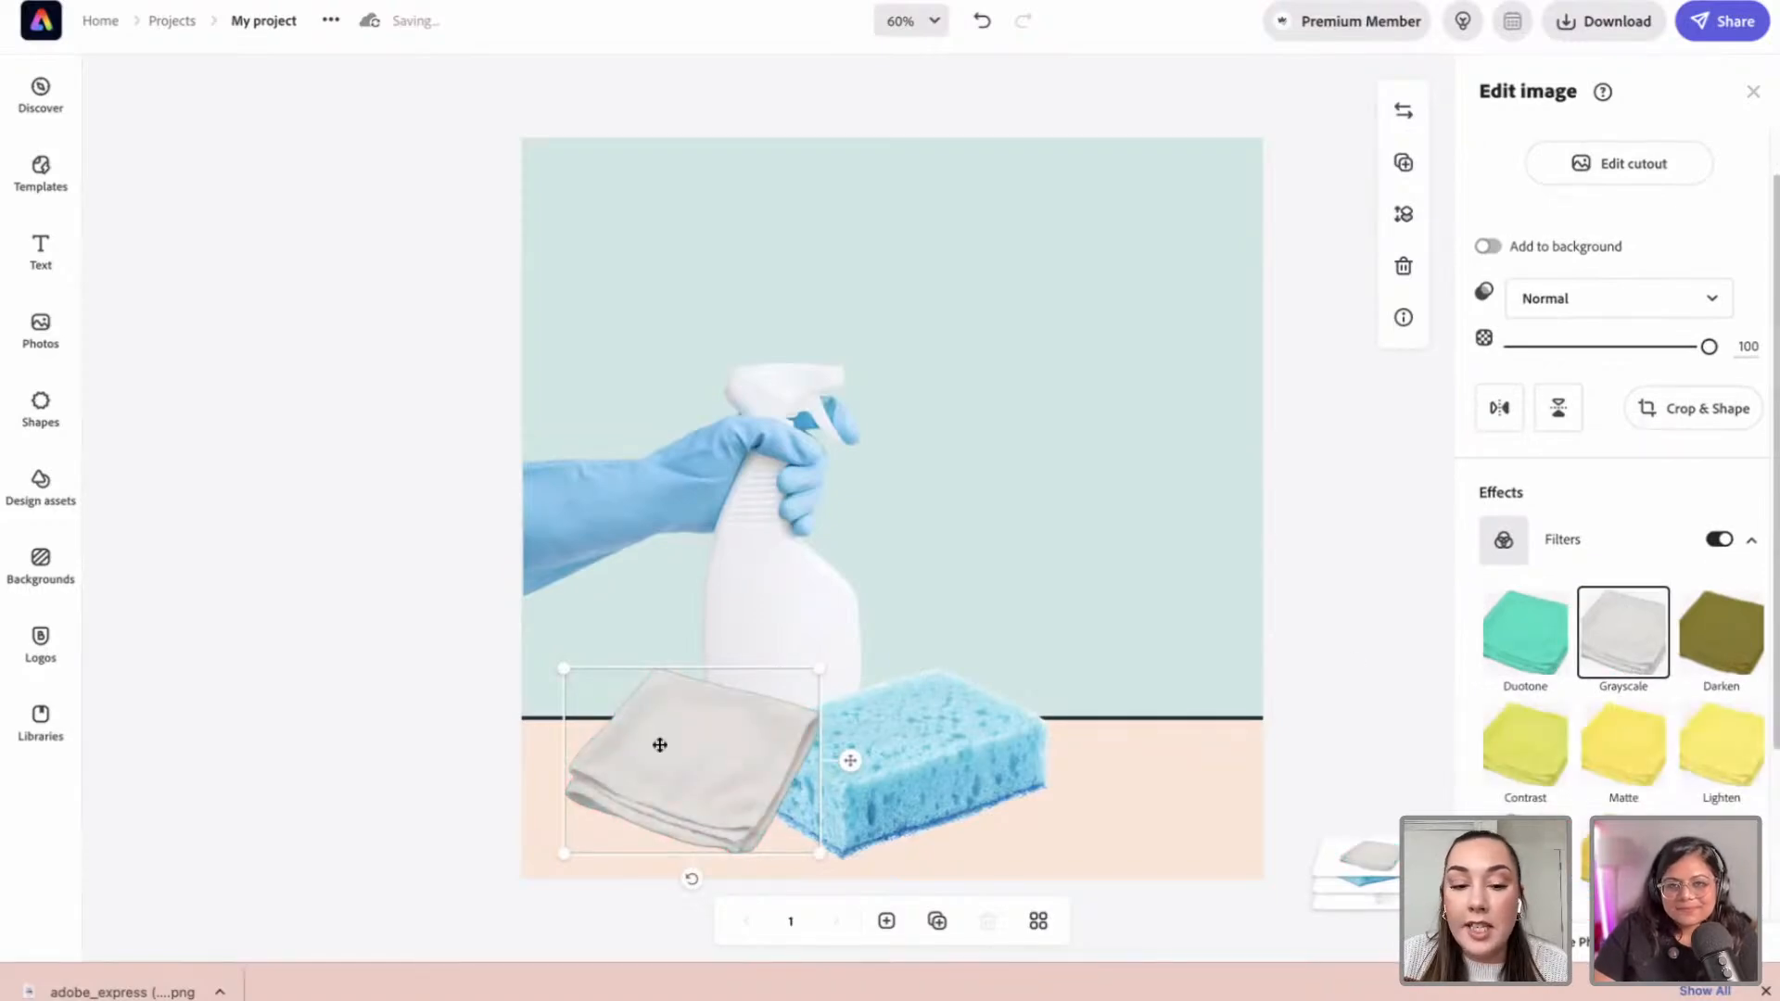
pyautogui.click(1609, 760)
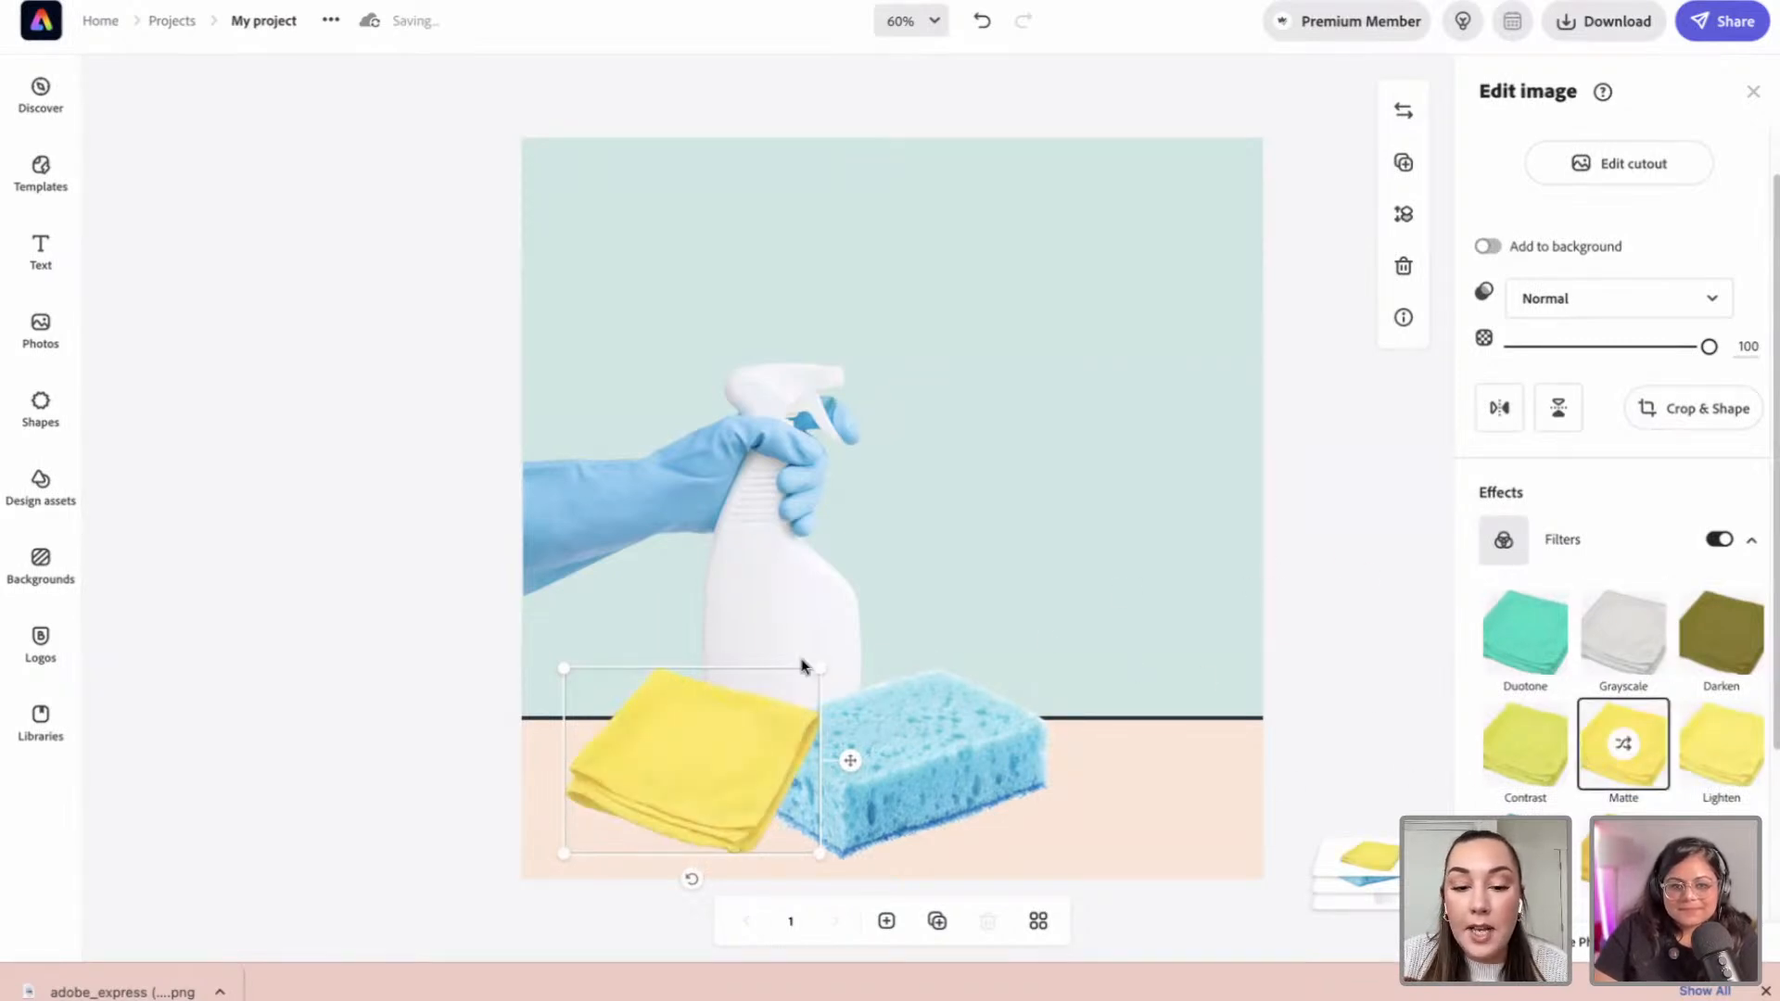
# Step: Enlarge the cloth slightly and bring the sponge in front of it
pyautogui.moveTo(823, 665); pyautogui.dragTo(743, 700)
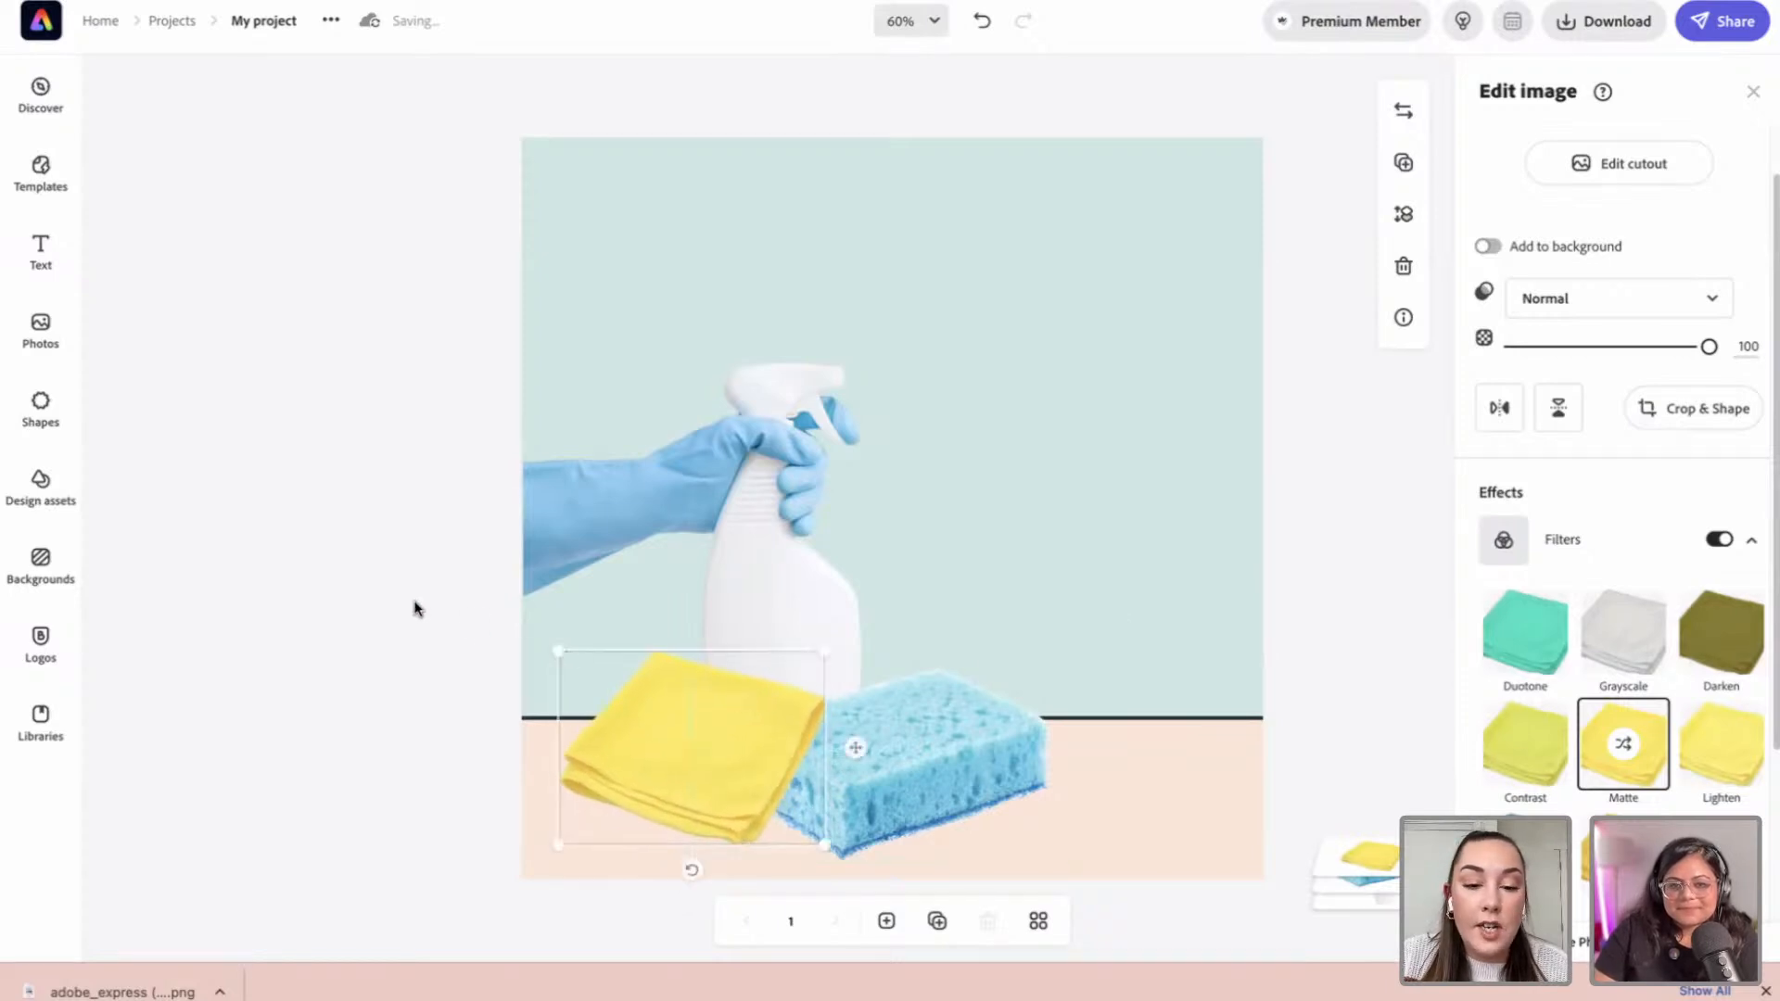
pyautogui.click(1296, 423)
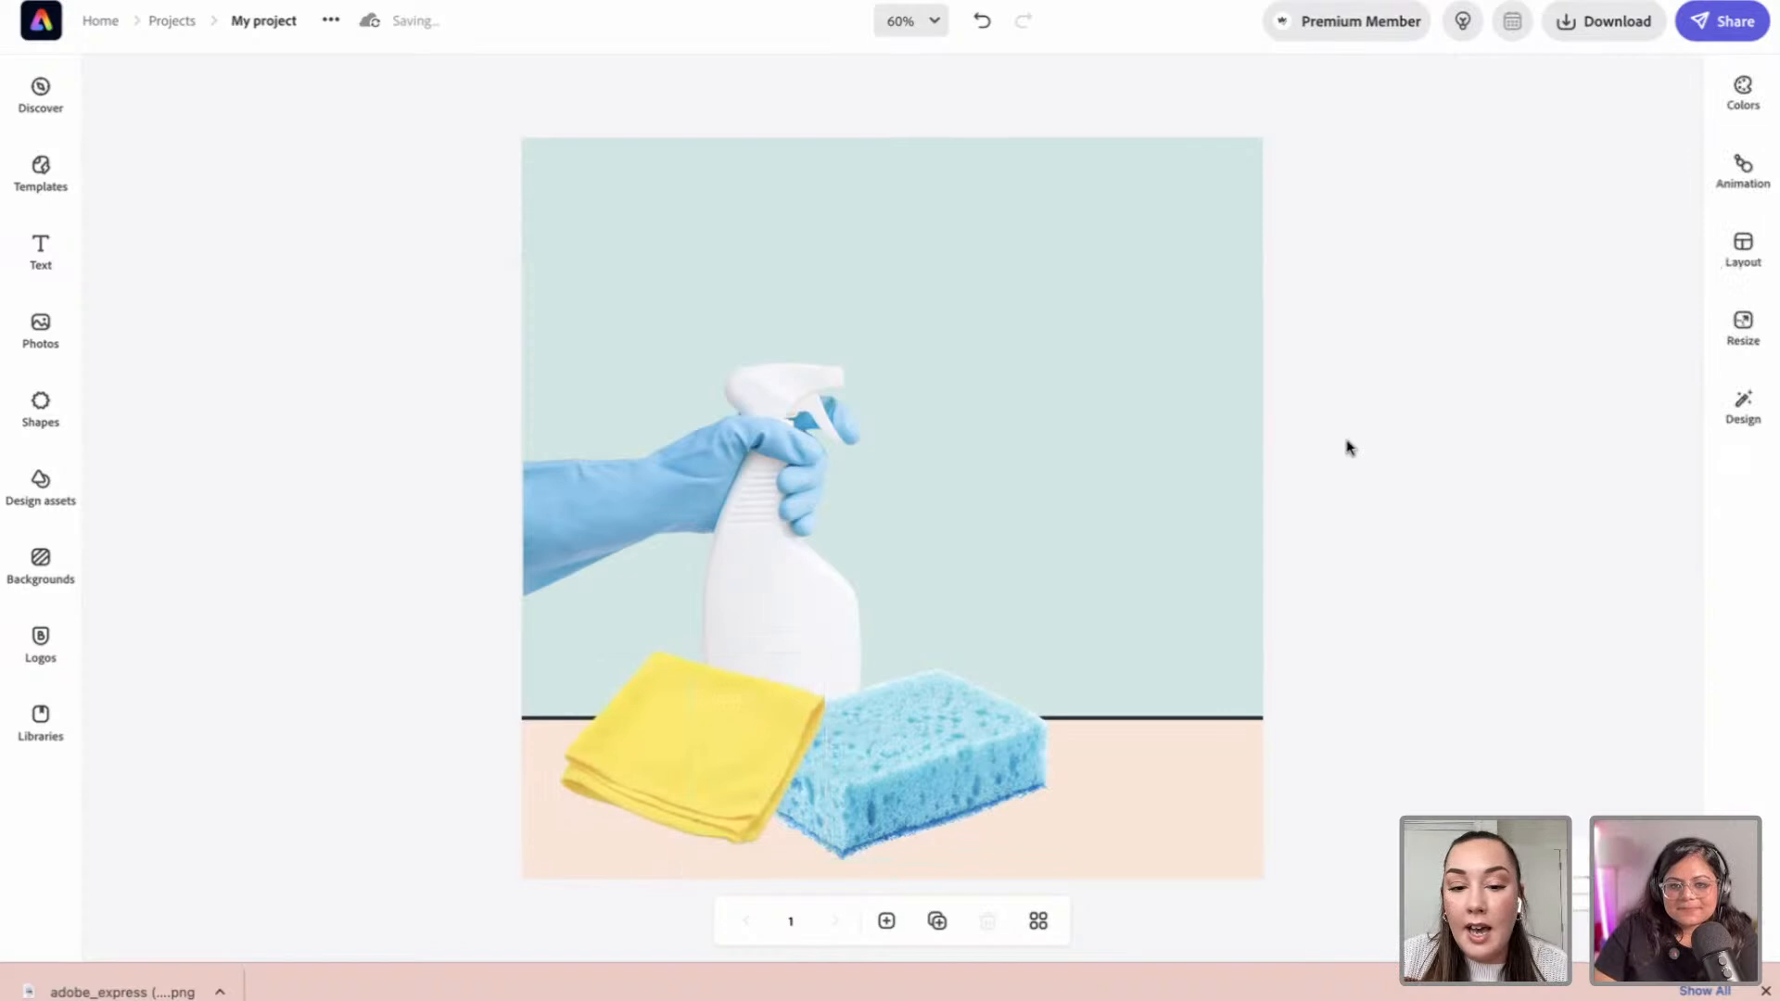
pyautogui.click(923, 754)
pyautogui.press('super+bracketright')
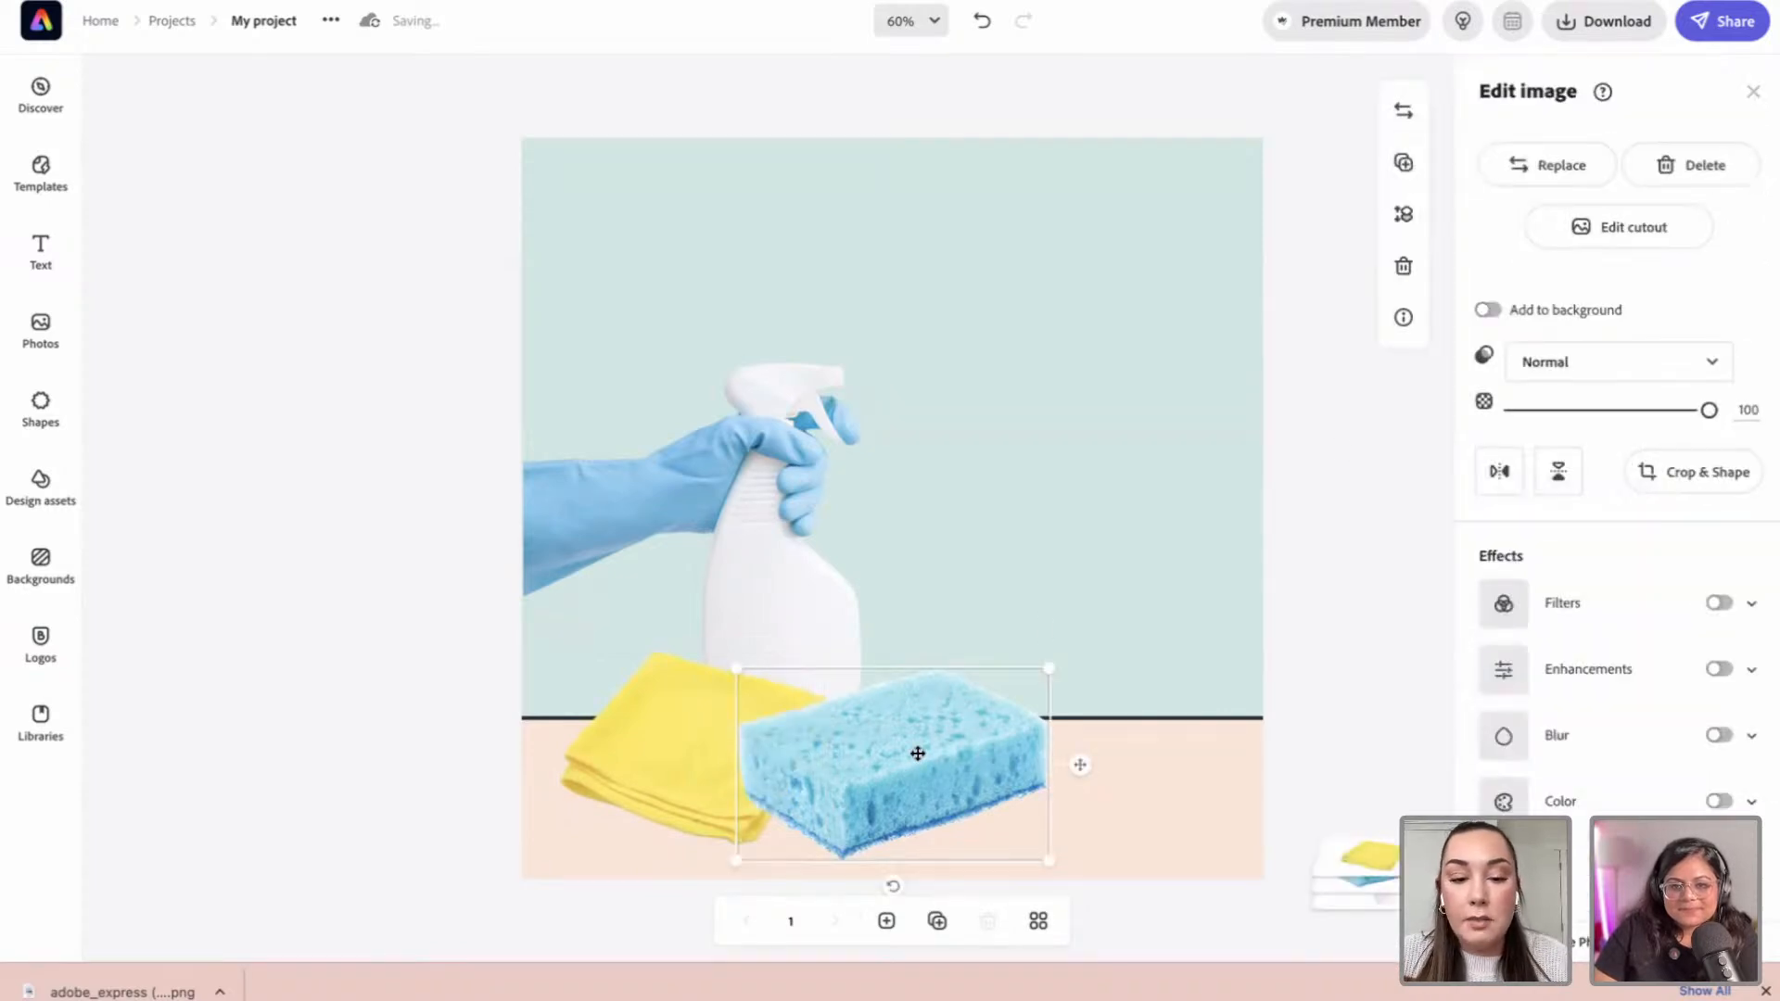
pyautogui.click(352, 592)
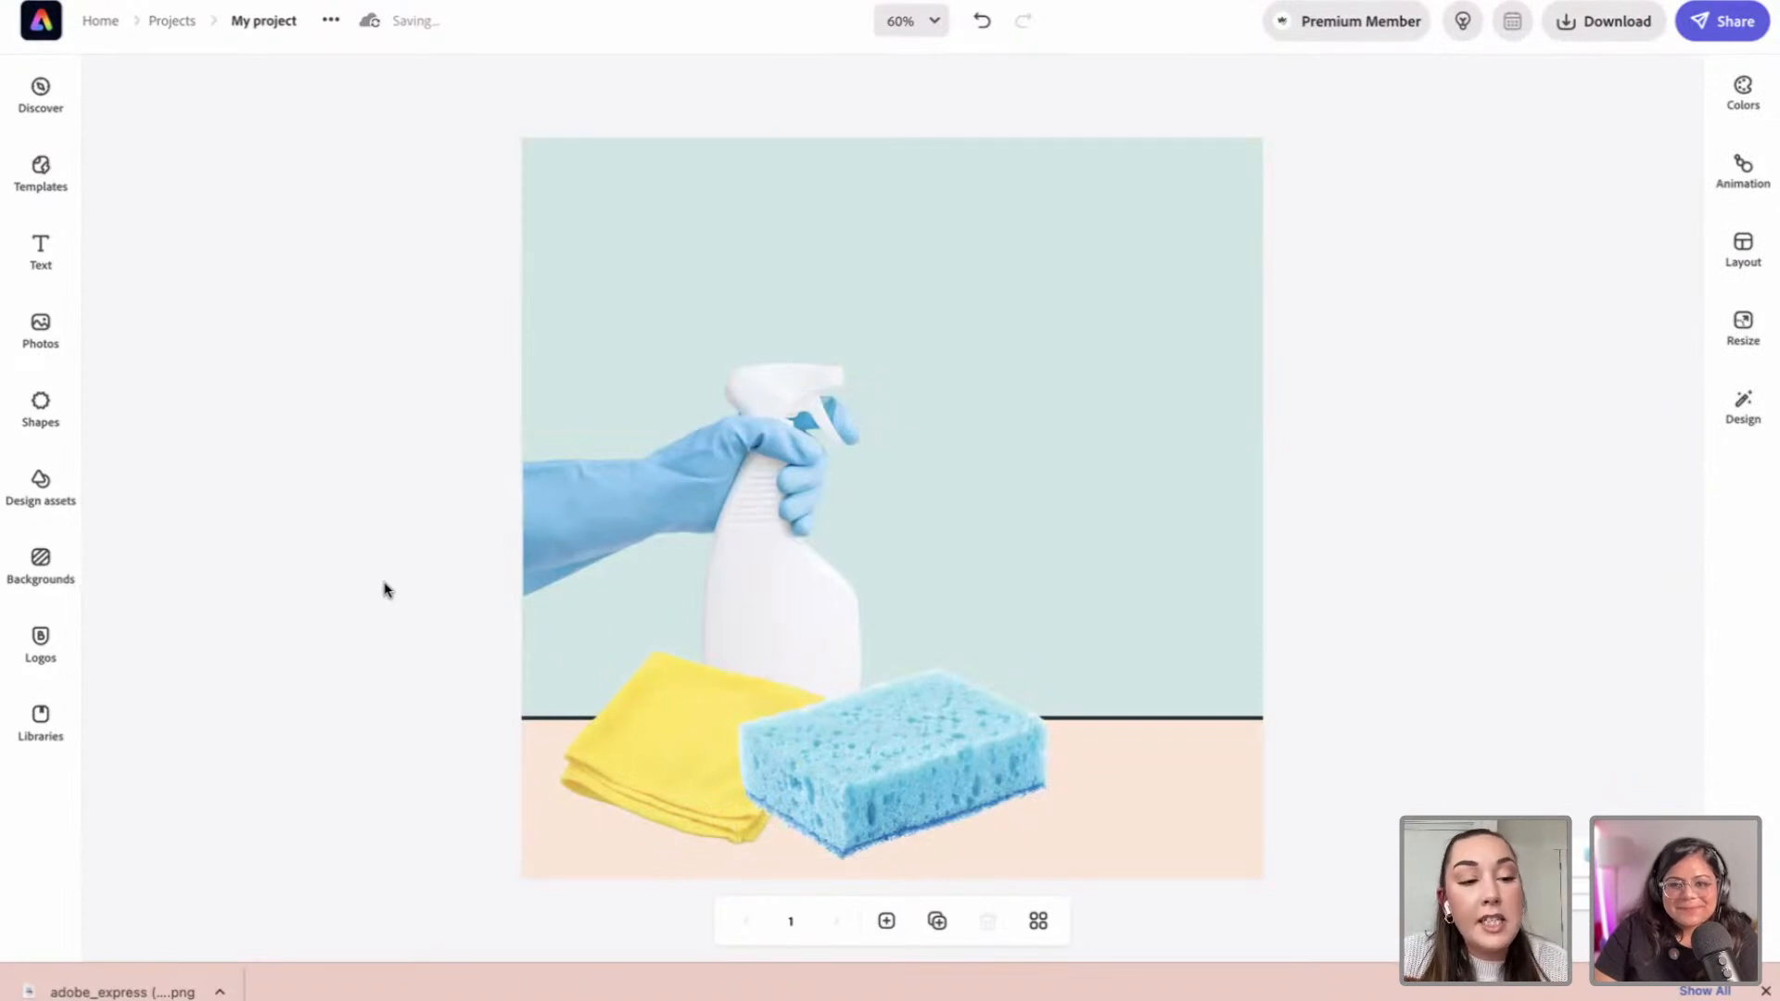
# Step: Place the multicoloured four-petal logo on the spray bottle's front and enlarge it as a label
pyautogui.click(40, 640)
pyautogui.scroll(-5, 247, 490)
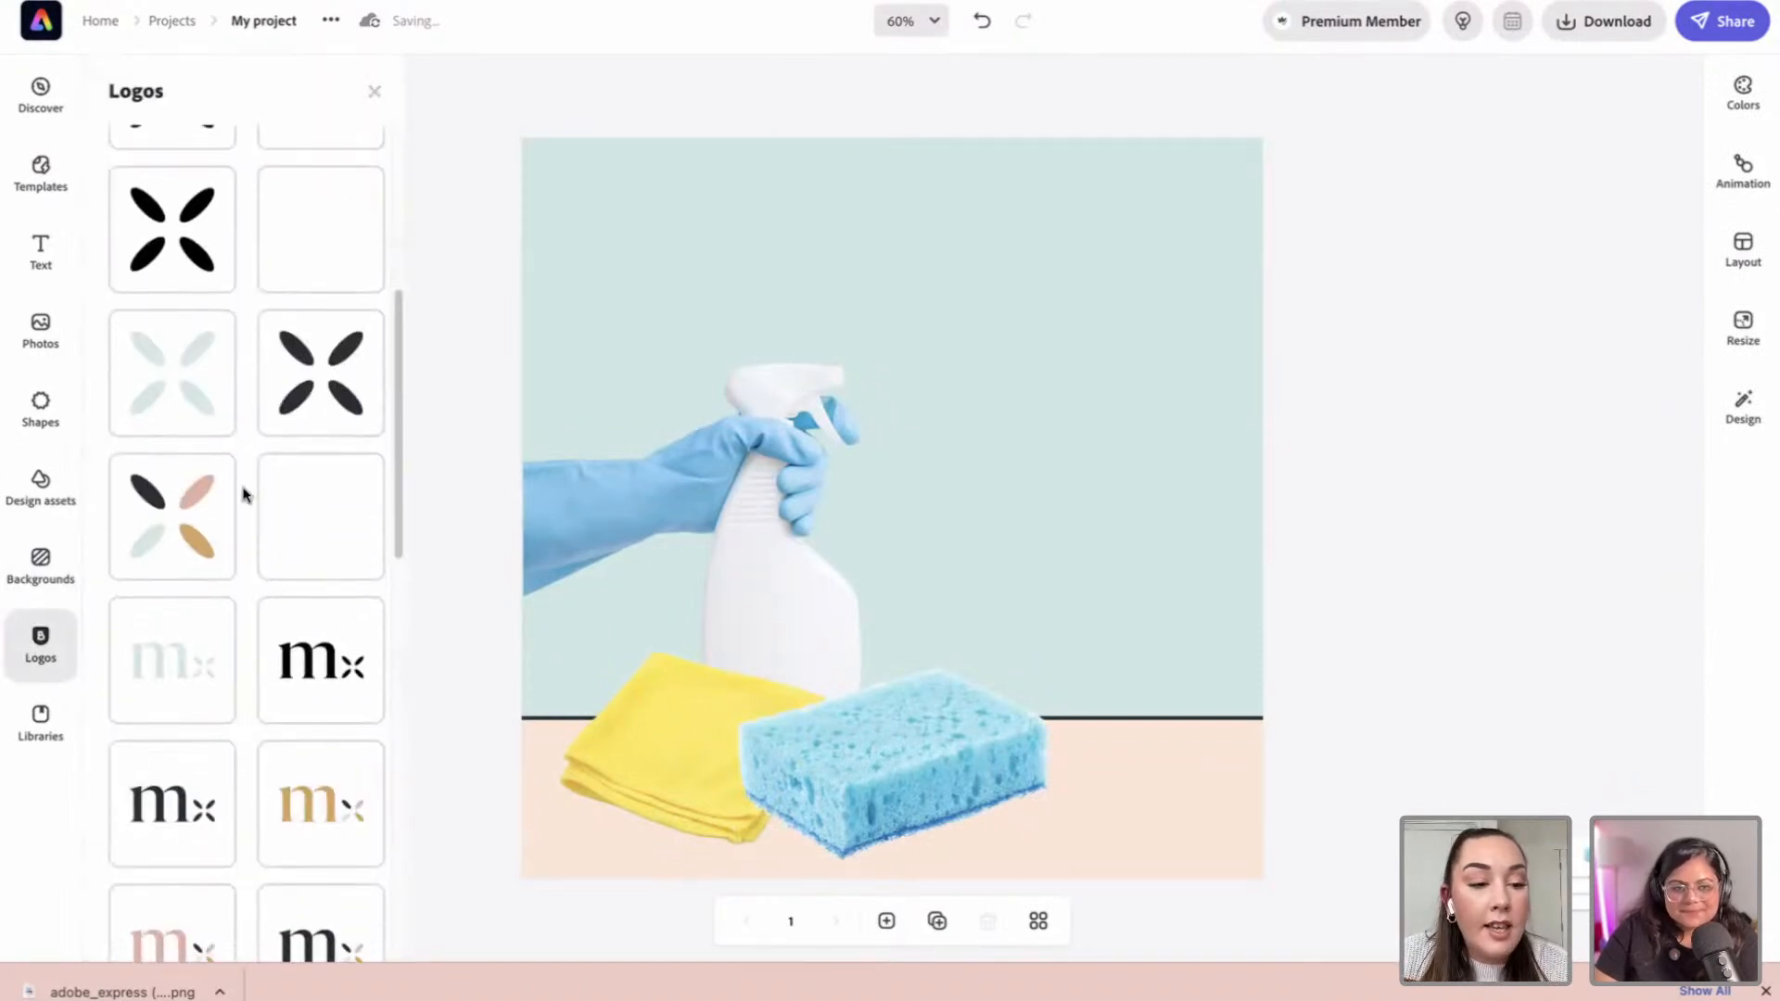
pyautogui.moveTo(1229, 839)
pyautogui.mouseDown()
pyautogui.moveTo(893, 636)
pyautogui.moveTo(822, 626)
pyautogui.moveTo(803, 654)
pyautogui.mouseUp()
pyautogui.moveTo(739, 585); pyautogui.dragTo(728, 569)
pyautogui.click(1296, 646)
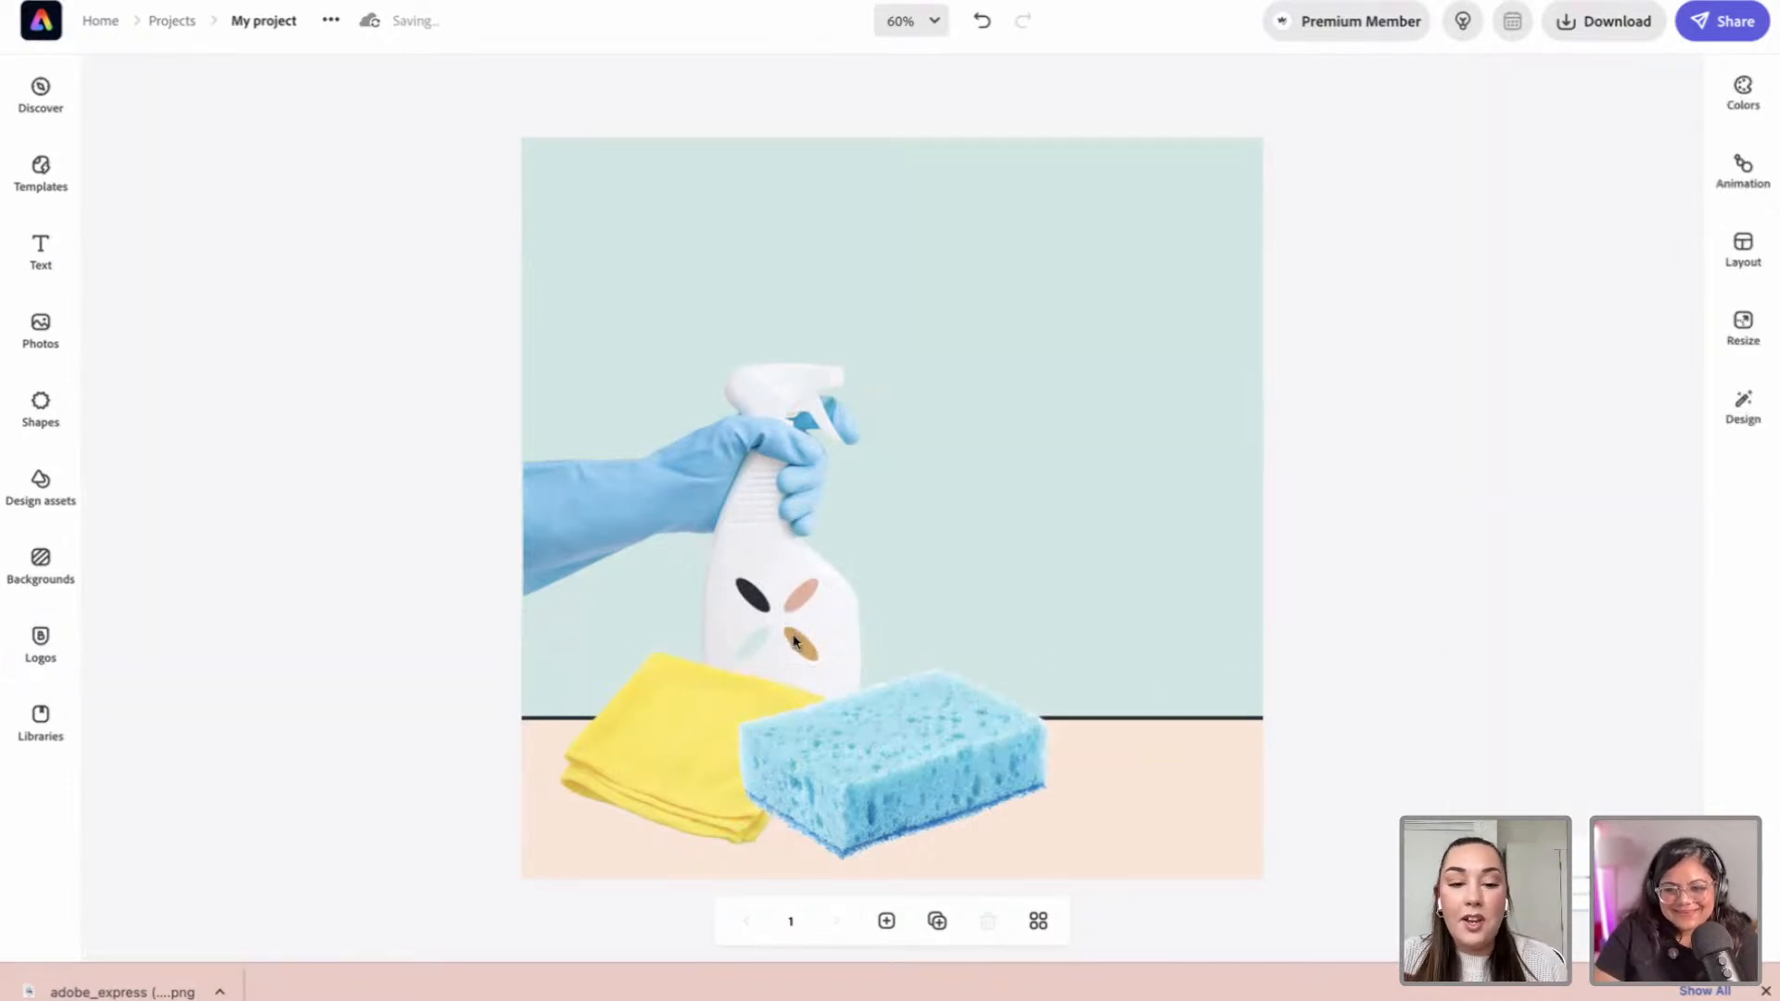
pyautogui.click(797, 642)
pyautogui.click(1331, 532)
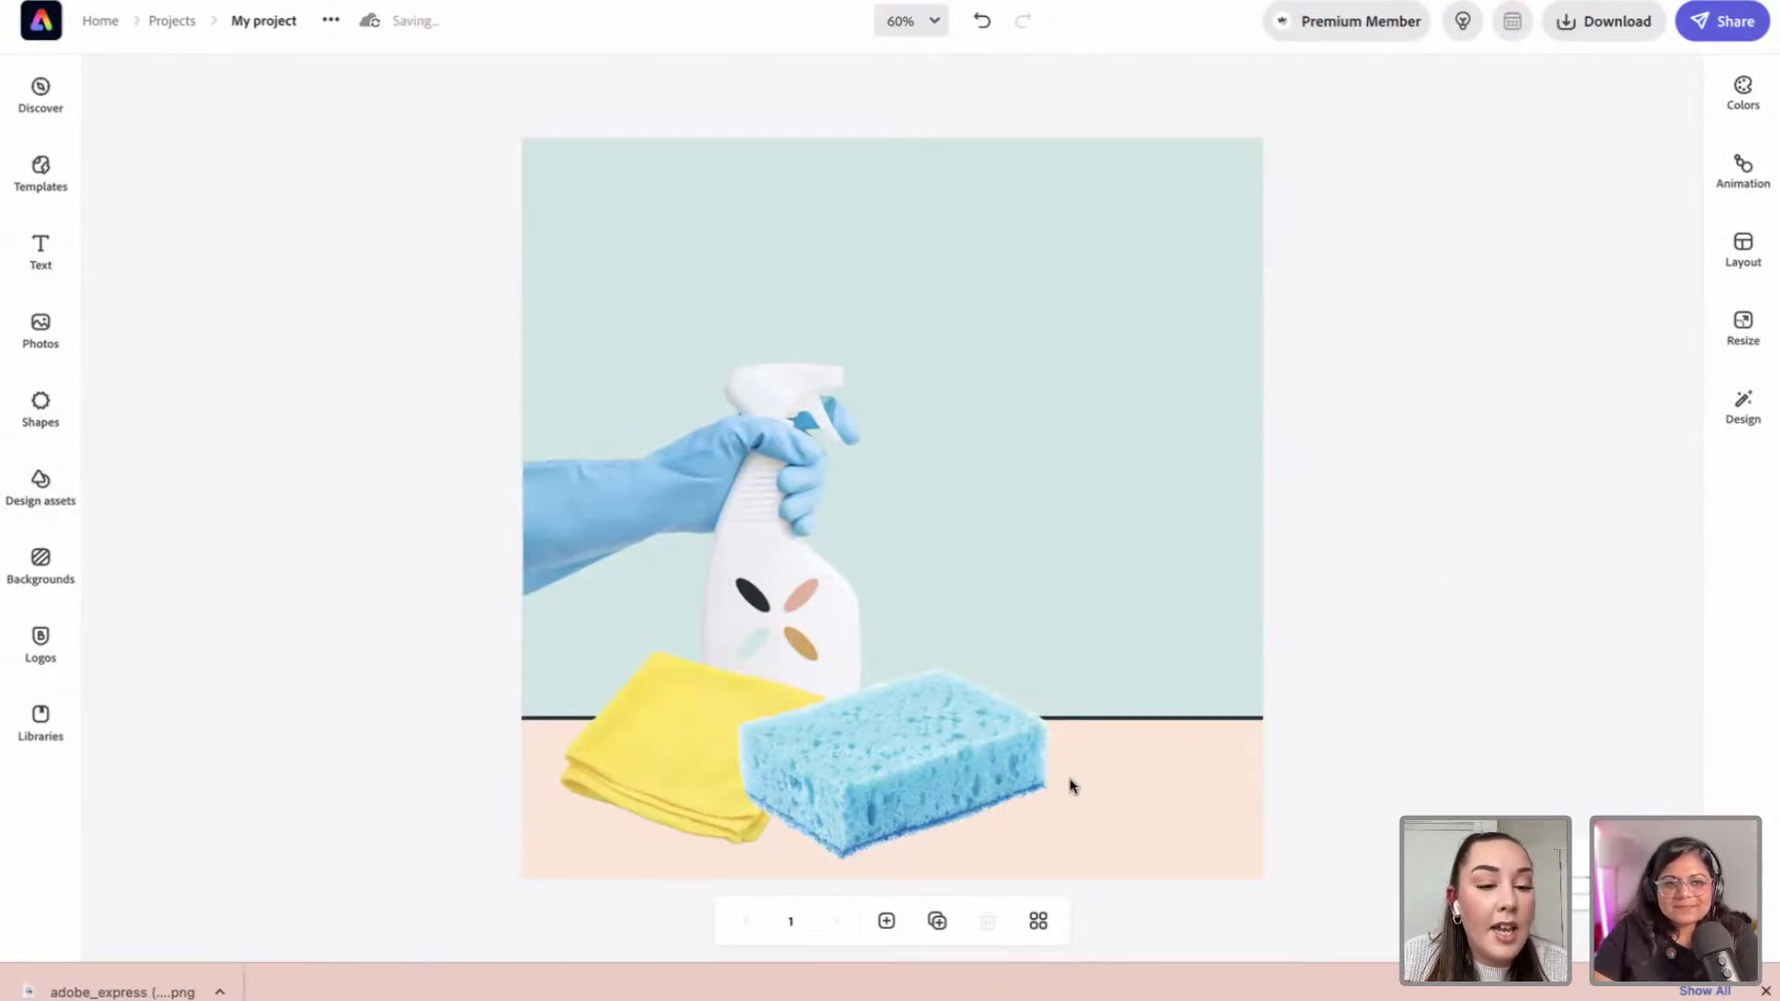
# Step: Add a 'bubbles' design asset, enlarge it, and float it right of the bottle's nozzle
pyautogui.click(37, 491)
pyautogui.click(228, 146)
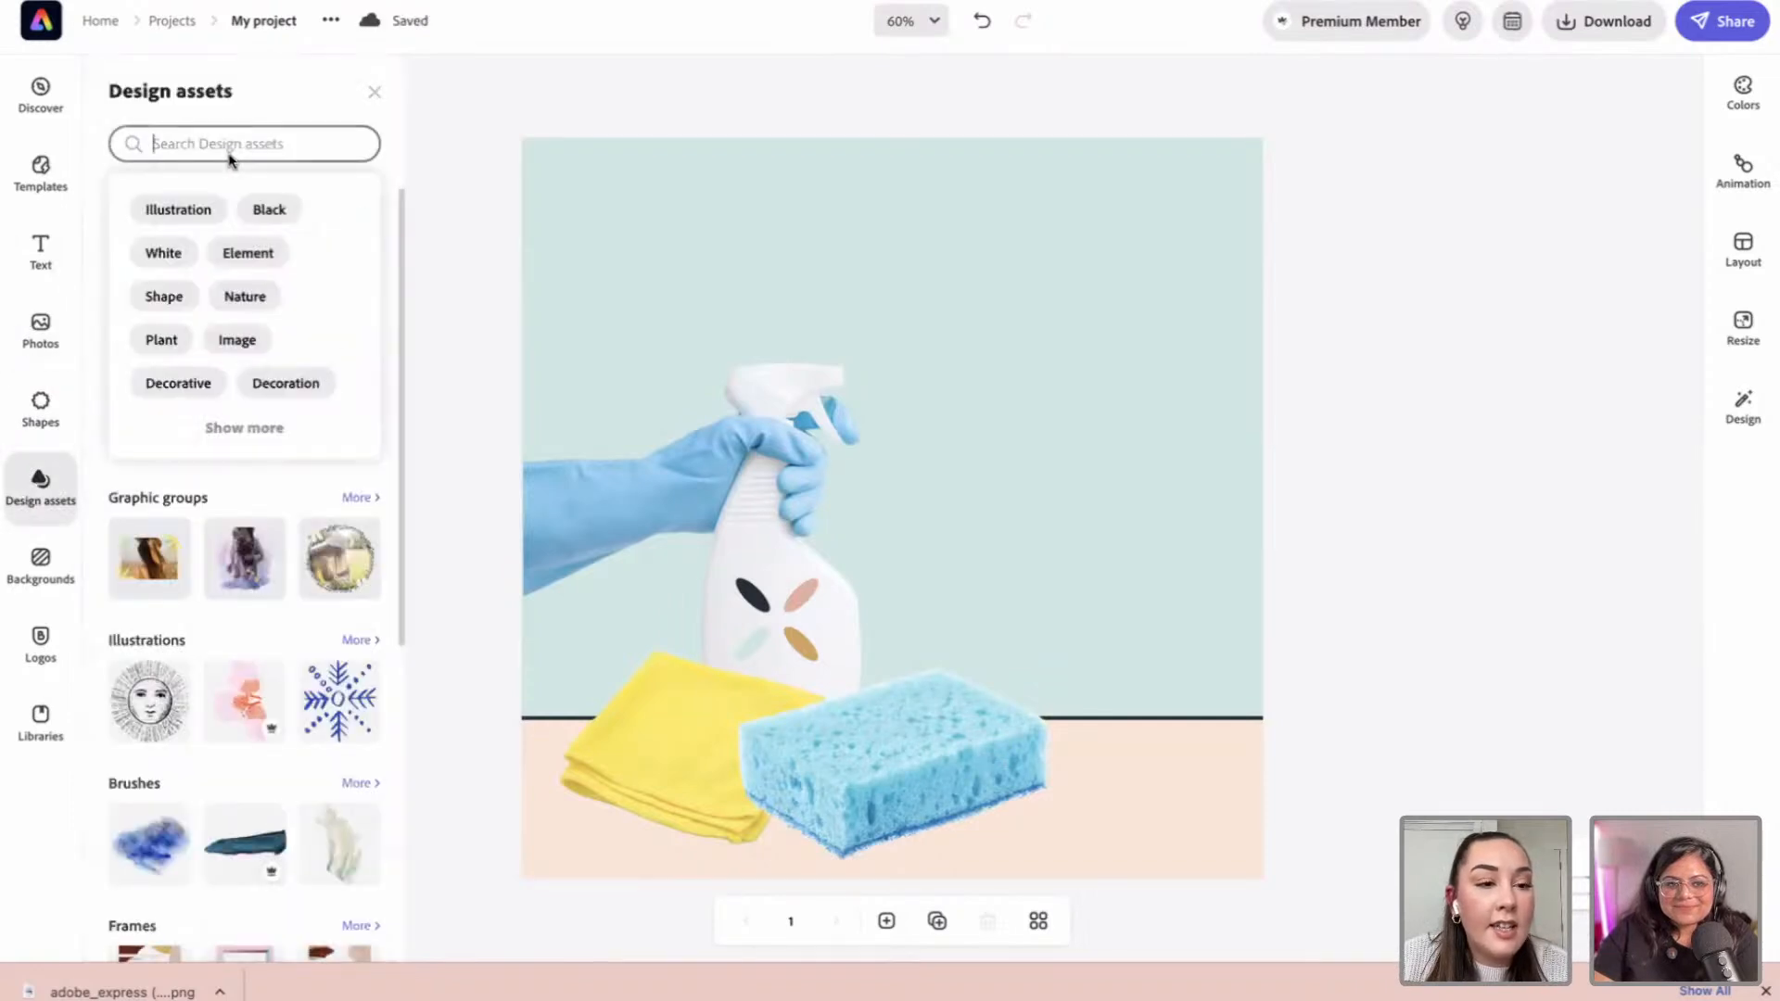
pyautogui.write('bubbles')
pyautogui.press('Return')
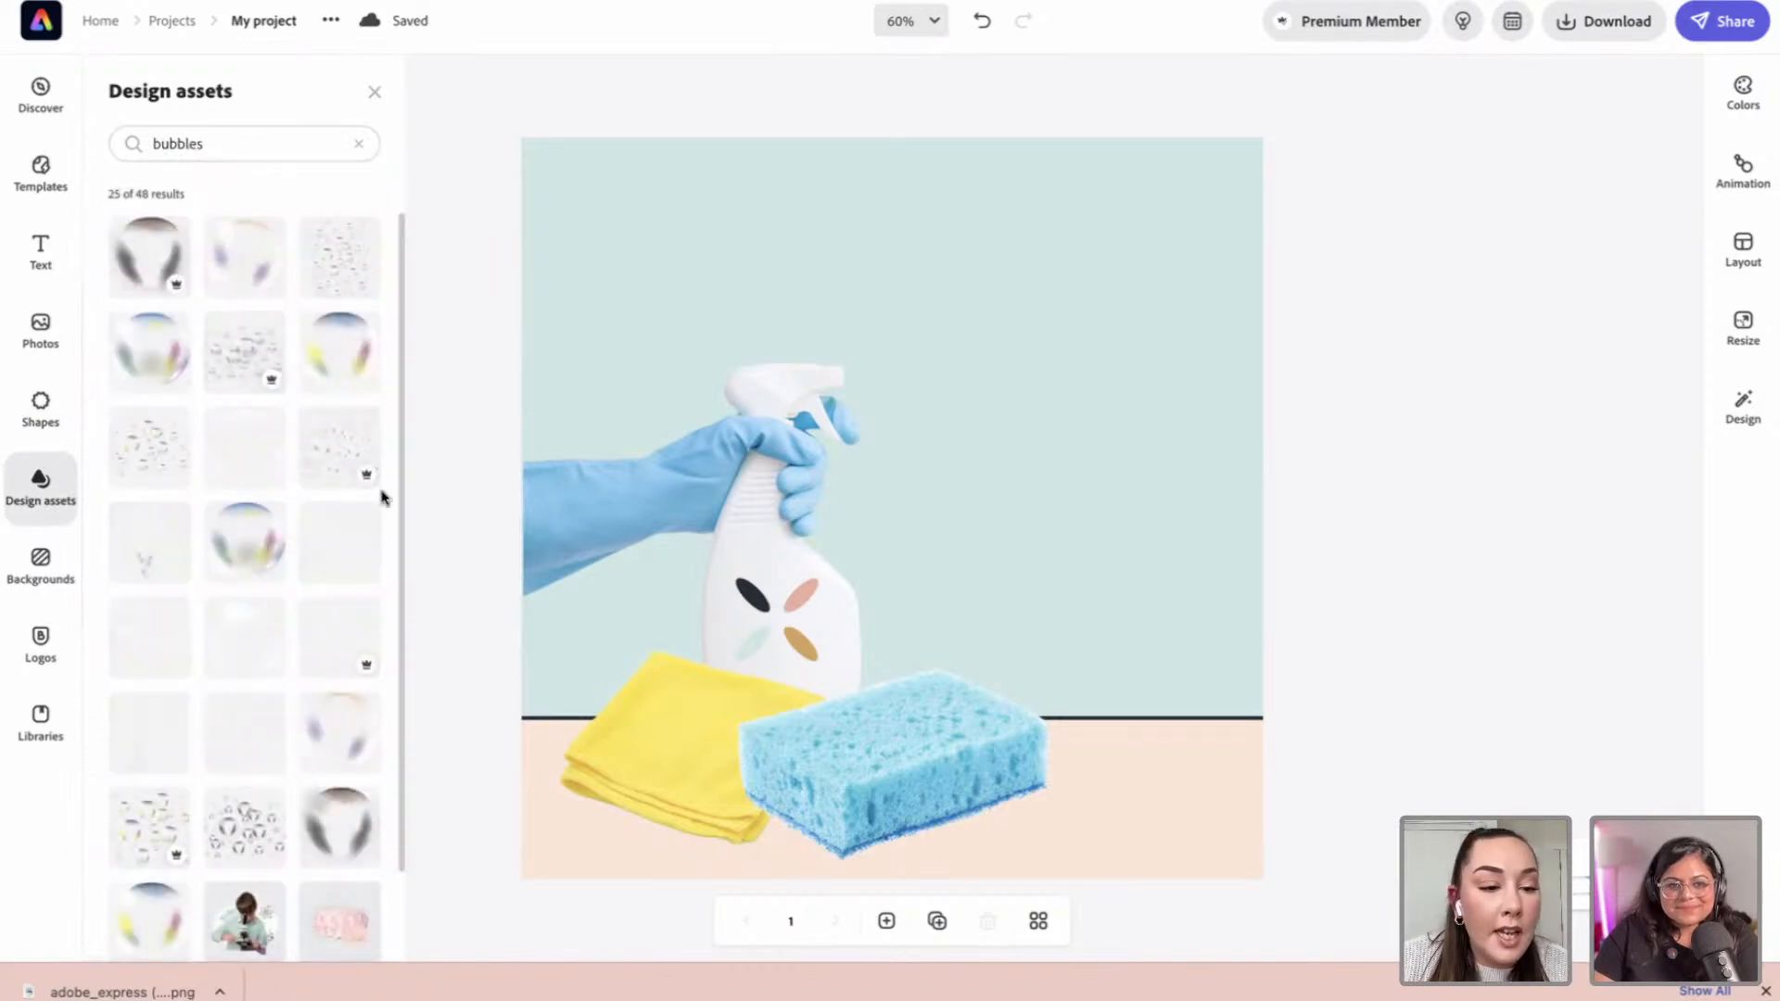
pyautogui.click(332, 568)
pyautogui.moveTo(1013, 527); pyautogui.dragTo(974, 591)
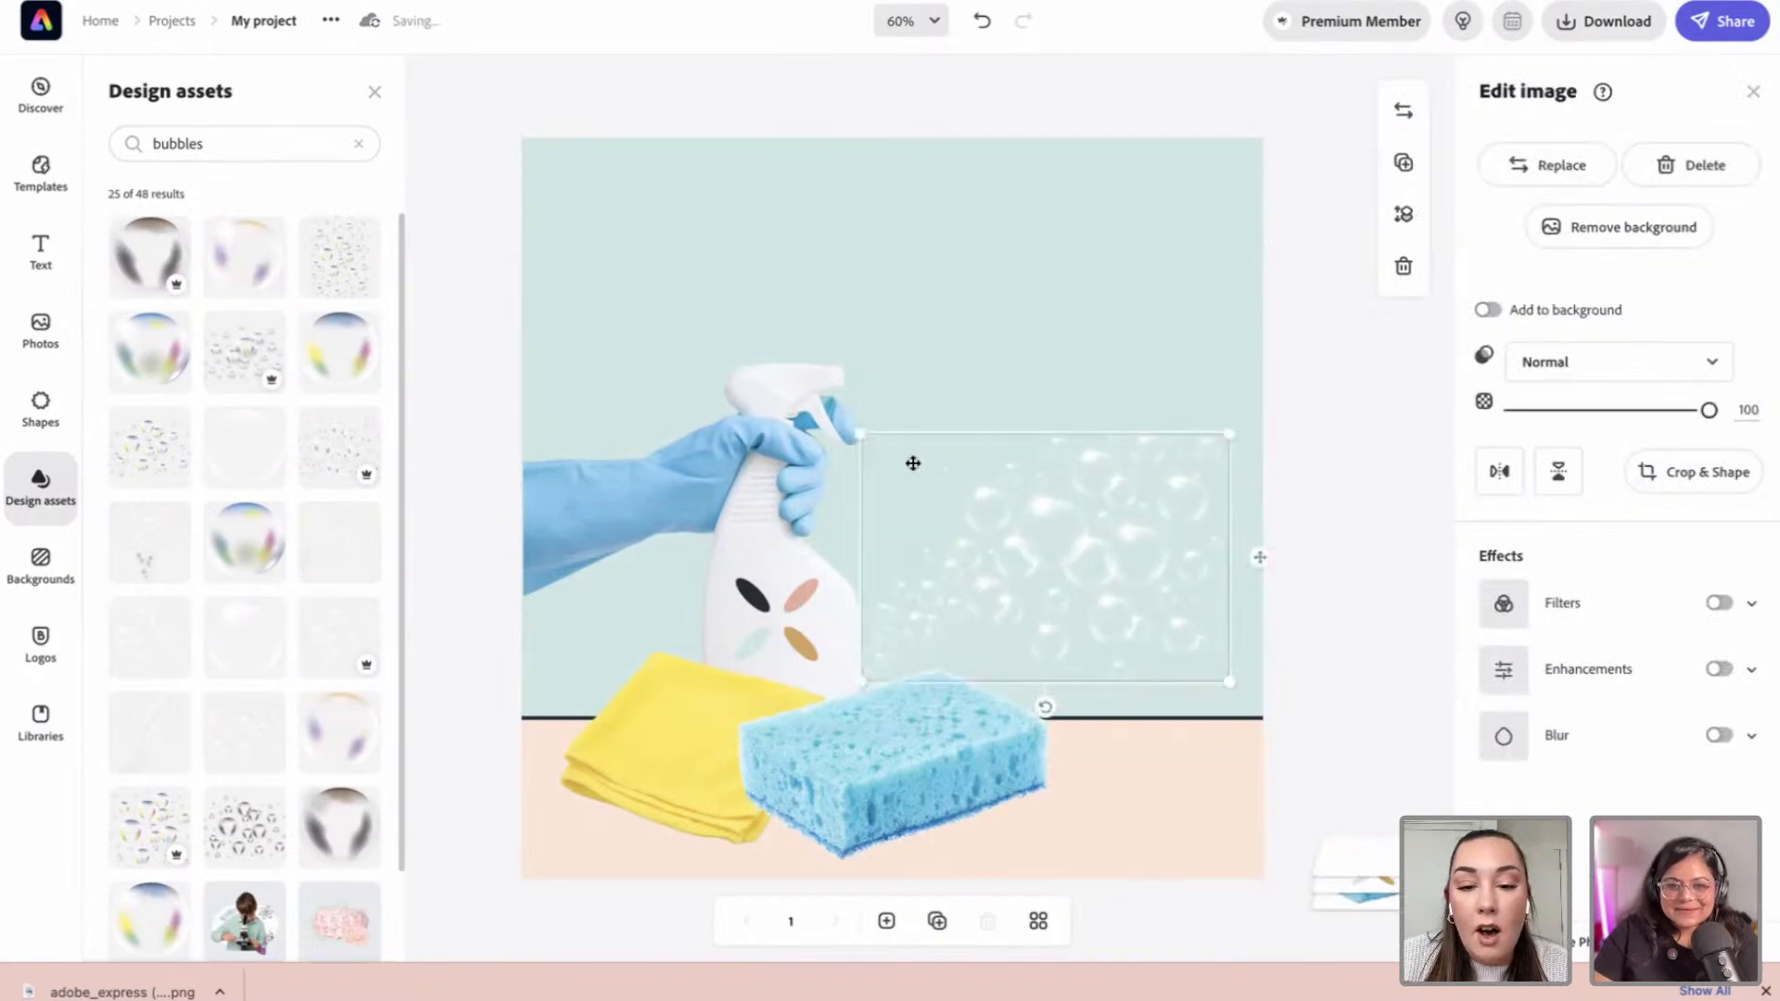
pyautogui.moveTo(861, 434); pyautogui.dragTo(798, 389)
pyautogui.moveTo(986, 588); pyautogui.dragTo(1033, 572)
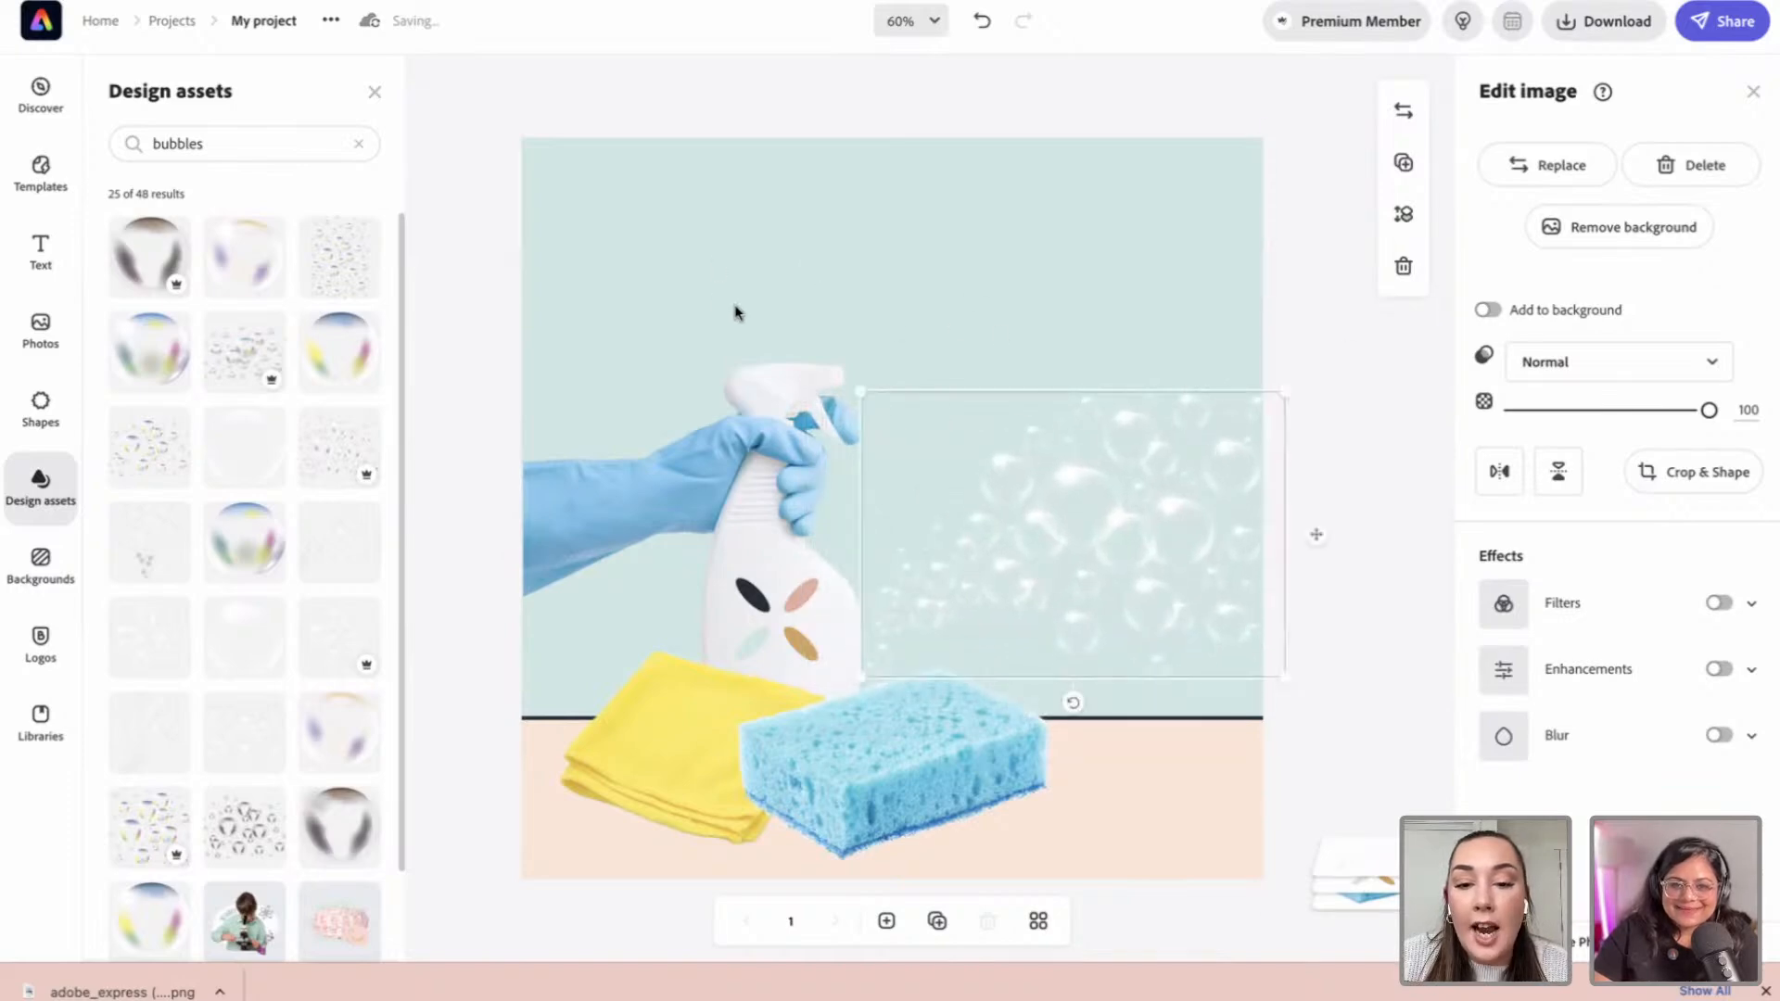
pyautogui.moveTo(860, 392); pyautogui.dragTo(840, 377)
pyautogui.moveTo(954, 498); pyautogui.dragTo(981, 548)
pyautogui.click(1295, 355)
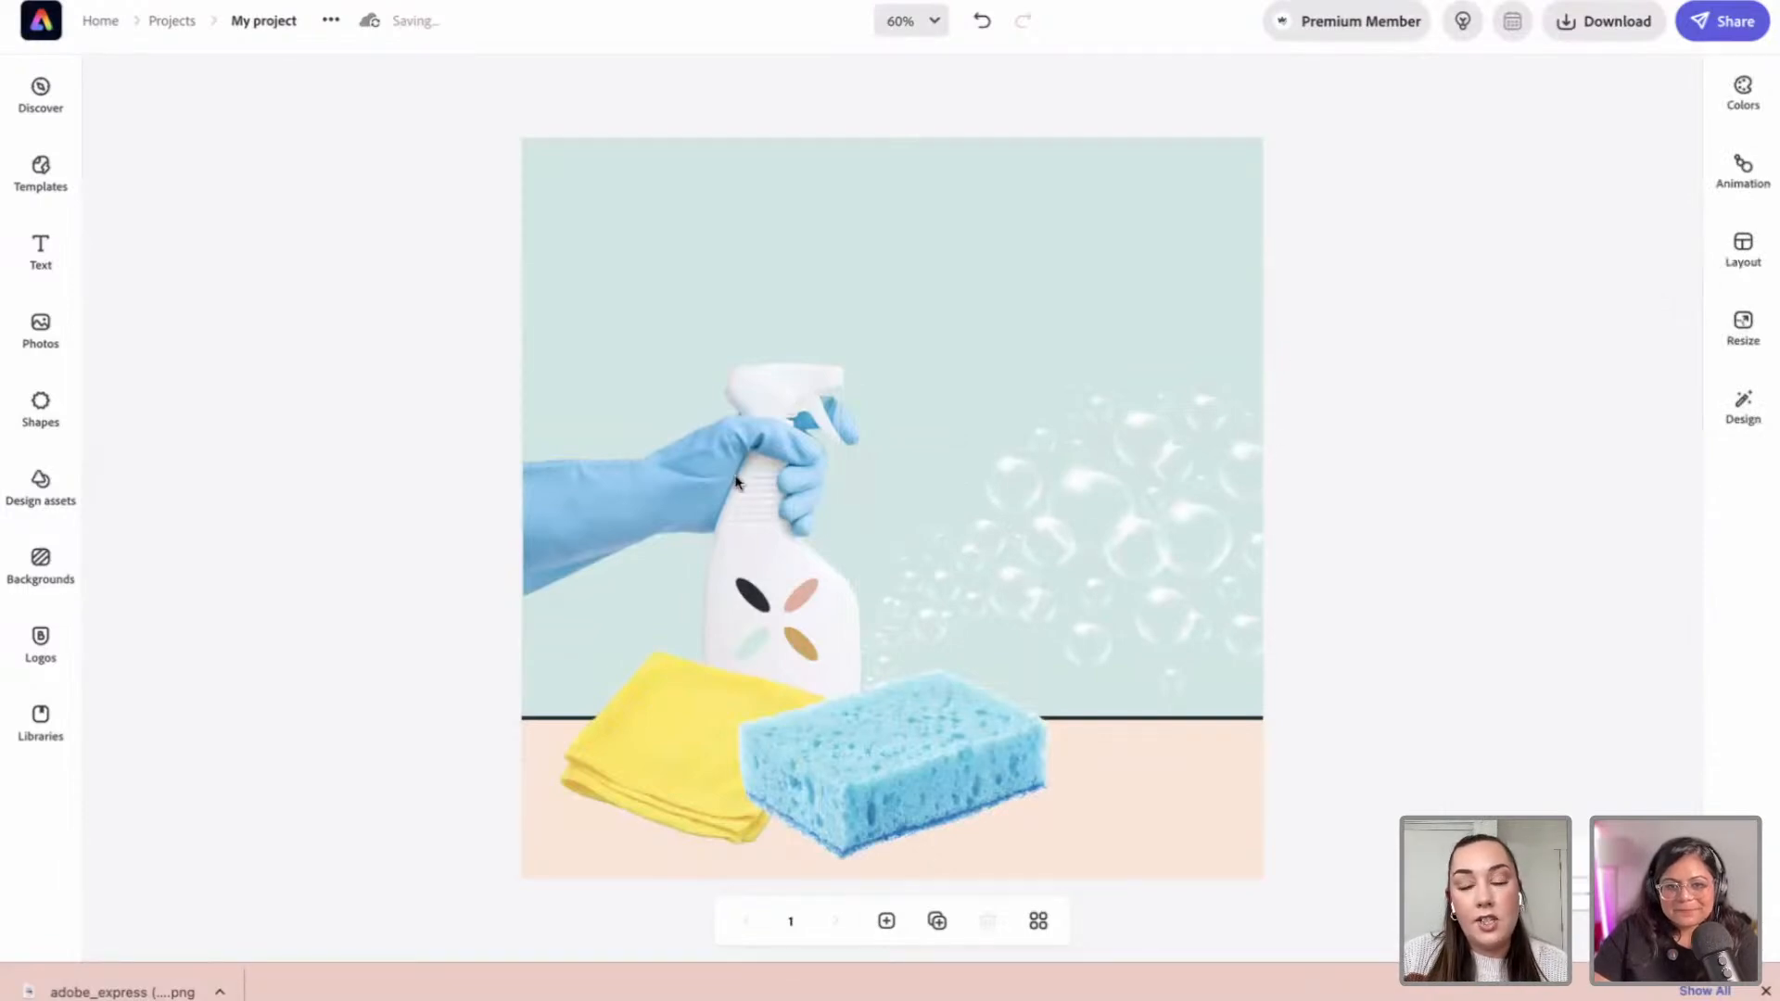
# Step: Add a CLEANING text heading, shrink it, and position it right of the bottle
pyautogui.click(41, 248)
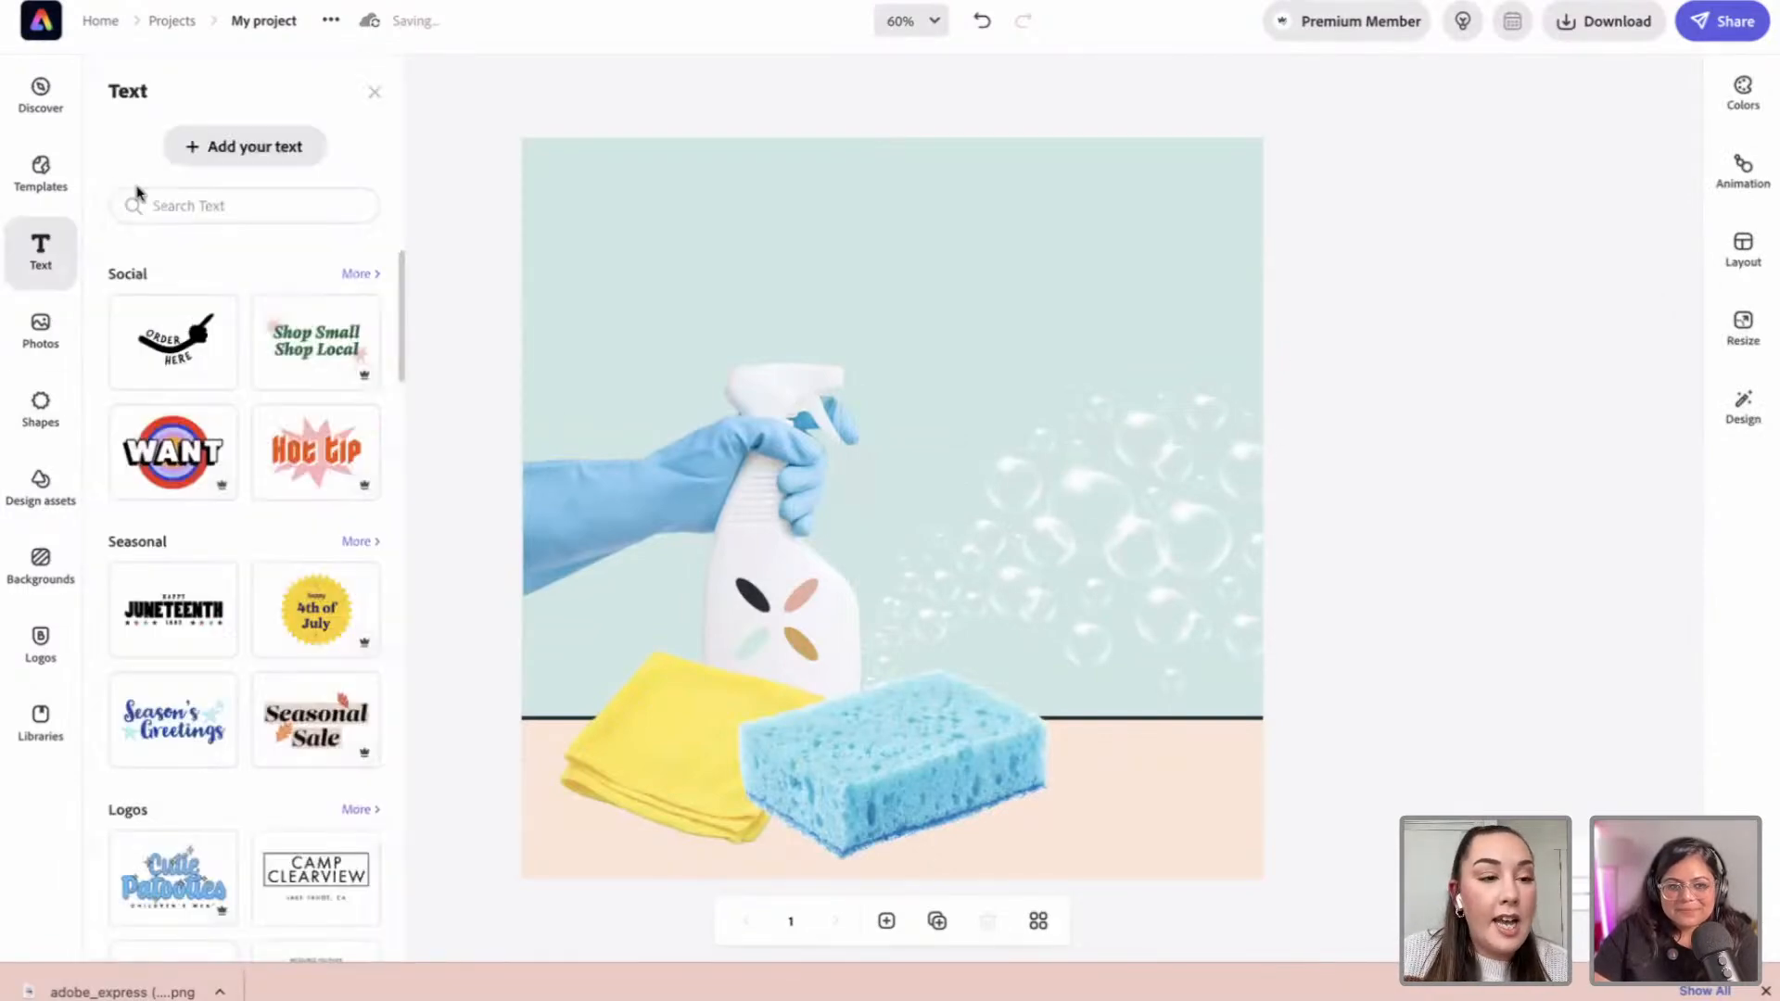
pyautogui.click(211, 148)
pyautogui.click(1576, 157)
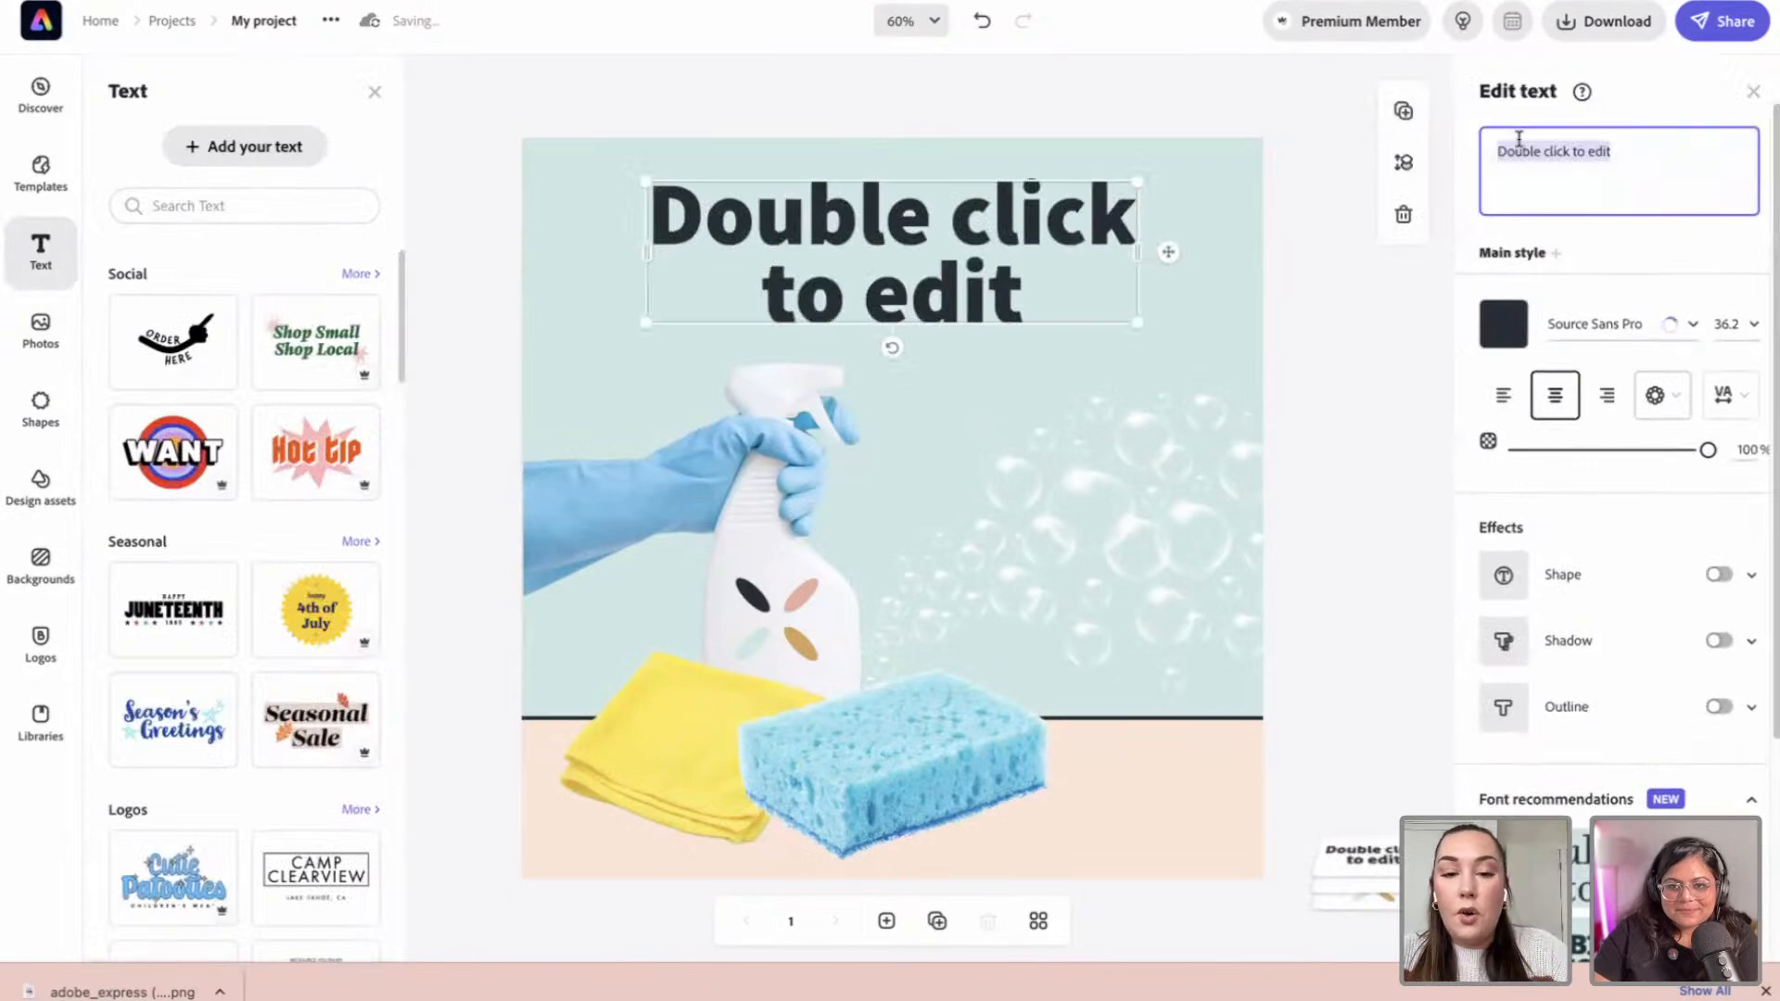
pyautogui.write('cle')
pyautogui.press('BackSpace')
pyautogui.press('BackSpace')
pyautogui.press('BackSpace')
pyautogui.write('CLEANIN')
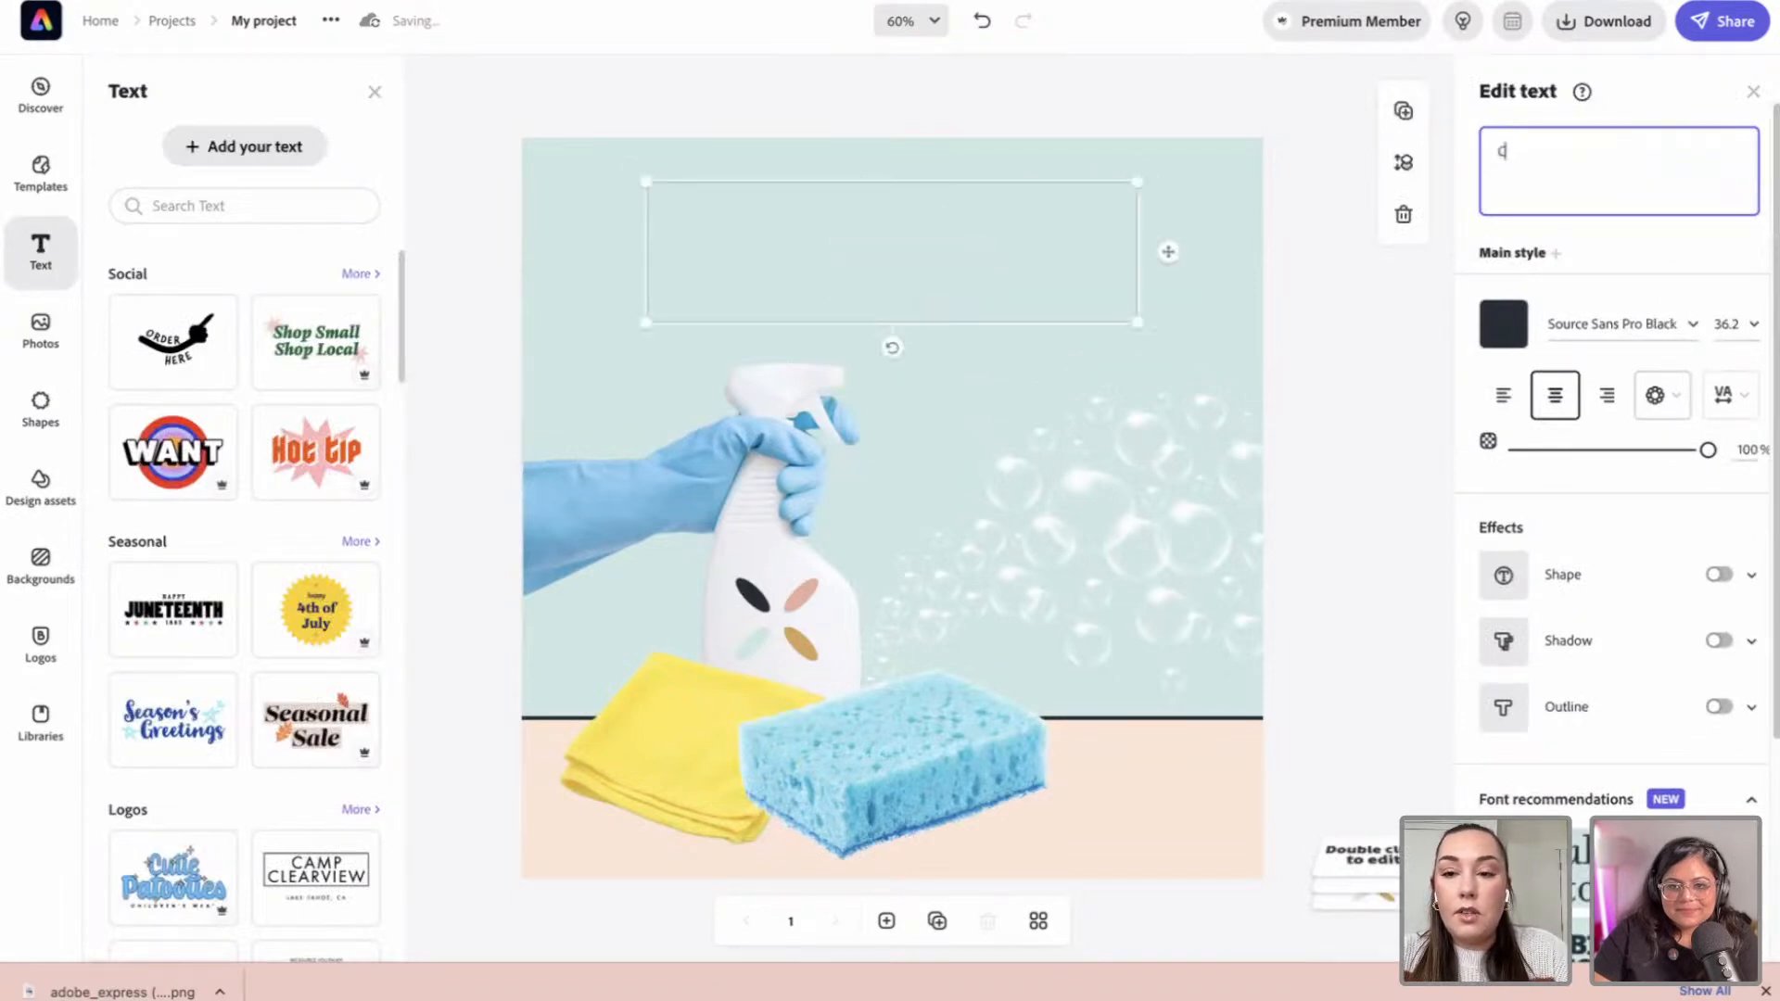
pyautogui.write('G')
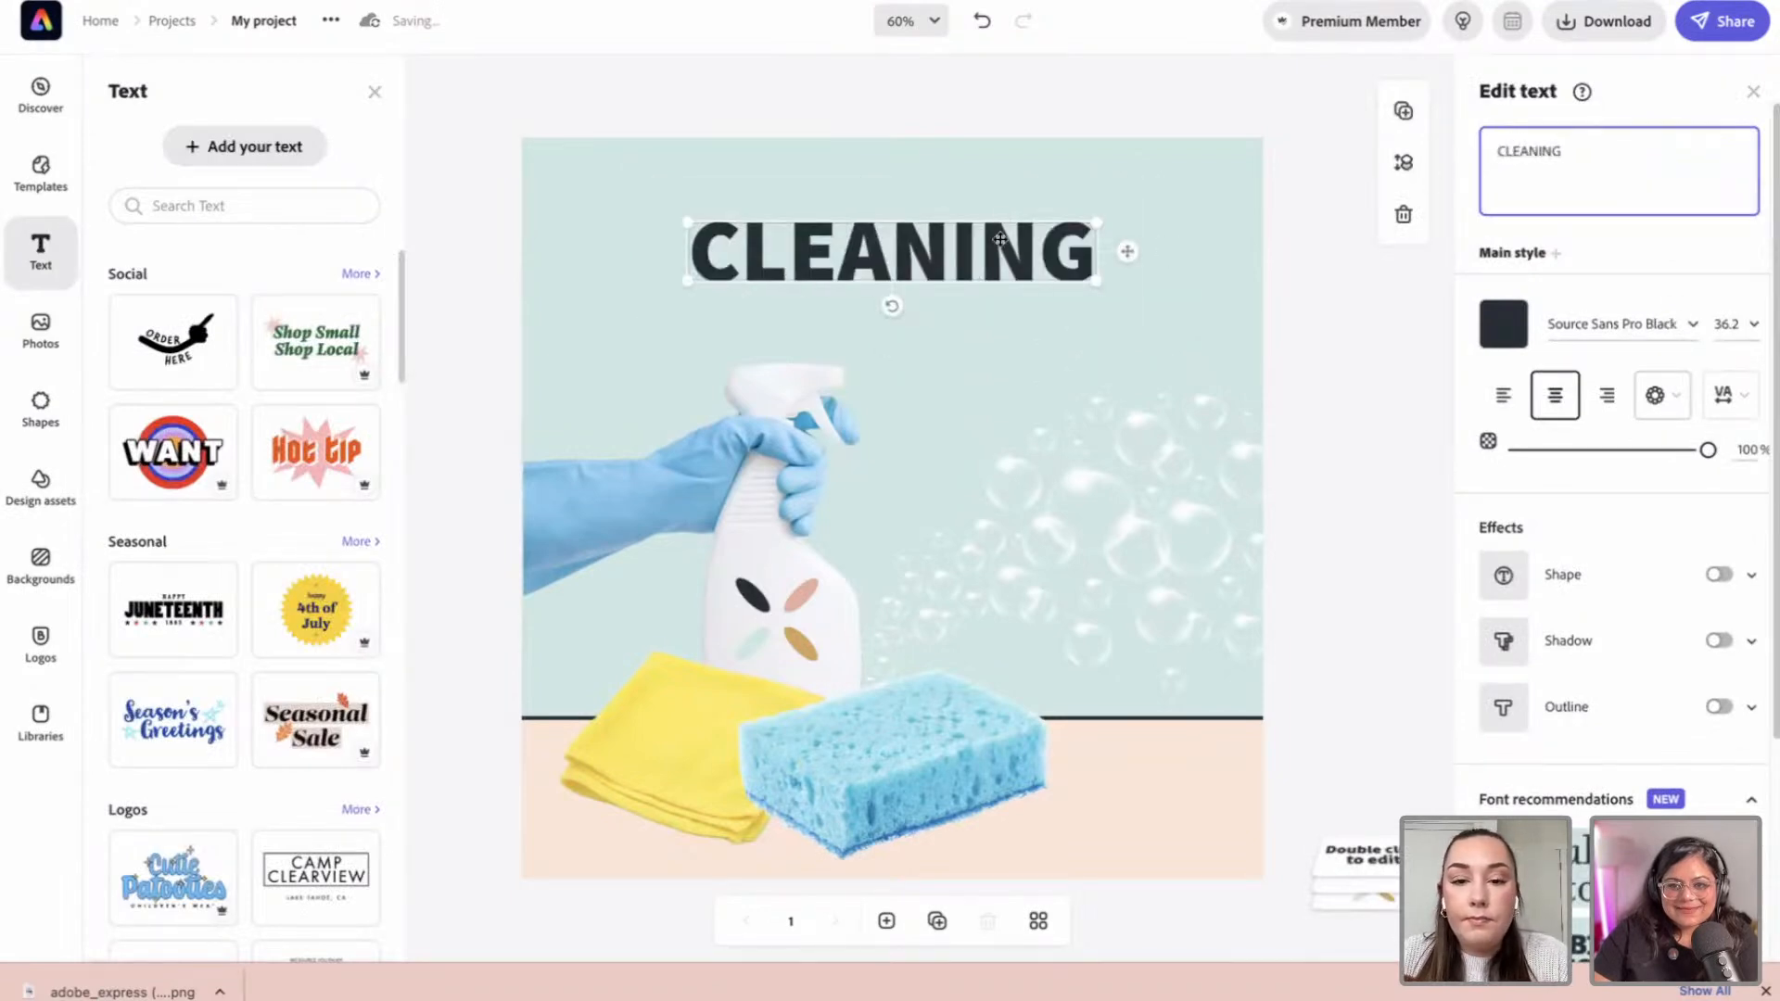
pyautogui.click(1088, 359)
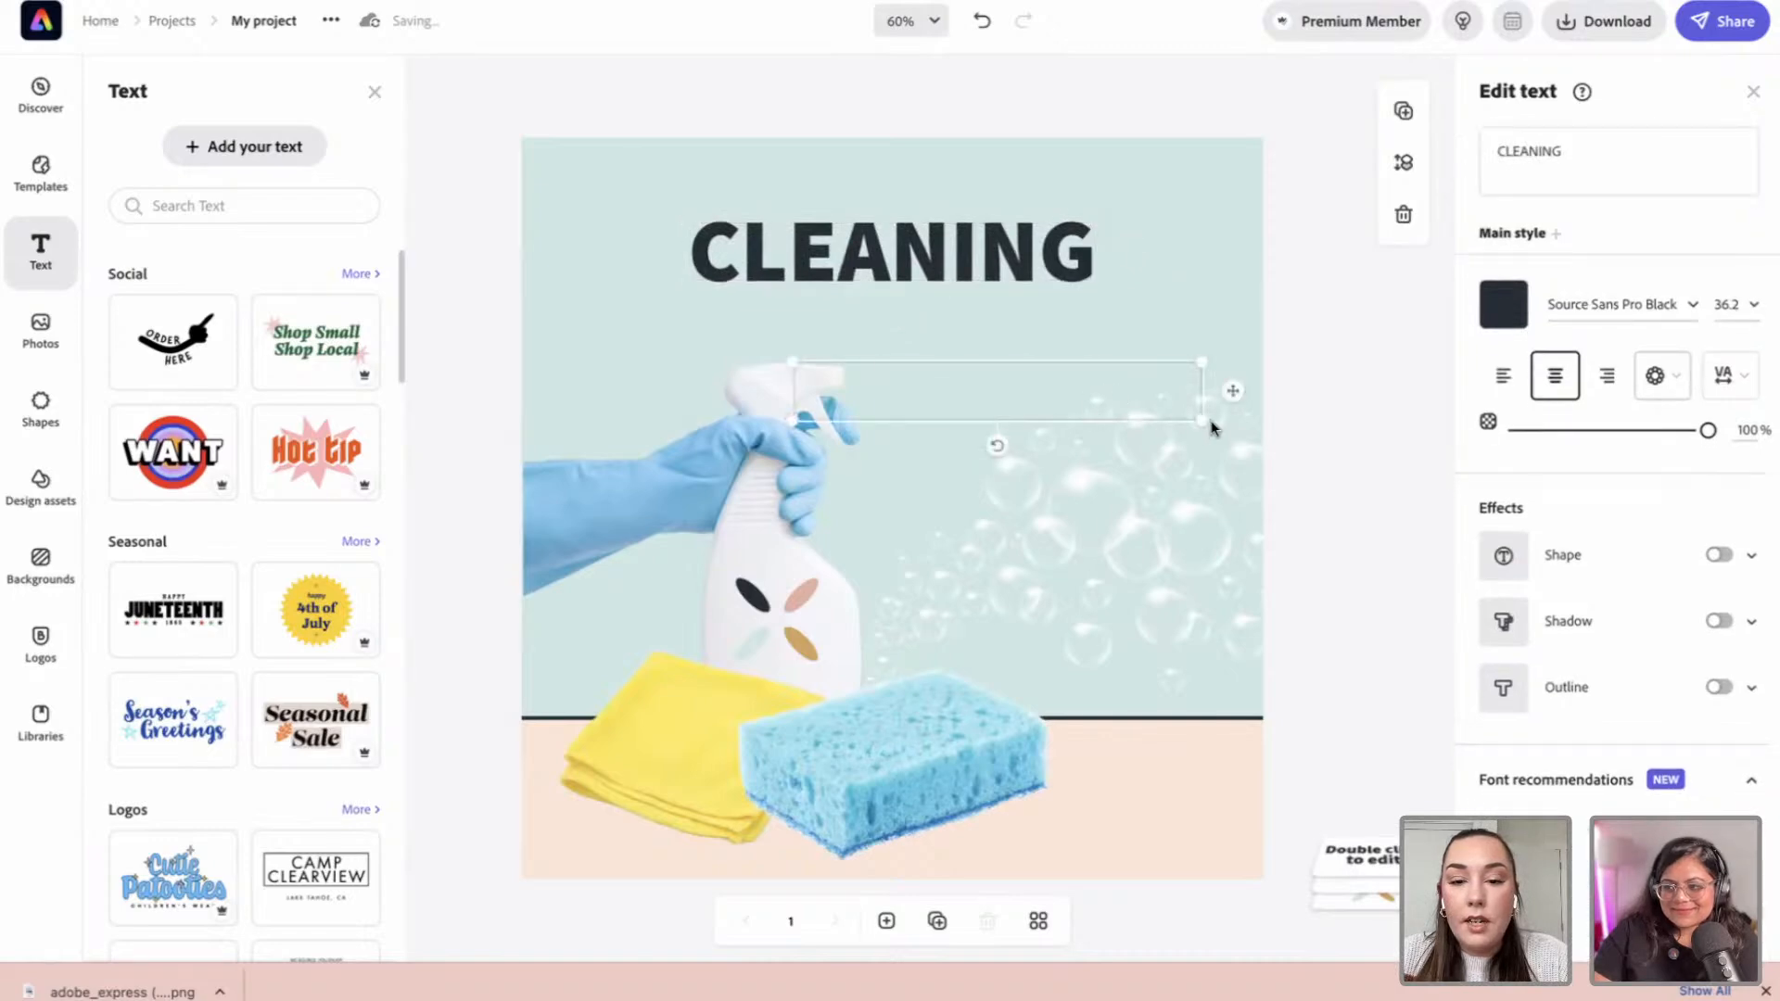
pyautogui.moveTo(1211, 427)
pyautogui.mouseDown()
pyautogui.moveTo(1110, 408)
pyautogui.moveTo(1230, 419)
pyautogui.mouseUp()
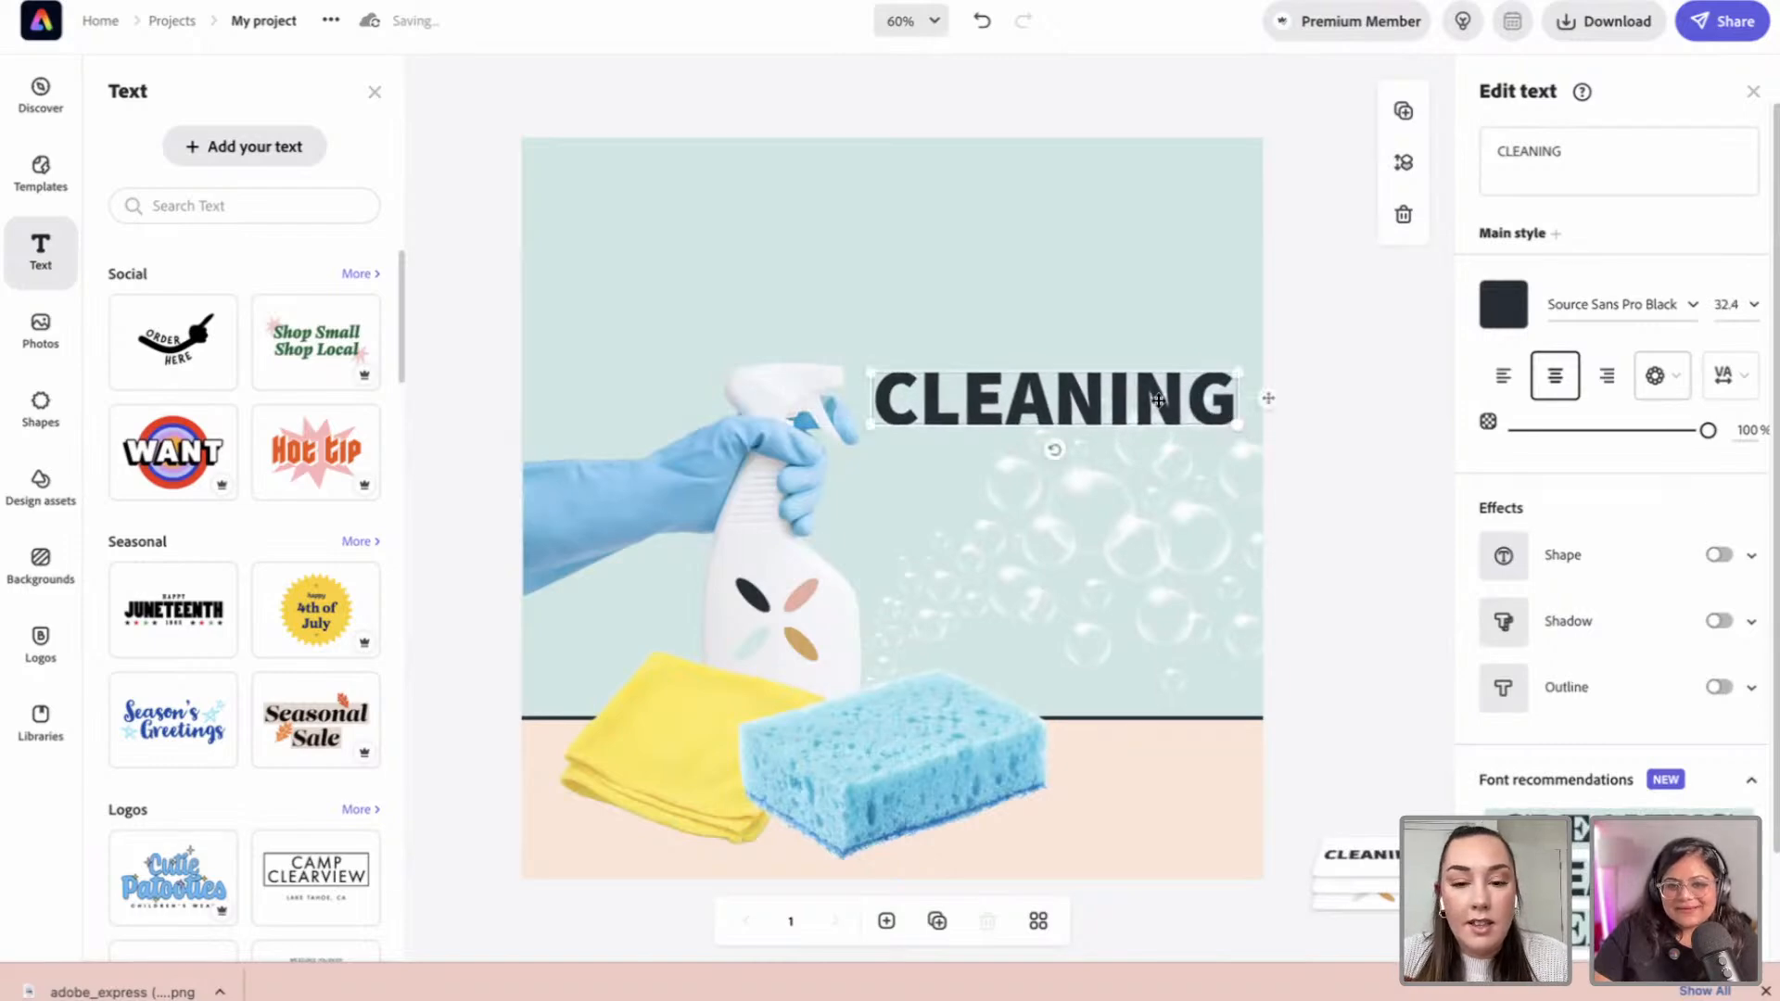
pyautogui.moveTo(1099, 398); pyautogui.dragTo(1108, 475)
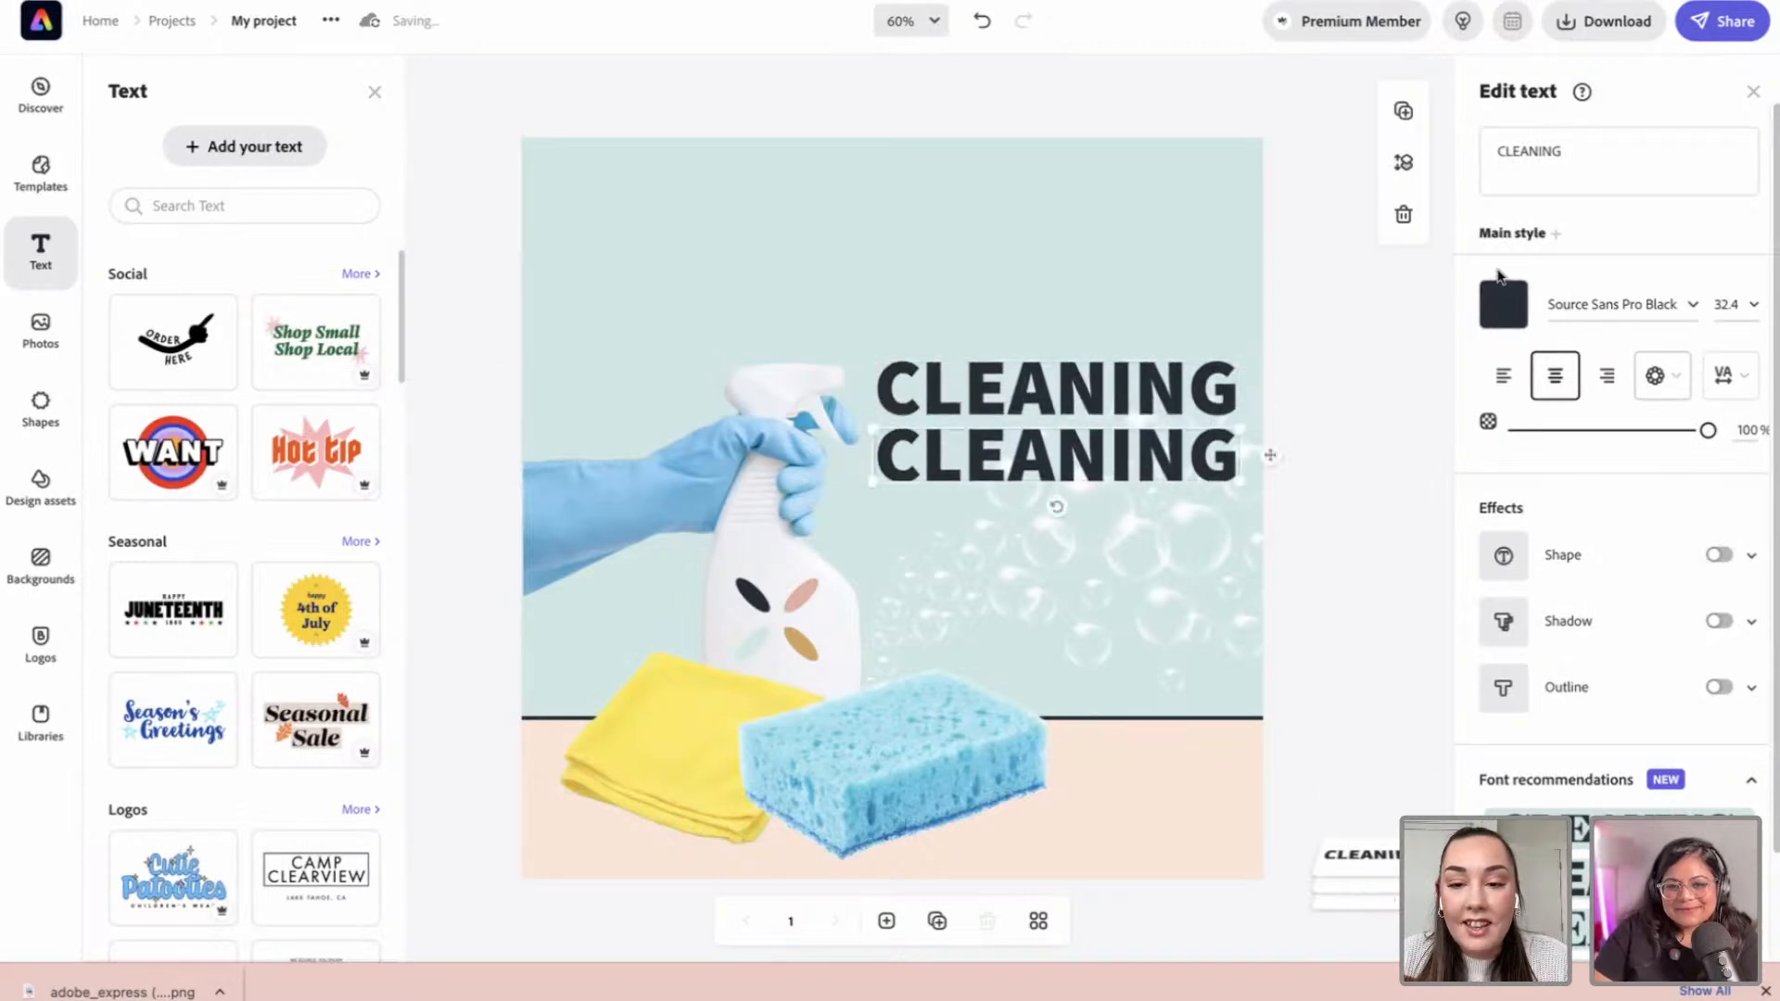
# Step: Change the copied heading to JAMS, enlarge it to about size 61, and centre it under CLEANING
pyautogui.moveTo(1563, 155); pyautogui.dragTo(1502, 155)
pyautogui.write('JAMS')
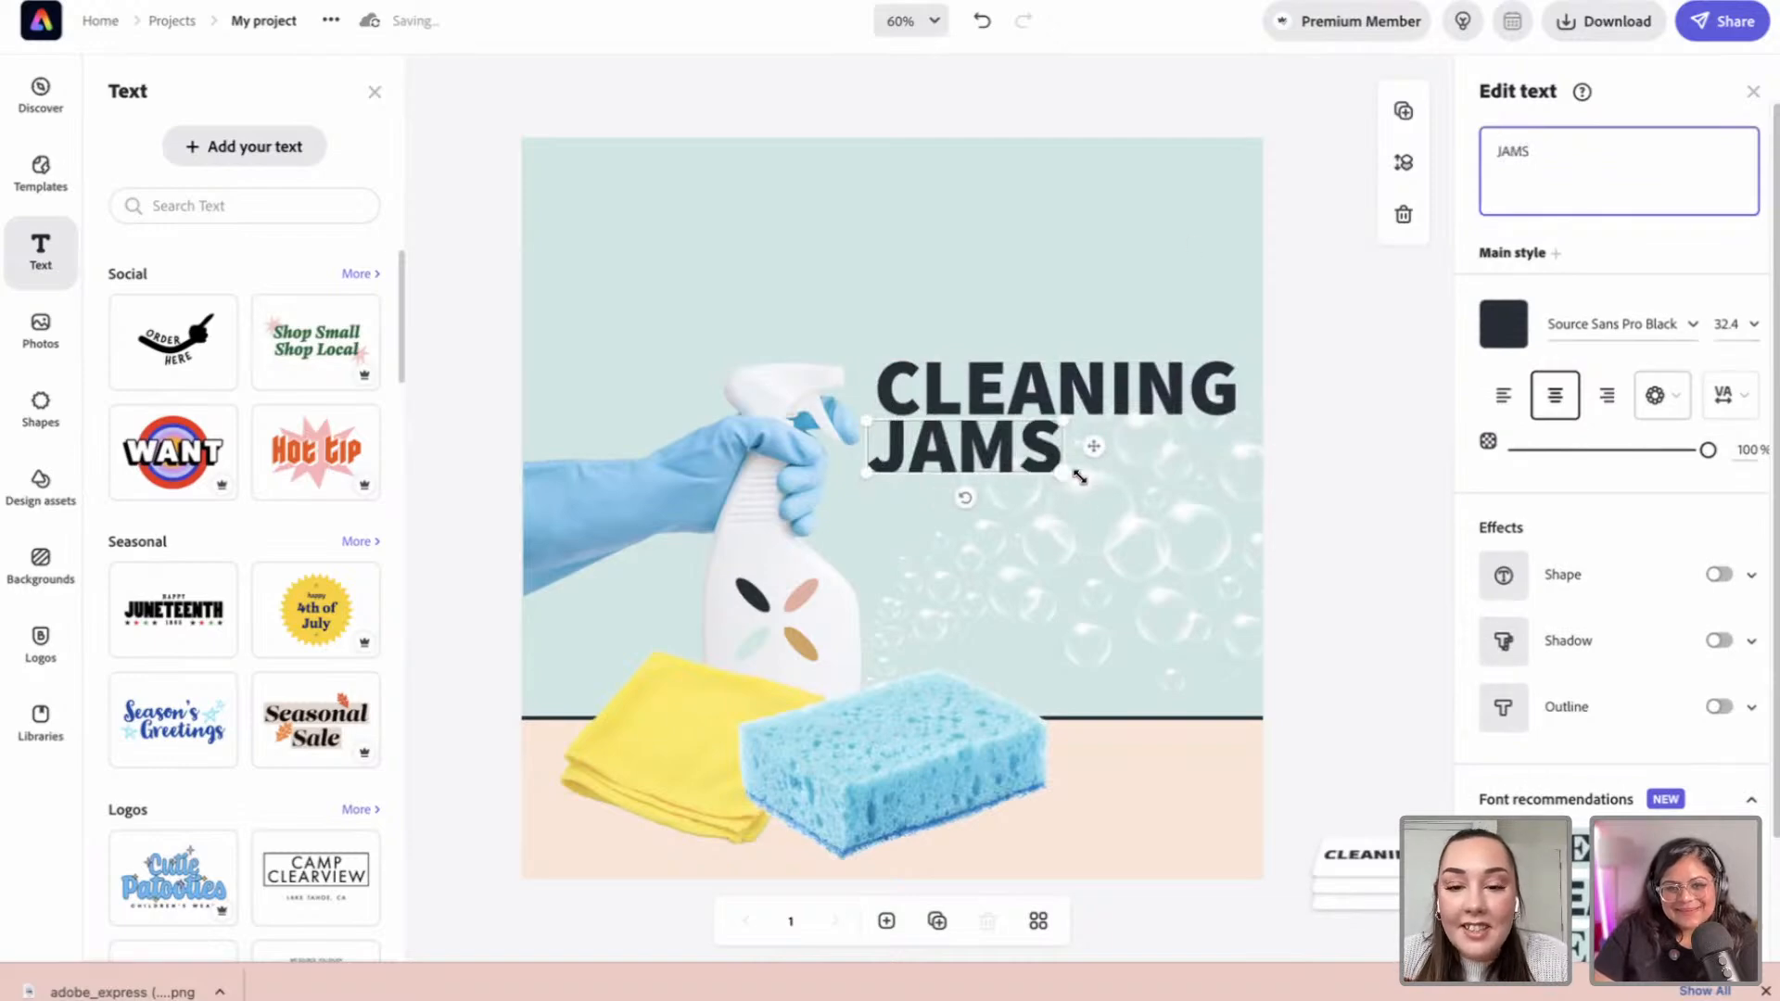
pyautogui.moveTo(1081, 476); pyautogui.dragTo(1236, 514)
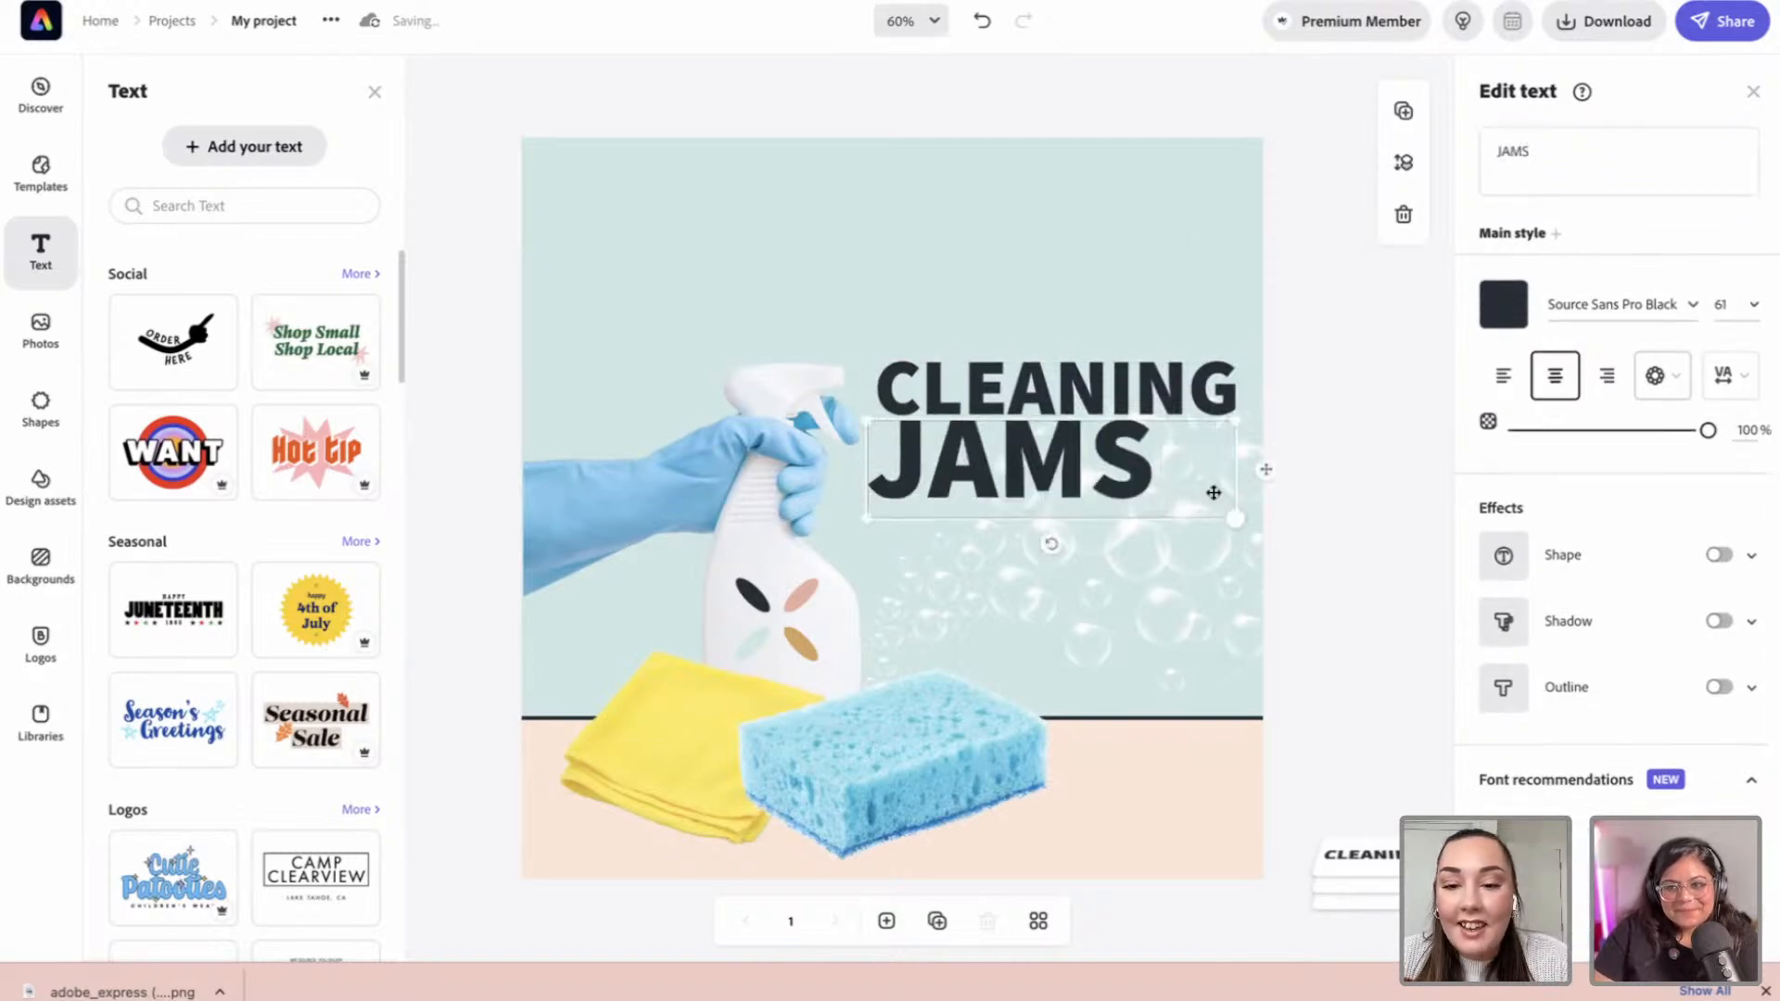
pyautogui.moveTo(1125, 461)
pyautogui.mouseDown()
pyautogui.moveTo(1129, 486)
pyautogui.moveTo(1130, 471)
pyautogui.mouseUp()
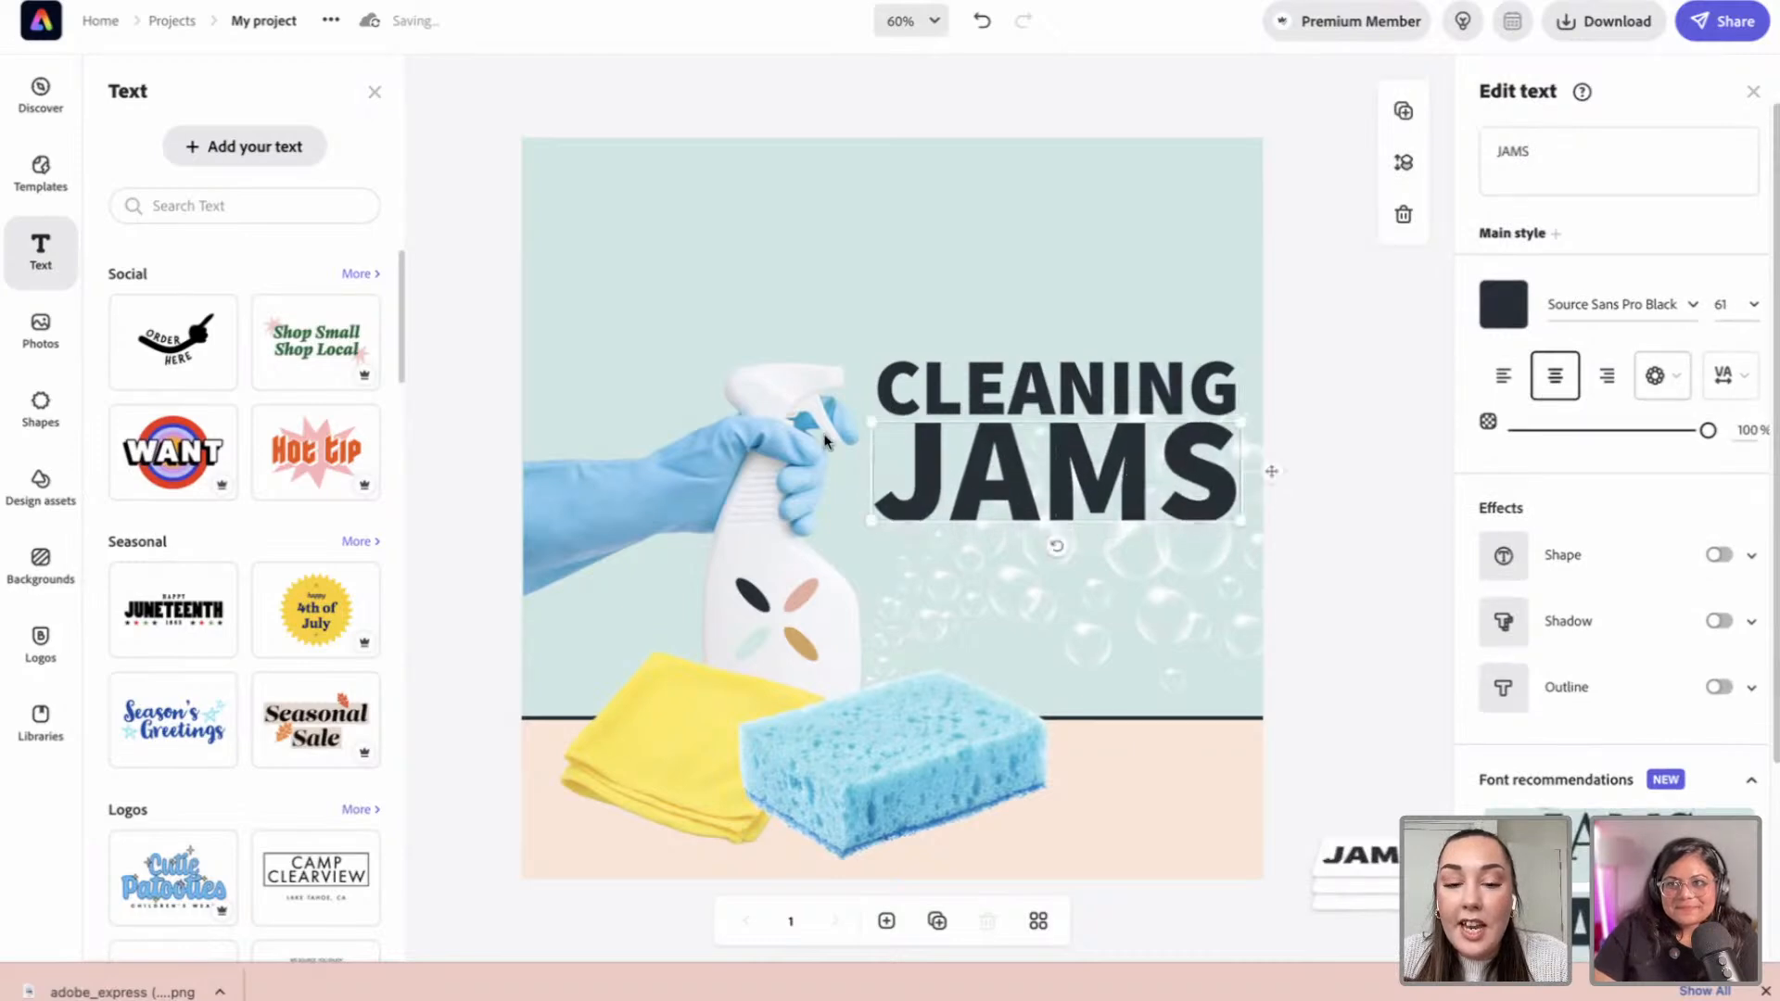
pyautogui.keyDown('shift'); pyautogui.click(937, 401); pyautogui.keyUp('shift')
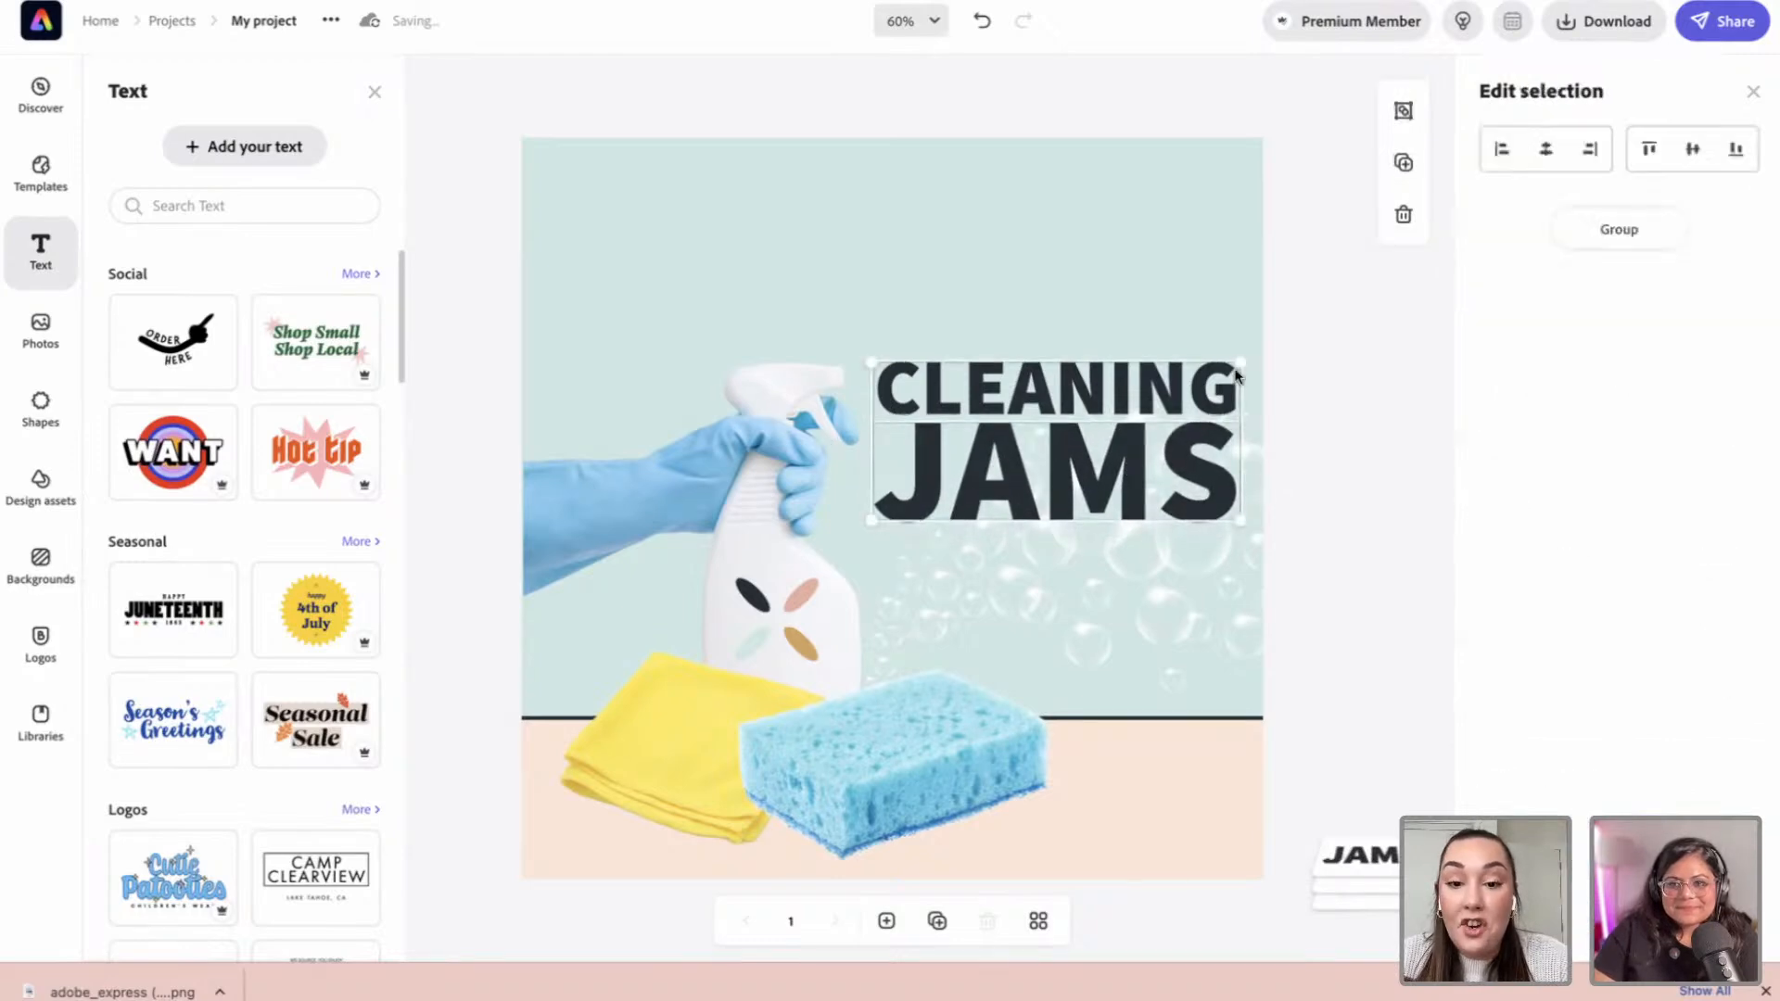
pyautogui.click(1311, 442)
pyautogui.click(1139, 488)
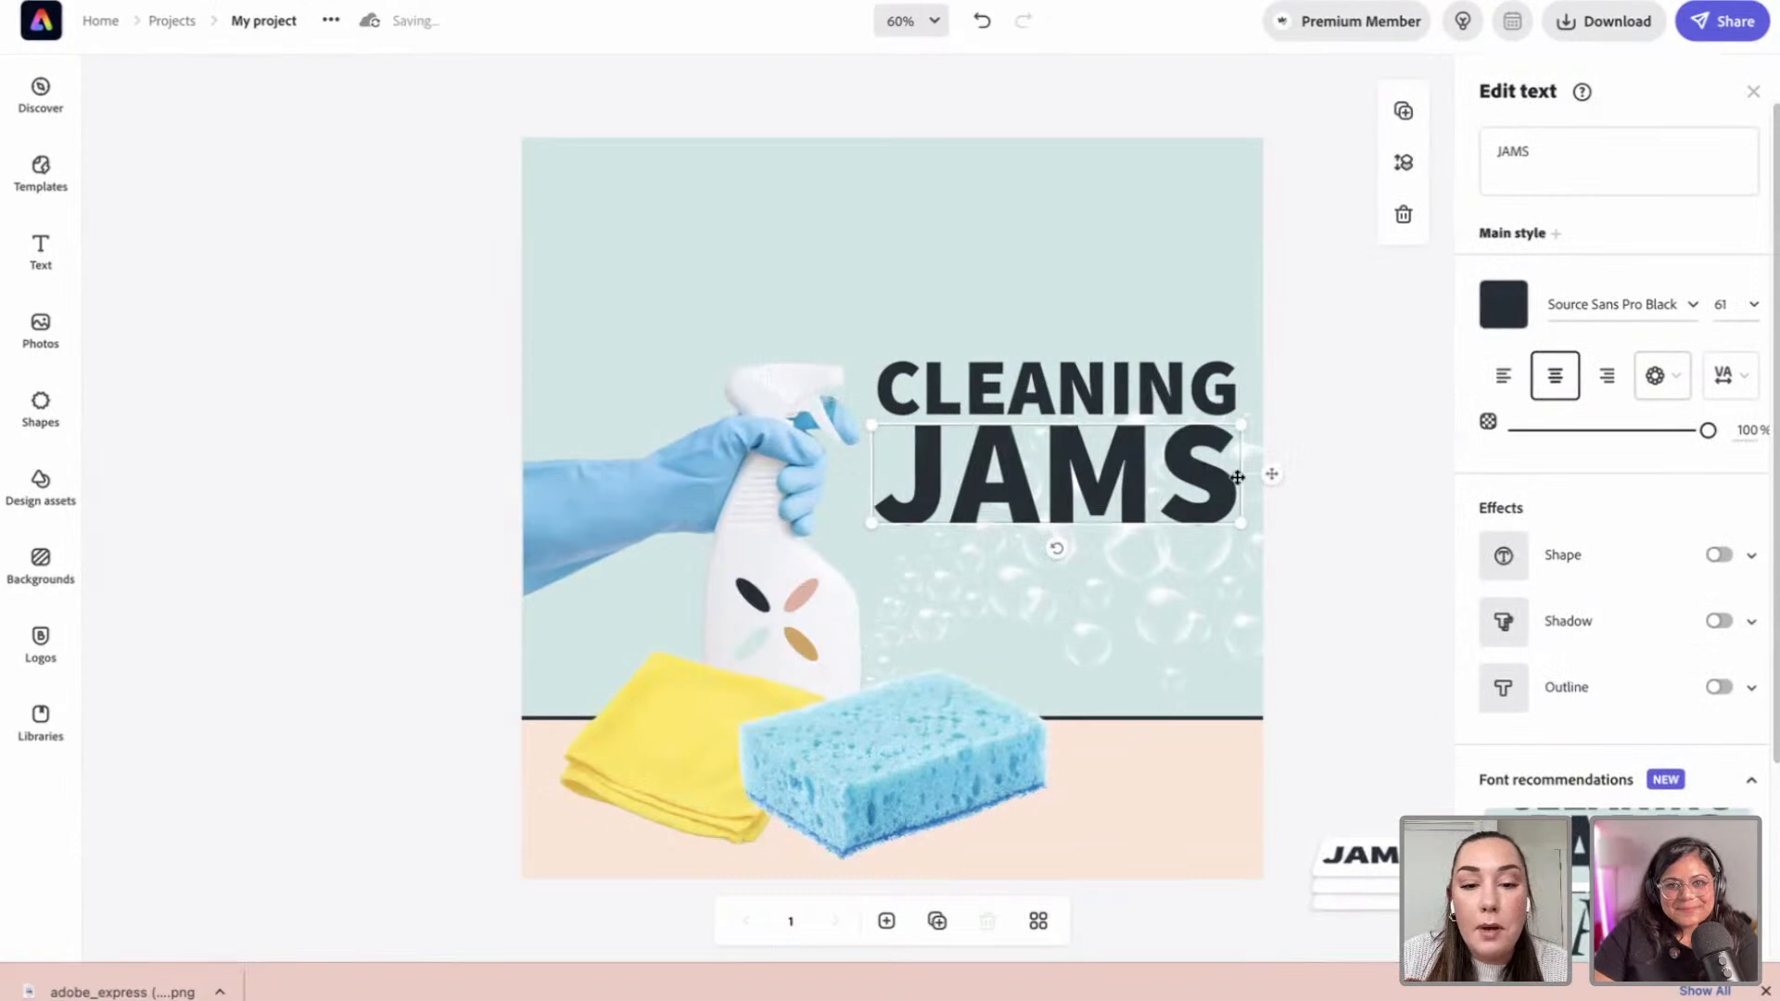
pyautogui.click(1335, 491)
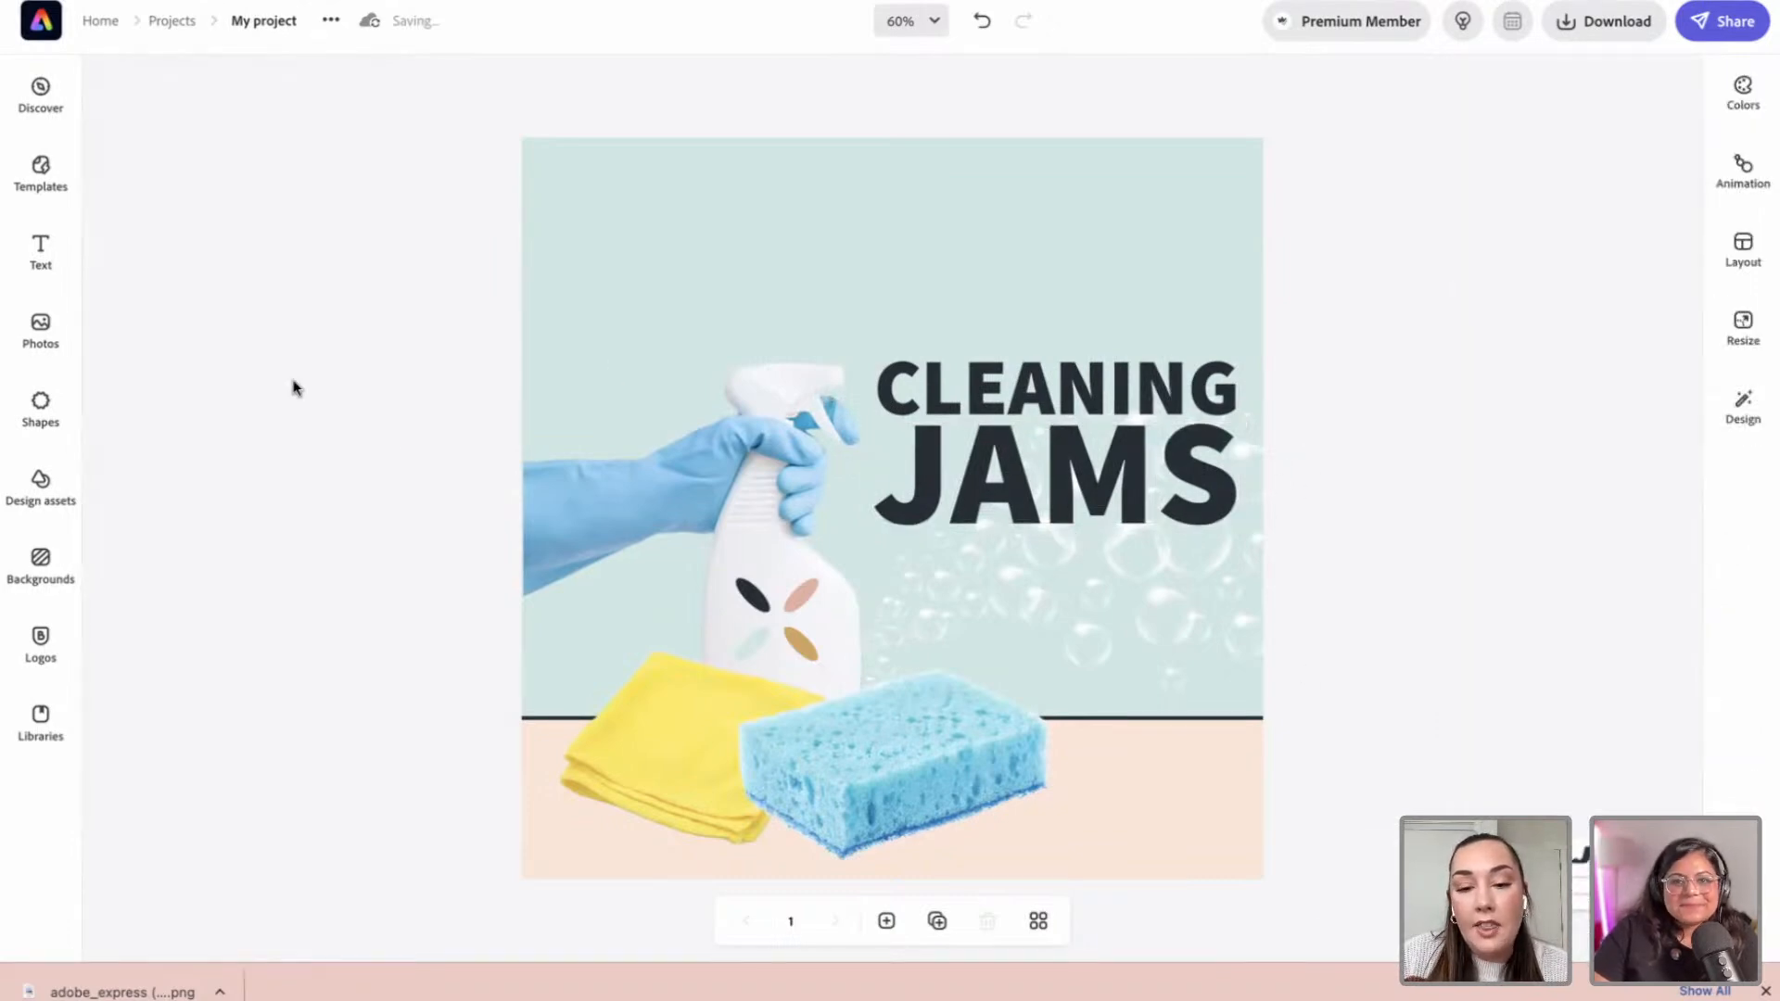
# Step: Drag the black eight-petal flower from Basic shapes onto the design
pyautogui.click(65, 352)
pyautogui.click(42, 408)
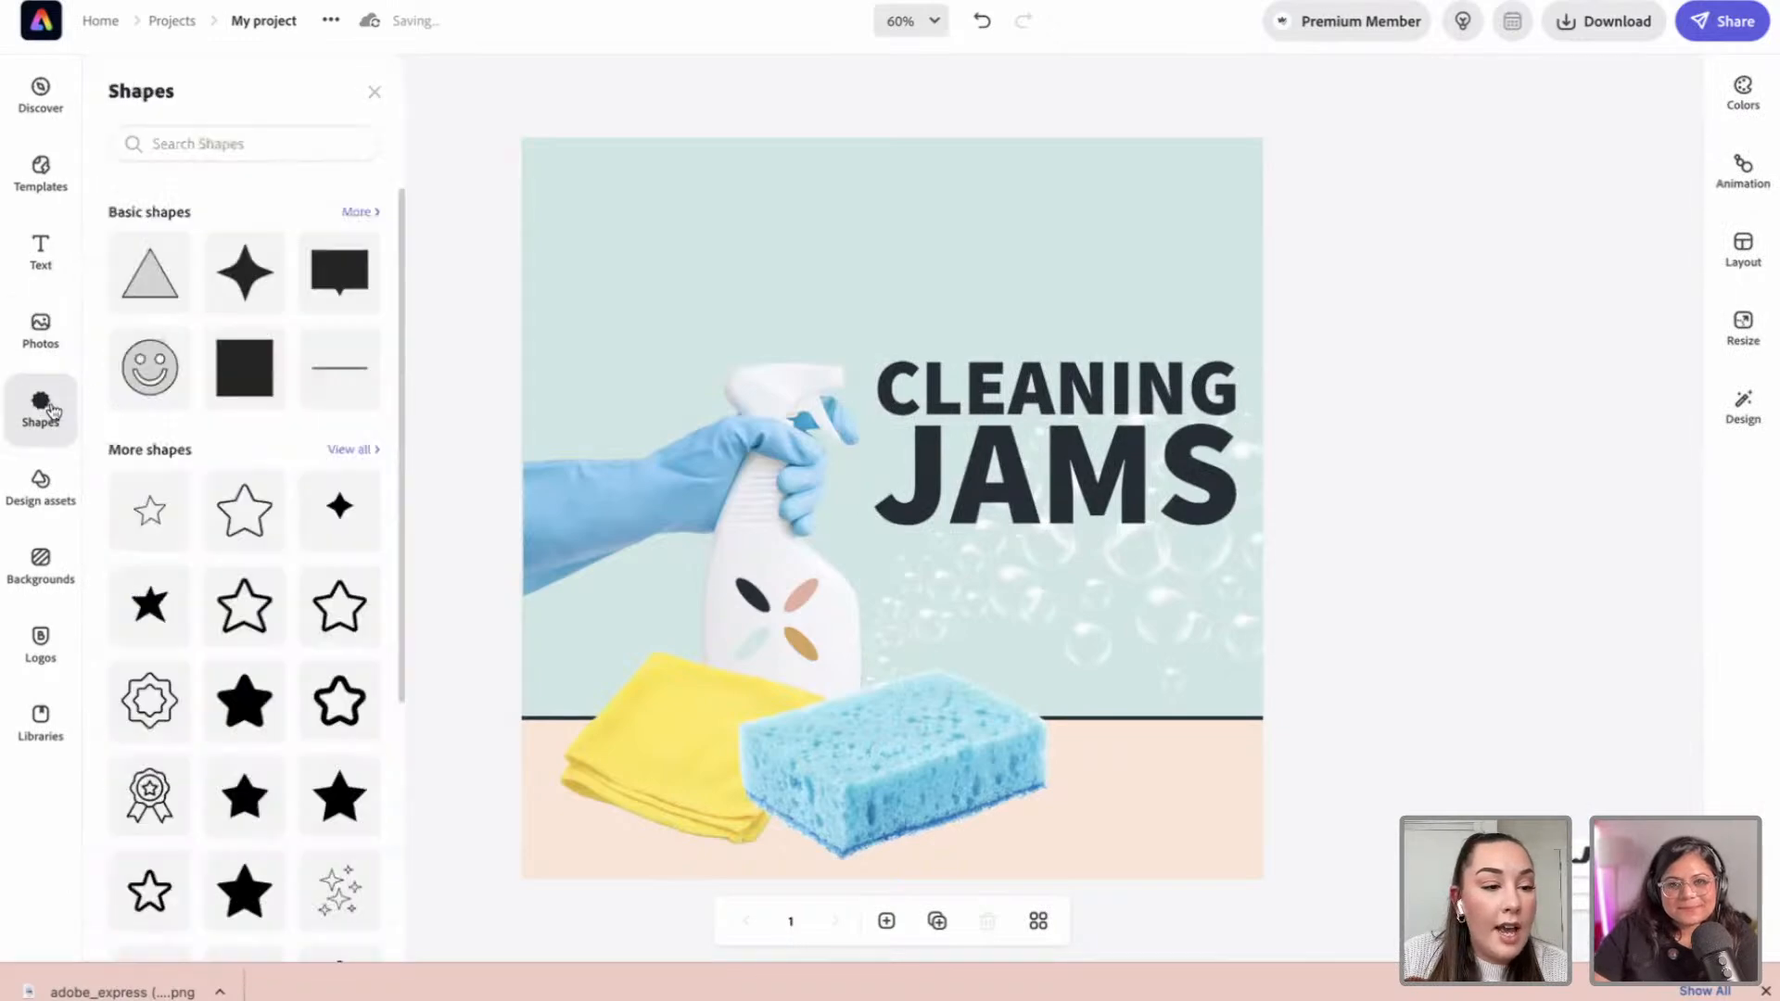
pyautogui.scroll(-1, 213, 461)
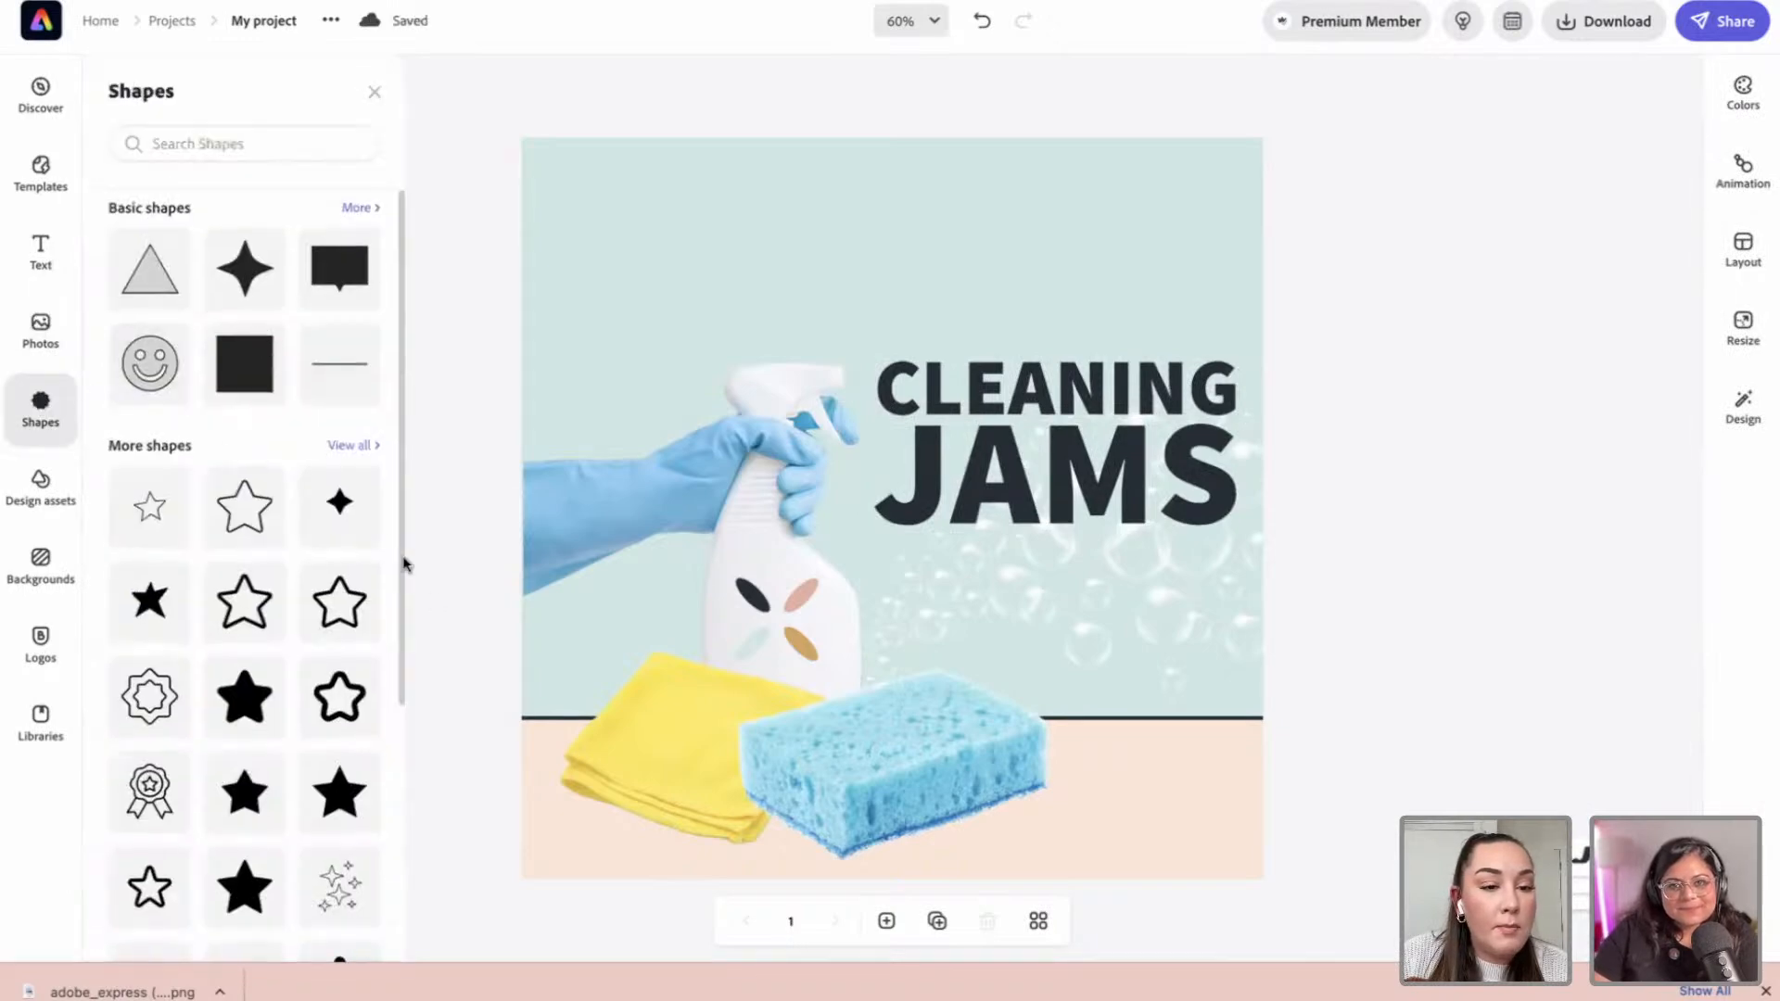
pyautogui.click(359, 207)
pyautogui.scroll(-8, 279, 464)
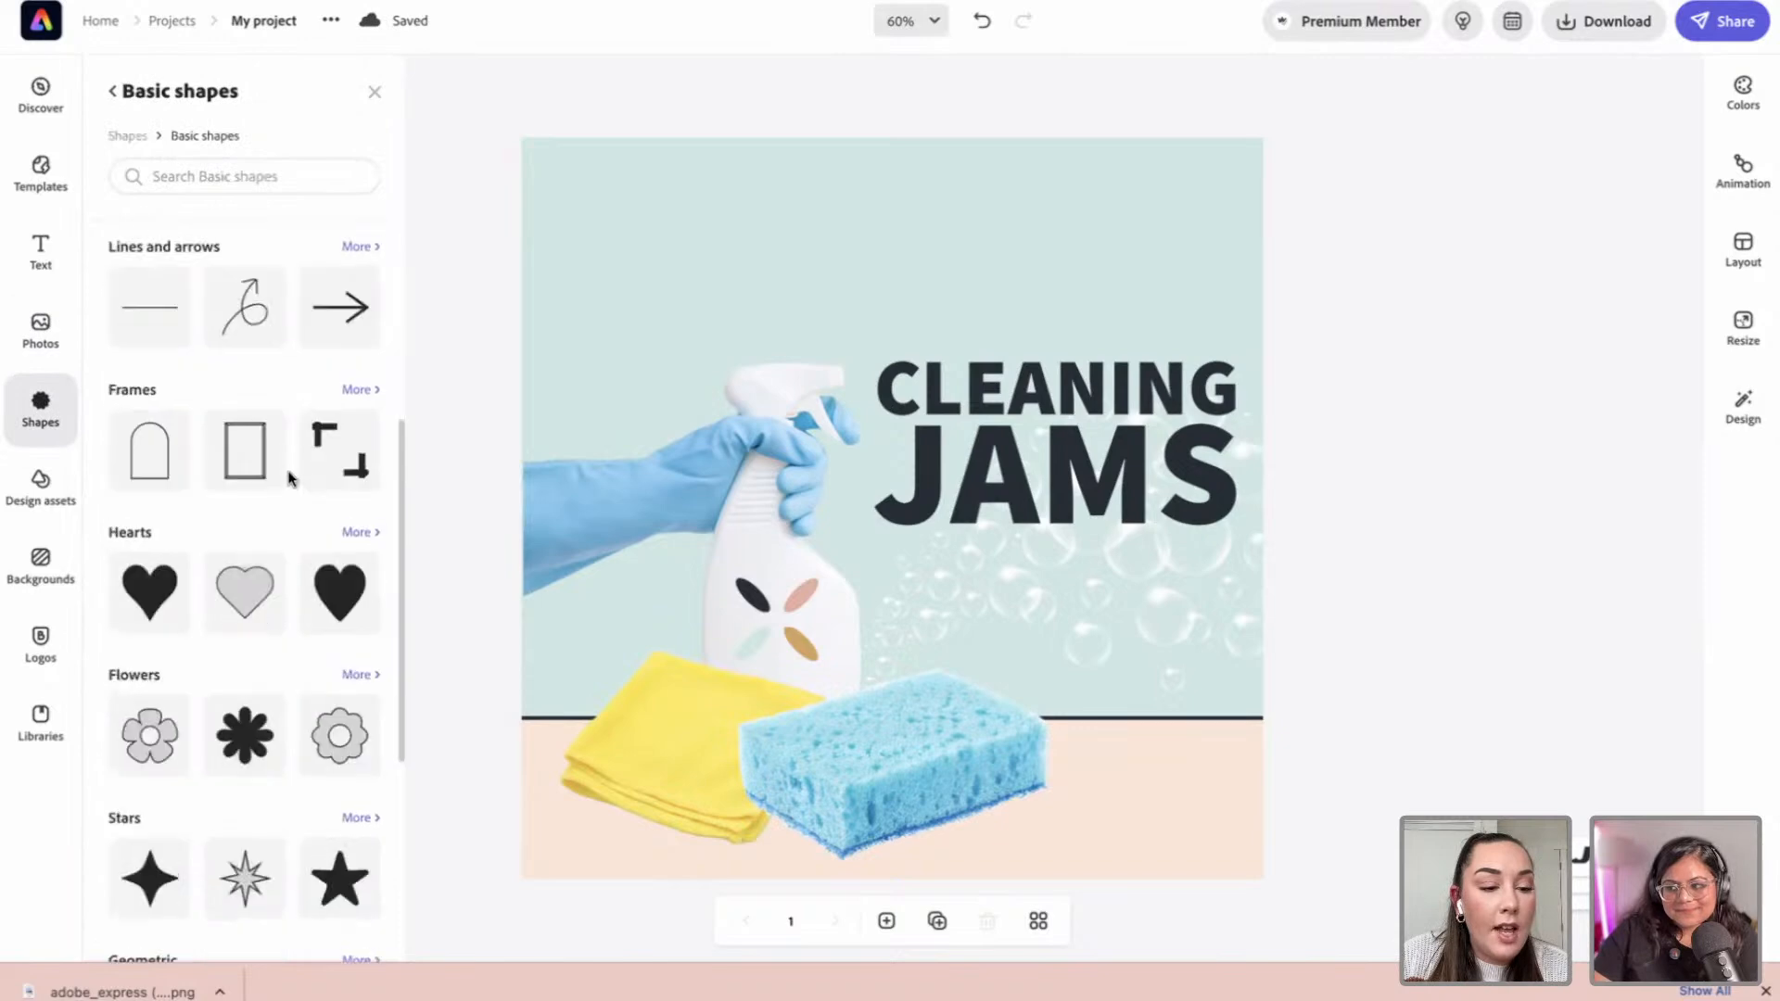
pyautogui.moveTo(244, 370); pyautogui.dragTo(925, 800)
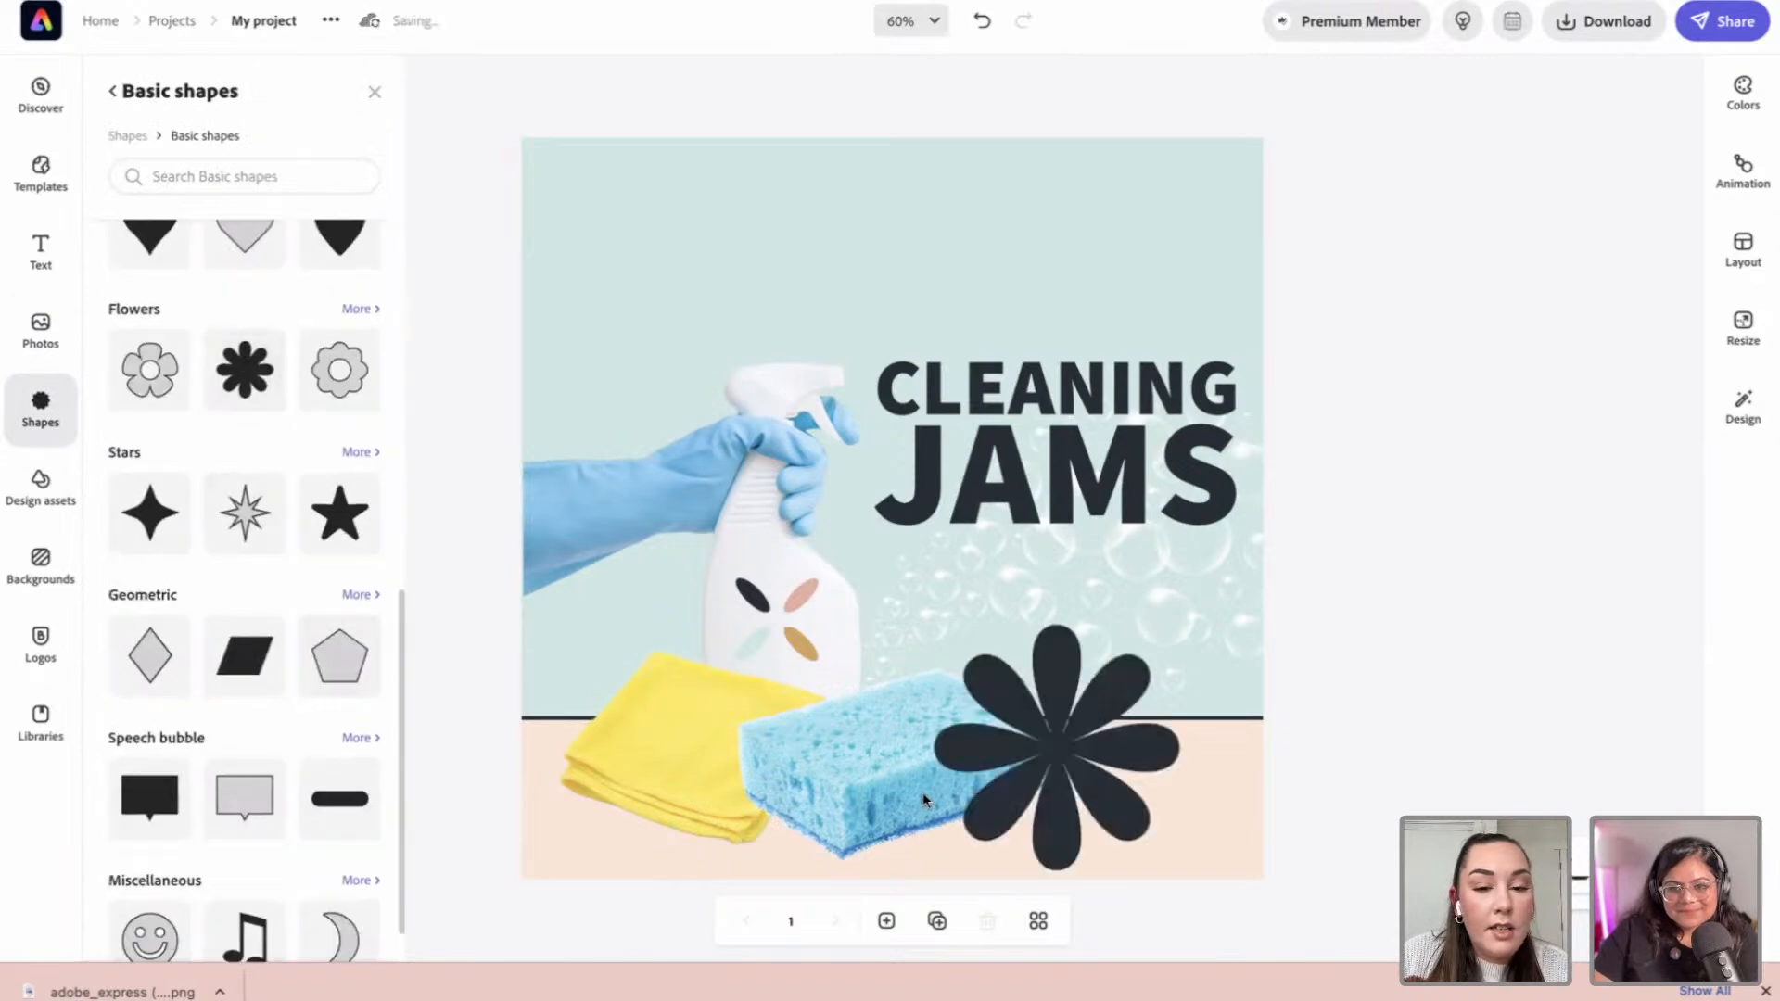
# Step: Resize and place dark flowers cut off in the top-left and bottom-right corners
pyautogui.click(1005, 758)
pyautogui.moveTo(1004, 758); pyautogui.dragTo(543, 194)
pyautogui.moveTo(635, 270); pyautogui.dragTo(687, 318)
pyautogui.moveTo(610, 223); pyautogui.dragTo(615, 220)
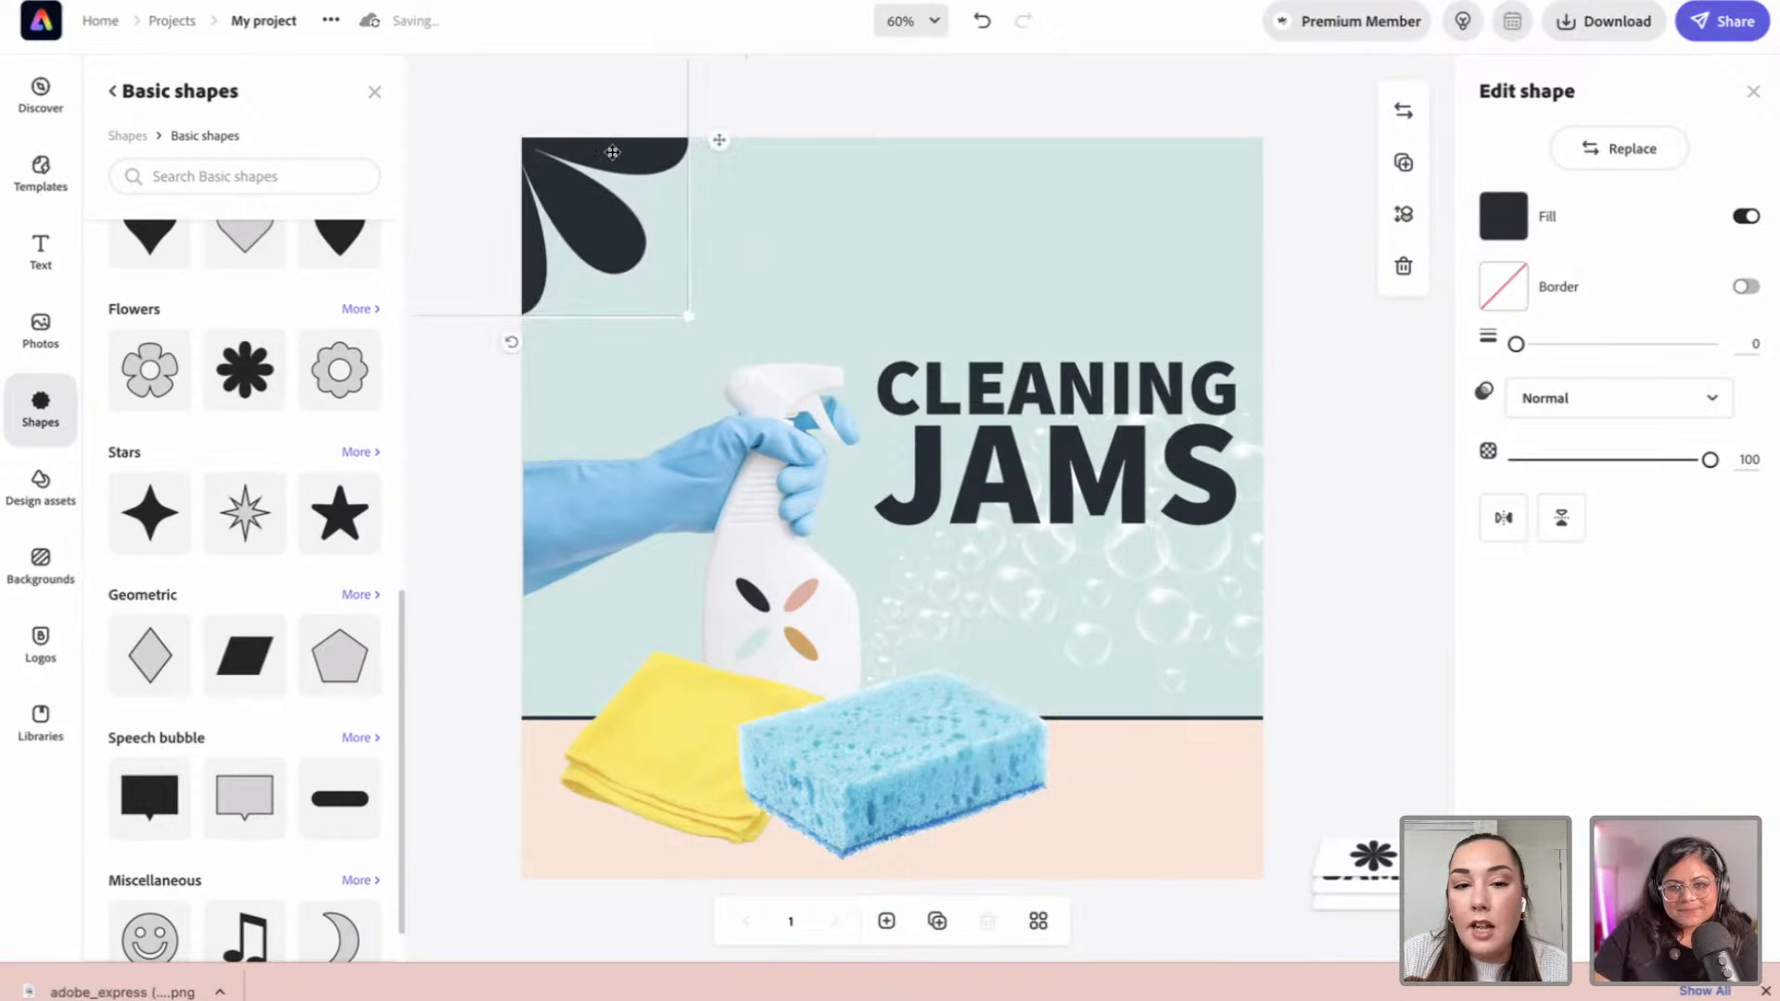
pyautogui.moveTo(1043, 612); pyautogui.dragTo(1266, 825)
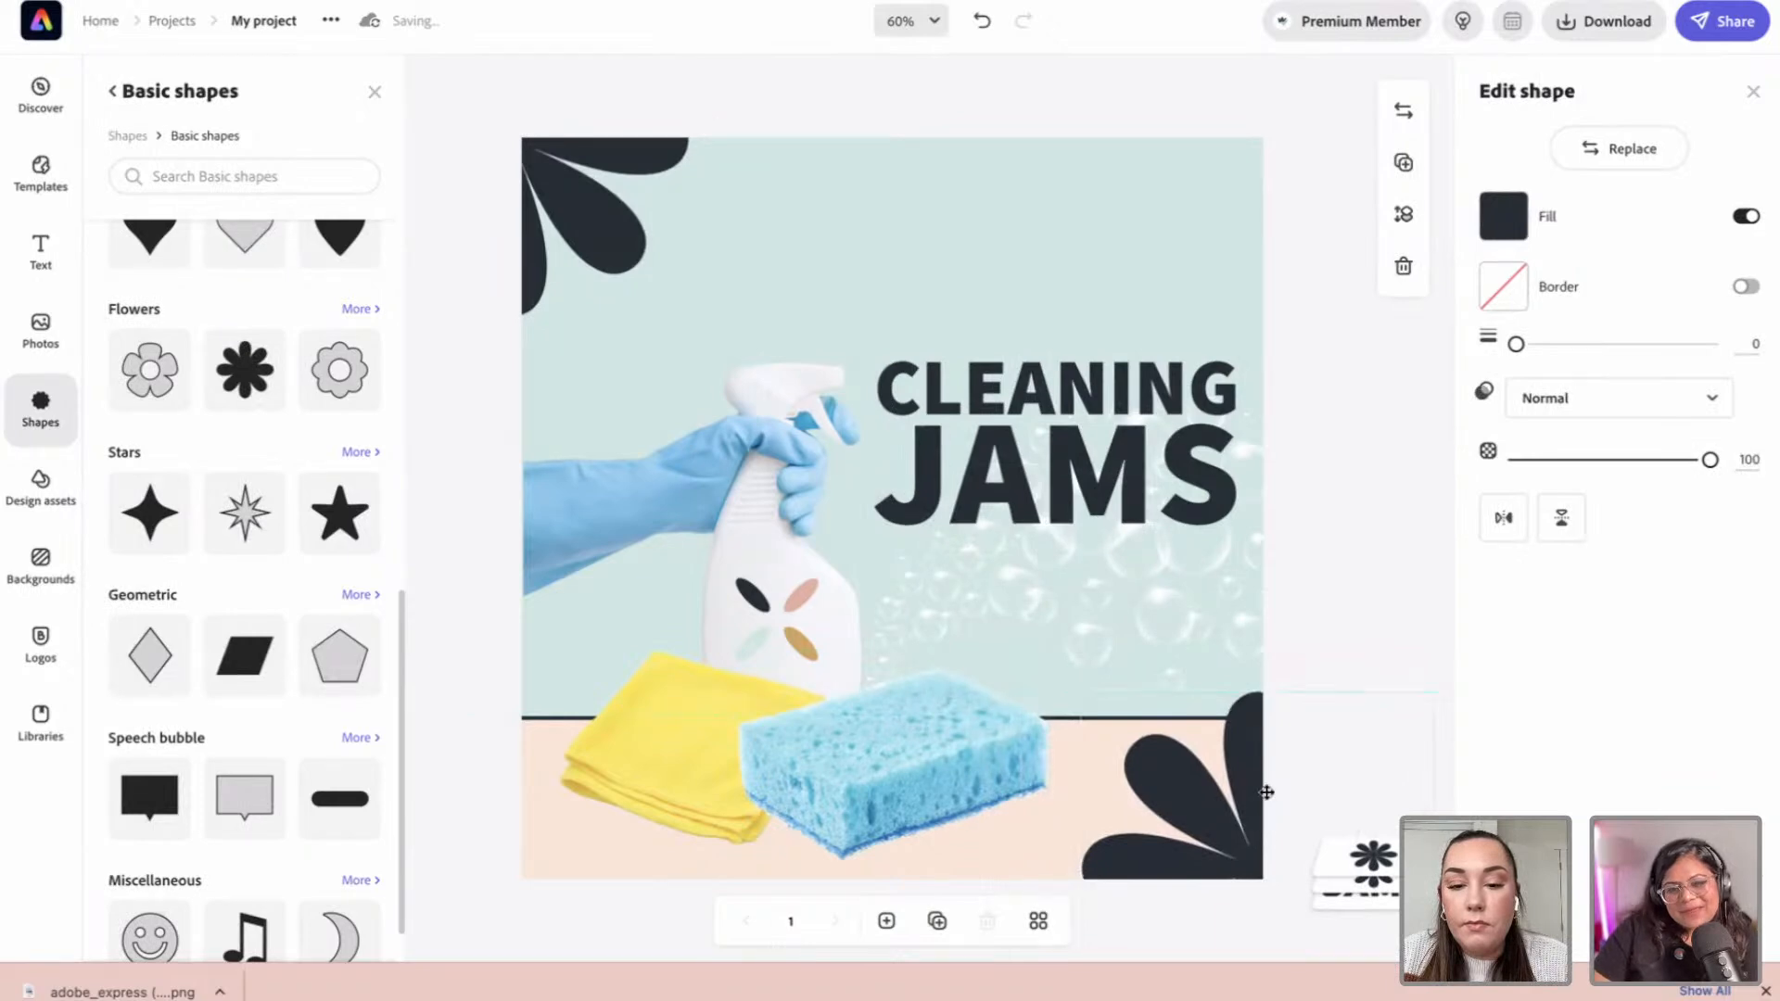
pyautogui.click(1328, 558)
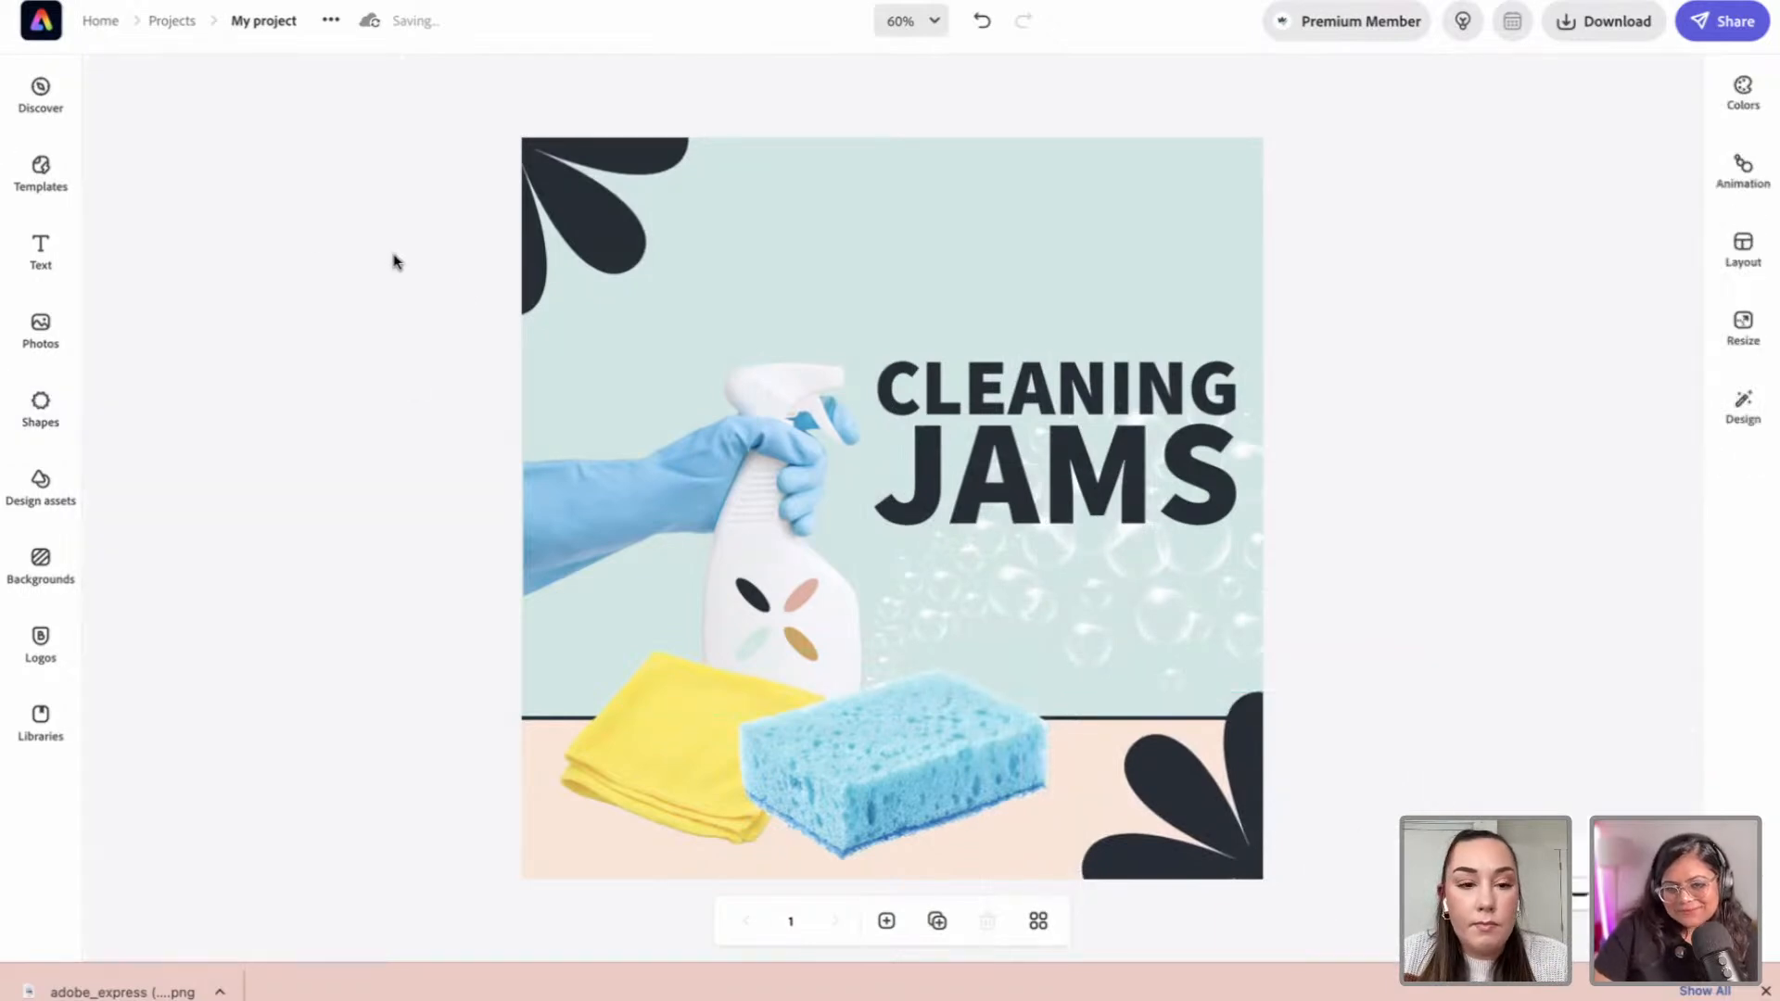
# Step: Add 'BY MULTIPURPOSE CLEANING' on one line under JAMS, scaled down to size 8.1
pyautogui.click(41, 246)
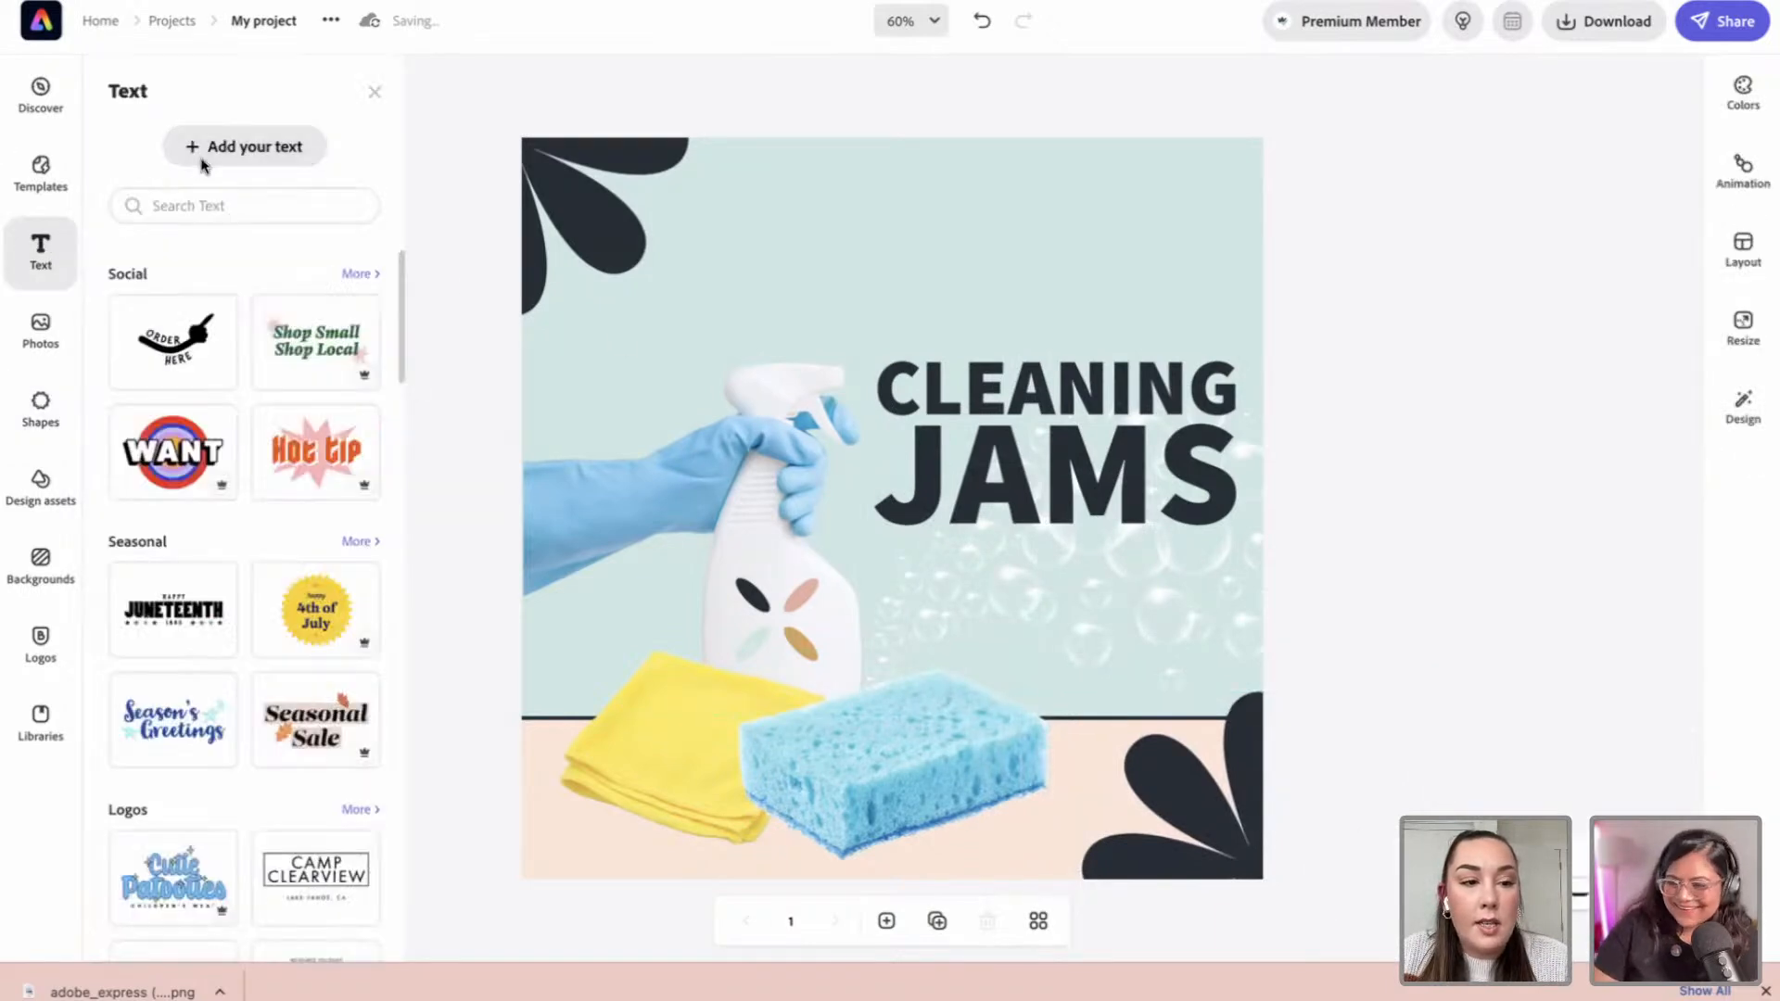
pyautogui.click(246, 149)
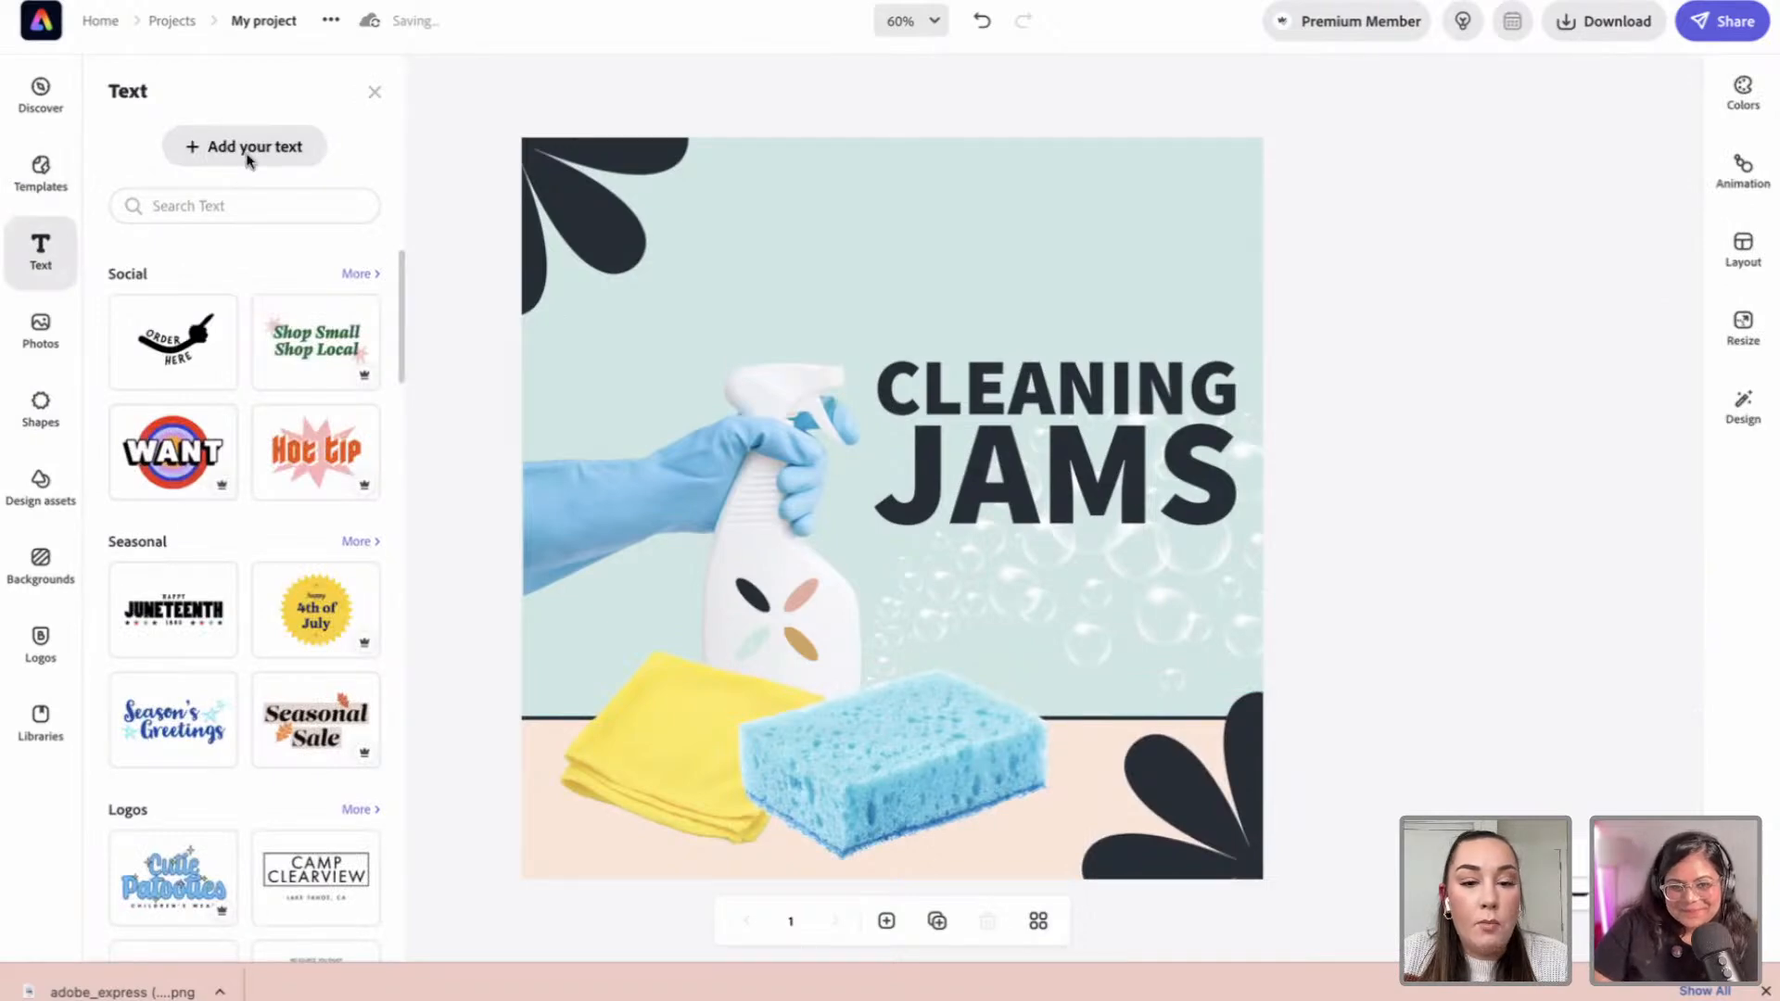
pyautogui.moveTo(1045, 250); pyautogui.dragTo(1297, 278)
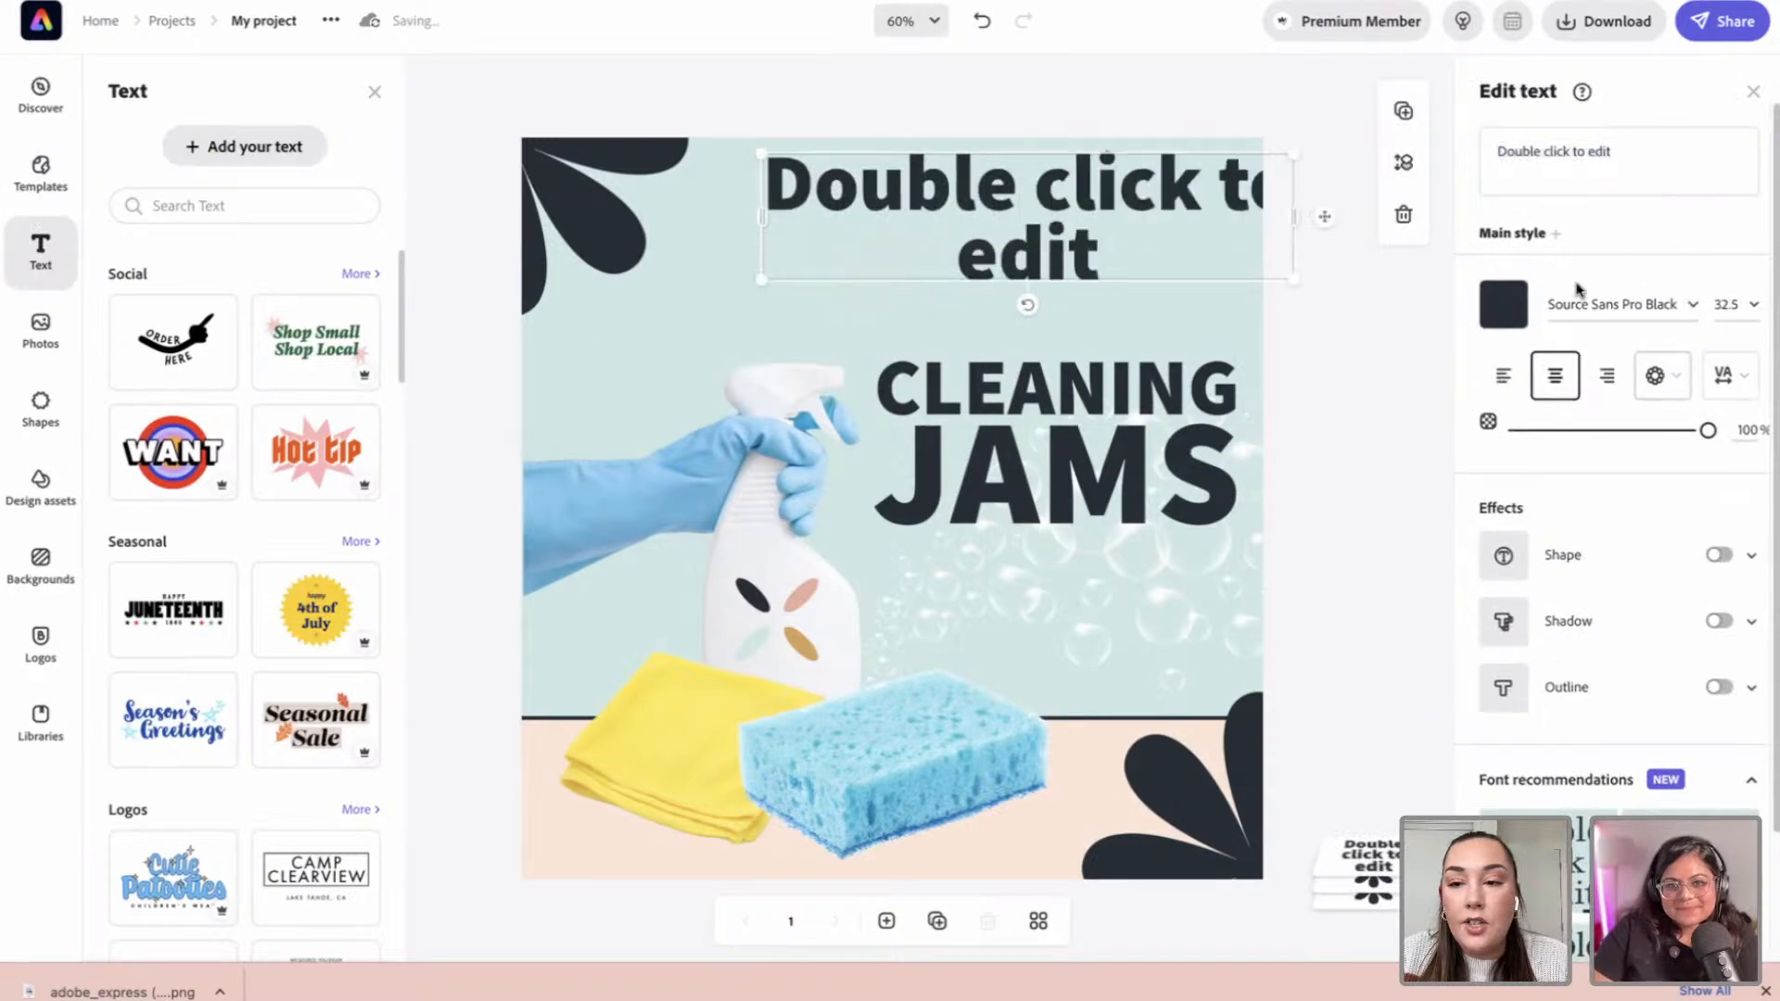
pyautogui.moveTo(959, 178); pyautogui.dragTo(1196, 562)
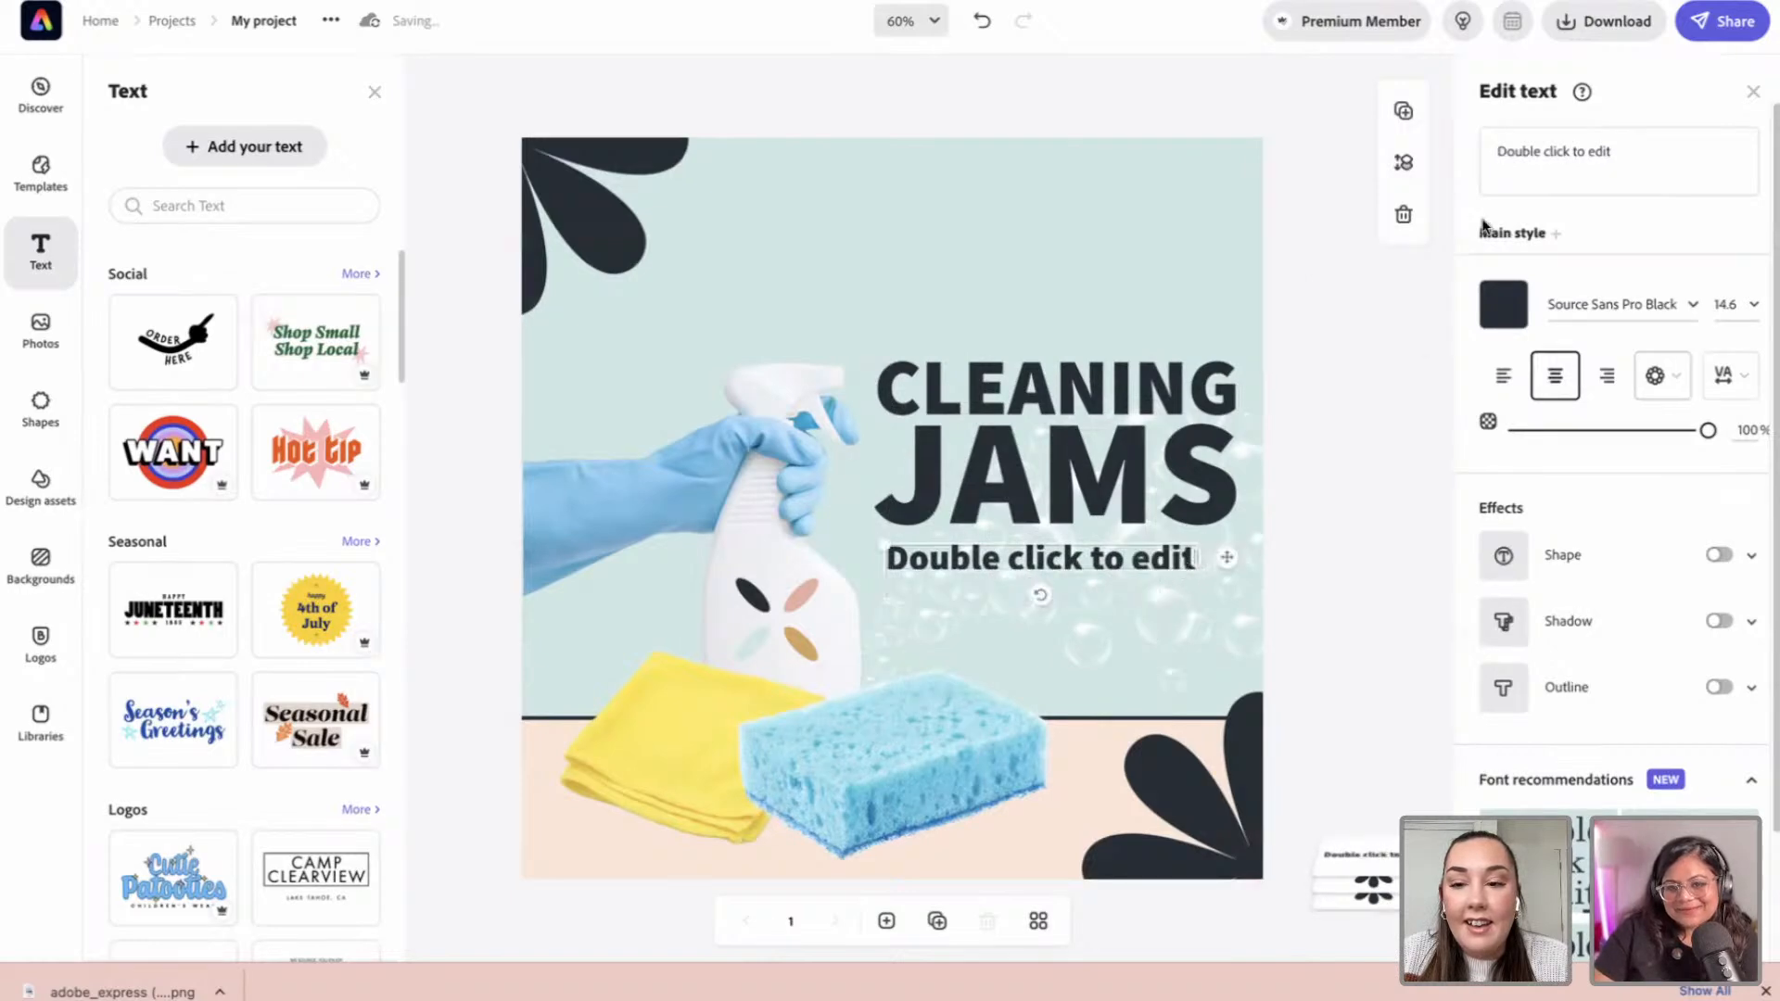
pyautogui.moveTo(1609, 156); pyautogui.dragTo(1493, 156)
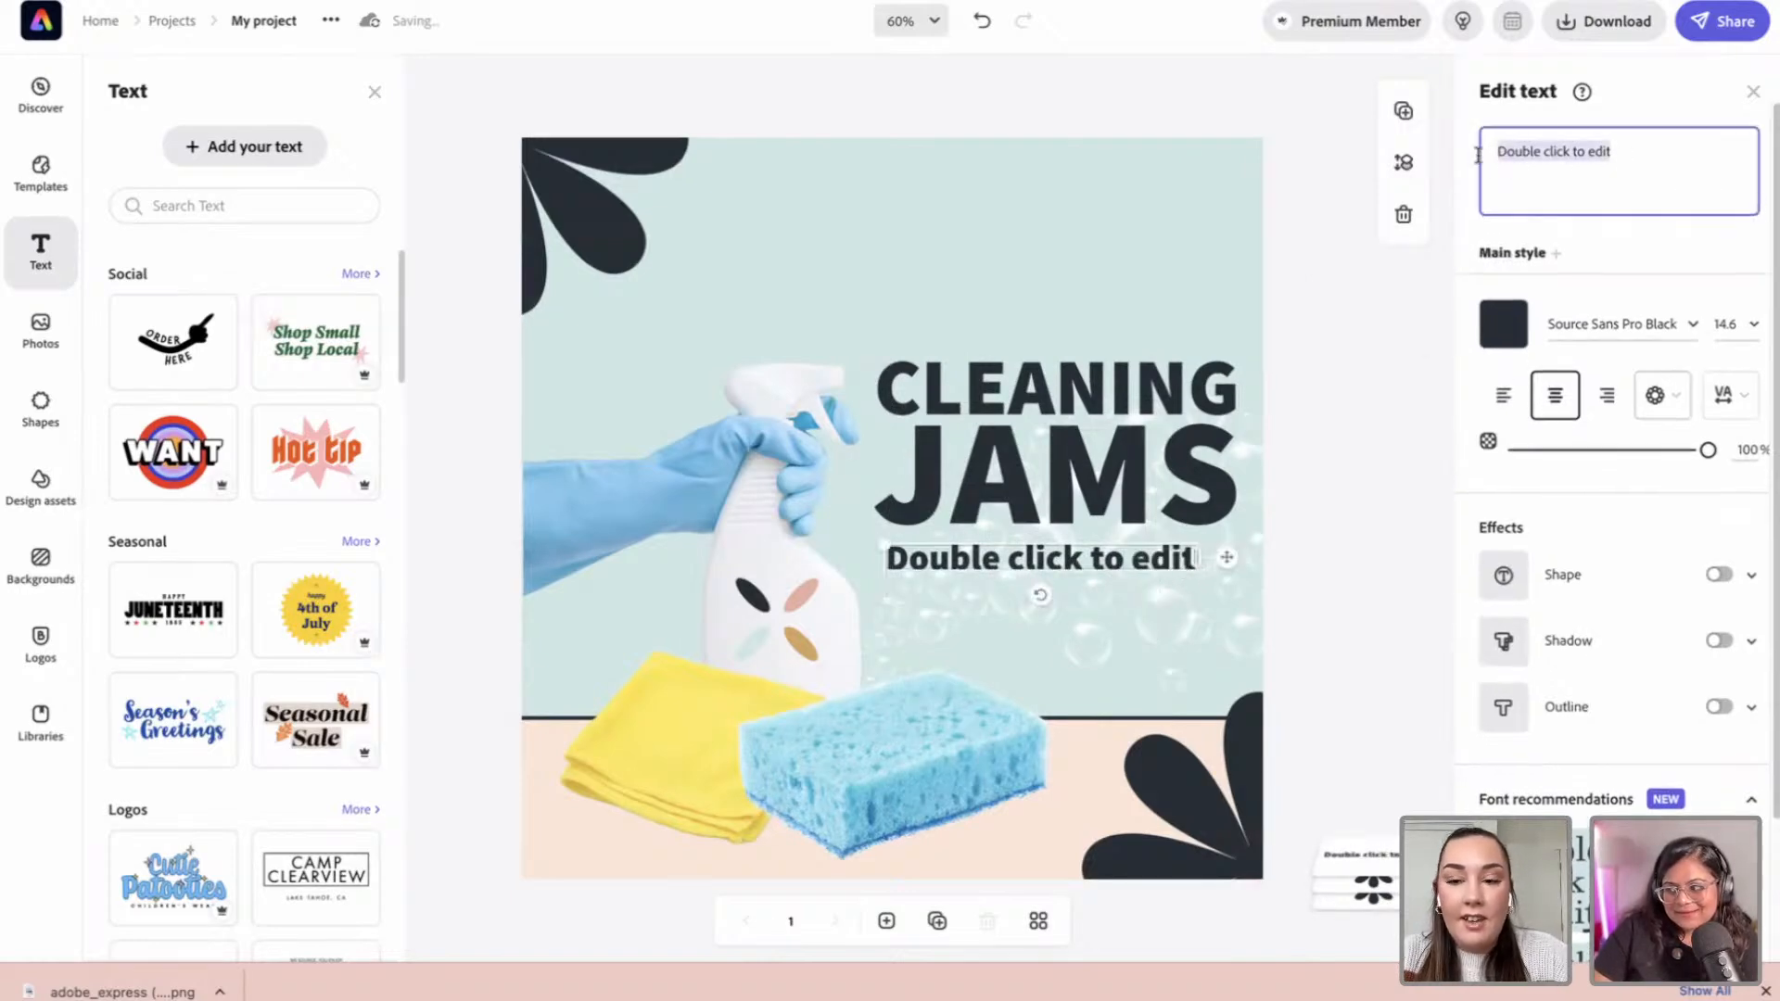
pyautogui.write('BY M')
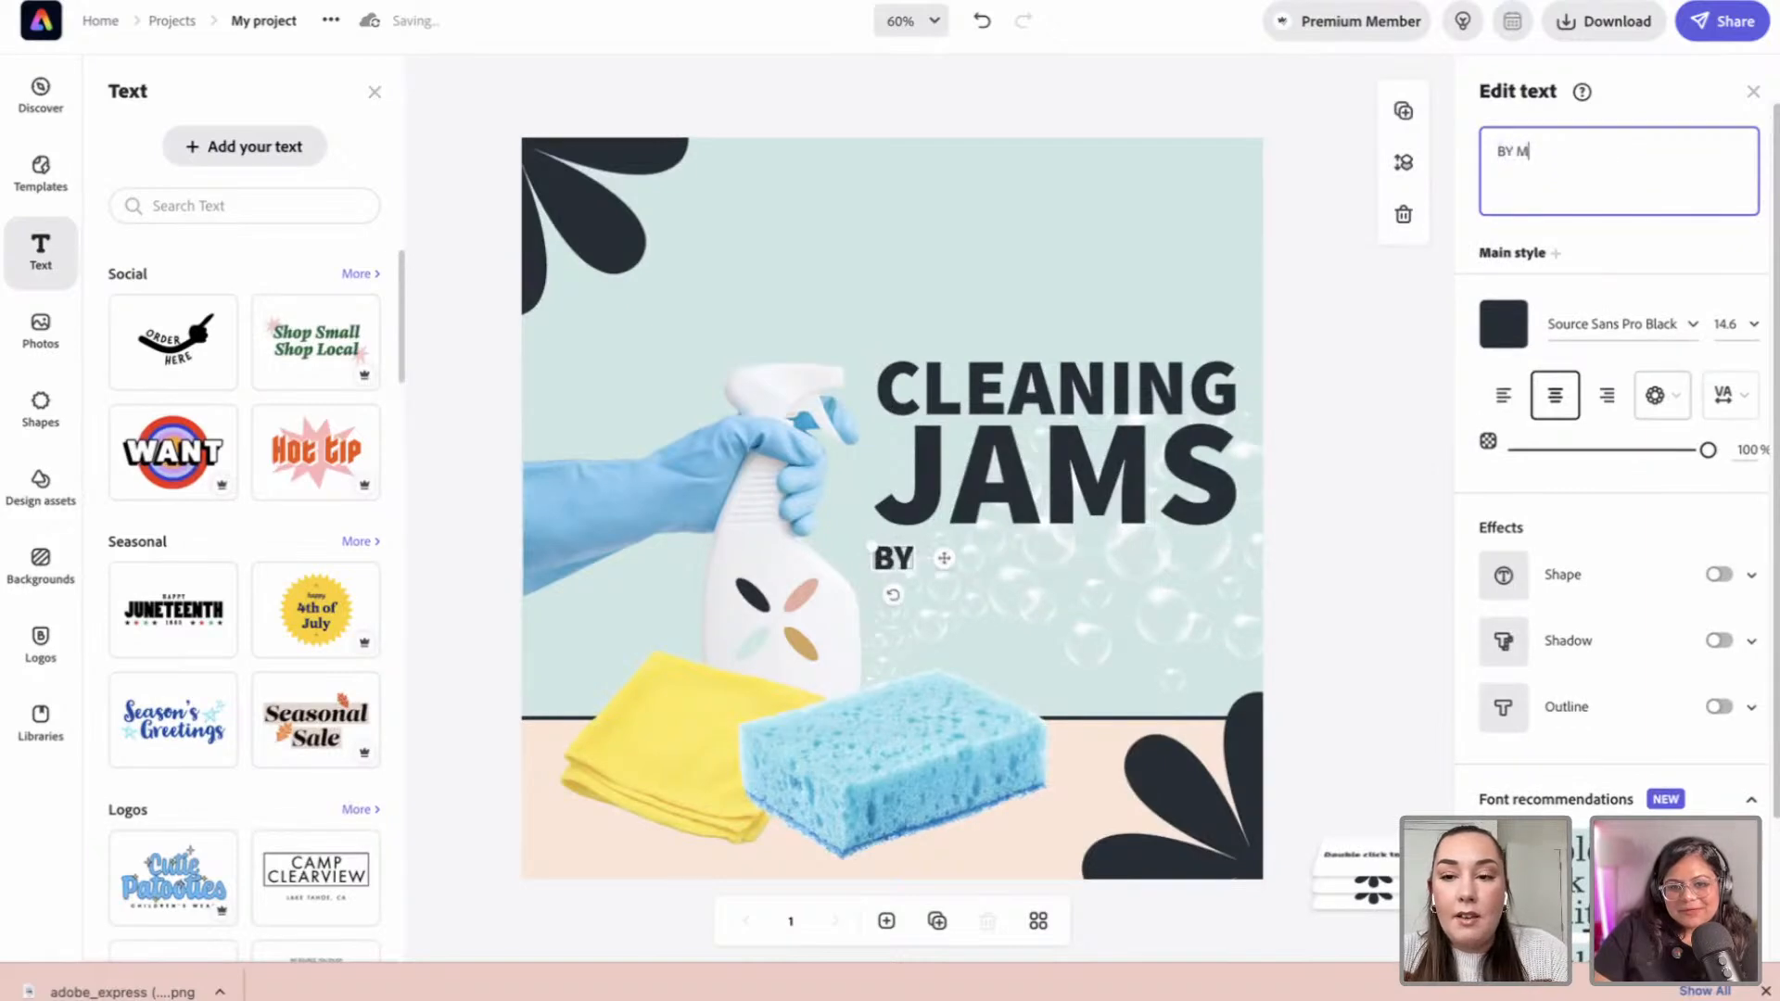
pyautogui.write('ULTIPURPOSE CLEANING')
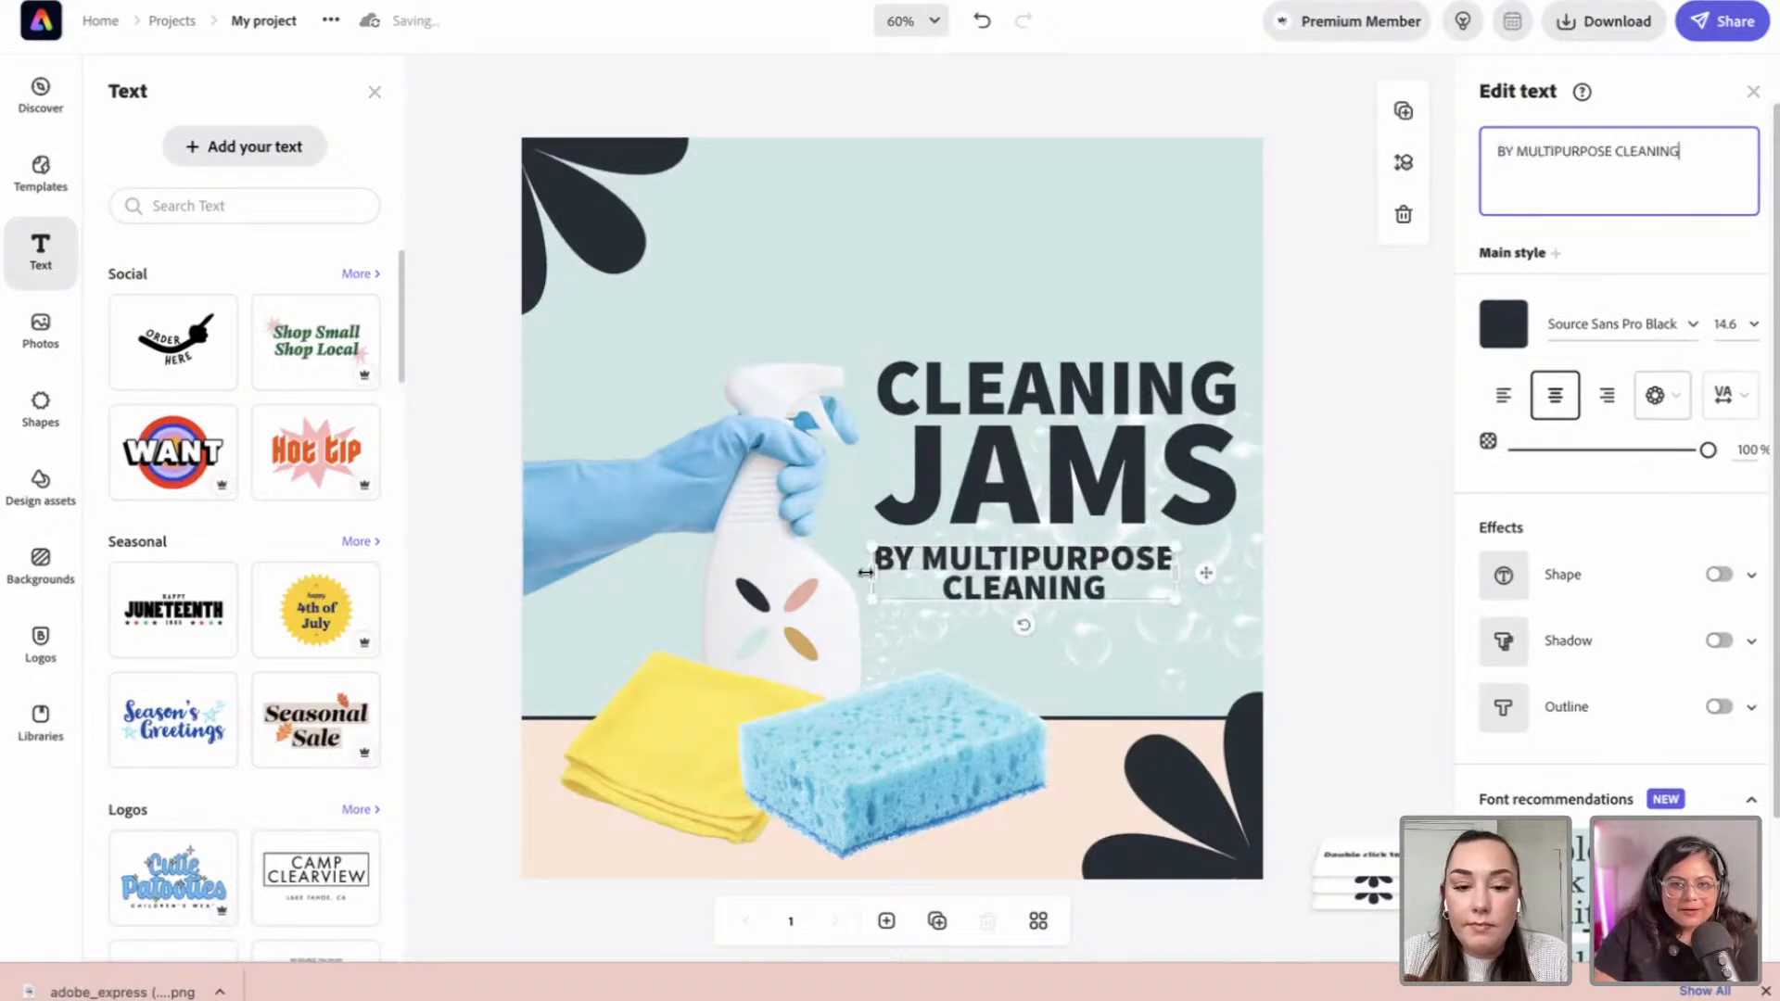
pyautogui.moveTo(866, 573); pyautogui.dragTo(700, 548)
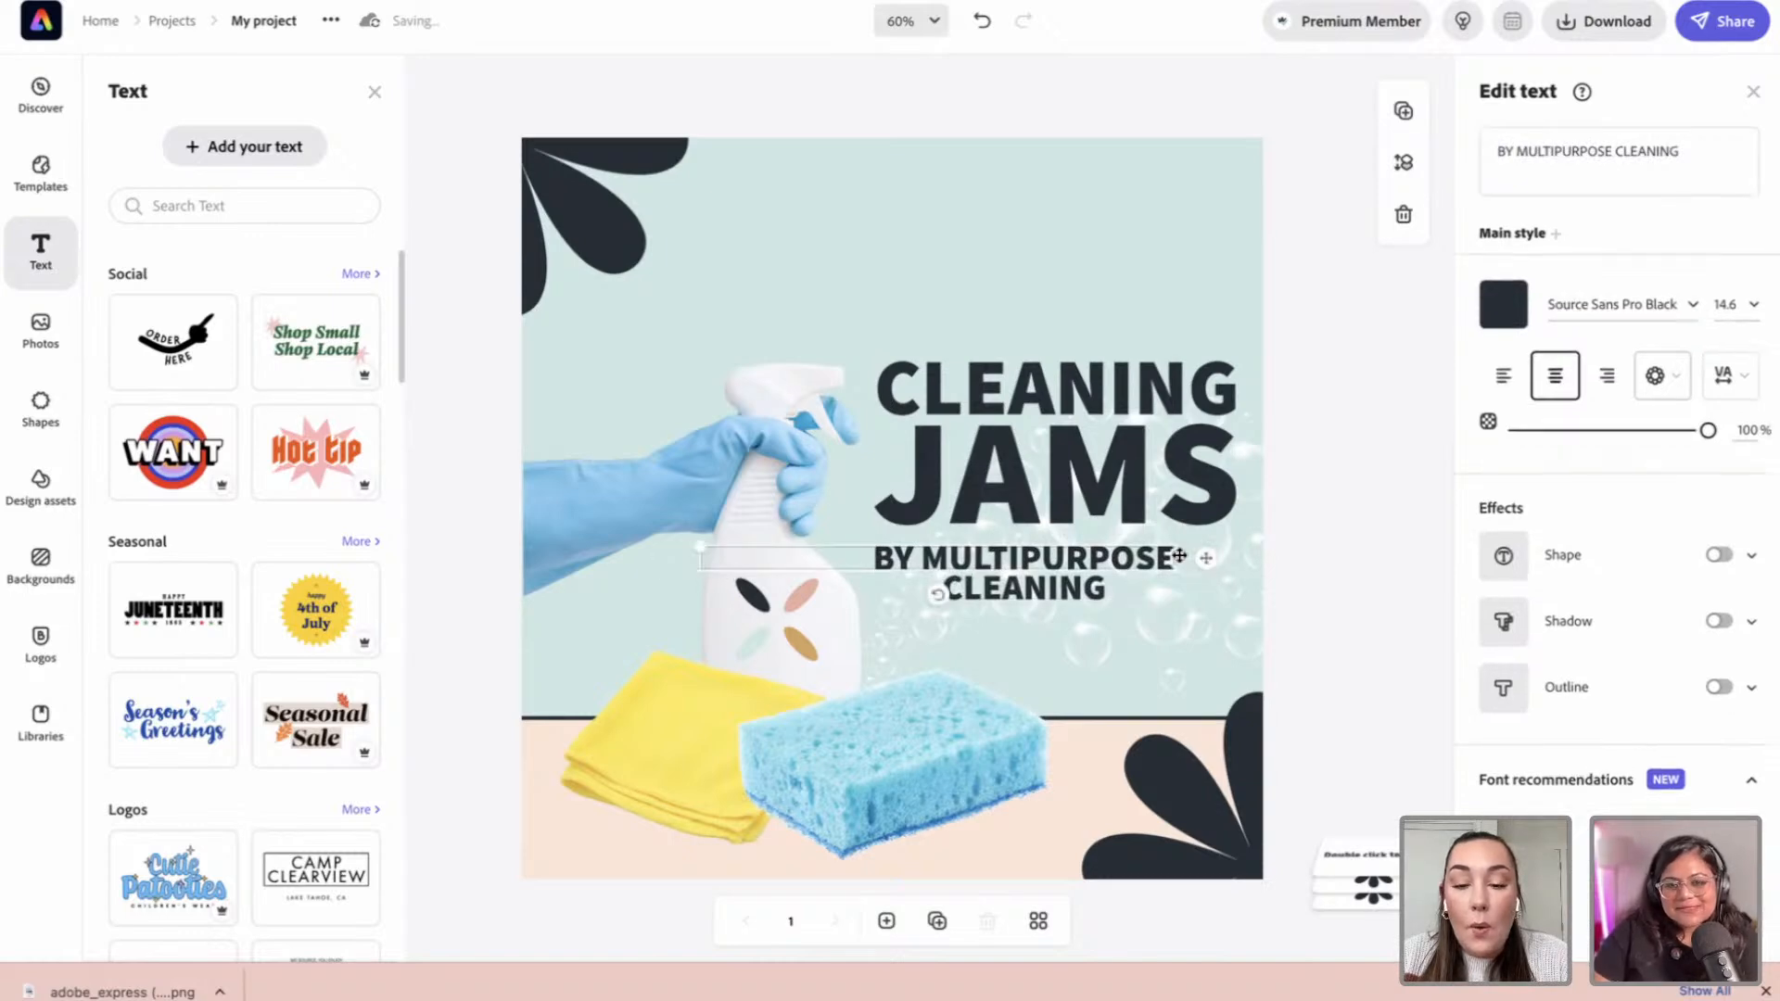
pyautogui.moveTo(702, 545); pyautogui.dragTo(913, 561)
pyautogui.moveTo(1032, 566); pyautogui.dragTo(1077, 563)
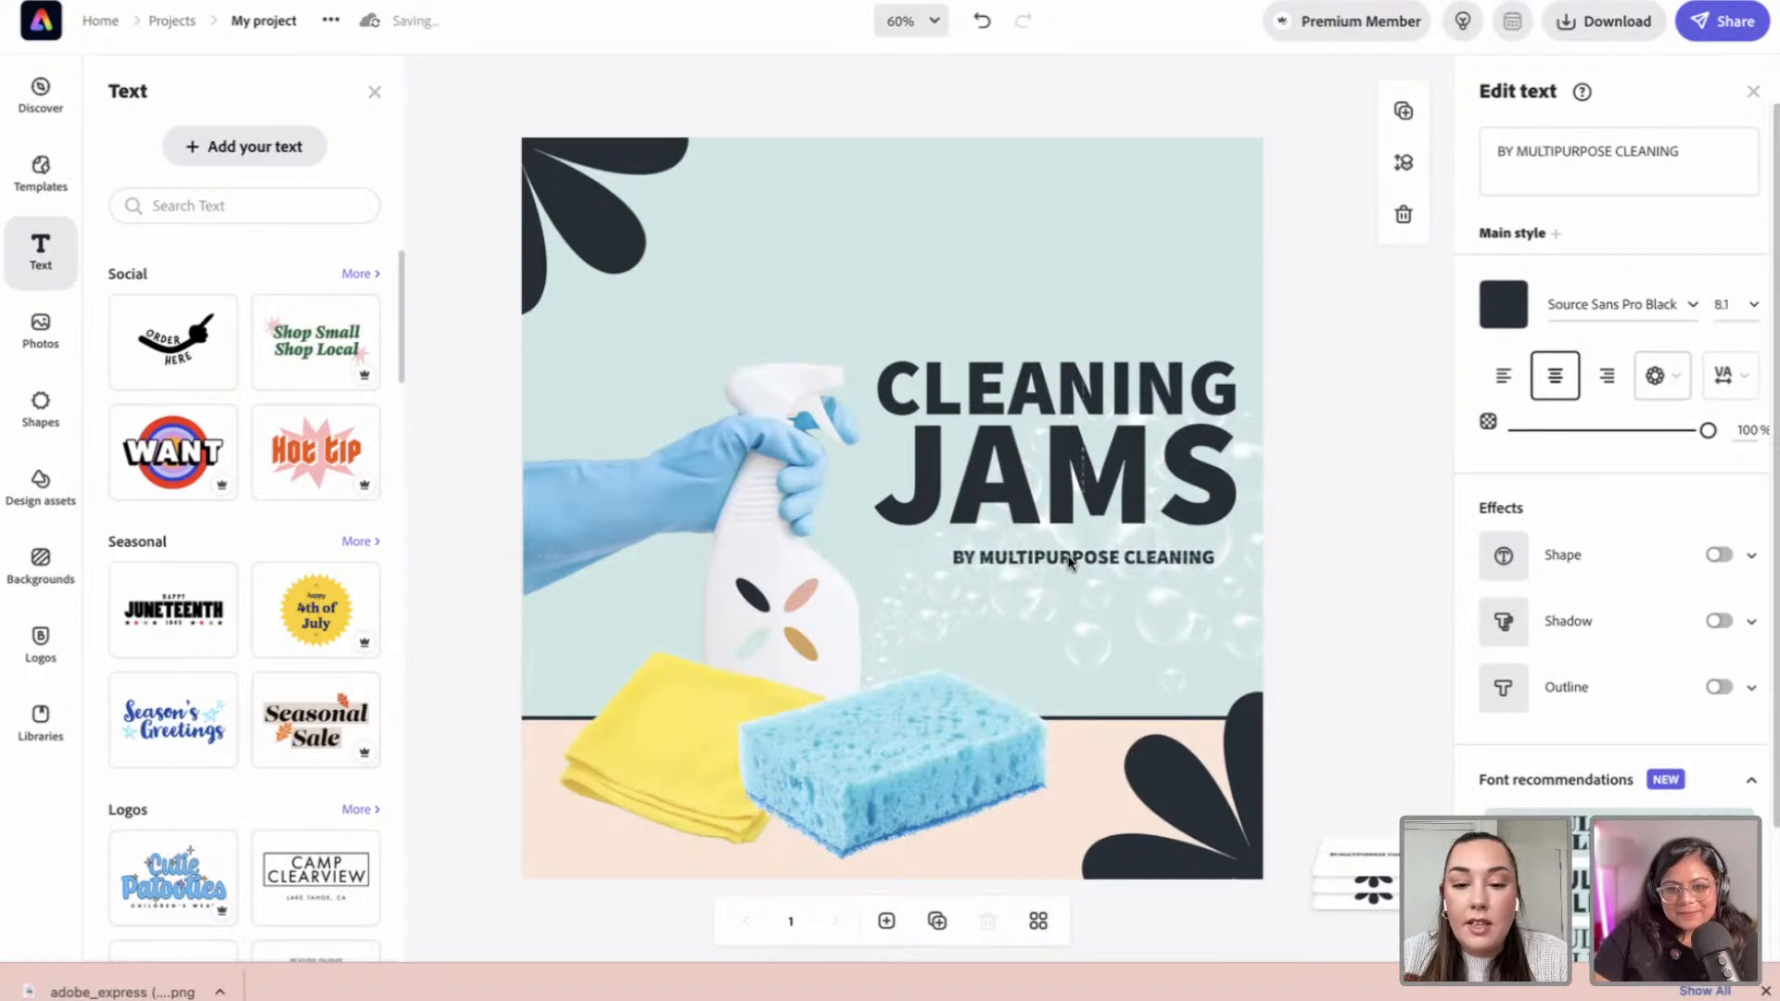
pyautogui.click(1285, 579)
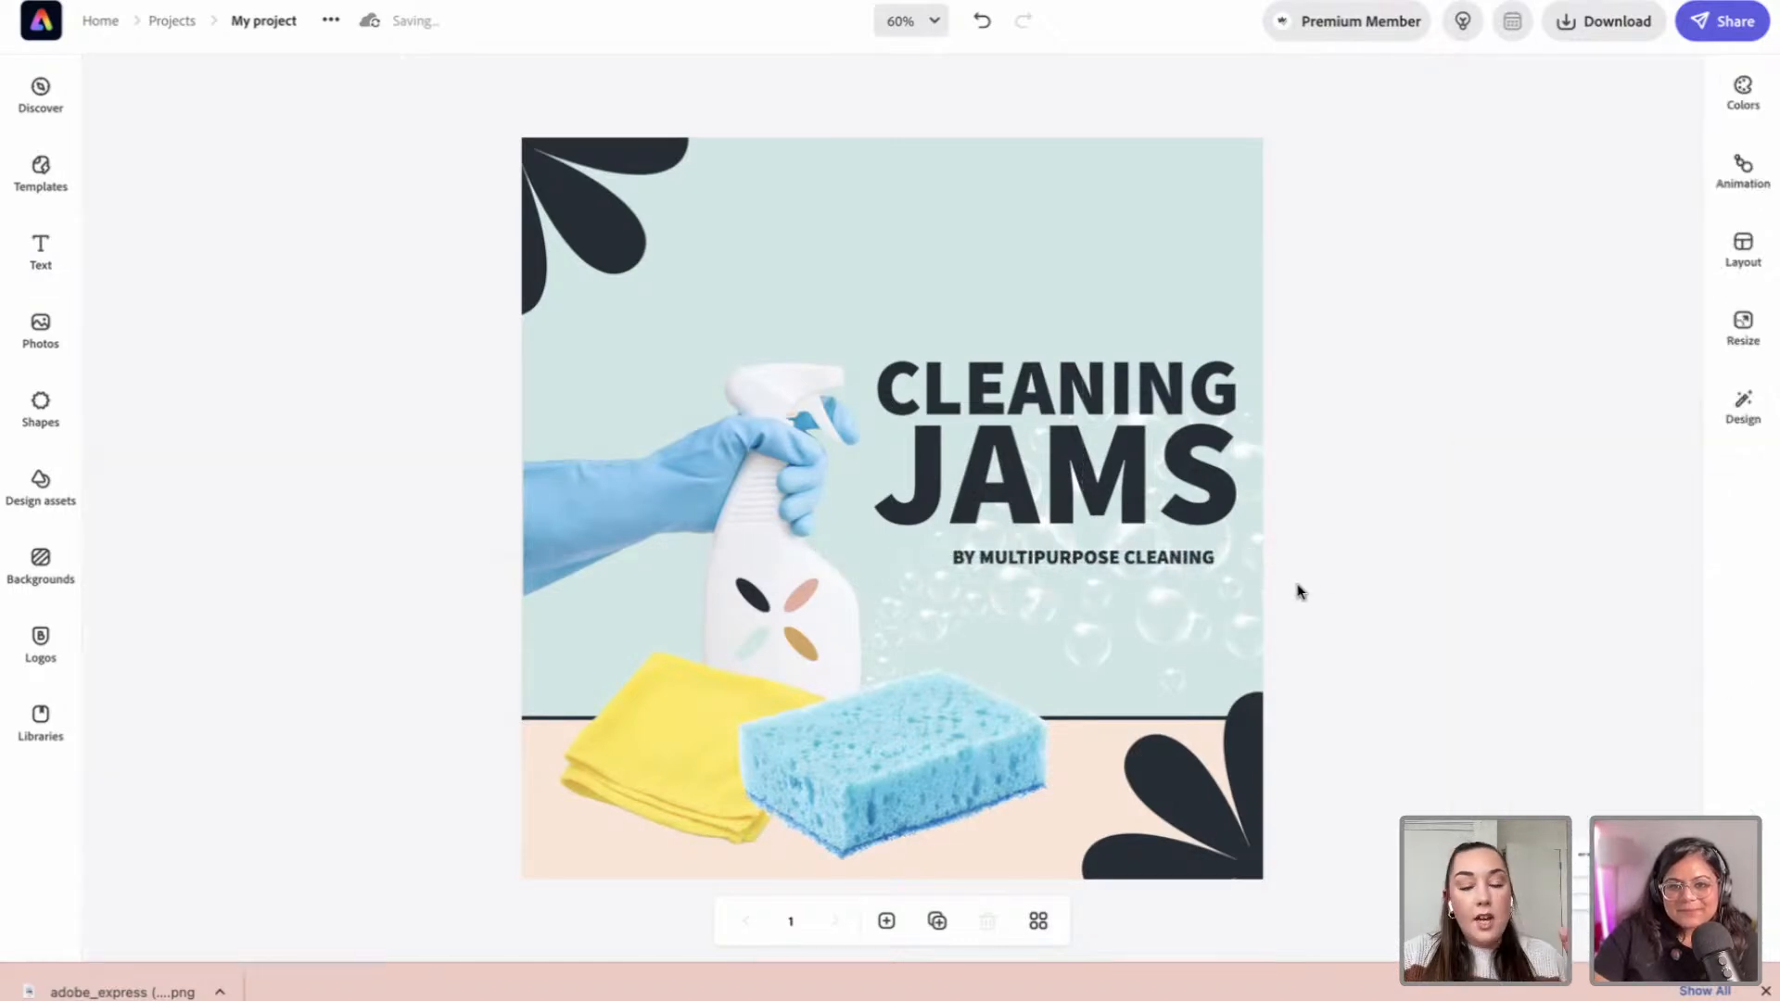